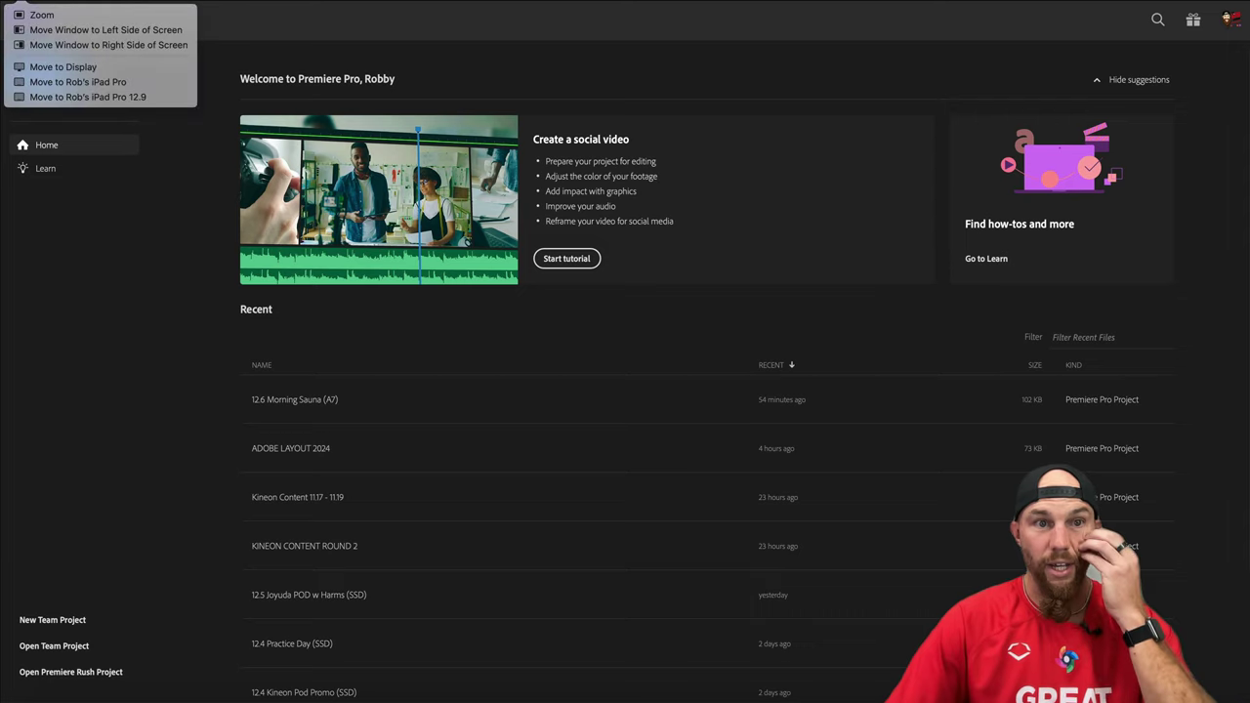
# Open ADOBE LAYOUT 2024 from Recent, enlarge its window to full screen, and move the Project tab first.
pyautogui.click(473, 12)
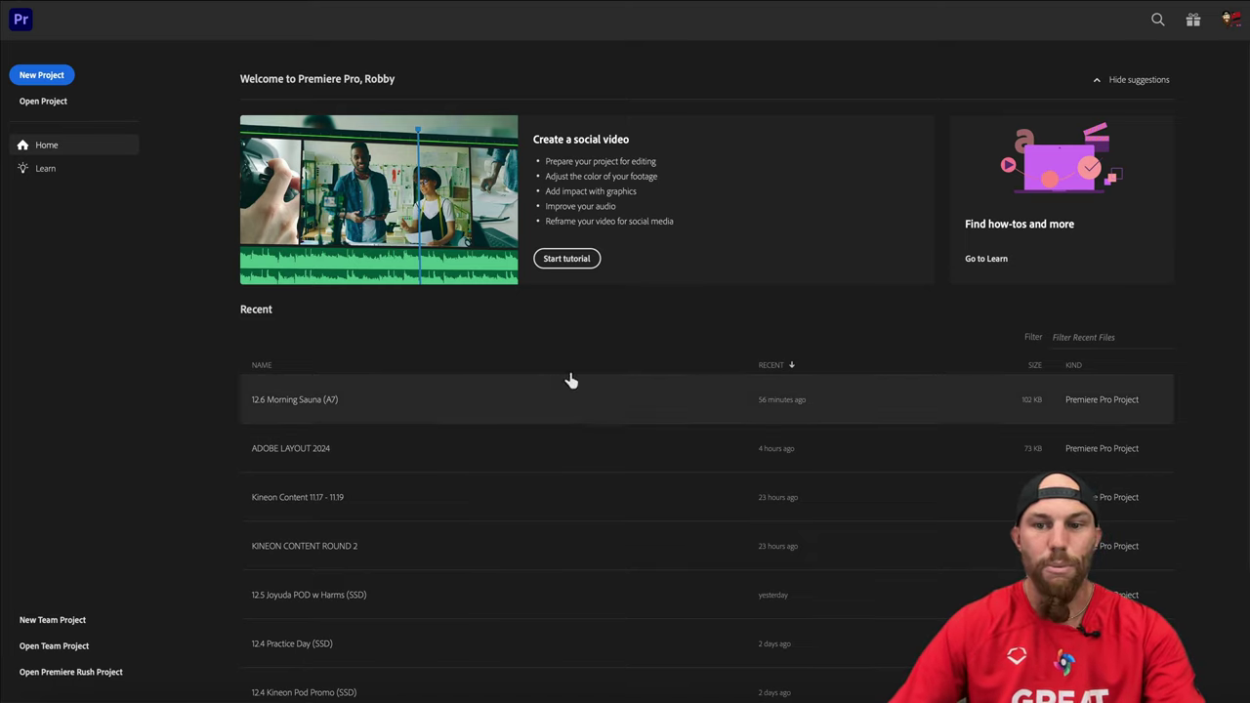
pyautogui.click(329, 454)
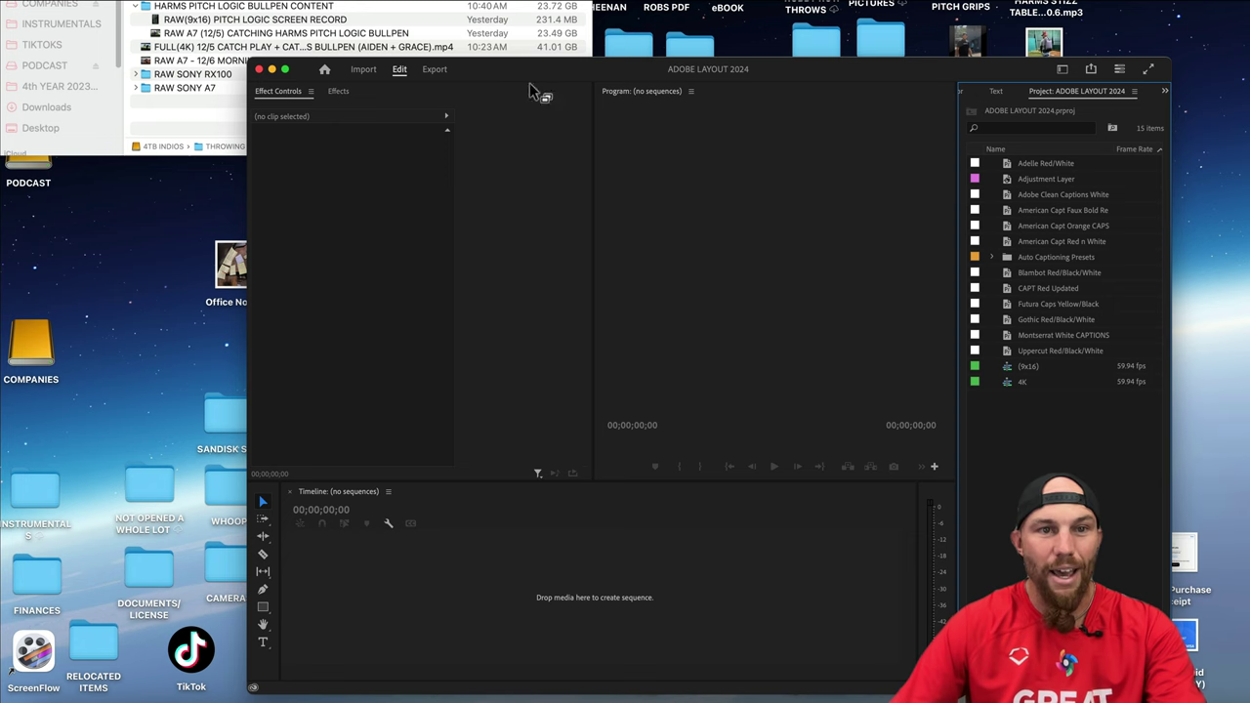
pyautogui.moveTo(960, 77); pyautogui.dragTo(1042, 86)
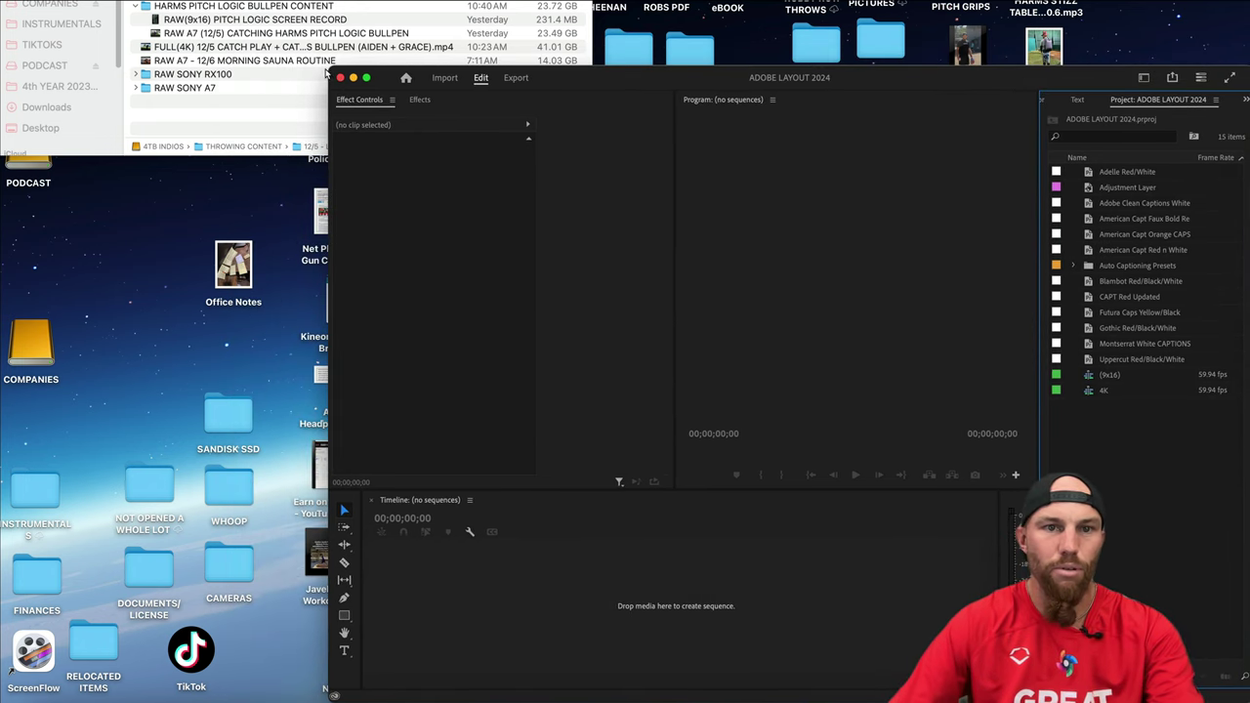
pyautogui.moveTo(328, 71); pyautogui.dragTo(0, 0)
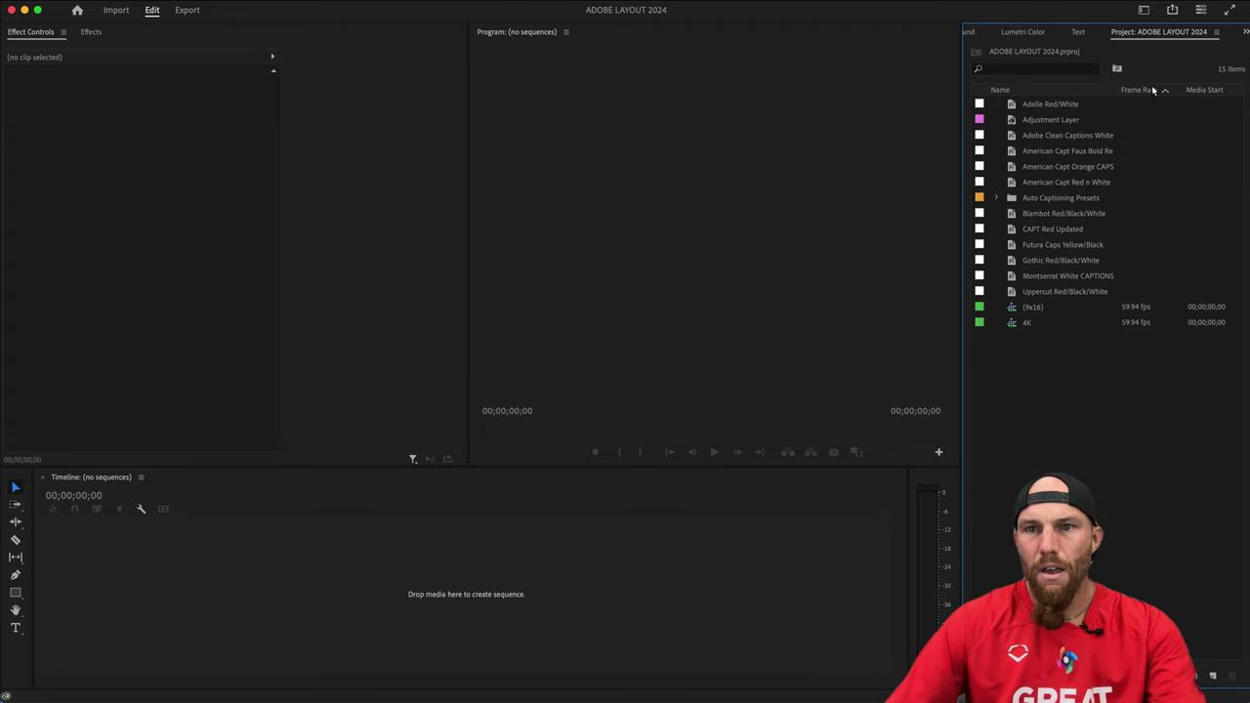
pyautogui.moveTo(1172, 32); pyautogui.dragTo(976, 33)
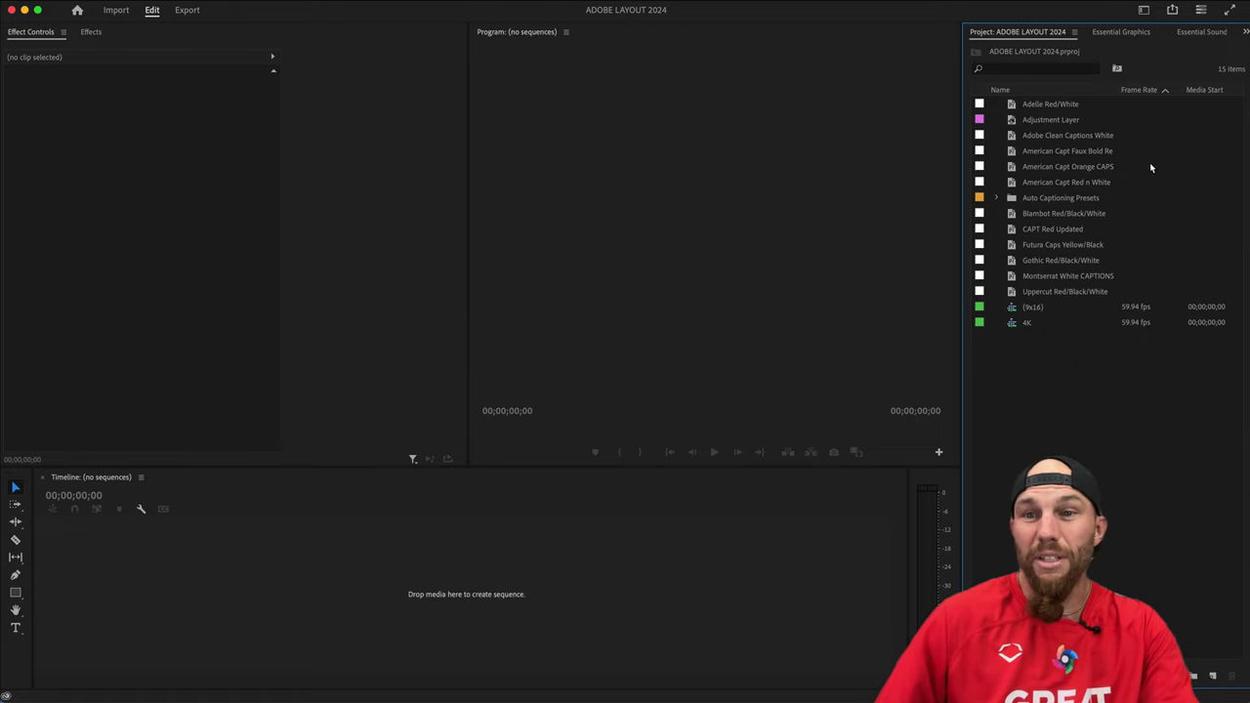
# Close the progress sheet, apply VERTICAL WORKSPACE, then switch to KEYFRAME WORKSPACE.
pyautogui.click(1198, 12)
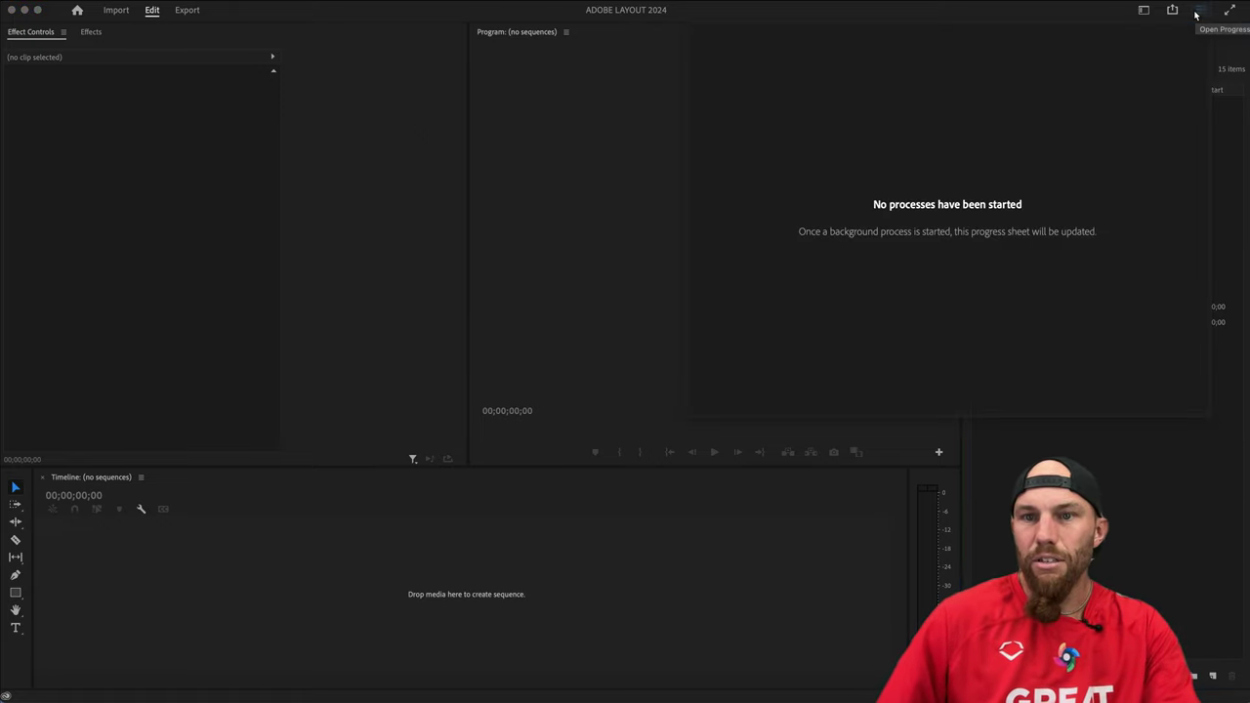
pyautogui.click(1198, 12)
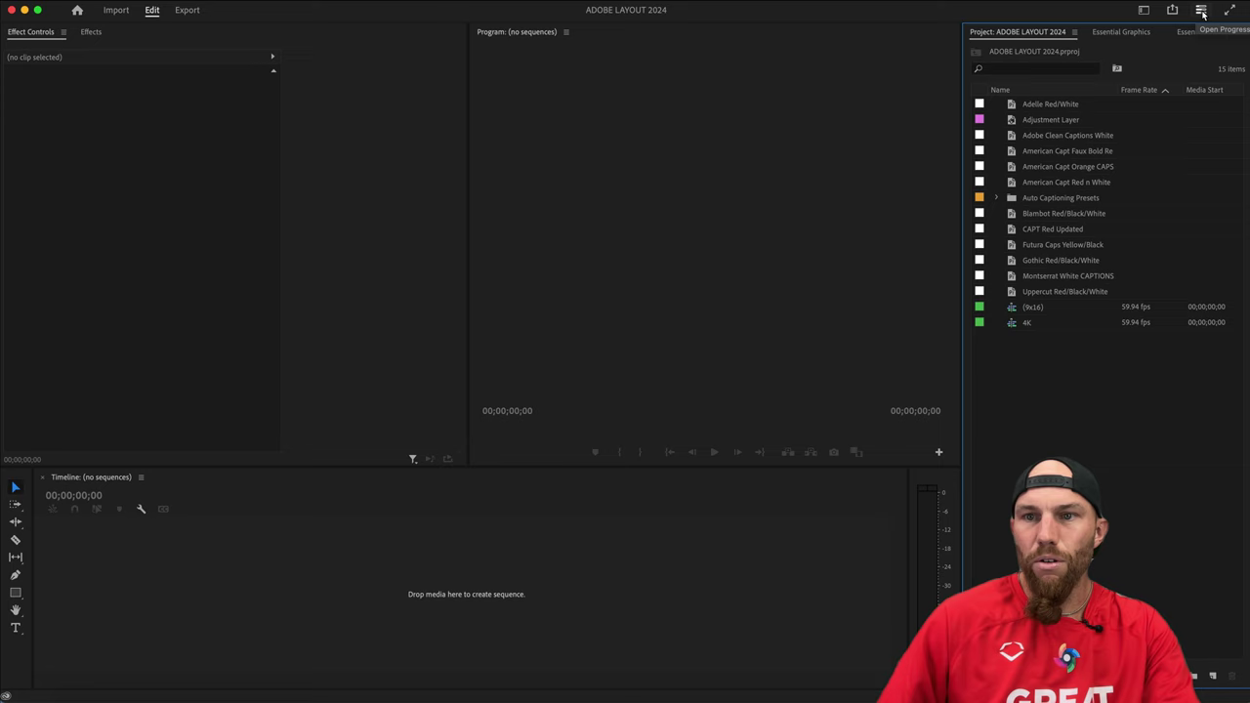
pyautogui.click(1144, 11)
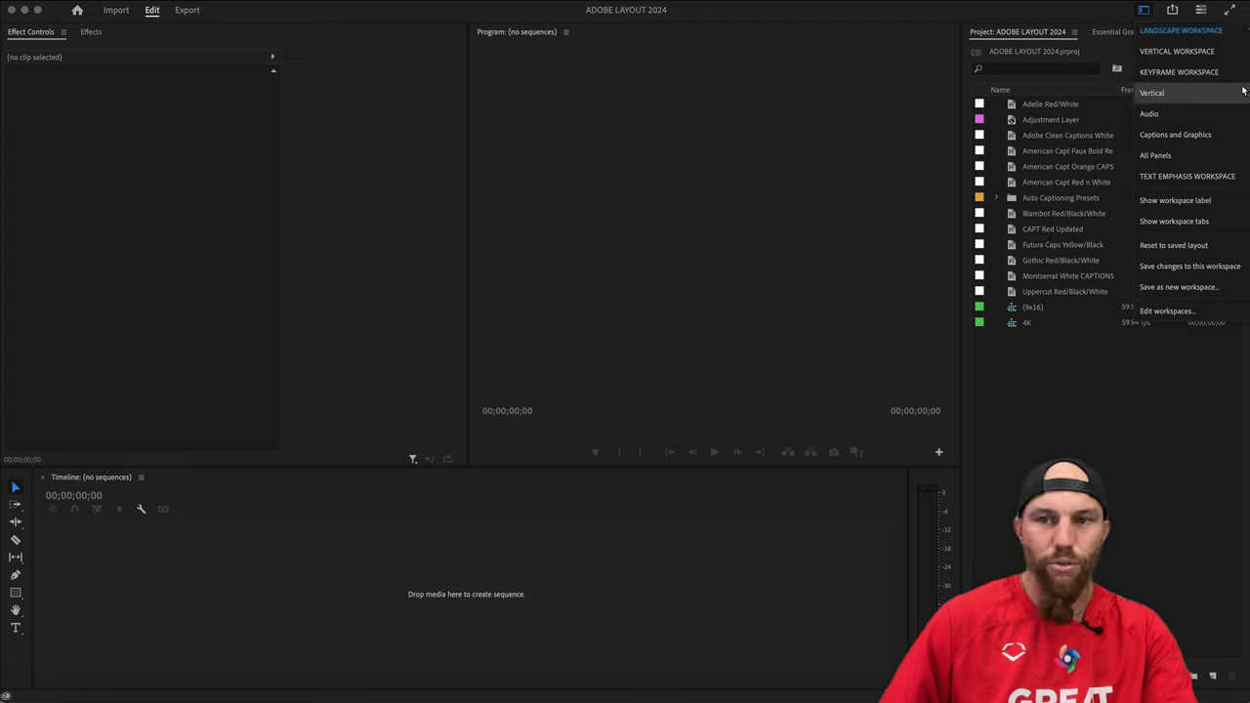
pyautogui.click(1198, 54)
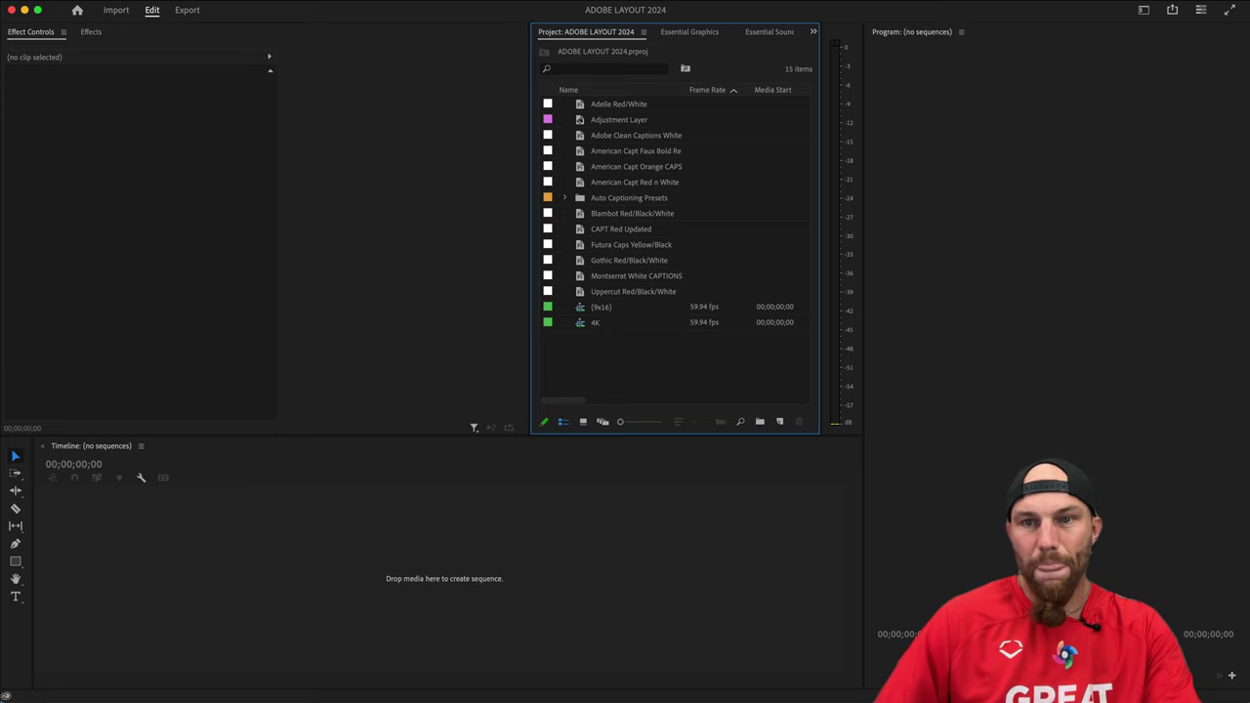
pyautogui.click(1144, 10)
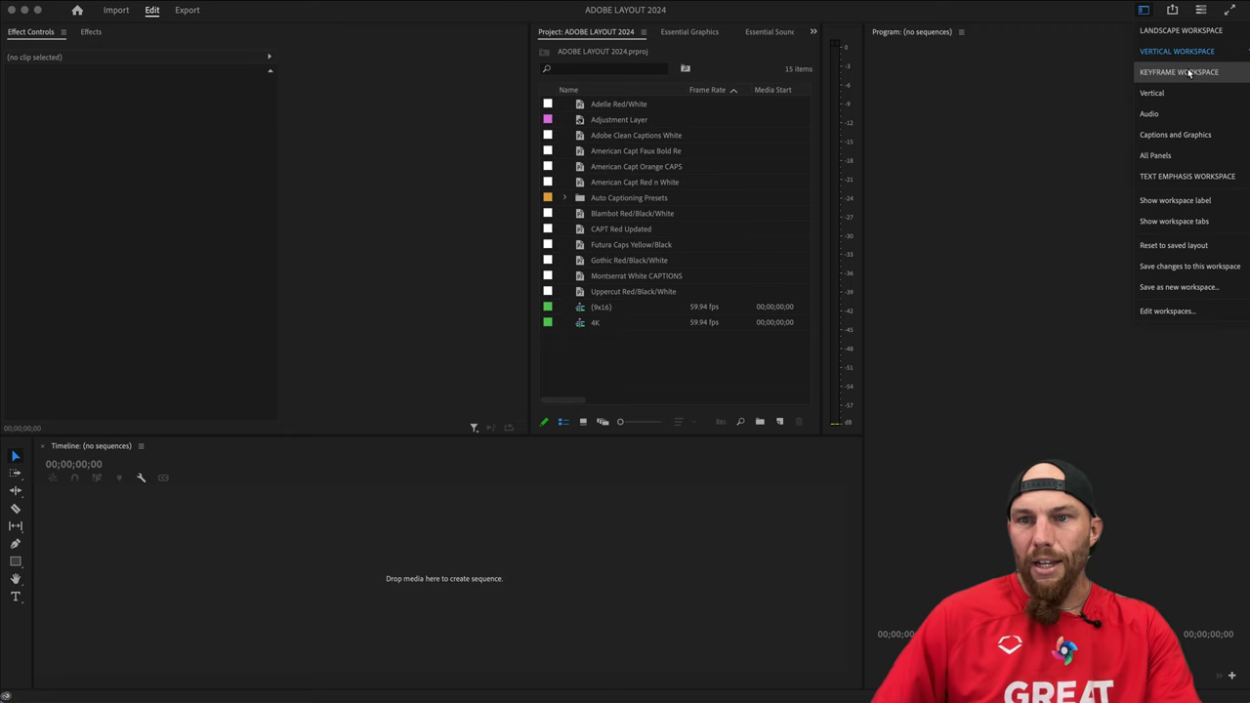
pyautogui.click(1187, 73)
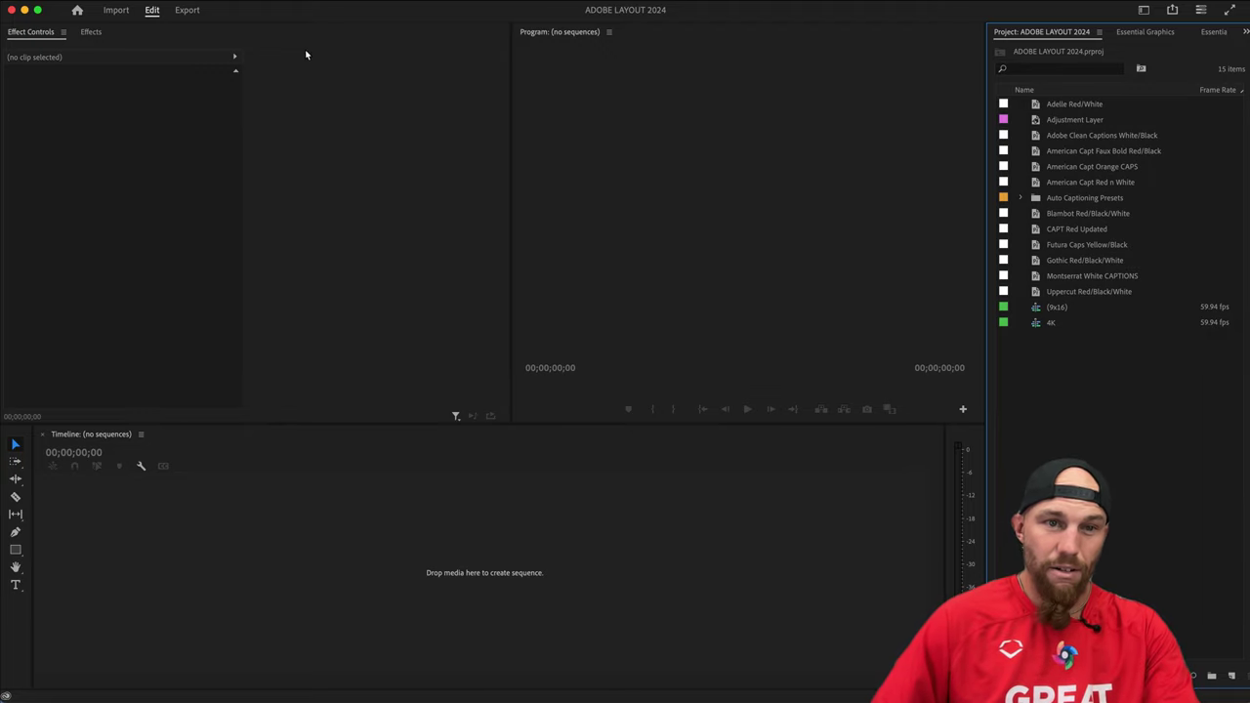
# Widen Effect Controls over the Program monitor, adjust its inner split, and focus the Project panel.
pyautogui.moveTo(514, 173); pyautogui.dragTo(597, 172)
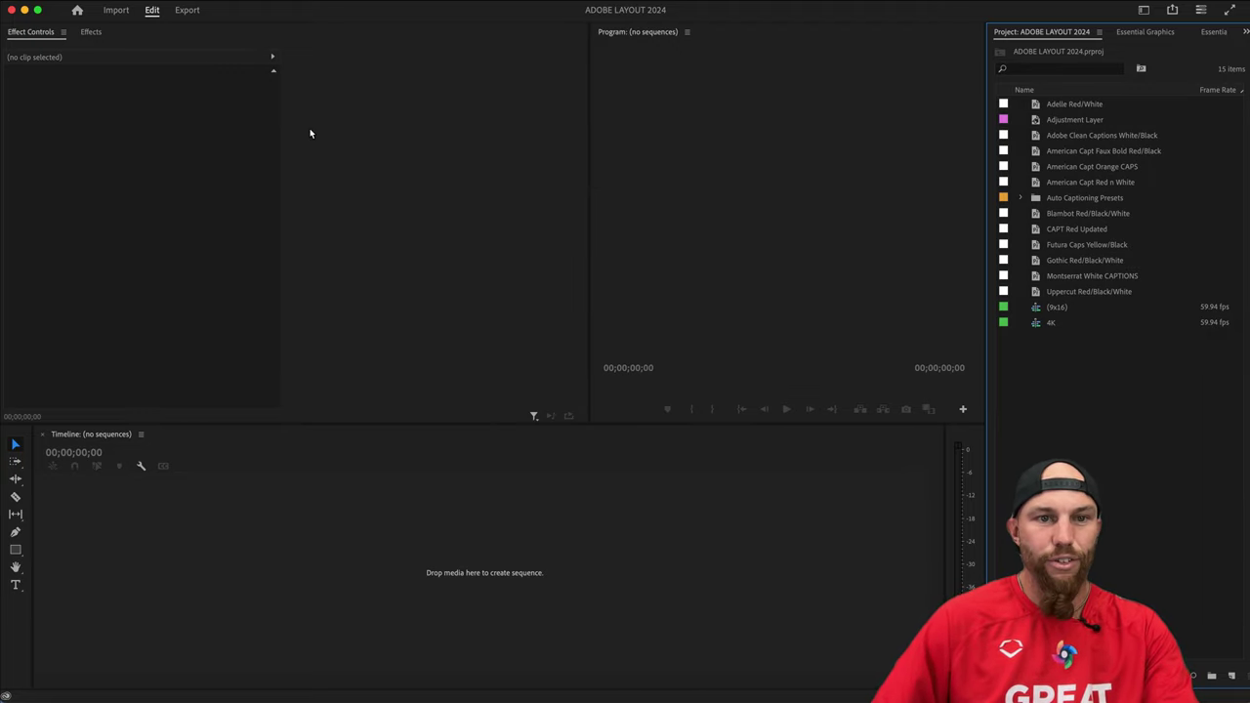
pyautogui.moveTo(285, 136); pyautogui.dragTo(234, 134)
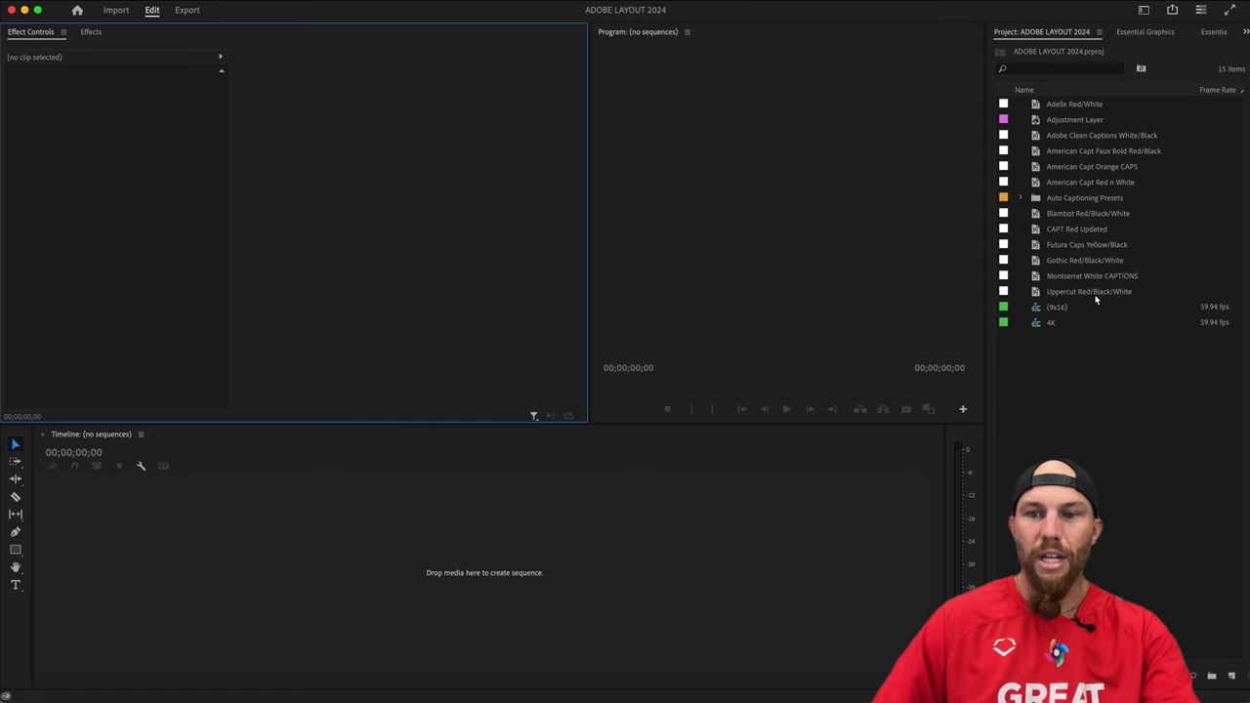
pyautogui.click(1052, 411)
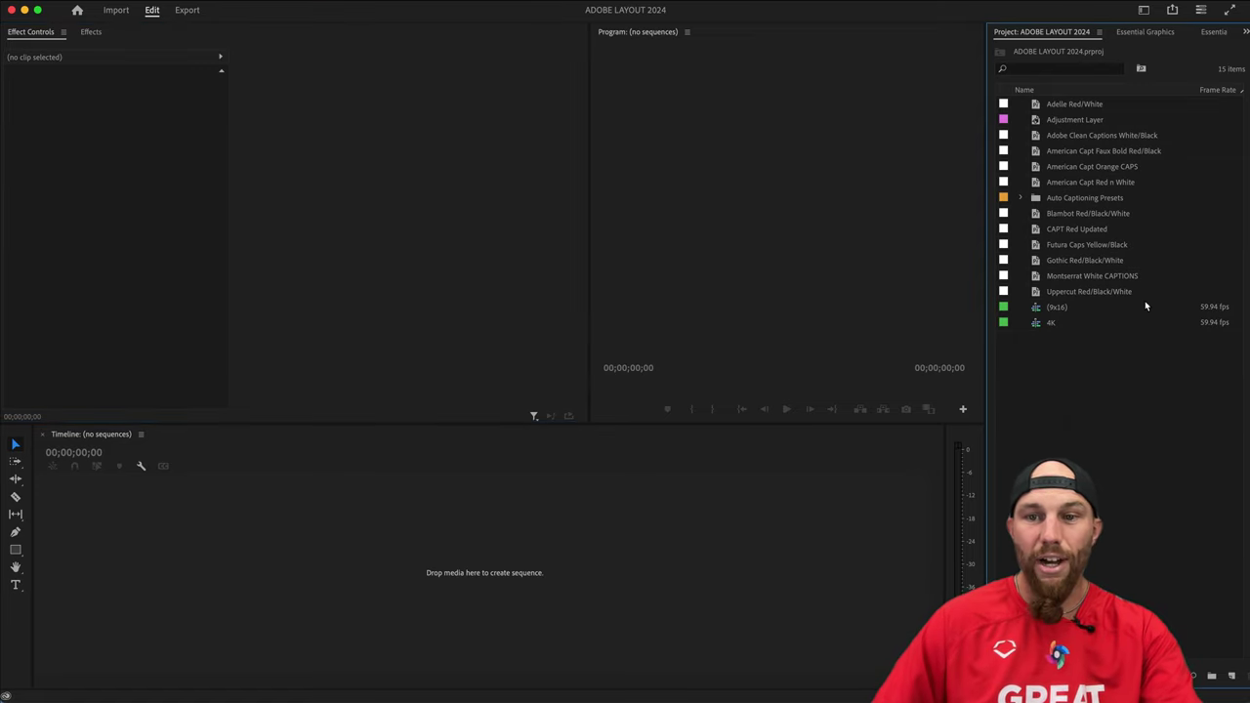
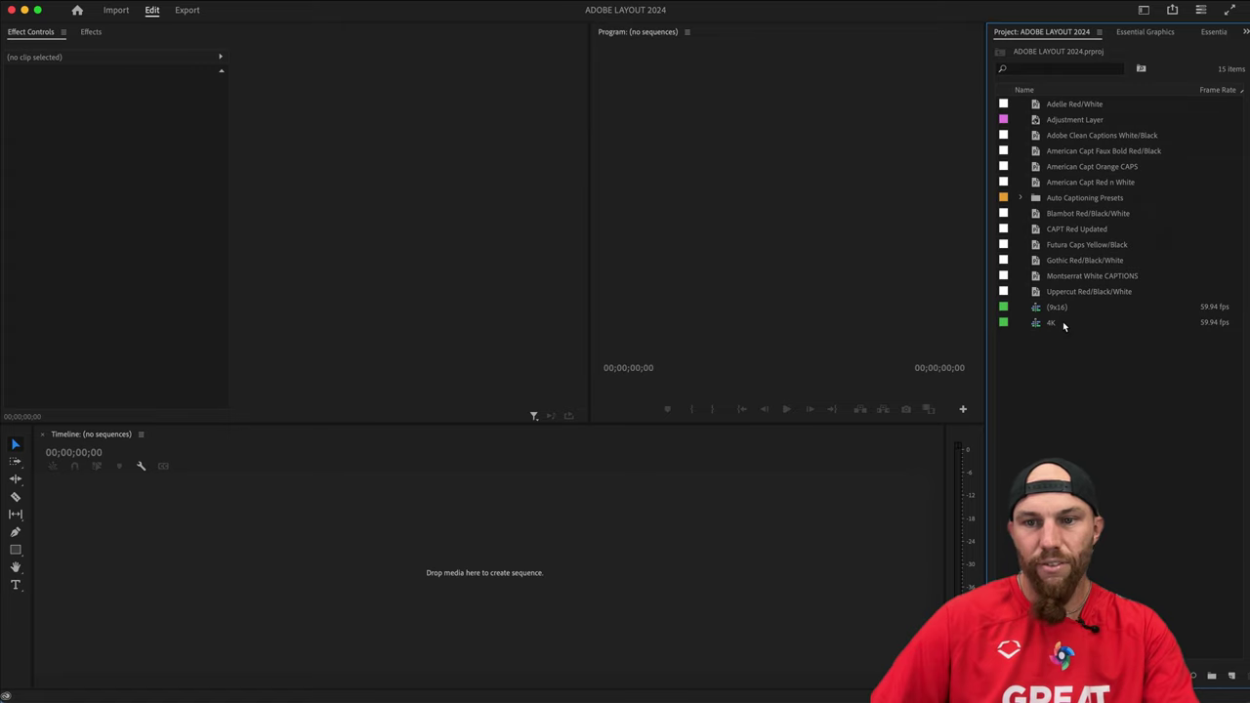
# Open the empty 4K sequence for editing and bring up the Finder footage folders.
pyautogui.click(1063, 323)
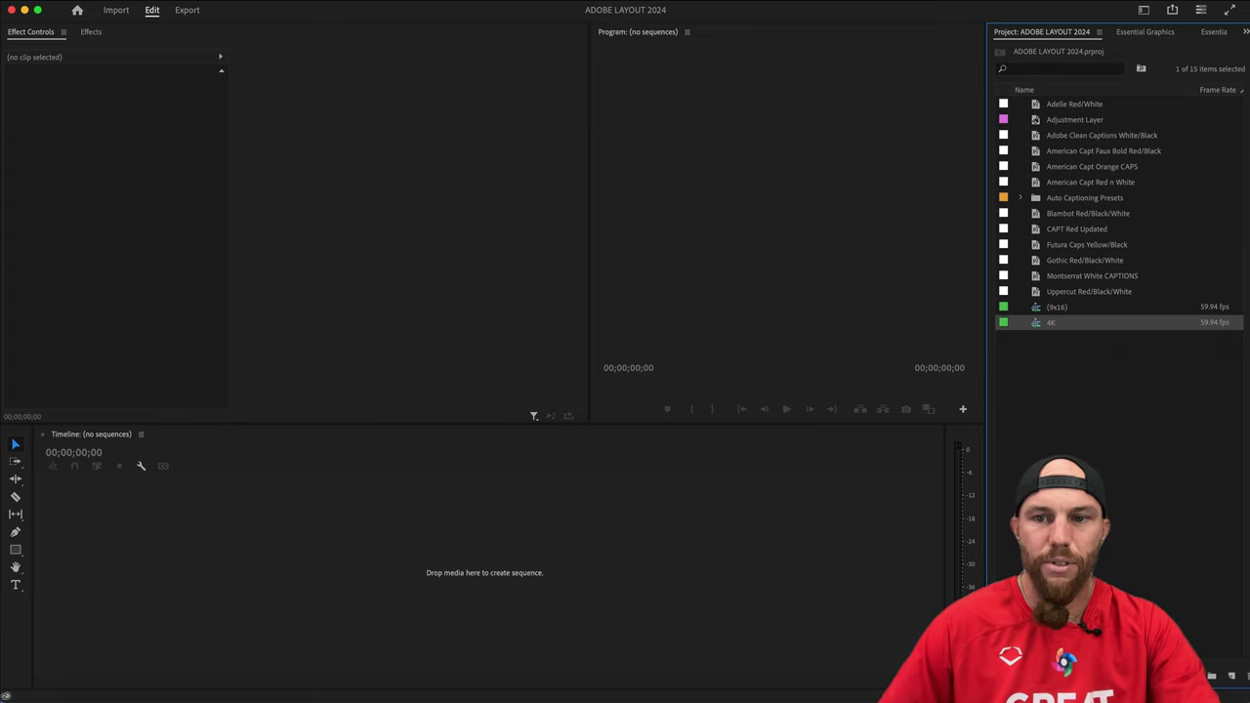
pyautogui.click(1079, 309)
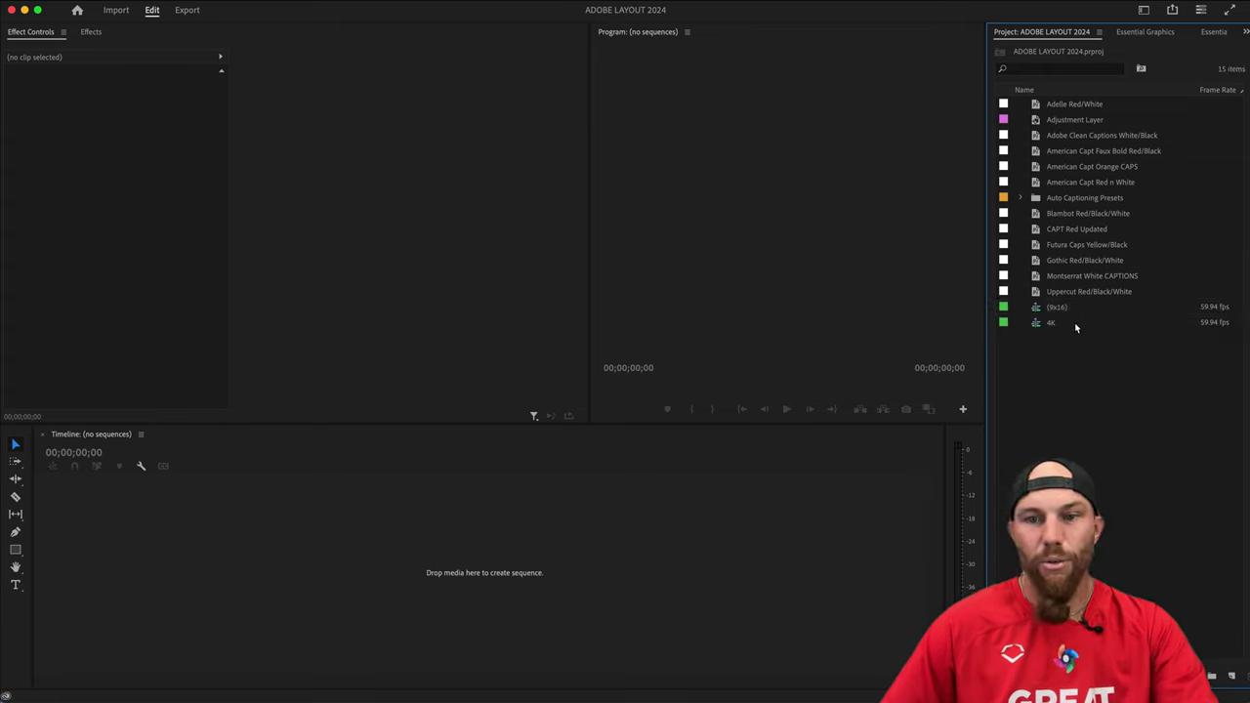
pyautogui.click(1063, 324)
pyautogui.doubleClick(1073, 322)
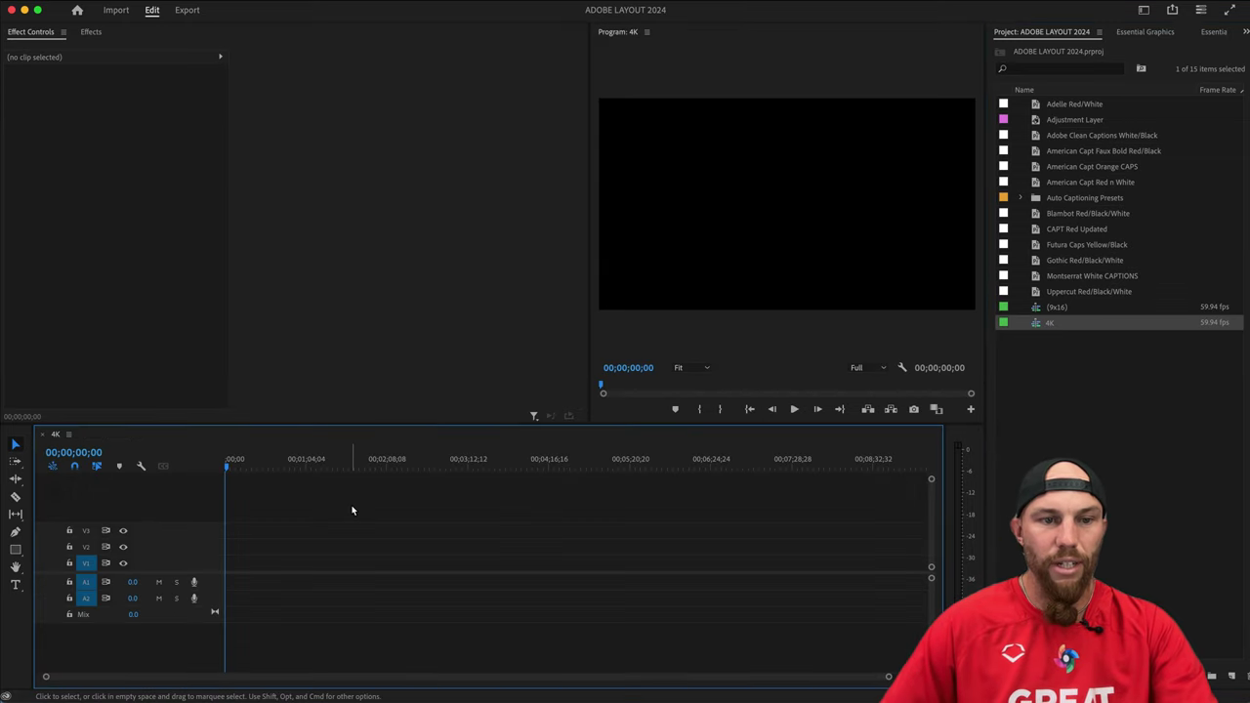
pyautogui.press('super+Tab')
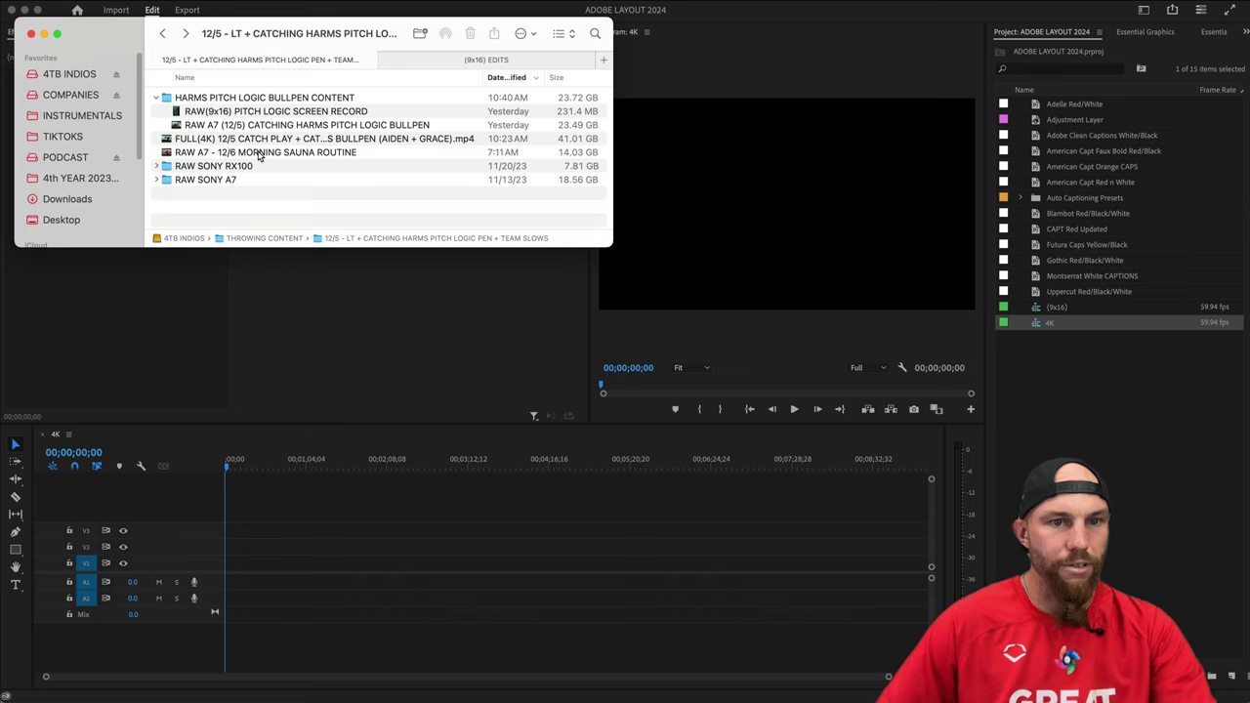
# Import the RAW SONY A7 clips, including long toss, full 4K catch play and pitch logic bullpen.
pyautogui.click(155, 181)
pyautogui.scroll(-2, 325, 210)
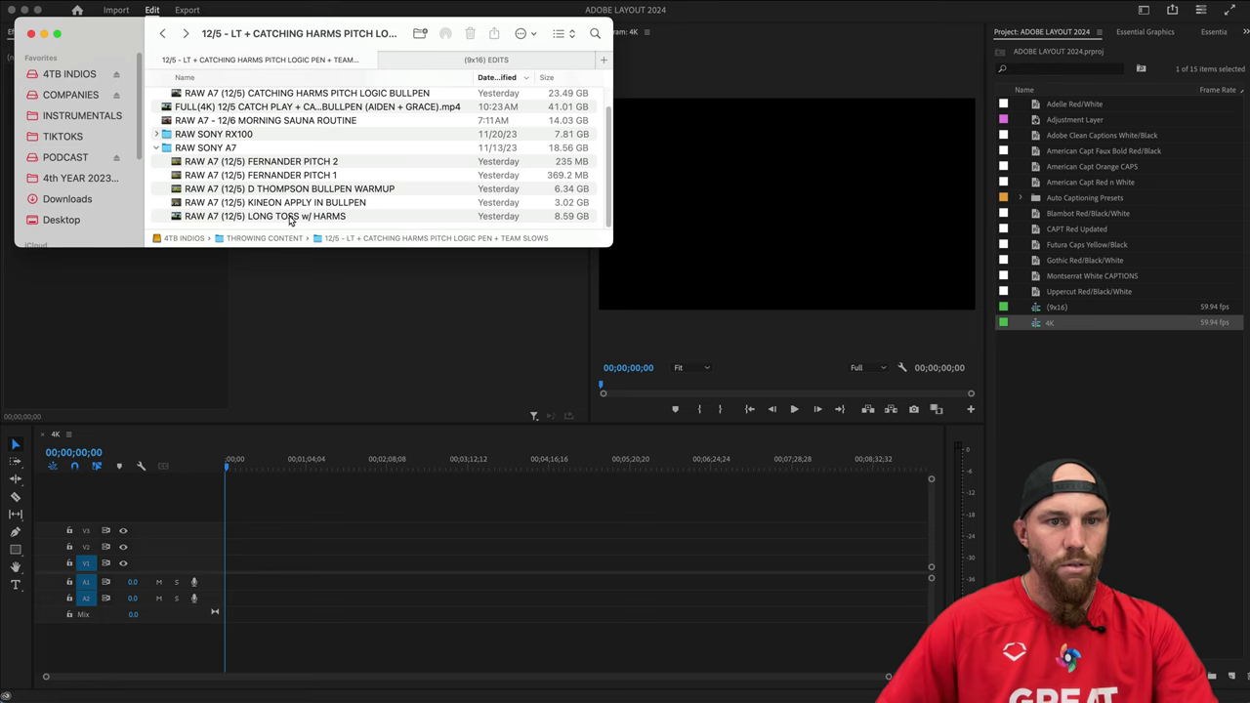
pyautogui.moveTo(289, 221); pyautogui.dragTo(1152, 357)
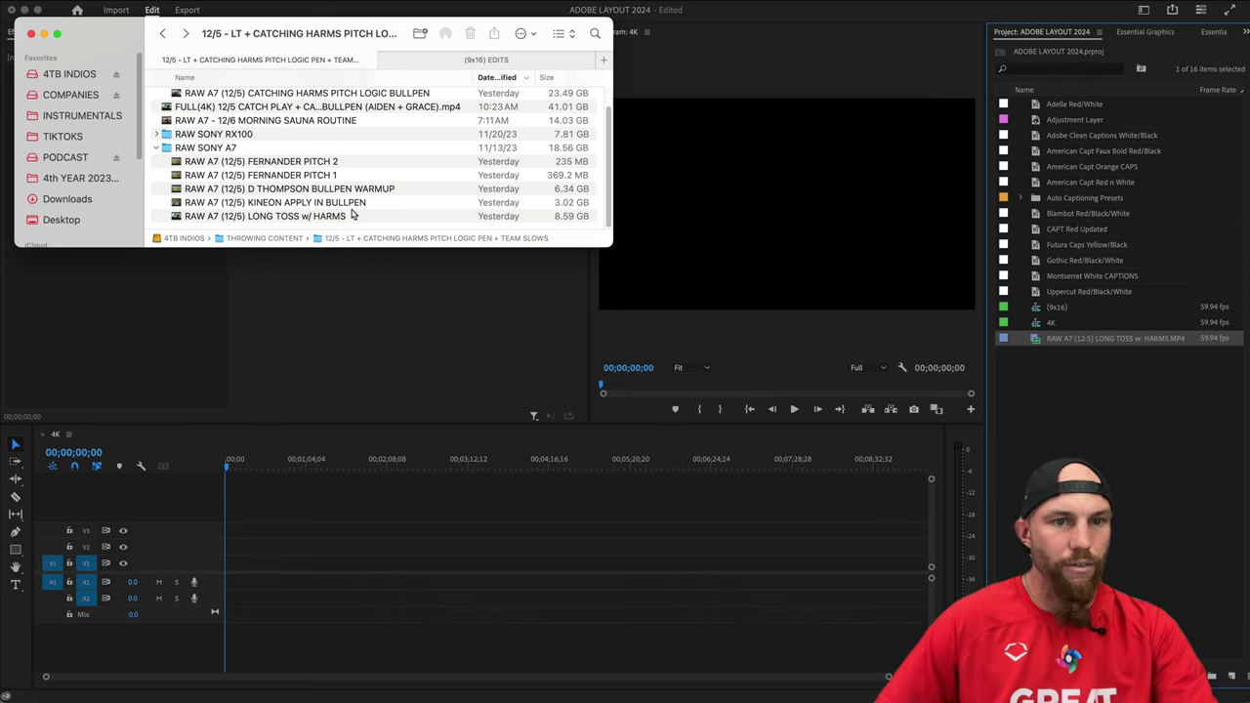
pyautogui.scroll(2, 354, 213)
pyautogui.moveTo(332, 222); pyautogui.dragTo(1134, 373)
pyautogui.scroll(-1, 298, 161)
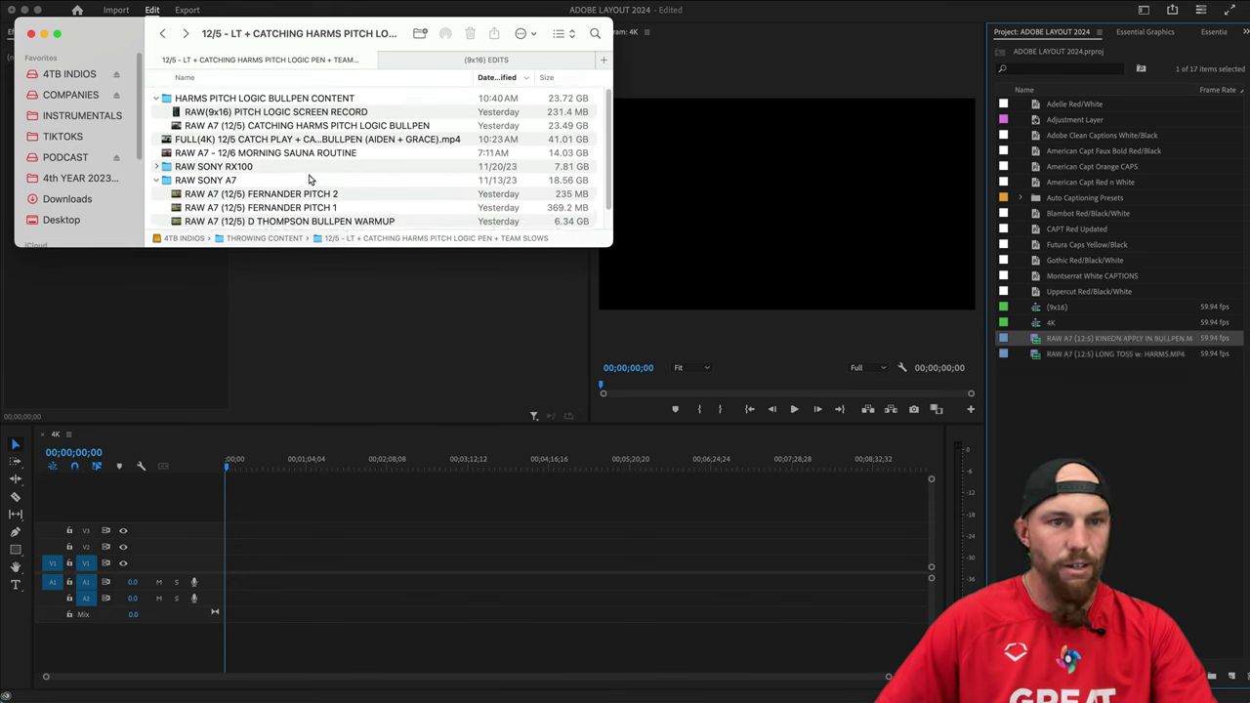
pyautogui.moveTo(266, 137); pyautogui.dragTo(1055, 396)
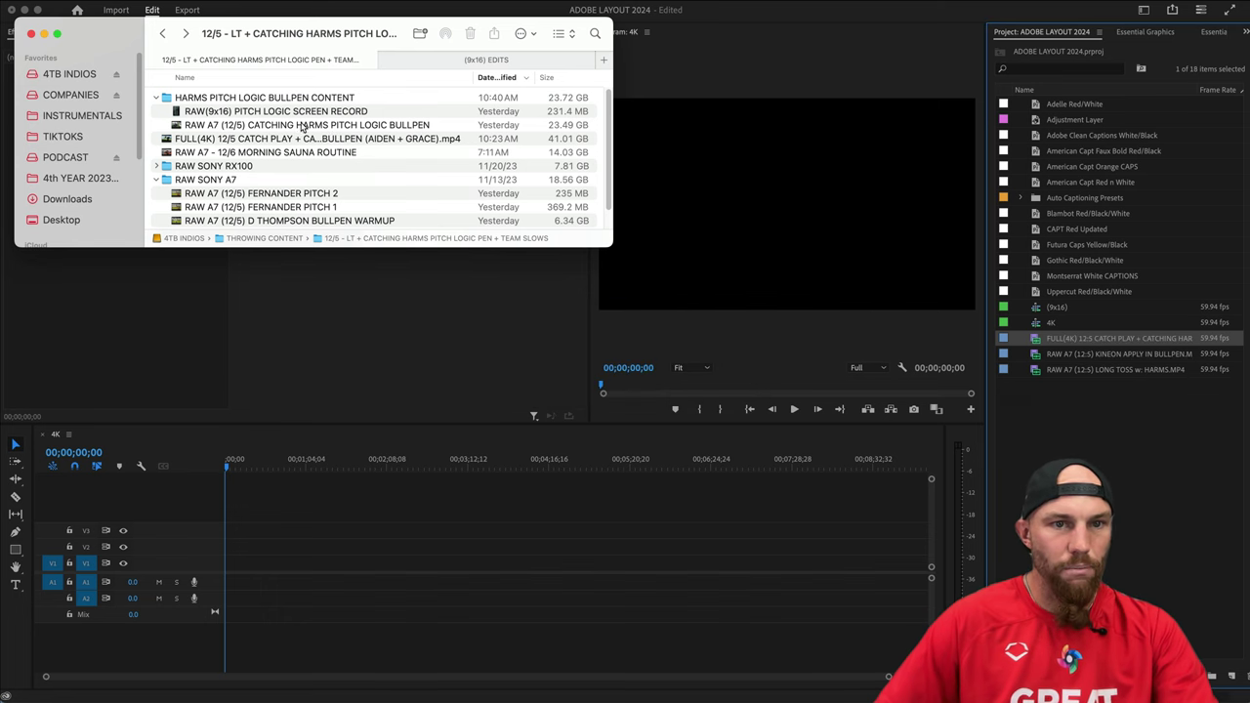
pyautogui.moveTo(303, 127); pyautogui.dragTo(1074, 293)
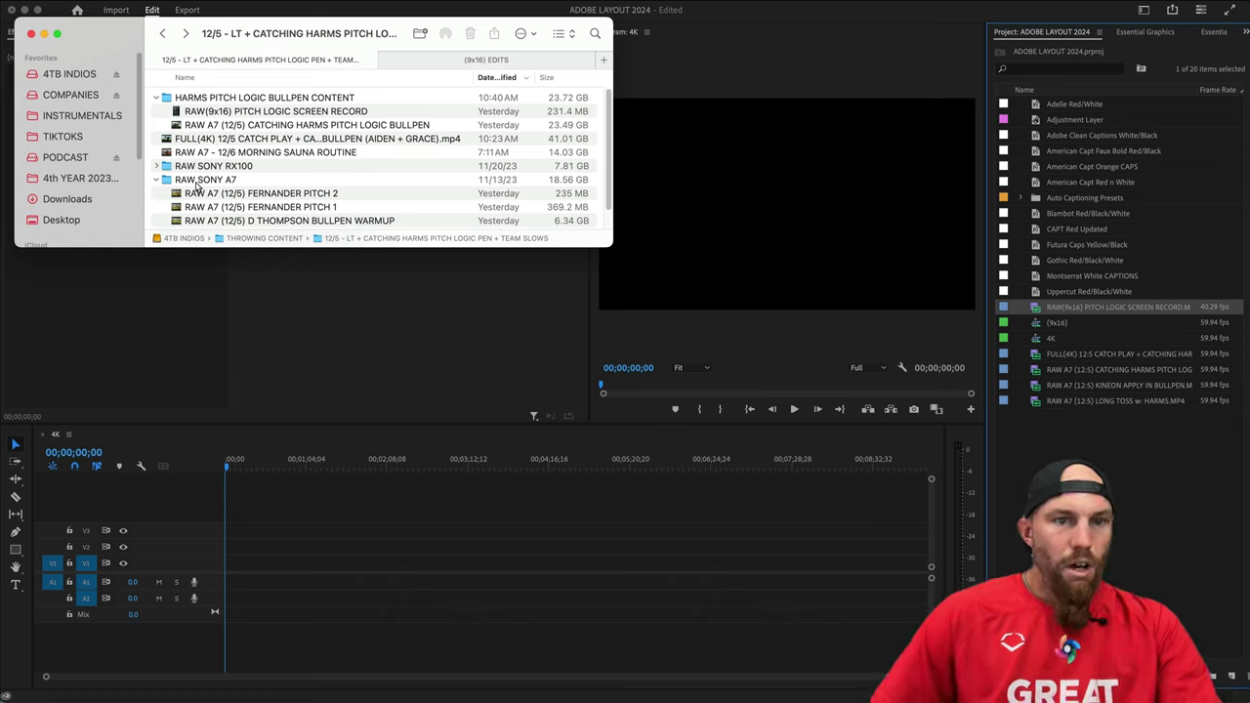
# Collapse the RX100, bullpen and A7 Finder folders and return to Premiere.
pyautogui.click(158, 168)
pyautogui.scroll(-3, 277, 176)
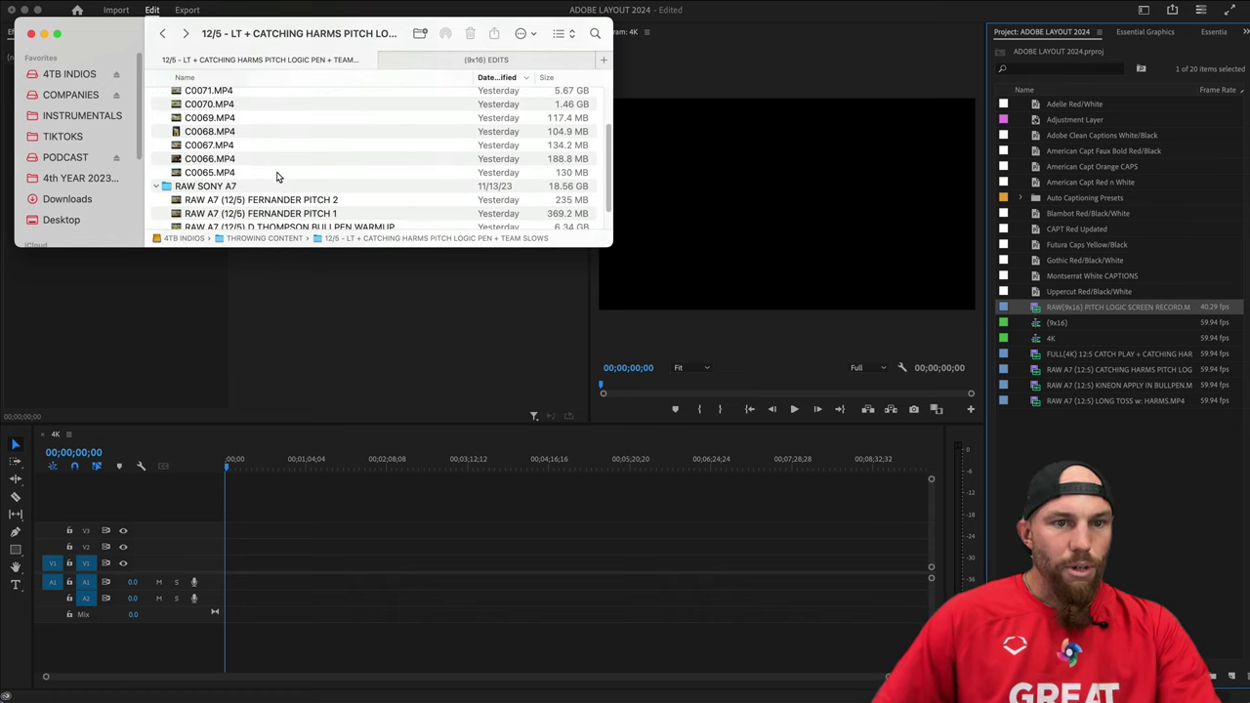
pyautogui.scroll(3, 276, 176)
pyautogui.click(157, 167)
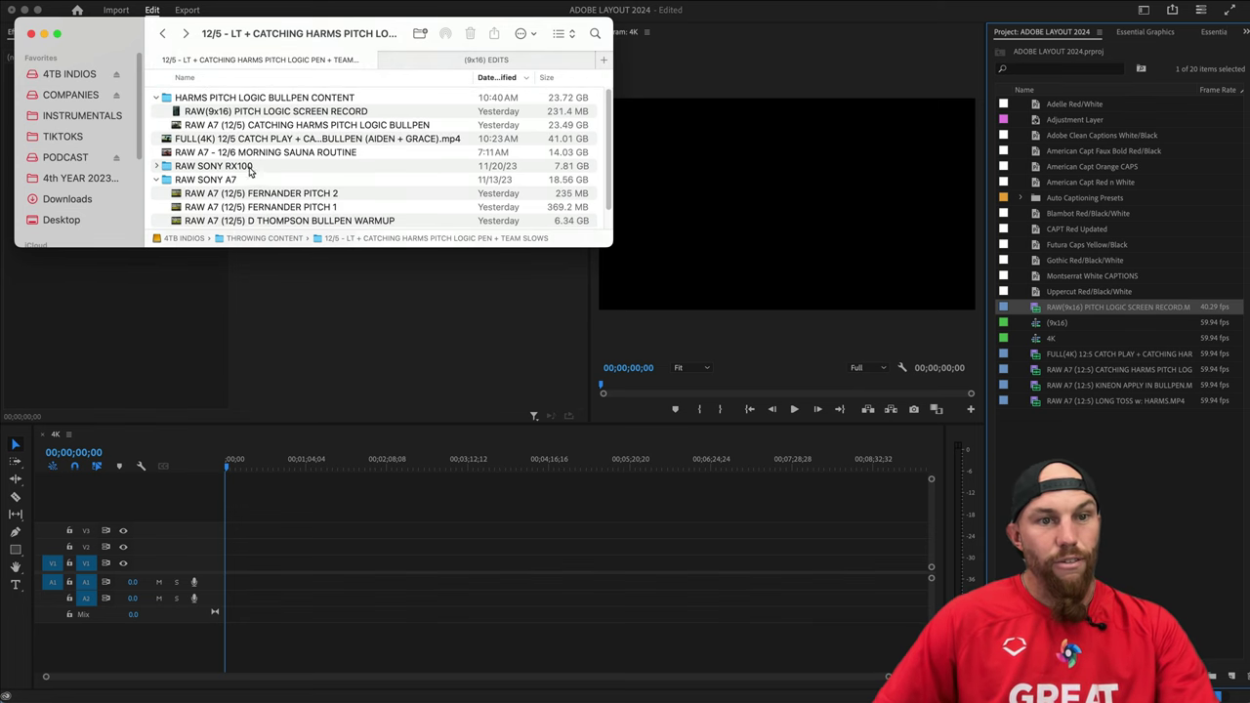
pyautogui.click(156, 98)
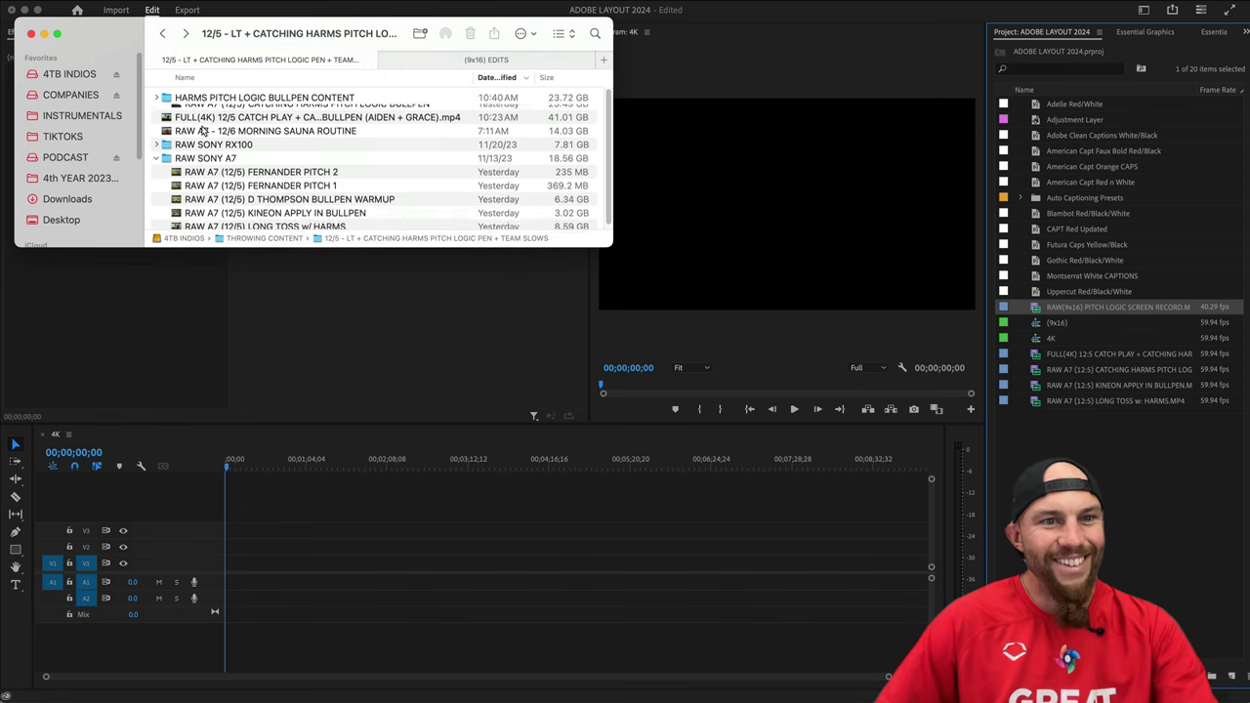
pyautogui.click(156, 154)
pyautogui.moveTo(169, 57); pyautogui.dragTo(167, 0)
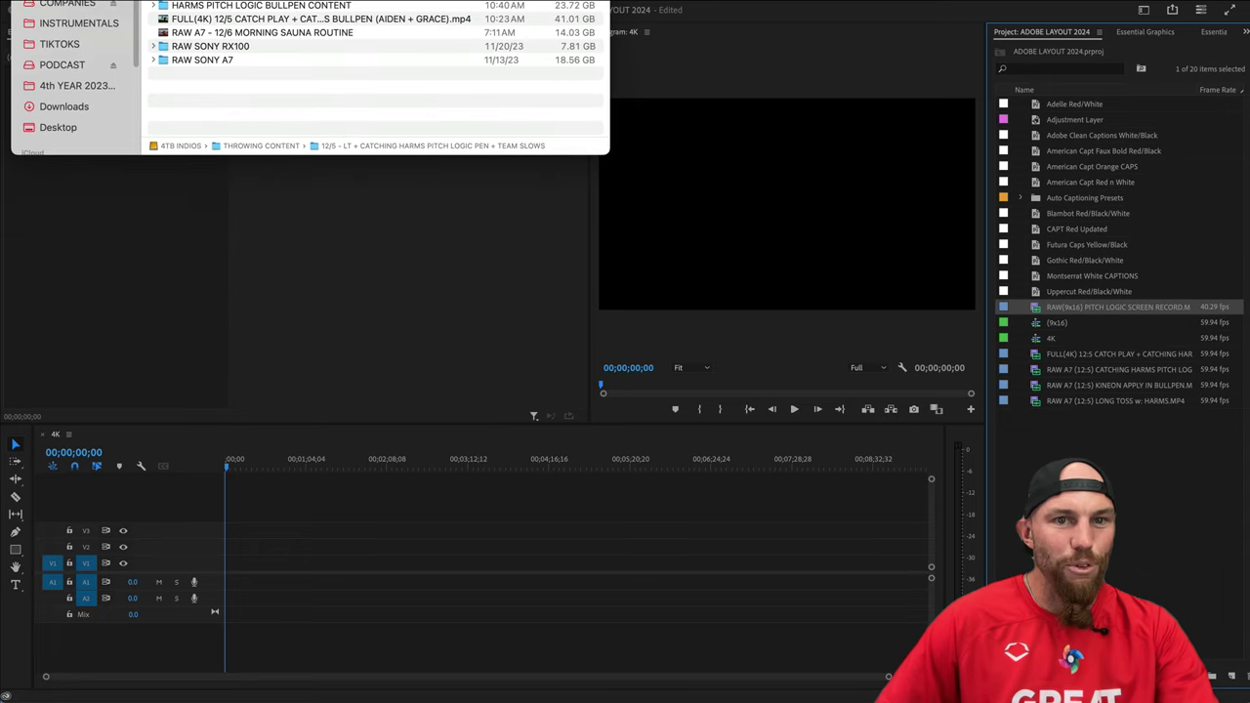
pyautogui.click(767, 21)
pyautogui.keyDown('super'); pyautogui.click(1082, 299); pyautogui.keyUp('super')
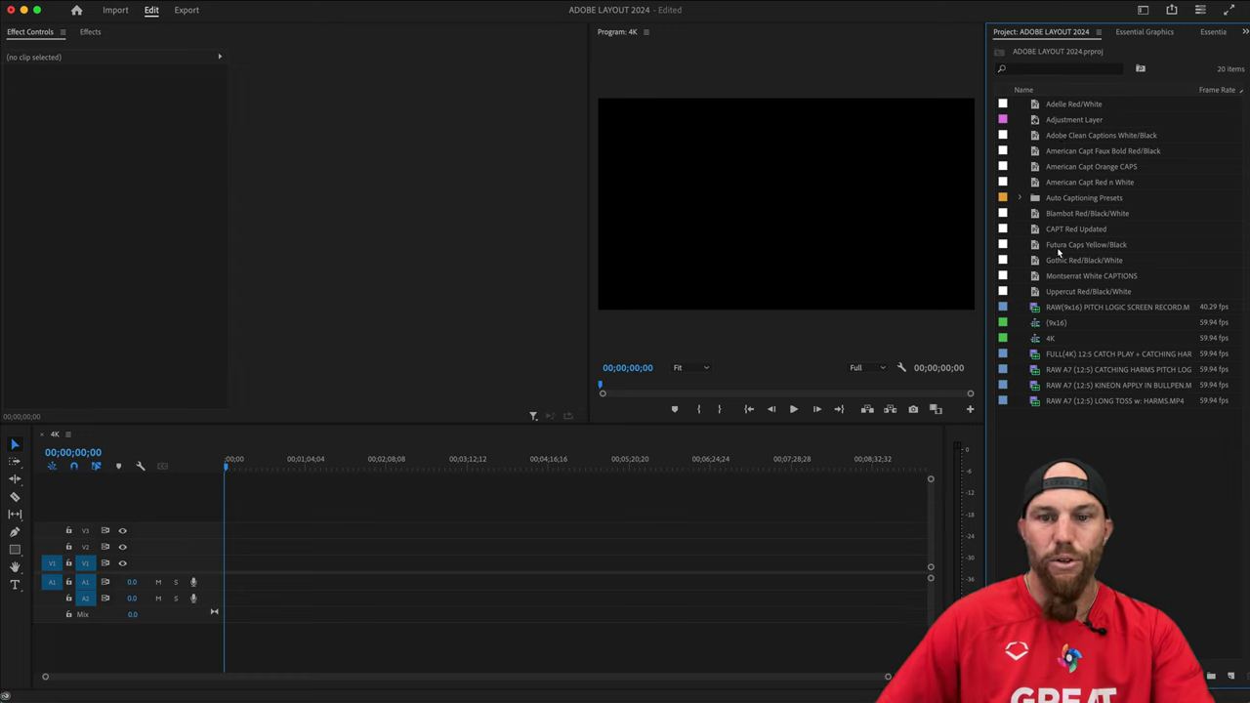
# Place the full 4K catch play clip on the 4K sequence timeline.
pyautogui.click(422, 508)
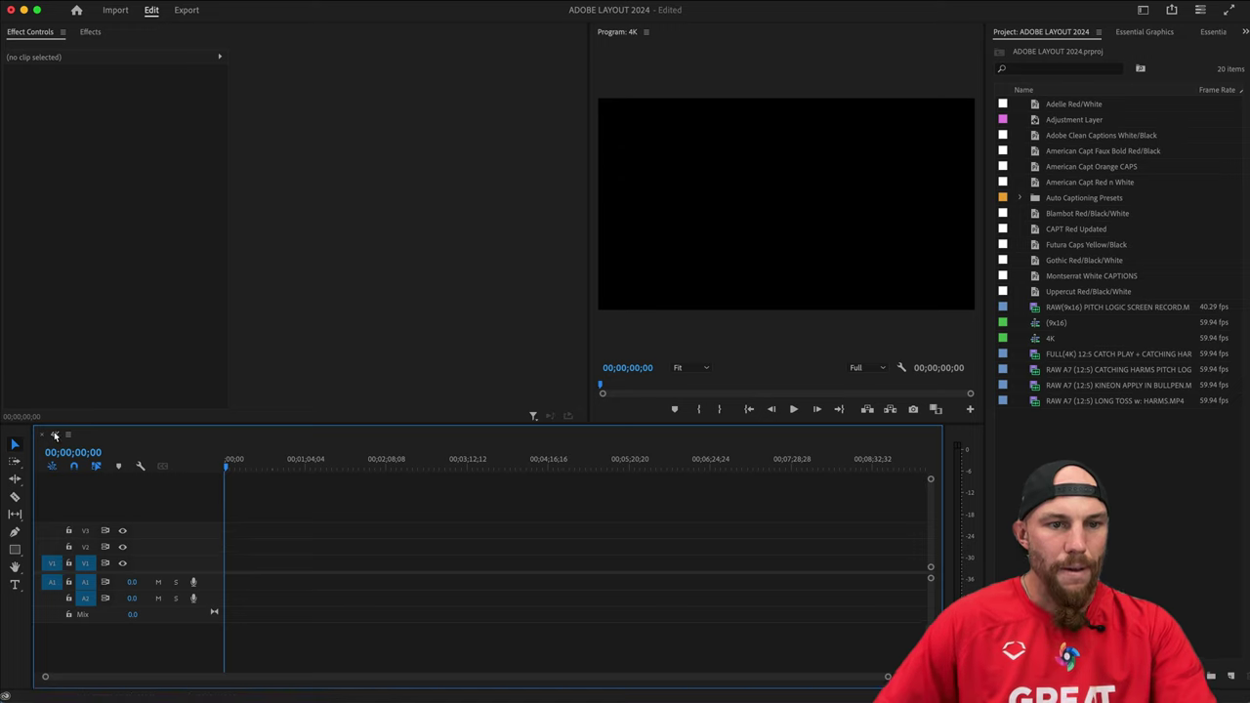
pyautogui.click(1116, 354)
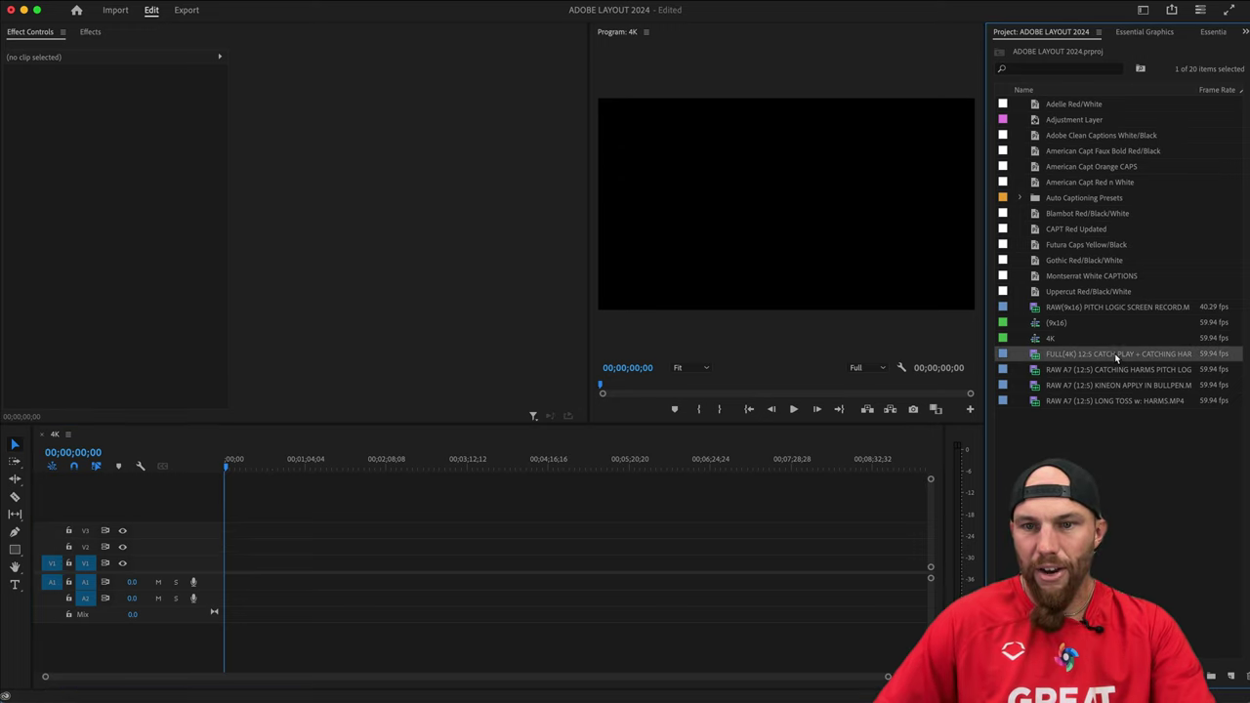
pyautogui.moveTo(1101, 354); pyautogui.dragTo(219, 583)
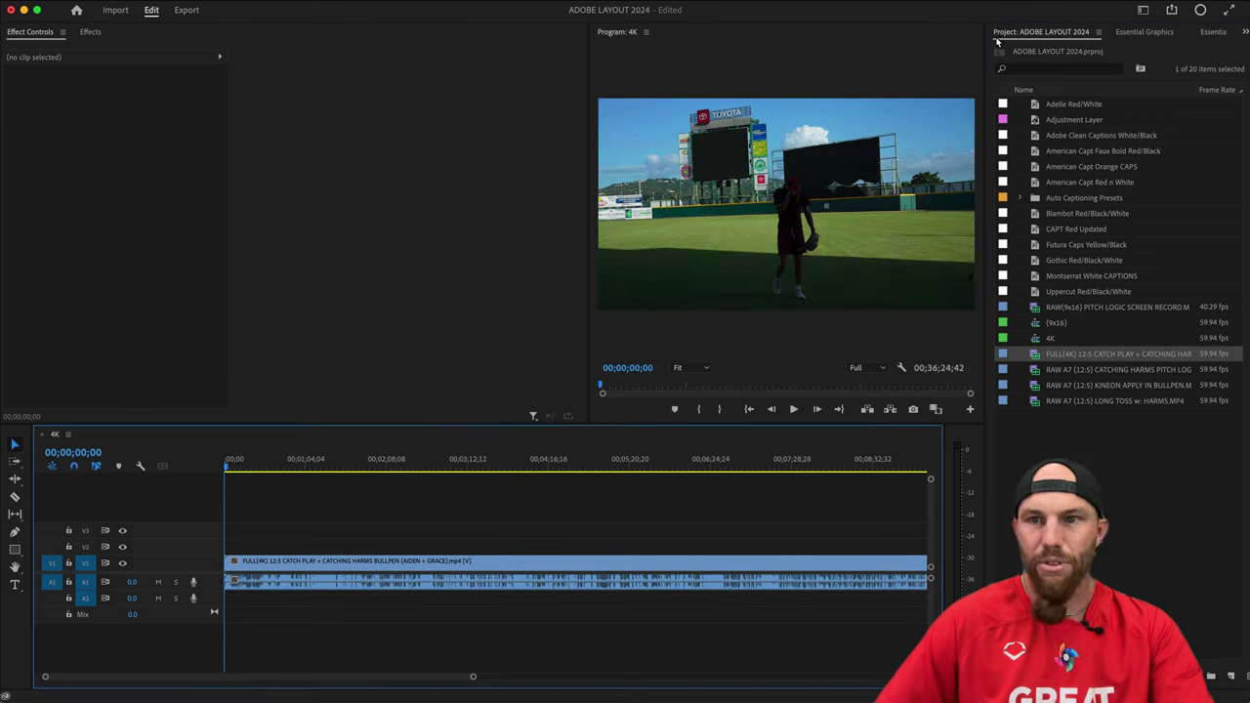
# Switch Premiere to a different workspace layout.
pyautogui.click(1143, 10)
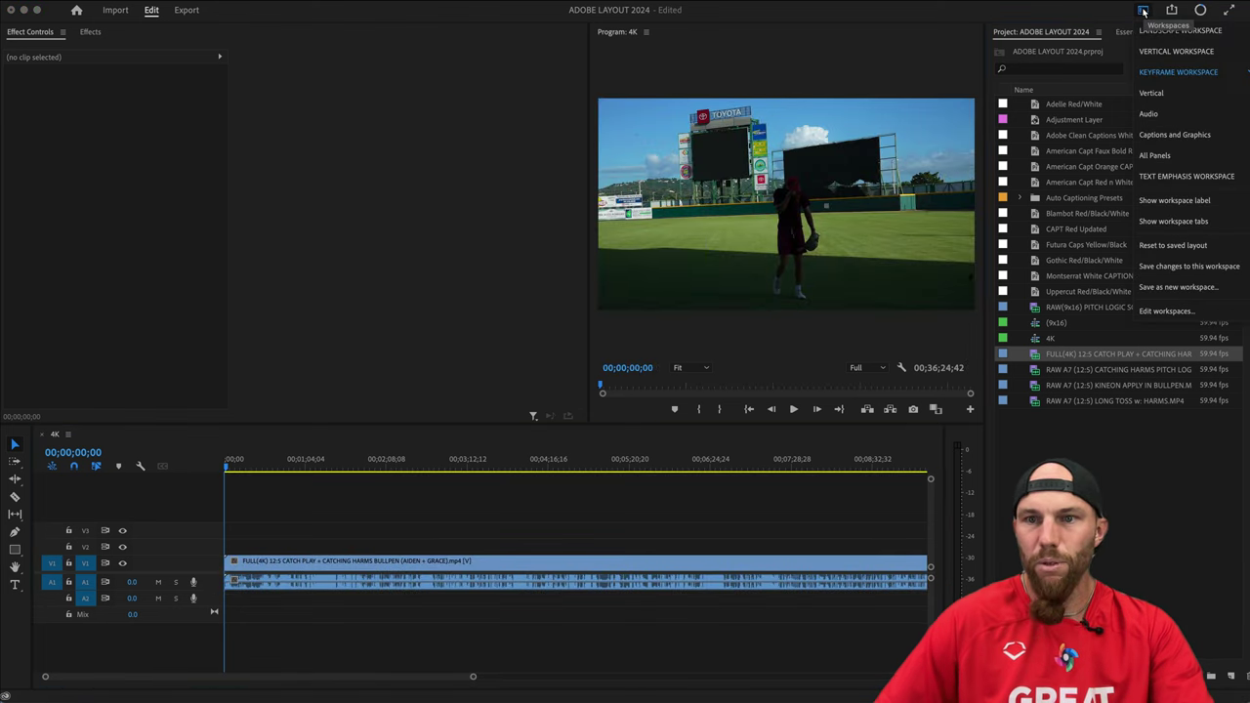
pyautogui.click(1185, 43)
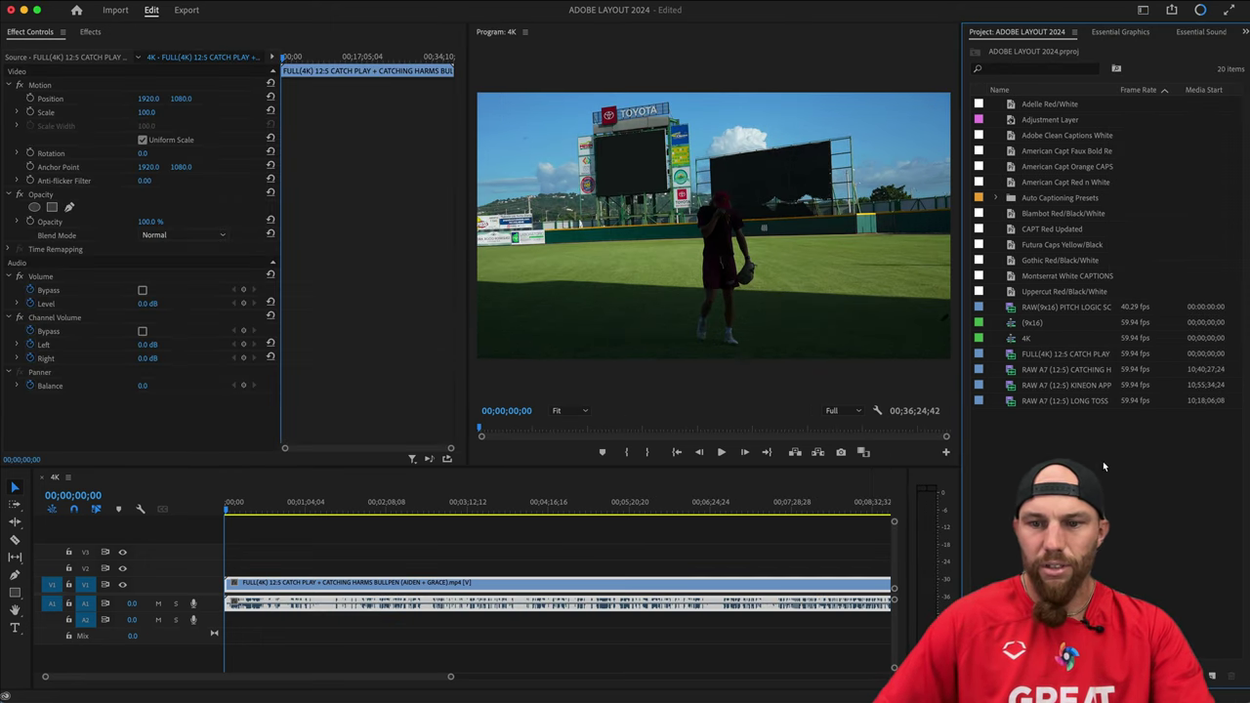
pyautogui.press('F2')
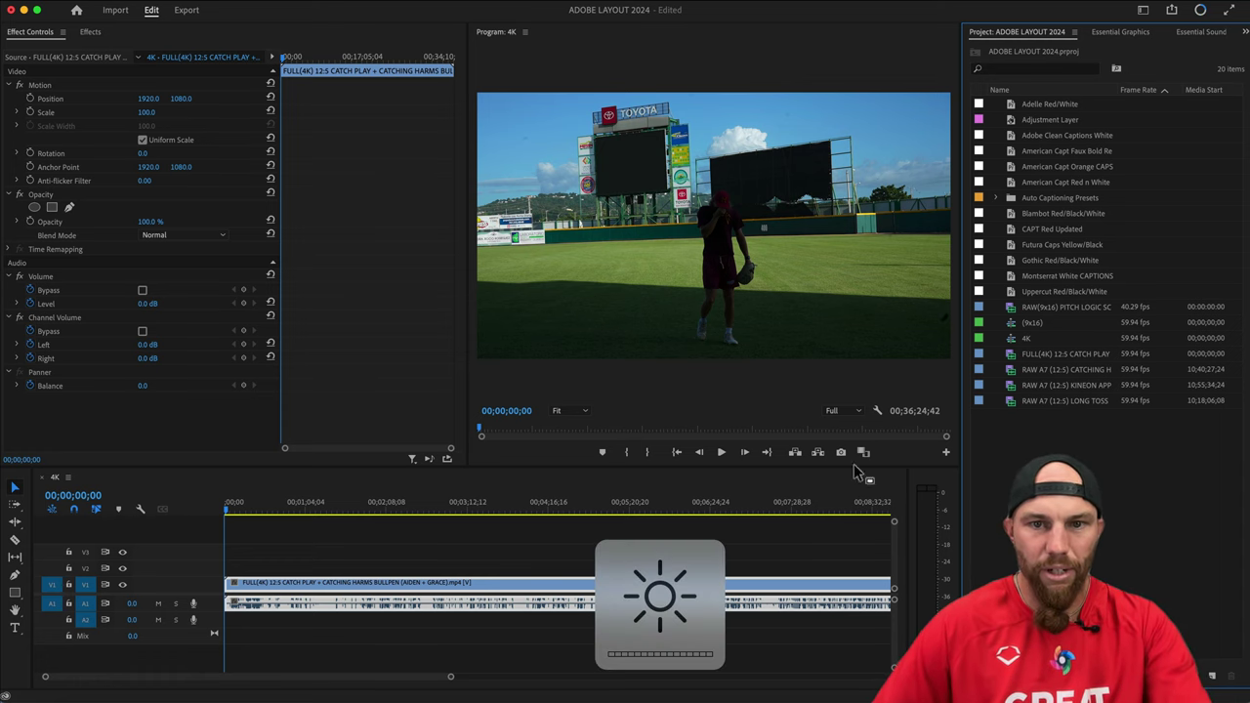
# Scrub the catch play clip to about one minute and back, then select the (9x16) sequence.
pyautogui.click(470, 560)
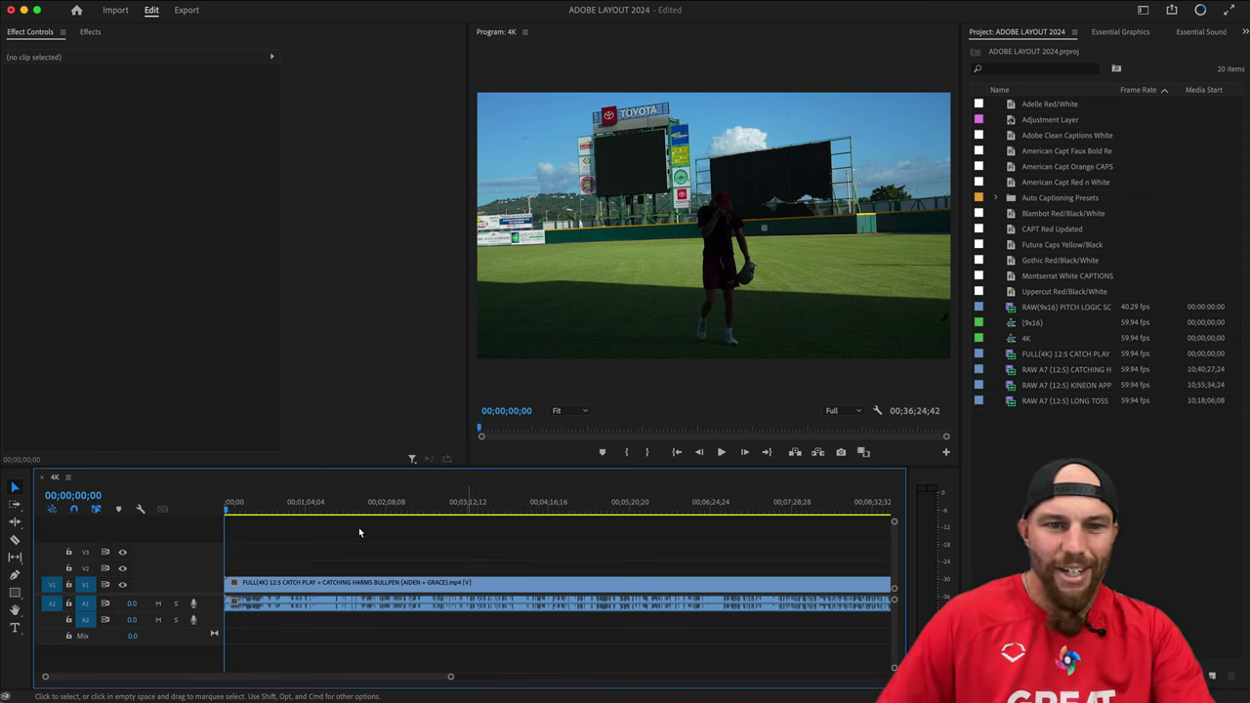
pyautogui.moveTo(240, 503); pyautogui.dragTo(311, 515)
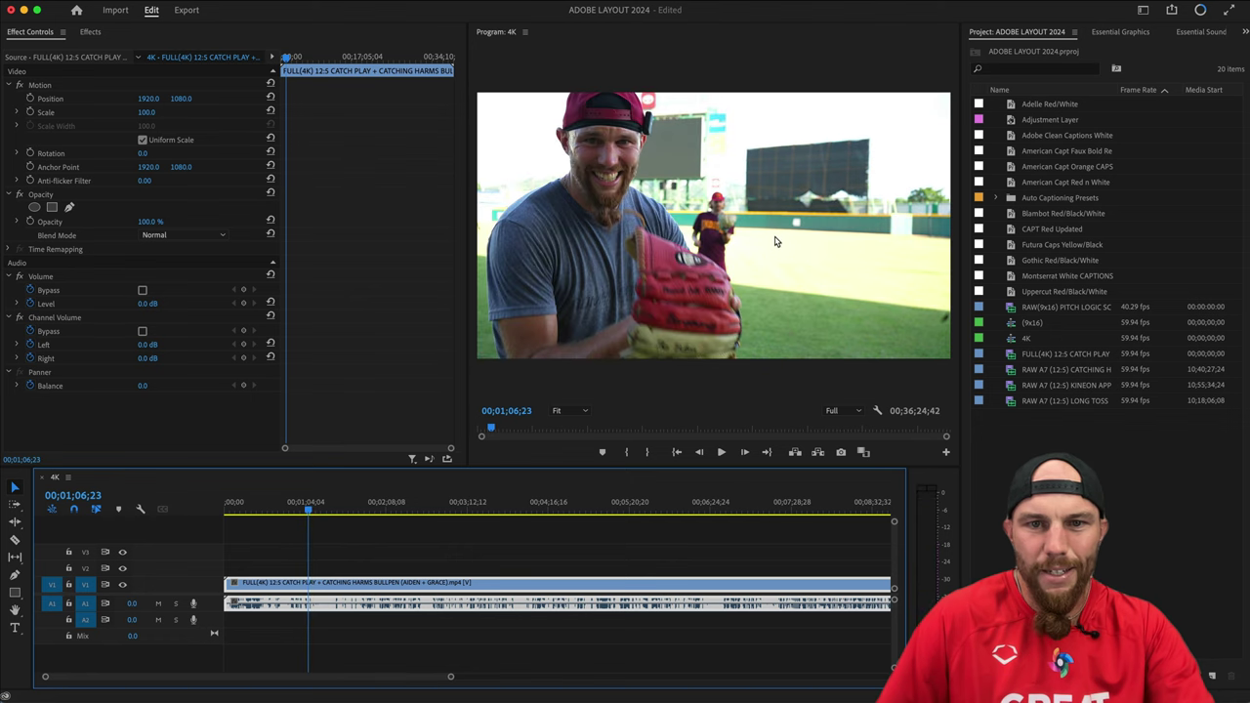
pyautogui.click(310, 515)
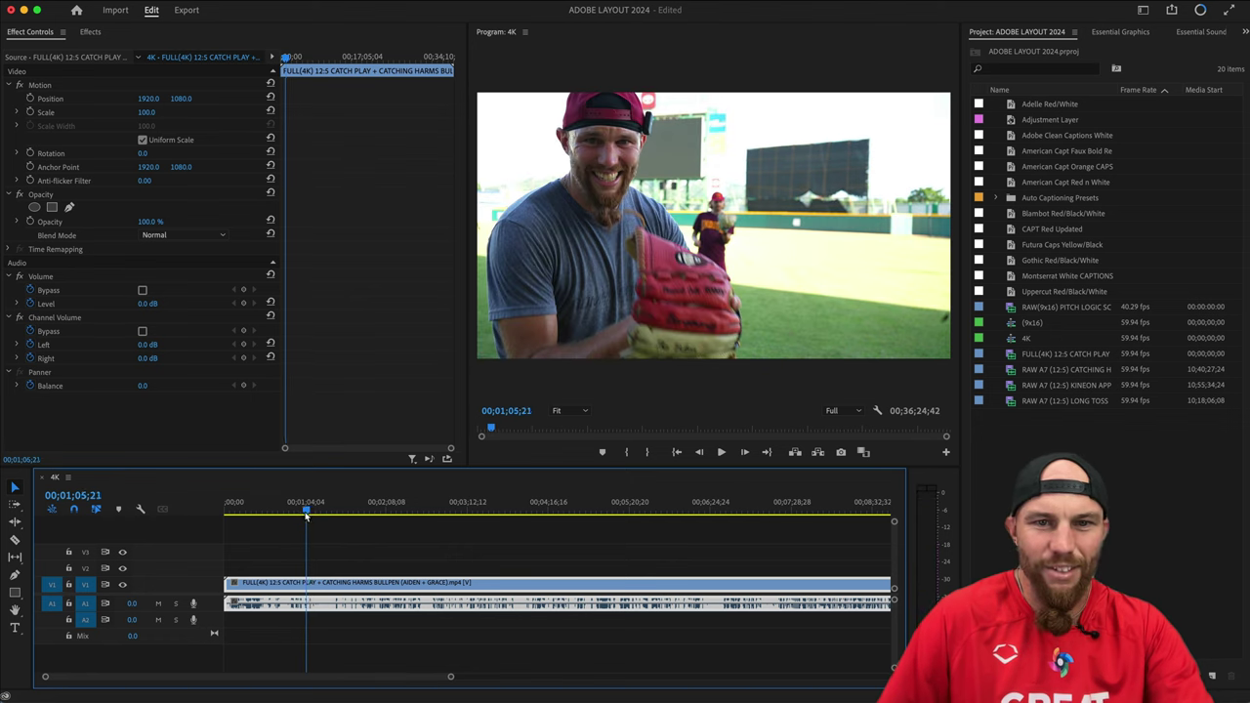
pyautogui.moveTo(310, 514); pyautogui.dragTo(225, 515)
pyautogui.click(271, 544)
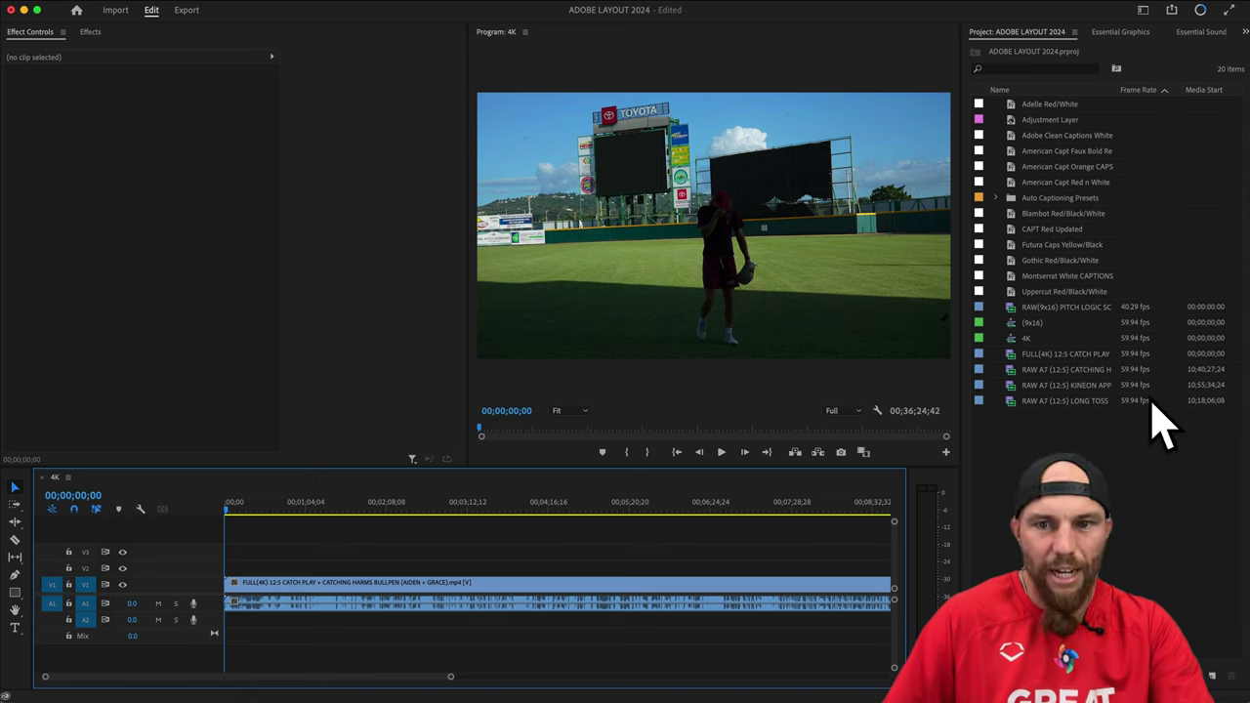
pyautogui.click(1027, 338)
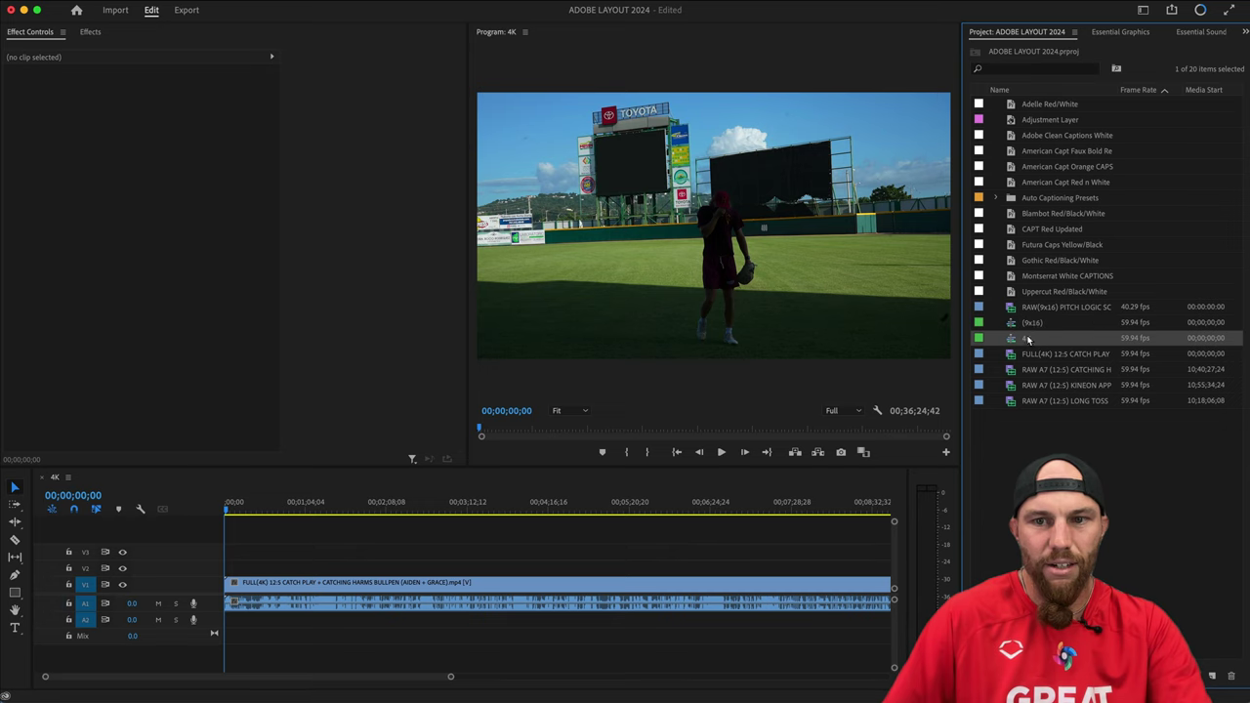
pyautogui.click(1035, 329)
pyautogui.click(293, 561)
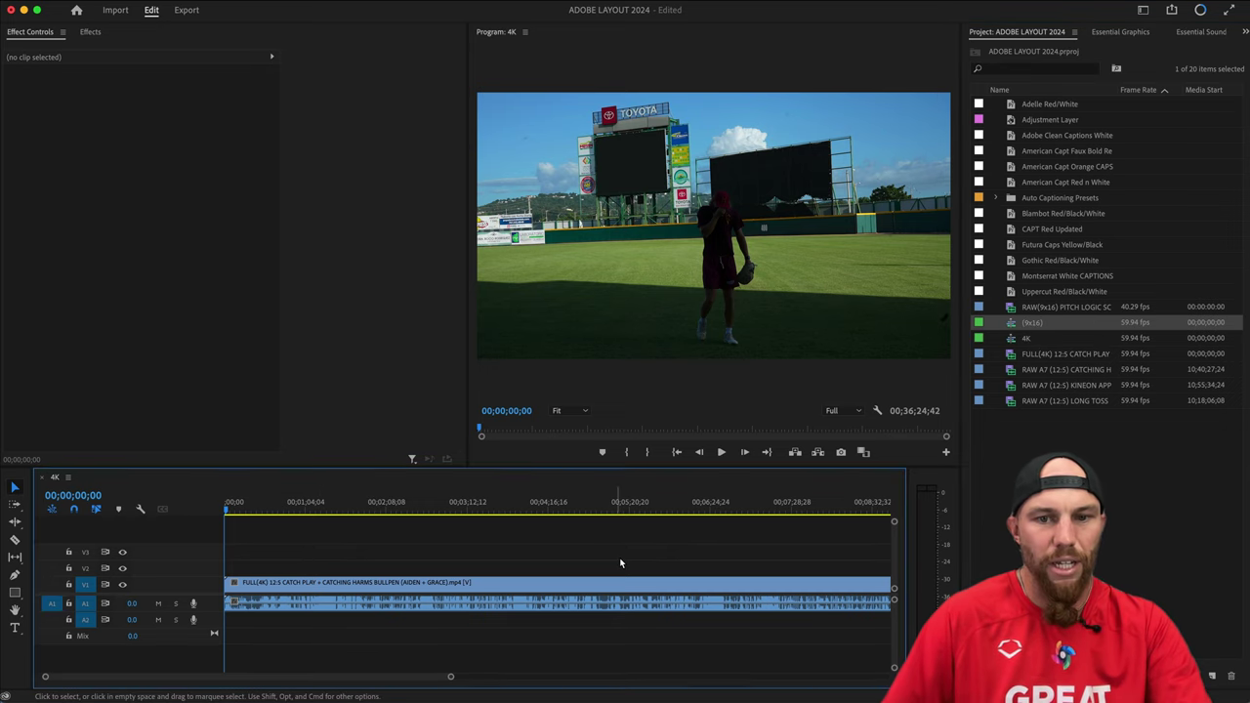
pyautogui.click(44, 481)
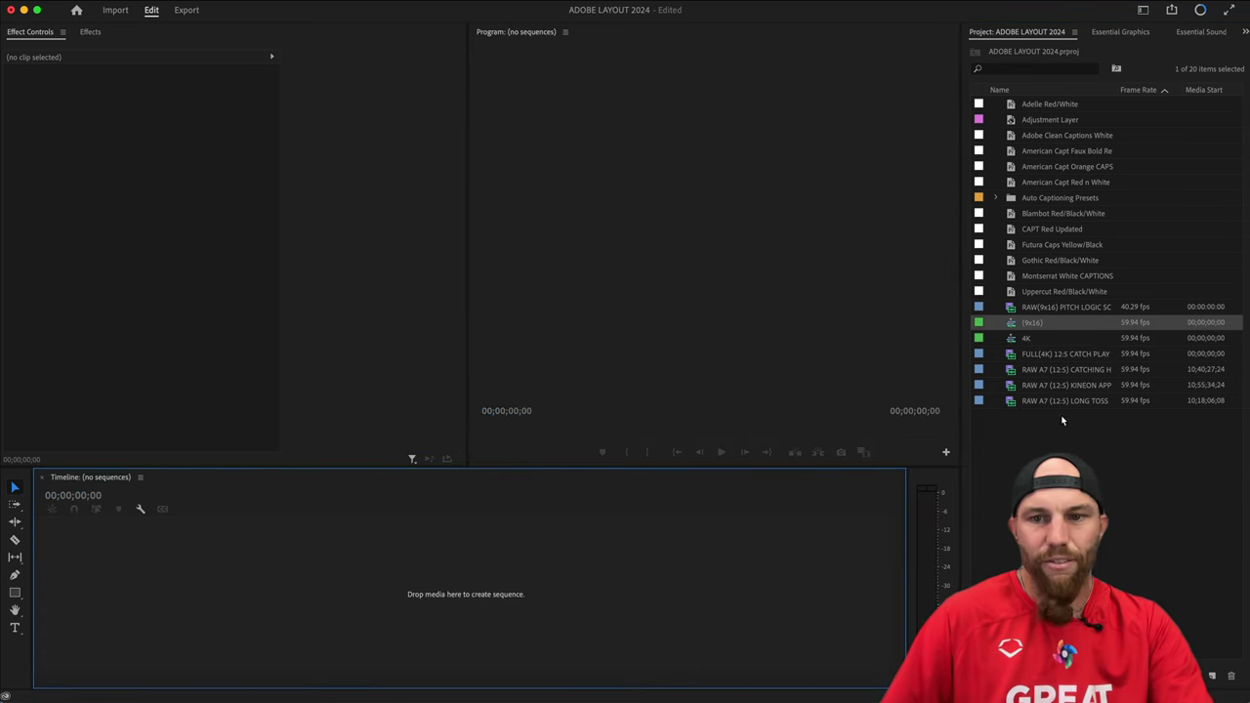
pyautogui.click(1049, 324)
pyautogui.click(1080, 420)
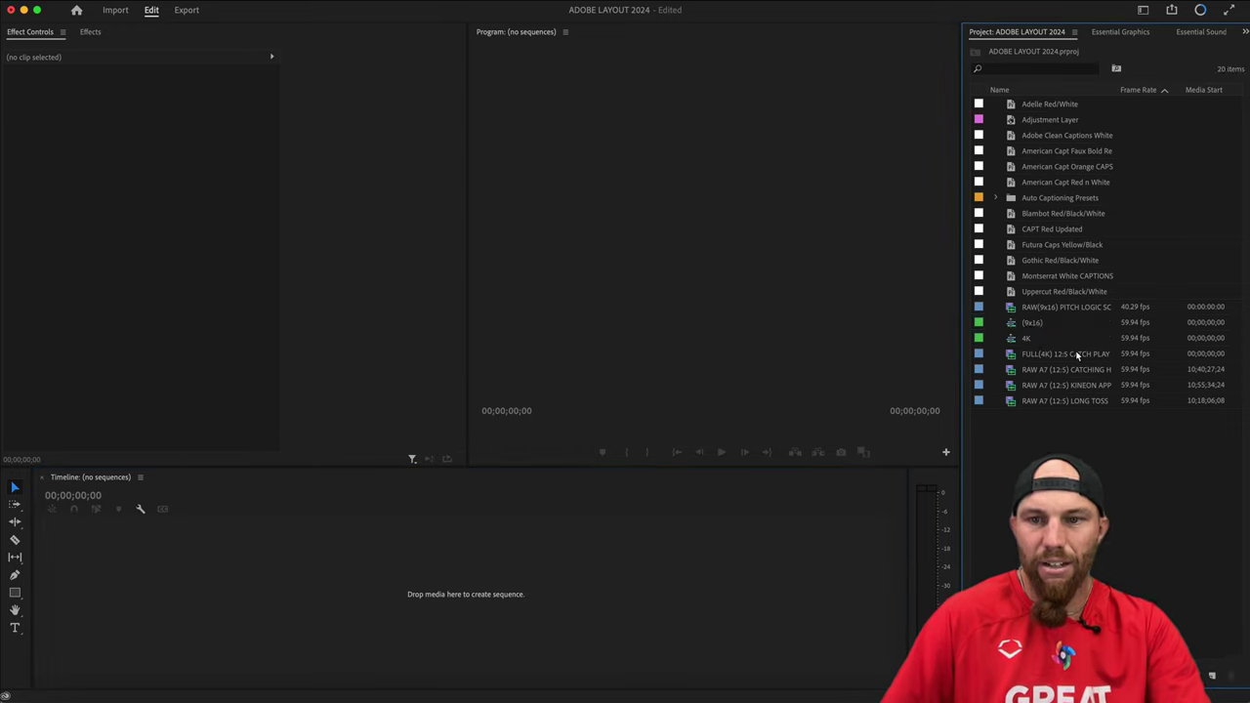
pyautogui.moveTo(1077, 356); pyautogui.dragTo(357, 562)
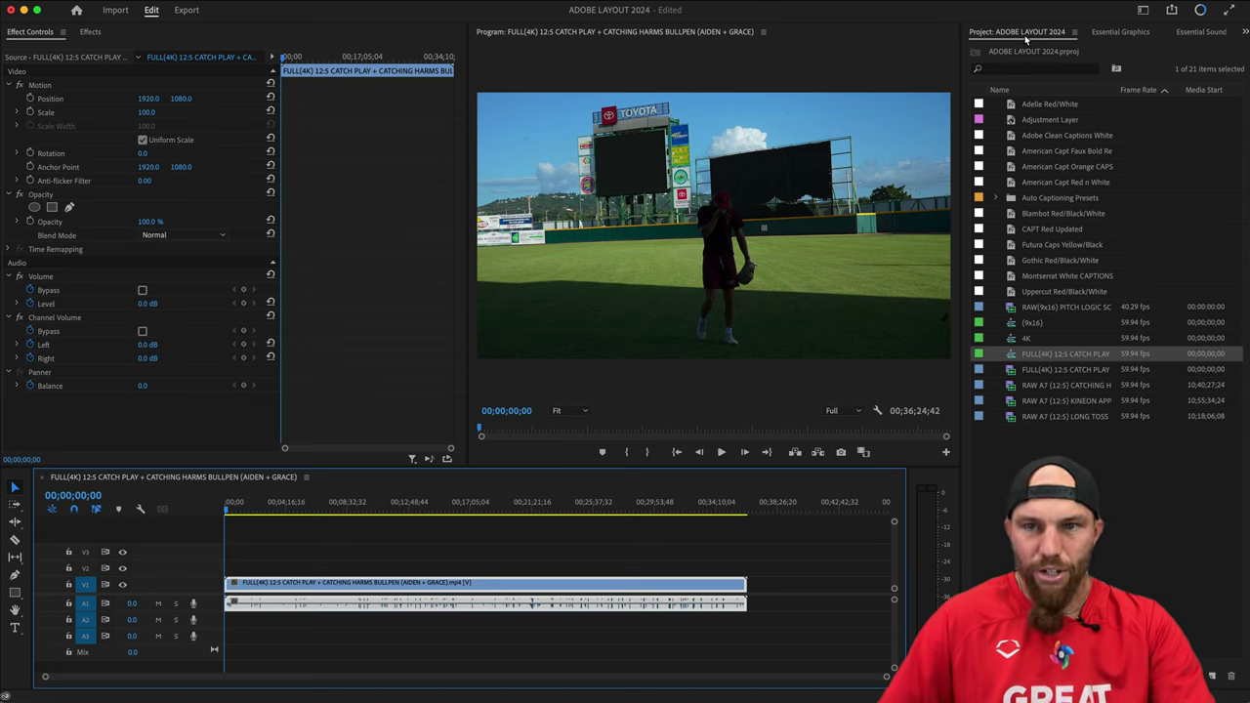
pyautogui.click(313, 566)
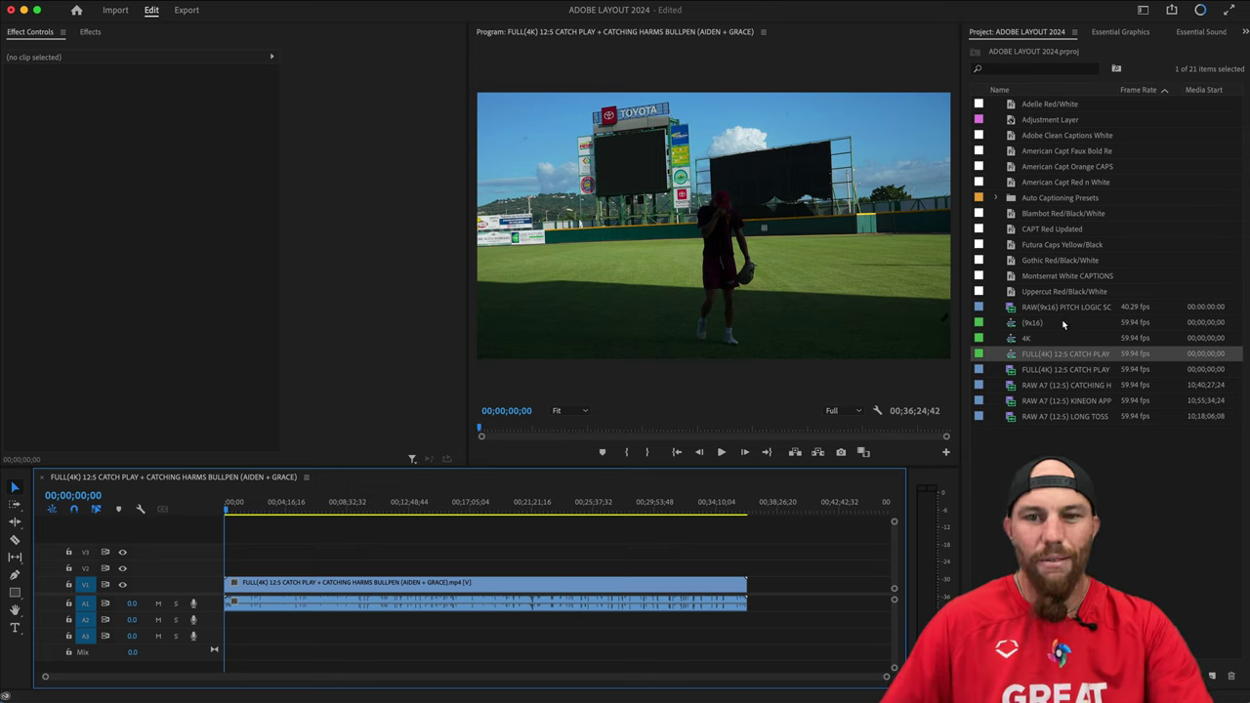
pyautogui.click(1073, 355)
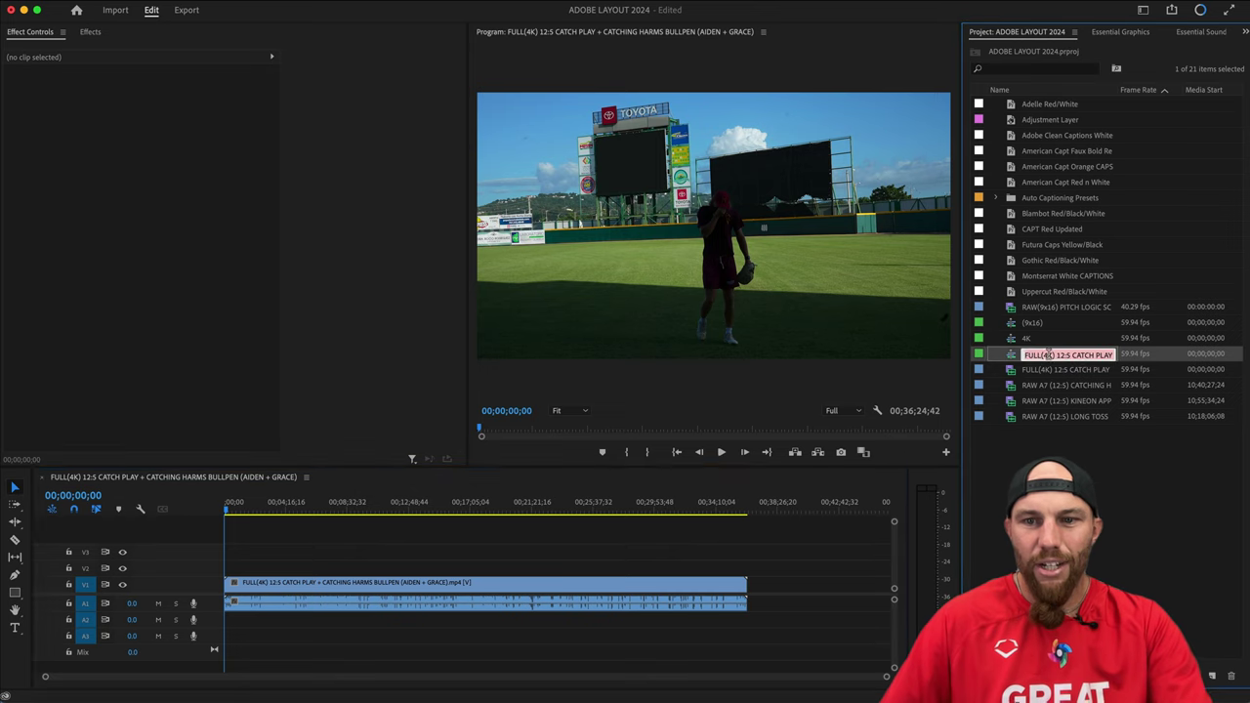
pyautogui.click(1013, 371)
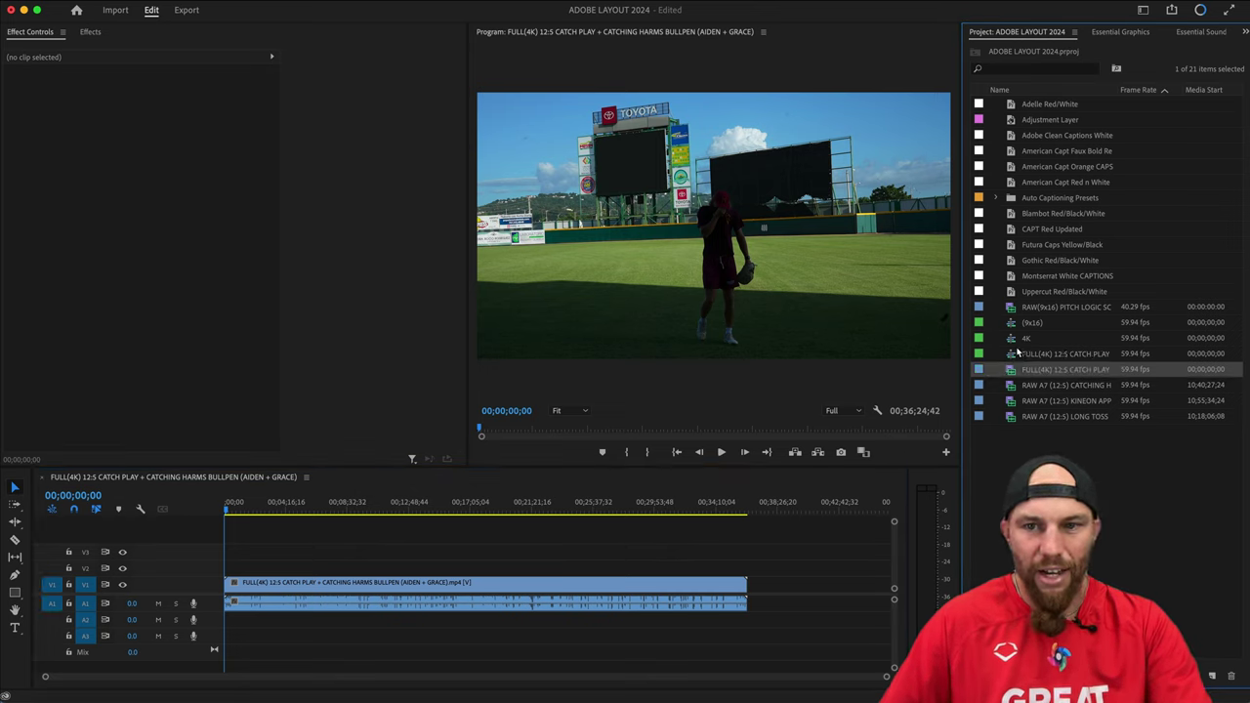
pyautogui.click(1021, 339)
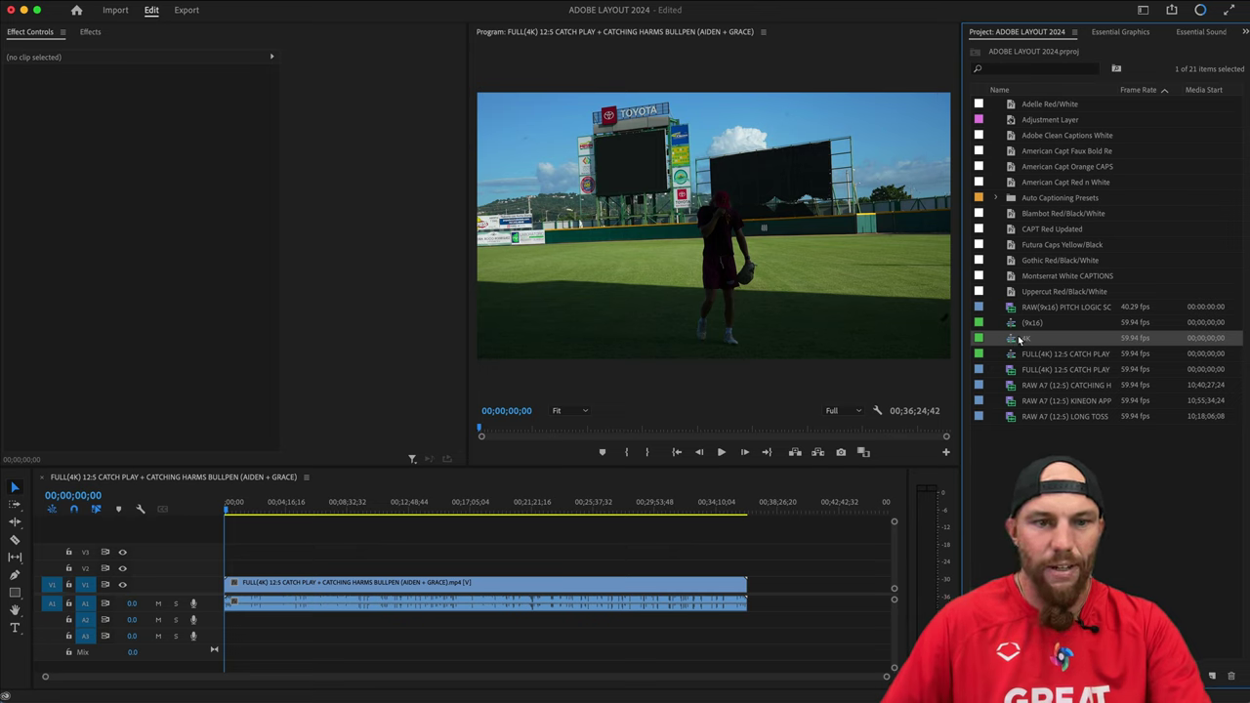
pyautogui.click(1097, 448)
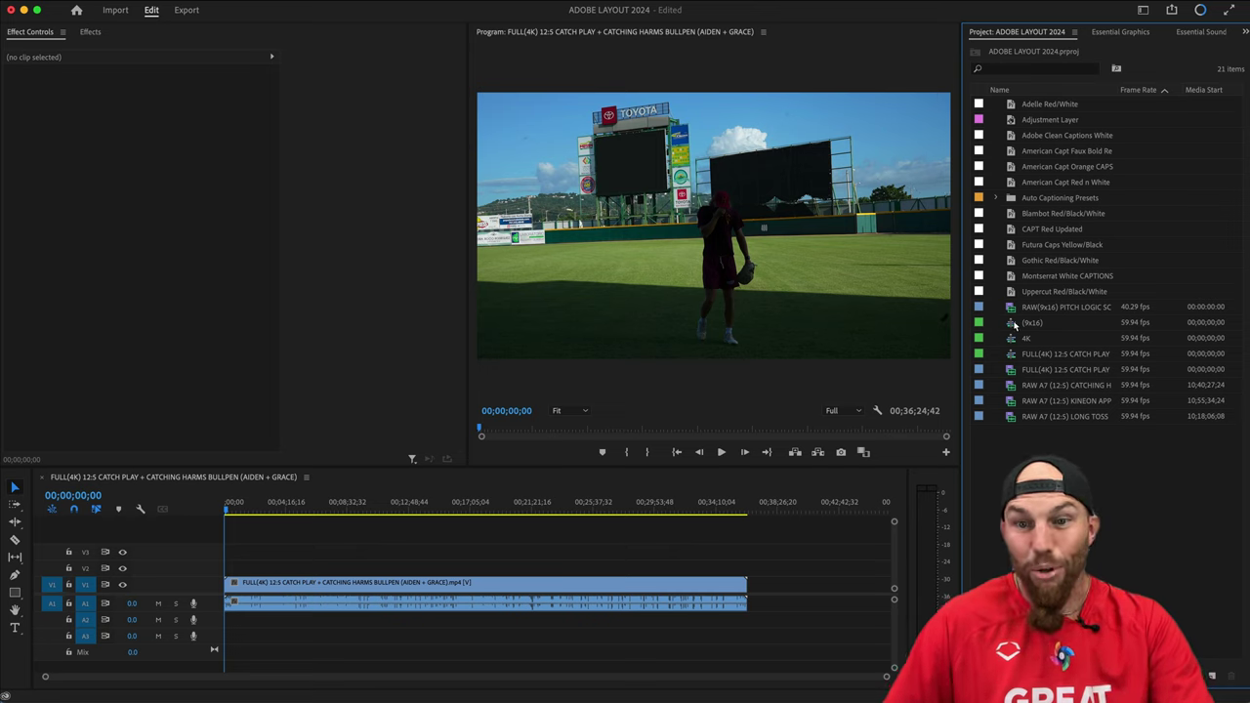
pyautogui.click(1070, 339)
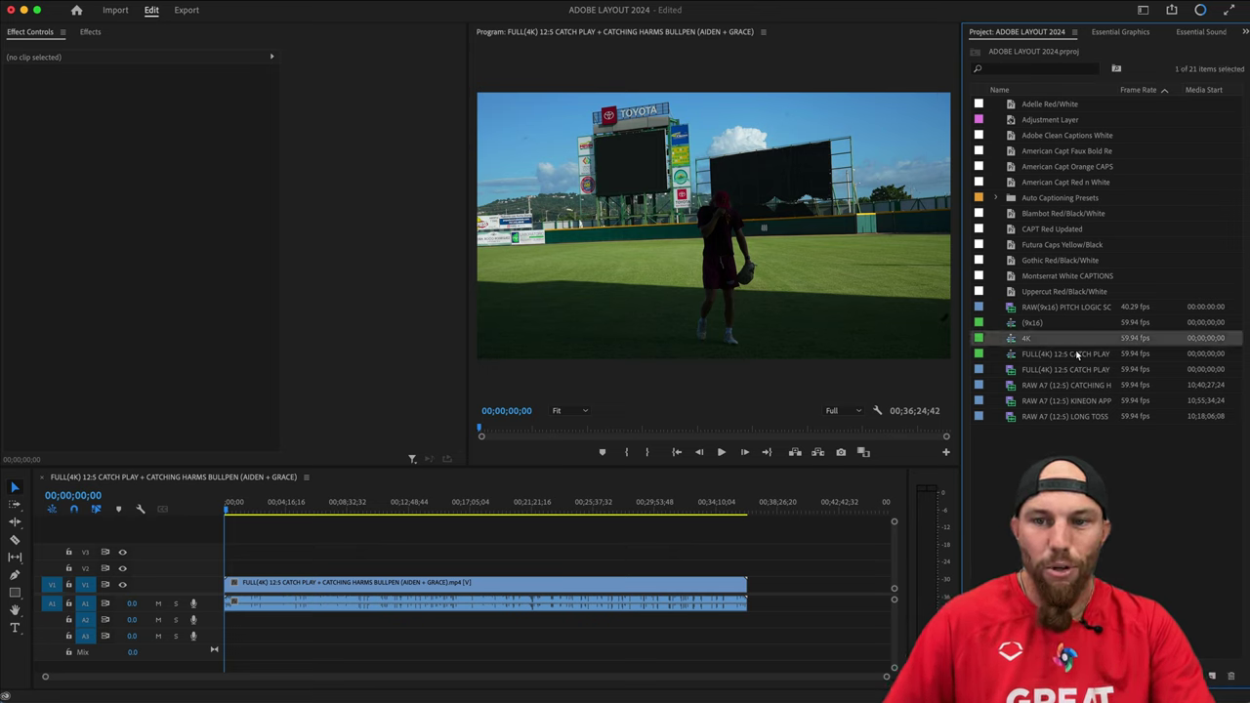
pyautogui.click(1051, 354)
# Rename the catch play sequence to '12/5 CATCH PLAY' and briefly scrub its footage.
pyautogui.click(1041, 355)
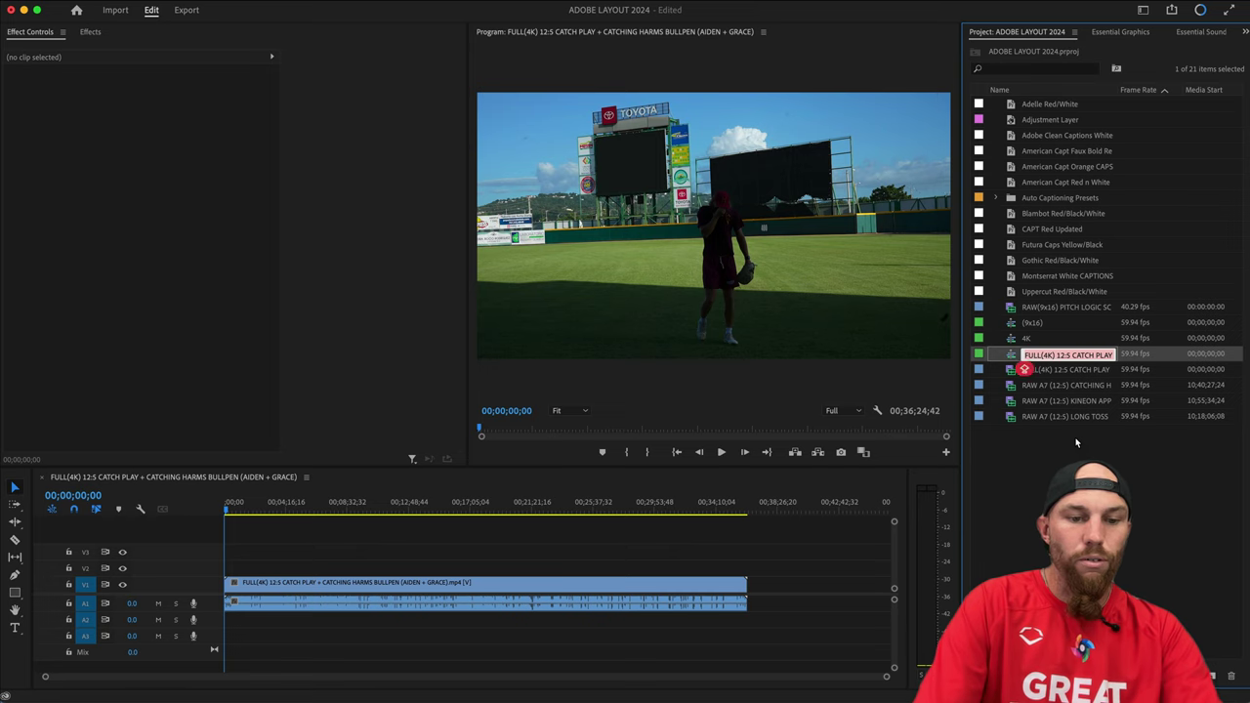
pyautogui.write('12')
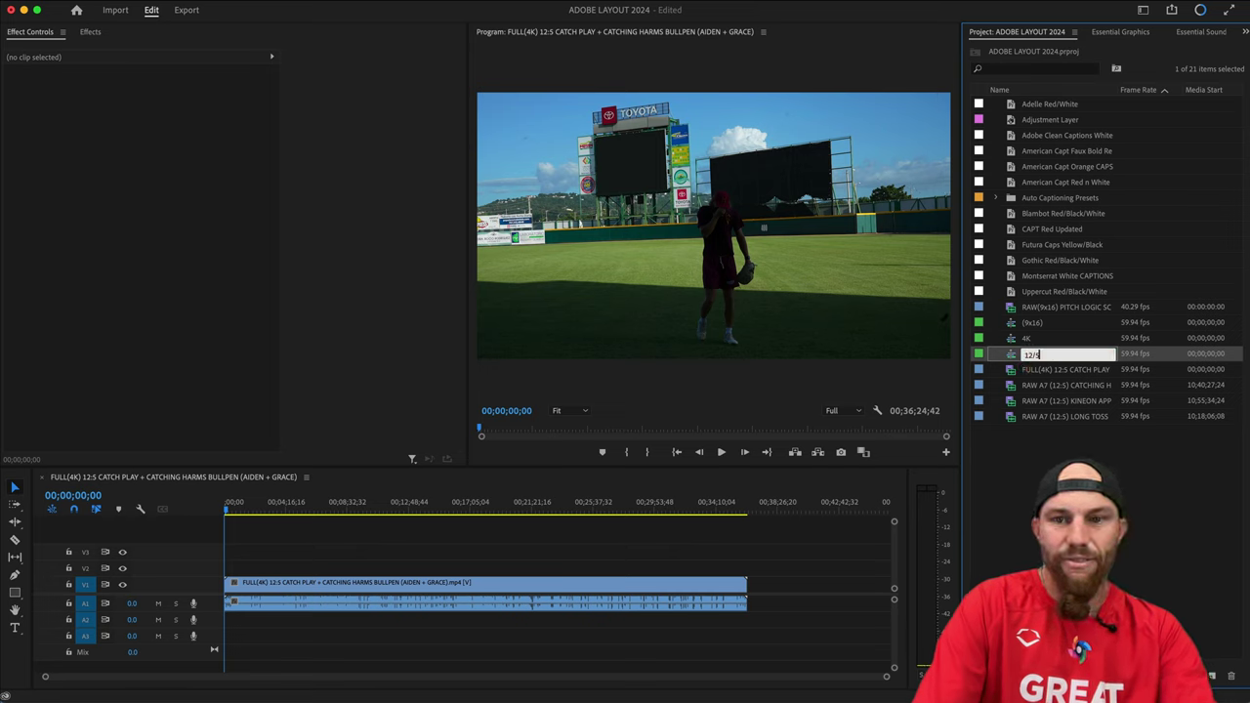
pyautogui.write('/5')
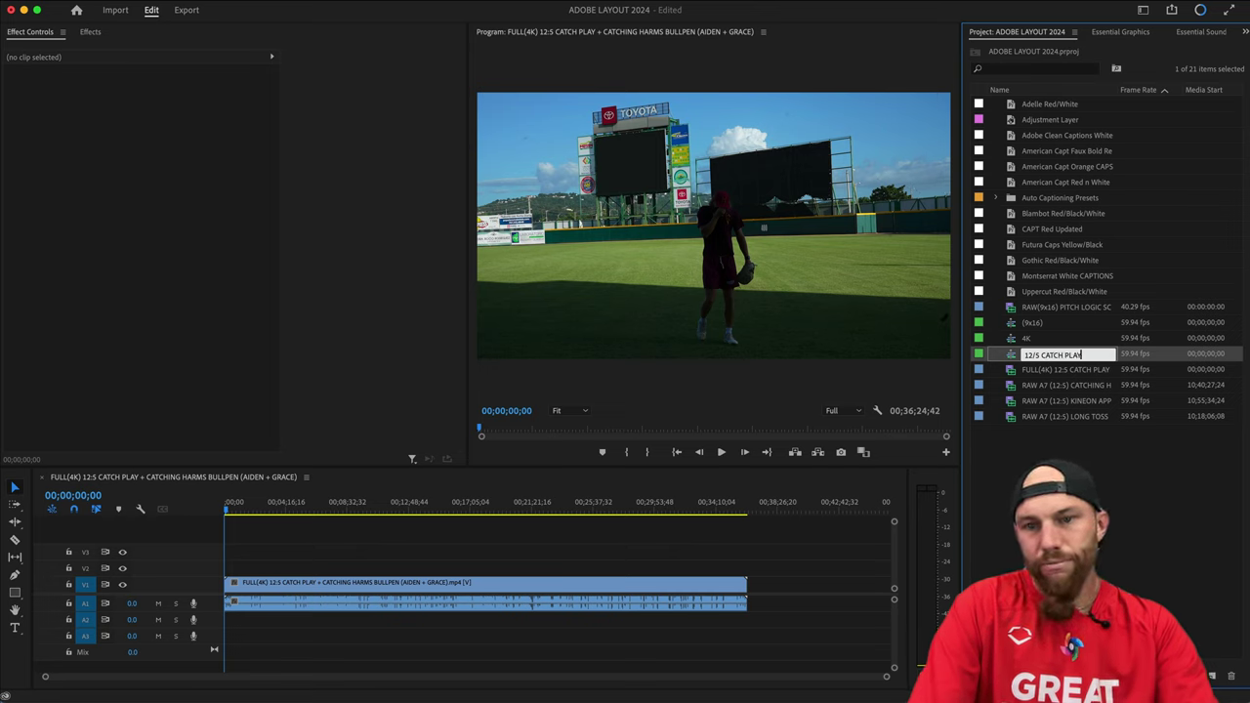
pyautogui.write(' CATCH PLAY')
pyautogui.press('Tab')
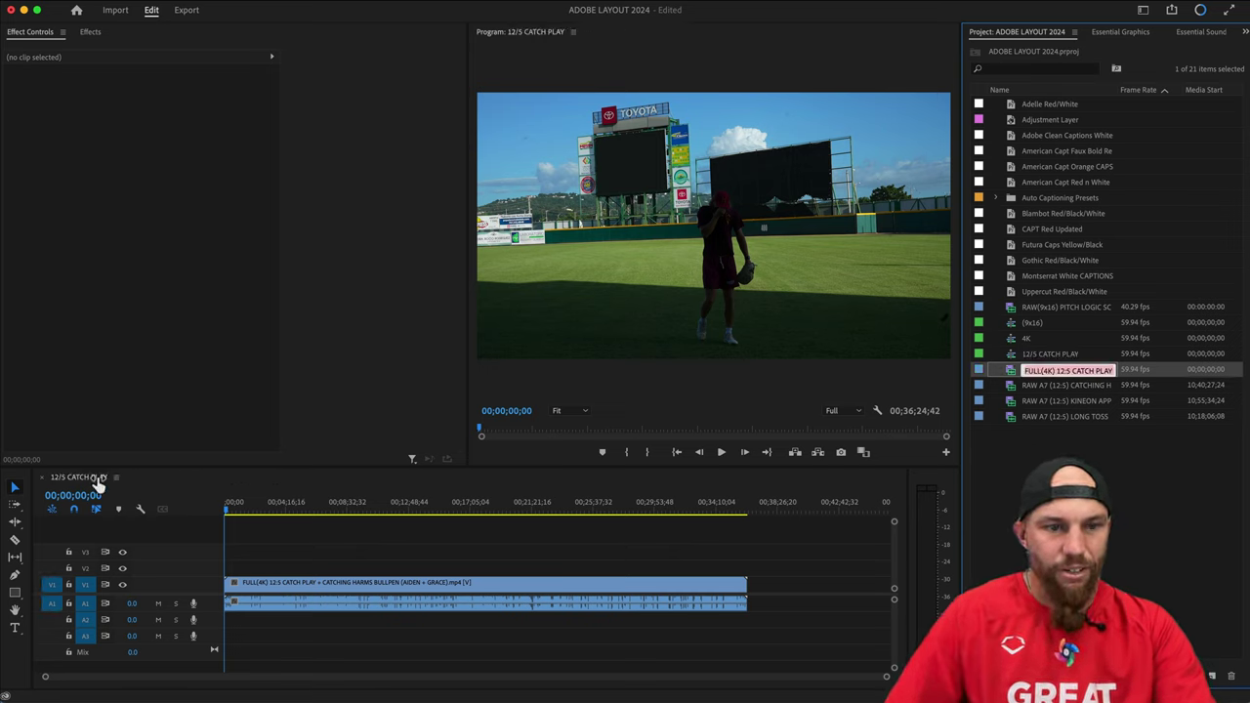
pyautogui.click(258, 537)
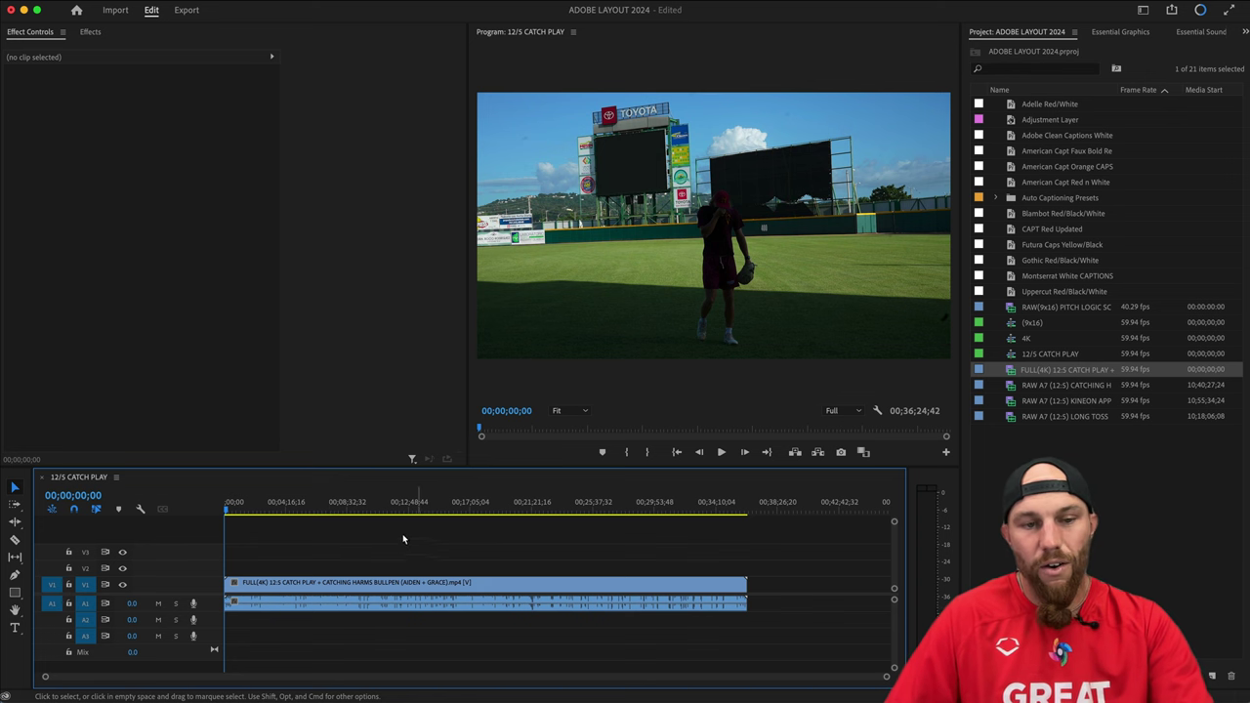
pyautogui.moveTo(293, 507); pyautogui.dragTo(226, 507)
pyautogui.click(328, 522)
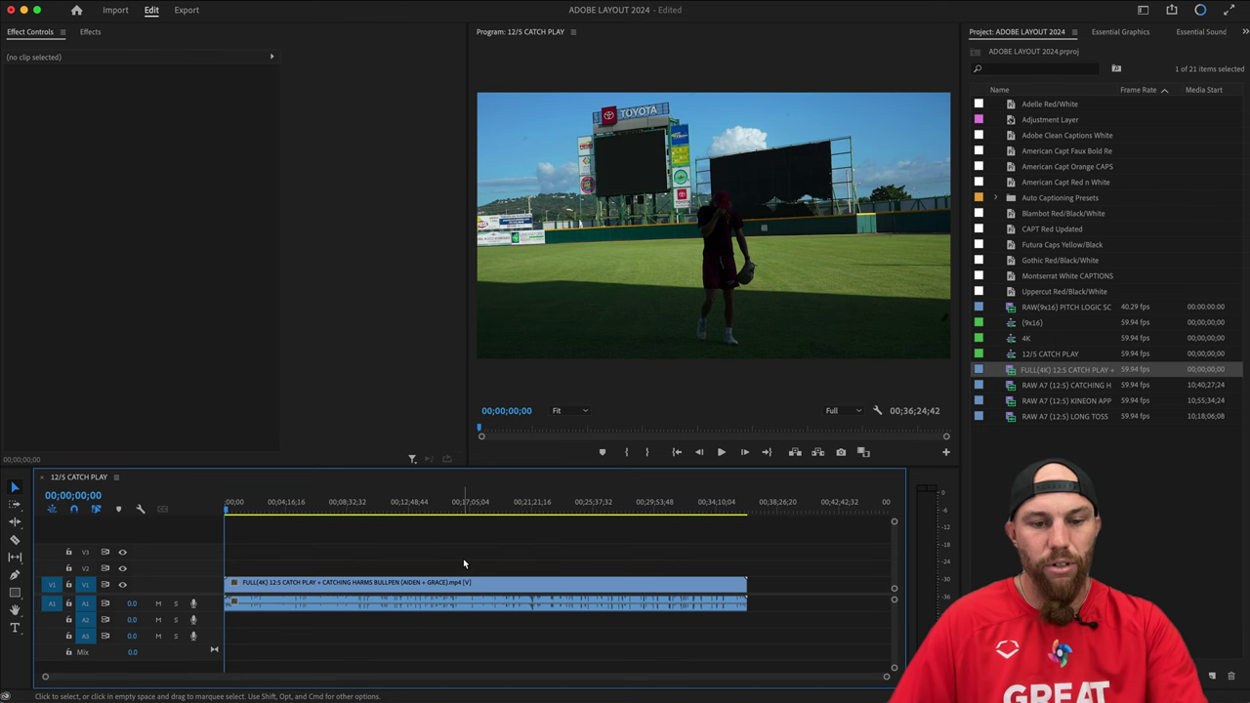
pyautogui.press('super+shift+s')
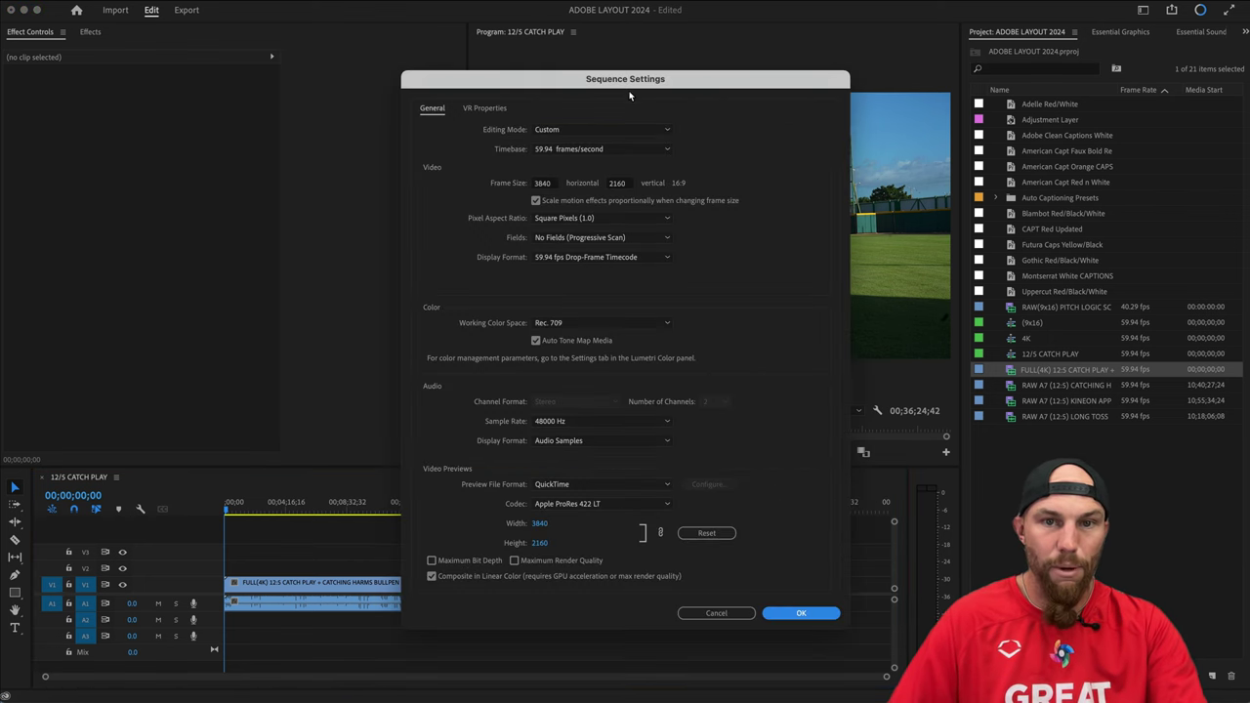
pyautogui.click(739, 613)
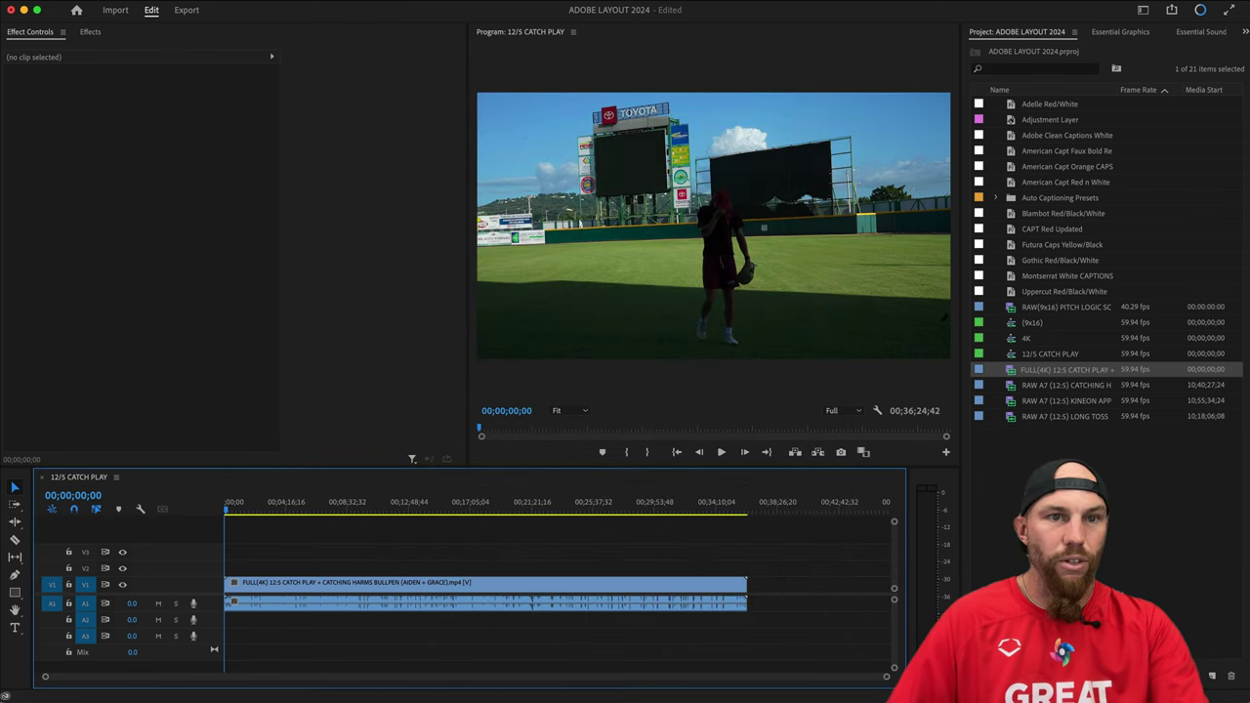
pyautogui.click(249, 1)
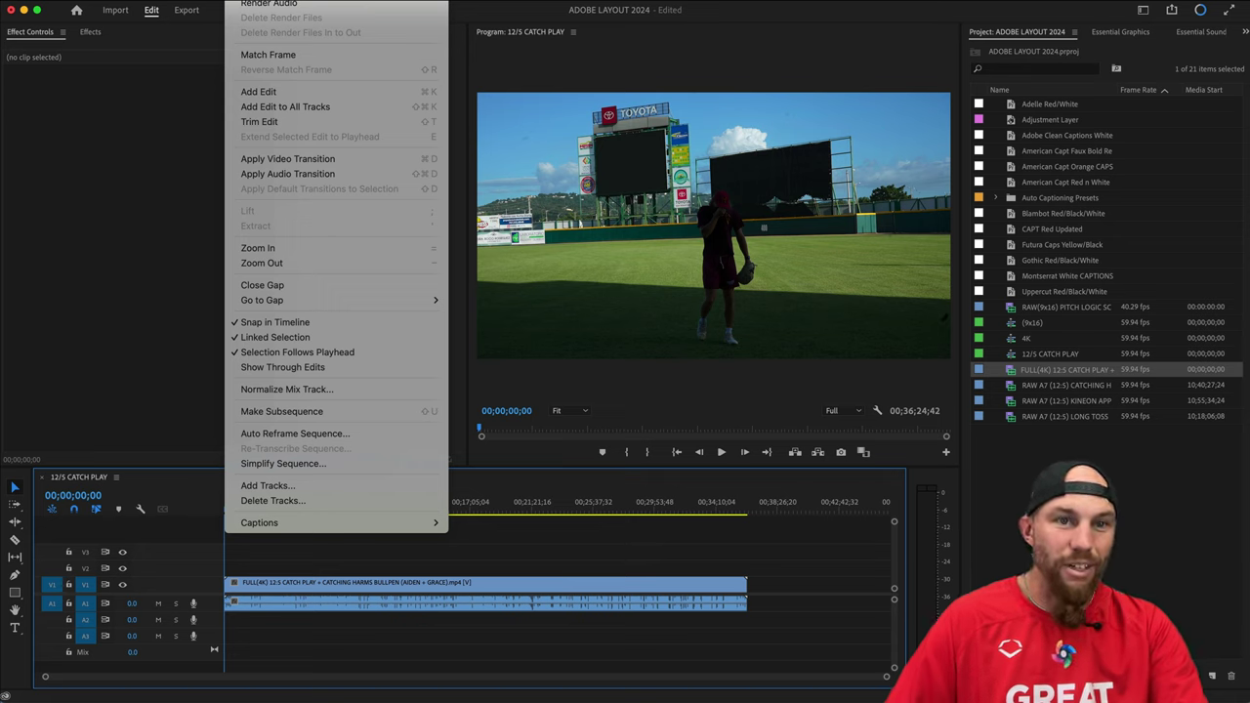
pyautogui.click(269, 2)
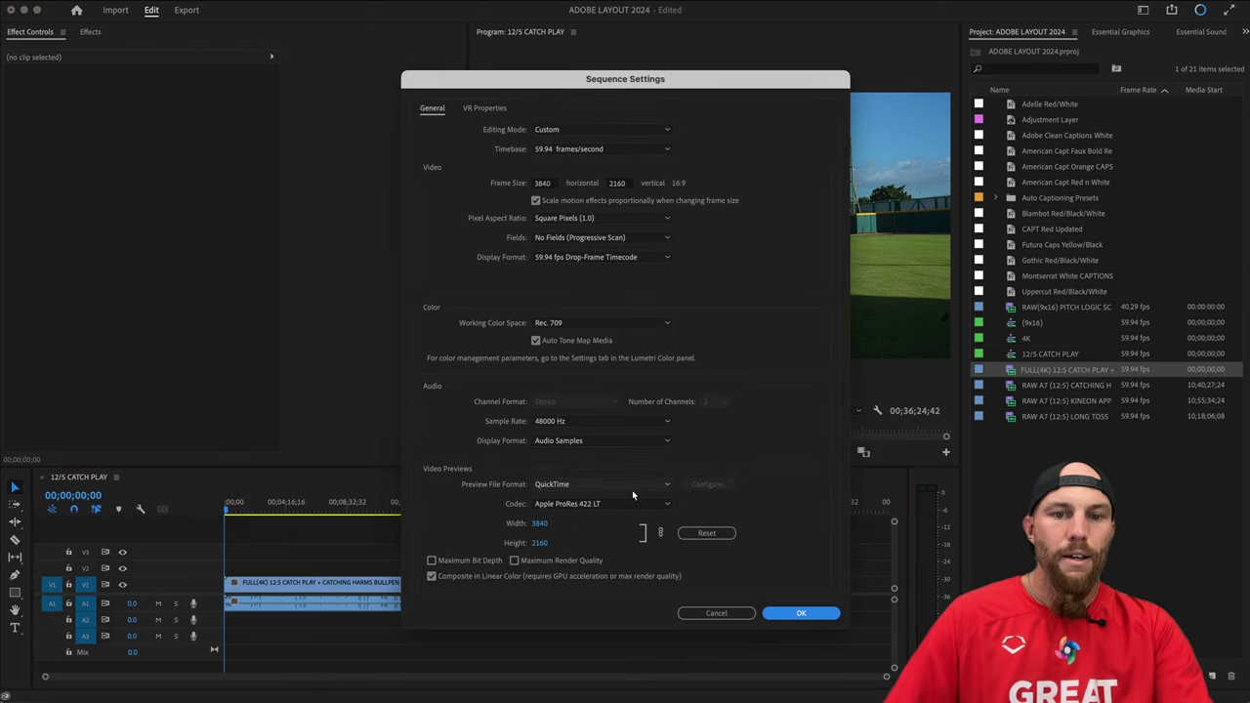
pyautogui.click(728, 612)
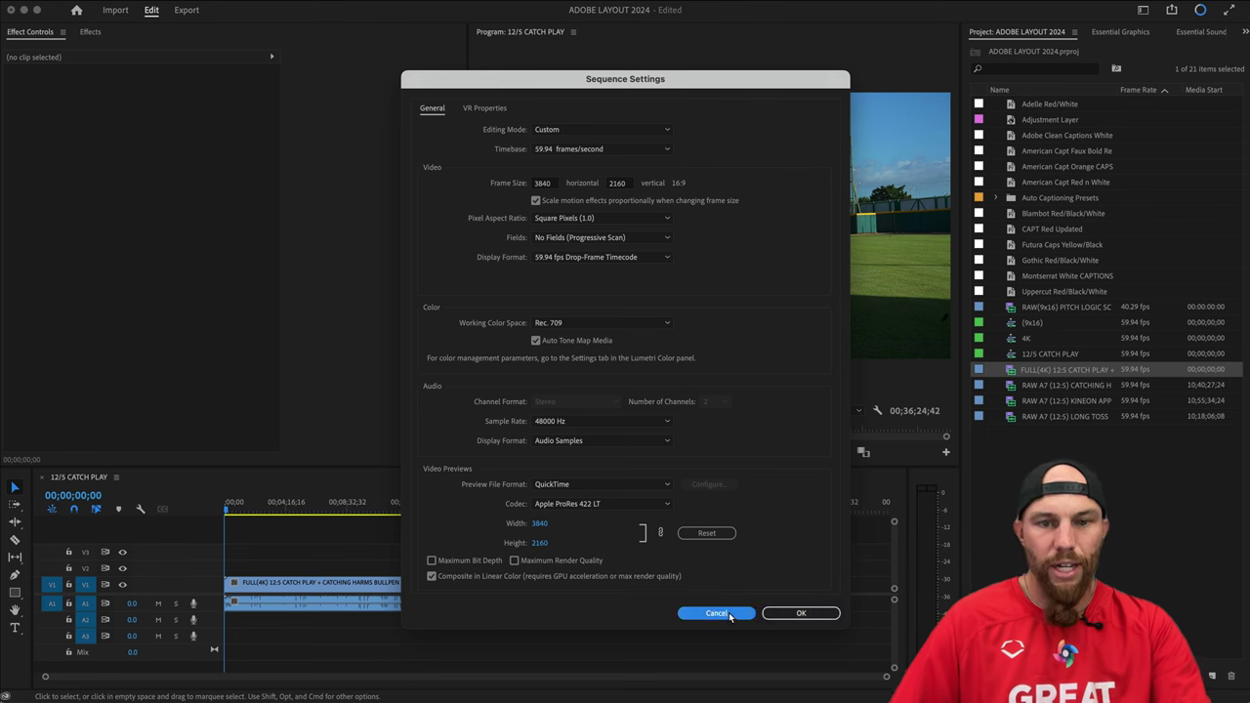
pyautogui.click(357, 584)
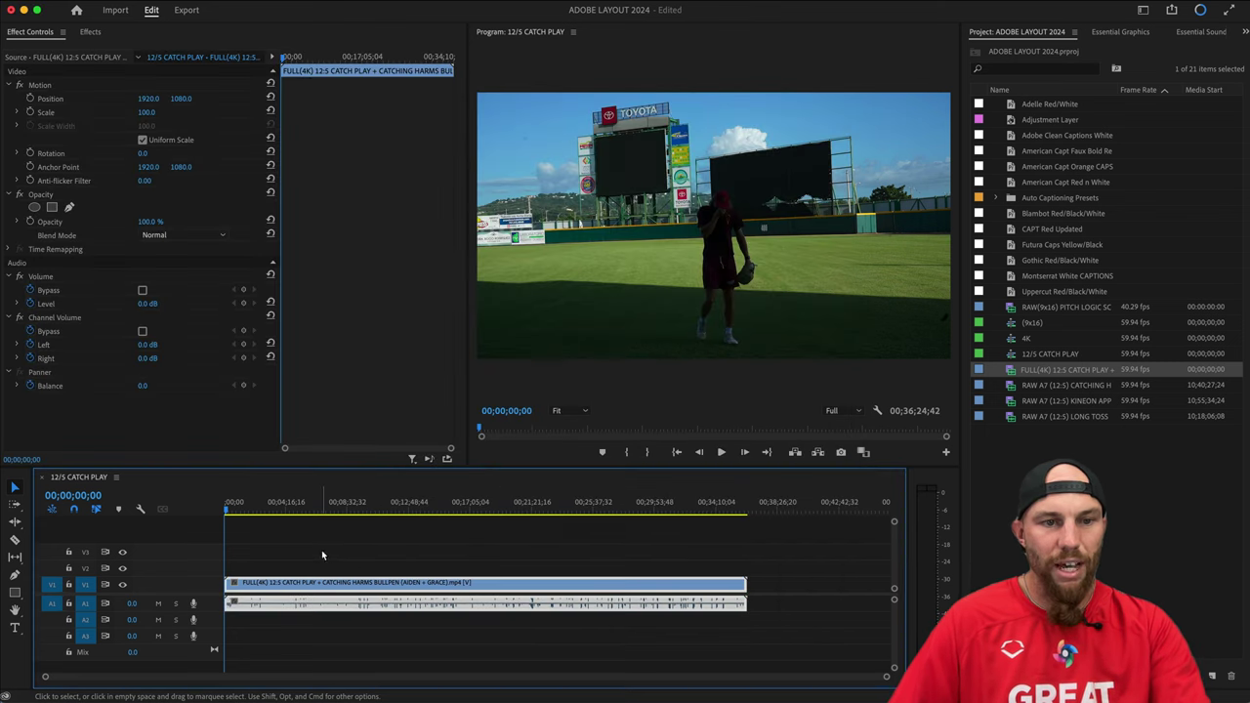
# Close 12/5 CATCH PLAY, delete the clip from the 4K sequence, and bring up Finder.
pyautogui.click(40, 476)
pyautogui.click(1103, 503)
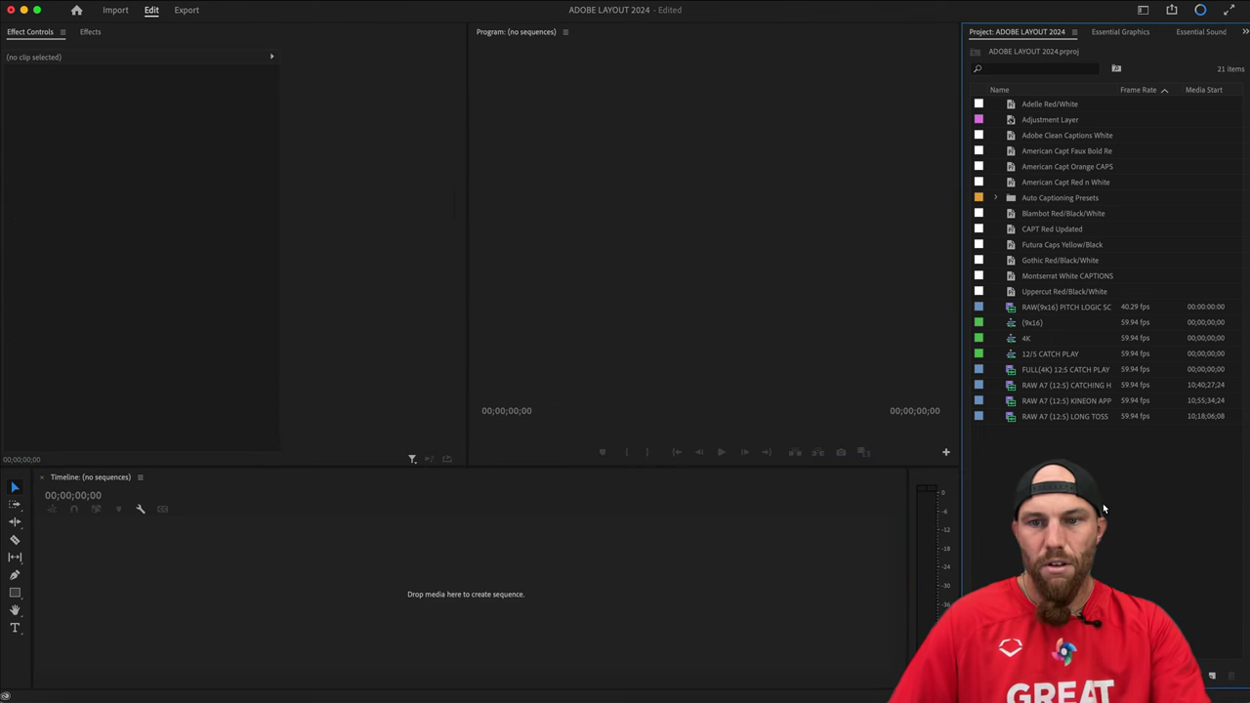
pyautogui.doubleClick(1026, 339)
pyautogui.click(379, 555)
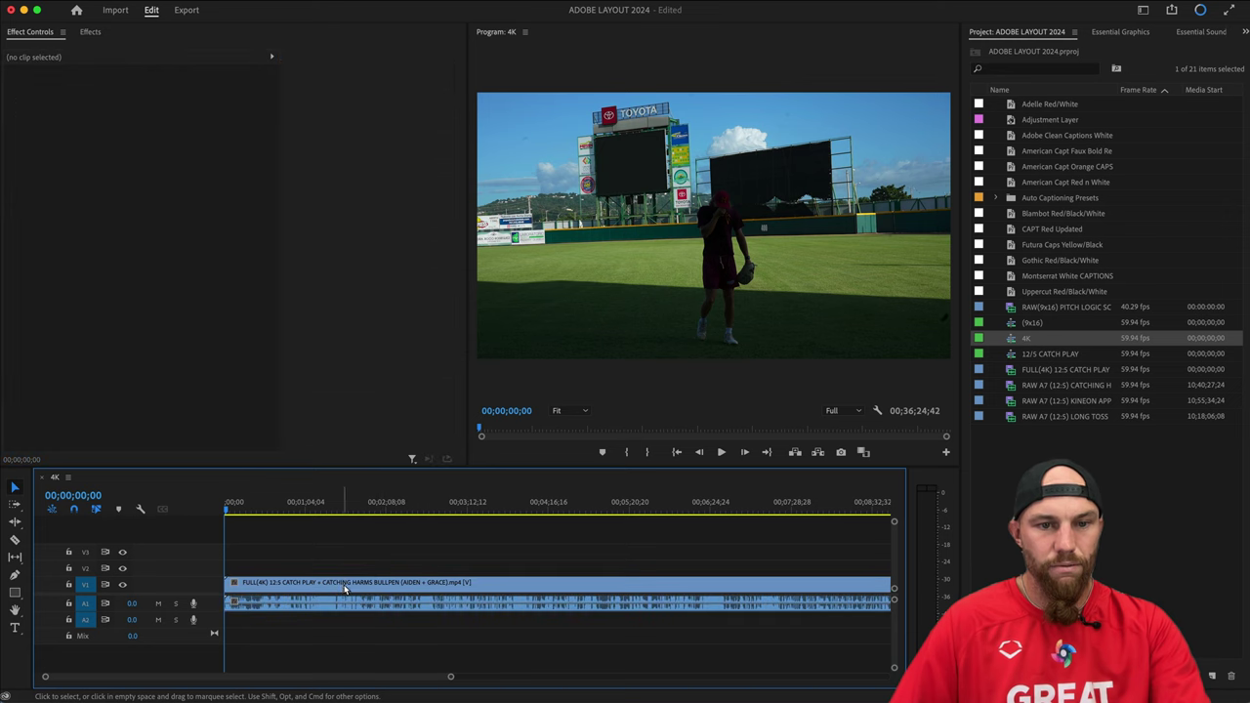
pyautogui.click(355, 584)
pyautogui.press('Delete')
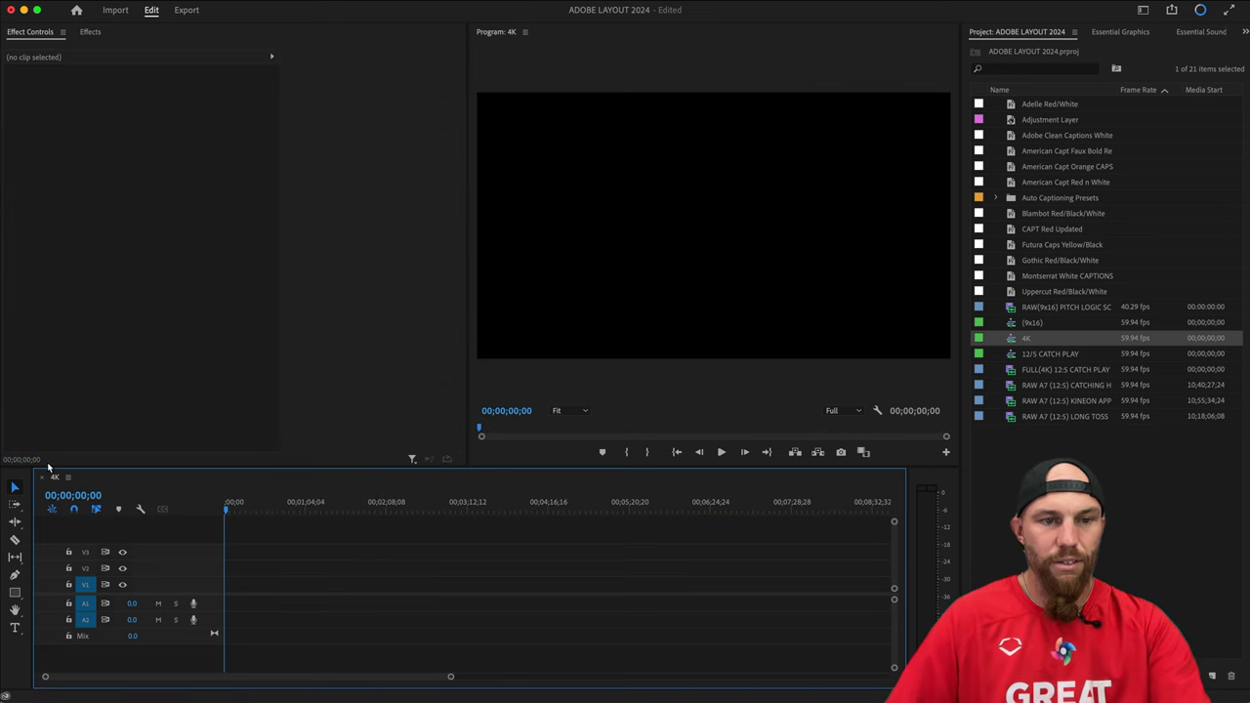
pyautogui.press('super+Tab')
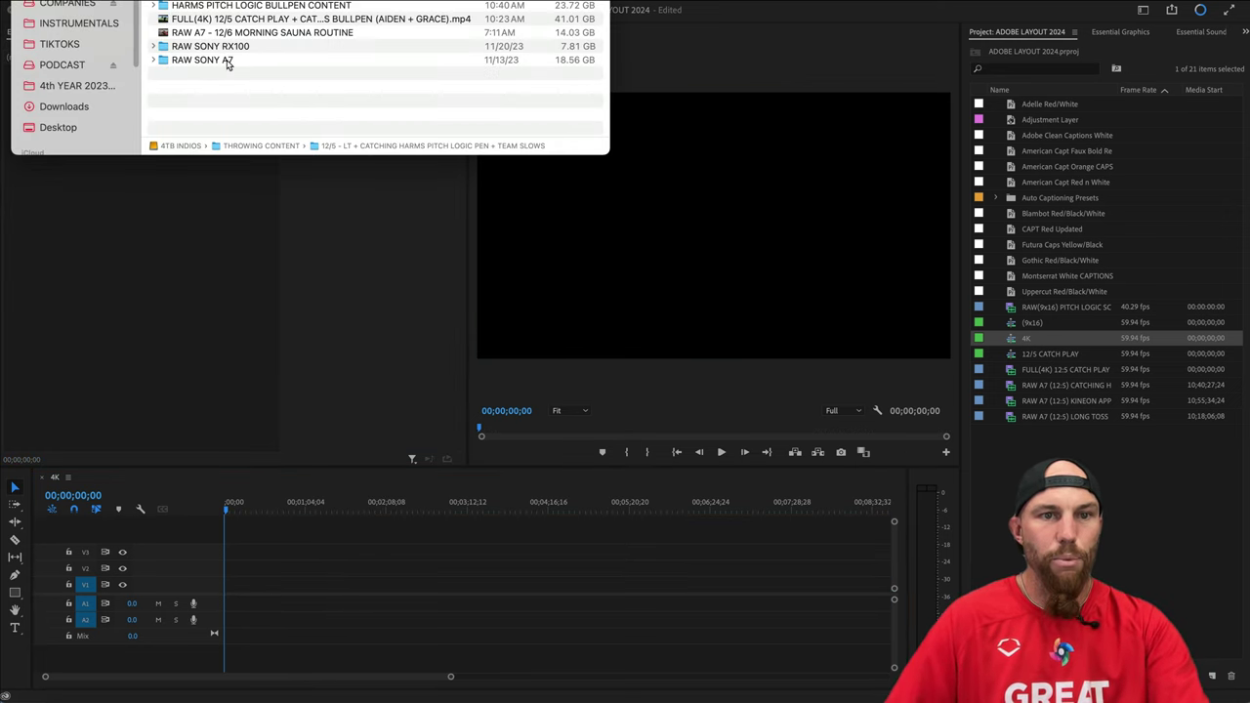
# Expand the RAW SONY RX100 folder and preview the C0071.MP4 clip.
pyautogui.click(162, 49)
pyautogui.press('Right')
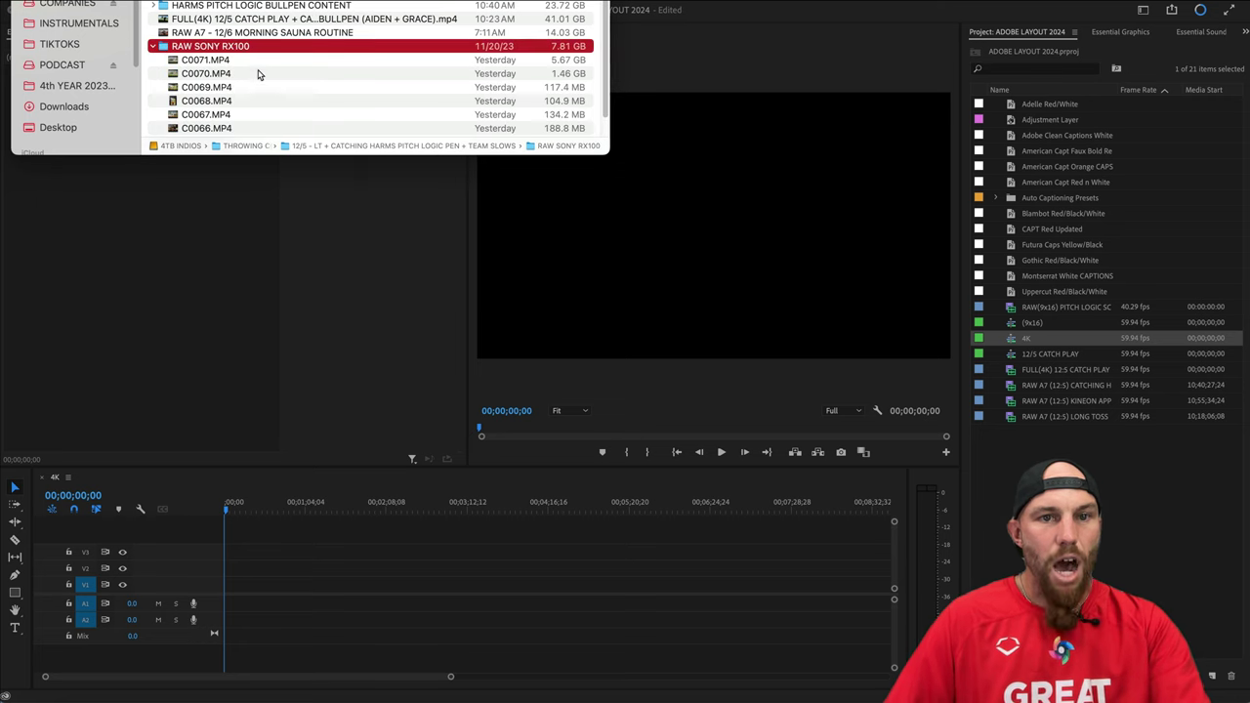
pyautogui.moveTo(221, 59); pyautogui.dragTo(237, 66)
pyautogui.click(234, 60)
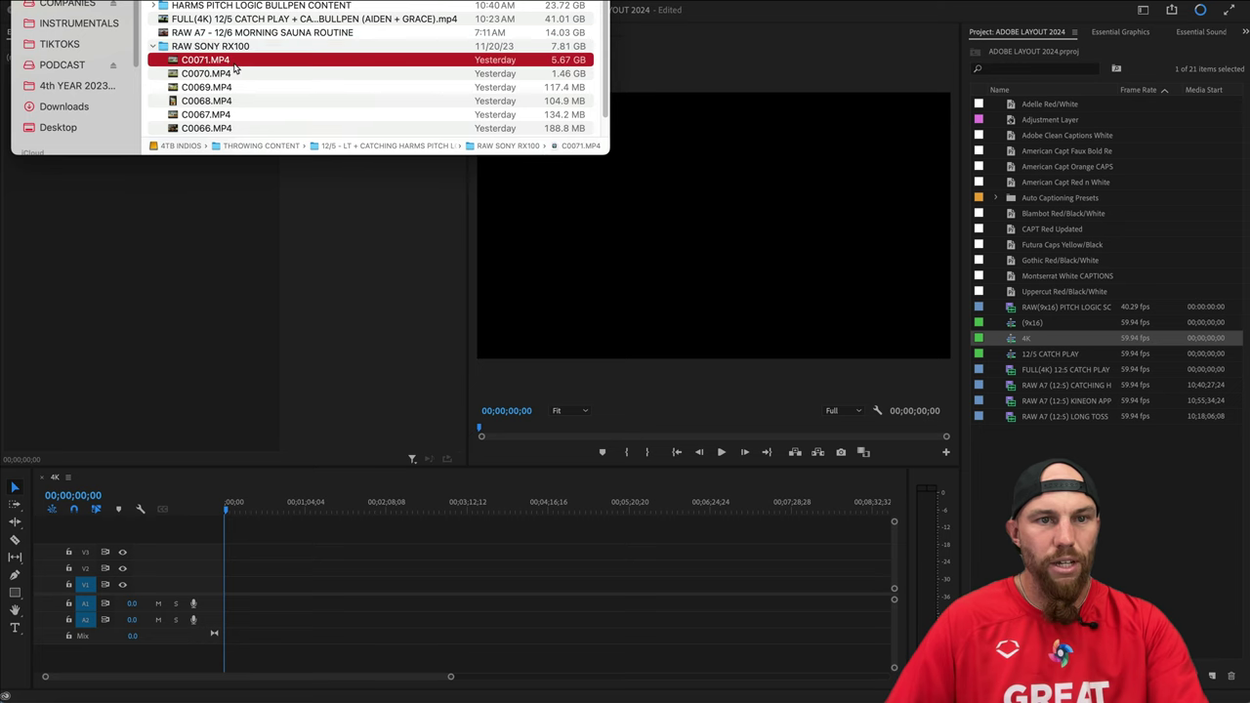
pyautogui.press('space')
pyautogui.press('space')
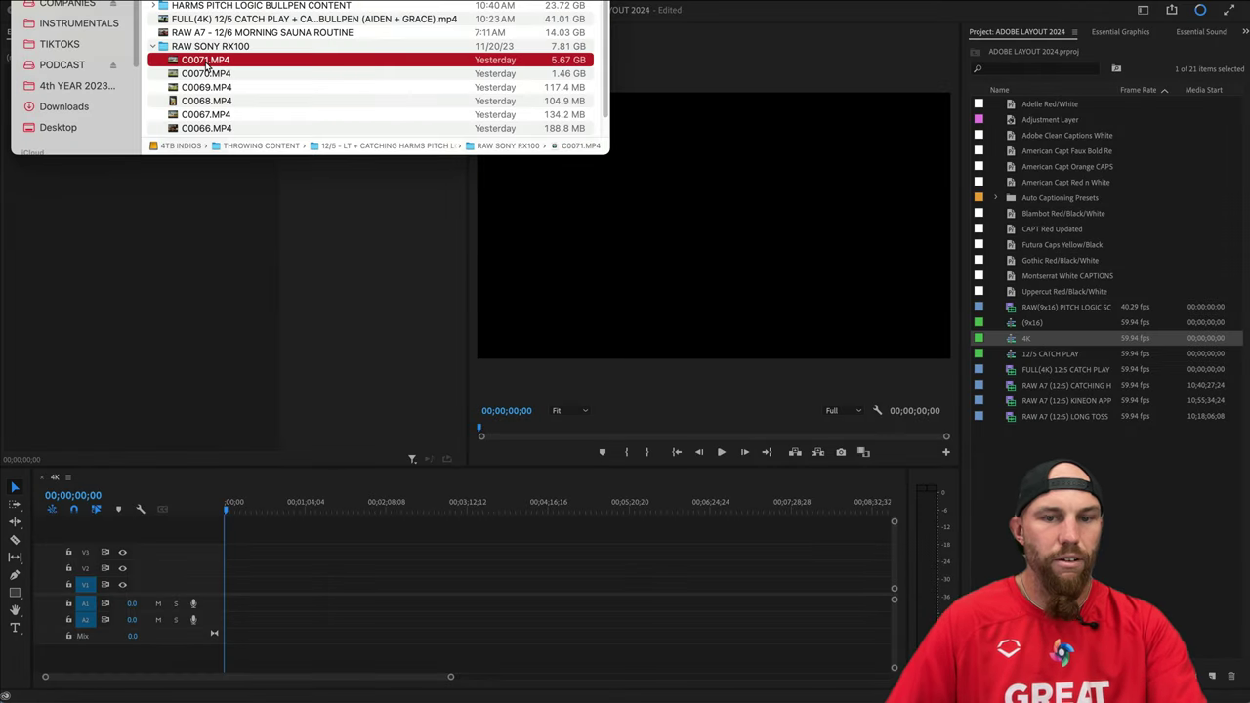
# Rename C0071.MP4 to 'RAW SONY RX100 120fps' with the player's name and (12/5), then import it.
pyautogui.press('Return')
pyautogui.write('RAW')
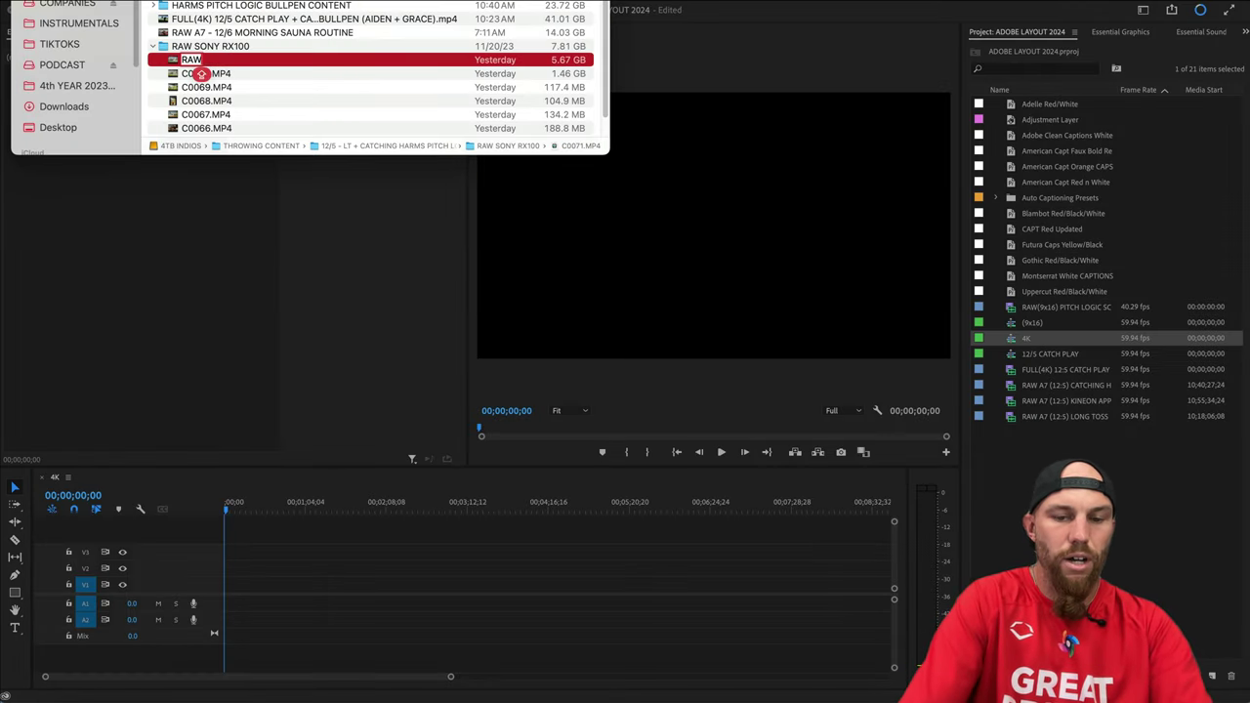
pyautogui.write(' SONY RX')
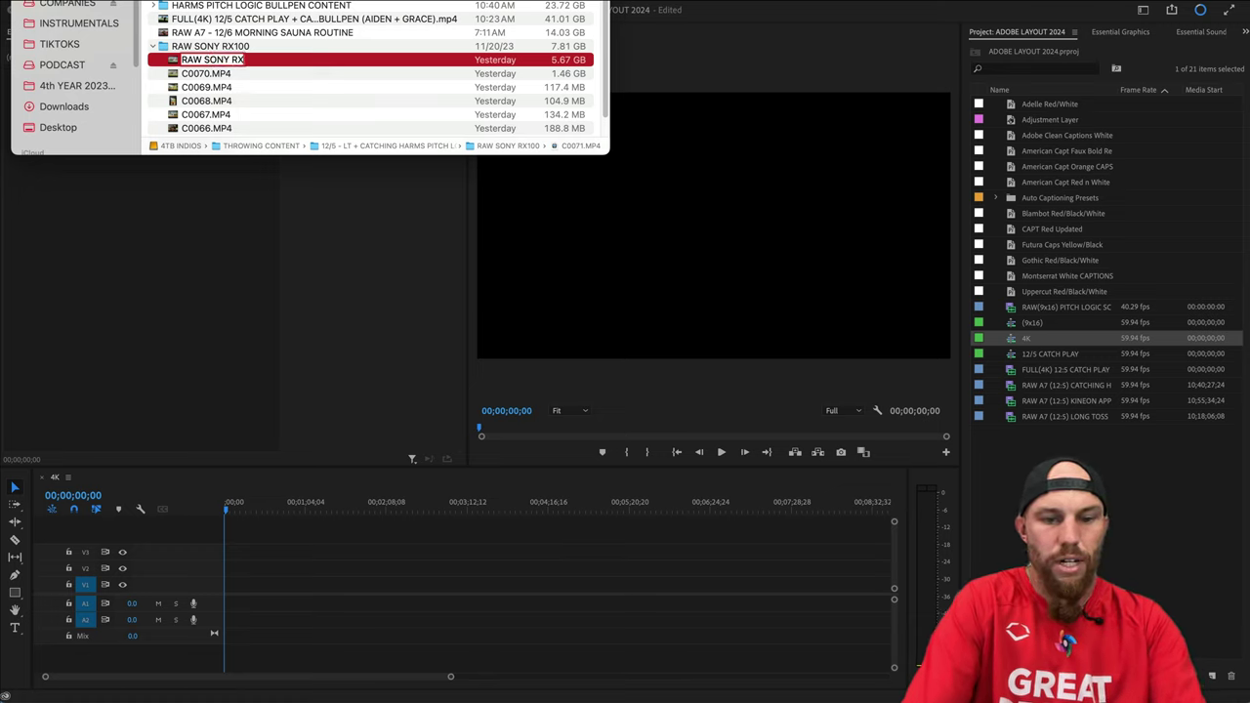
pyautogui.write('100 1')
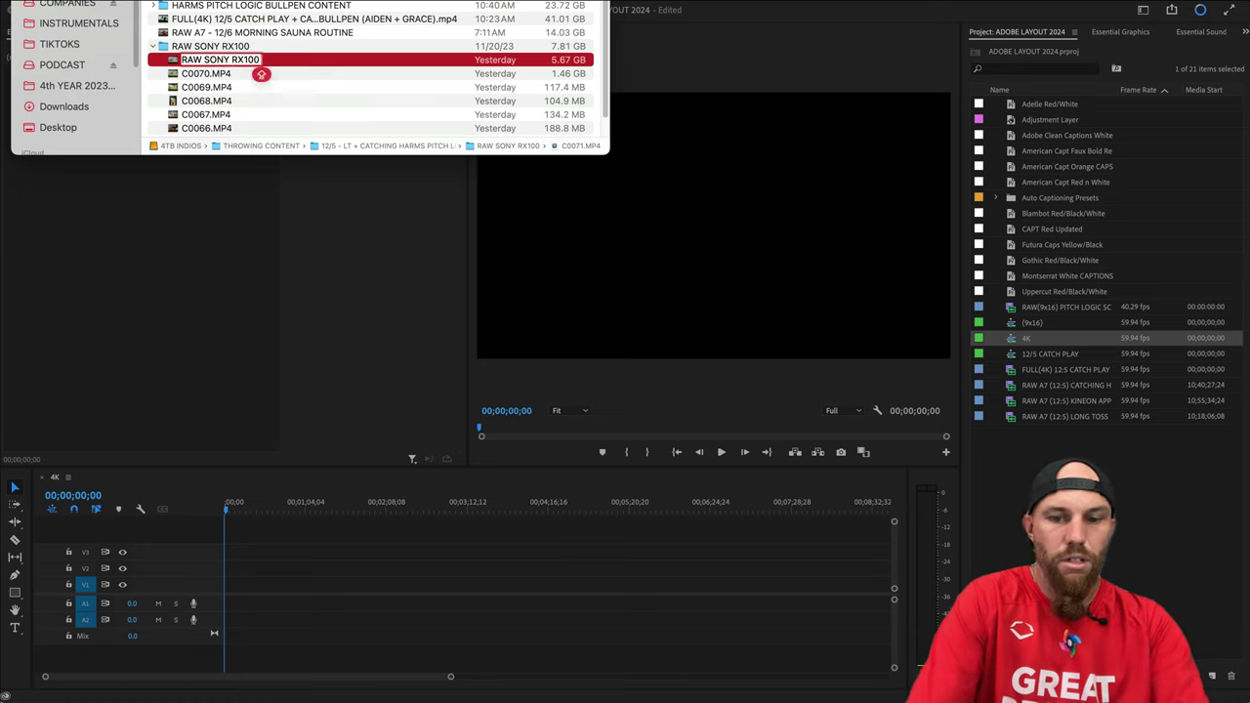
pyautogui.write('20')
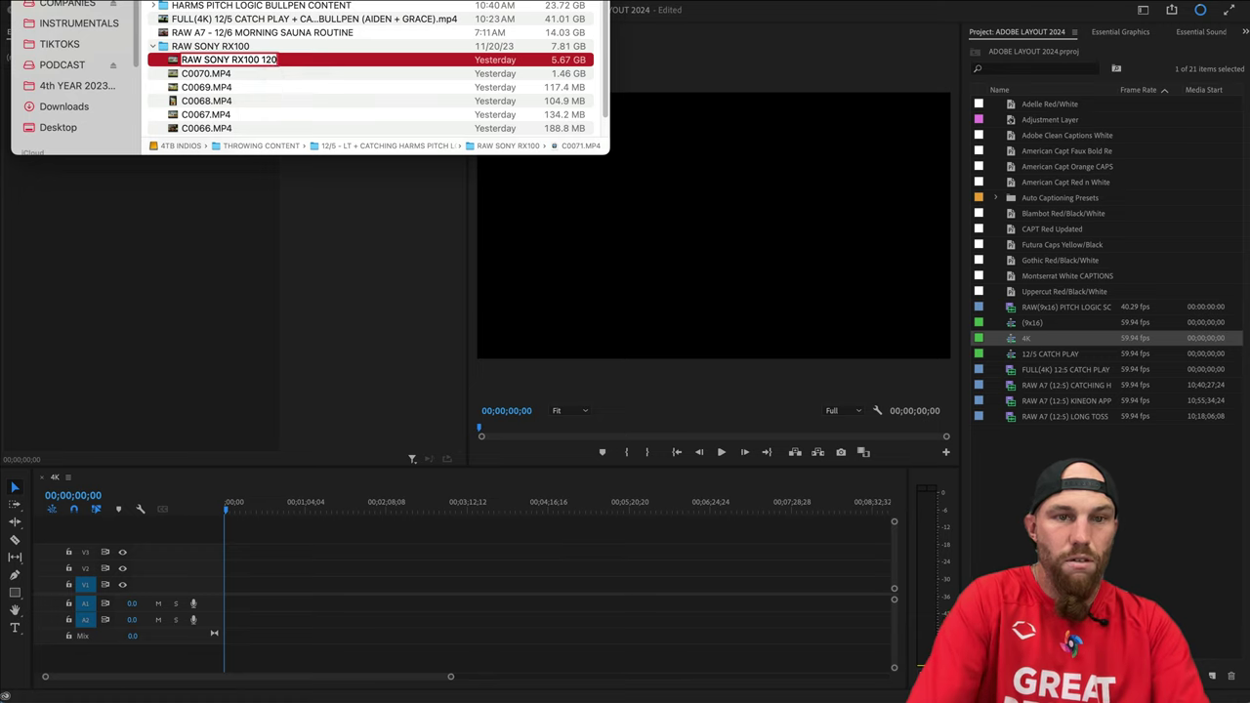
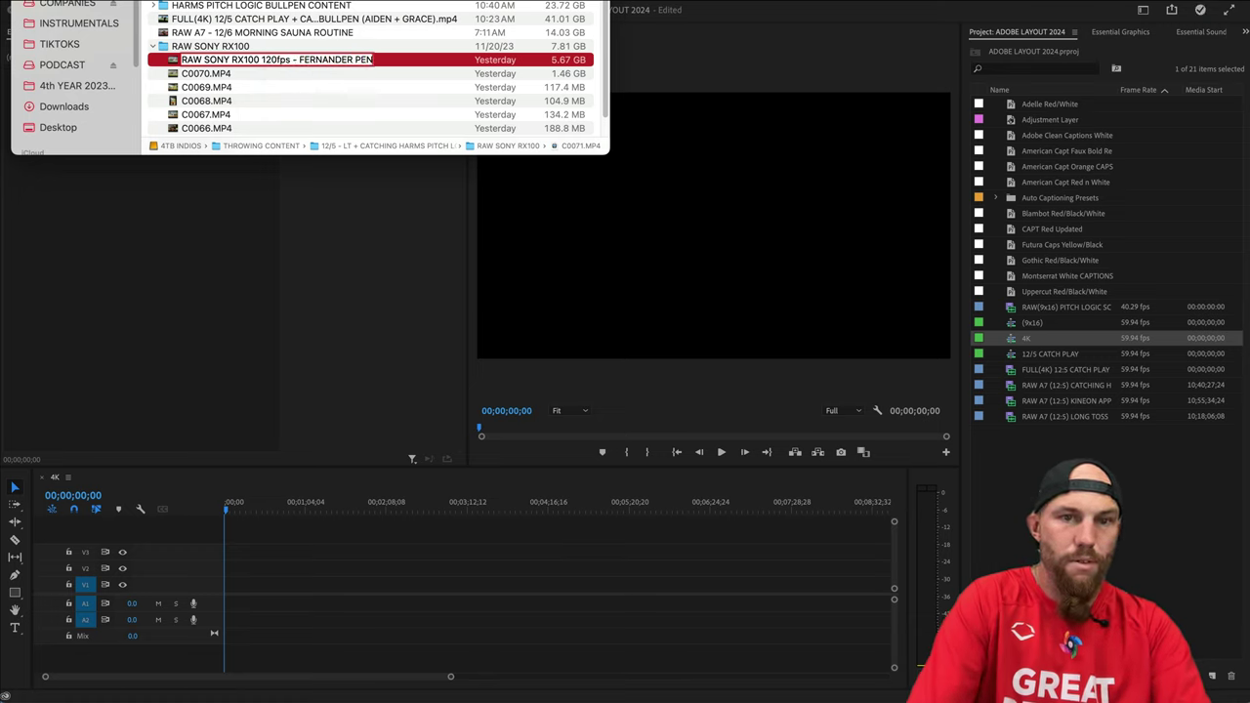
pyautogui.write(' (12/5)')
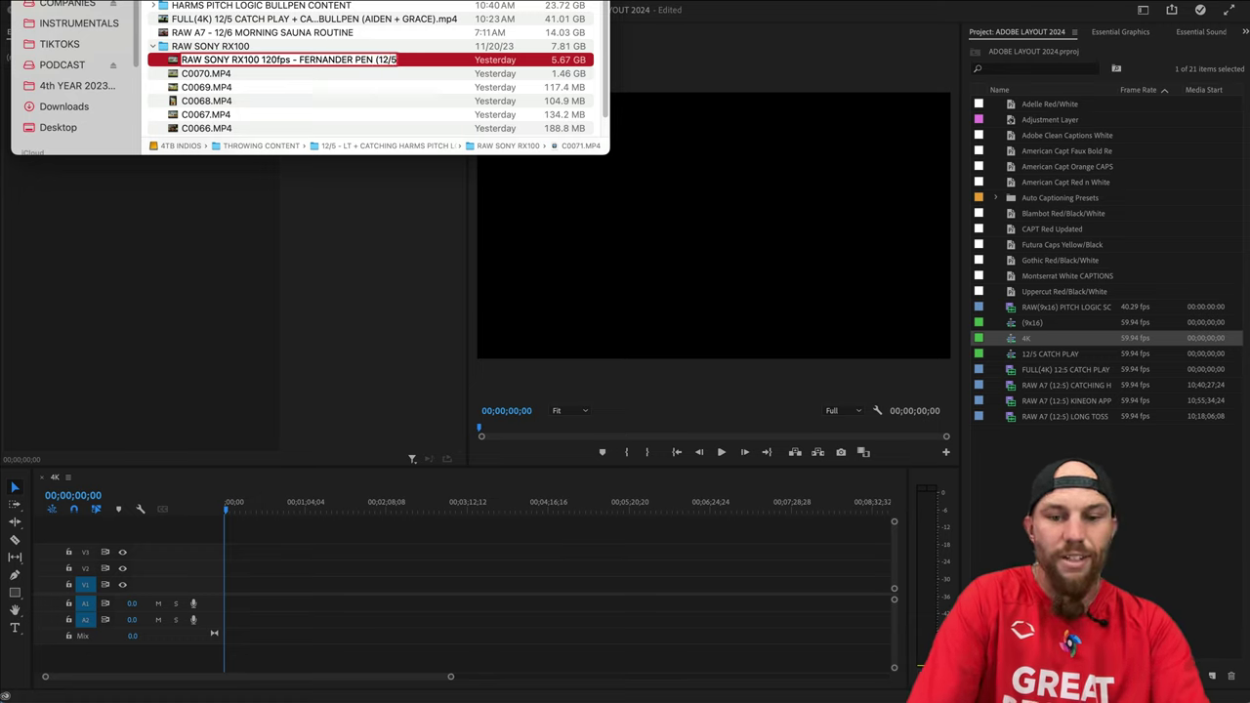
pyautogui.press('Return')
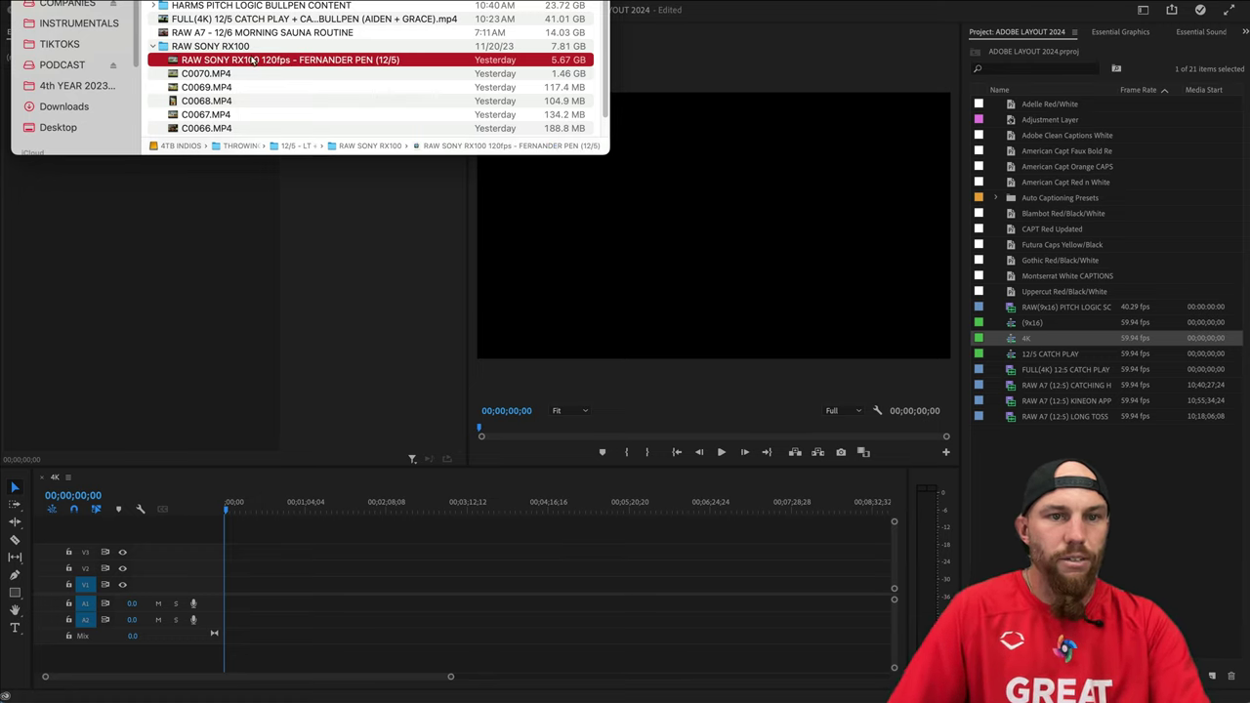
pyautogui.moveTo(228, 60); pyautogui.dragTo(1094, 439)
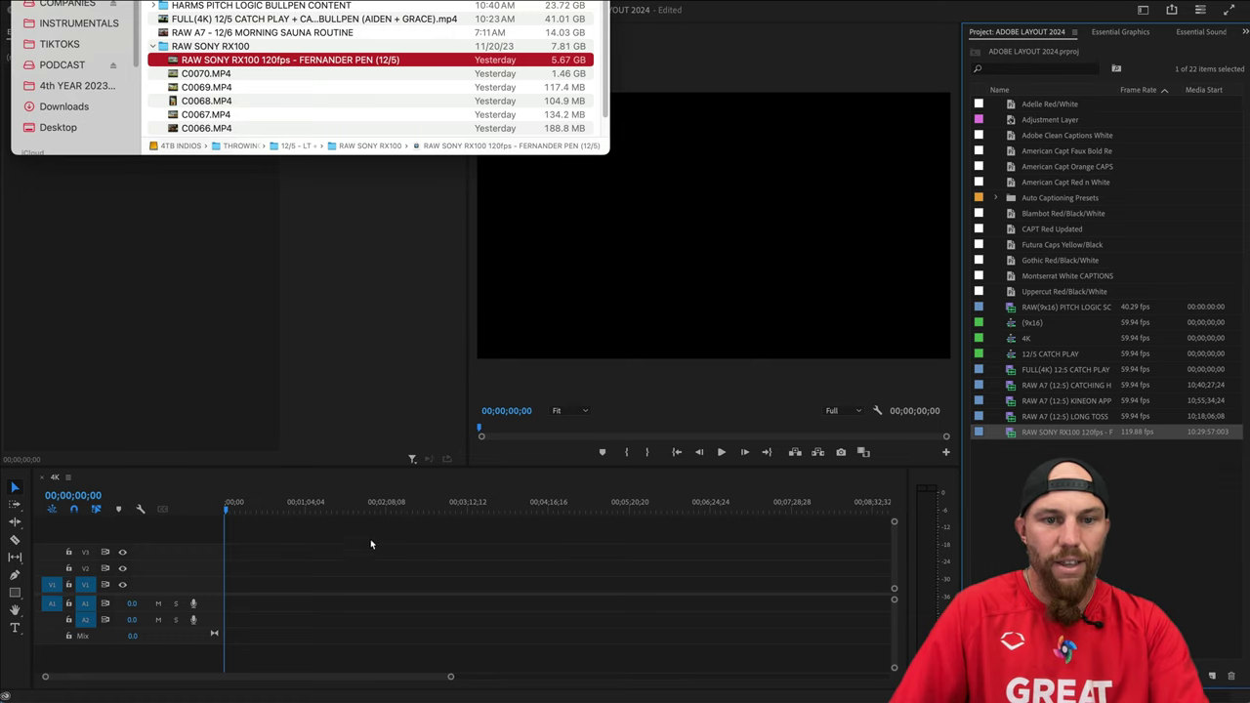
pyautogui.click(245, 502)
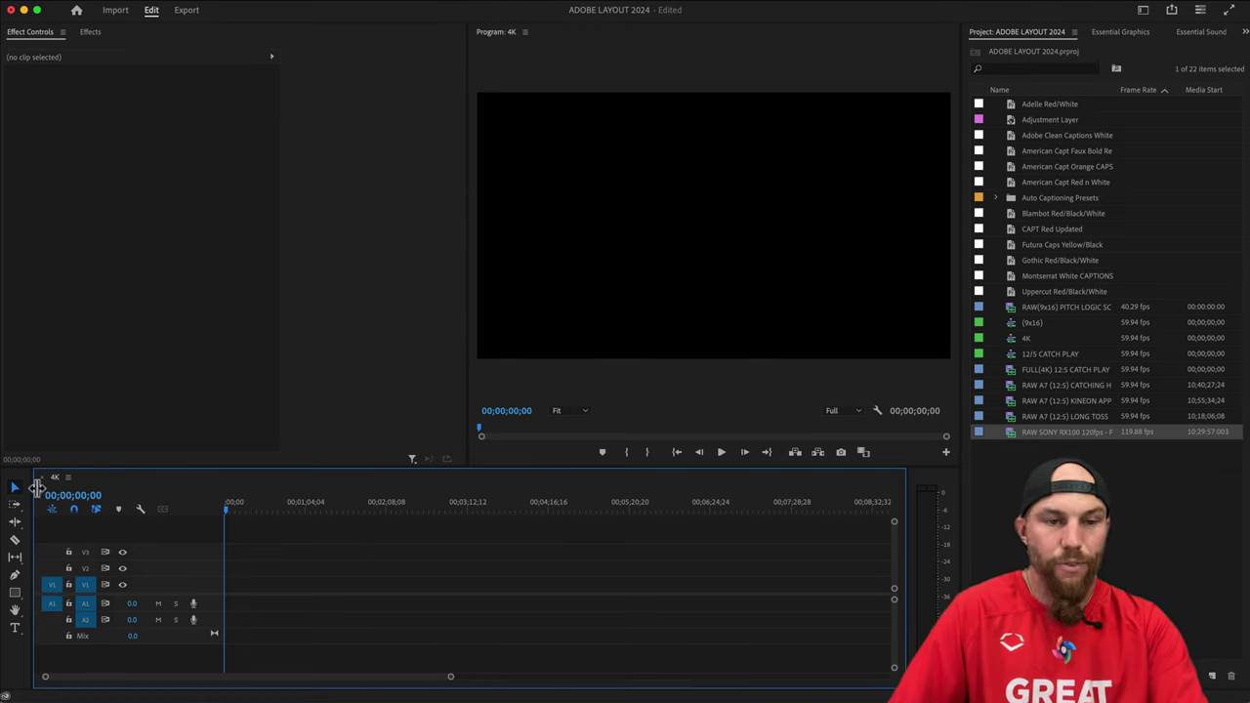
# Place the RX100 clip on the 4K sequence, changing the sequence to match its 119.88 fps.
pyautogui.click(1050, 459)
pyautogui.click(1045, 434)
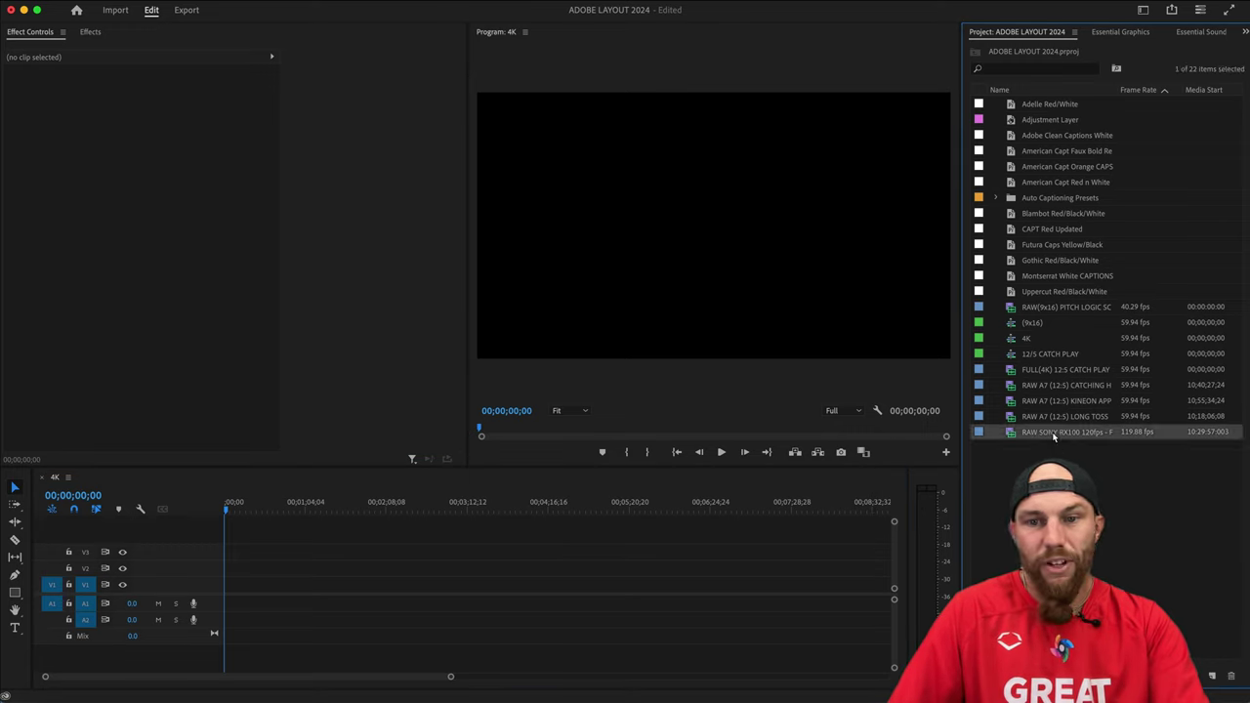
pyautogui.click(1127, 475)
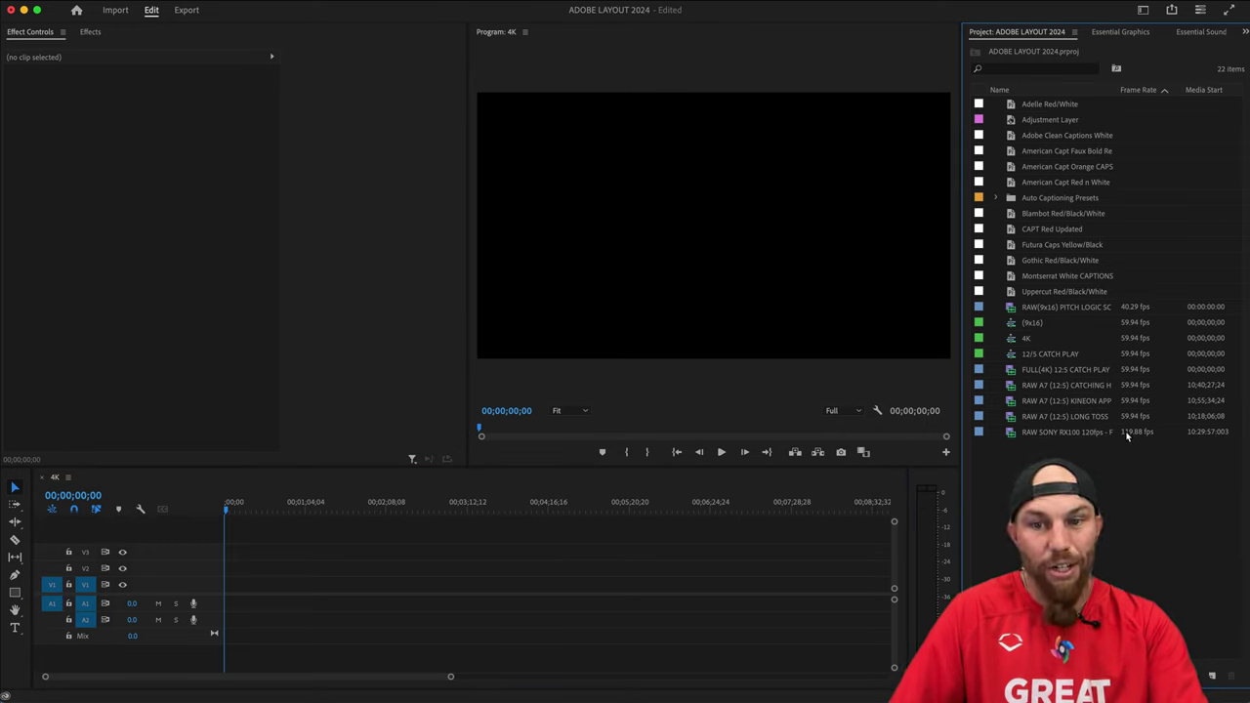
pyautogui.moveTo(1062, 439); pyautogui.dragTo(262, 579)
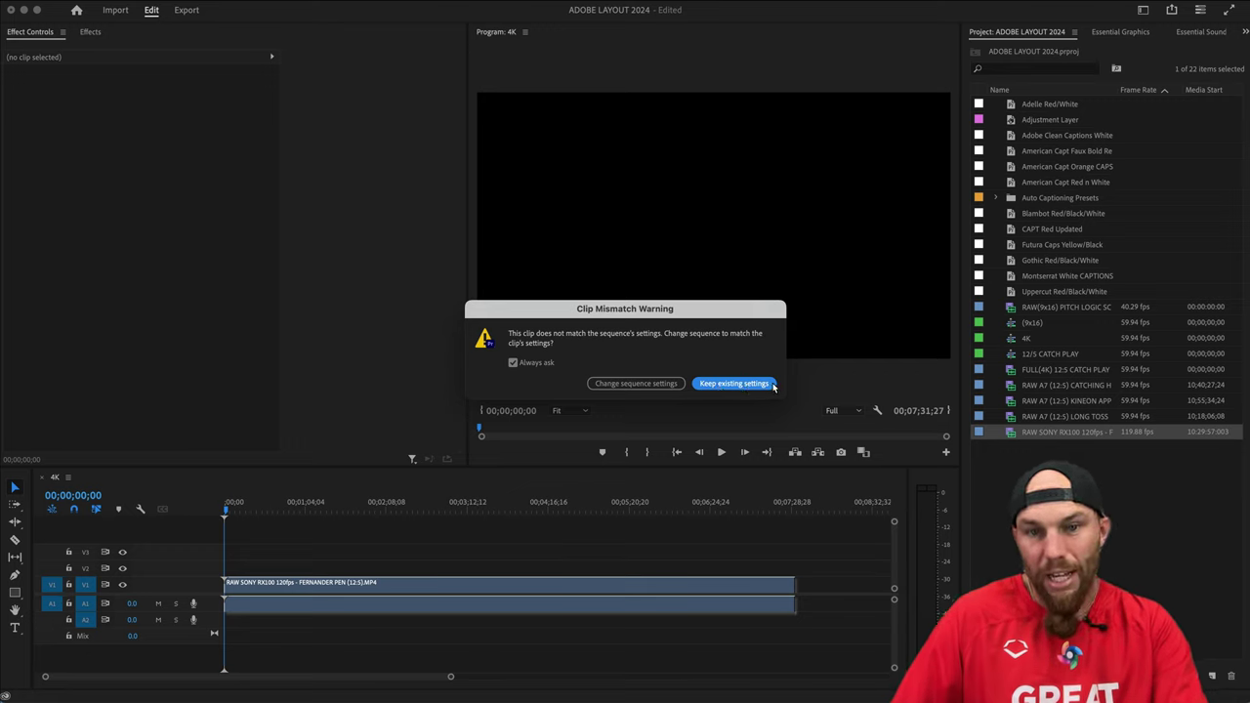
pyautogui.click(635, 384)
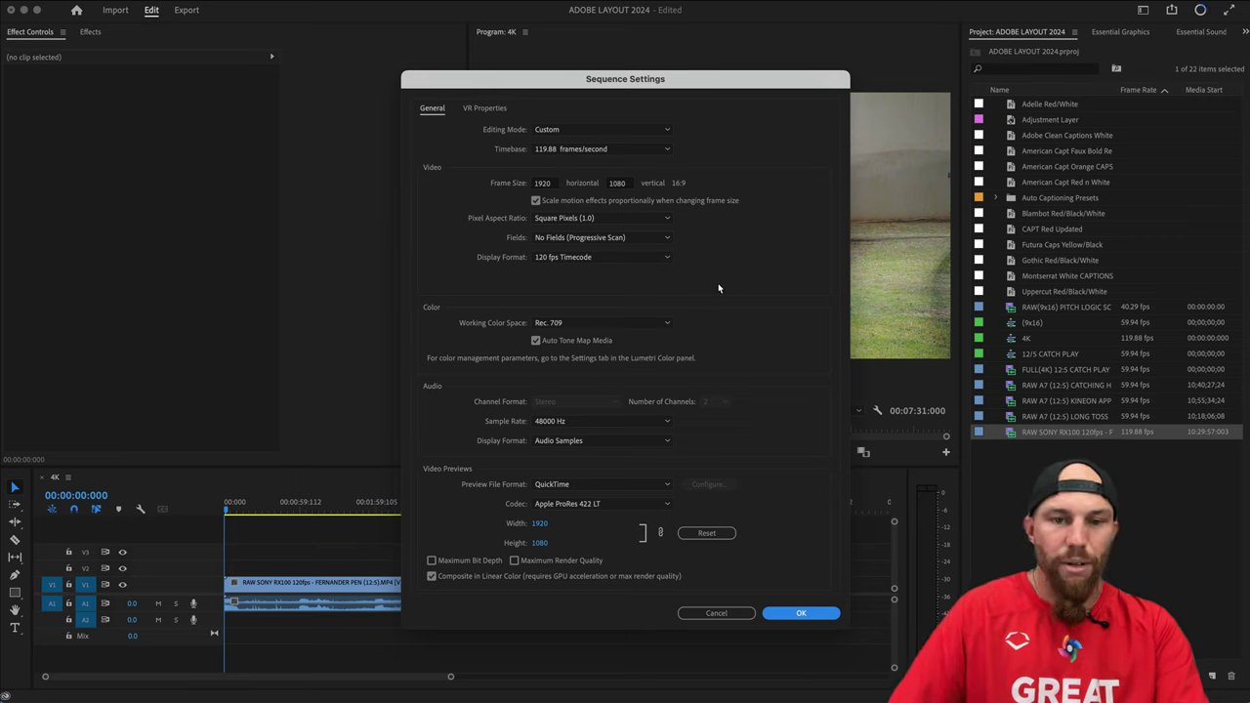
pyautogui.click(716, 613)
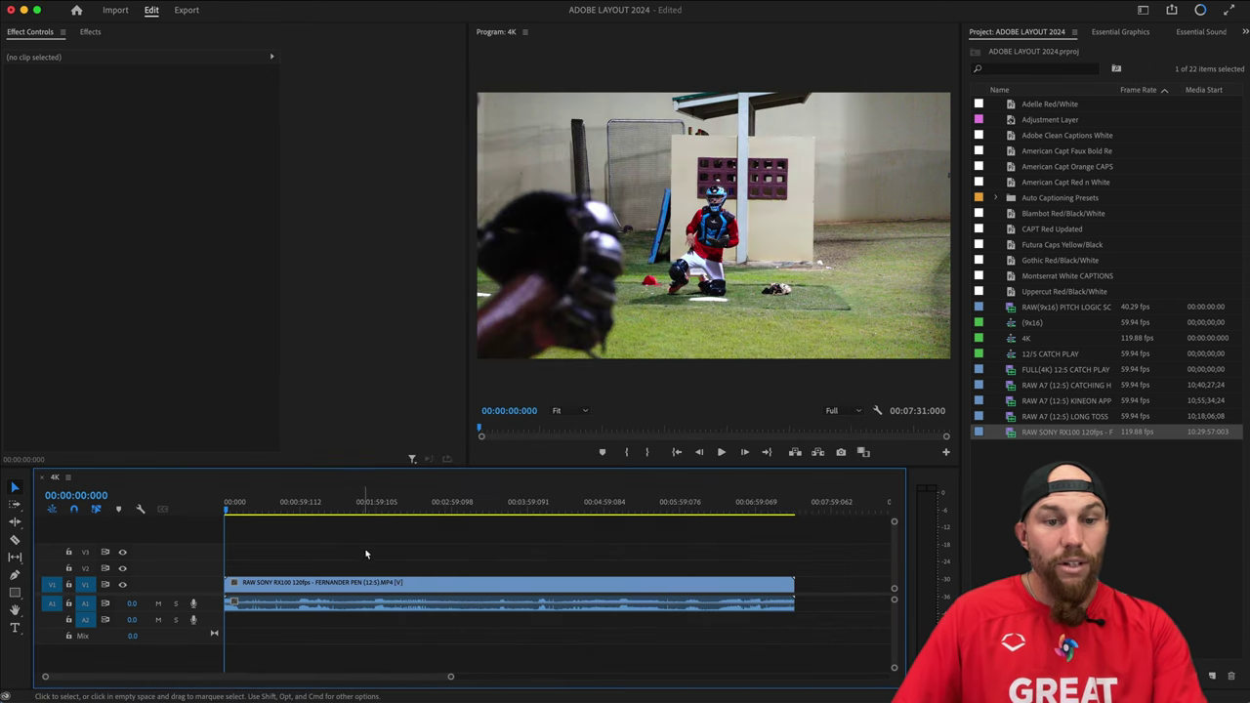
pyautogui.click(328, 584)
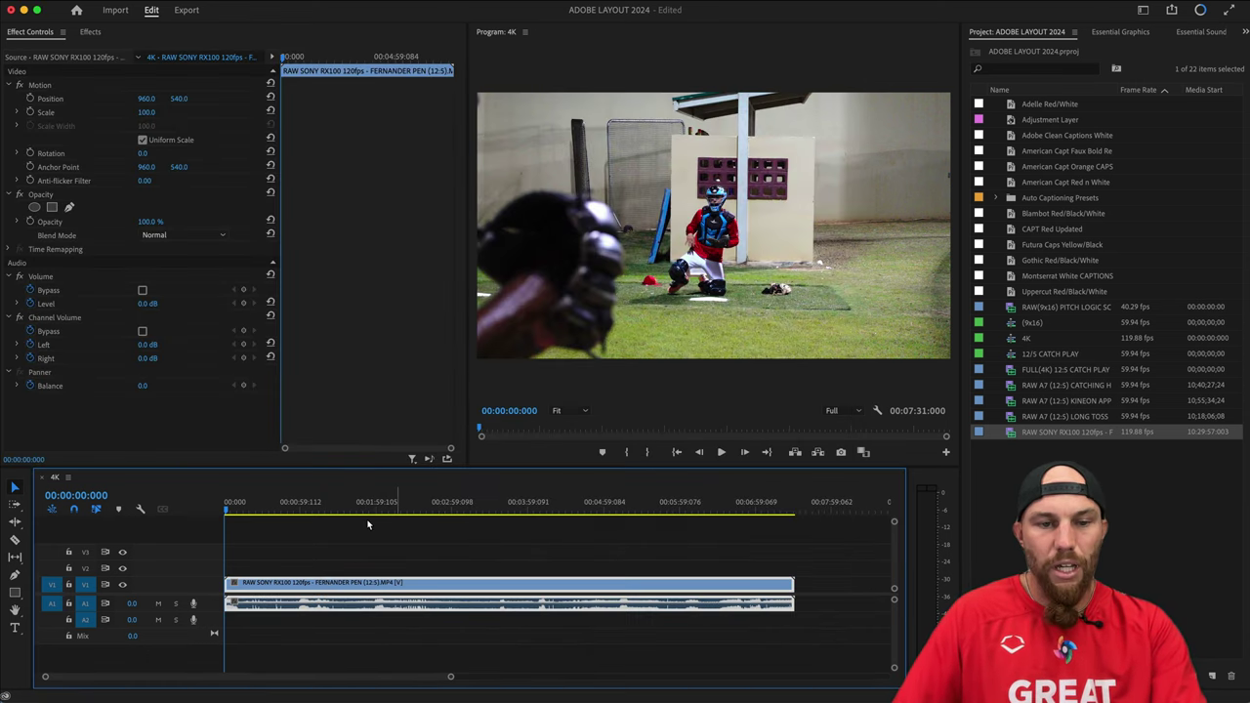
pyautogui.click(326, 548)
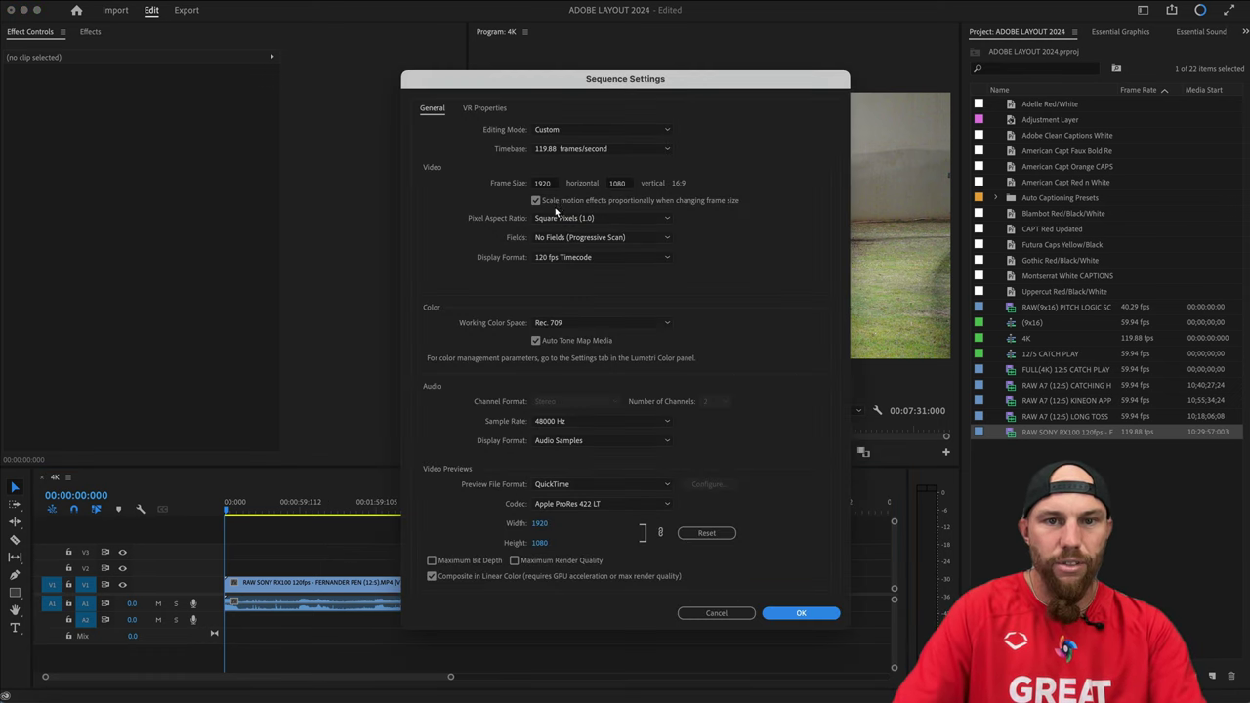
# Change the sequence frame size to 1080 × 1920 and accept deleting its previews.
pyautogui.doubleClick(542, 183)
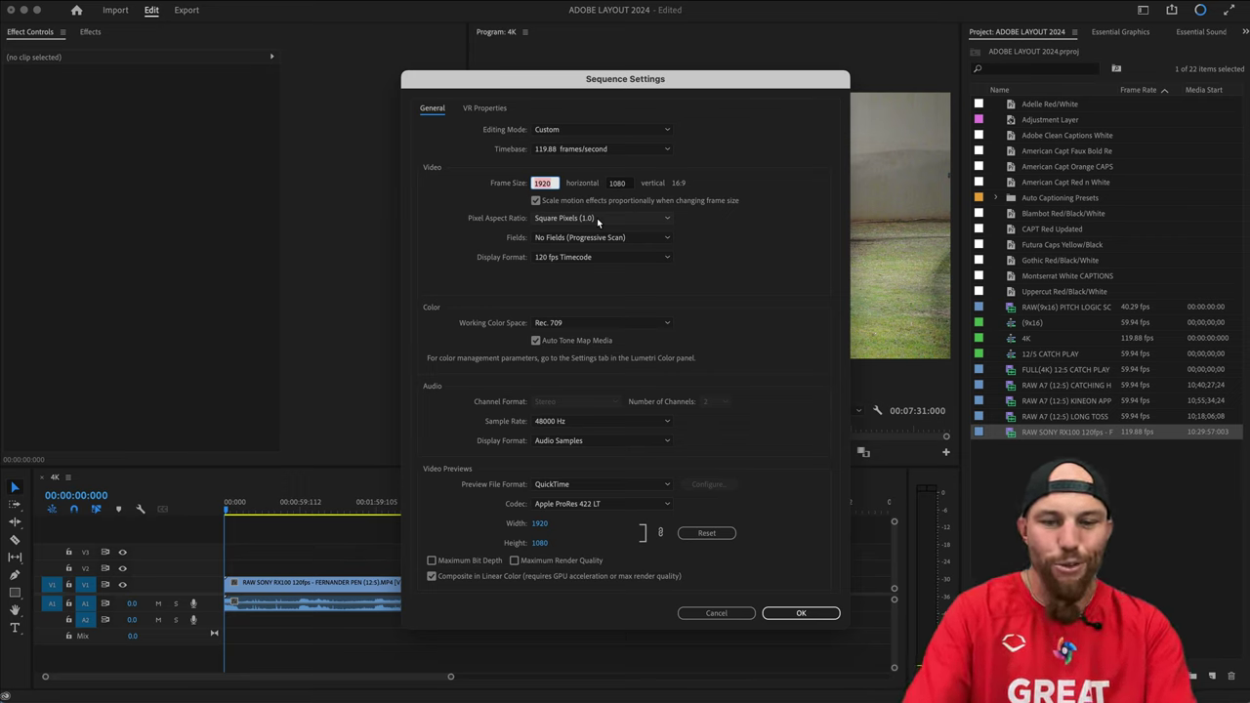
pyautogui.write('10')
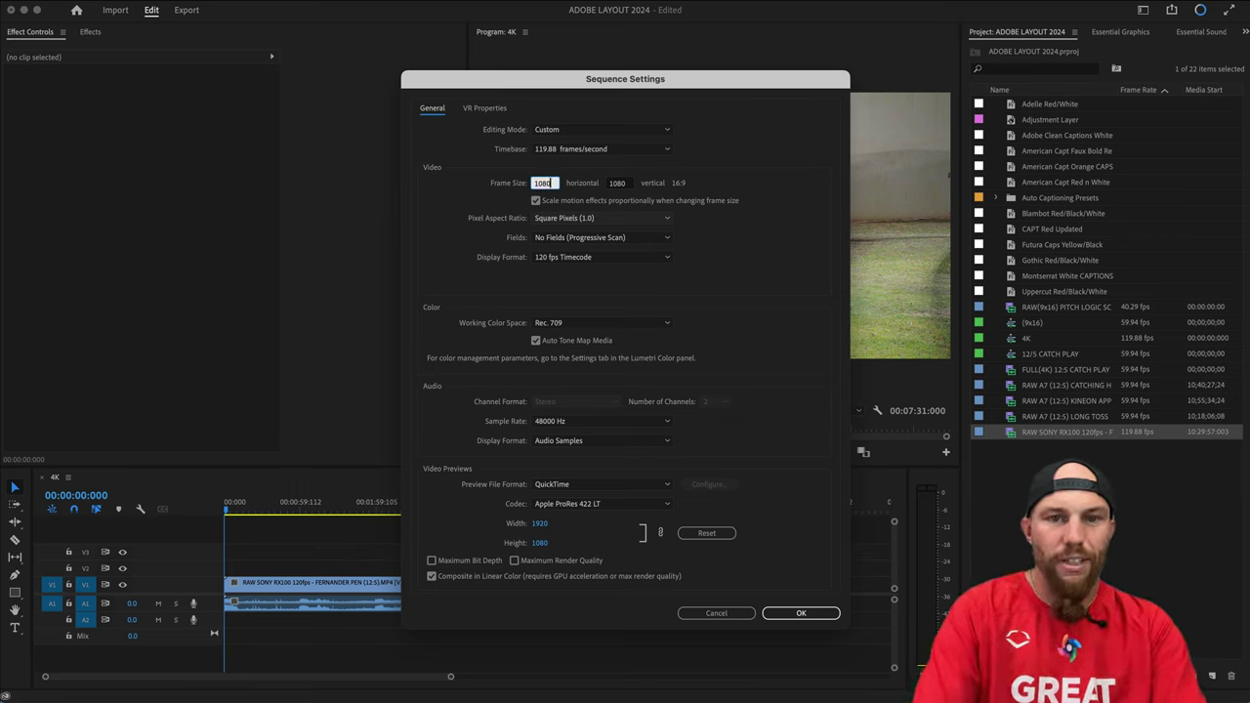
pyautogui.press('Tab')
pyautogui.write('1')
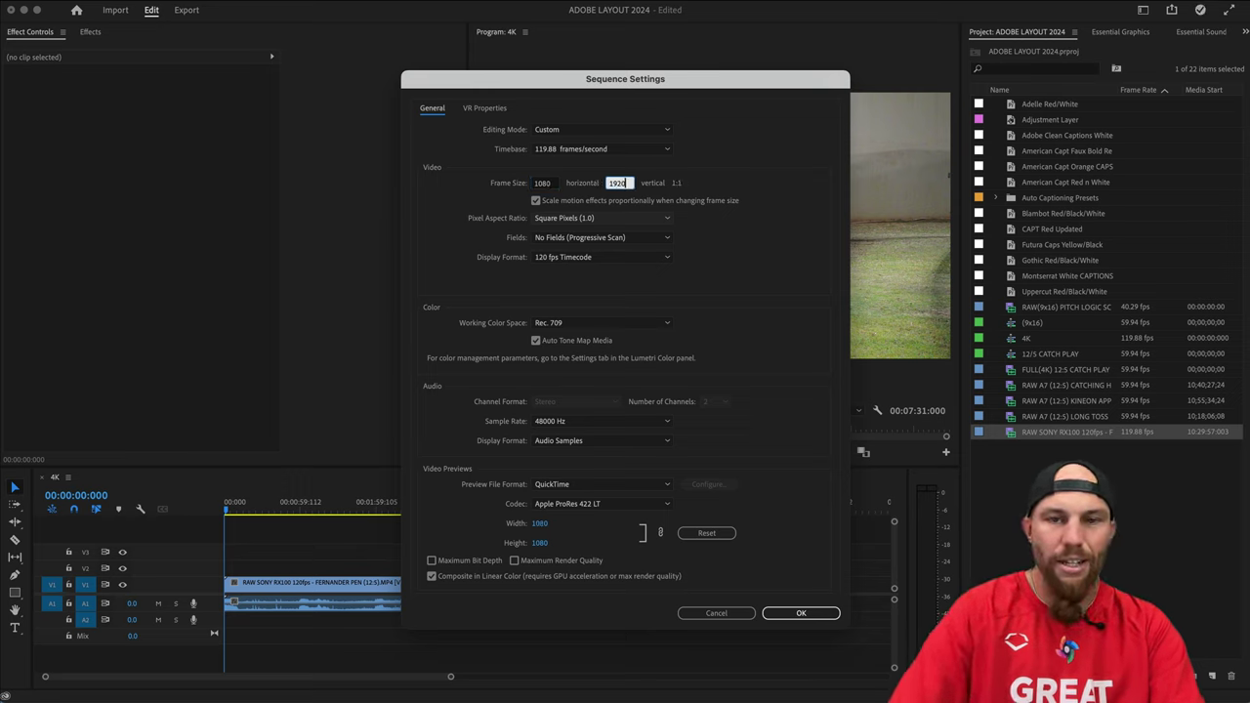
pyautogui.click(801, 617)
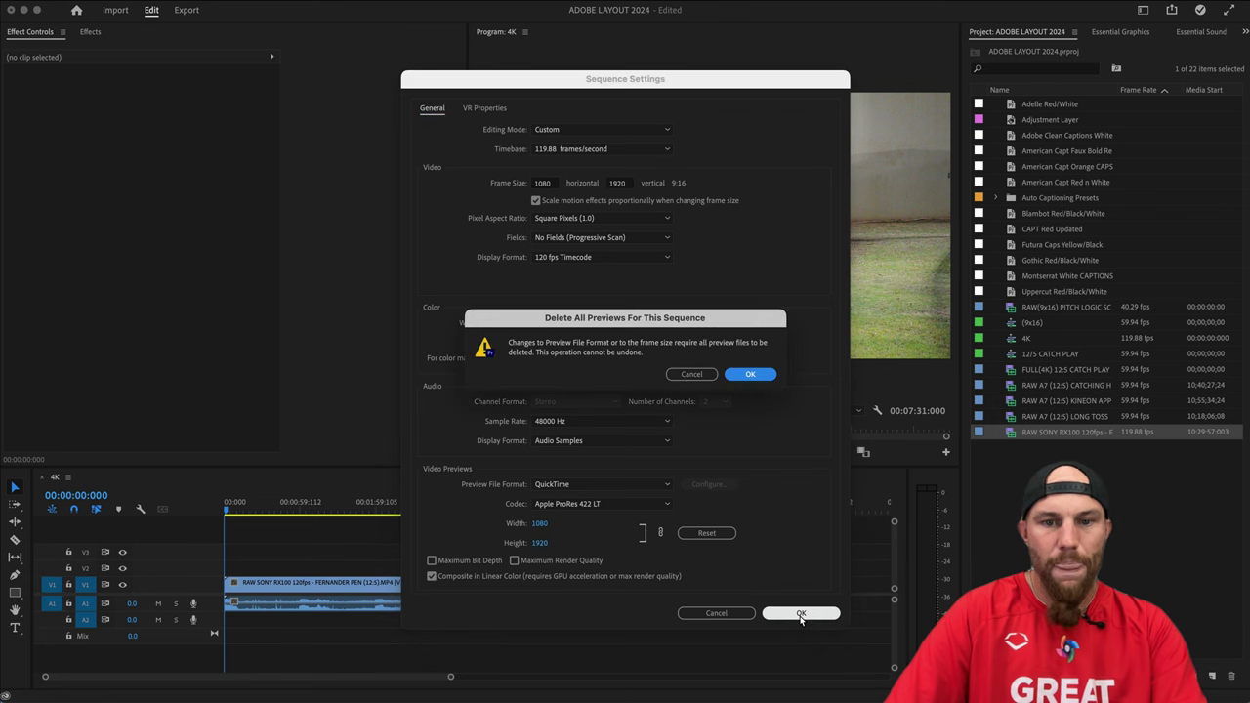
pyautogui.click(752, 374)
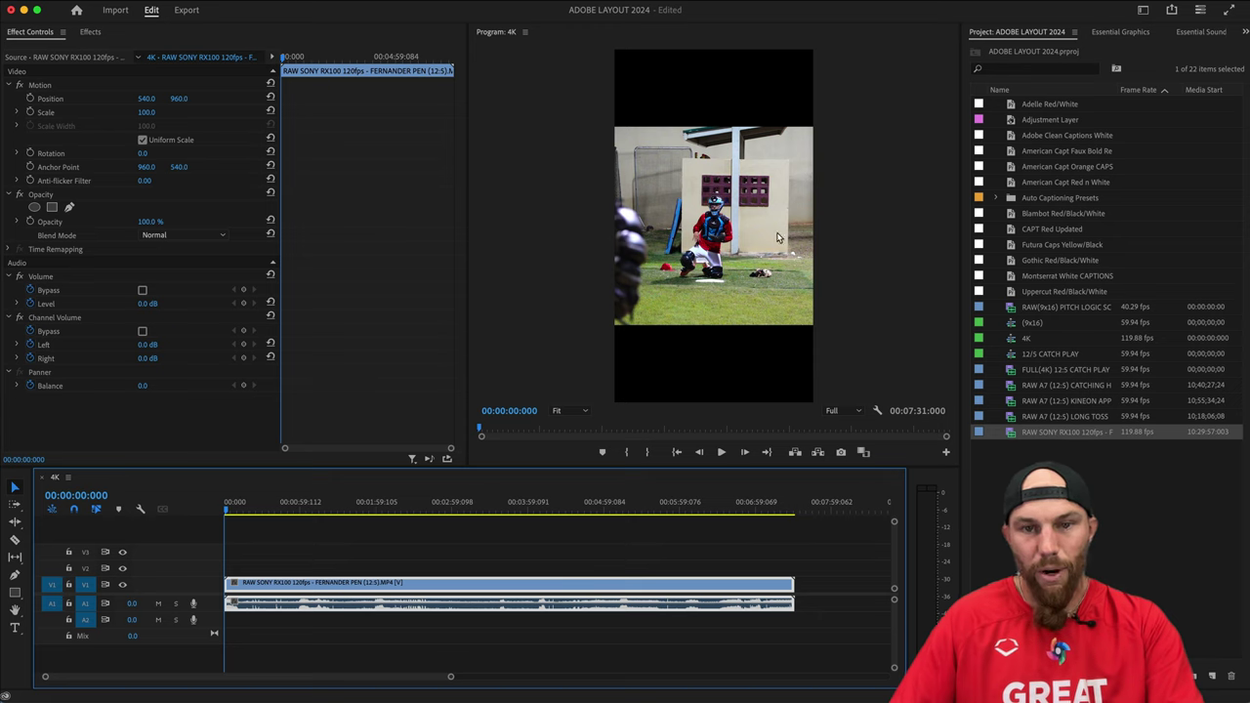
pyautogui.click(340, 557)
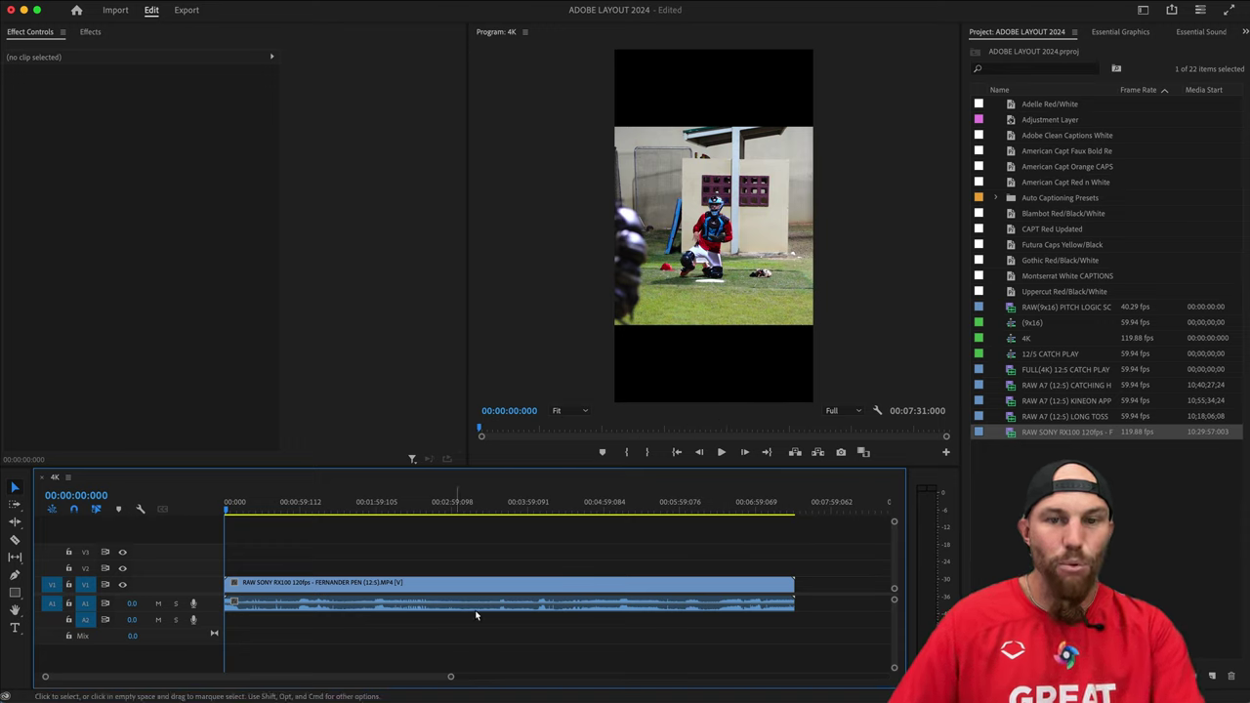
pyautogui.click(719, 203)
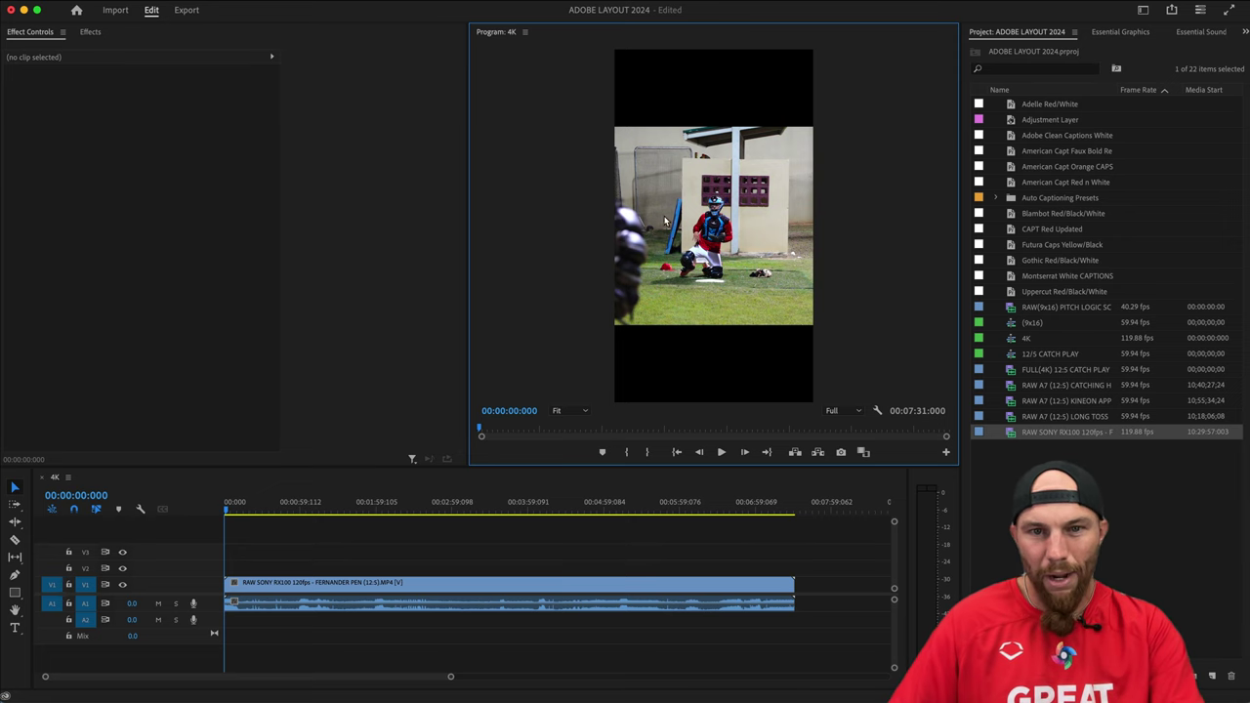
pyautogui.click(293, 583)
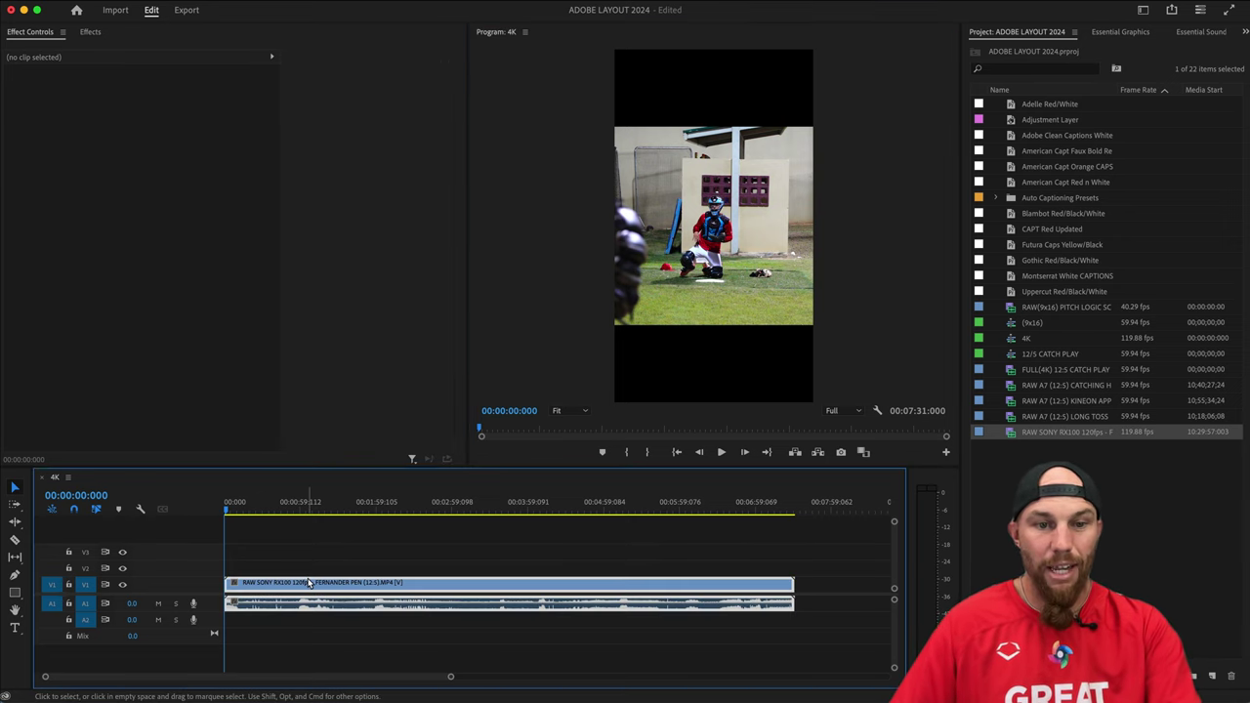
pyautogui.click(327, 564)
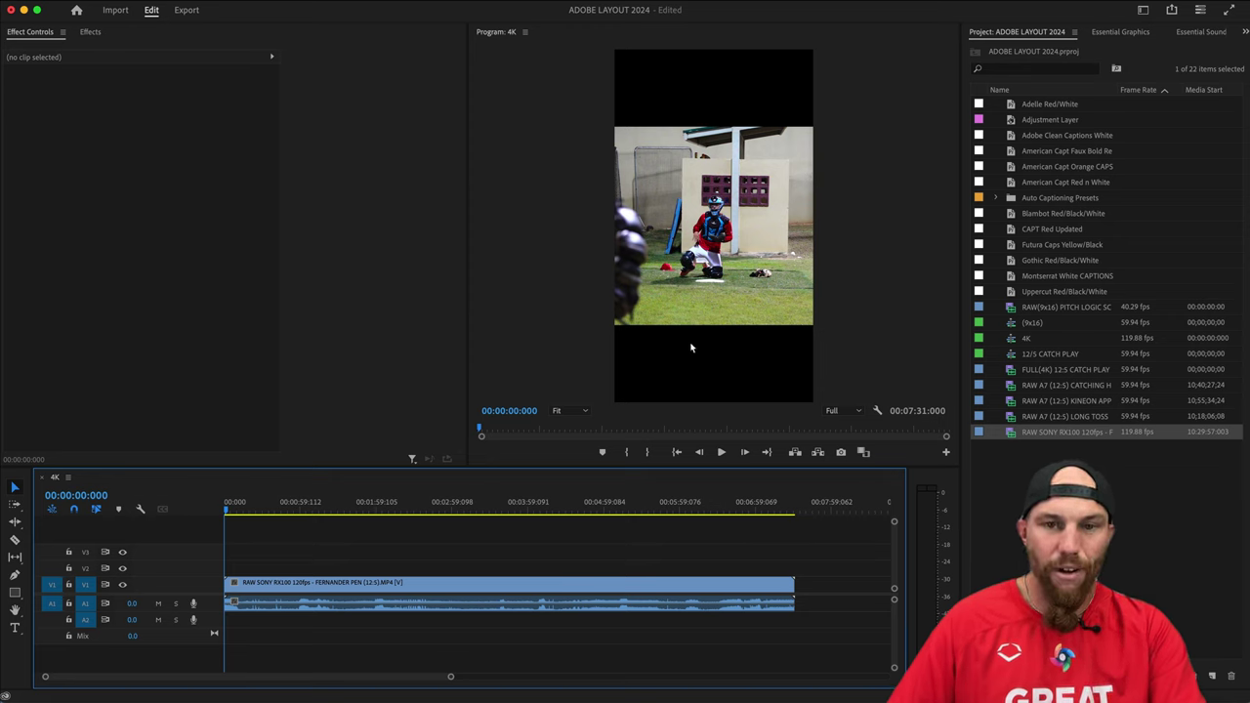
pyautogui.click(293, 583)
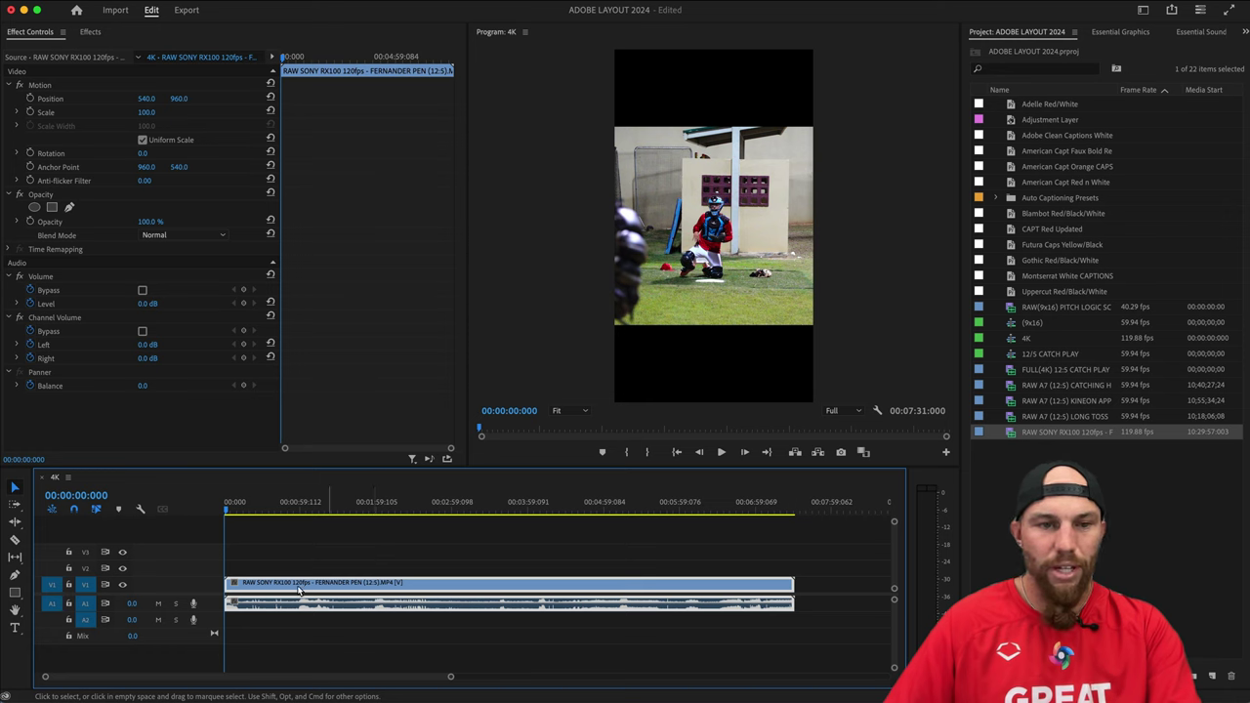
pyautogui.moveTo(251, 515); pyautogui.dragTo(224, 516)
pyautogui.press('space')
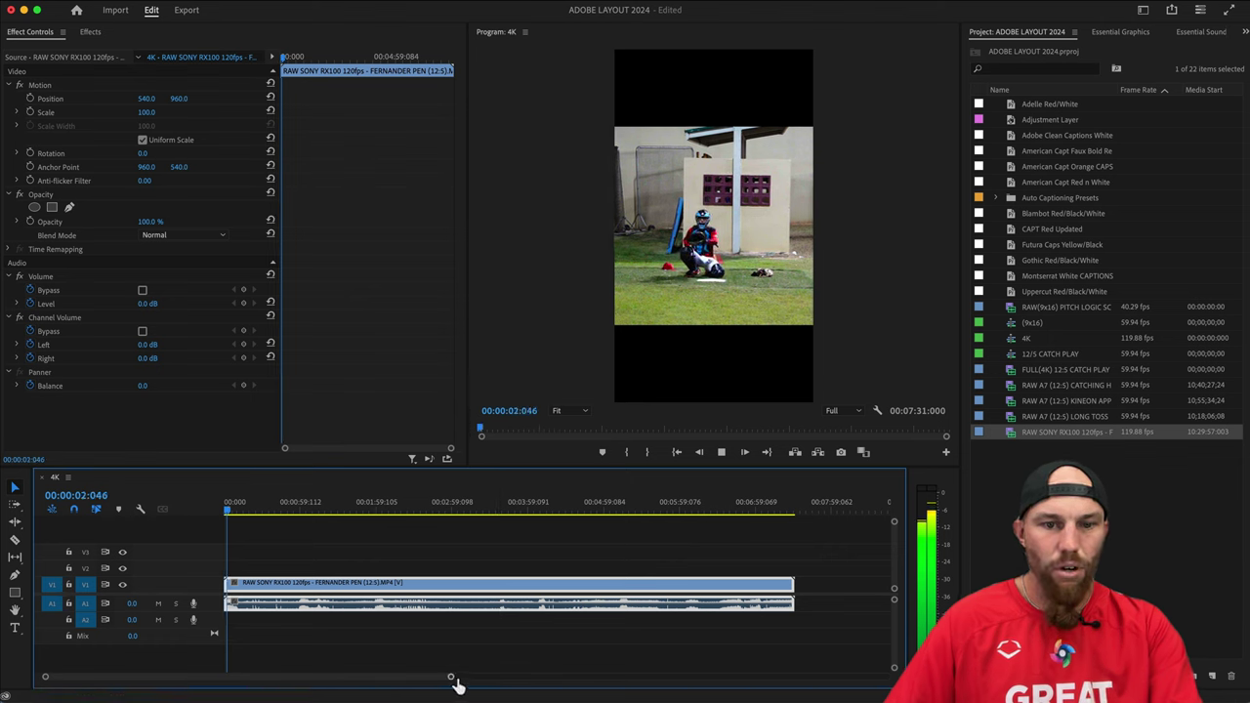
# Stop playback, zoom into the clip's start and park the playhead at 00:00:03:040.
pyautogui.moveTo(450, 676); pyautogui.dragTo(330, 676)
pyautogui.press('space')
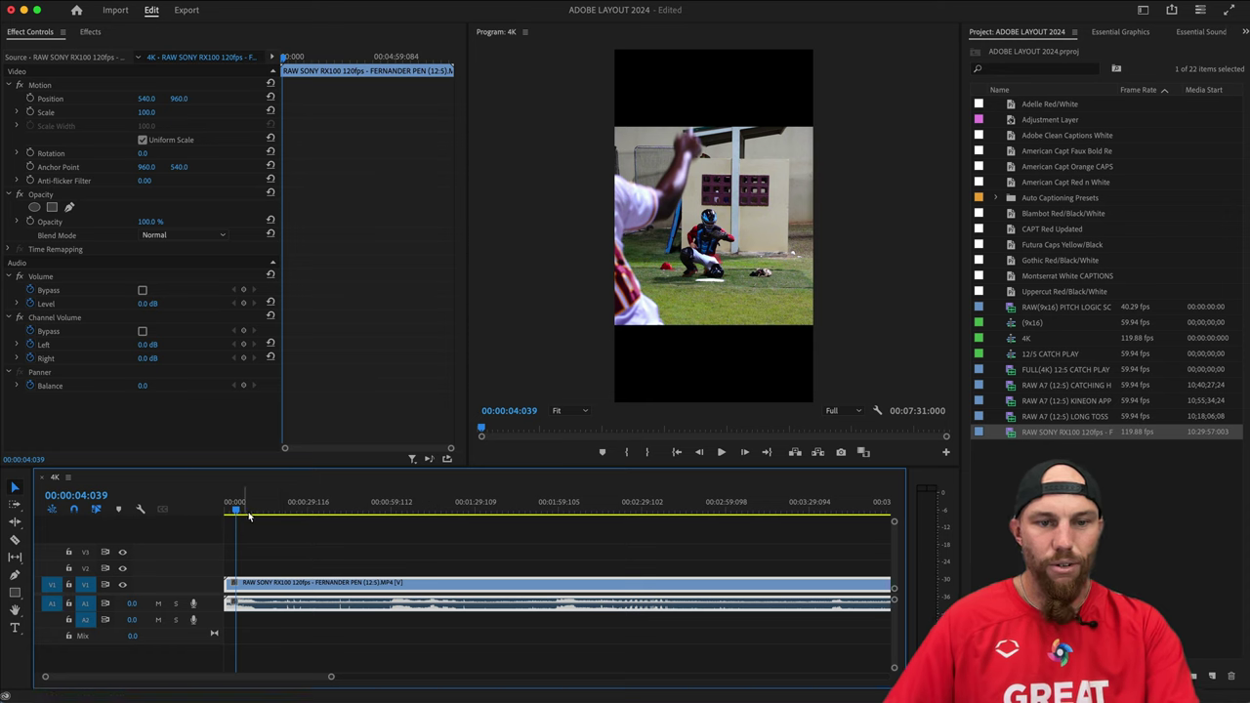
pyautogui.press('=')
pyautogui.press('=')
pyautogui.press('=')
pyautogui.scroll(1, 302, 551)
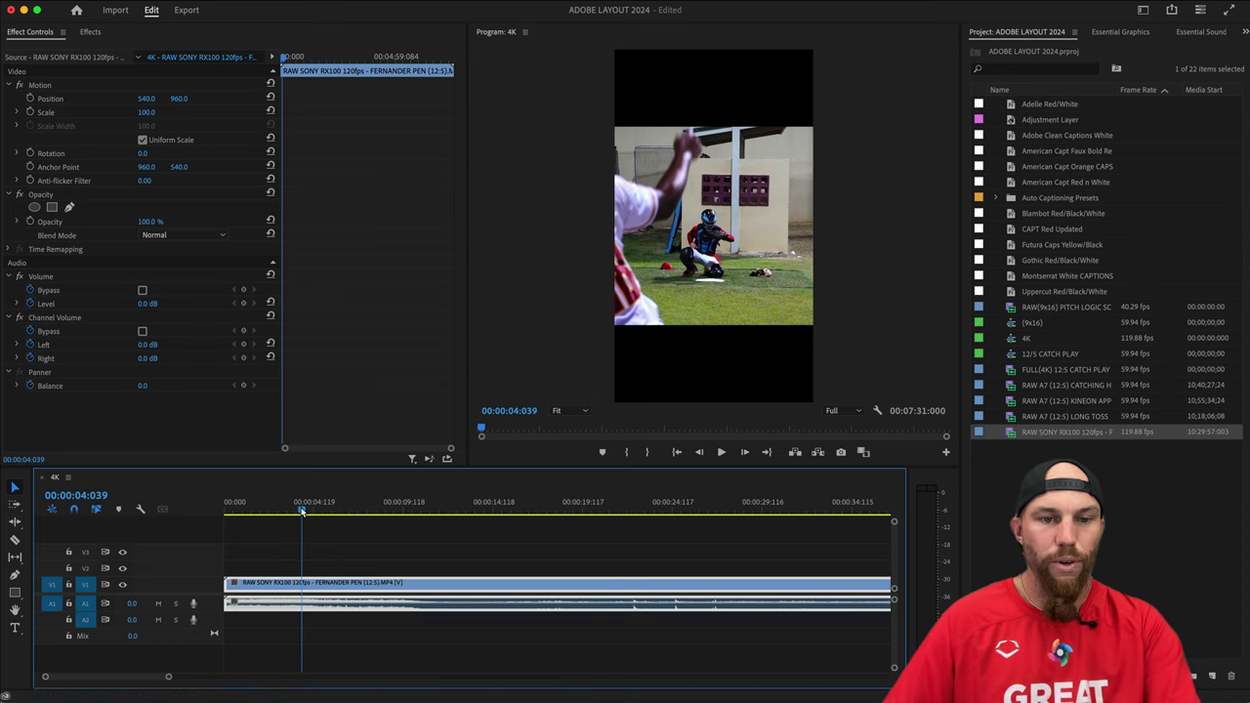
pyautogui.click(288, 509)
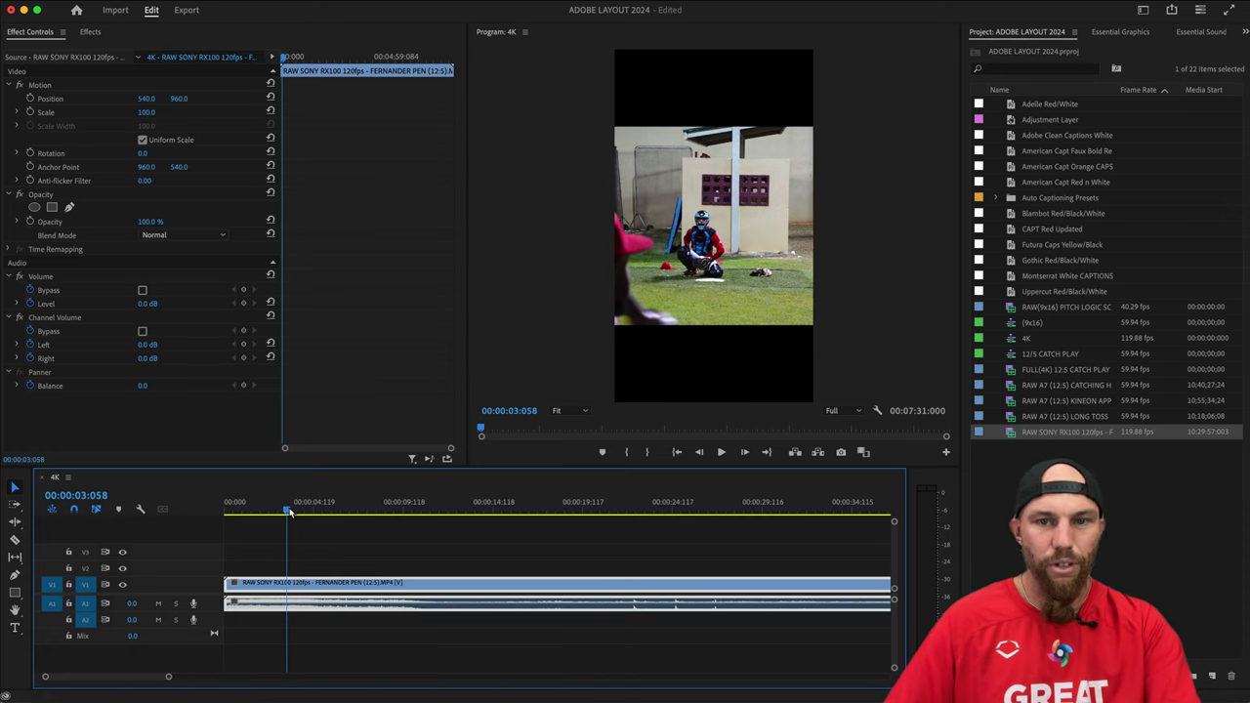
pyautogui.moveTo(289, 512); pyautogui.dragTo(286, 513)
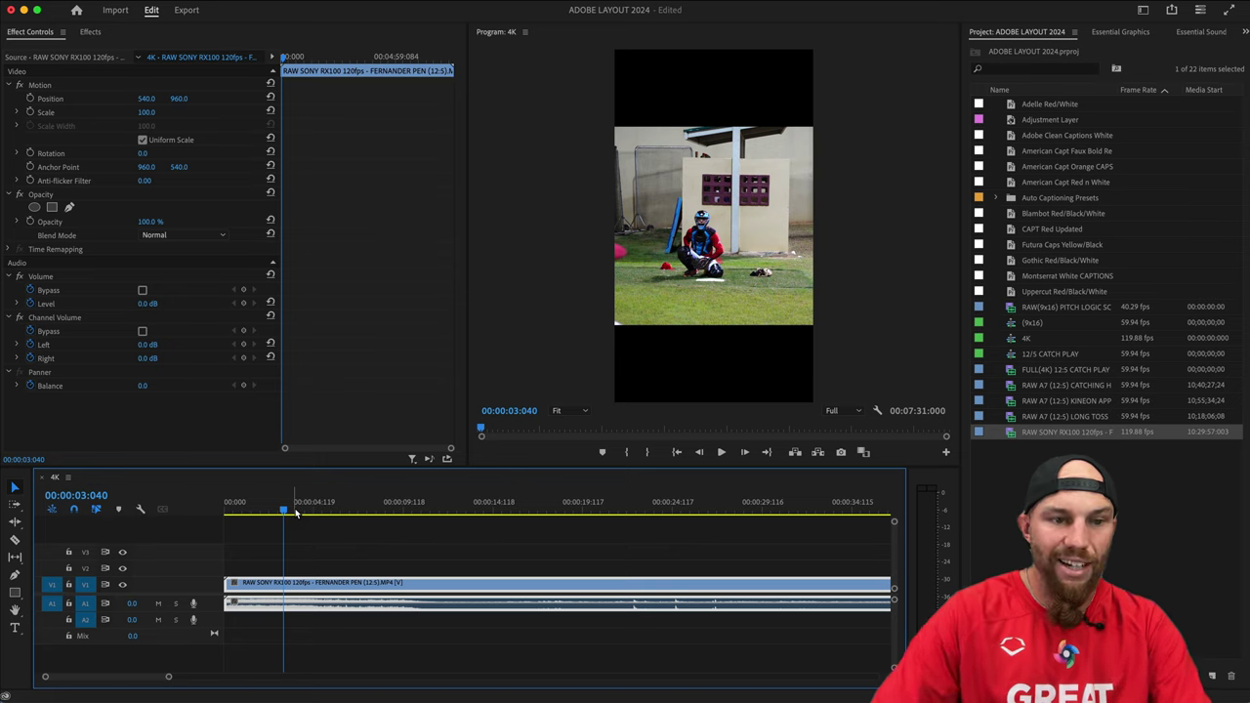
pyautogui.click(14, 541)
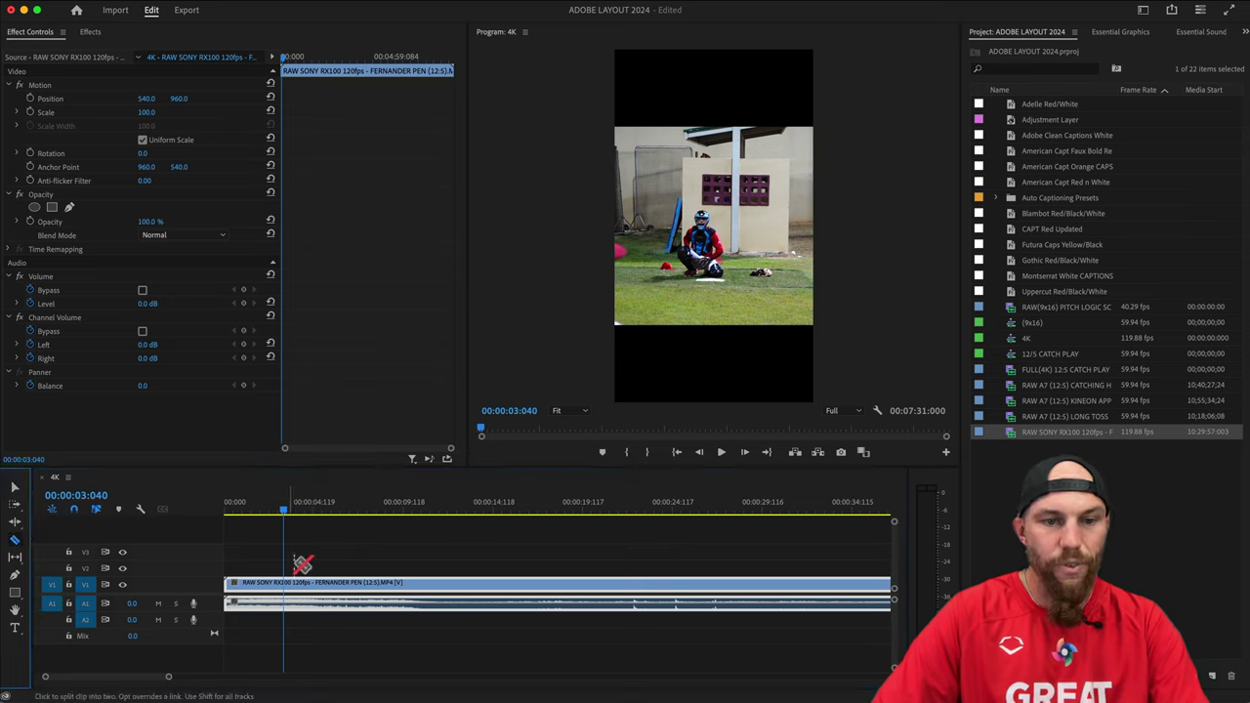
pyautogui.click(14, 490)
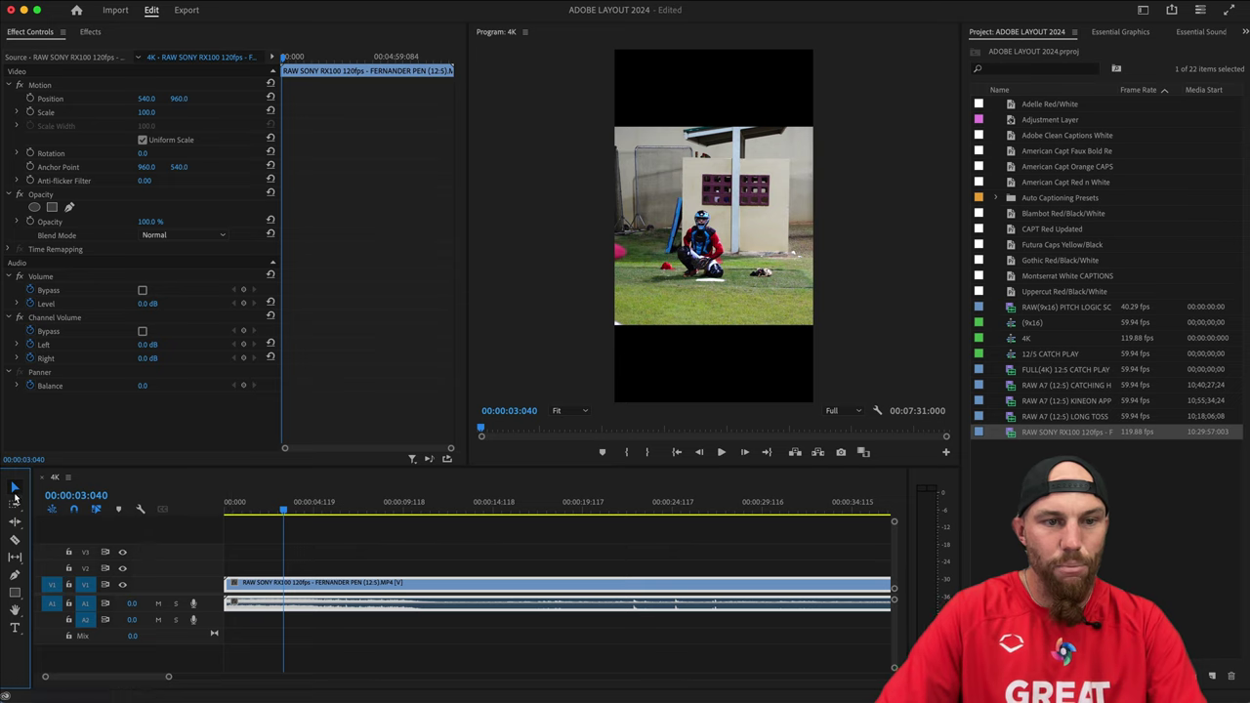
pyautogui.click(14, 540)
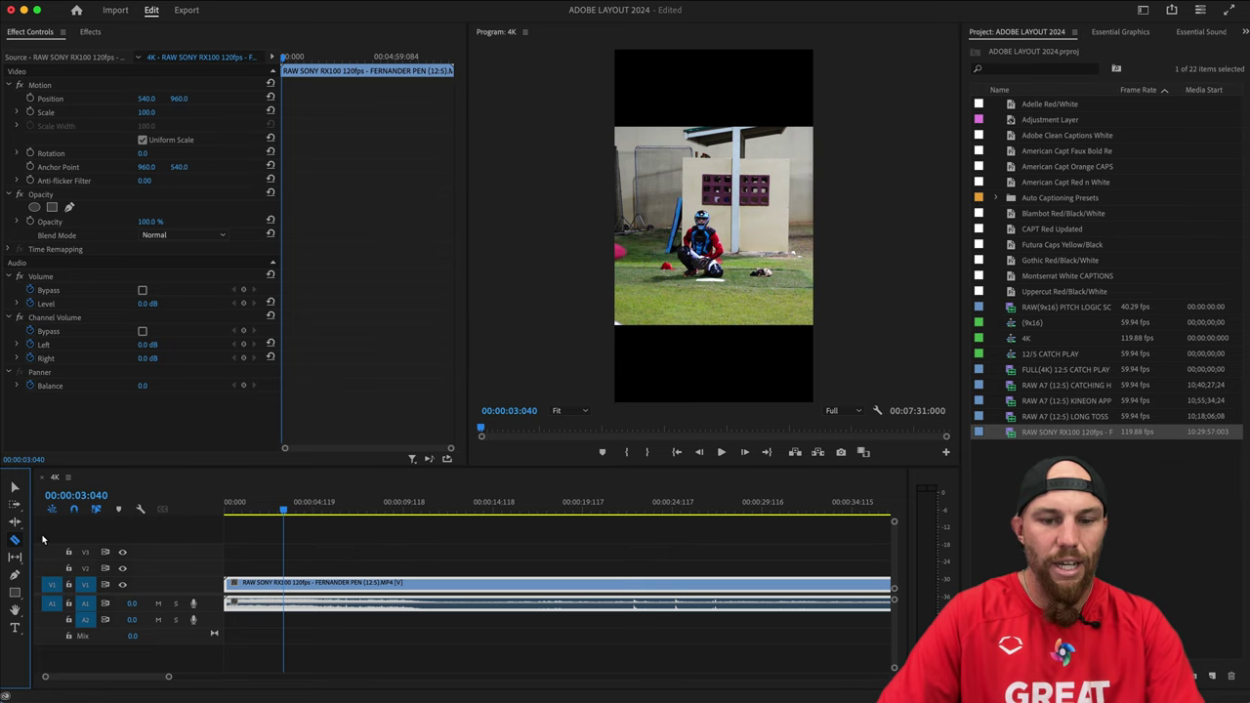
pyautogui.press('v')
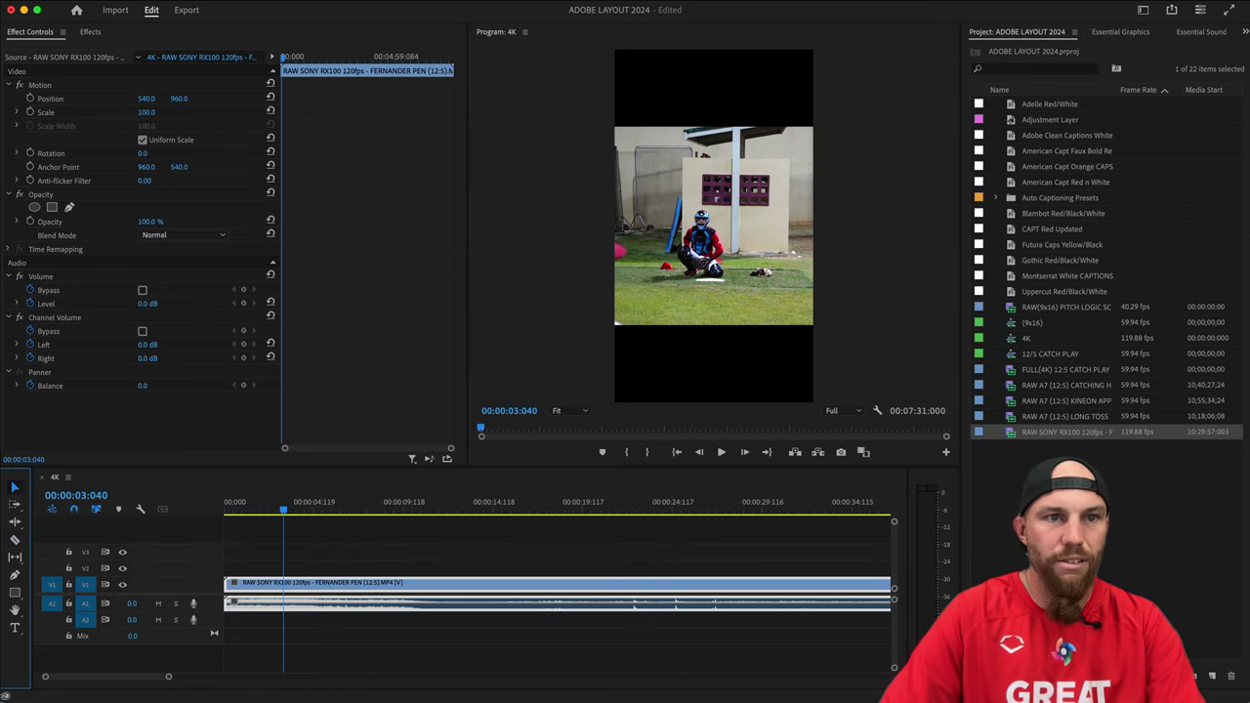
pyautogui.click(88, 1)
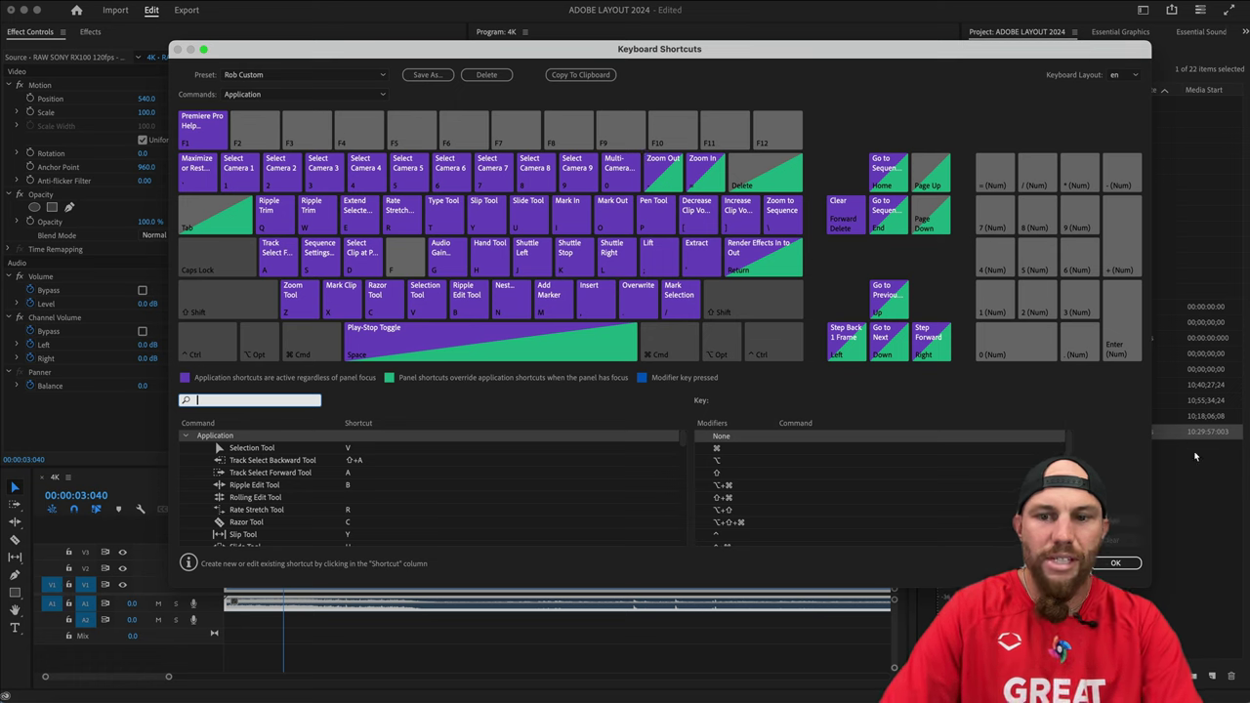
pyautogui.click(1133, 570)
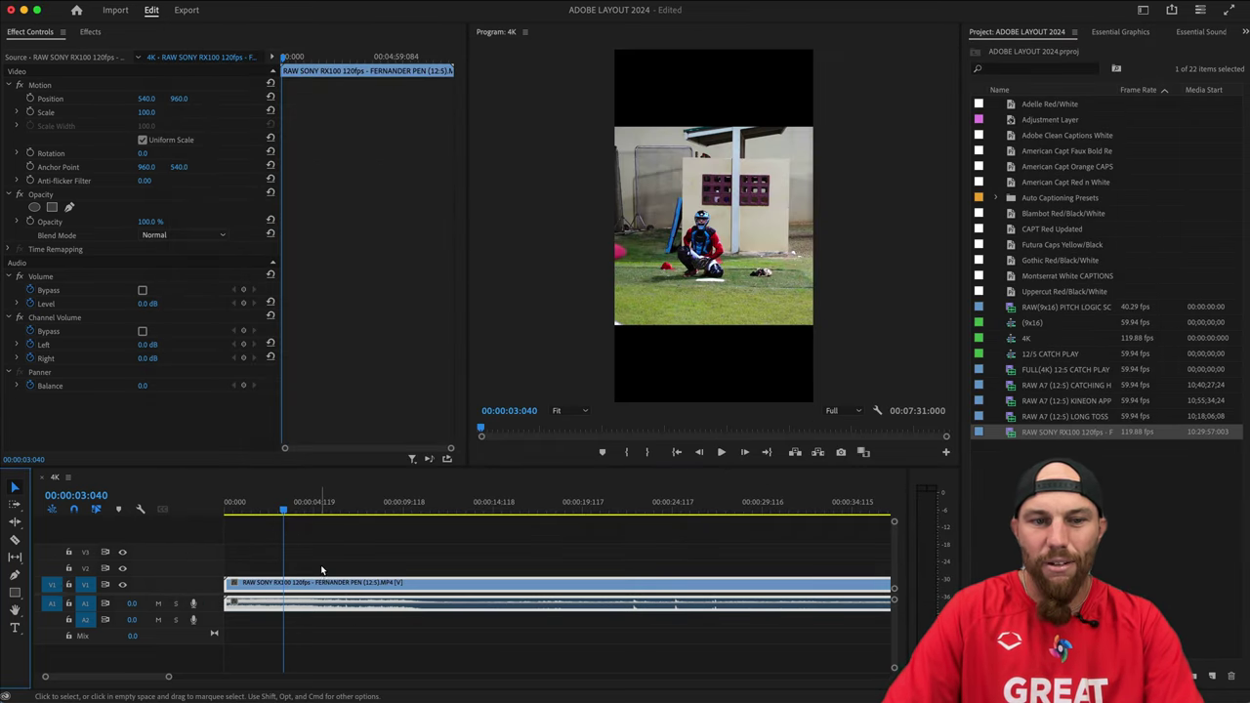
pyautogui.click(322, 570)
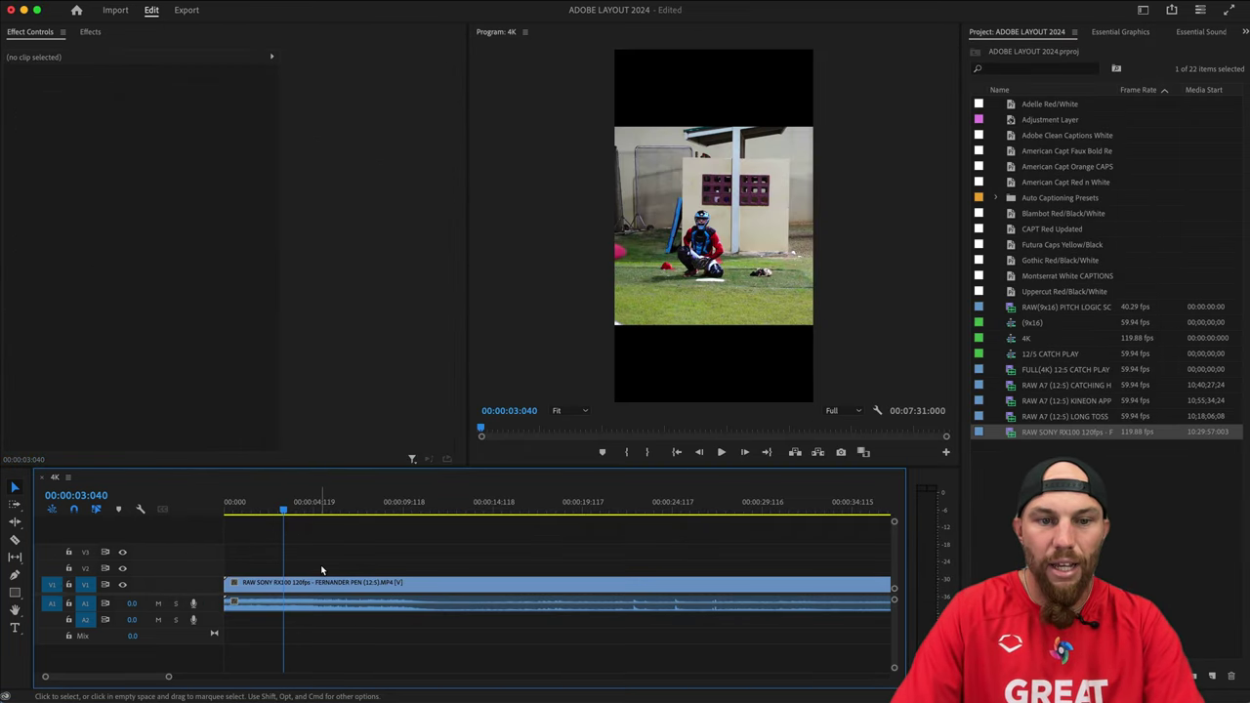
pyautogui.press('c')
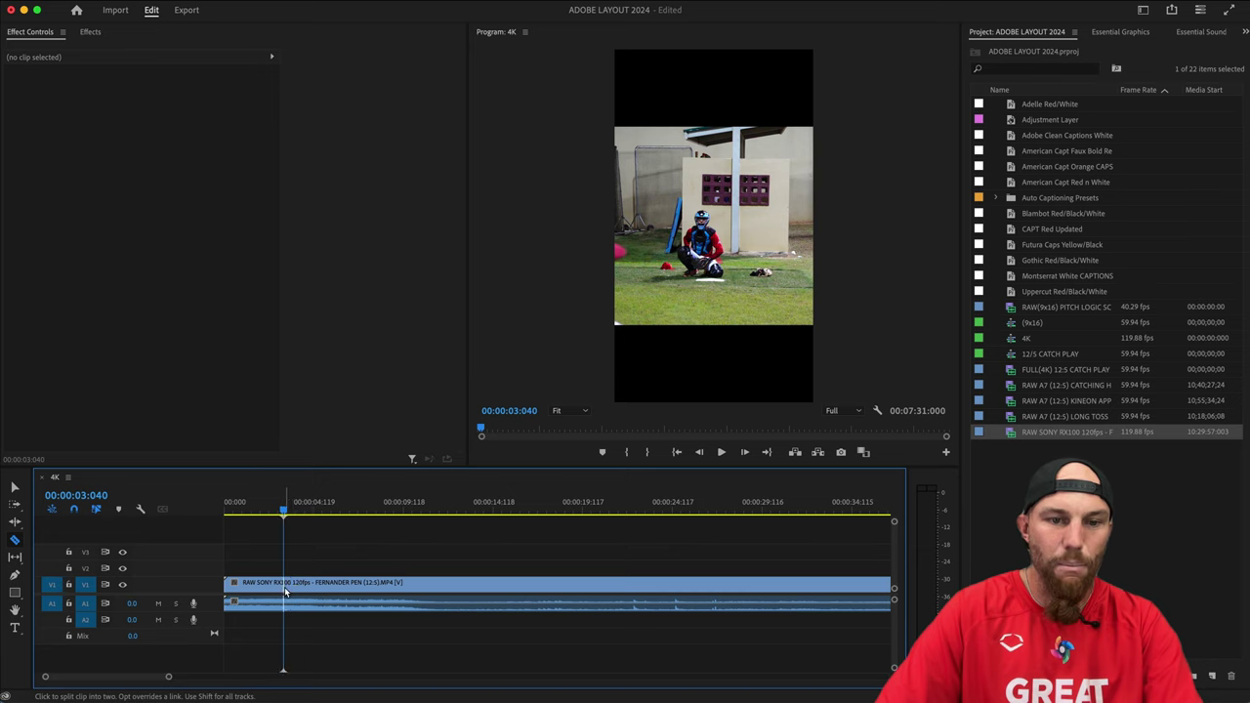
pyautogui.click(291, 585)
pyautogui.press('v')
pyautogui.click(278, 585)
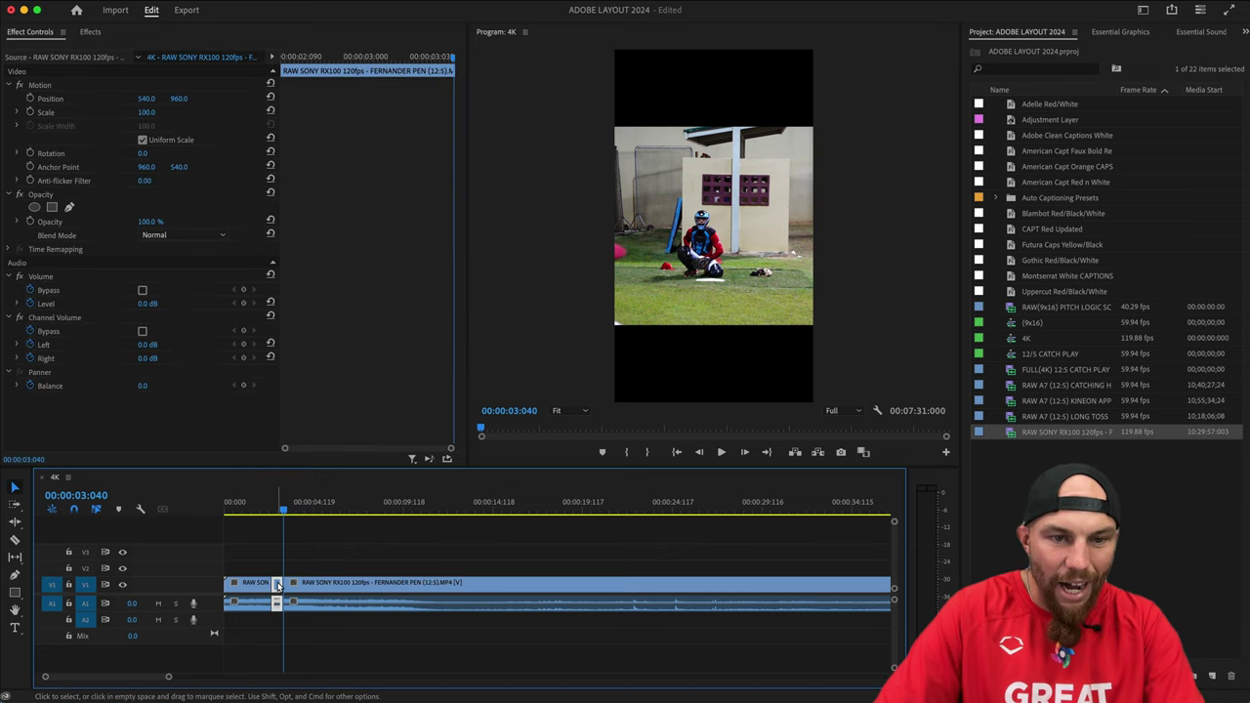
pyautogui.hotkey('shift', 'Delete')
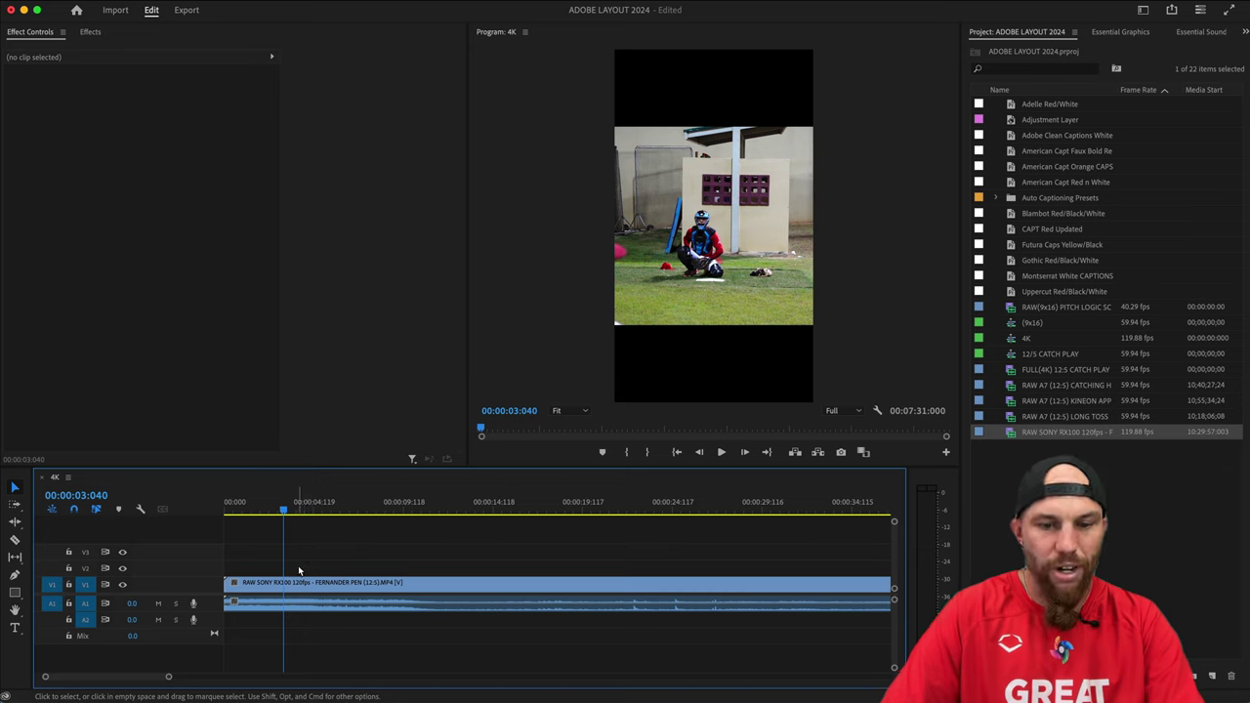
pyautogui.press('super+k')
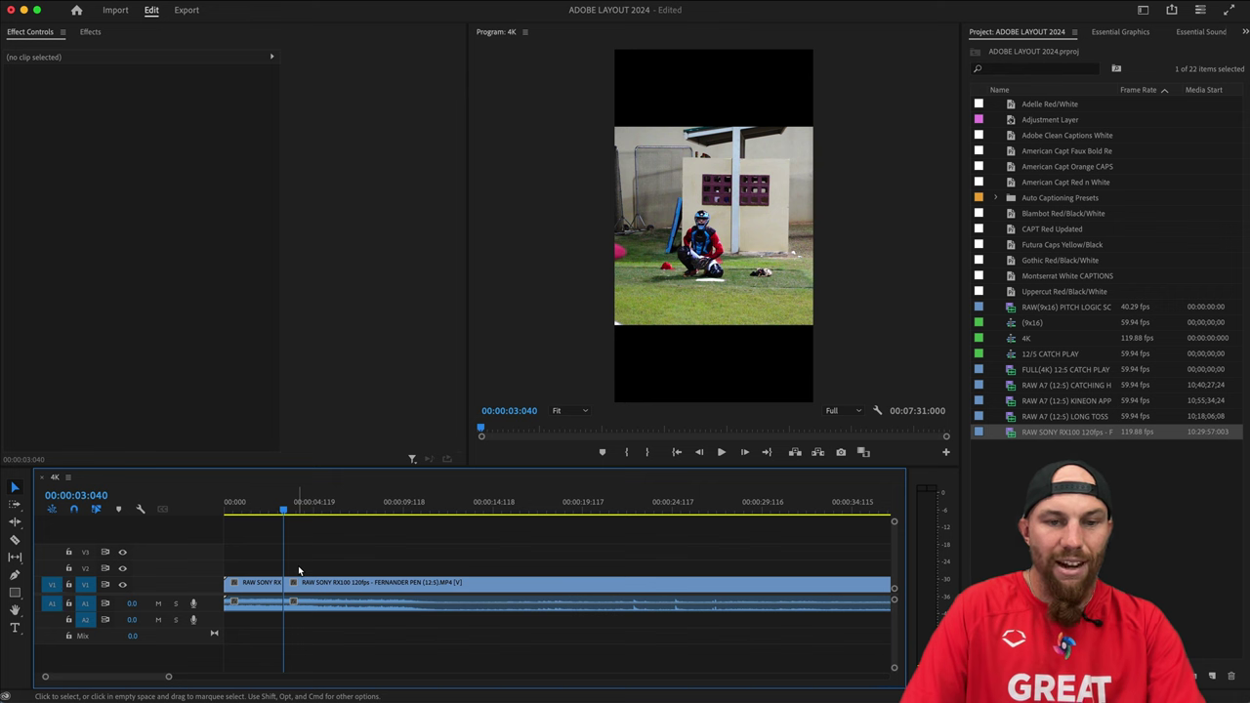
pyautogui.press('Up')
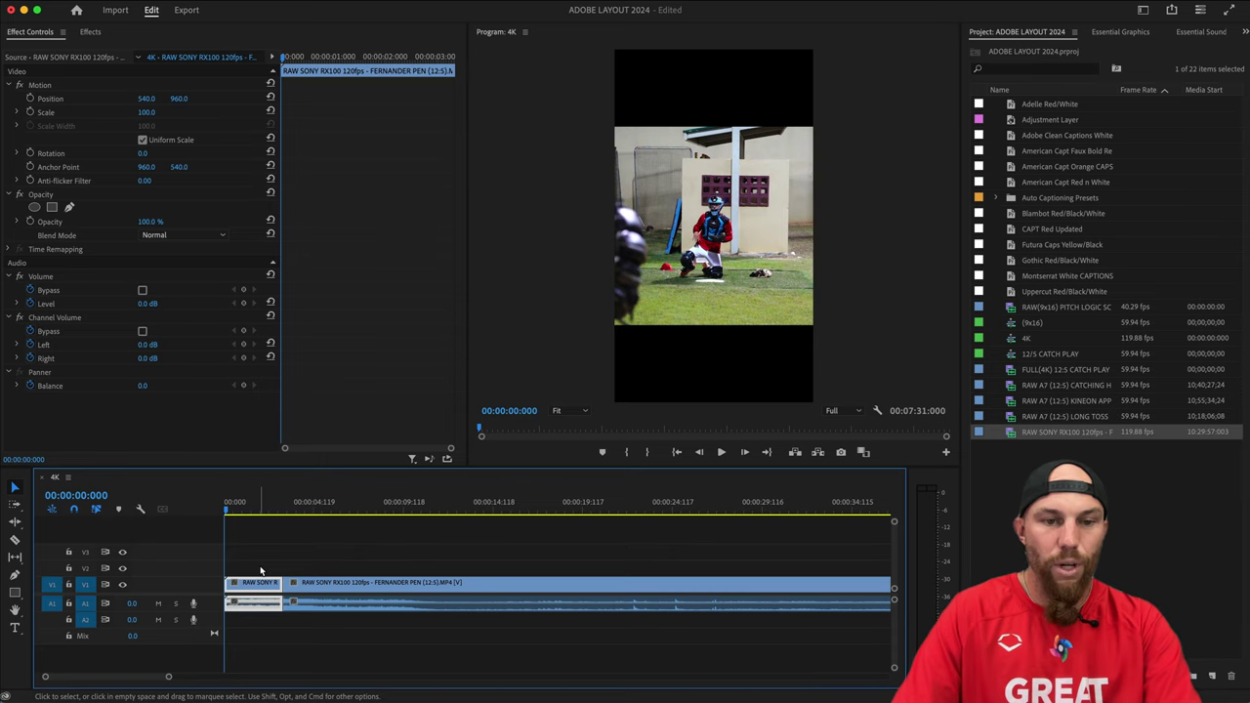
pyautogui.click(260, 570)
pyautogui.click(260, 570)
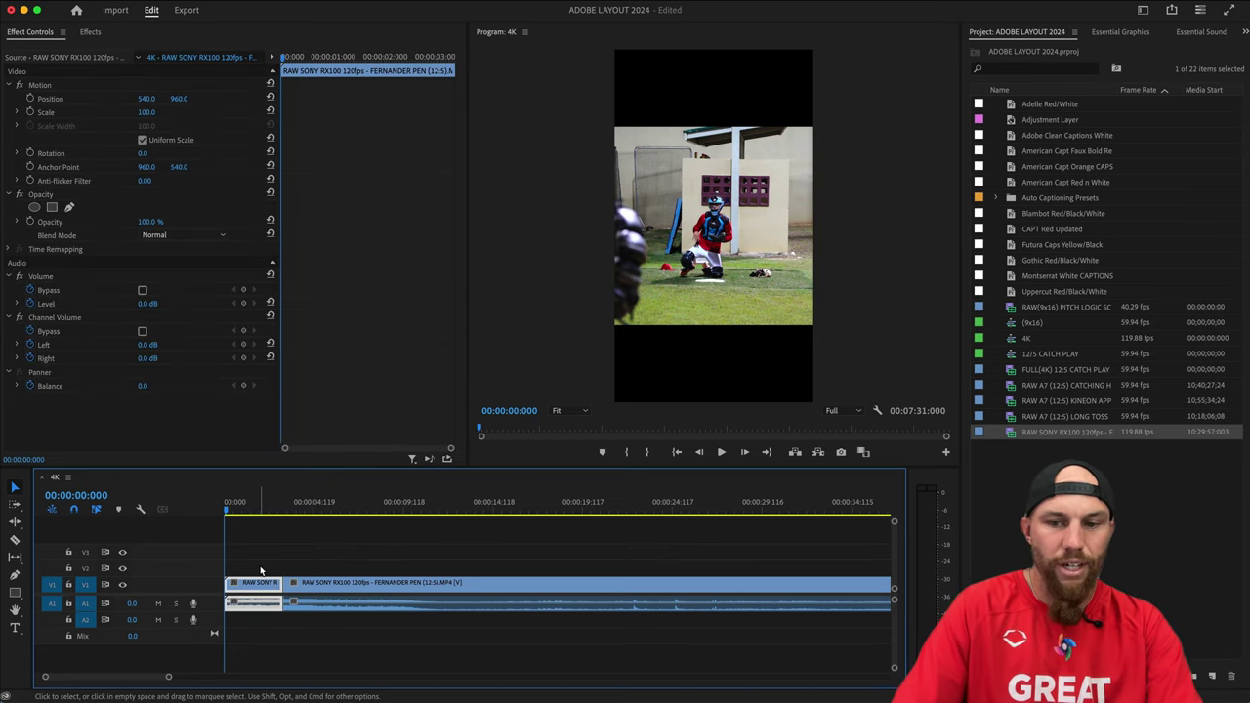
pyautogui.press('Delete')
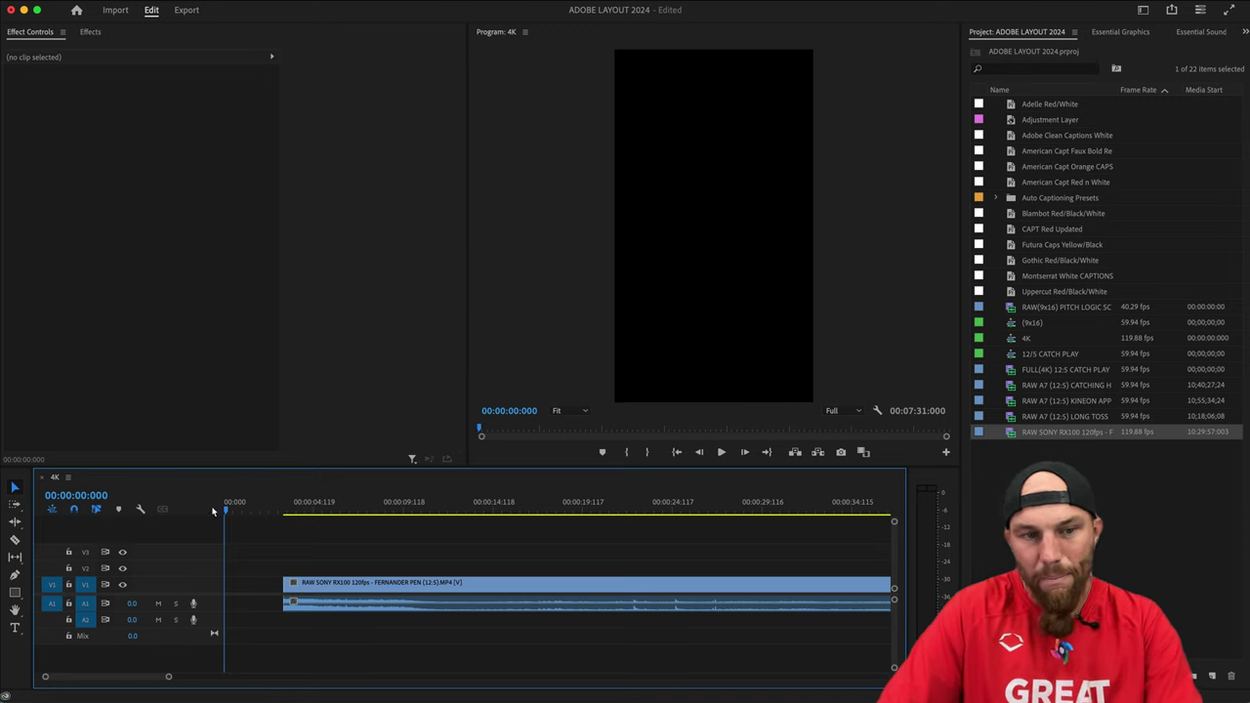
pyautogui.click(259, 586)
pyautogui.press('Delete')
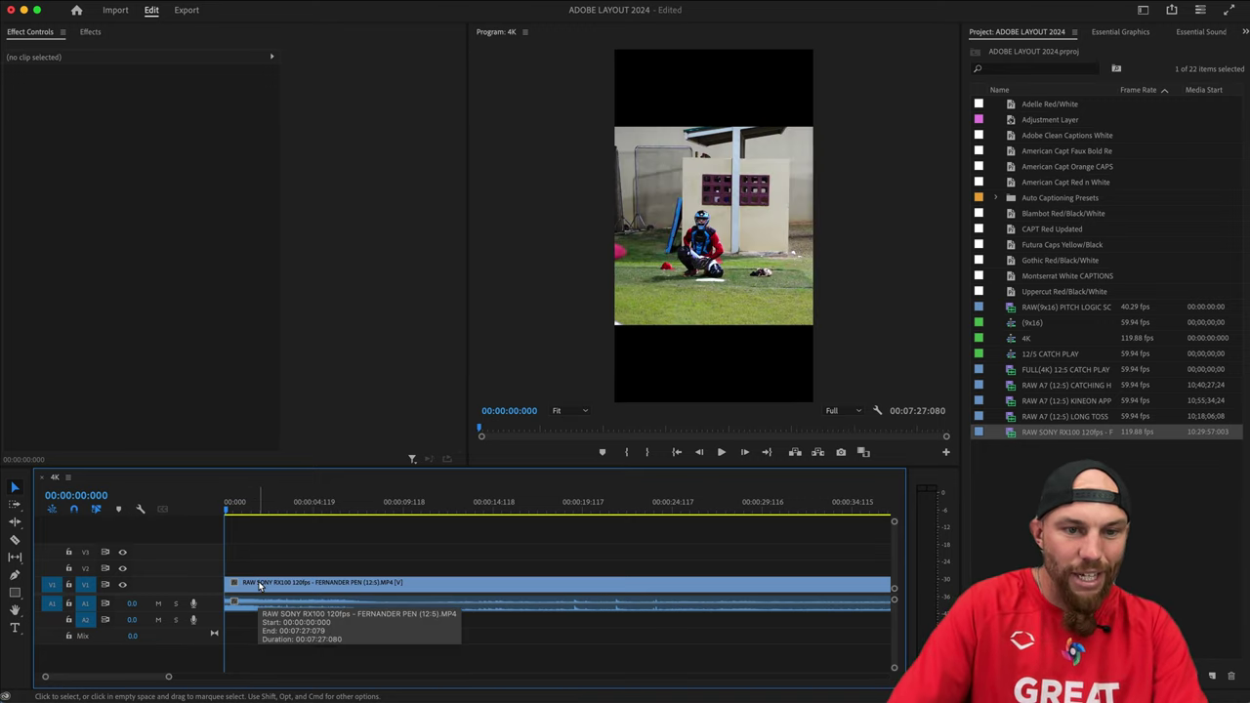
pyautogui.press('super+z')
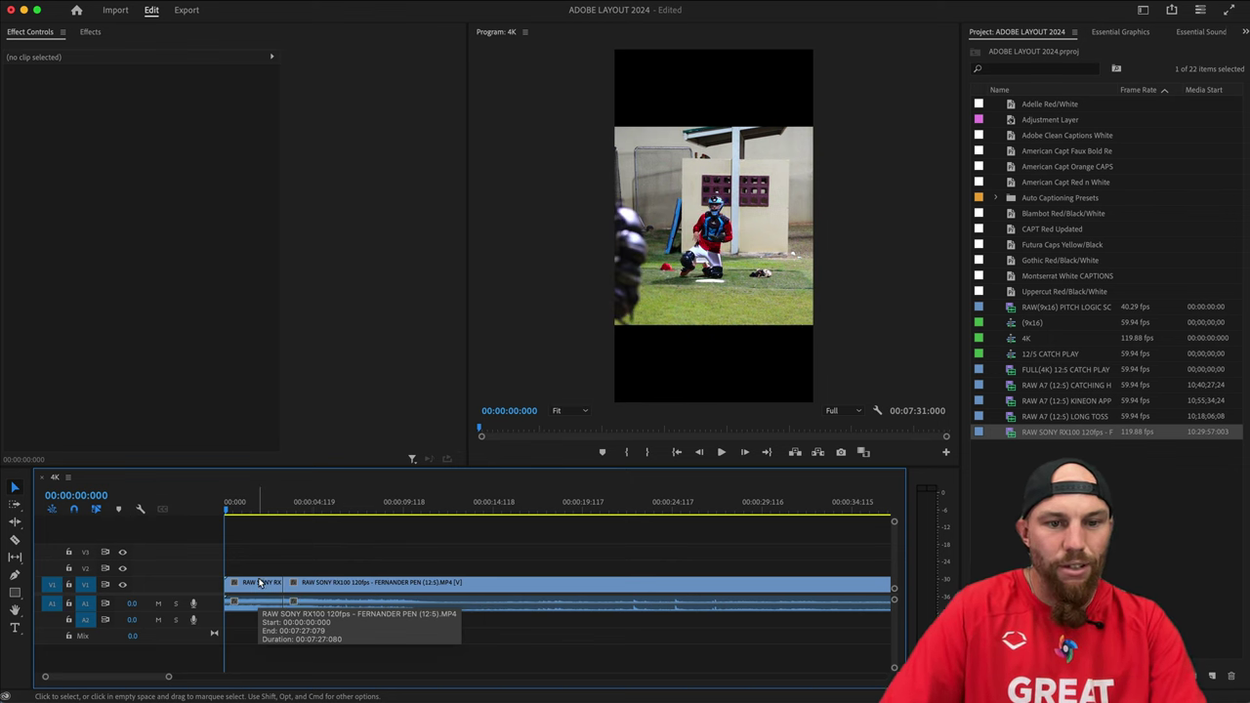
pyautogui.press('Down')
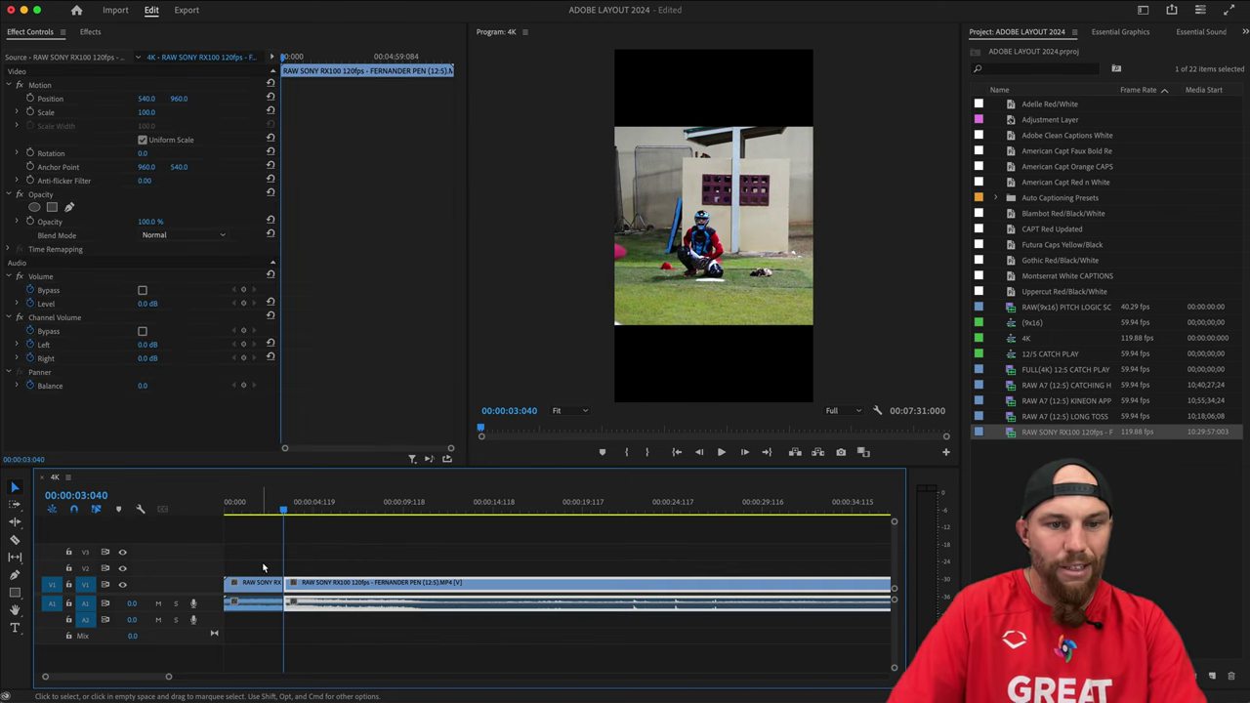
pyautogui.press('super+z')
pyautogui.press('space')
pyautogui.press('space')
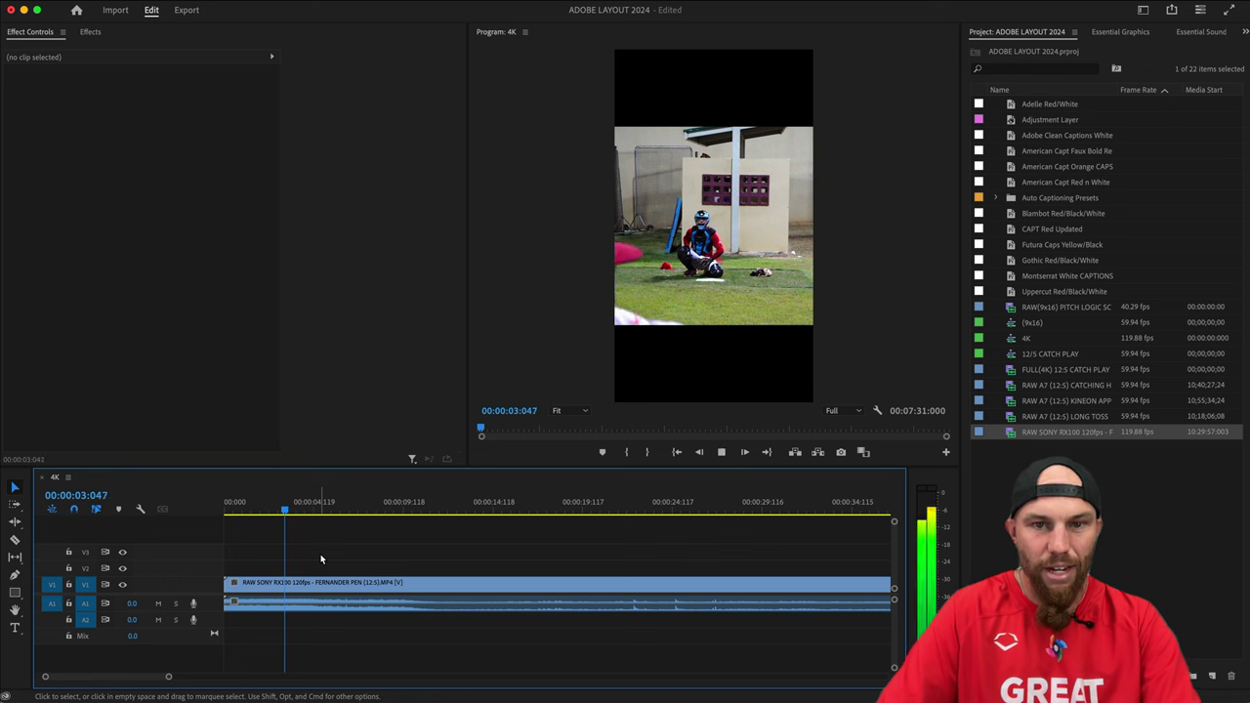
# Split the clip near 00:00:03:053 and ripple-delete the opening piece.
pyautogui.scroll(2, 314, 554)
pyautogui.scroll(2, 313, 555)
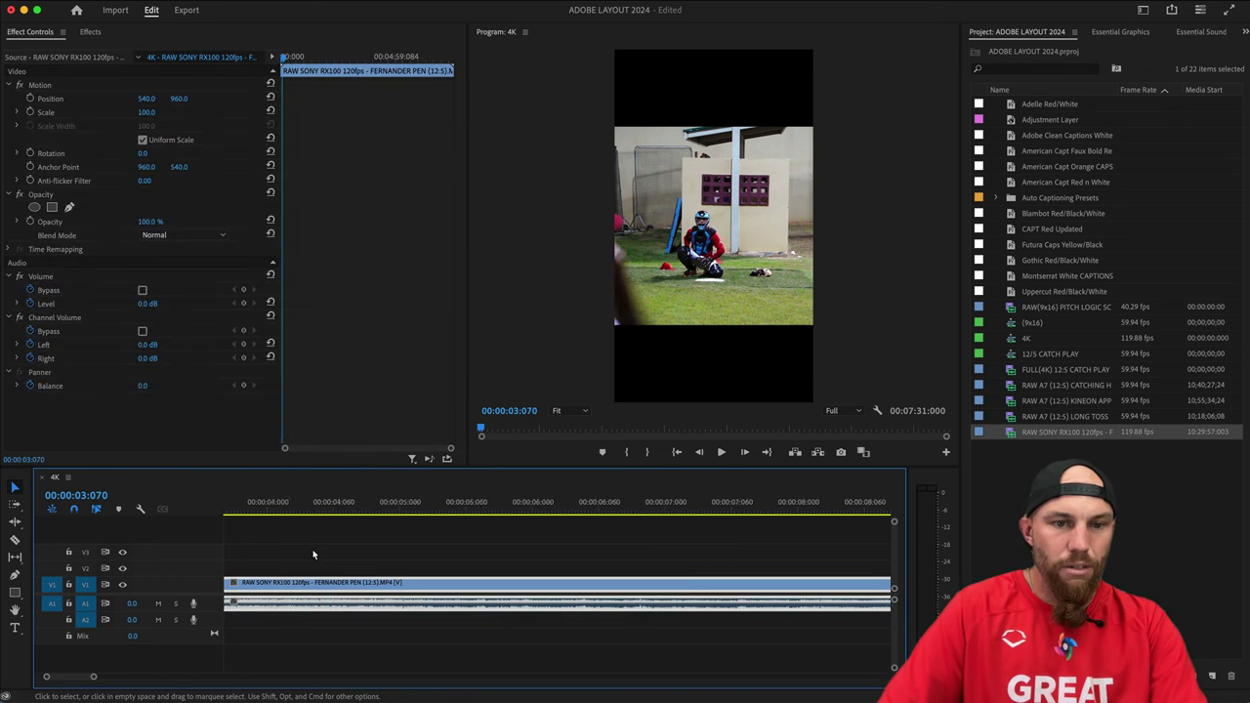
pyautogui.moveTo(354, 496); pyautogui.dragTo(337, 495)
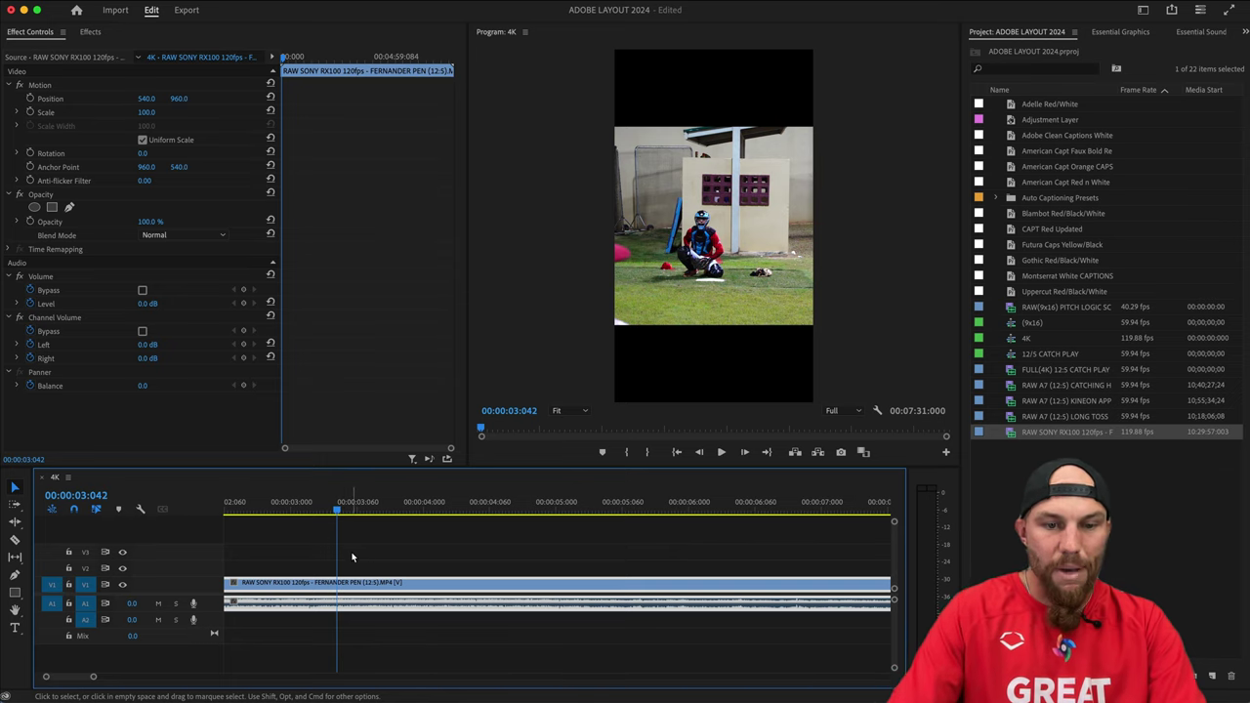
pyautogui.press('super+k')
pyautogui.press('Home')
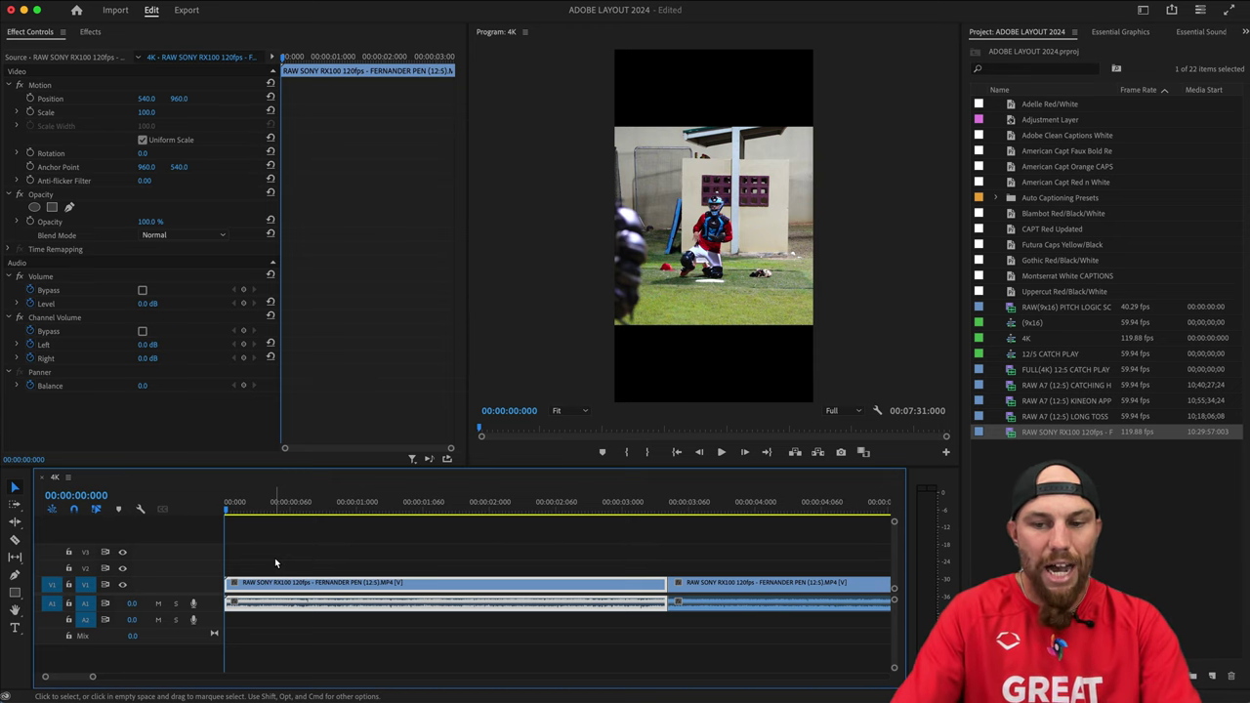
pyautogui.hotkey('shift', 'Delete')
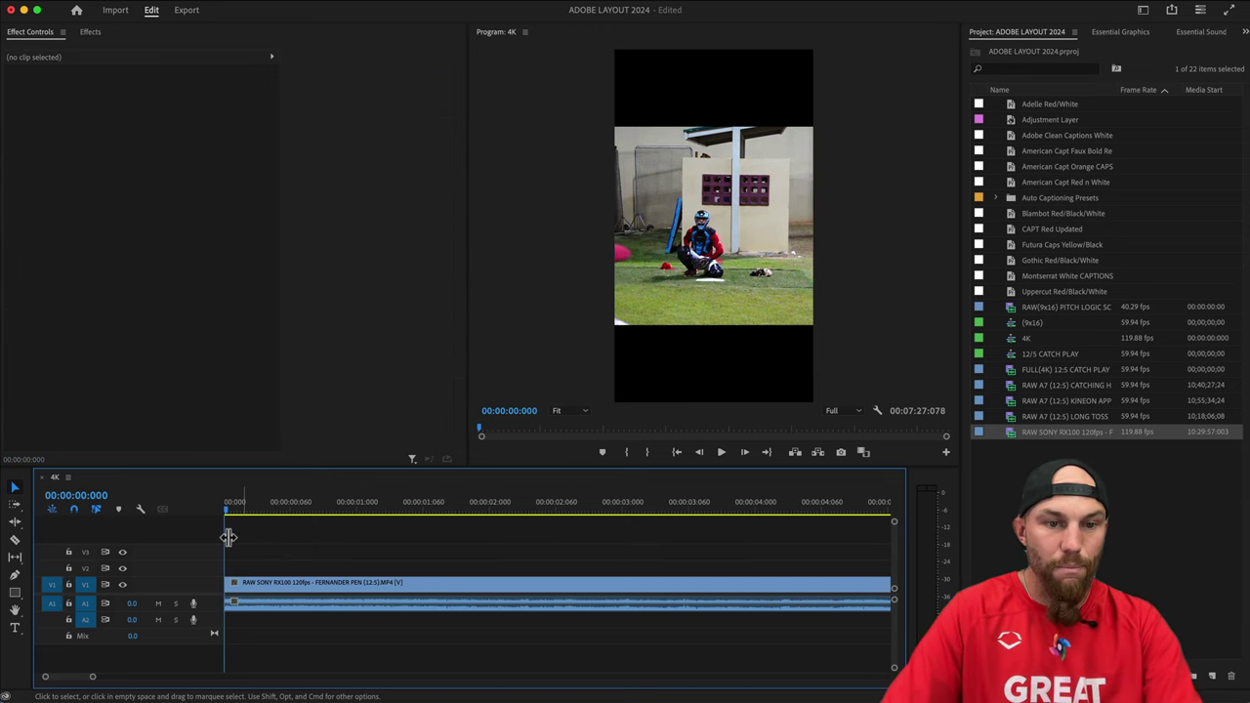
# Cut the clip at 00:00:01:029 during playback.
pyautogui.press('space')
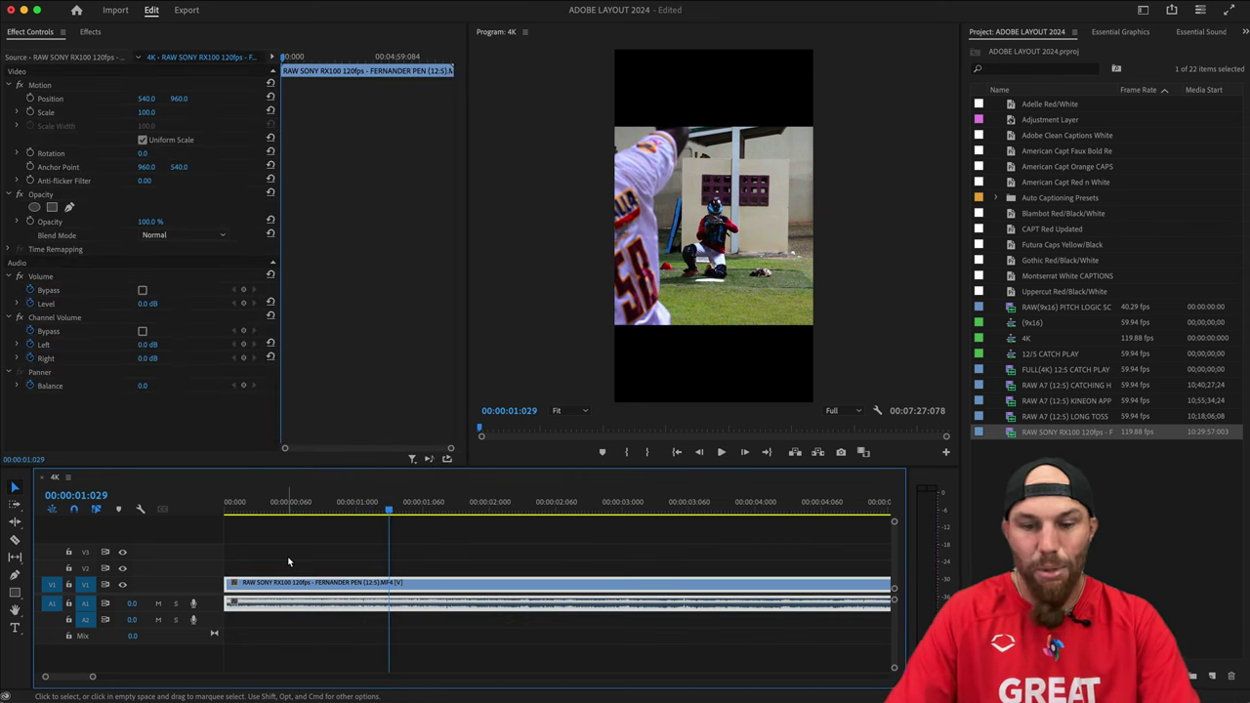
pyautogui.press('super+k')
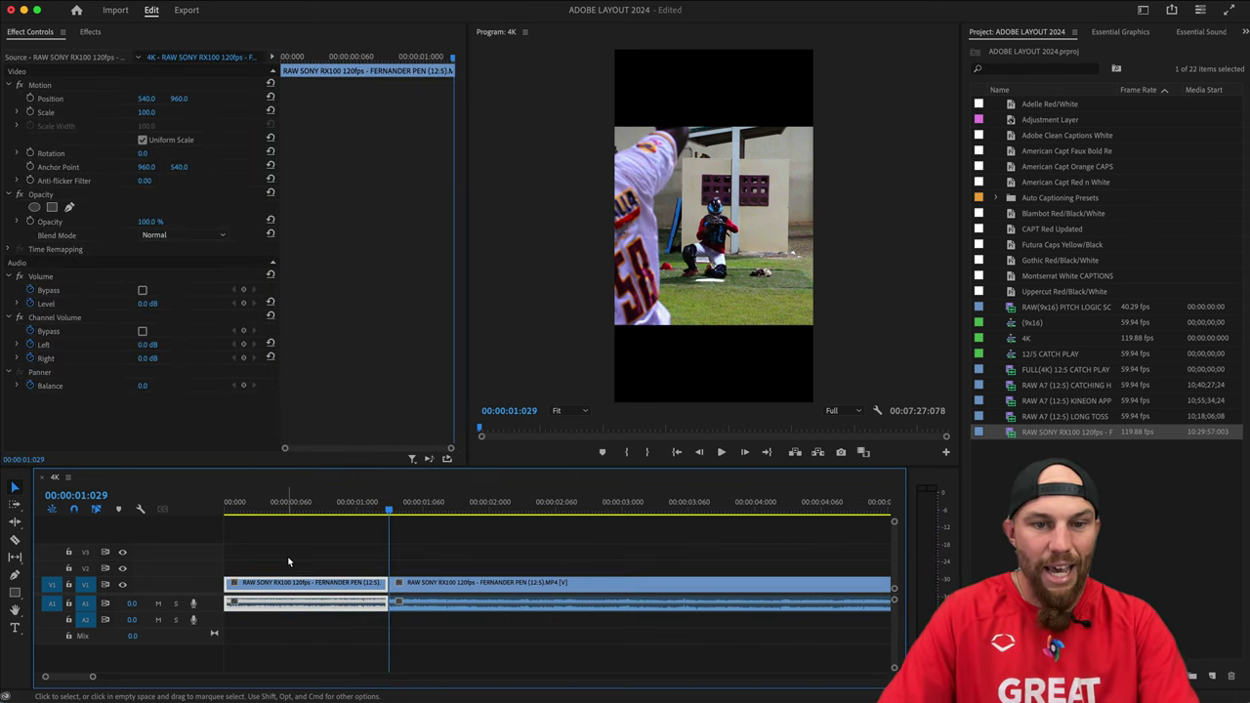
pyautogui.press('space')
pyautogui.press('space')
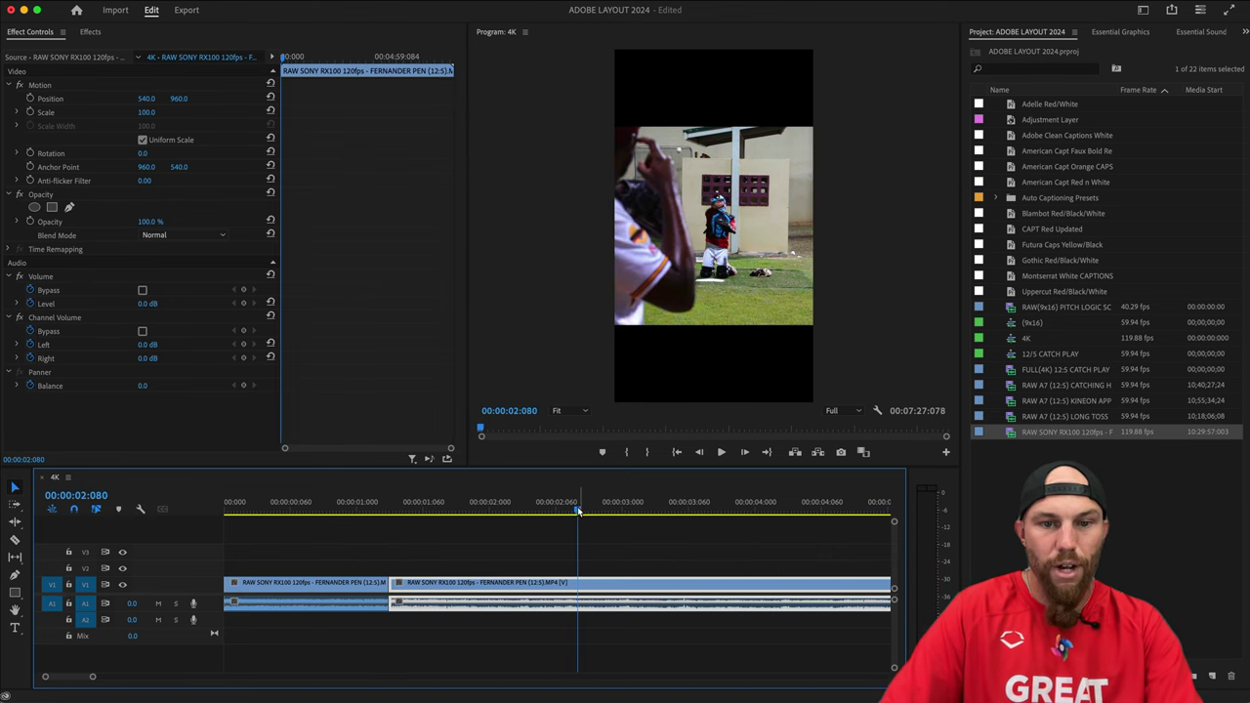
pyautogui.press('-')
# Cut at 00:00:18:084 and ripple-delete the footage back to 01:029.
pyautogui.click(345, 506)
pyautogui.moveTo(345, 507); pyautogui.dragTo(770, 509)
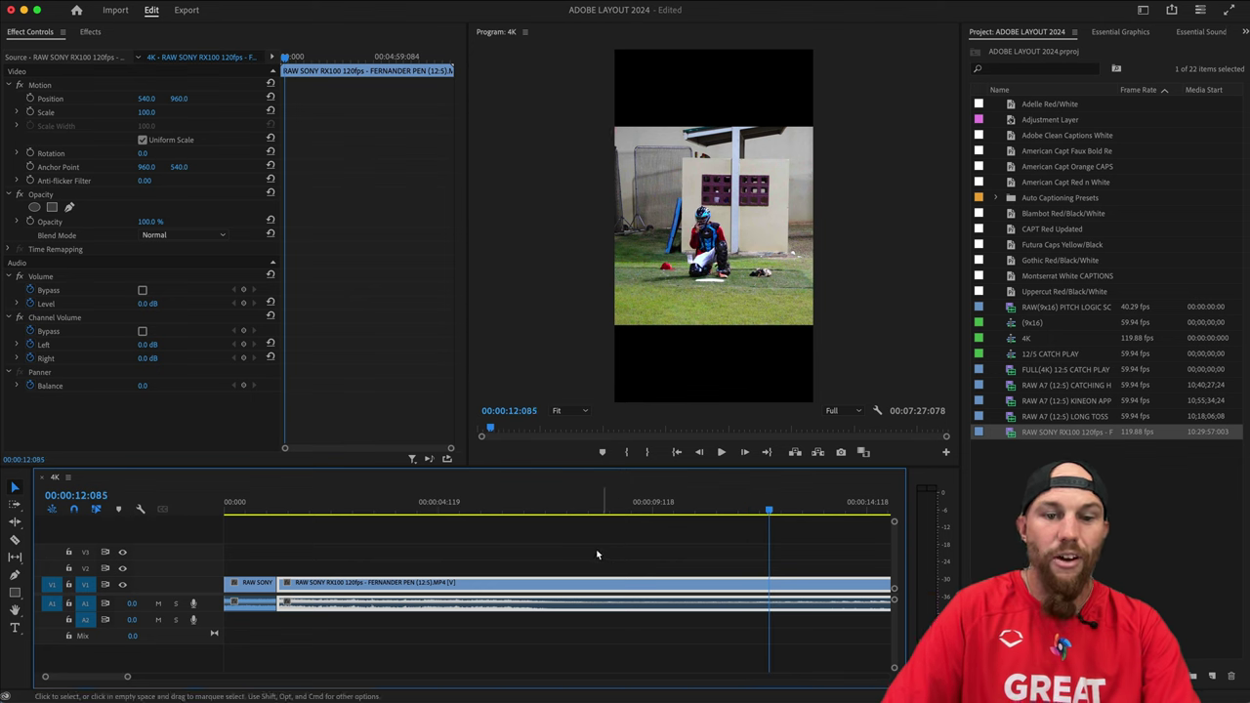
pyautogui.press('-')
pyautogui.press('-')
pyautogui.click(434, 508)
pyautogui.moveTo(434, 509); pyautogui.dragTo(474, 509)
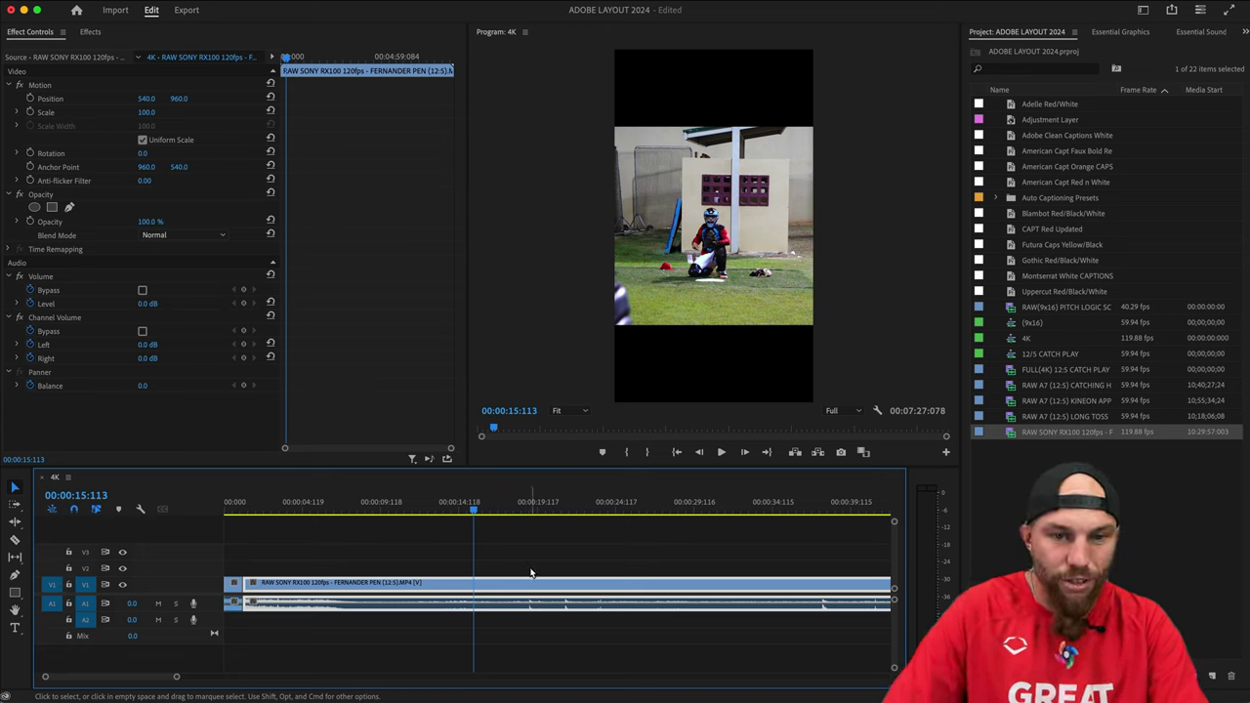
pyautogui.press('=')
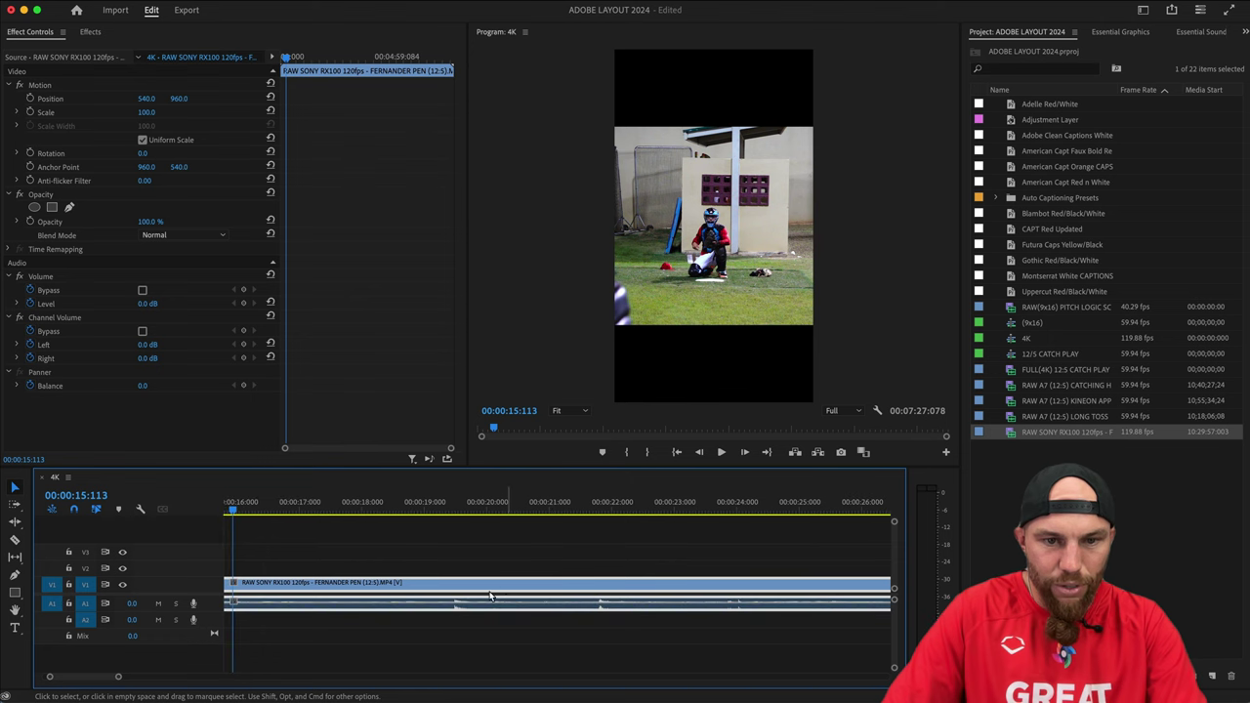
pyautogui.click(452, 509)
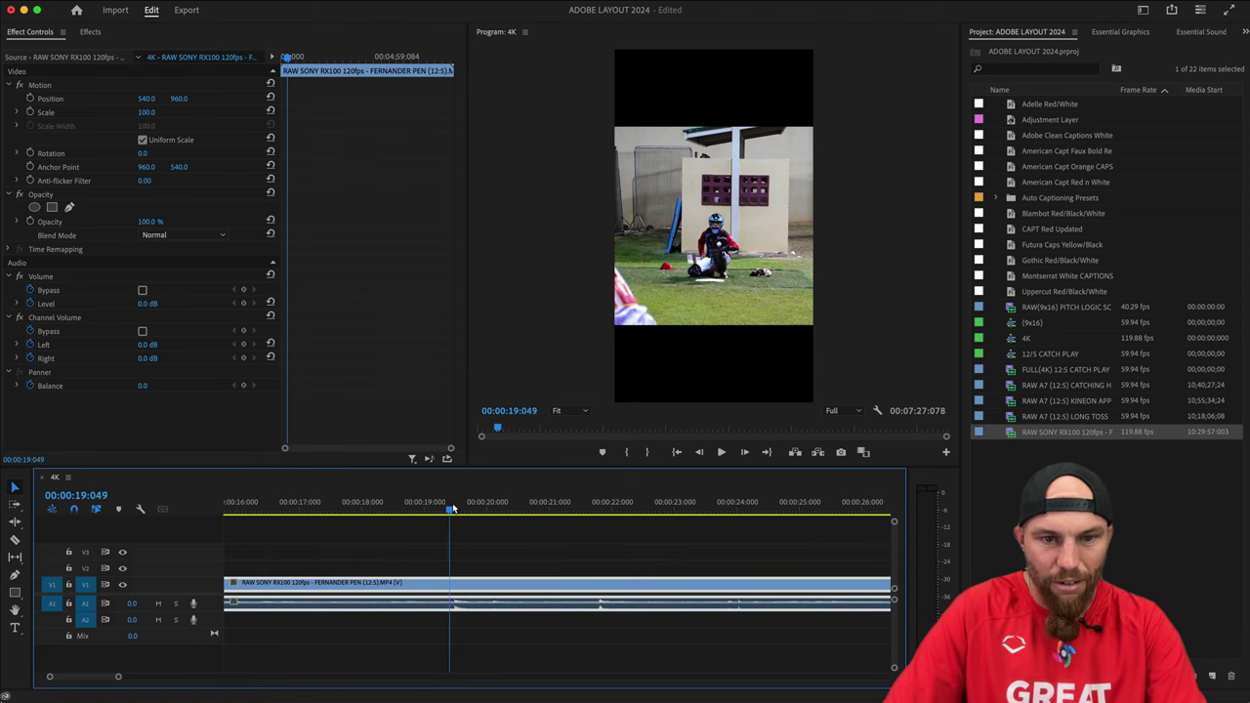
pyautogui.moveTo(452, 509); pyautogui.dragTo(407, 509)
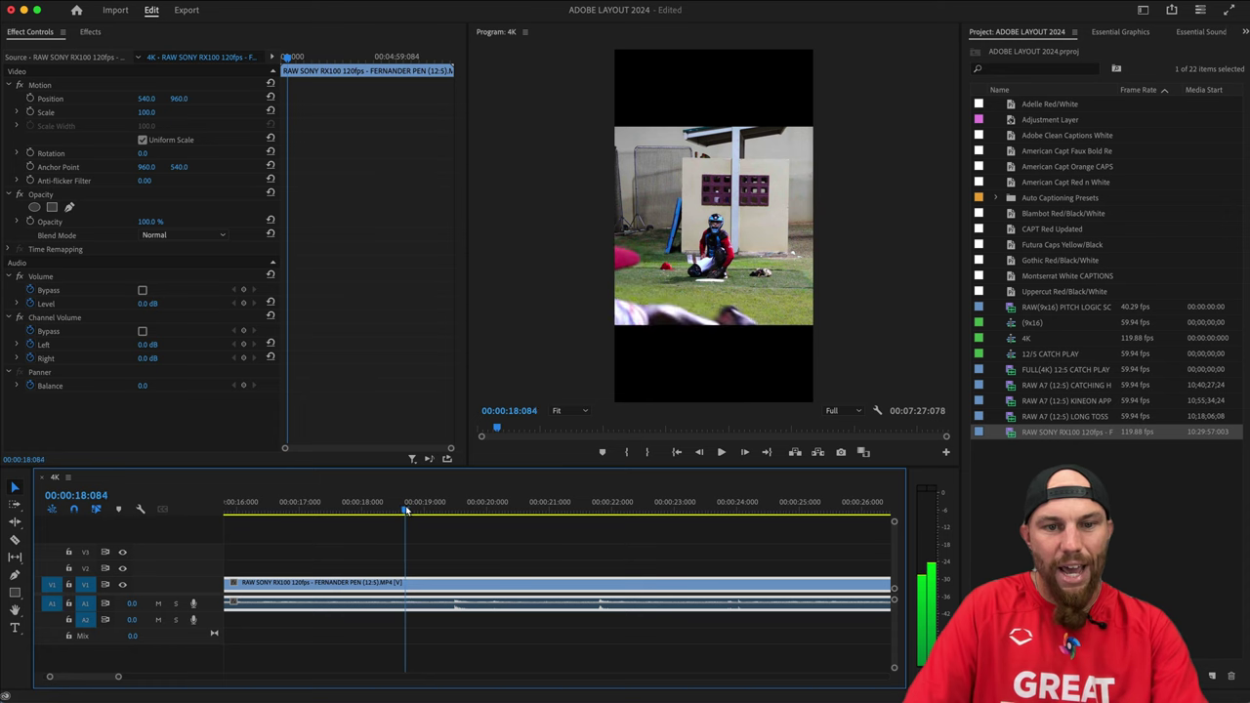
pyautogui.press('super+k')
pyautogui.hotkey('alt', 'BackSpace')
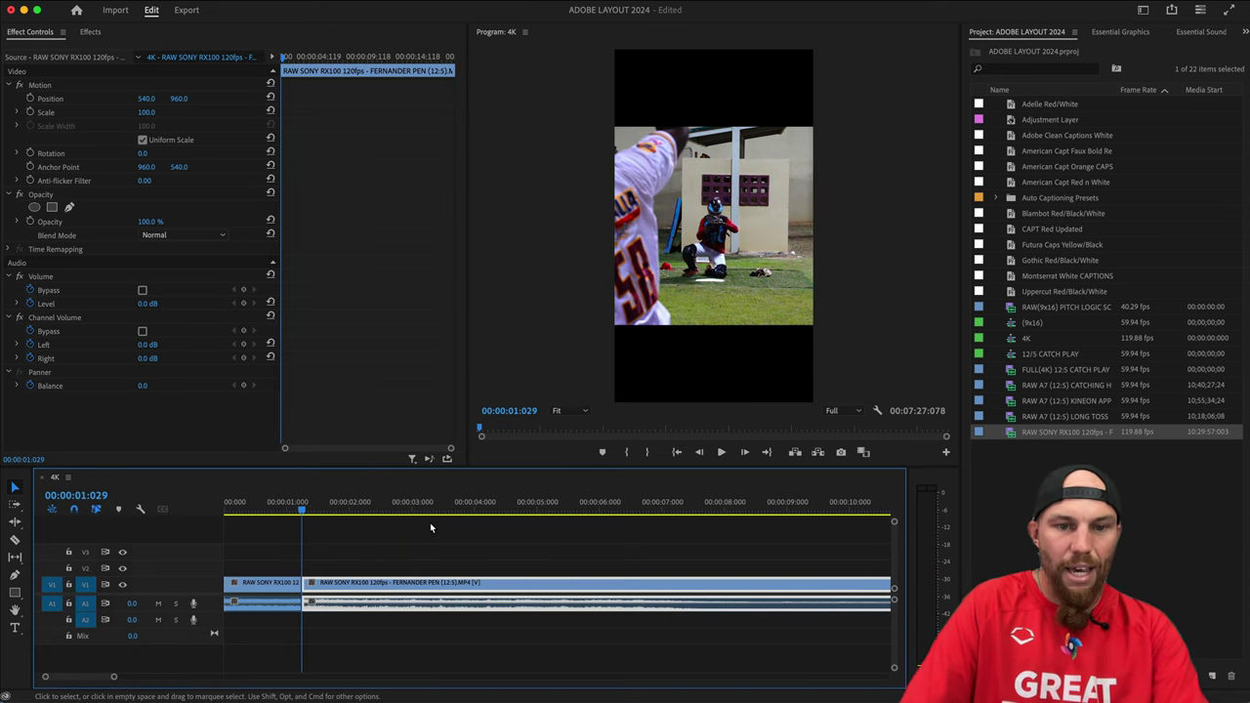
# Add edits at 00:00:02:050 and 00:00:17:019 while previewing the footage.
pyautogui.press('space')
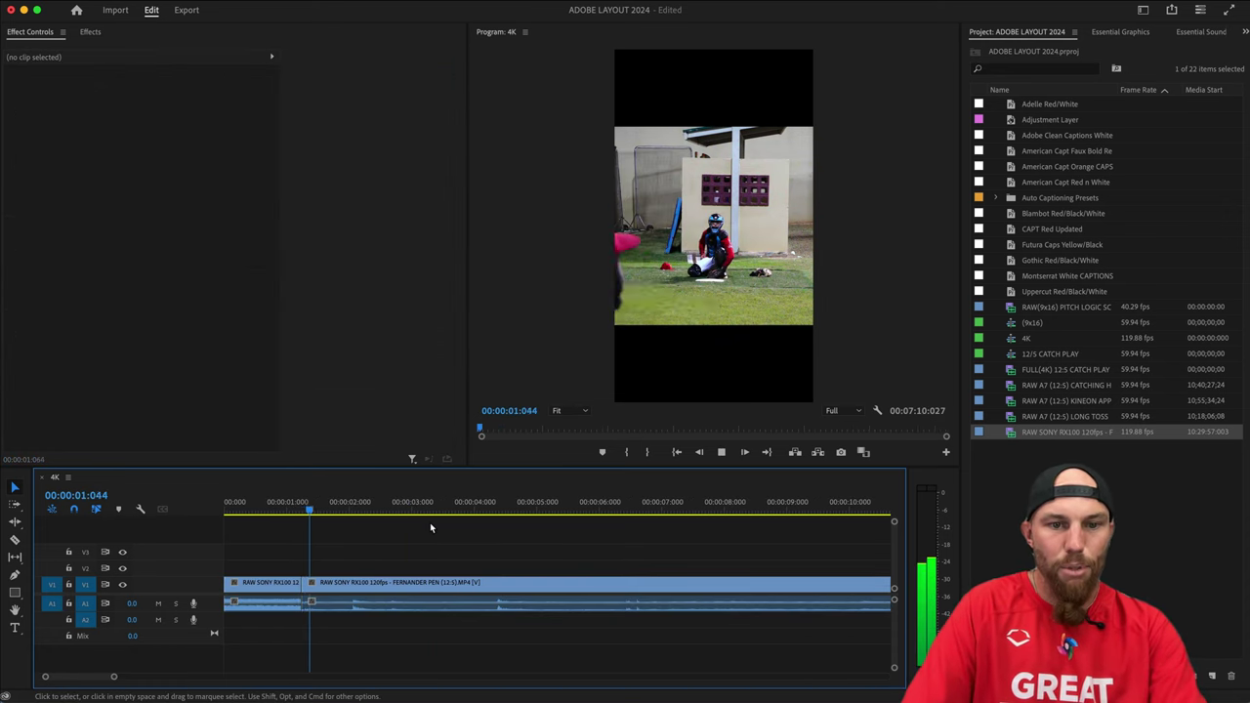
pyautogui.press('super+k')
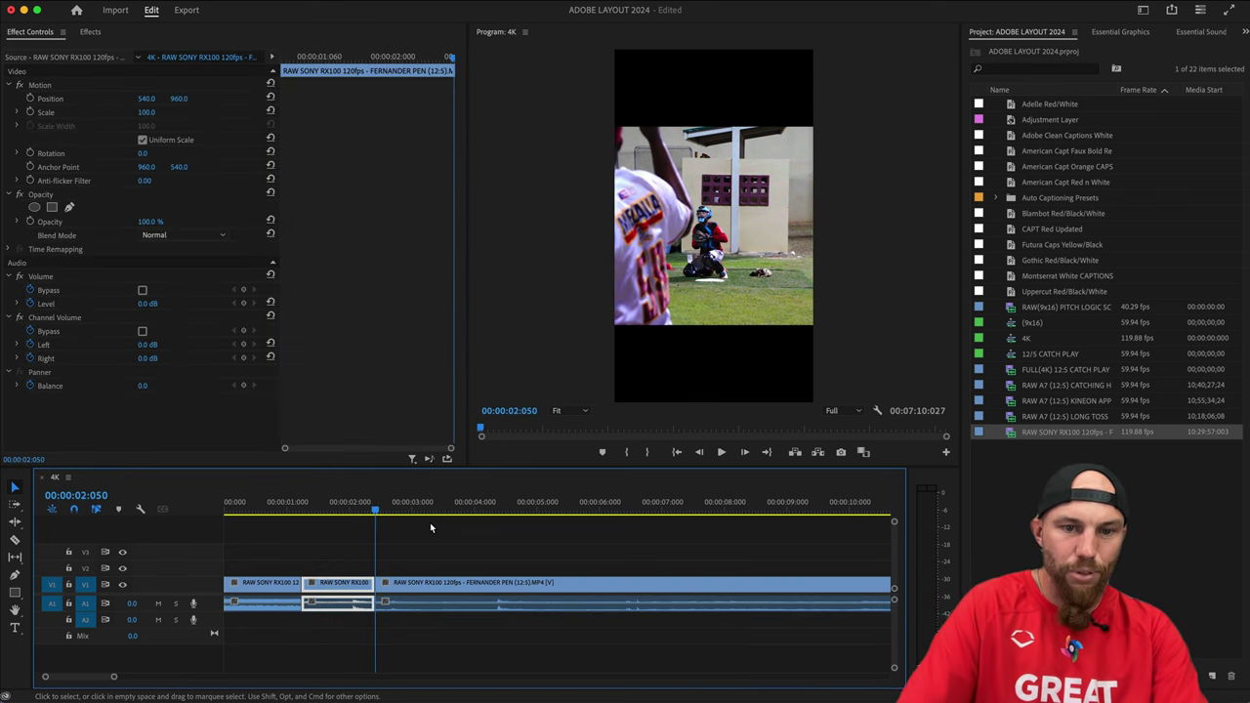
pyautogui.moveTo(586, 503); pyautogui.dragTo(829, 506)
pyautogui.press('-')
pyautogui.press('-')
pyautogui.press('-')
pyautogui.moveTo(321, 509); pyautogui.dragTo(384, 515)
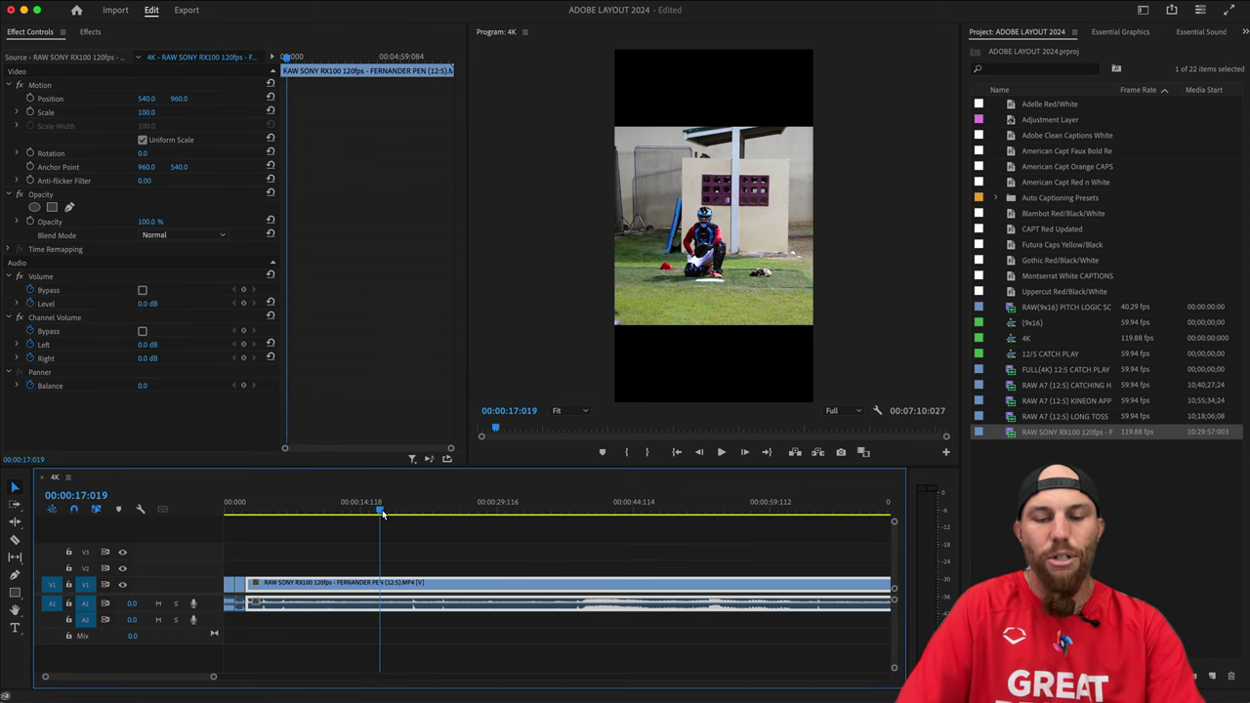
pyautogui.press('super+k')
# Ripple-remove the footage between the 02:050 and 17:019 cuts so no gap remains.
pyautogui.press('q')
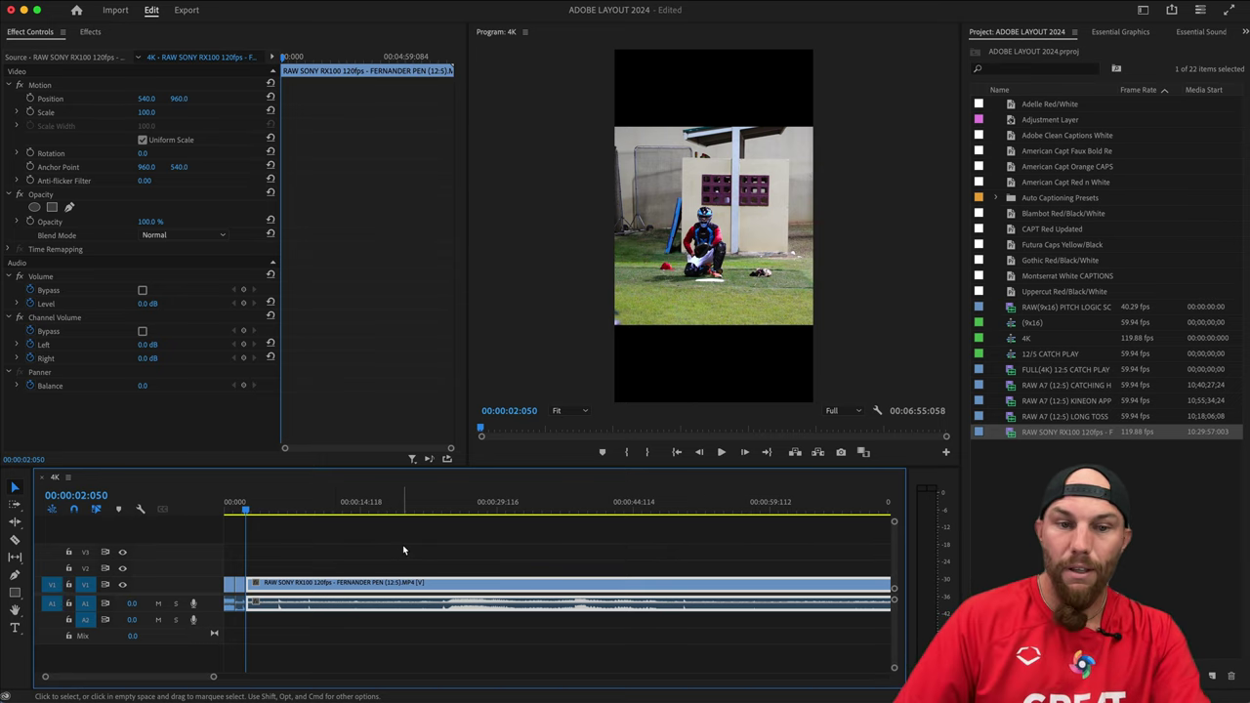
# Cut the clip at 04:111 and then at 03:116, ripple-removing the footage before each cut.
pyautogui.click(292, 543)
pyautogui.click(267, 507)
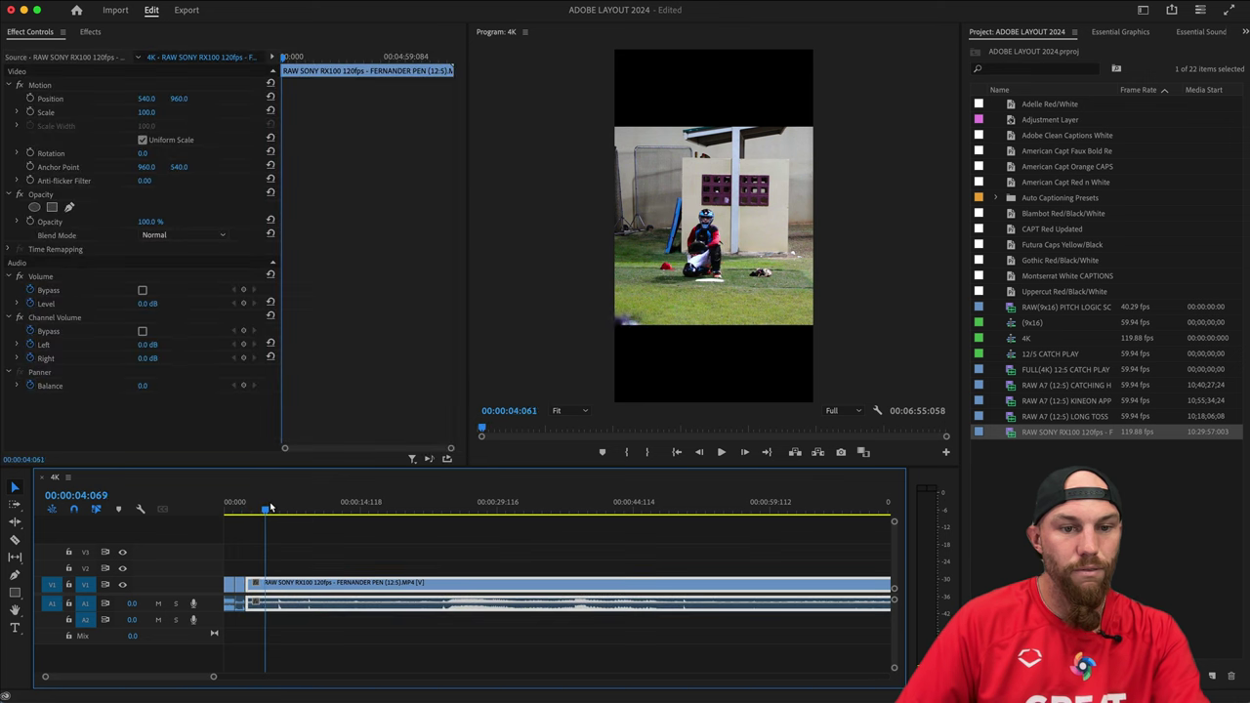
pyautogui.moveTo(271, 507); pyautogui.dragTo(261, 512)
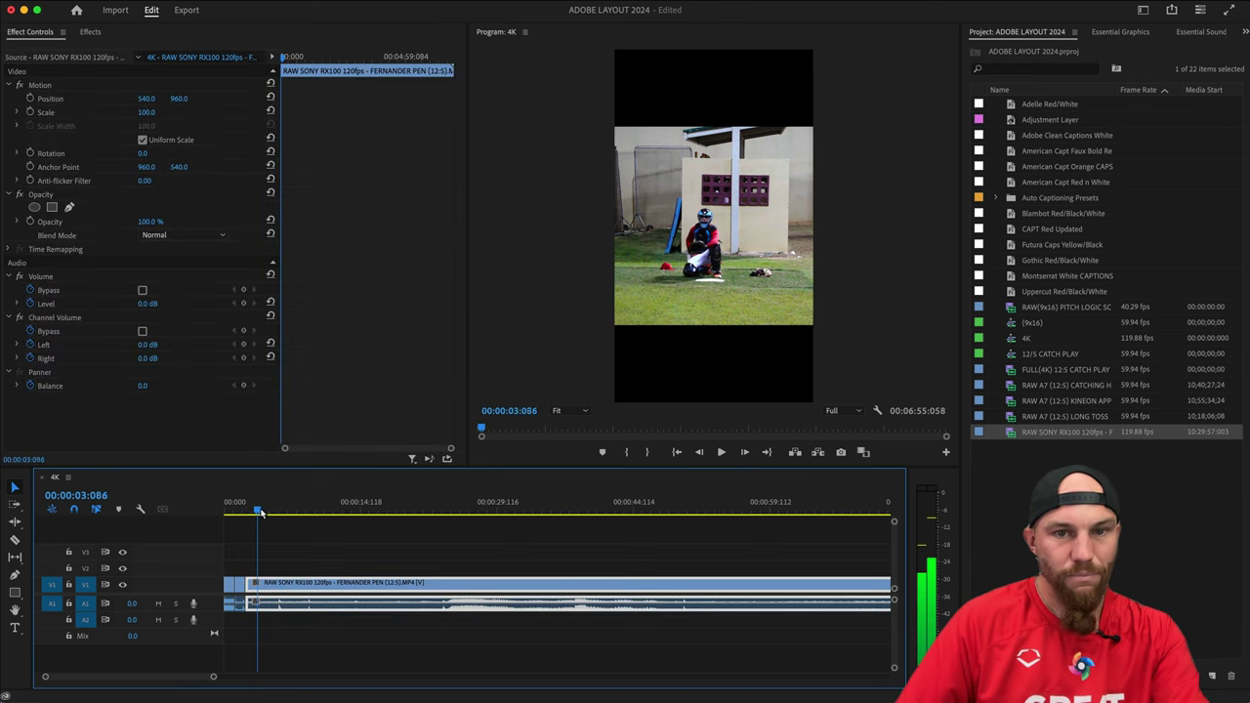
pyautogui.press('space')
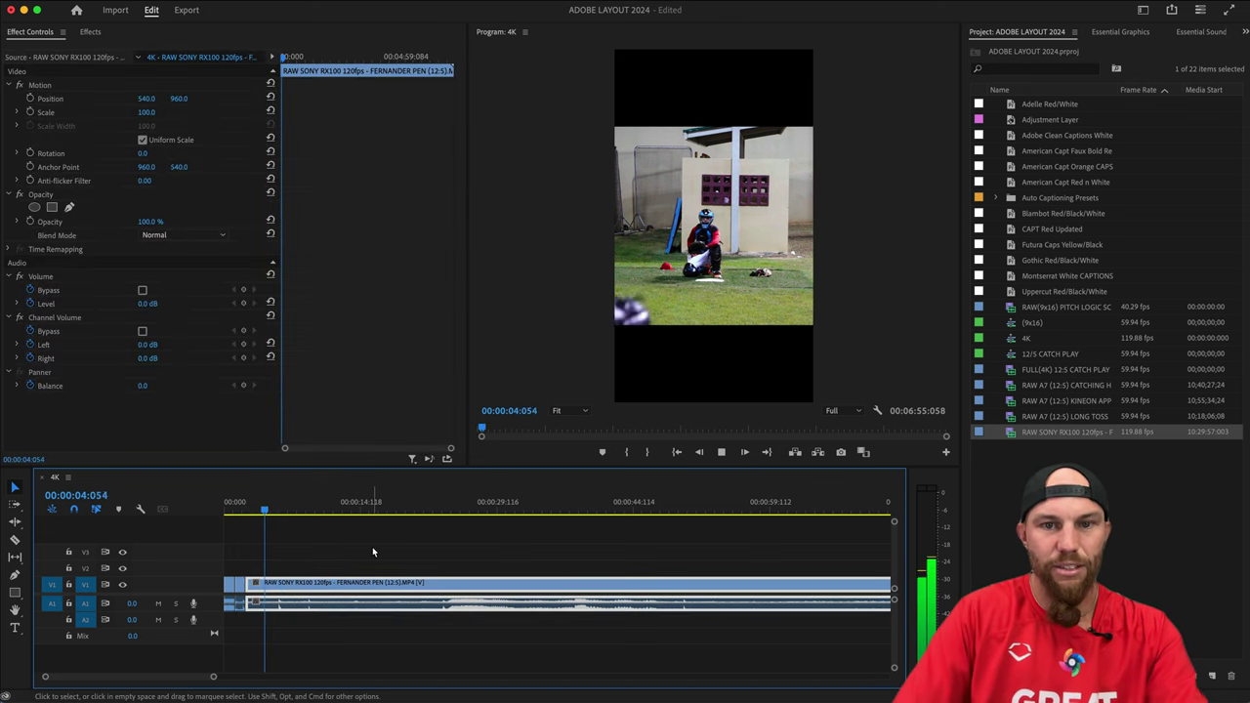
pyautogui.press('space')
pyautogui.press('super+k')
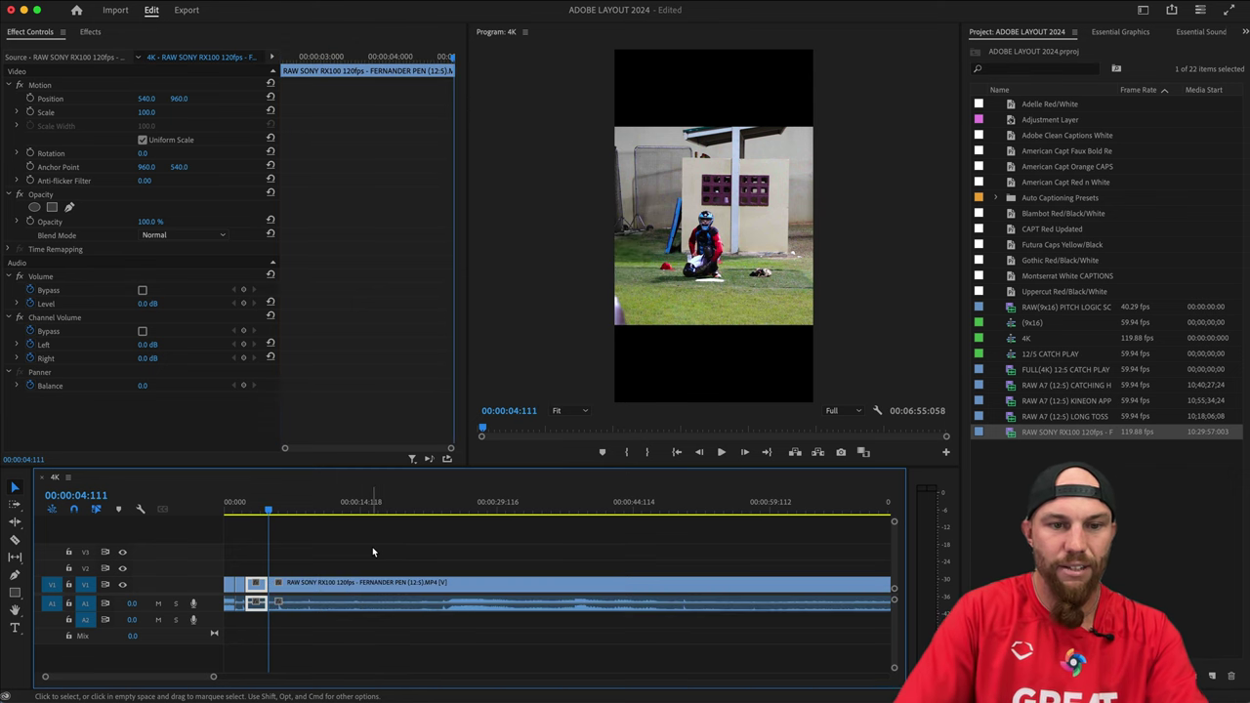
pyautogui.press('q')
pyautogui.press('space')
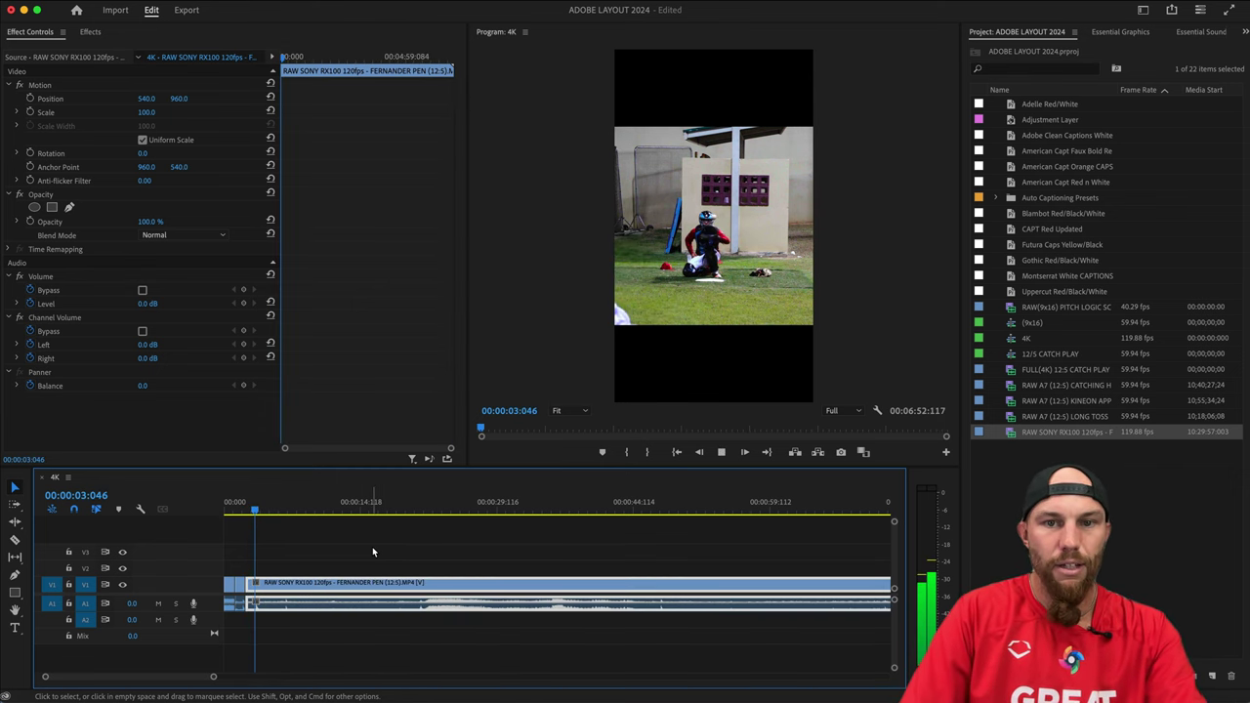
pyautogui.press('space')
pyautogui.press('super+k')
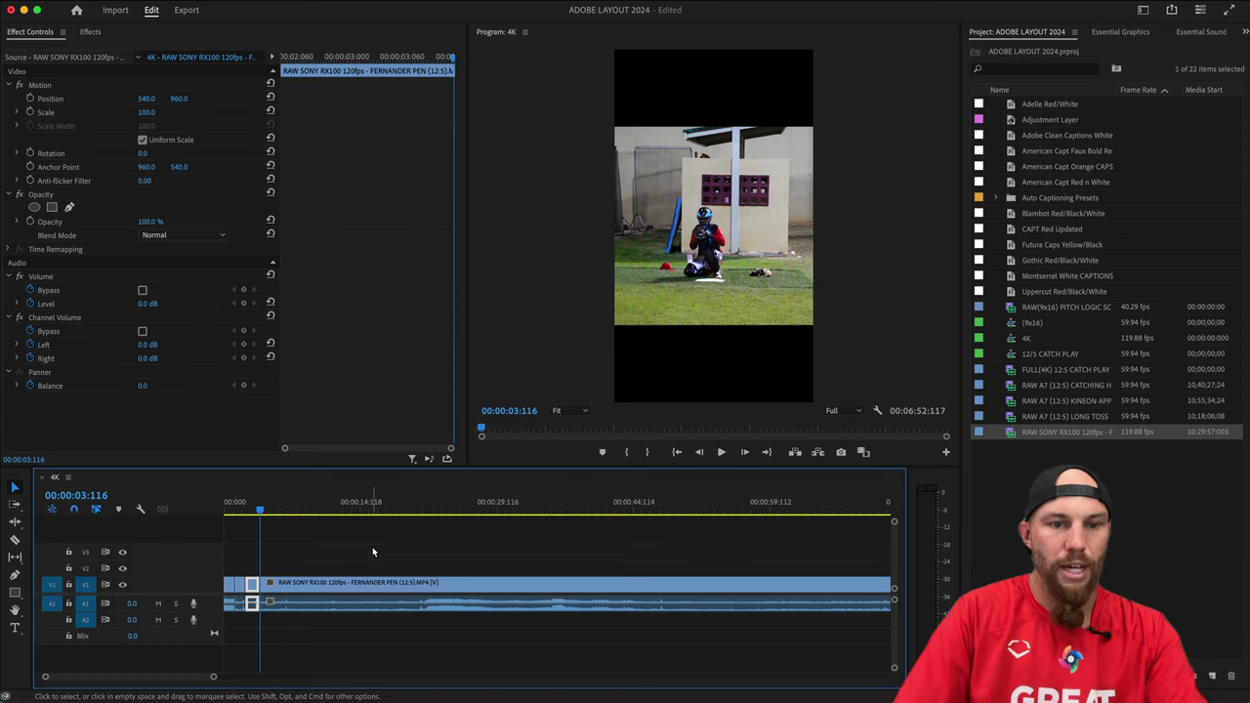
pyautogui.press('q')
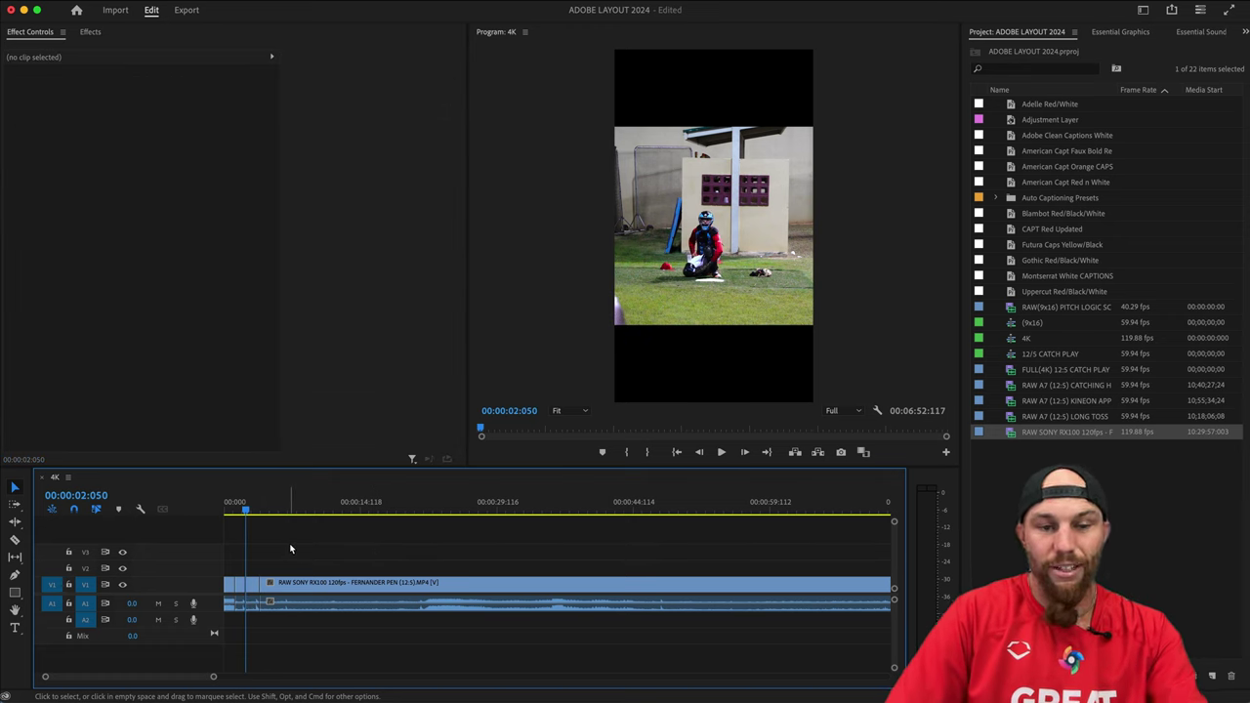
# Zoom the timeline in and step through the edit points to reach the second clip at 01:029.
pyautogui.press('=')
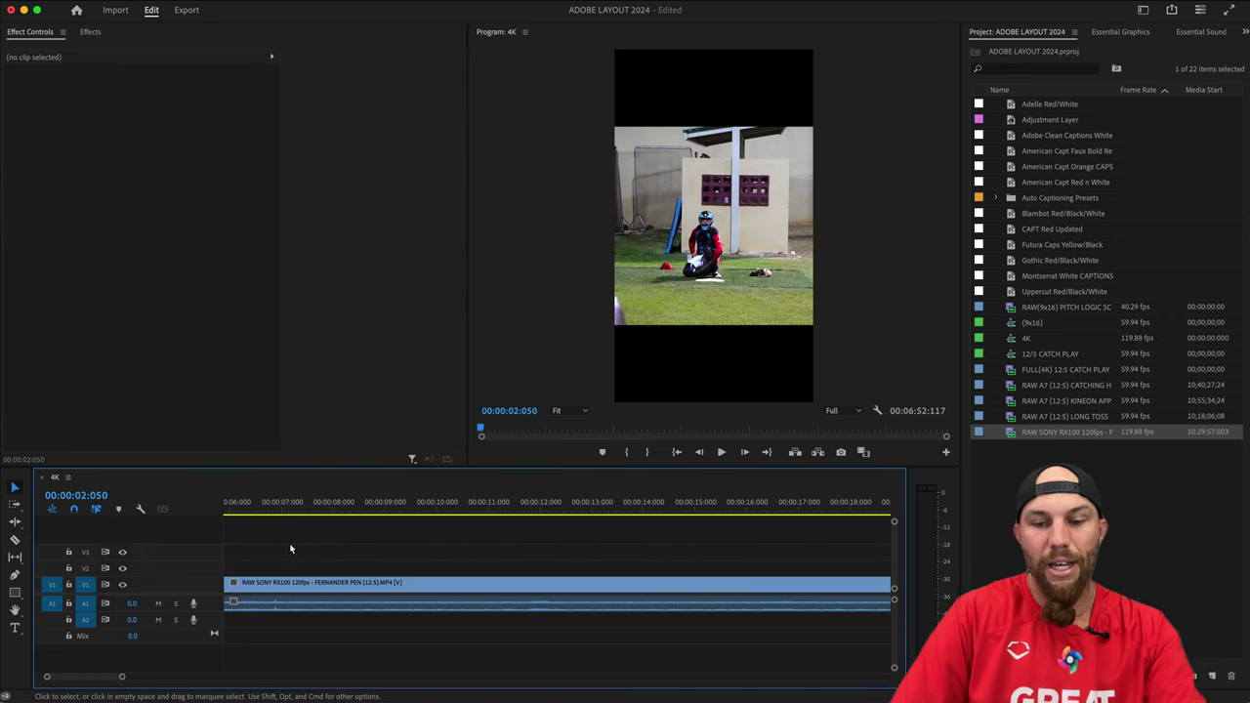
pyautogui.hscroll(-5, 292, 549)
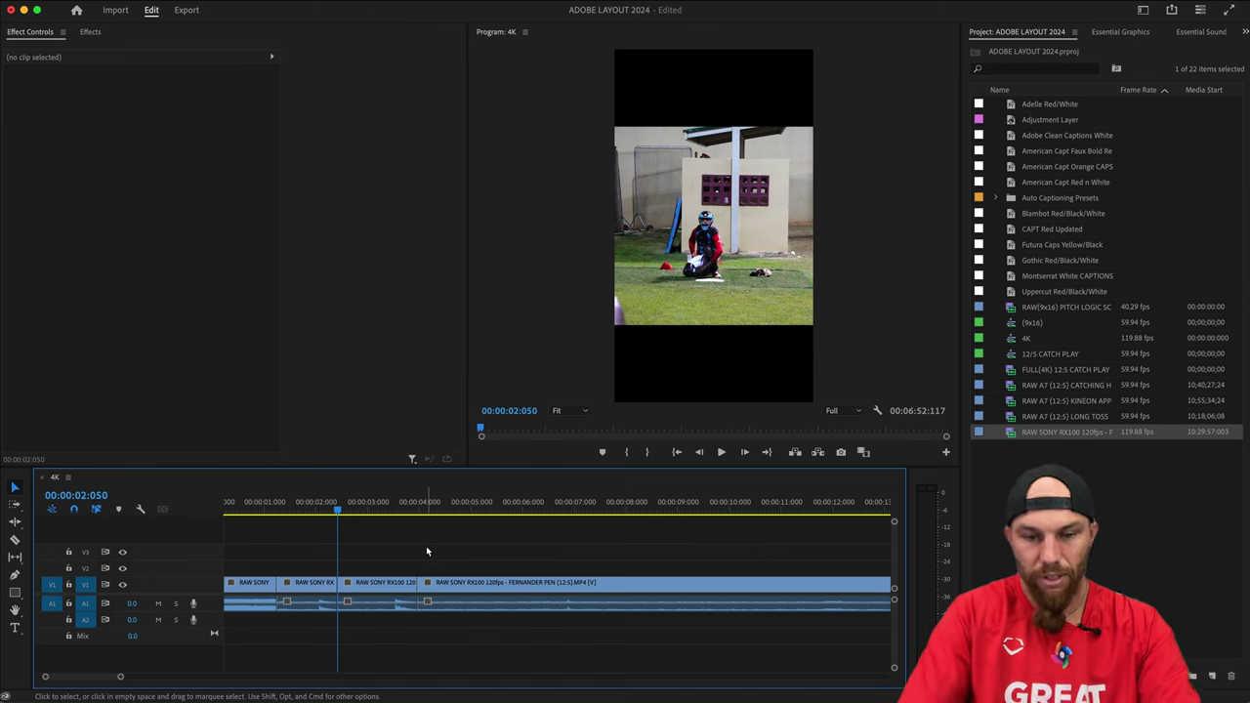
pyautogui.press('d')
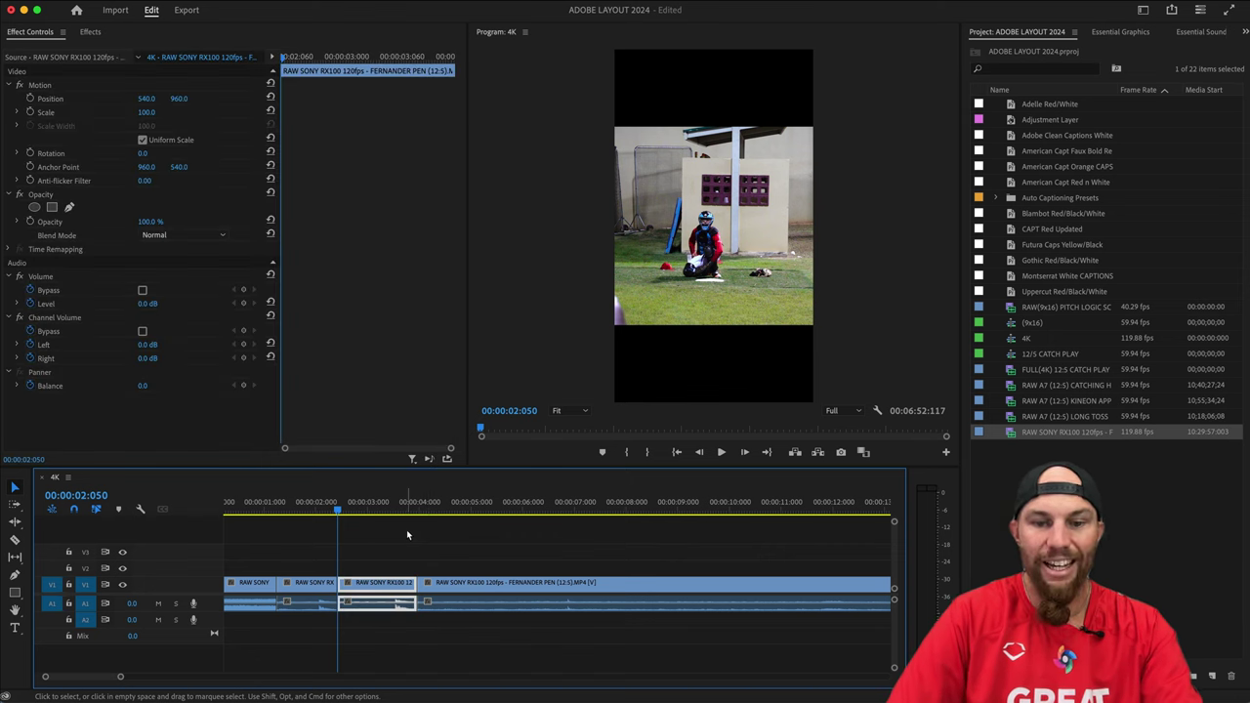
pyautogui.press('Down')
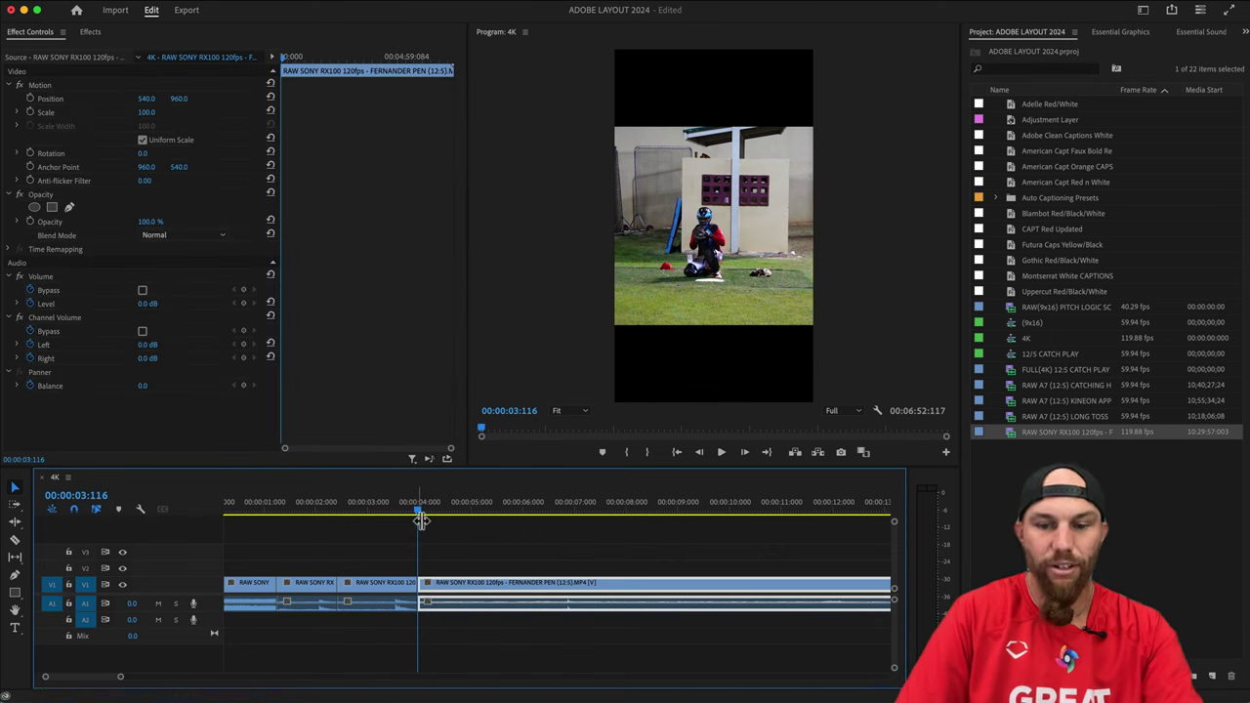
pyautogui.press('Up')
pyautogui.press('Home')
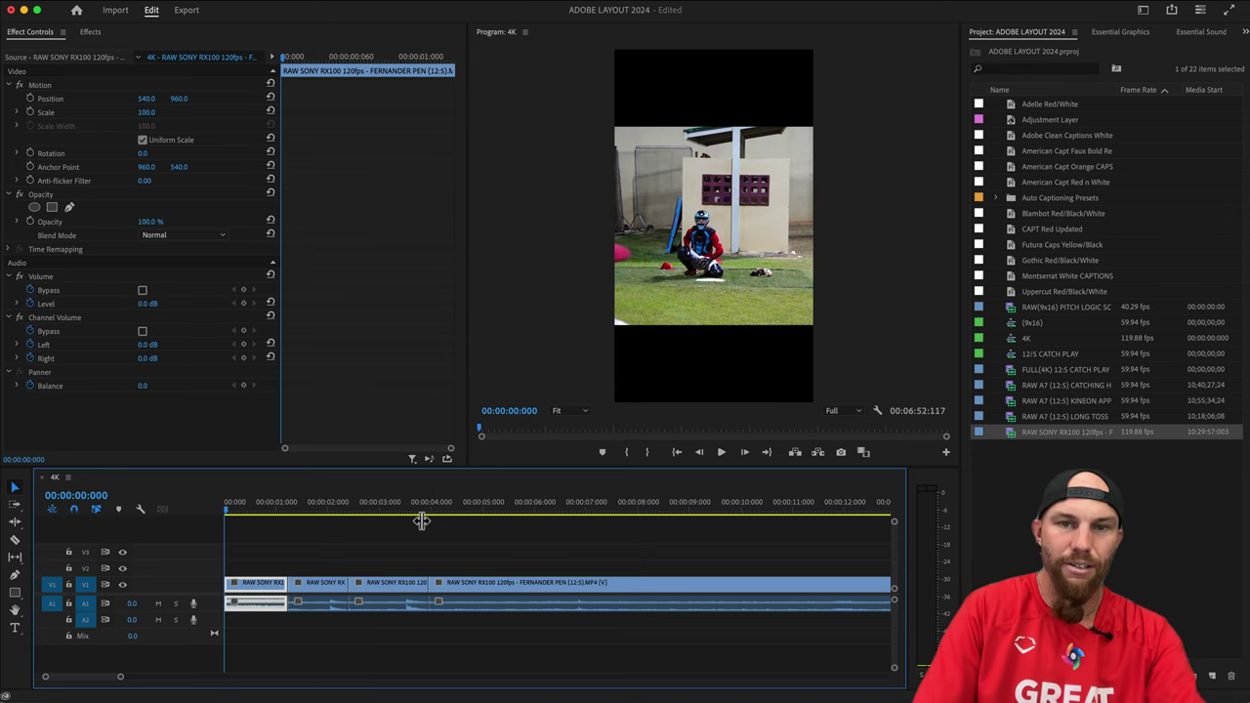
pyautogui.press('Down')
pyautogui.press('Down')
pyautogui.press('Down')
pyautogui.press('Up')
pyautogui.press('Up')
pyautogui.press('Up')
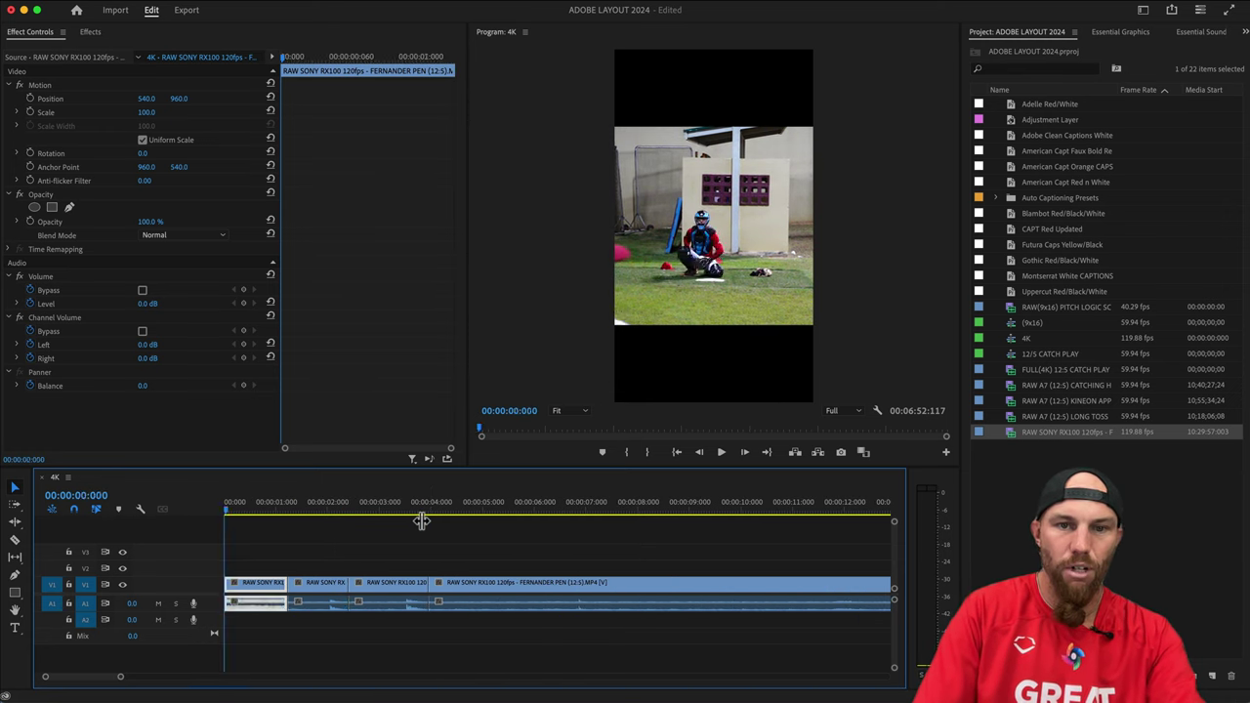
pyautogui.press('Down')
pyautogui.press('Down')
pyautogui.press('Down')
pyautogui.press('Up')
pyautogui.press('Up')
pyautogui.press('Up')
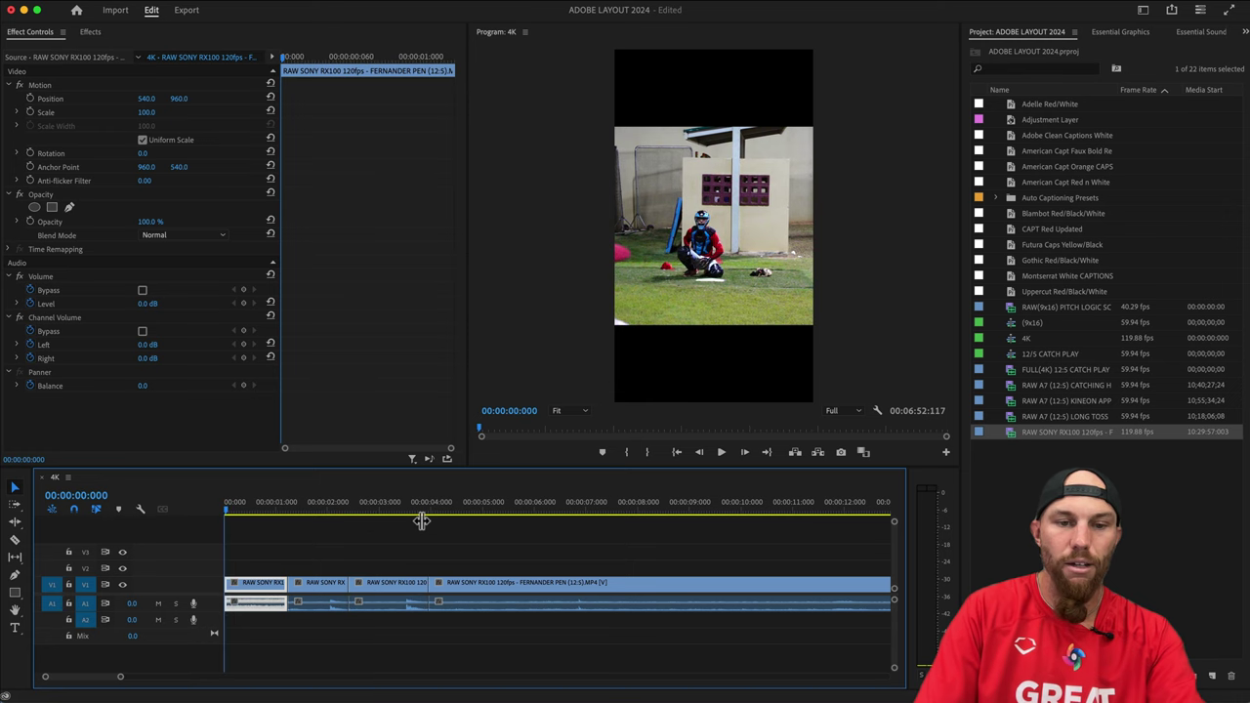
pyautogui.press('Down')
pyautogui.press('Down')
pyautogui.press('Down')
pyautogui.press('Up')
pyautogui.press('Up')
pyautogui.press('Up')
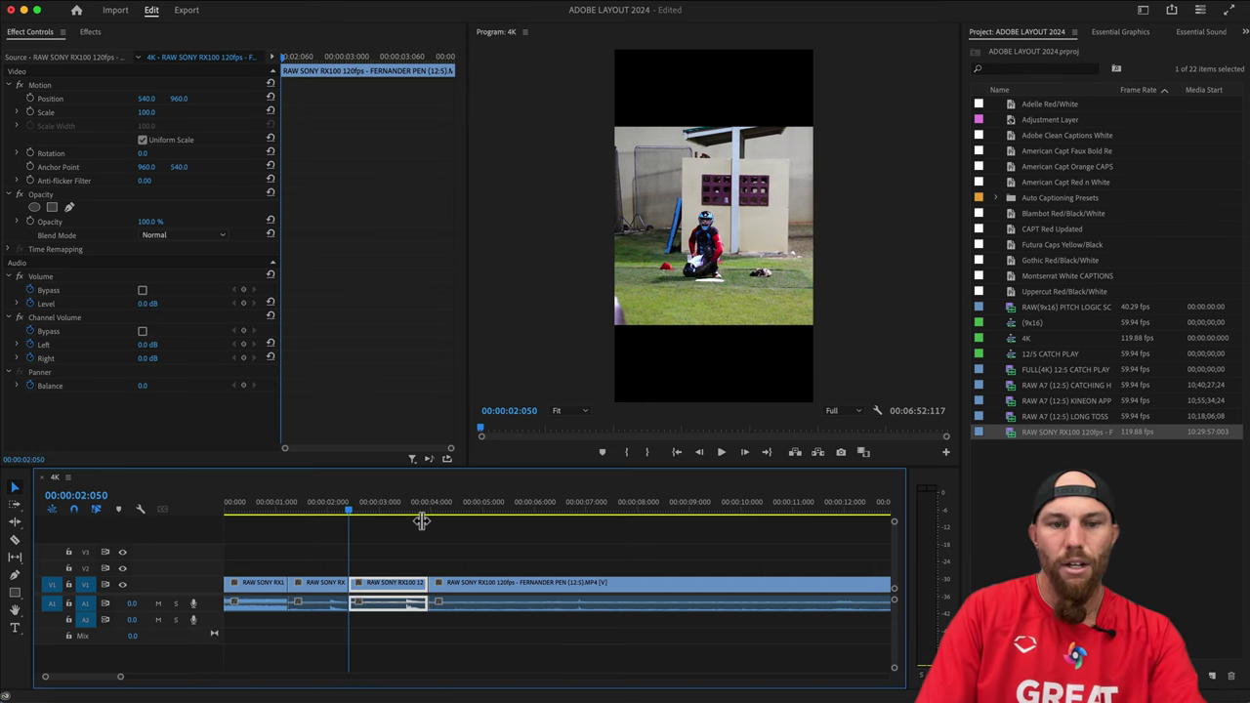
pyautogui.press('Down')
pyautogui.press('Down')
pyautogui.press('Down')
pyautogui.press('Up')
pyautogui.press('Up')
pyautogui.press('Up')
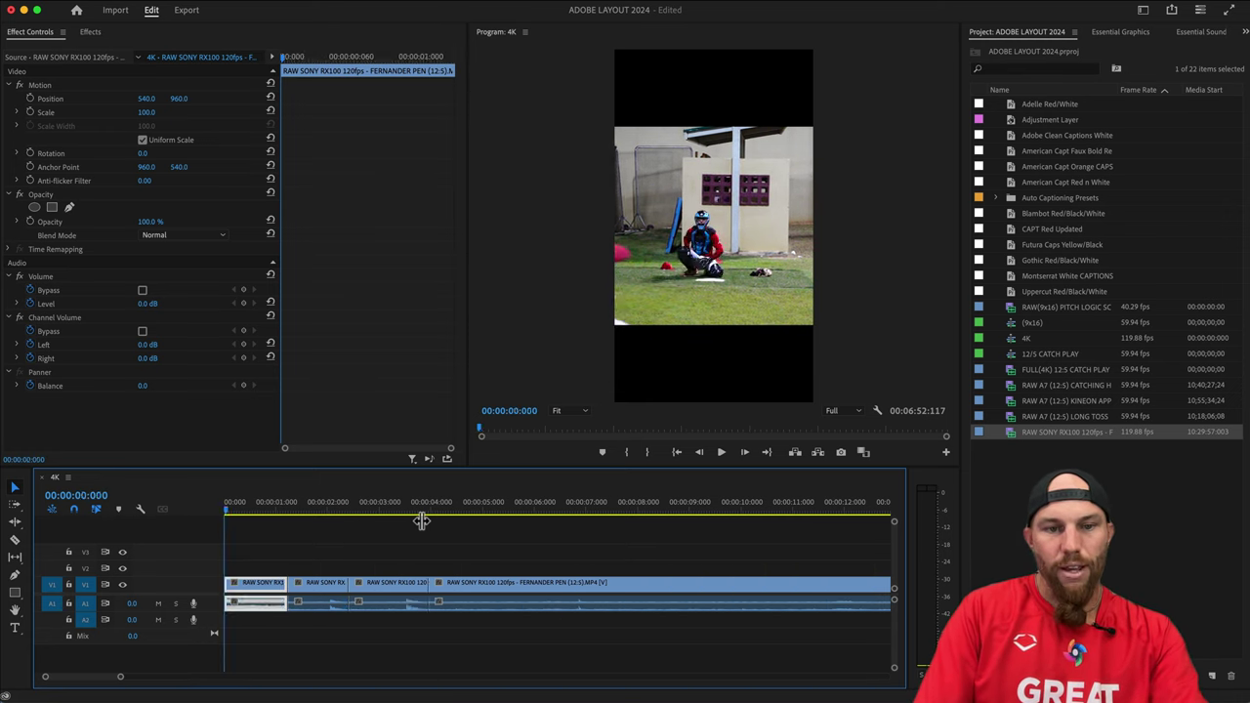
pyautogui.press('Down')
pyautogui.press('Down')
pyautogui.press('Down')
pyautogui.press('Up')
pyautogui.press('Up')
pyautogui.press('Up')
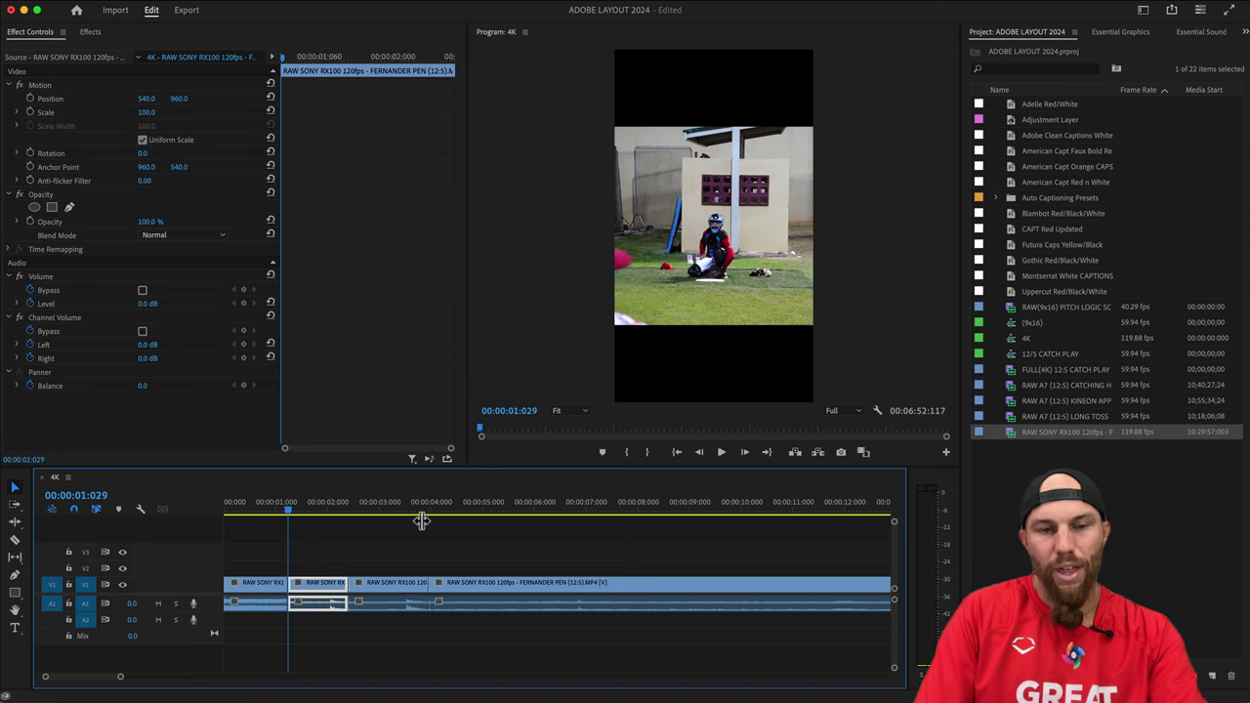
pyautogui.press('Down')
pyautogui.press('Down')
pyautogui.press('Down')
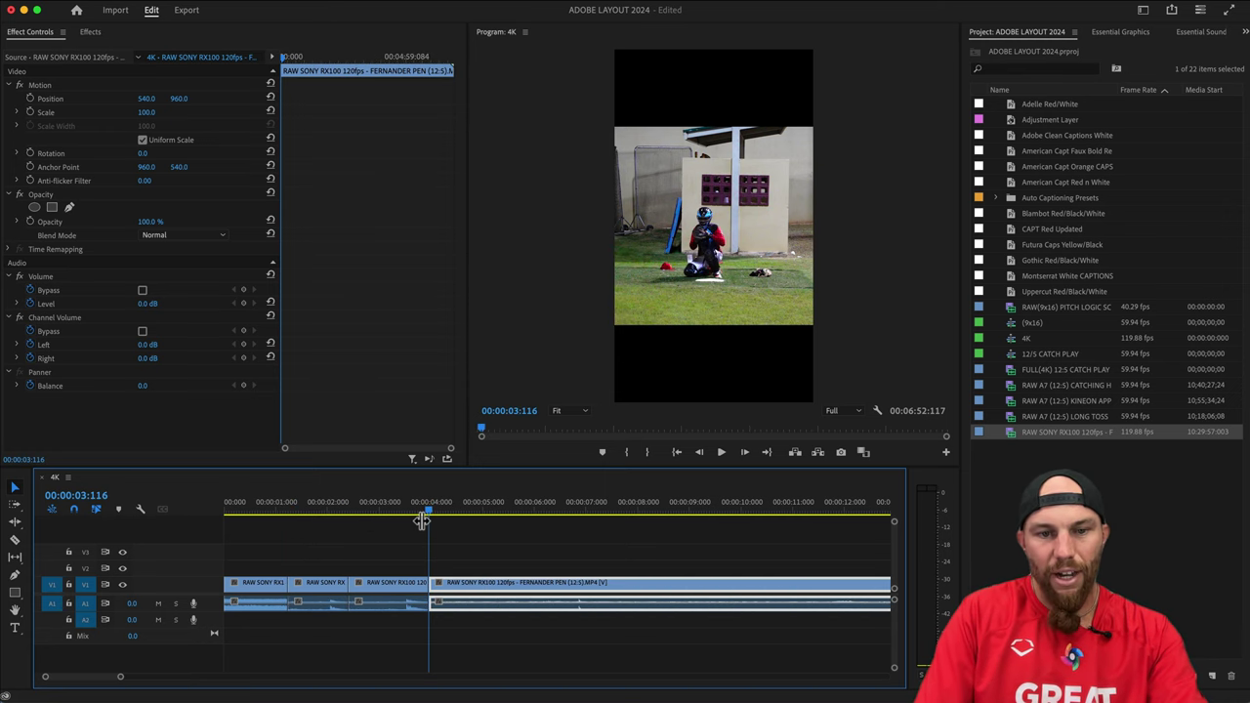
pyautogui.press('Up')
pyautogui.press('Up')
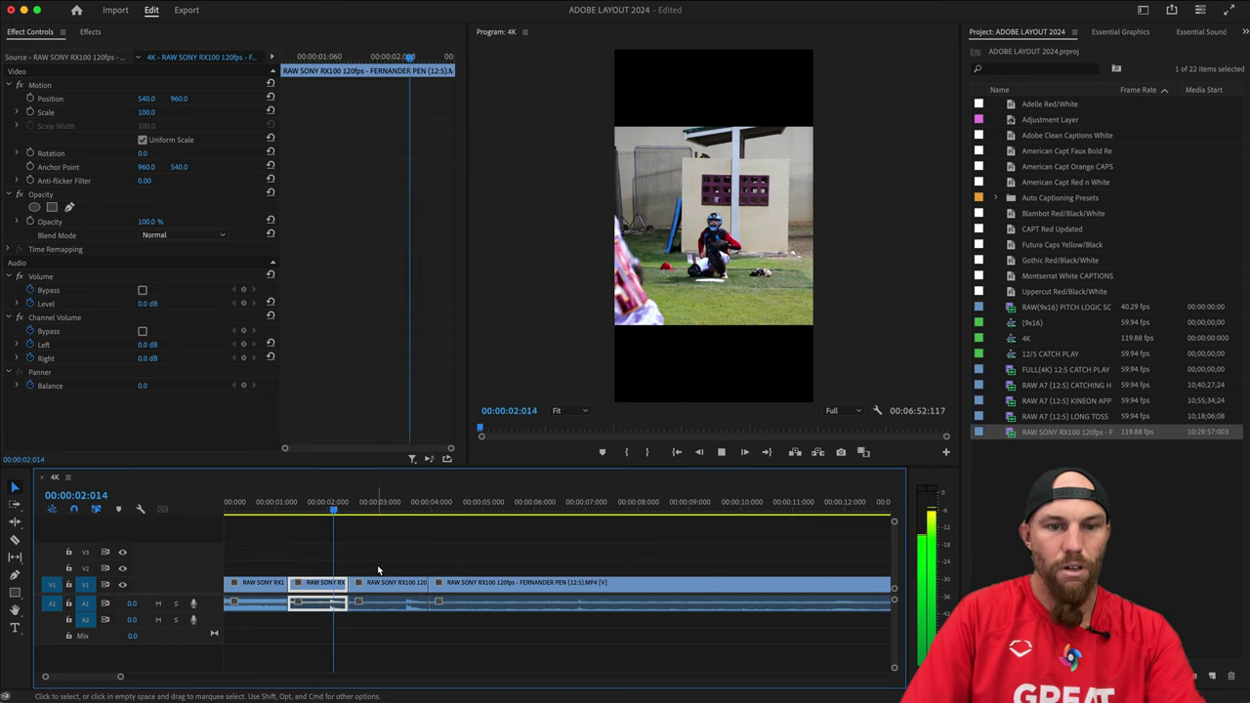
# Preview the short second clip from 01:029 to 02:020 and select it.
pyautogui.press('space')
pyautogui.press('Up')
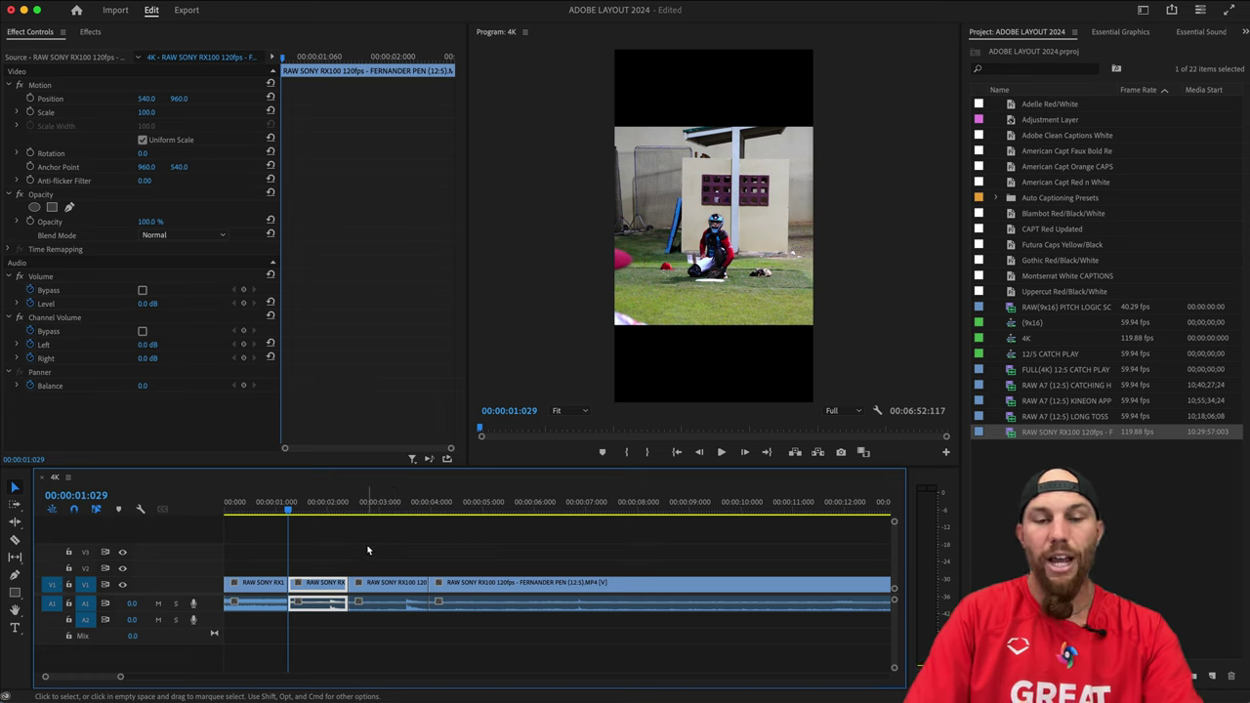
pyautogui.press('space')
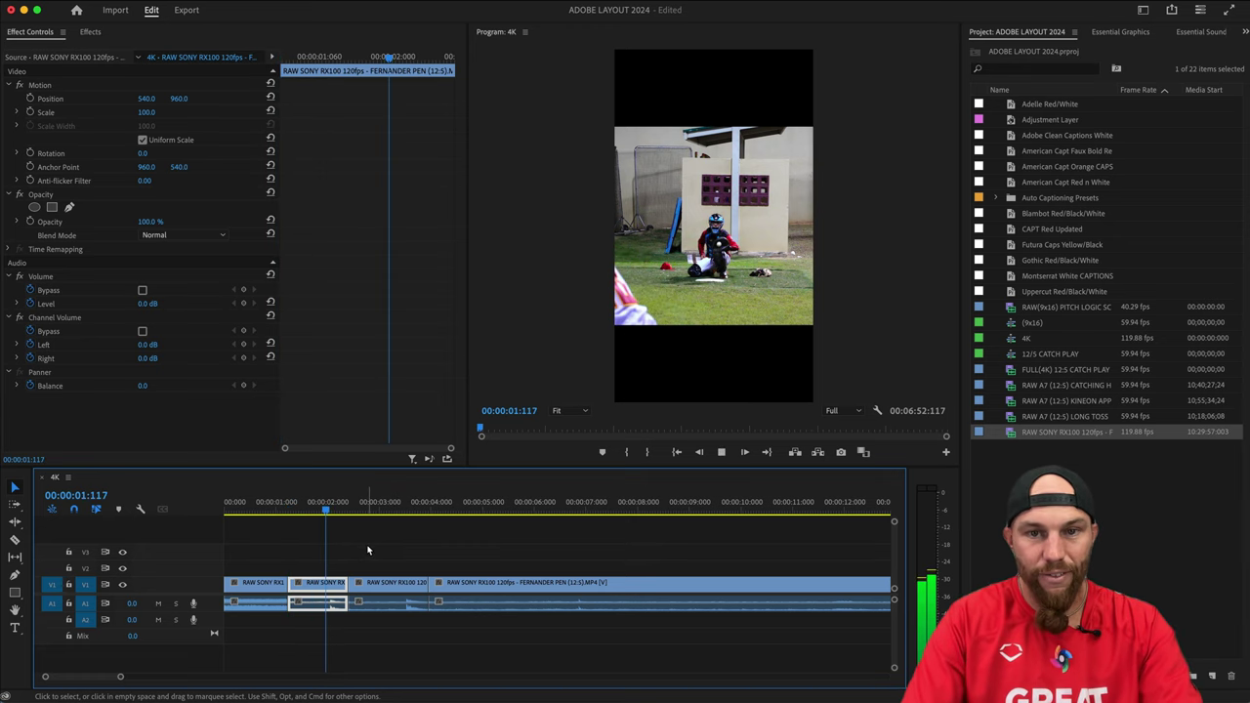
pyautogui.press('space')
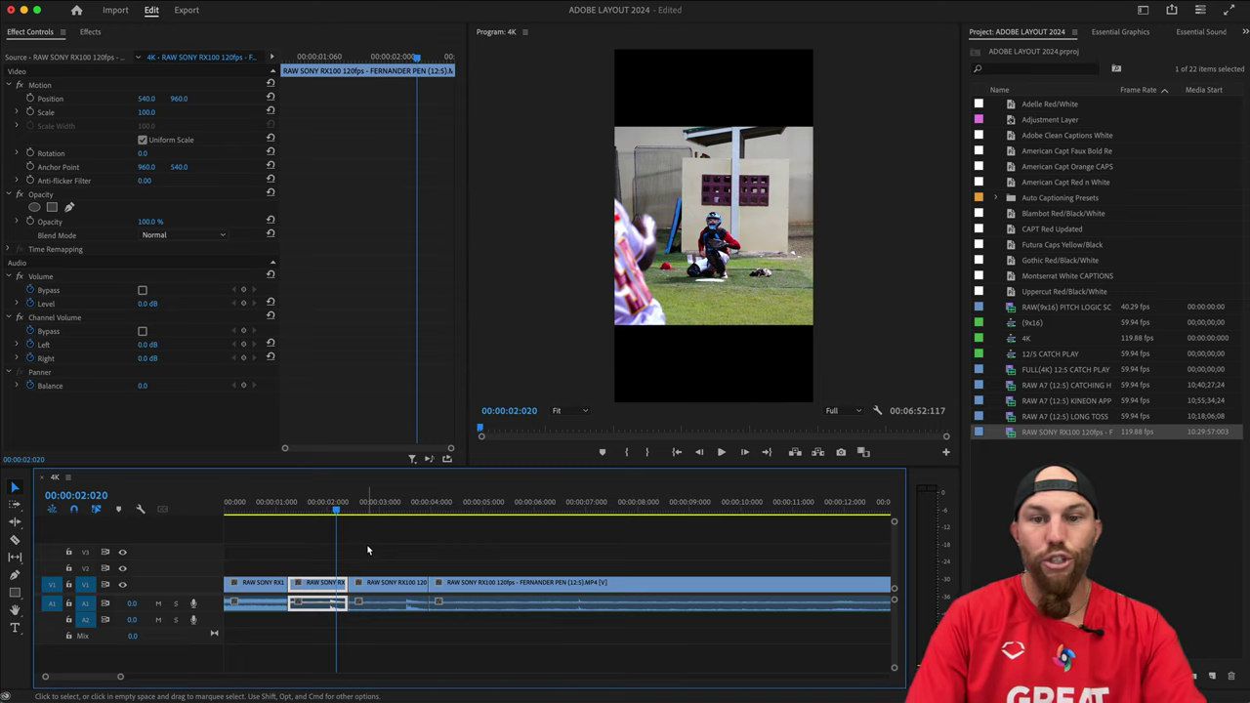
pyautogui.click(367, 550)
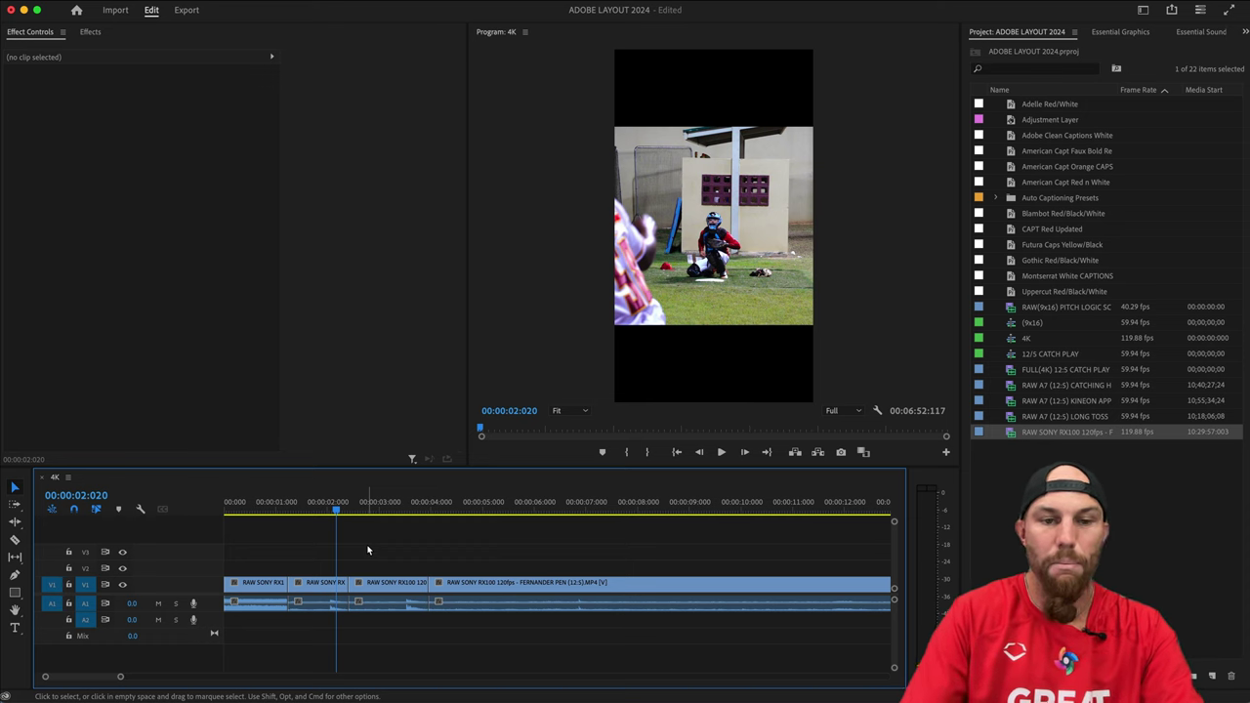
pyautogui.press('d')
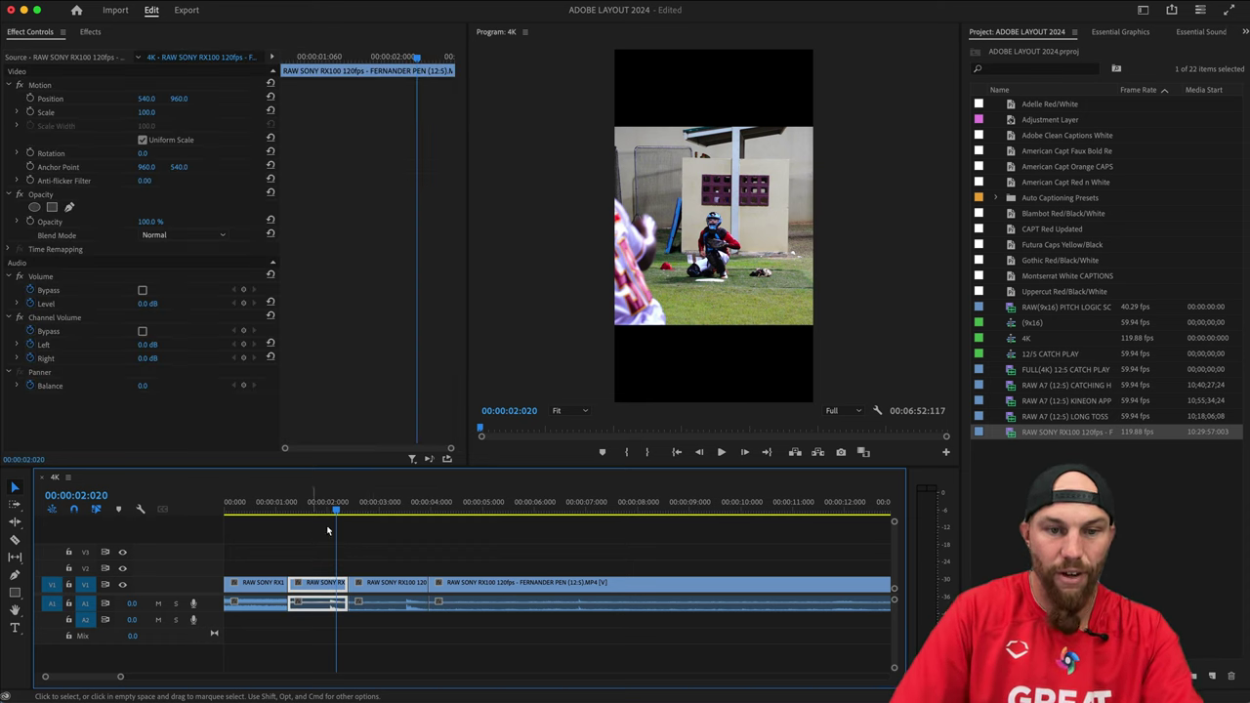
pyautogui.moveTo(334, 509); pyautogui.dragTo(310, 513)
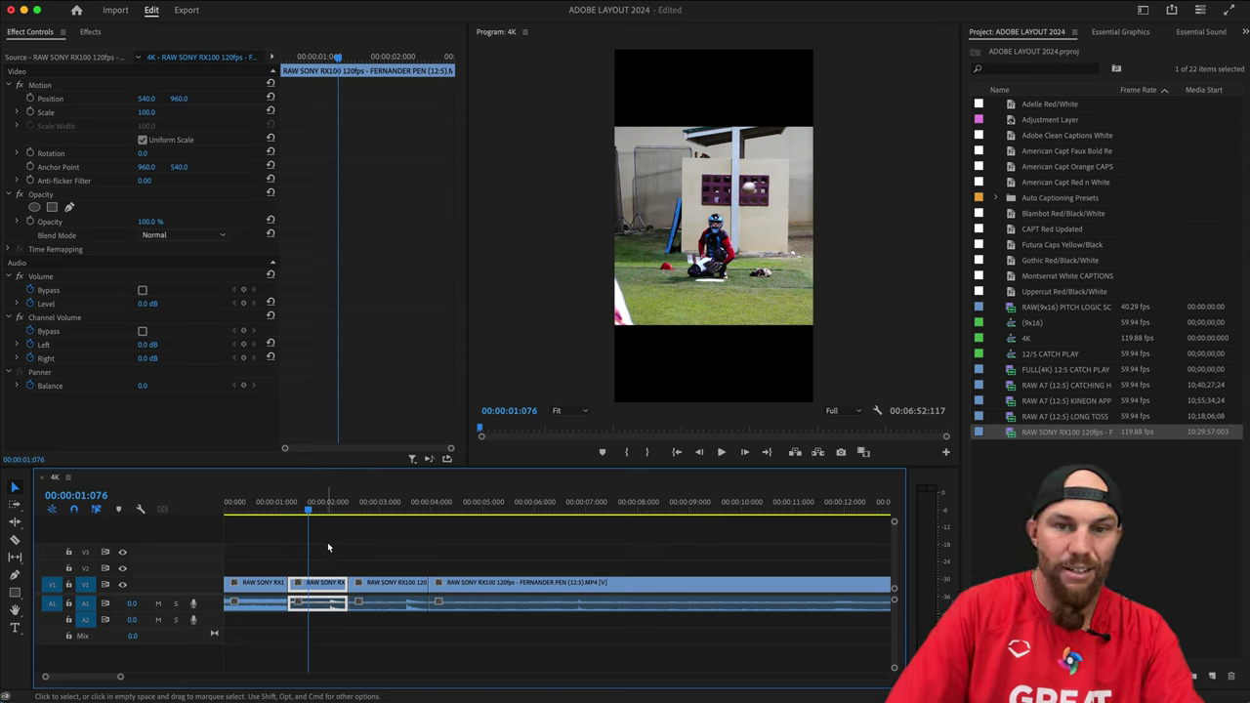
# Copy the short second clip, zoom out to the full sequence, and play from that clip.
pyautogui.rightClick(316, 591)
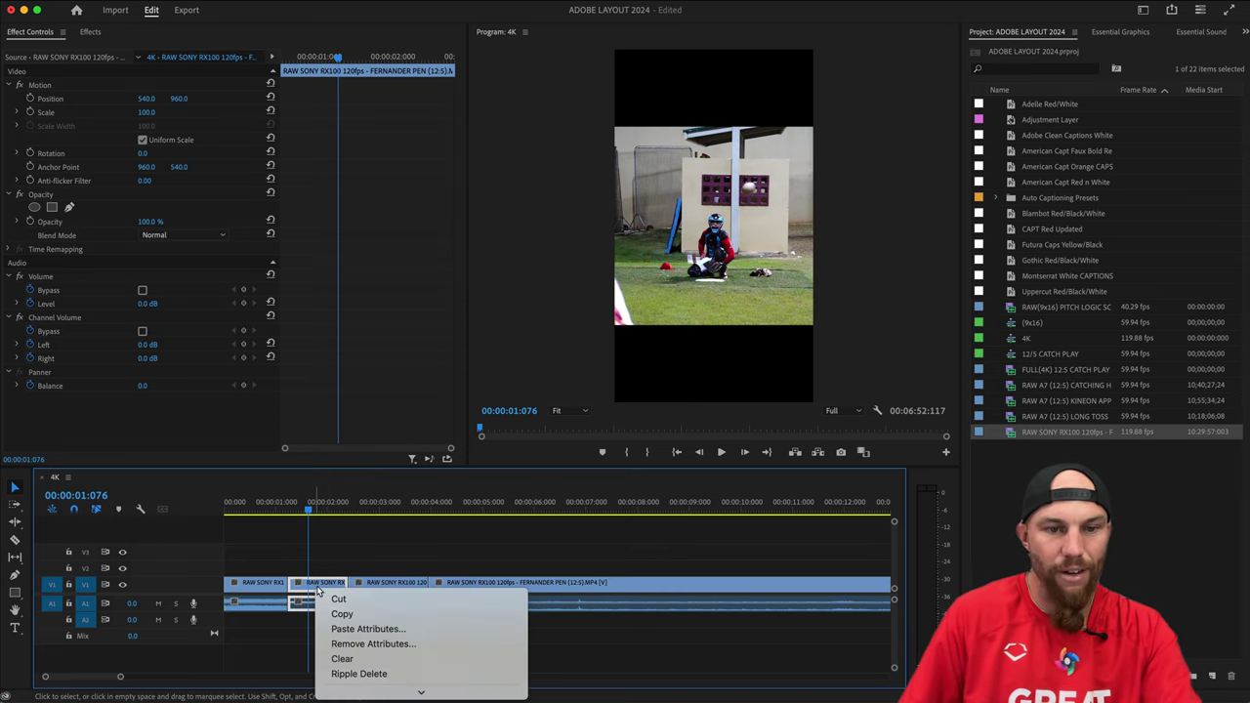
pyautogui.click(364, 614)
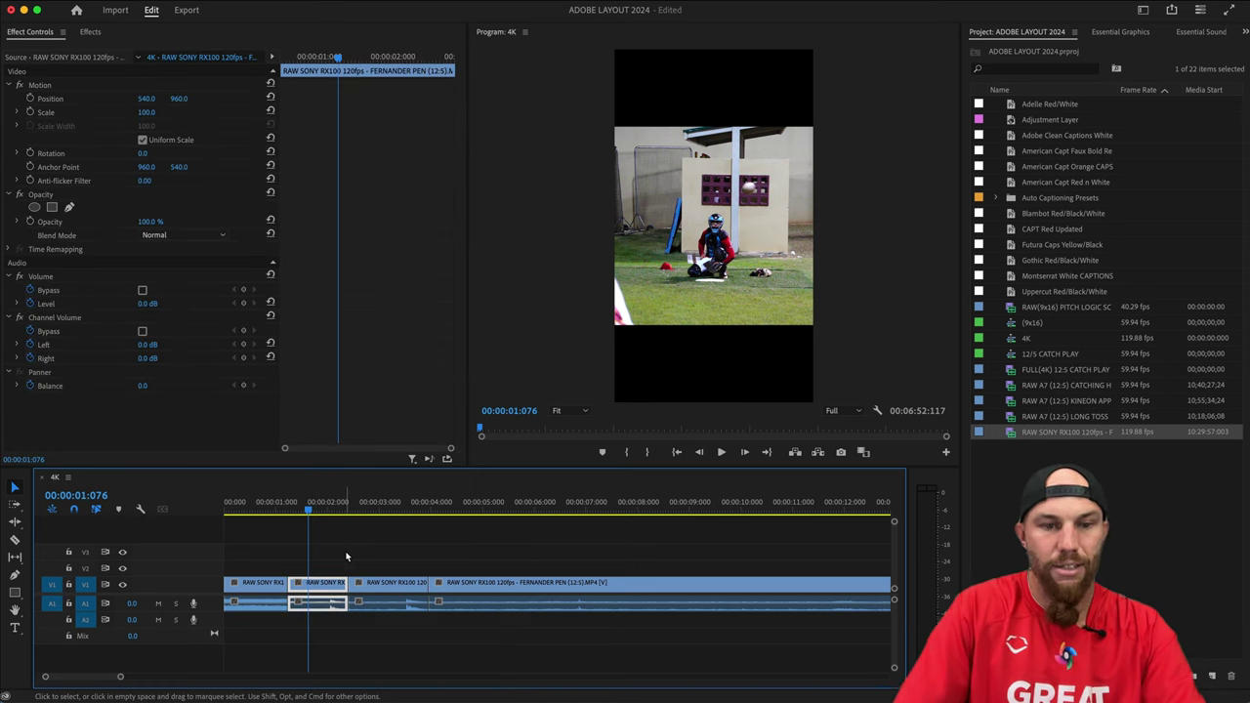
pyautogui.click(352, 551)
pyautogui.press('-')
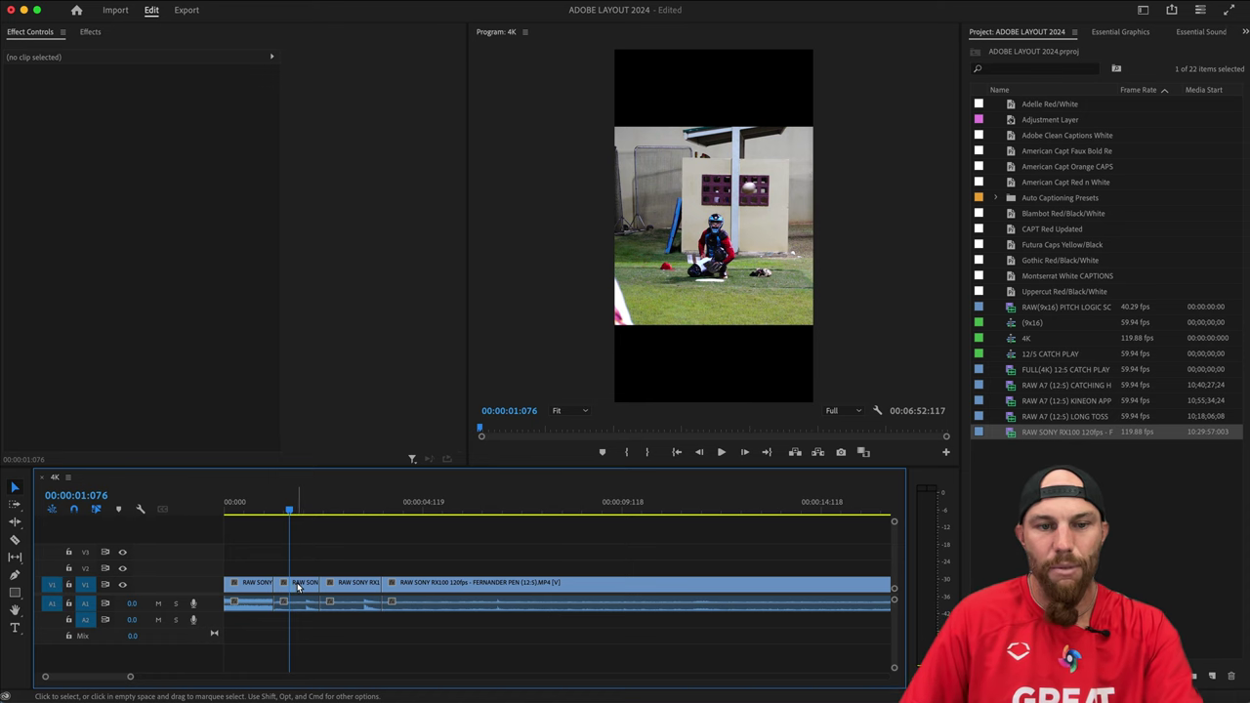
pyautogui.click(300, 586)
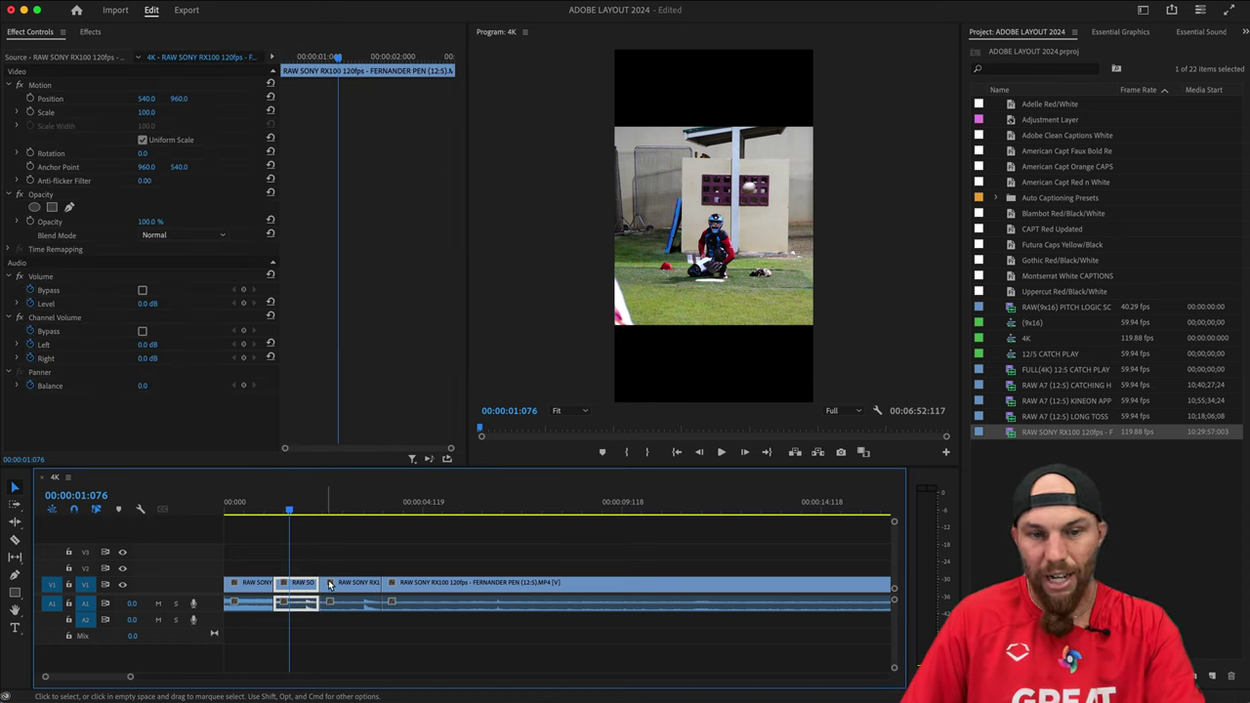
pyautogui.press('space')
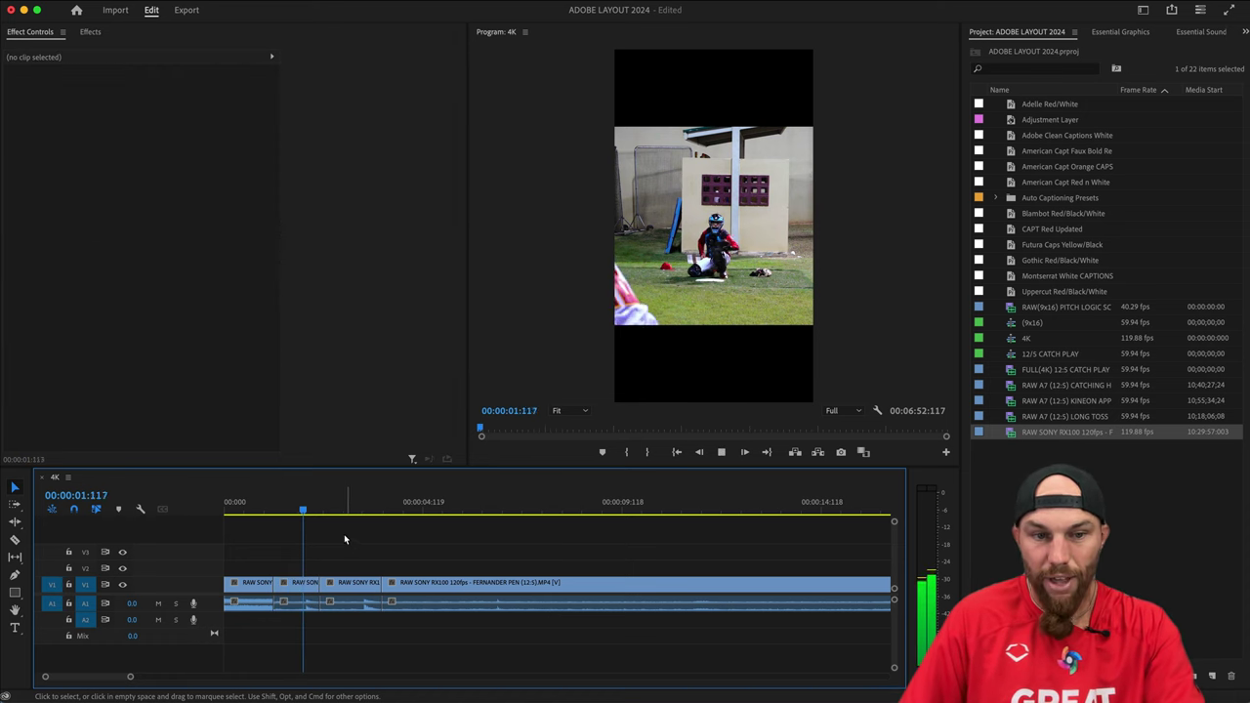
pyautogui.press('space')
pyautogui.press('space')
pyautogui.press('space')
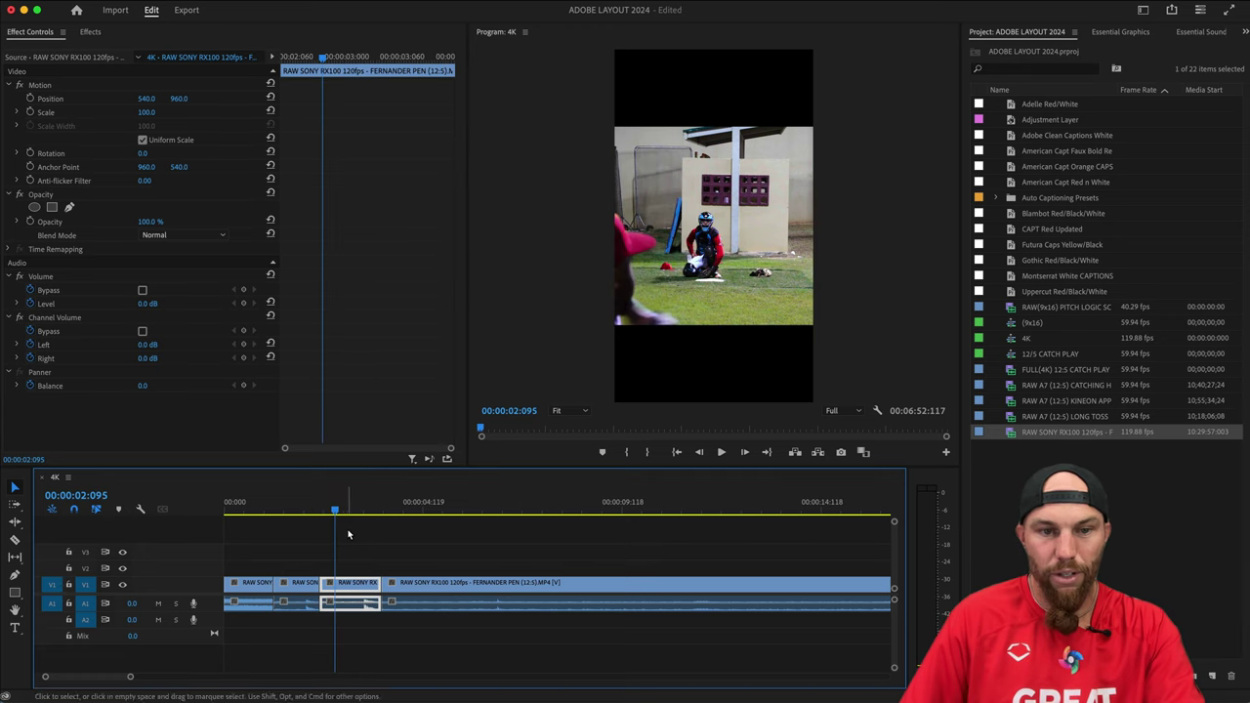
pyautogui.press('Up')
pyautogui.click(357, 544)
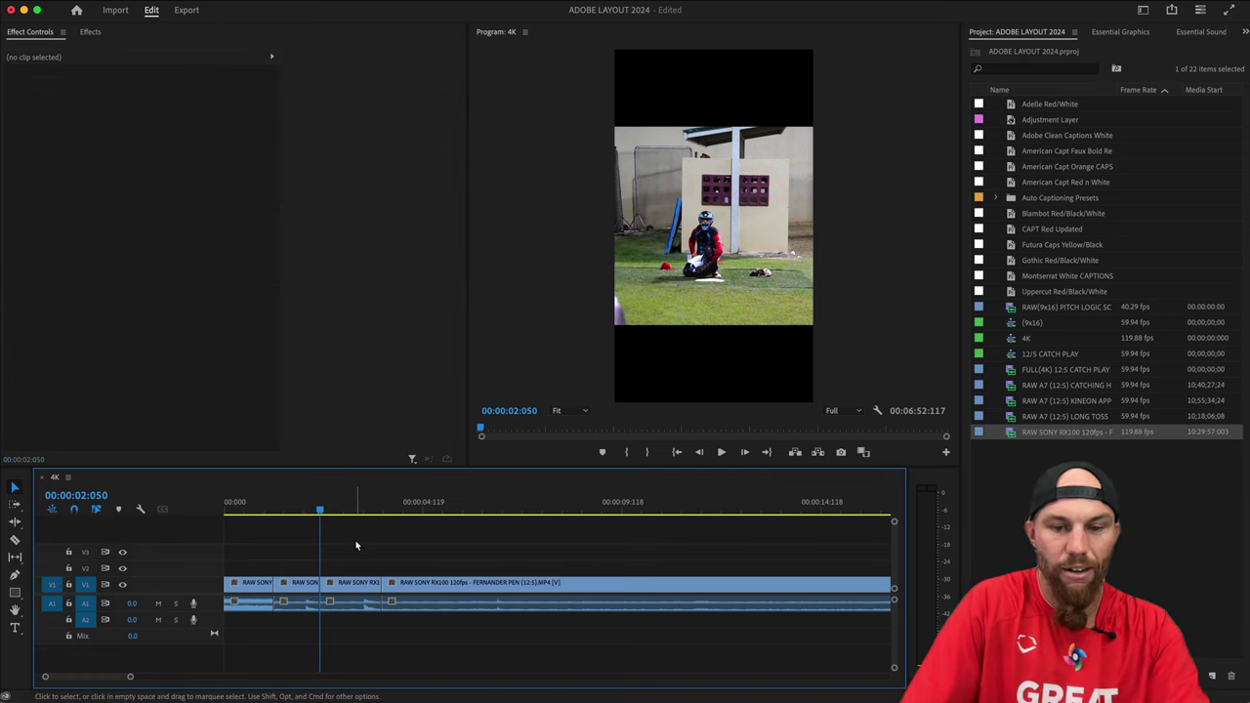
pyautogui.press('Down')
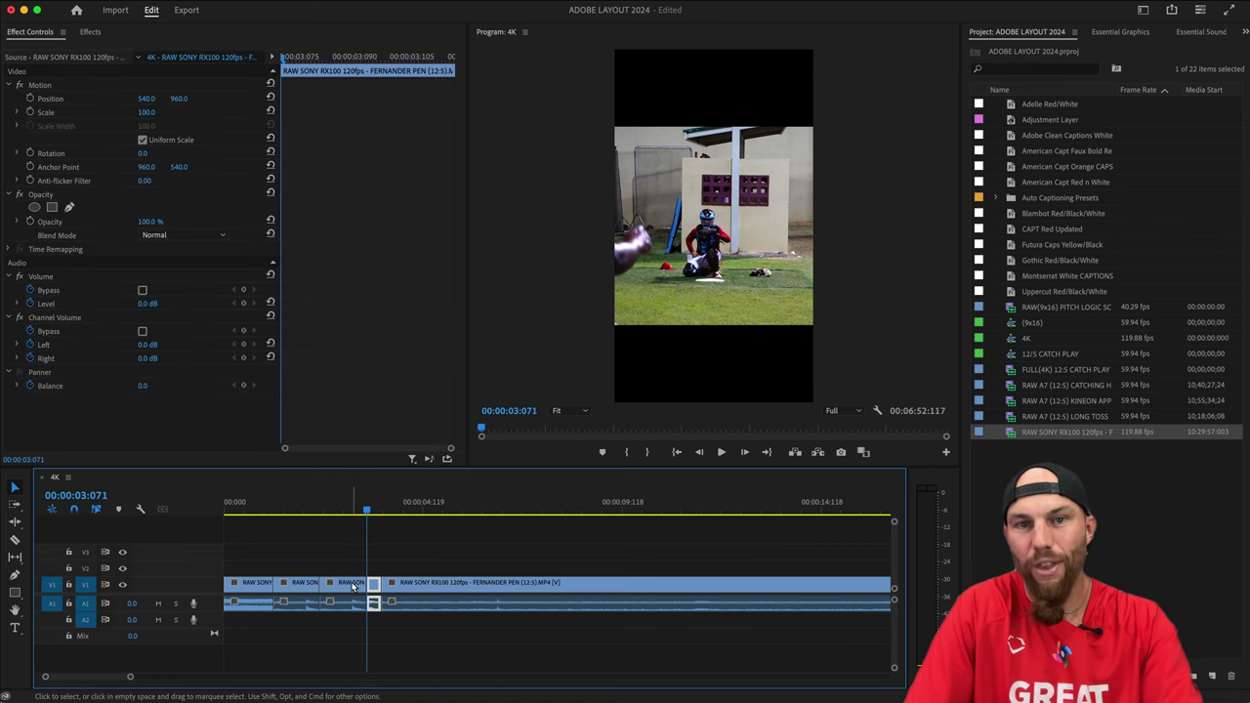
pyautogui.press('Up')
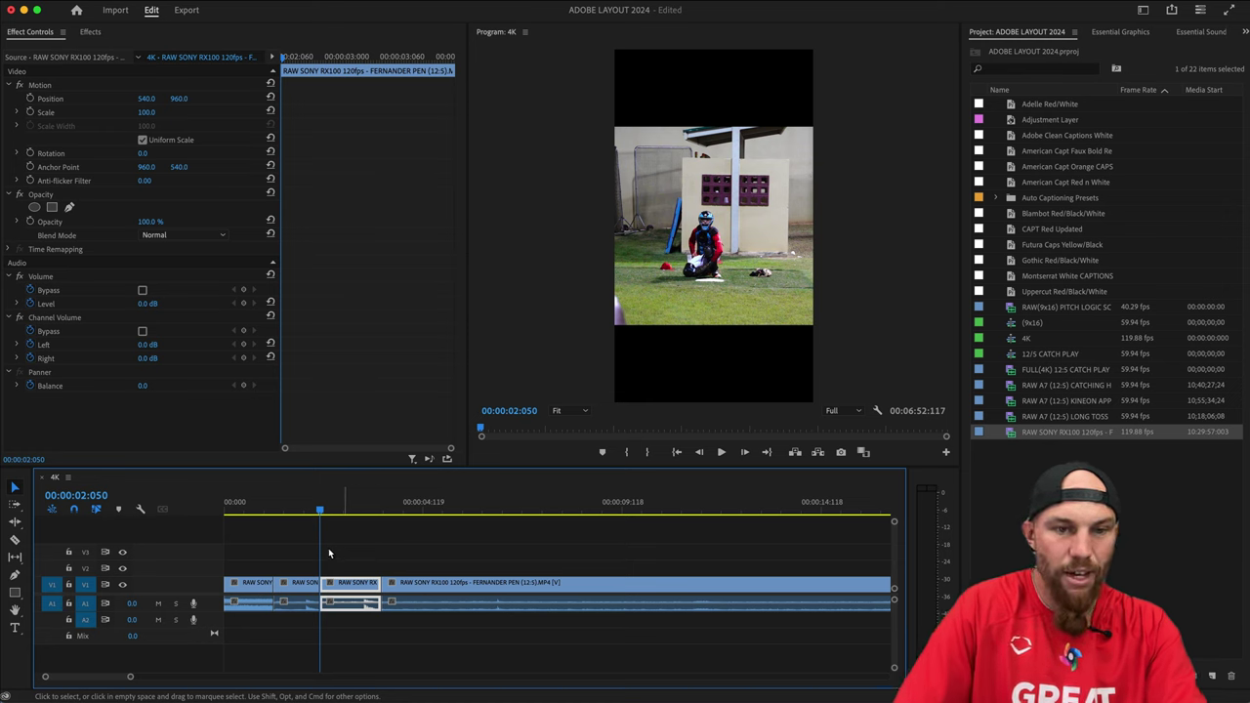
pyautogui.press('Up')
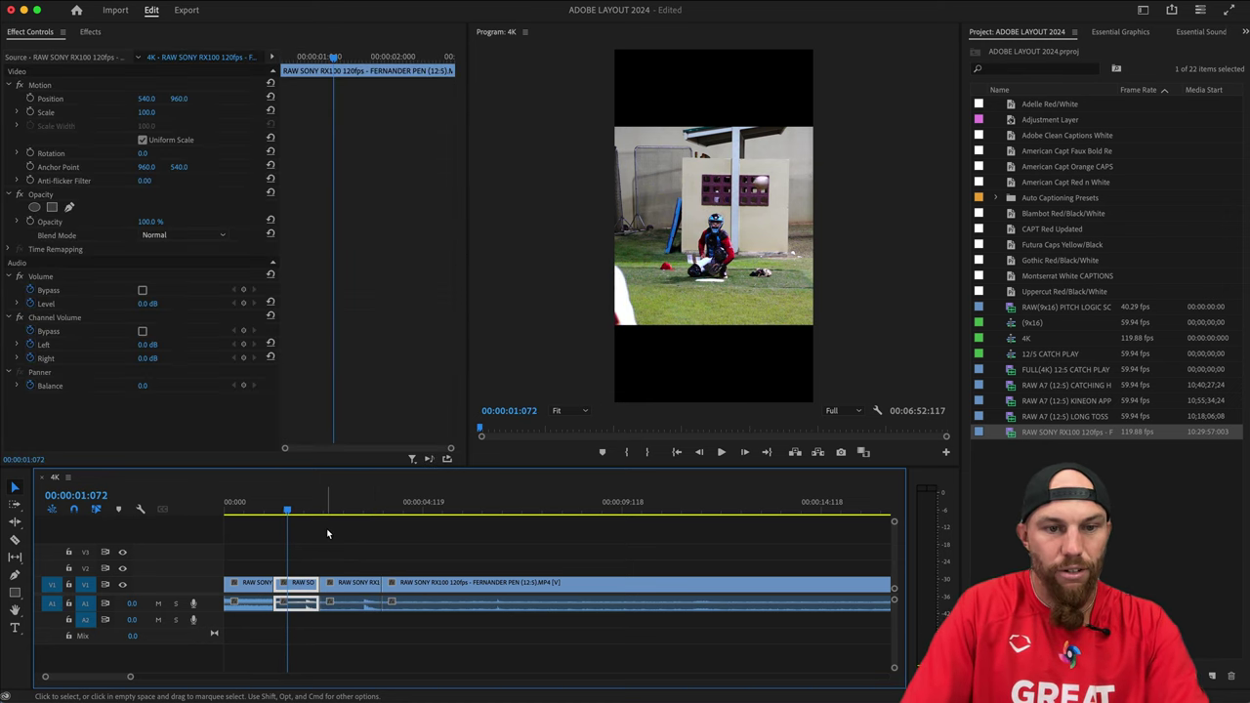
pyautogui.press('Down')
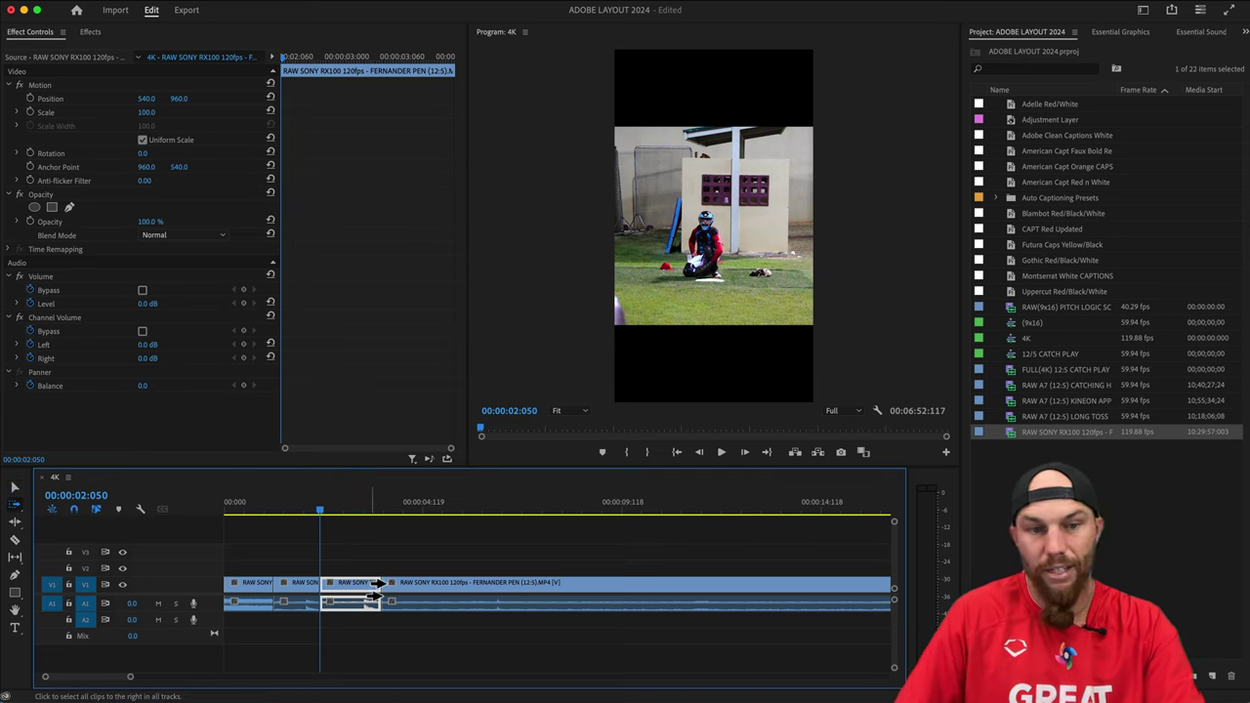
# Push the later clips right to open a gap, then paste the short clip at 02:050.
pyautogui.moveTo(354, 592); pyautogui.dragTo(537, 596)
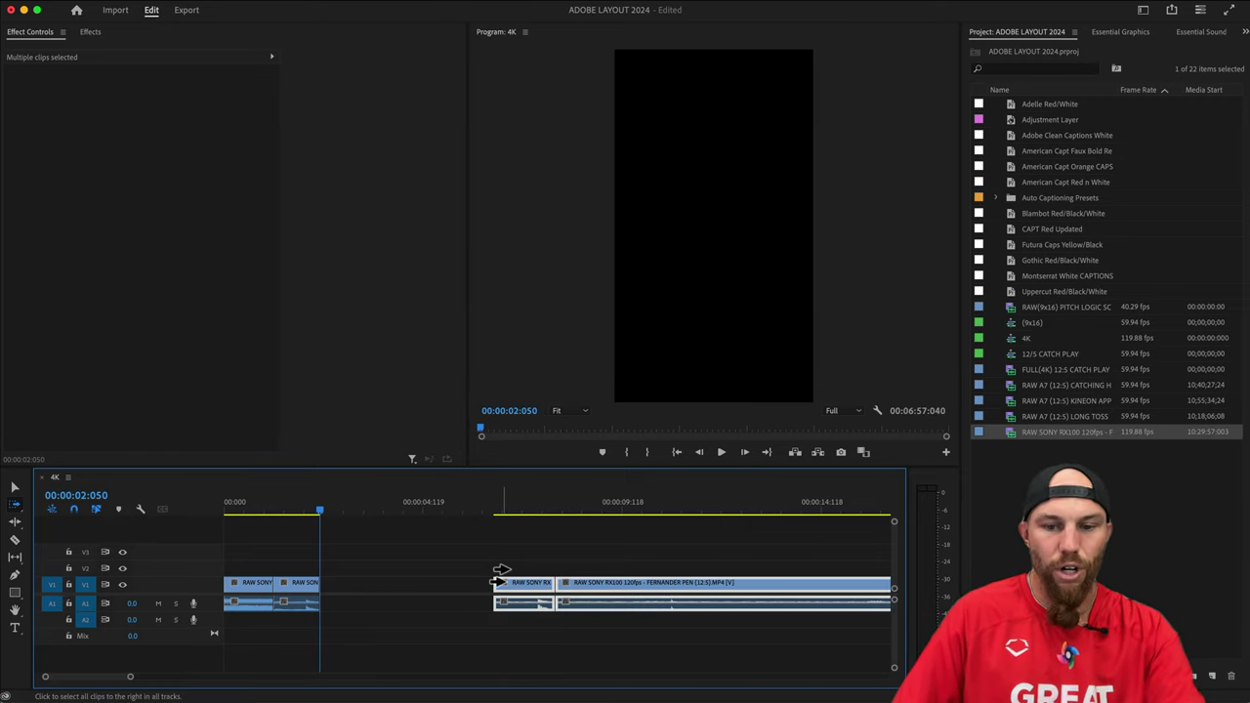
pyautogui.press('v')
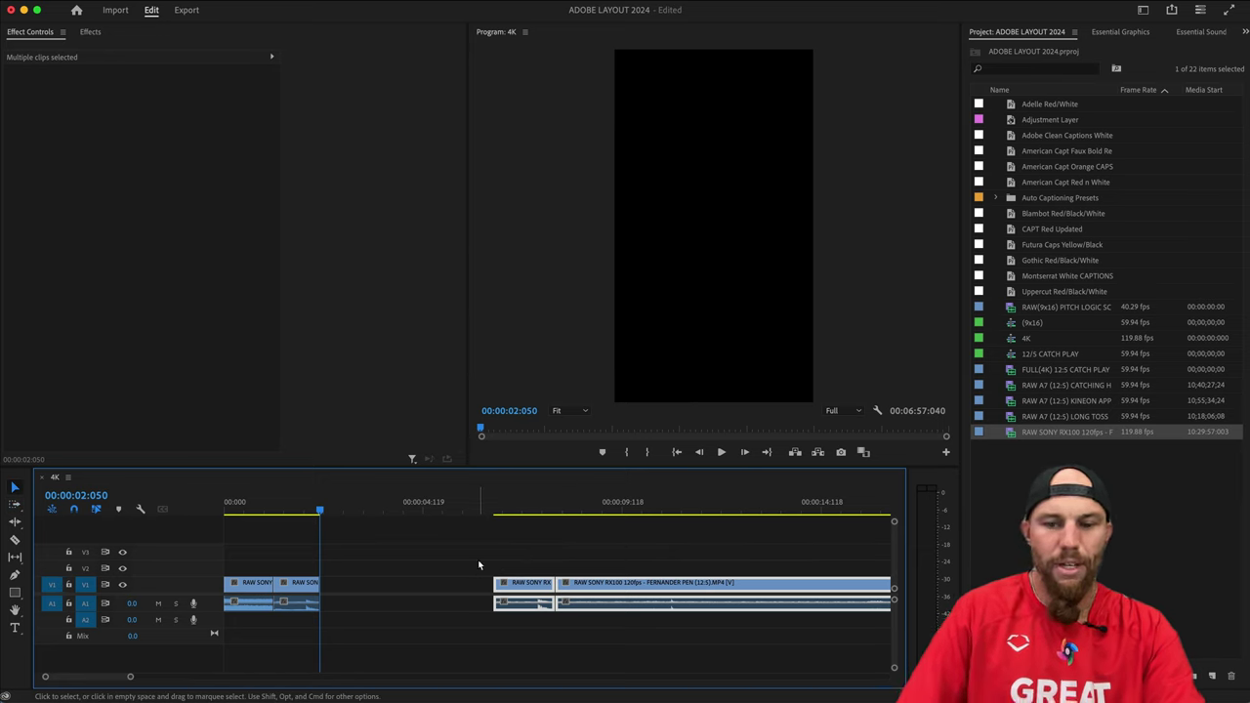
pyautogui.press('super+v')
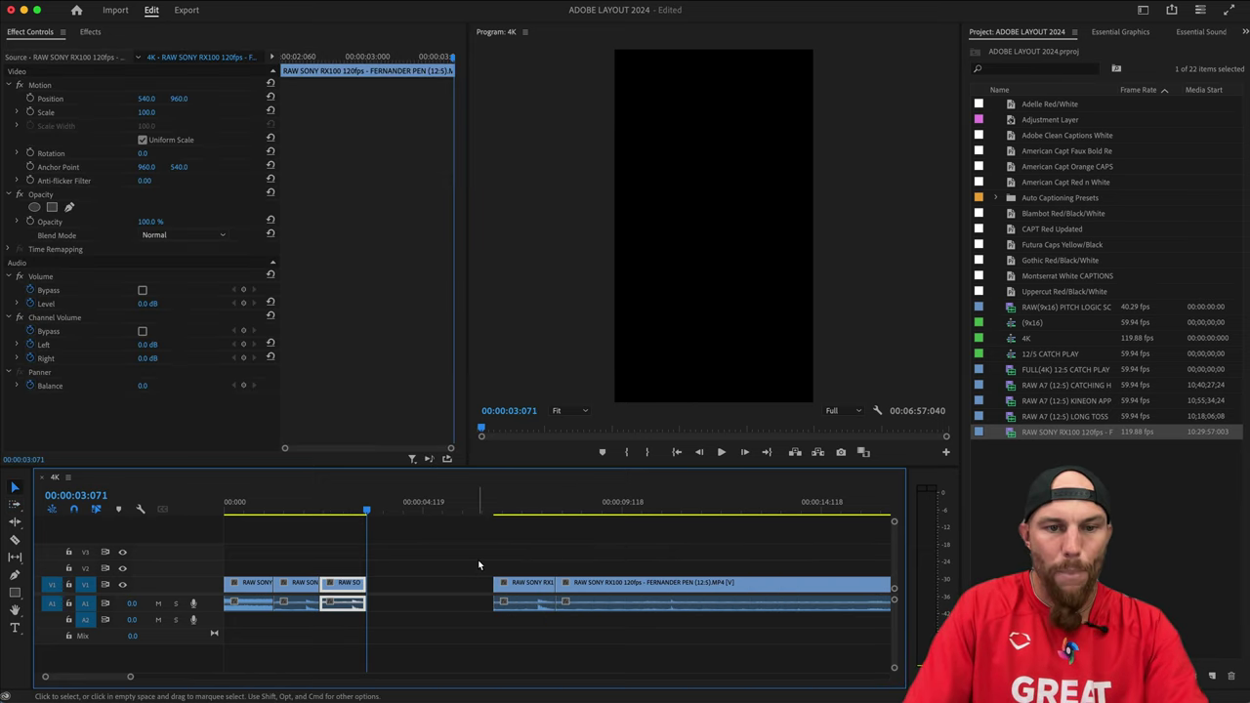
pyautogui.click(380, 562)
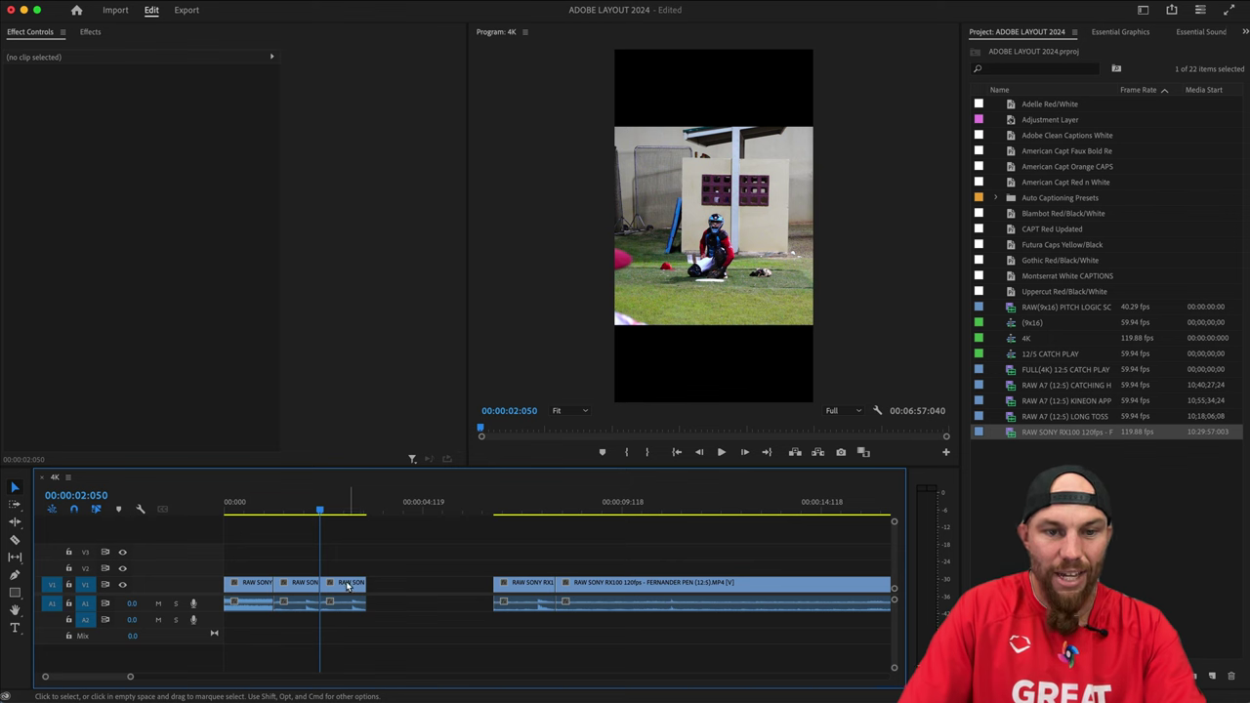
# Try Clip Speed/Duration and a Rate Stretch on the pasted clip, then undo the stretch.
pyautogui.click(306, 593)
pyautogui.click(353, 562)
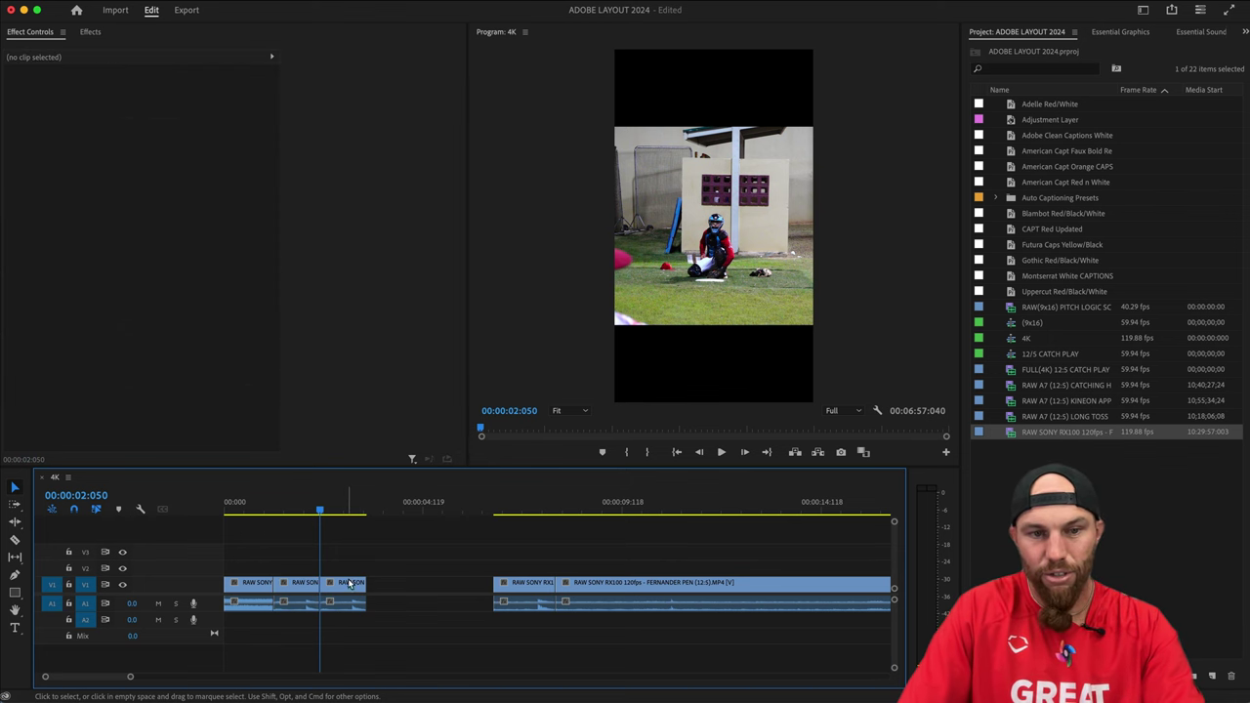
pyautogui.click(344, 592)
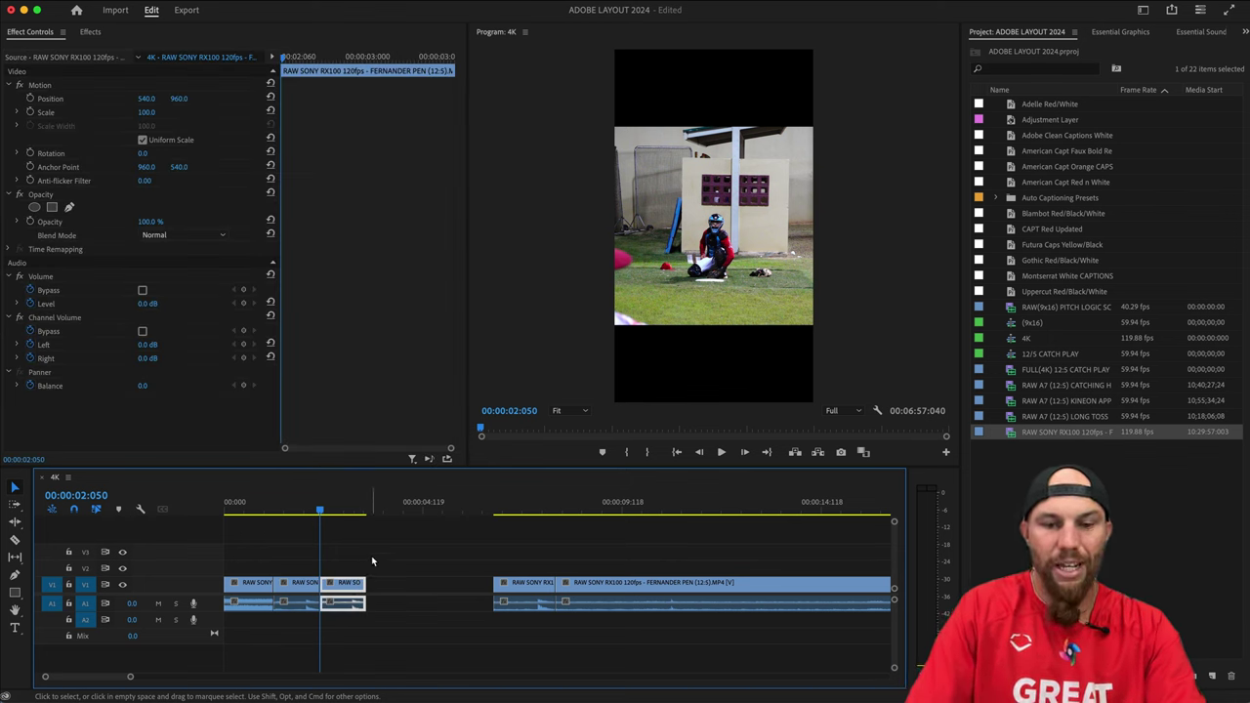
pyautogui.press('super+r')
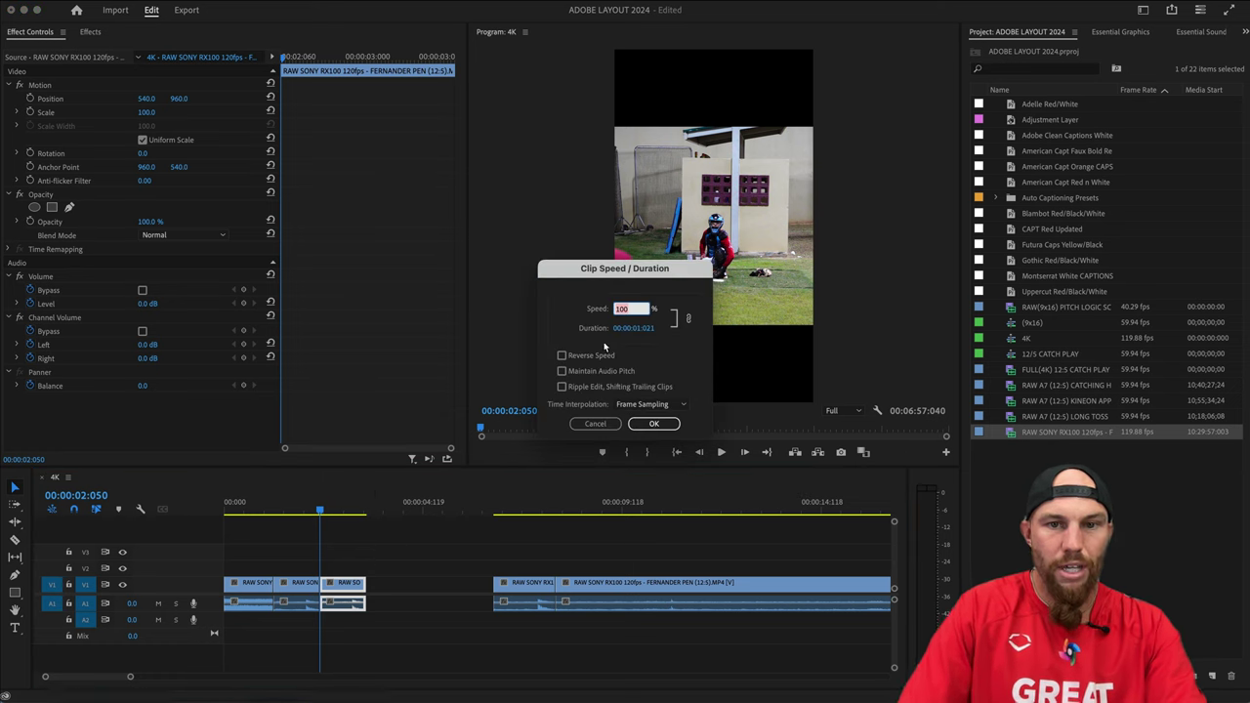
pyautogui.click(594, 422)
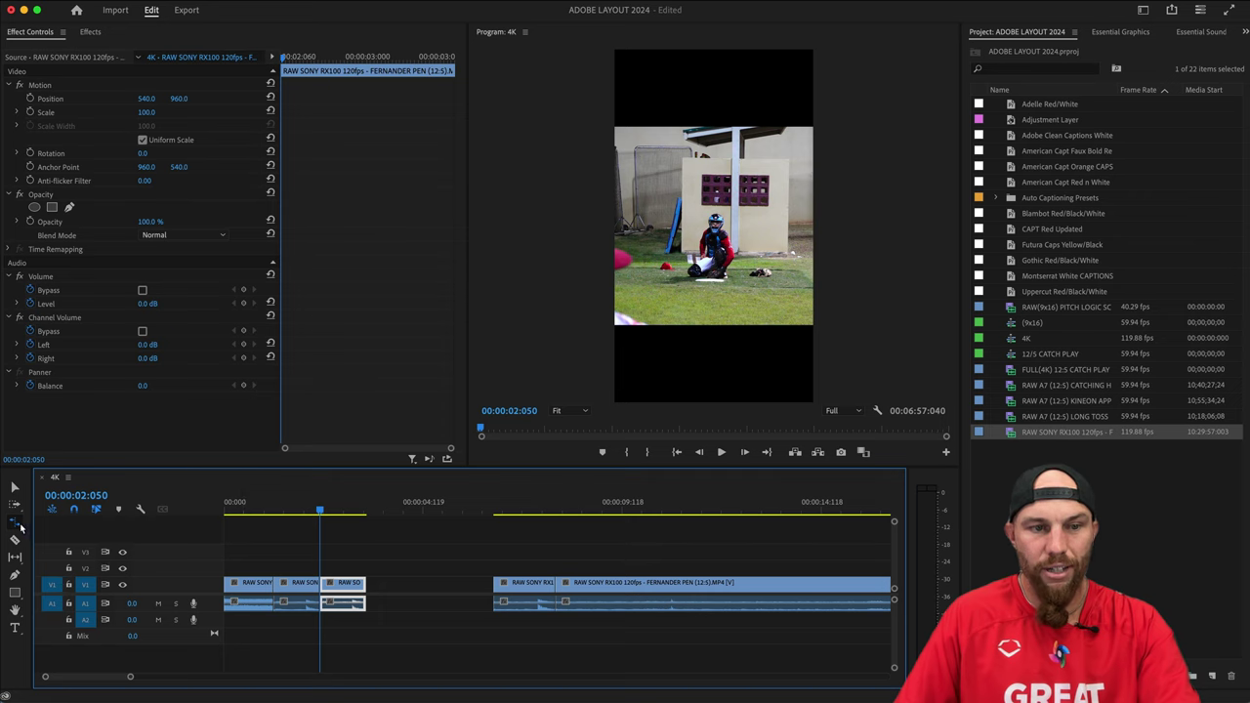
pyautogui.click(15, 523)
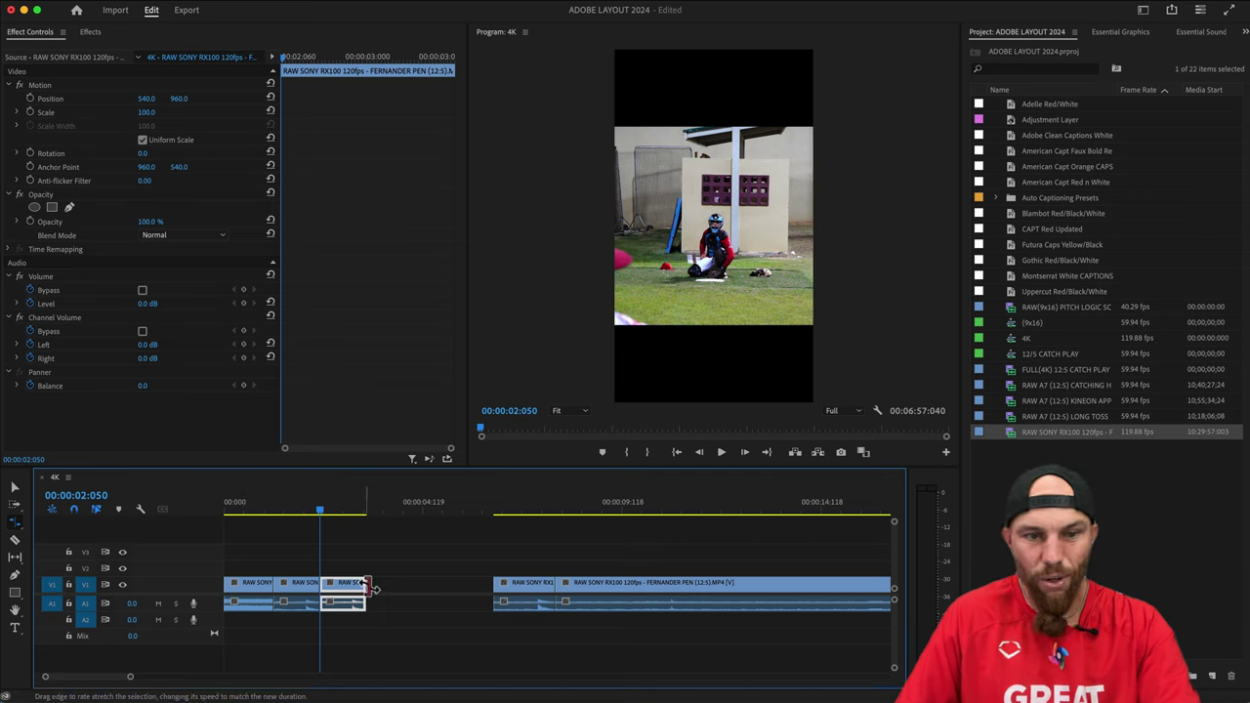
pyautogui.moveTo(359, 585); pyautogui.dragTo(498, 587)
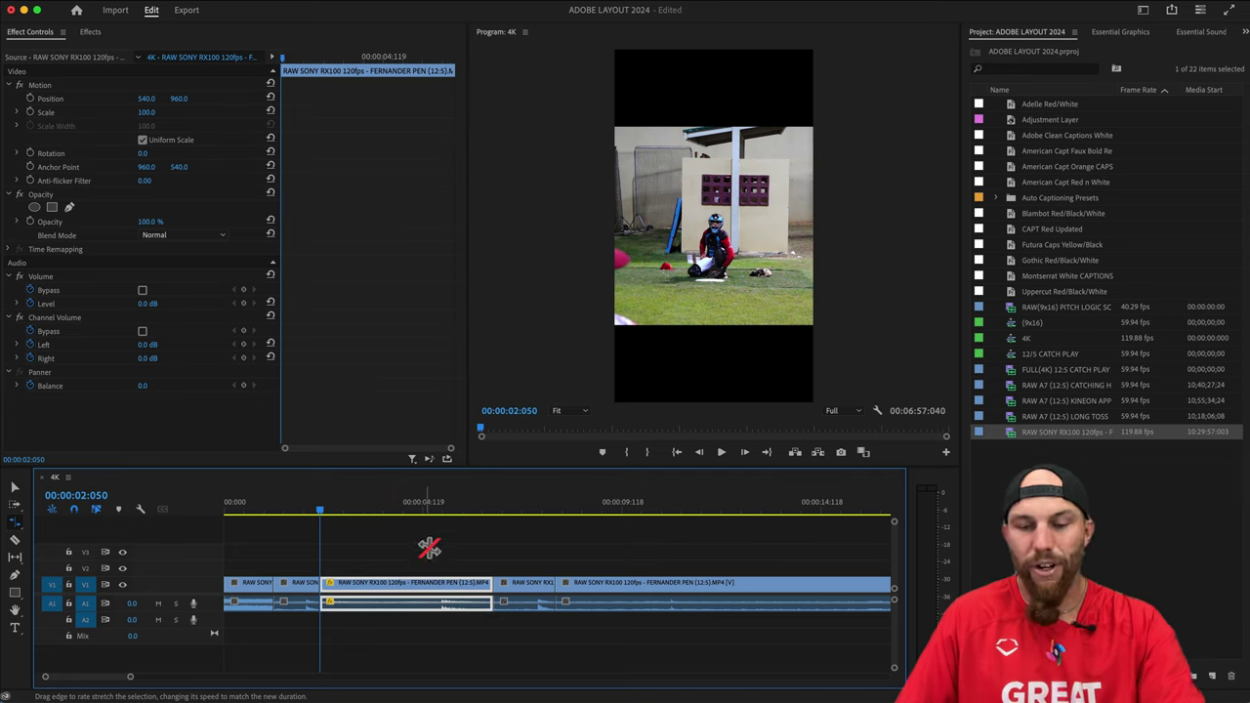
pyautogui.press('super+z')
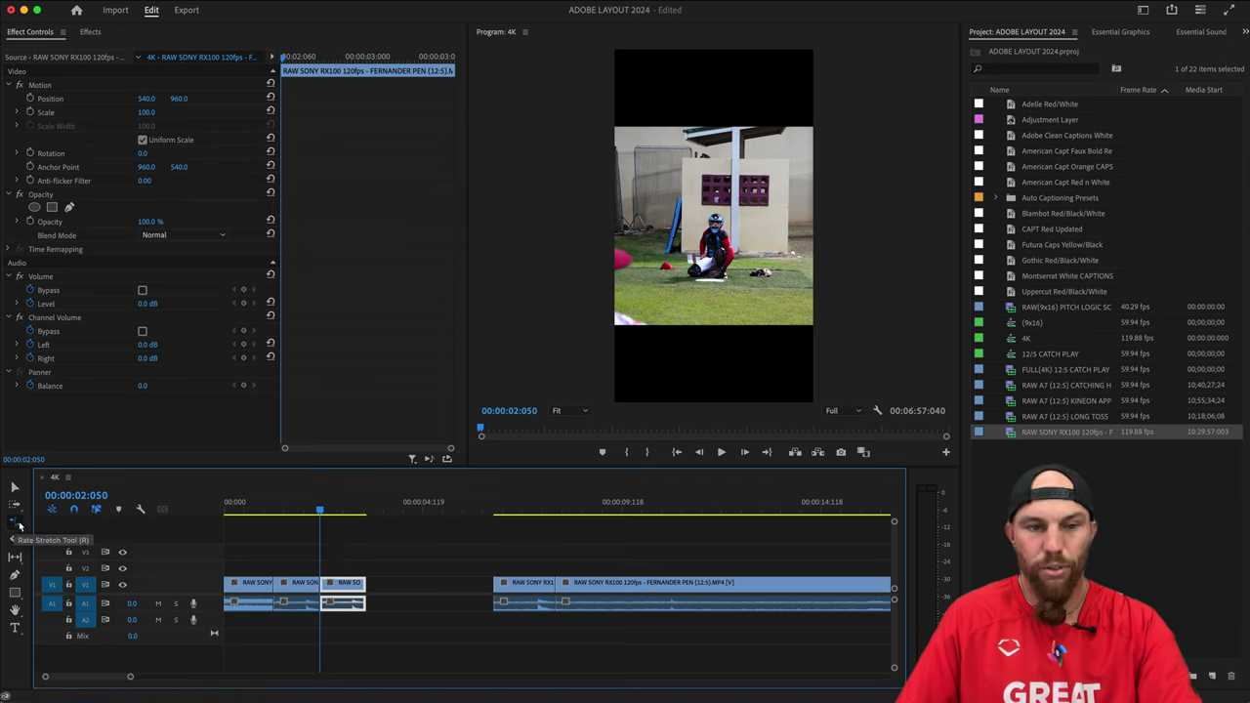
# Trim the pasted clip's end outward into the gap at normal speed.
pyautogui.click(15, 487)
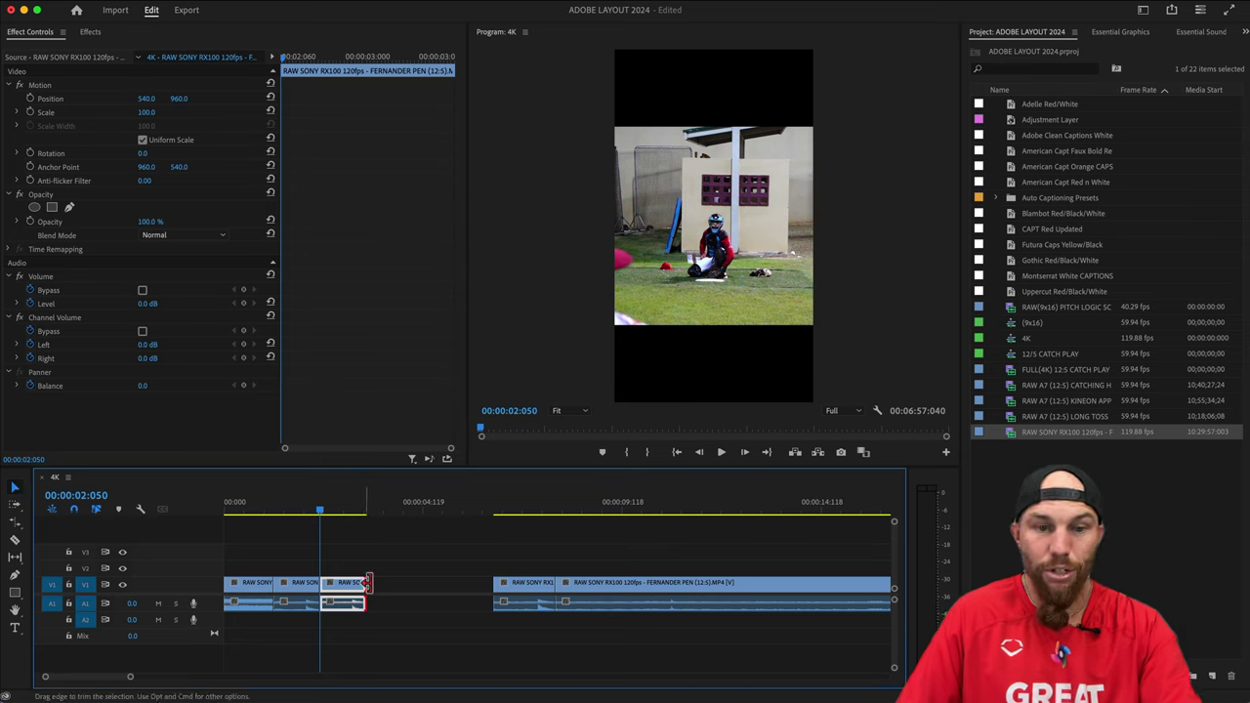
pyautogui.moveTo(367, 583); pyautogui.dragTo(466, 583)
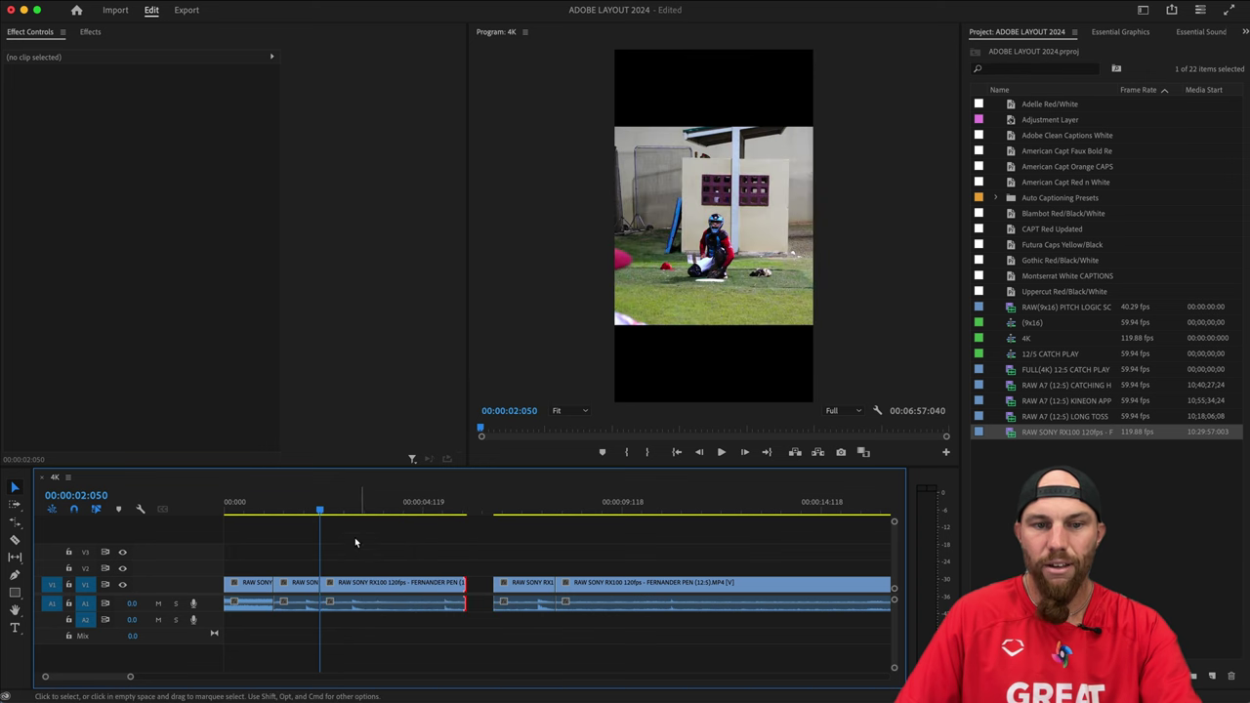
pyautogui.moveTo(345, 519); pyautogui.dragTo(344, 520)
# Split the lengthened clip at the playhead and delete the piece after the cut.
pyautogui.press('space')
pyautogui.press('space')
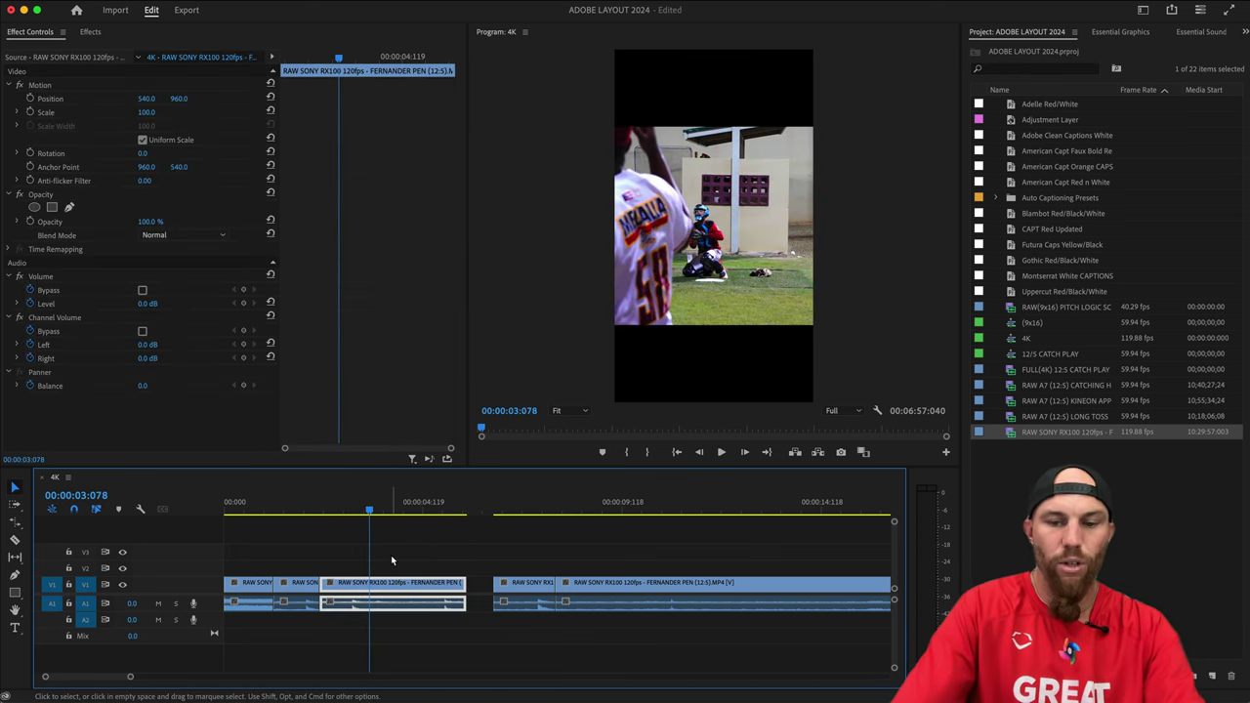
pyautogui.press('cmd+k')
pyautogui.press('d')
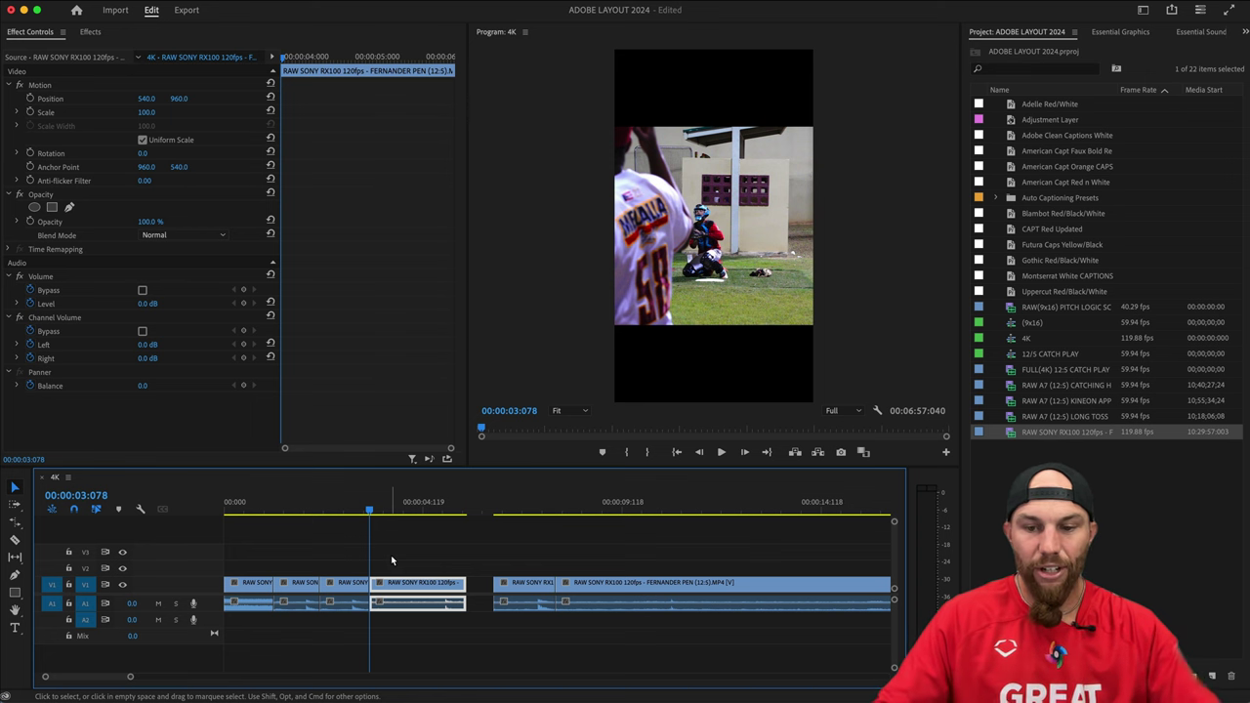
pyautogui.press('Delete')
# Set the clip at 2:050 to 18% speed with Ripple Edit on, then play it.
pyautogui.press('Up')
pyautogui.press('d')
pyautogui.press('cmd+r')
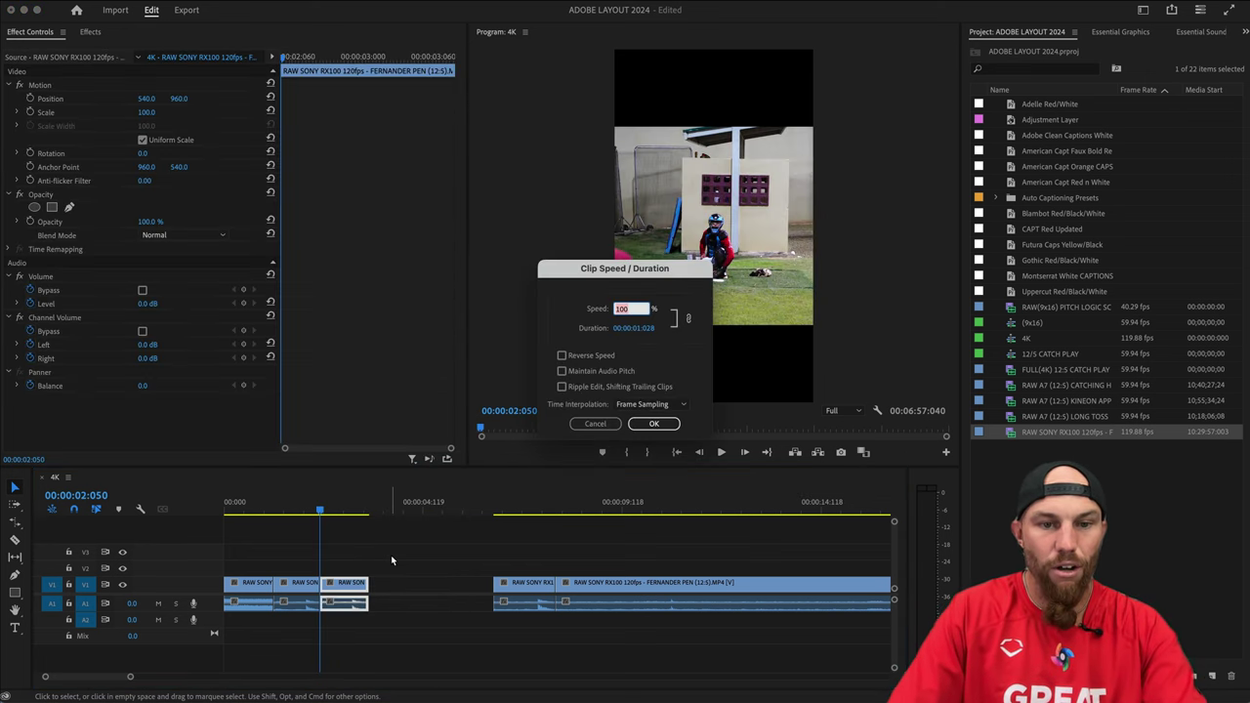
pyautogui.click(616, 388)
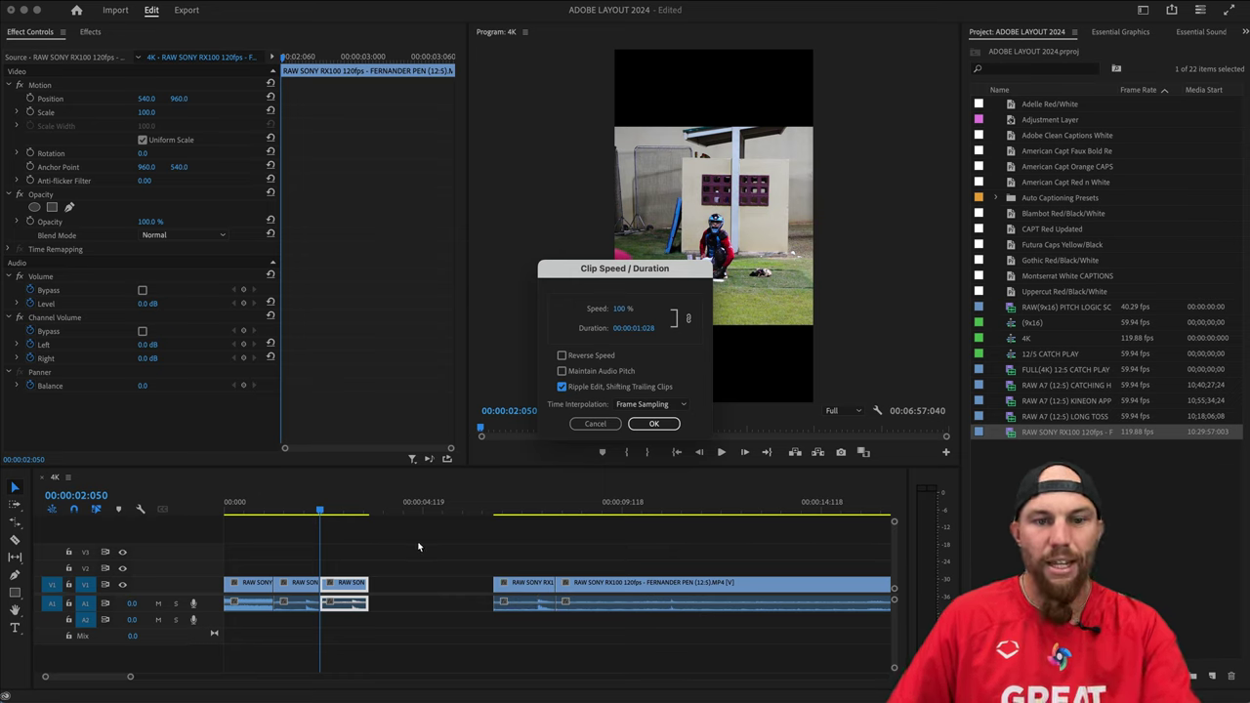
pyautogui.click(619, 309)
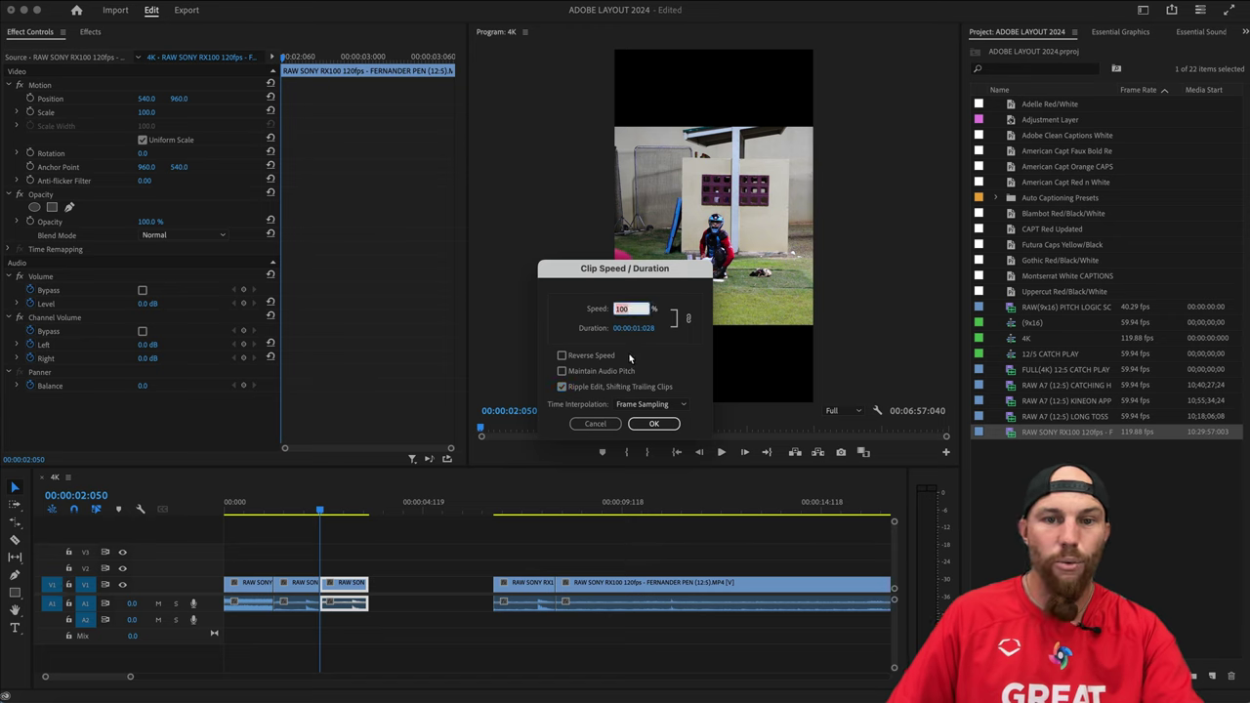
pyautogui.write('18')
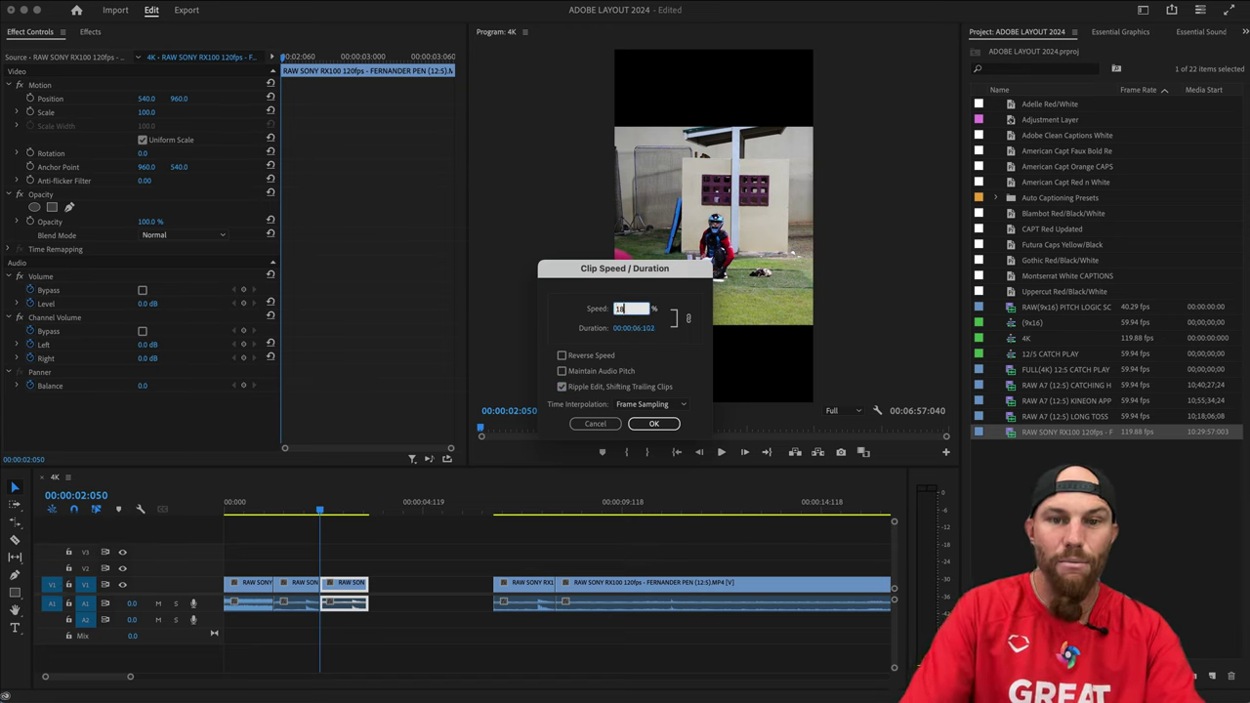
pyautogui.press('Return')
pyautogui.press('space')
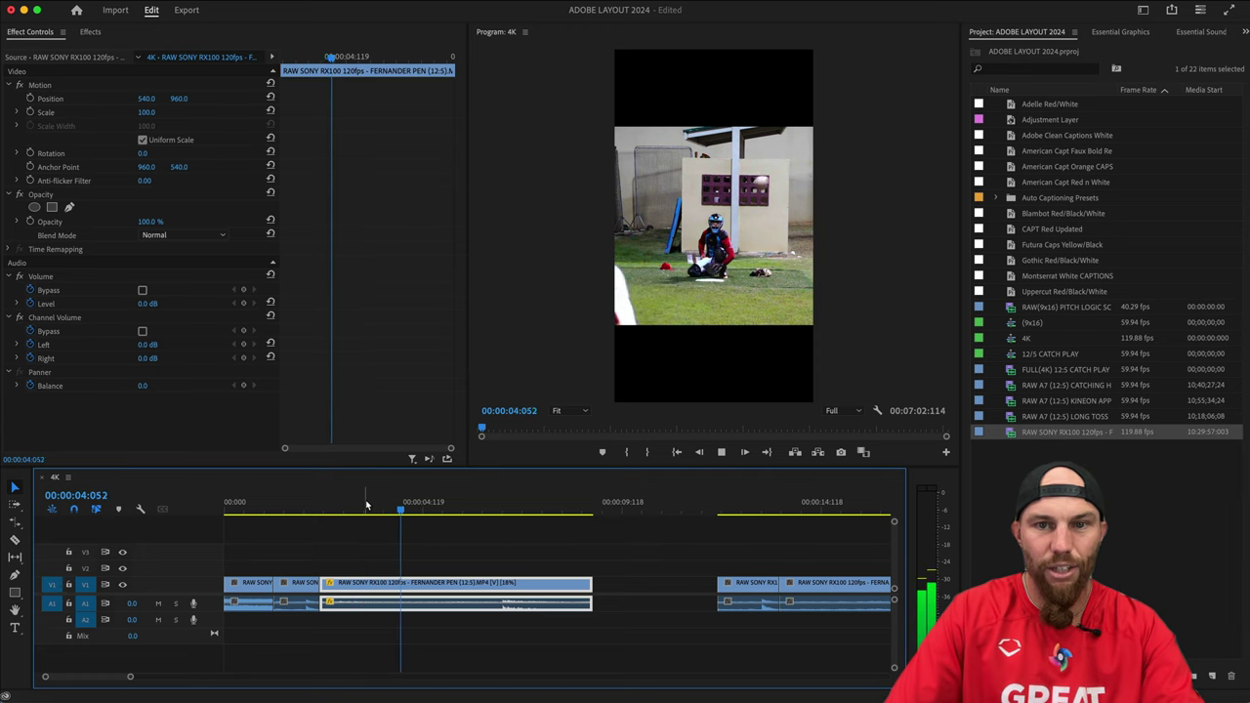
# Stop playback and enter 40% as the slowed clip's new speed in Clip Speed/Duration.
pyautogui.press('space')
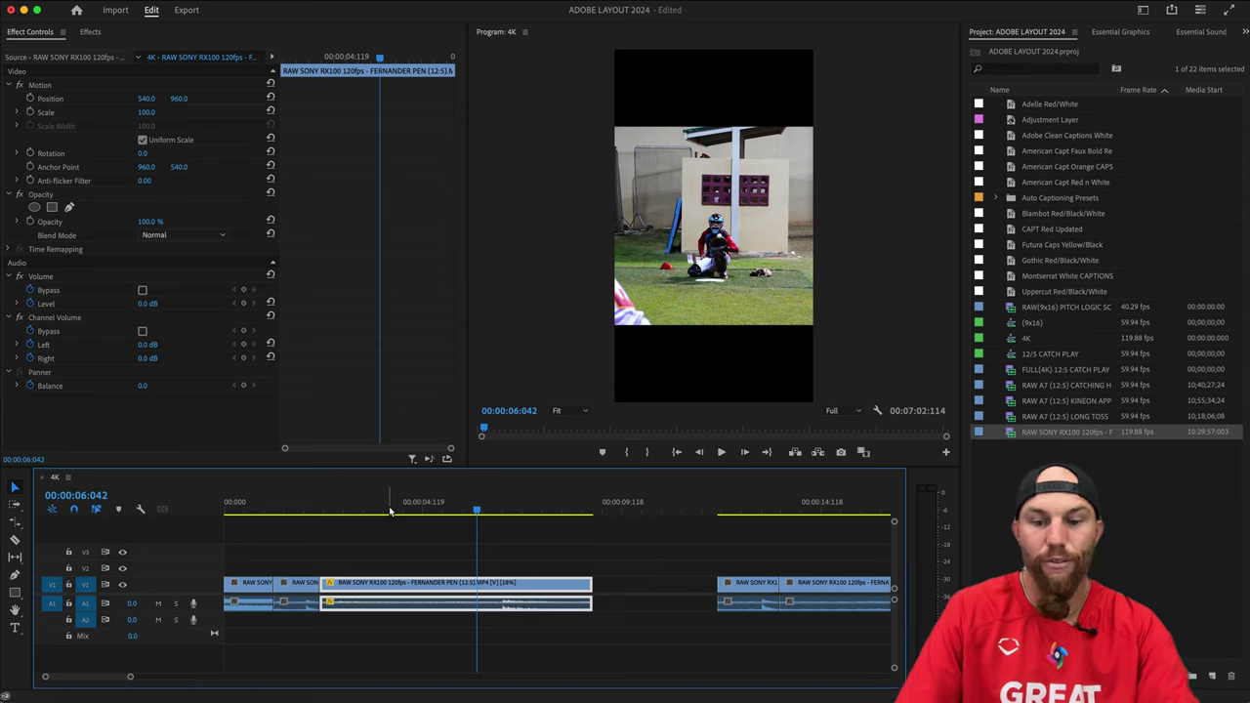
pyautogui.press('super+r')
pyautogui.write('40')
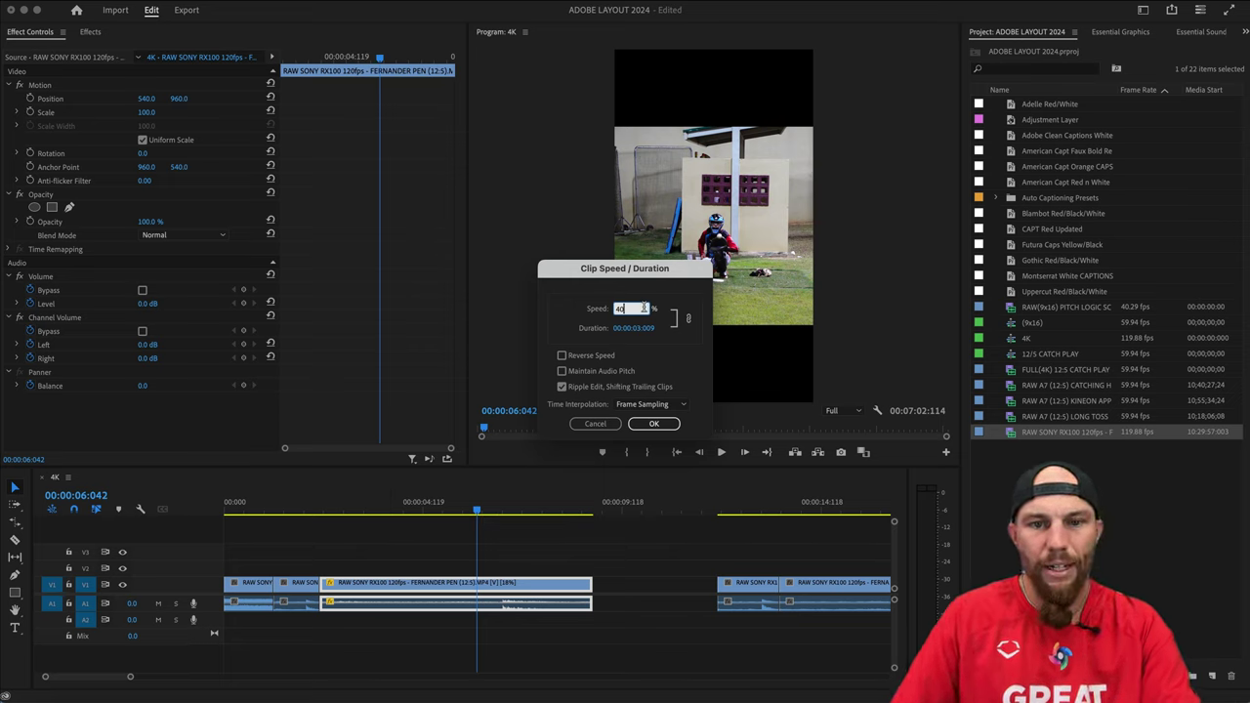
# Apply the 40% speed and preview the sequence from 00:00:03:042.
pyautogui.click(654, 423)
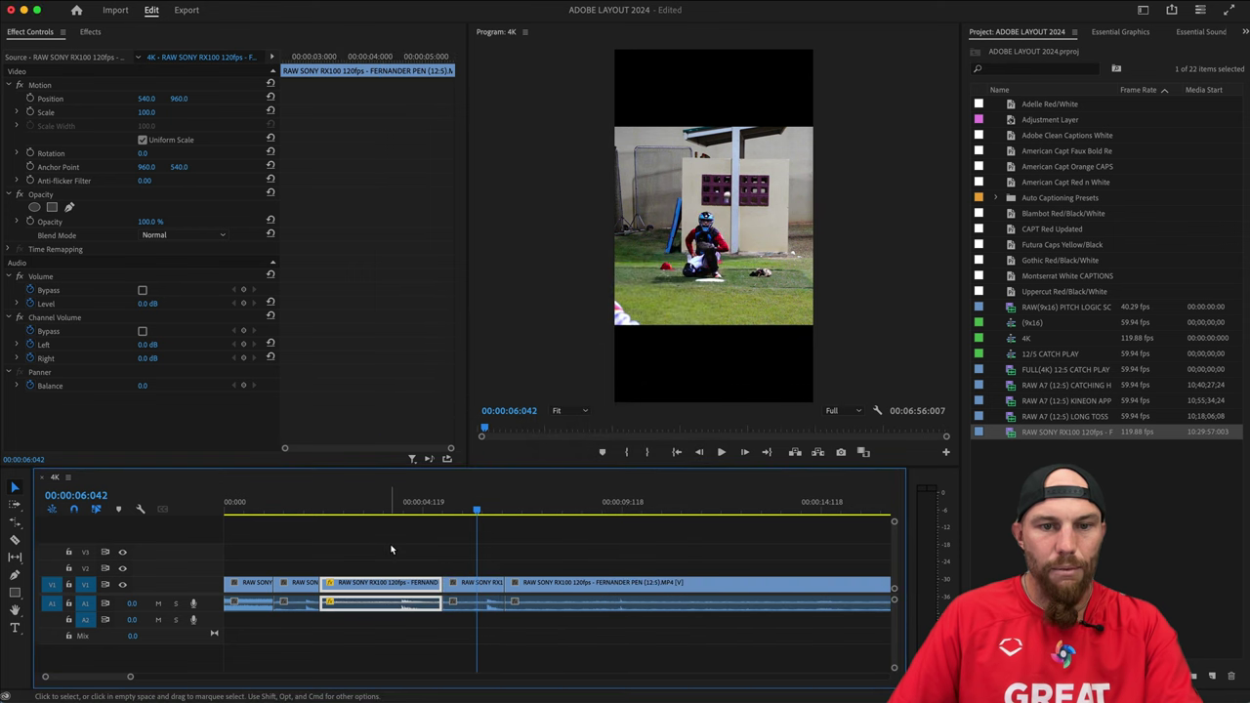
pyautogui.click(356, 524)
pyautogui.click(357, 510)
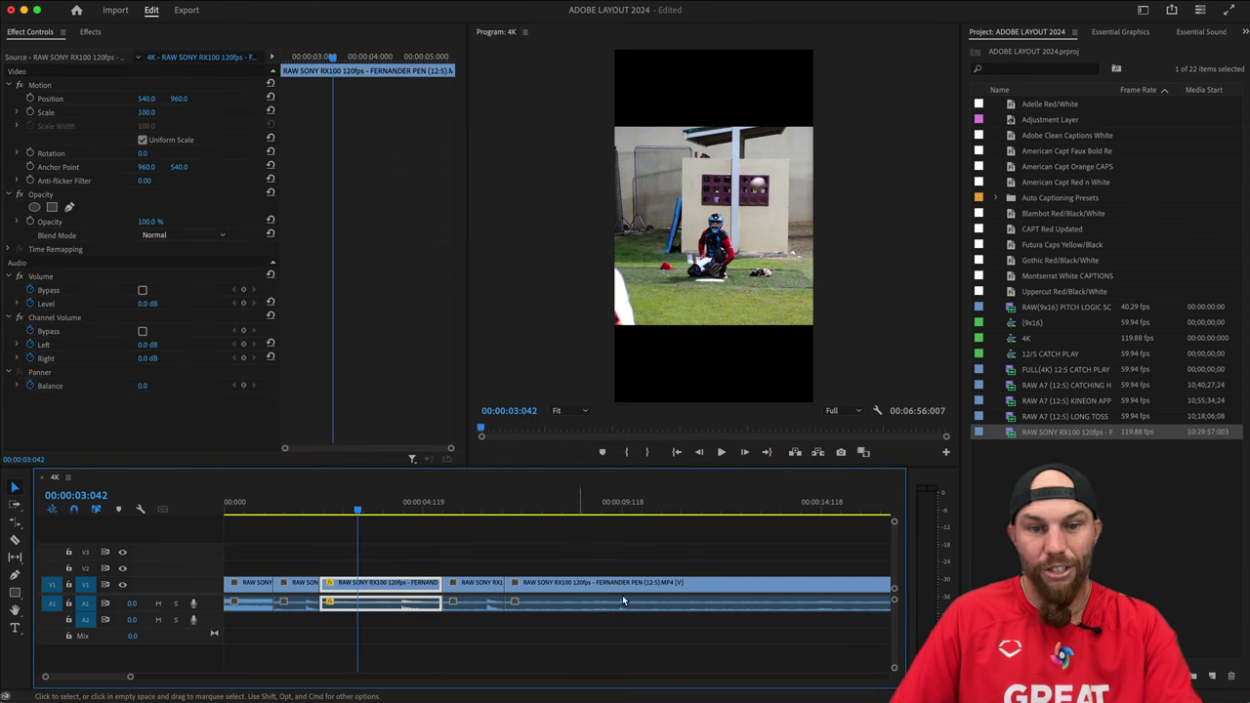
pyautogui.press('space')
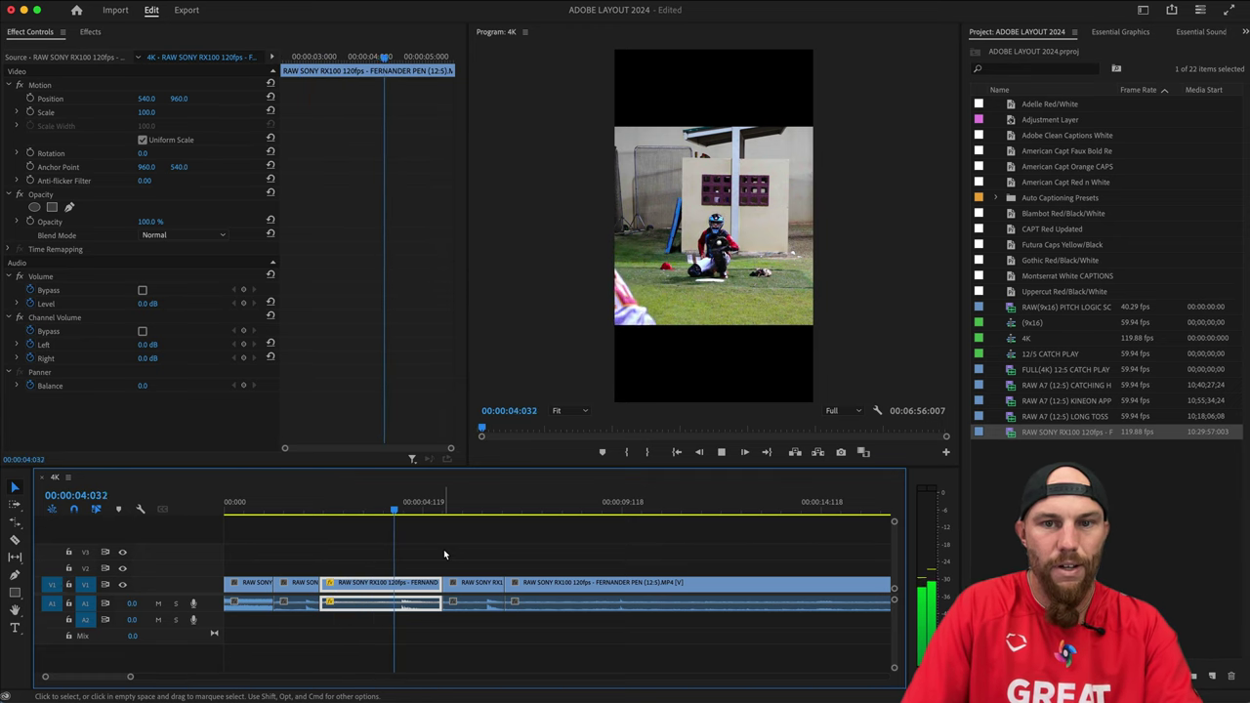
pyautogui.press('space')
# Play from the start and ripple-trim the slow-motion clip's end at the playhead.
pyautogui.click(485, 528)
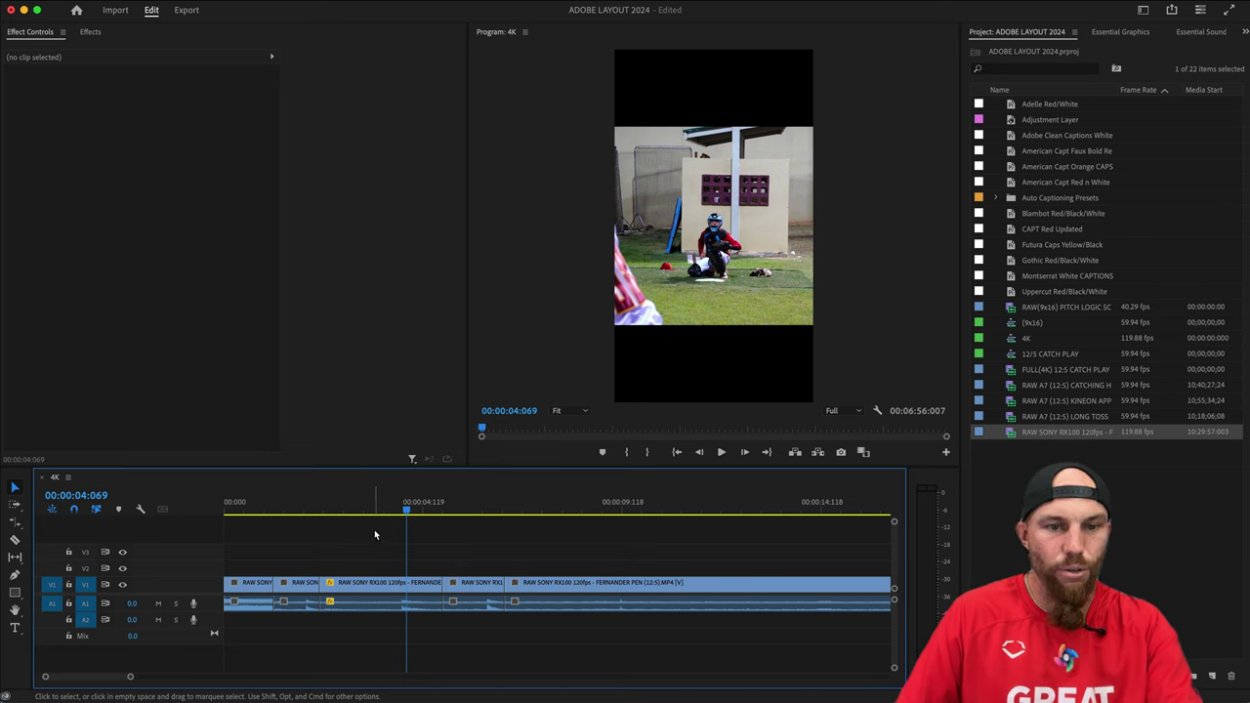
pyautogui.moveTo(374, 529); pyautogui.dragTo(226, 526)
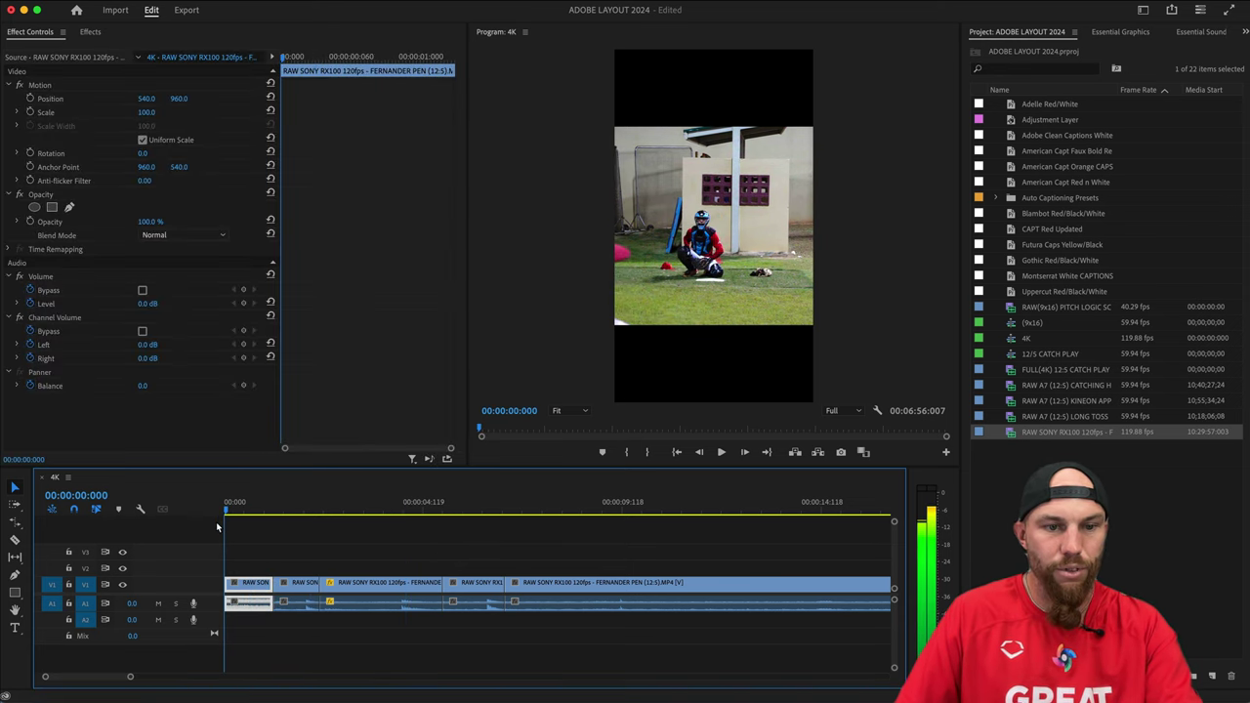
pyautogui.press('space')
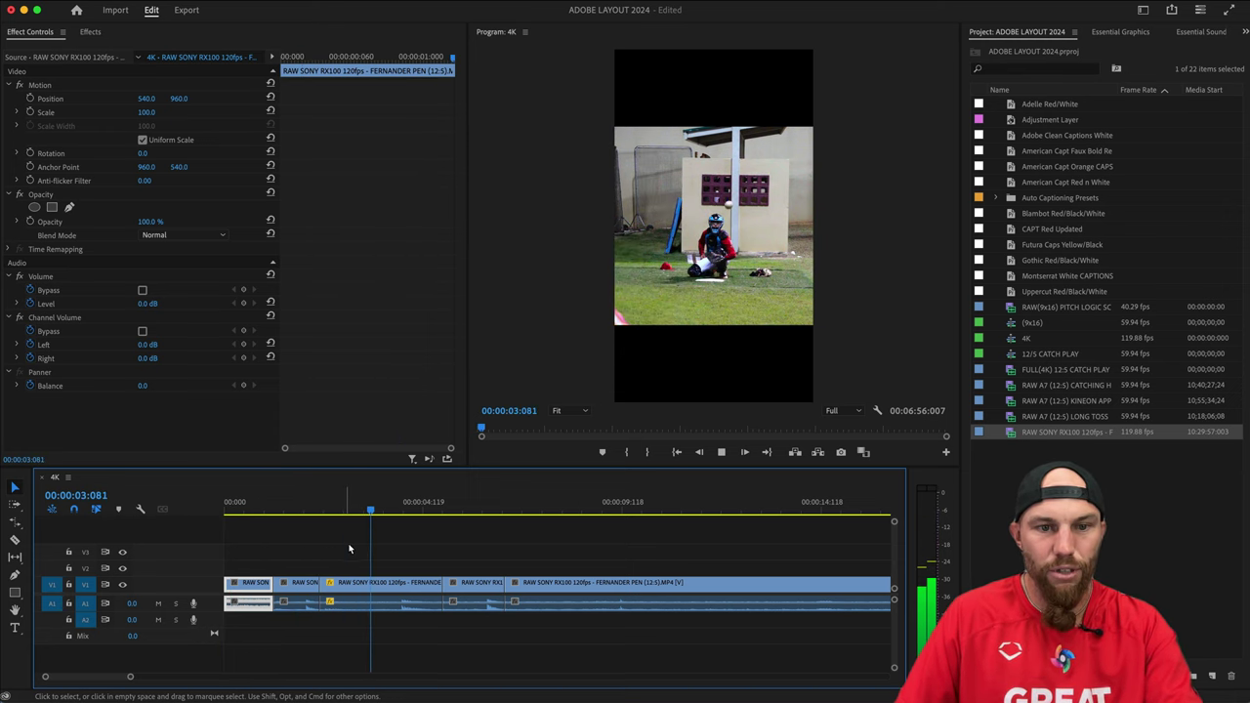
pyautogui.click(443, 582)
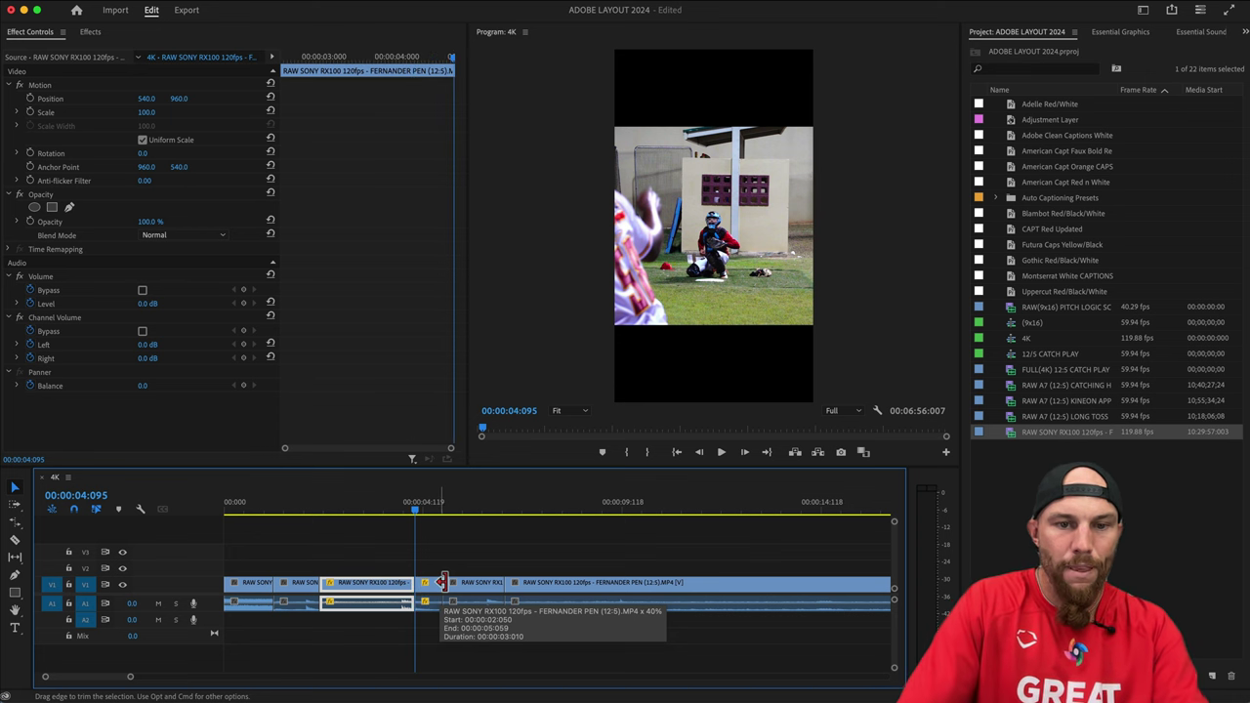
pyautogui.press('w')
pyautogui.press('Up')
pyautogui.press('Up')
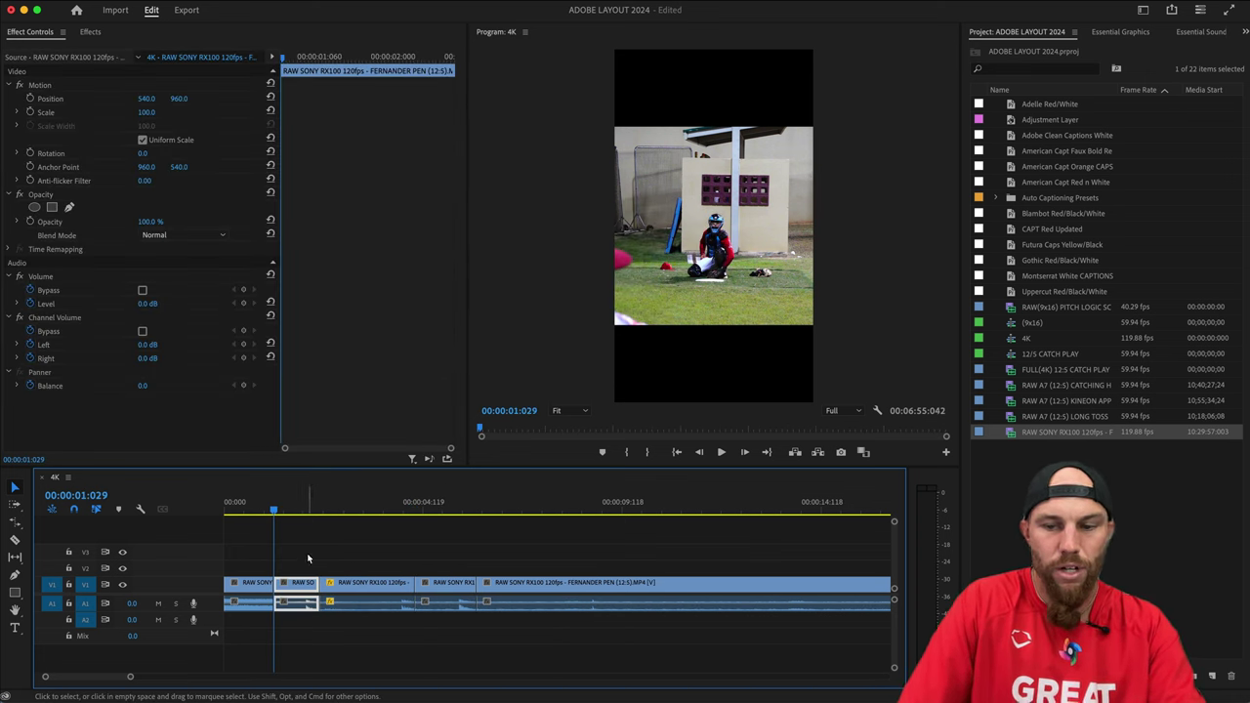
pyautogui.press('Down')
pyautogui.press('Up')
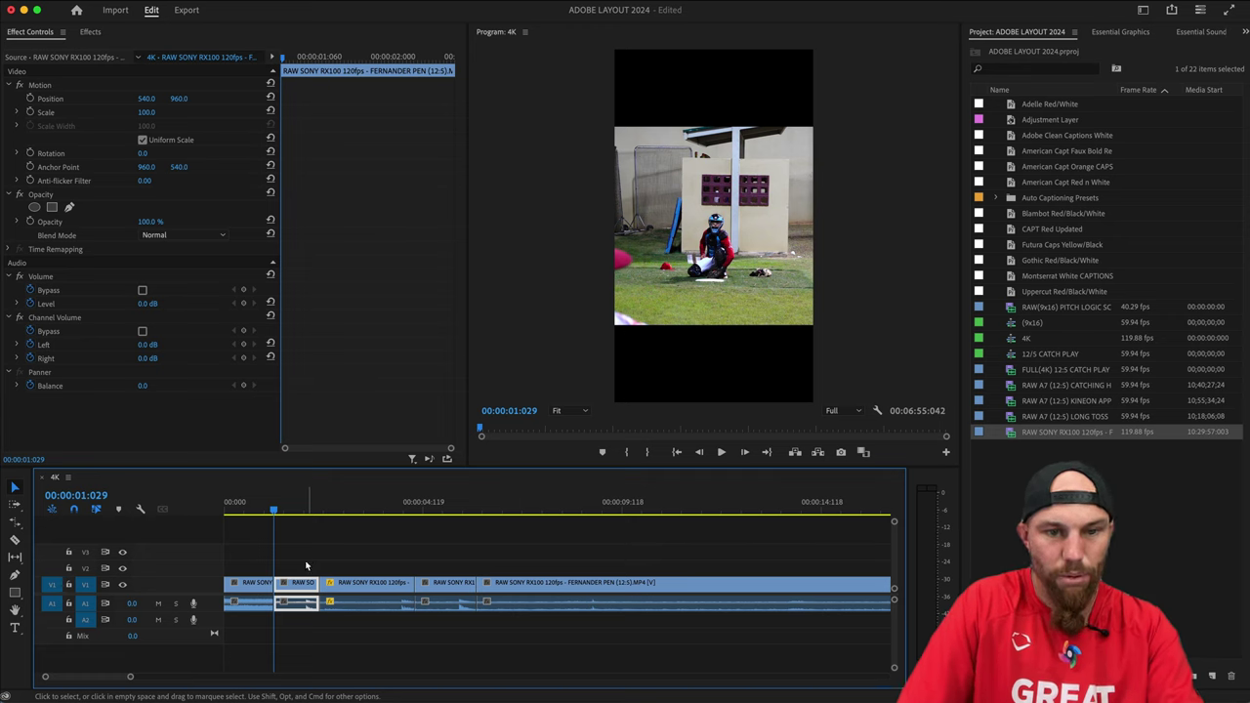
# Use Track Select Forward to push the later clips right, leaving a gap after the opening clips.
pyautogui.click(373, 584)
pyautogui.press('a')
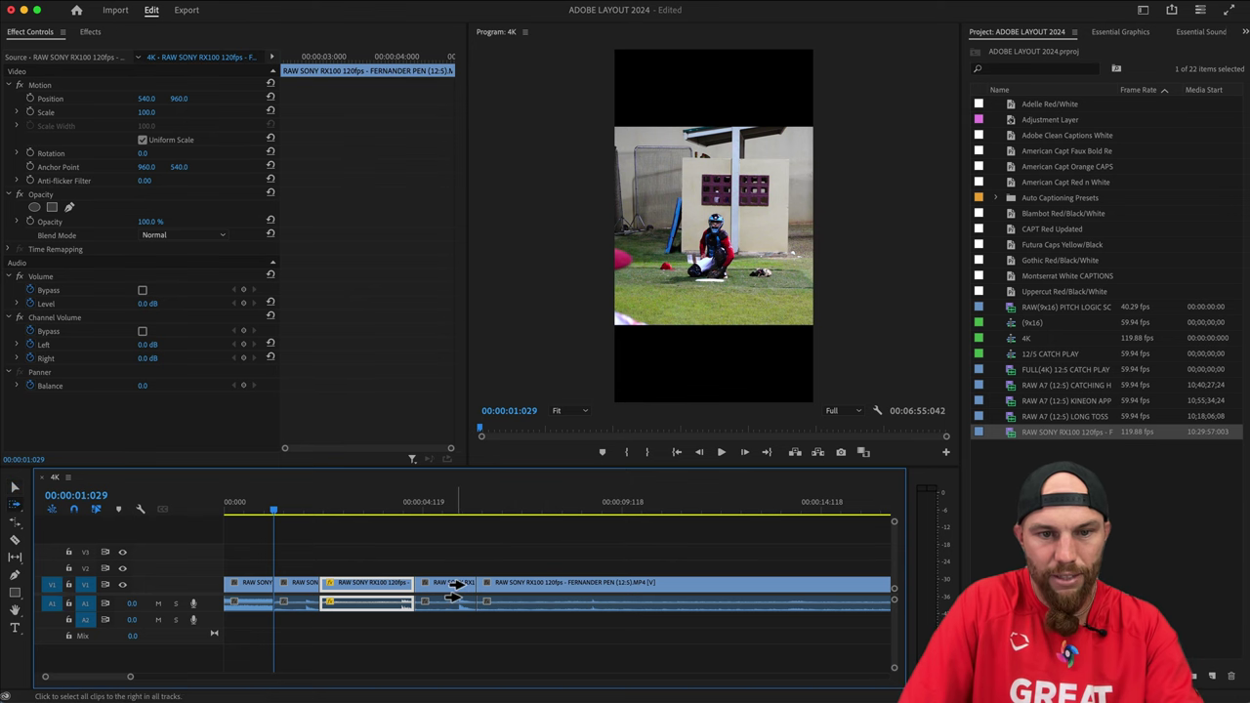
pyautogui.moveTo(461, 584); pyautogui.dragTo(855, 591)
pyautogui.press('v')
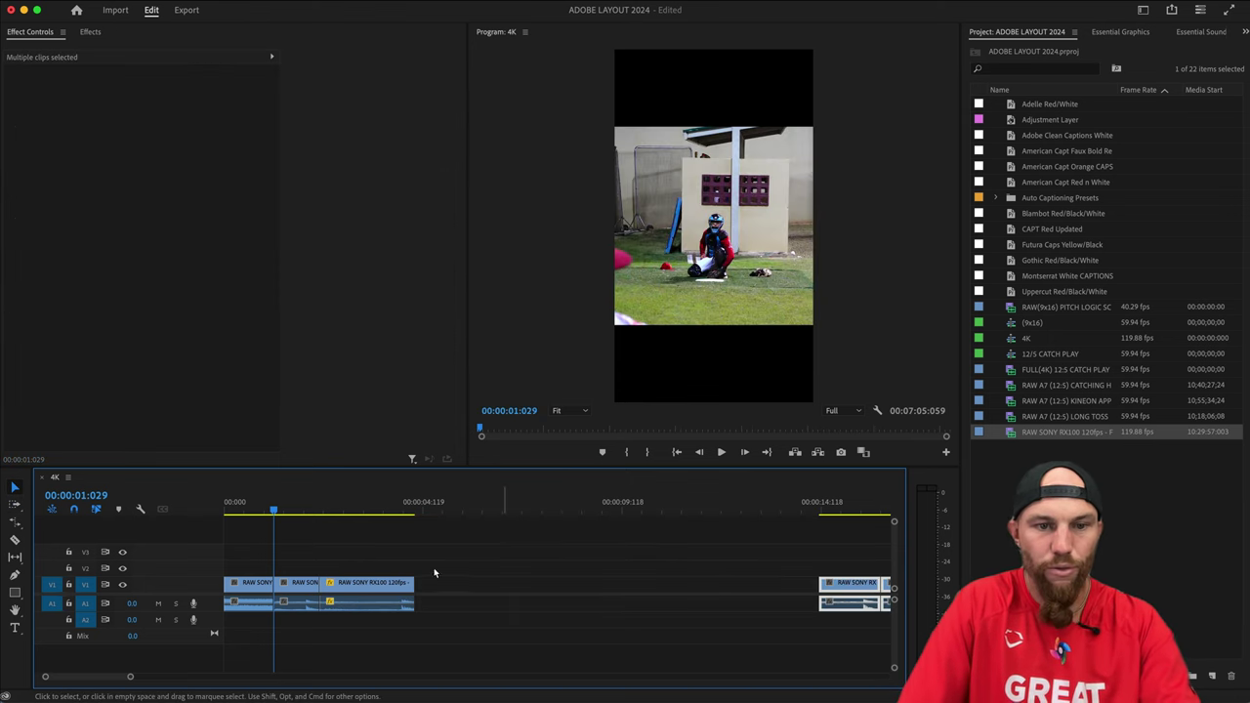
pyautogui.click(238, 503)
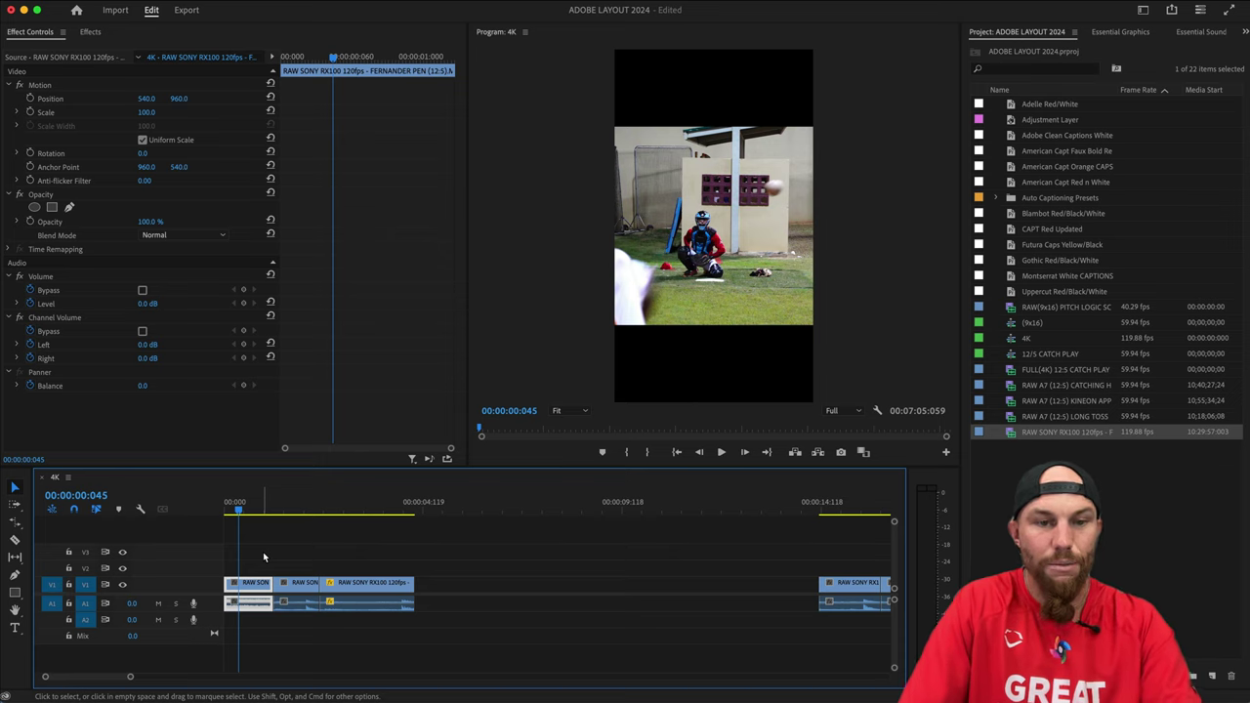
pyautogui.press('a')
pyautogui.moveTo(283, 586); pyautogui.dragTo(525, 590)
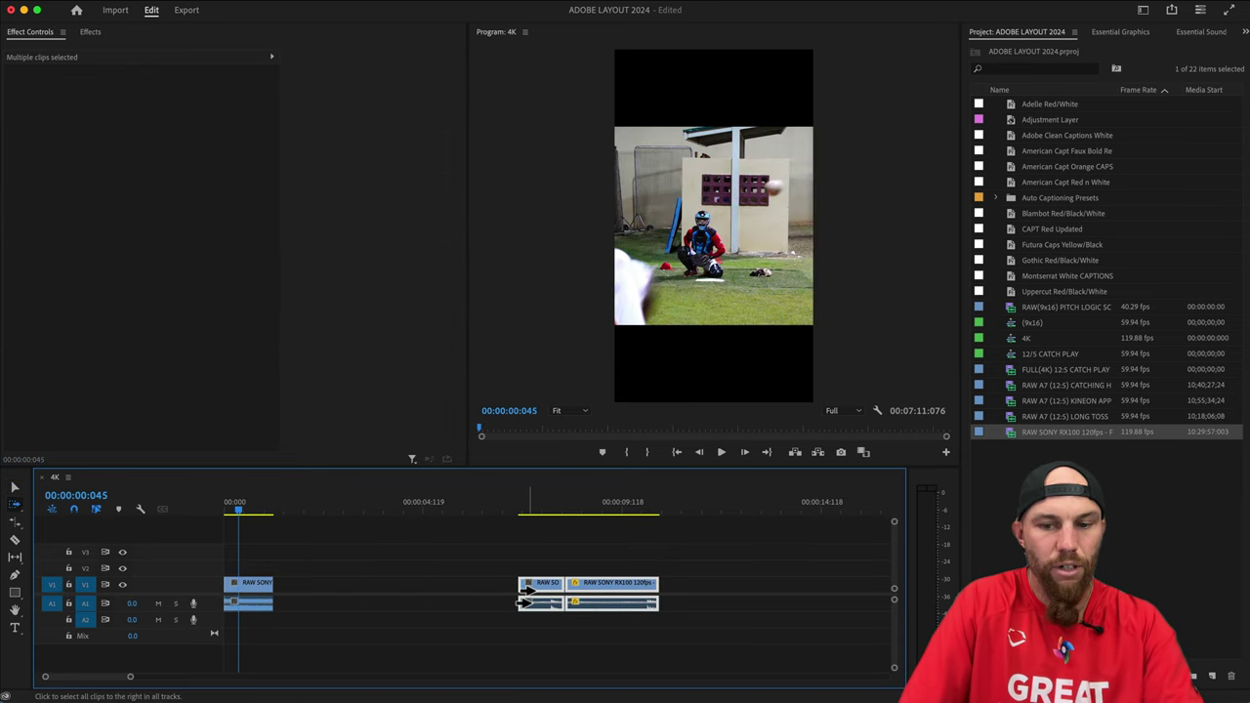
pyautogui.press('Down')
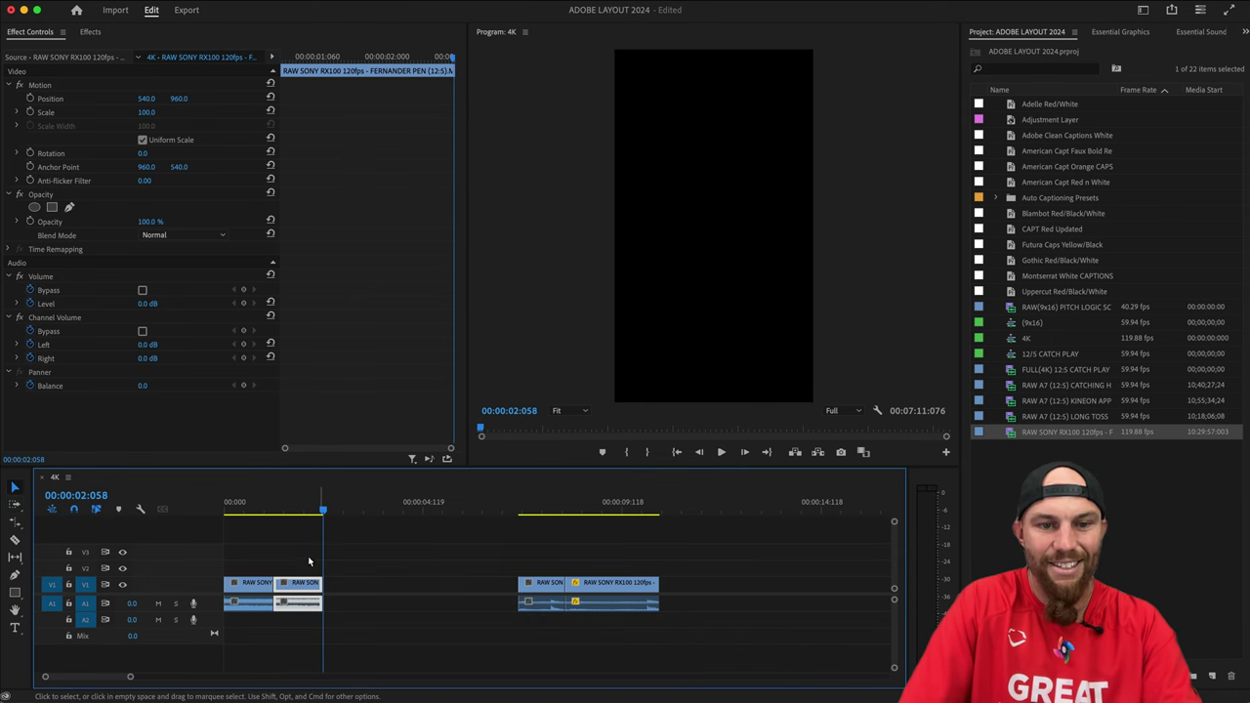
# Check the opening clips' options and select the later slow-motion clip.
pyautogui.click(245, 502)
pyautogui.click(262, 586)
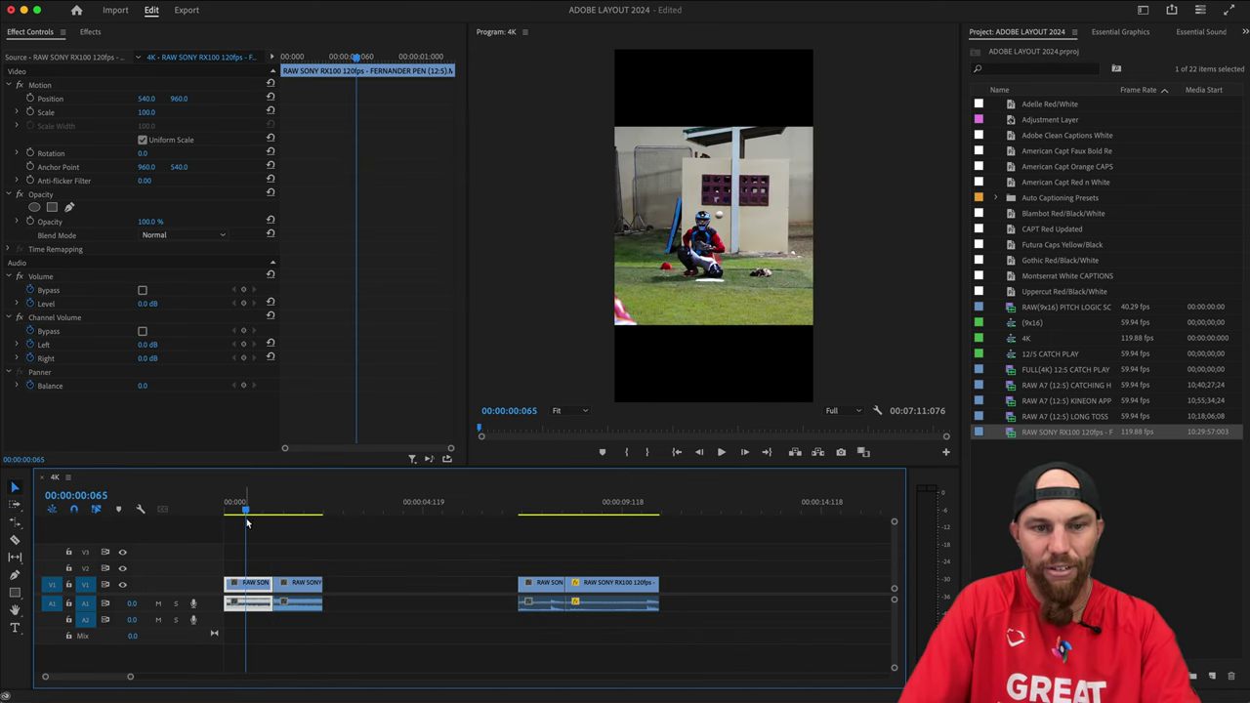
pyautogui.rightClick(261, 586)
pyautogui.click(312, 557)
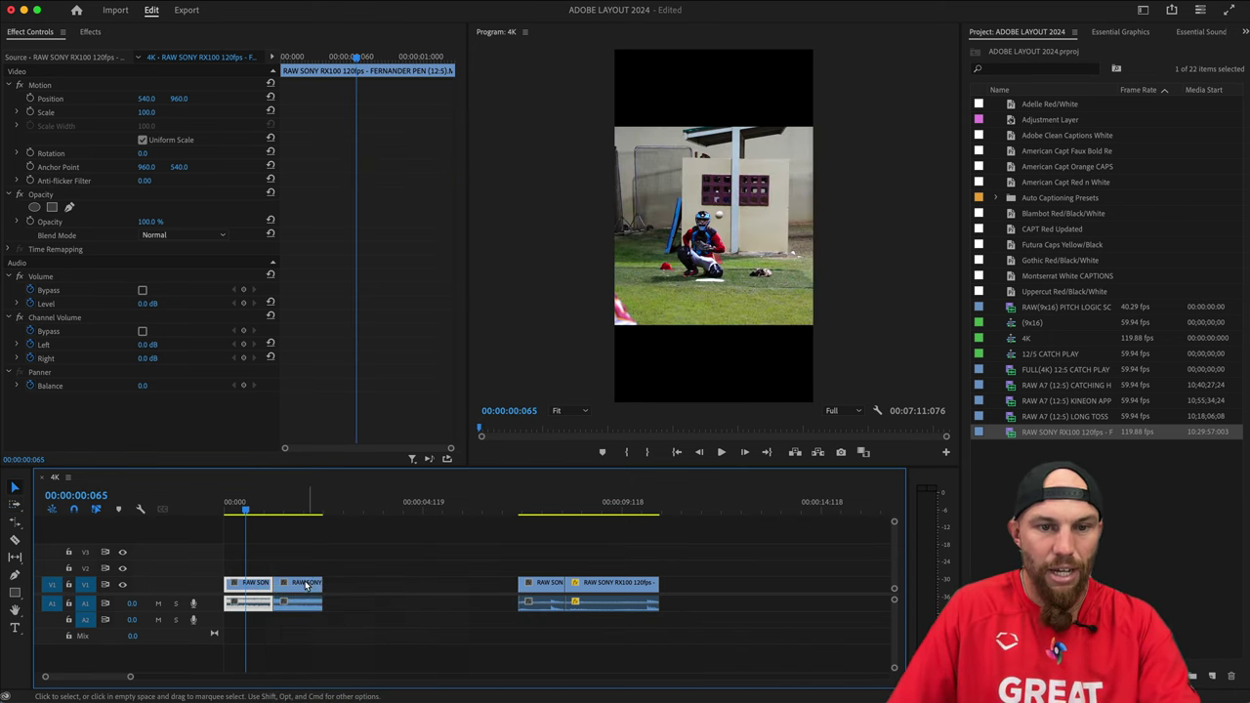
pyautogui.keyDown('shift'); pyautogui.click(305, 584); pyautogui.keyUp('shift')
pyautogui.click(306, 584)
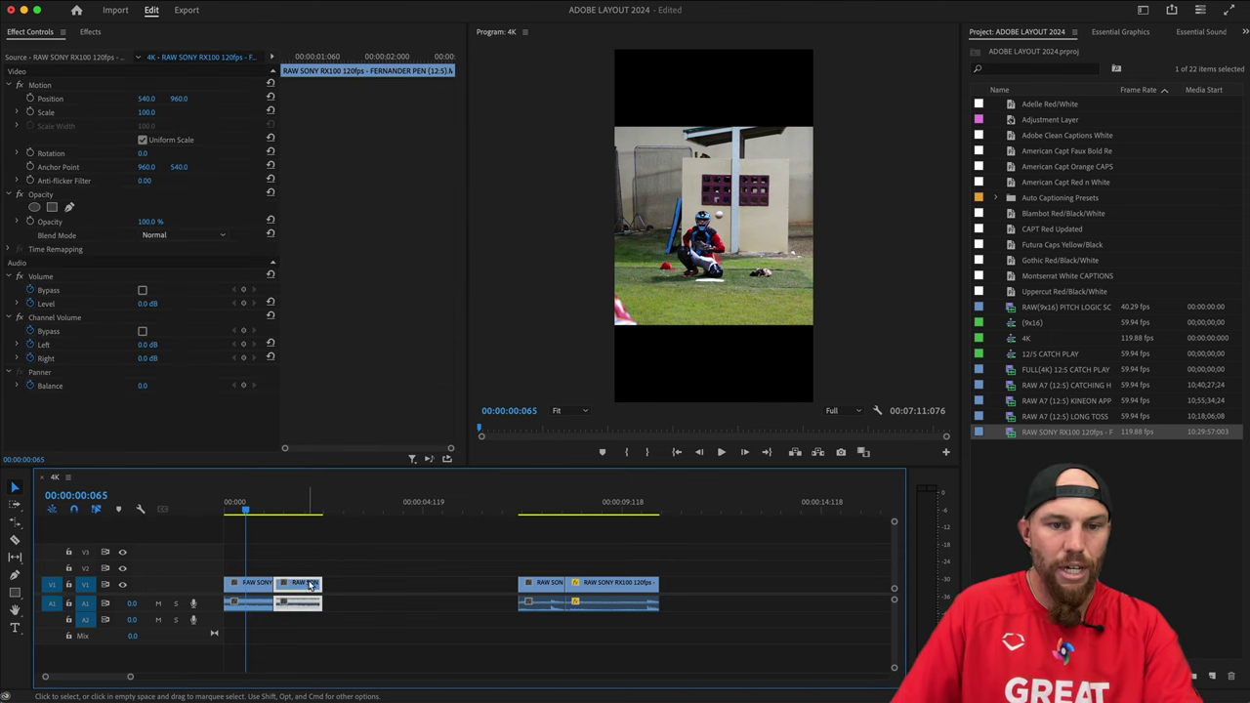
pyautogui.click(608, 584)
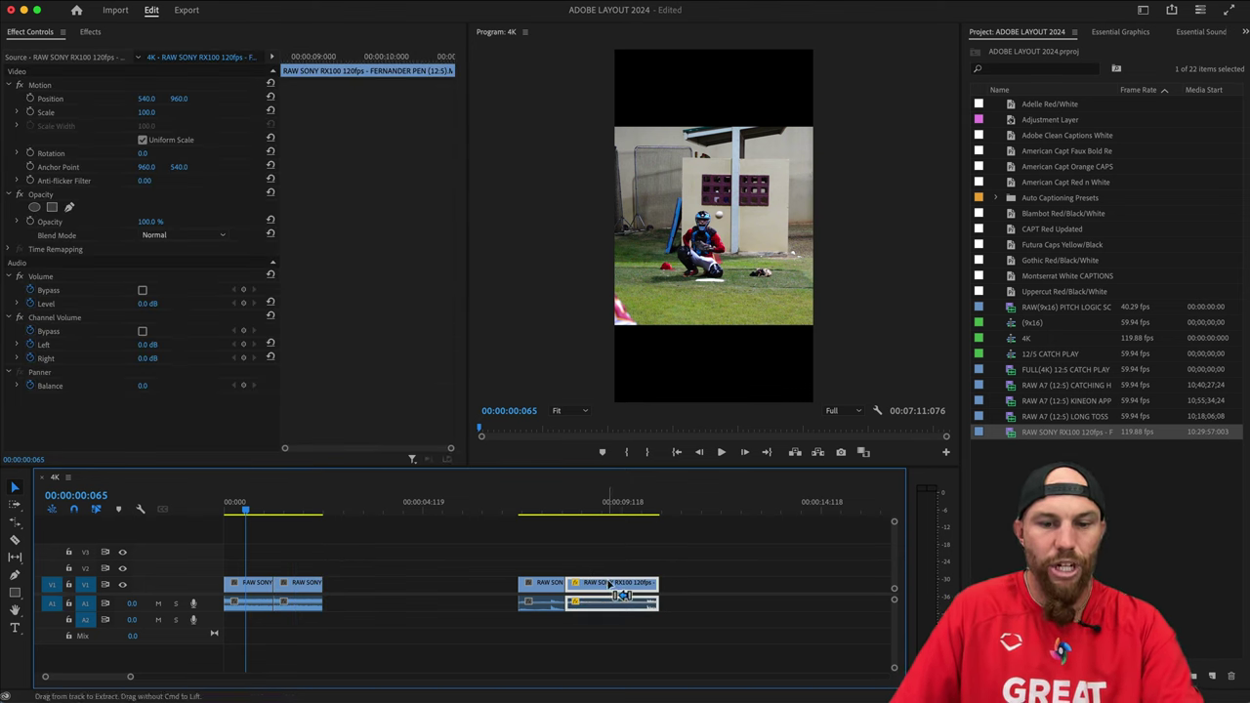
# Confirm the later clip stays at 40%, then slow the second opening clip to 40% and play it.
pyautogui.press('super+r')
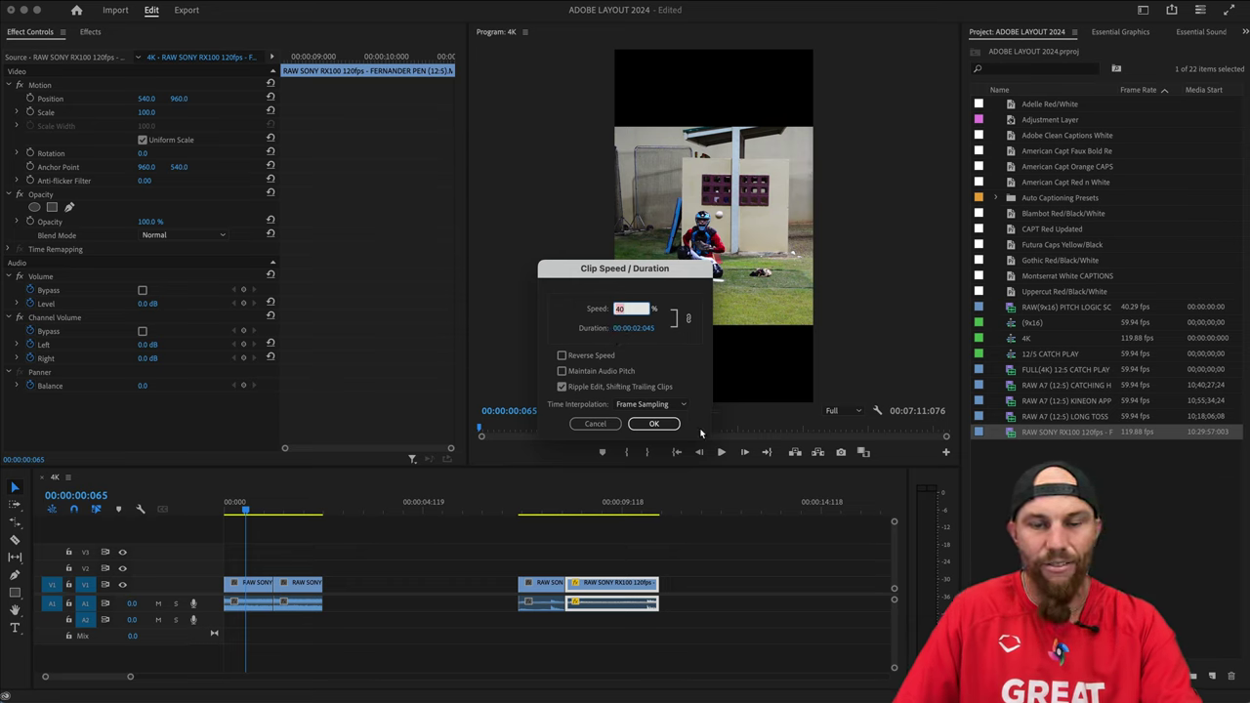
pyautogui.click(654, 423)
pyautogui.click(306, 584)
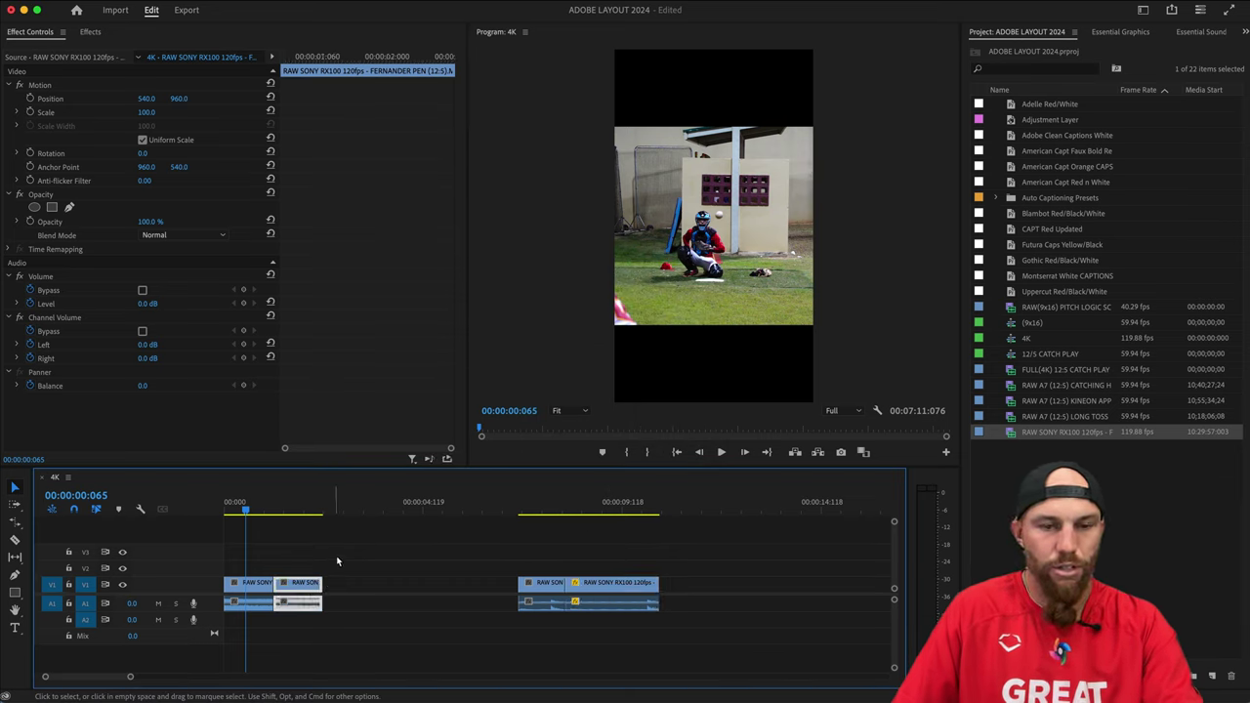
pyautogui.press('super+r')
pyautogui.write('40')
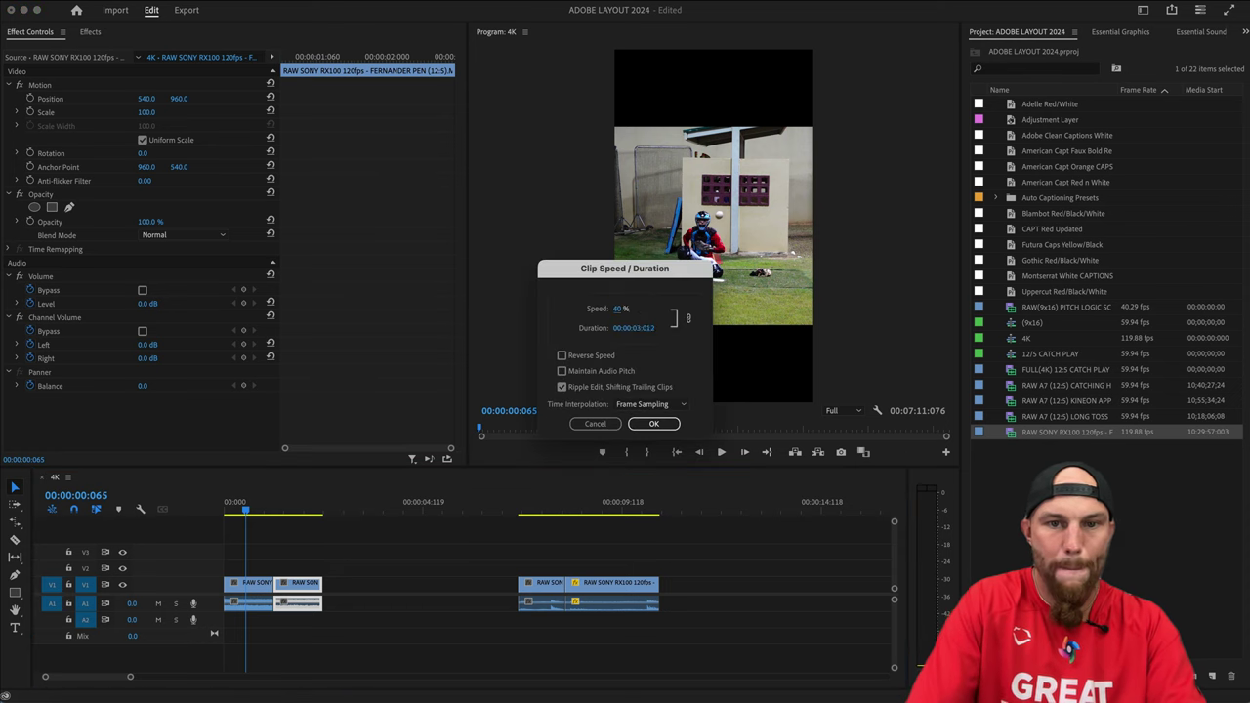
pyautogui.press('Return')
pyautogui.click(292, 554)
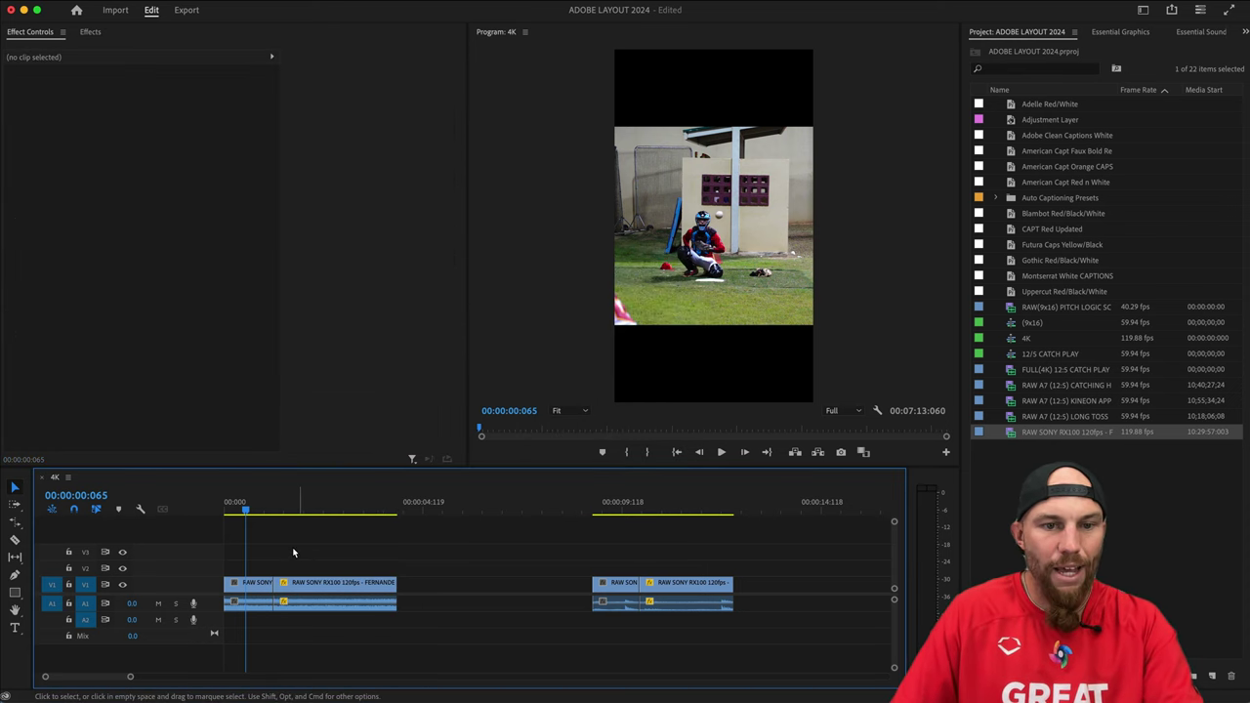
pyautogui.press('space')
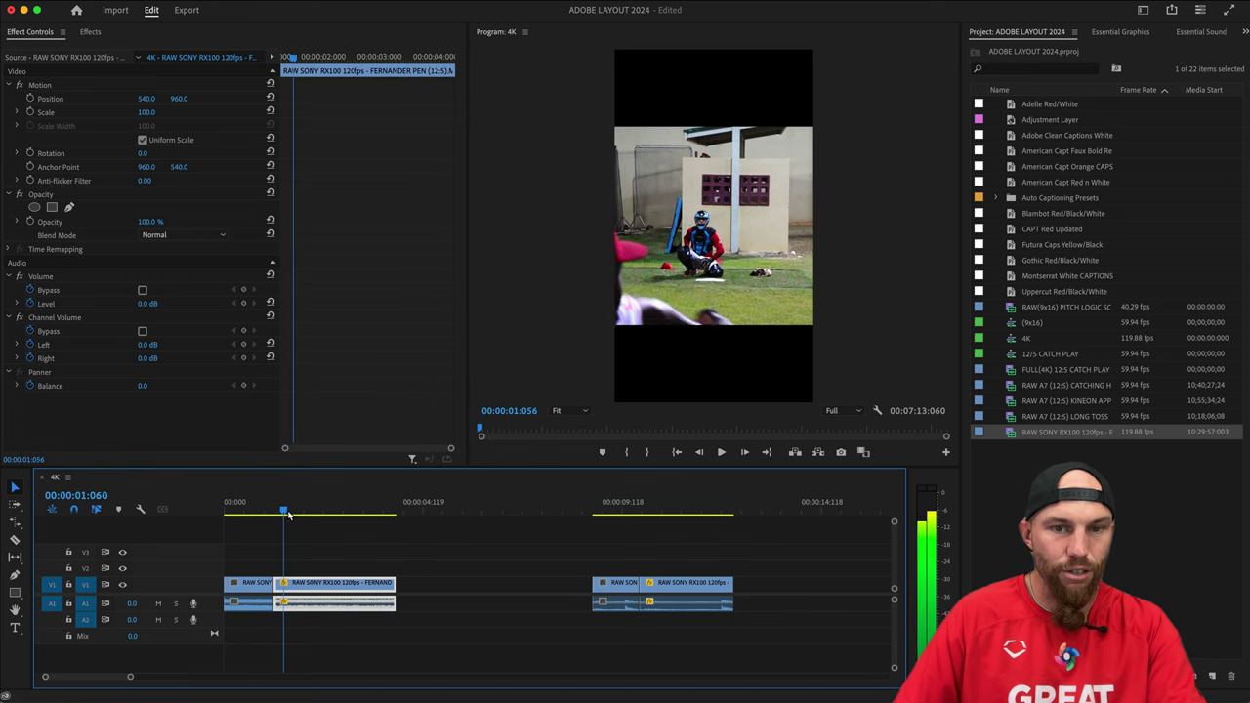
pyautogui.press('space')
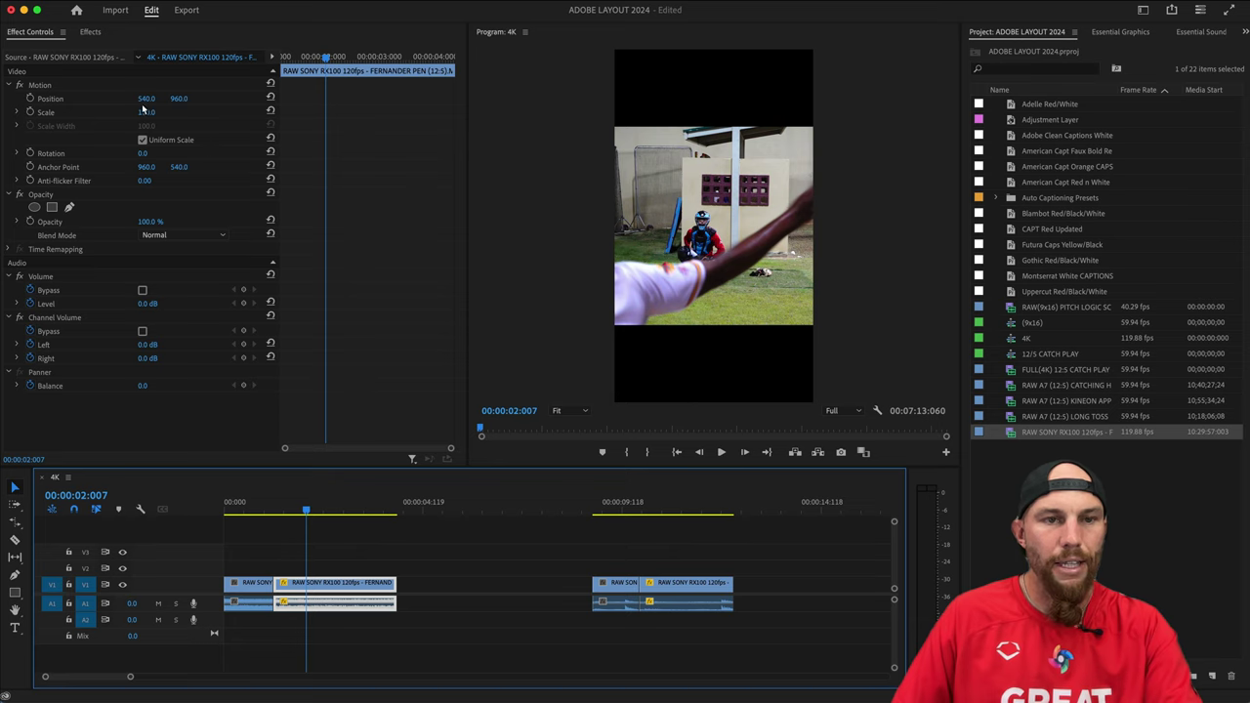
# Reframe the clip by setting its Motion Position X to 250, giving 250, 960.
pyautogui.moveTo(146, 99); pyautogui.dragTo(5, 99)
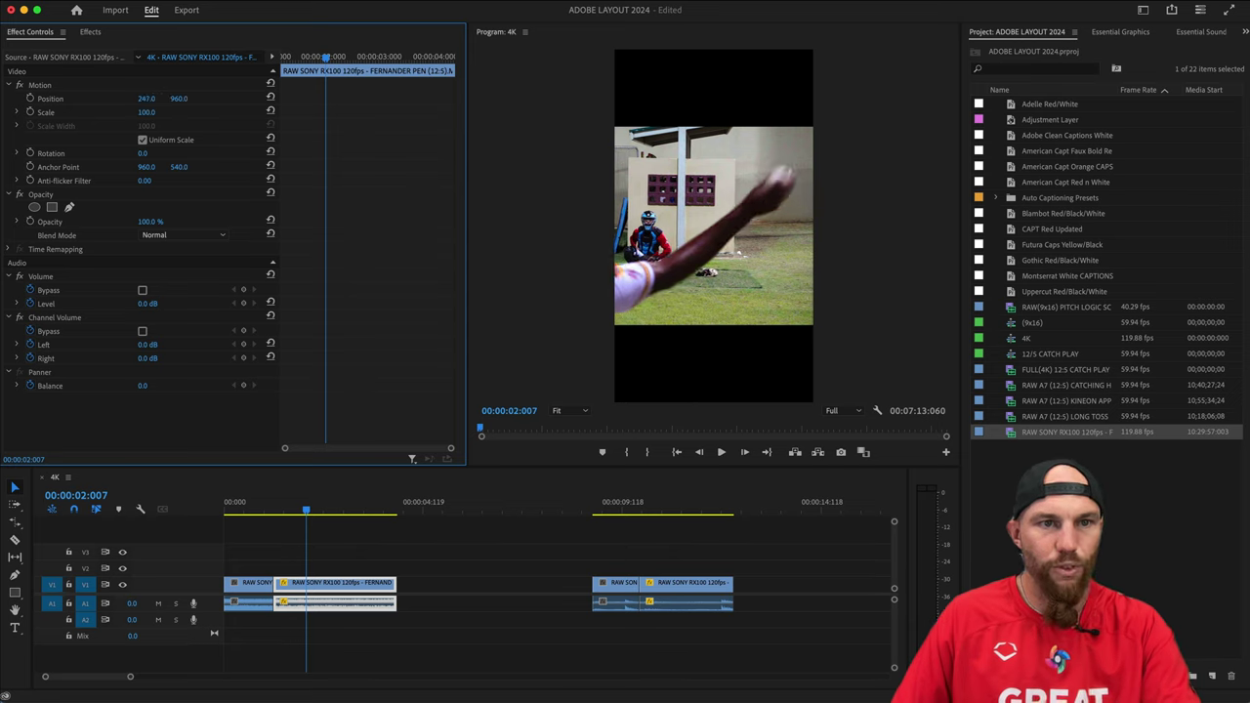
pyautogui.moveTo(147, 99); pyautogui.dragTo(145, 98)
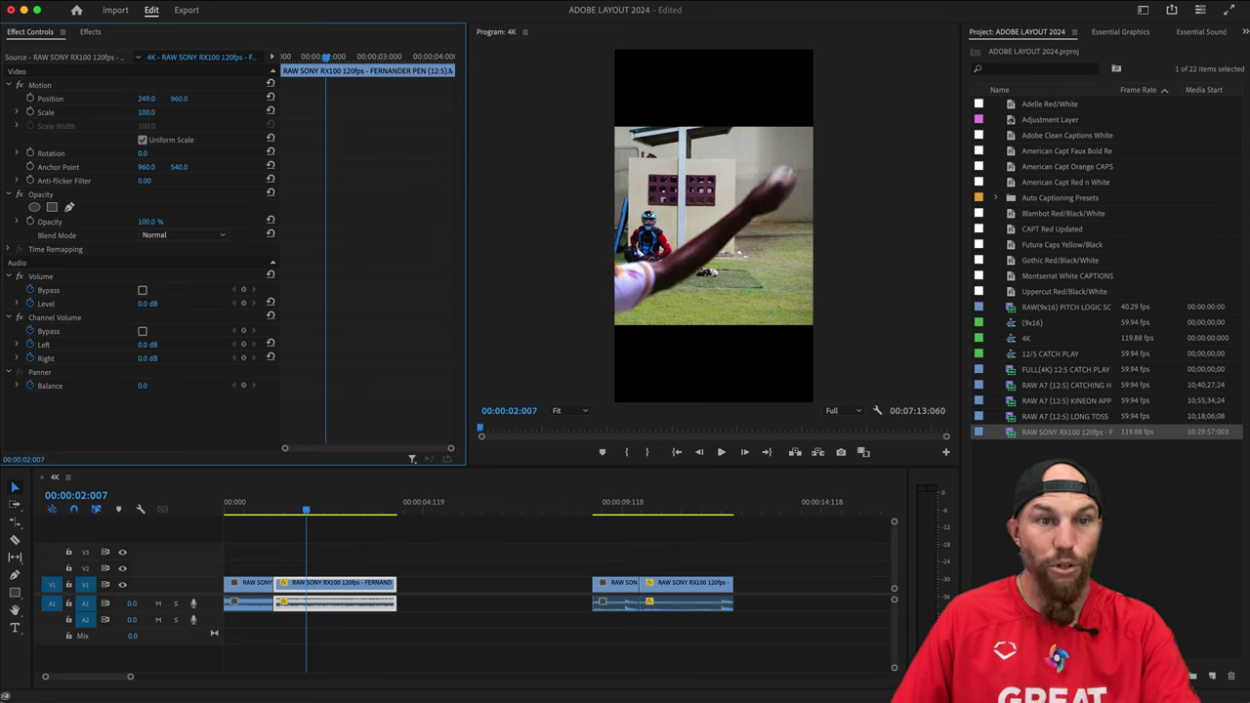
pyautogui.click(149, 99)
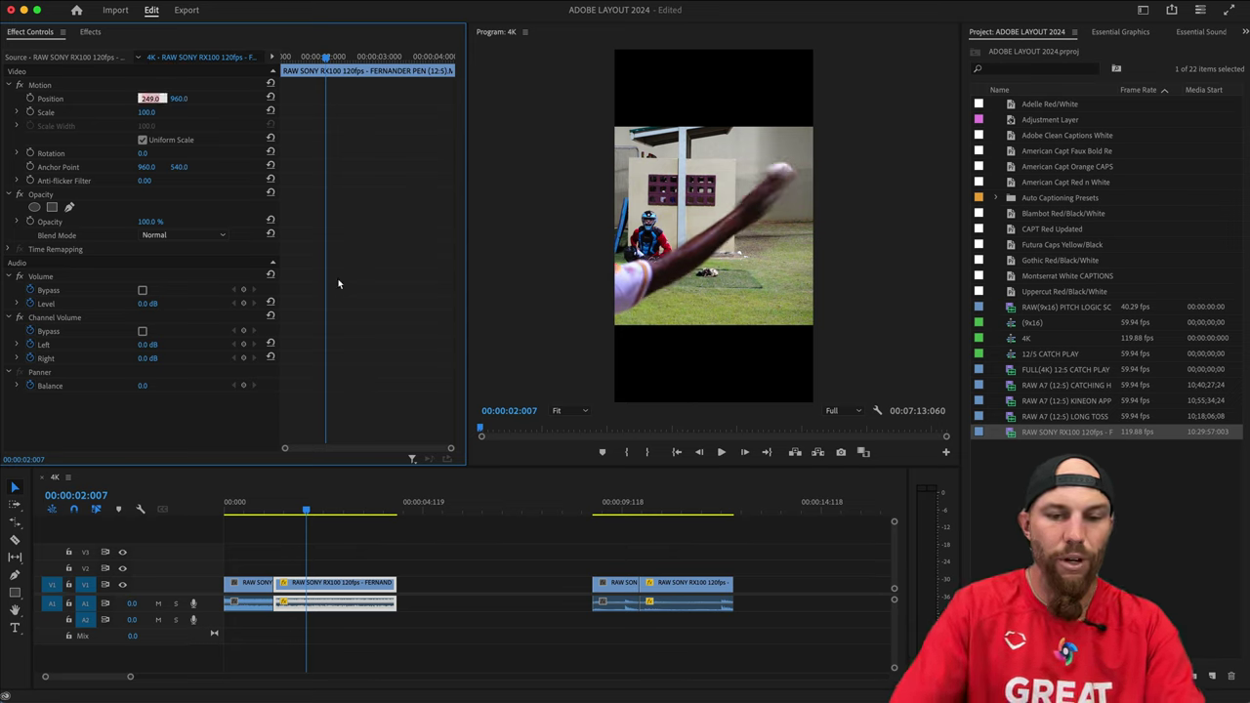
pyautogui.write('250')
pyautogui.press('Return')
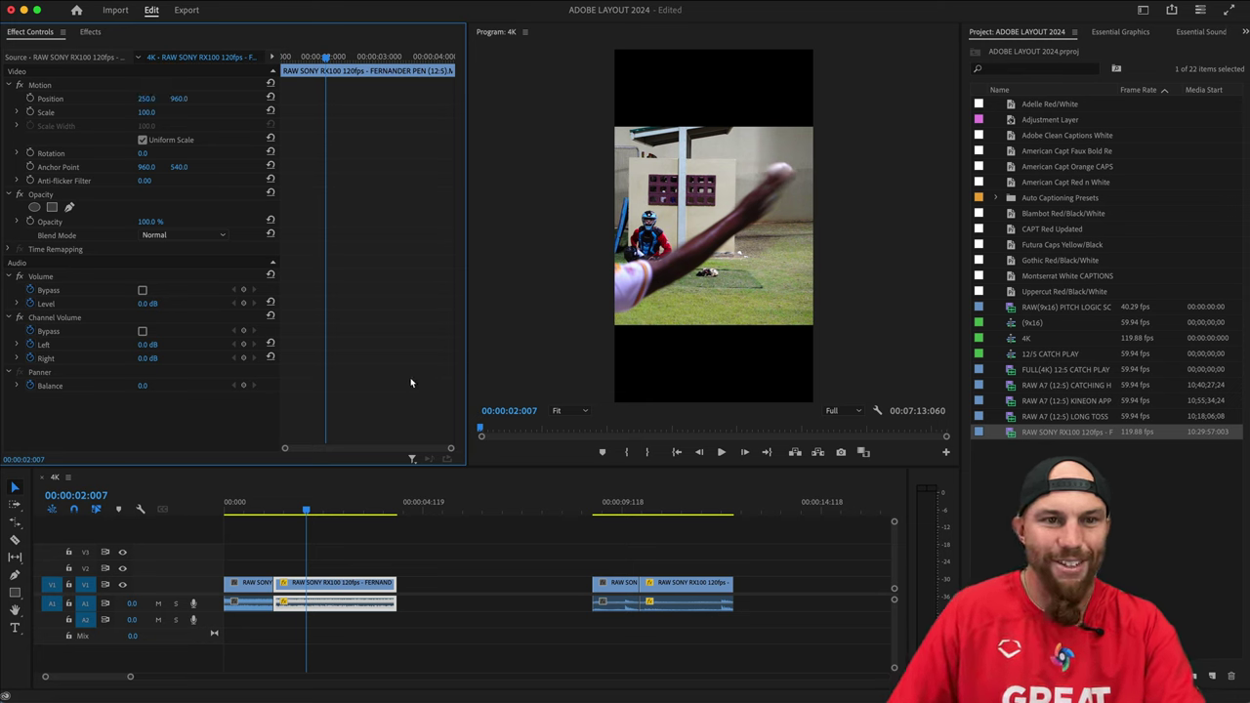
pyautogui.click(358, 554)
pyautogui.press('Right')
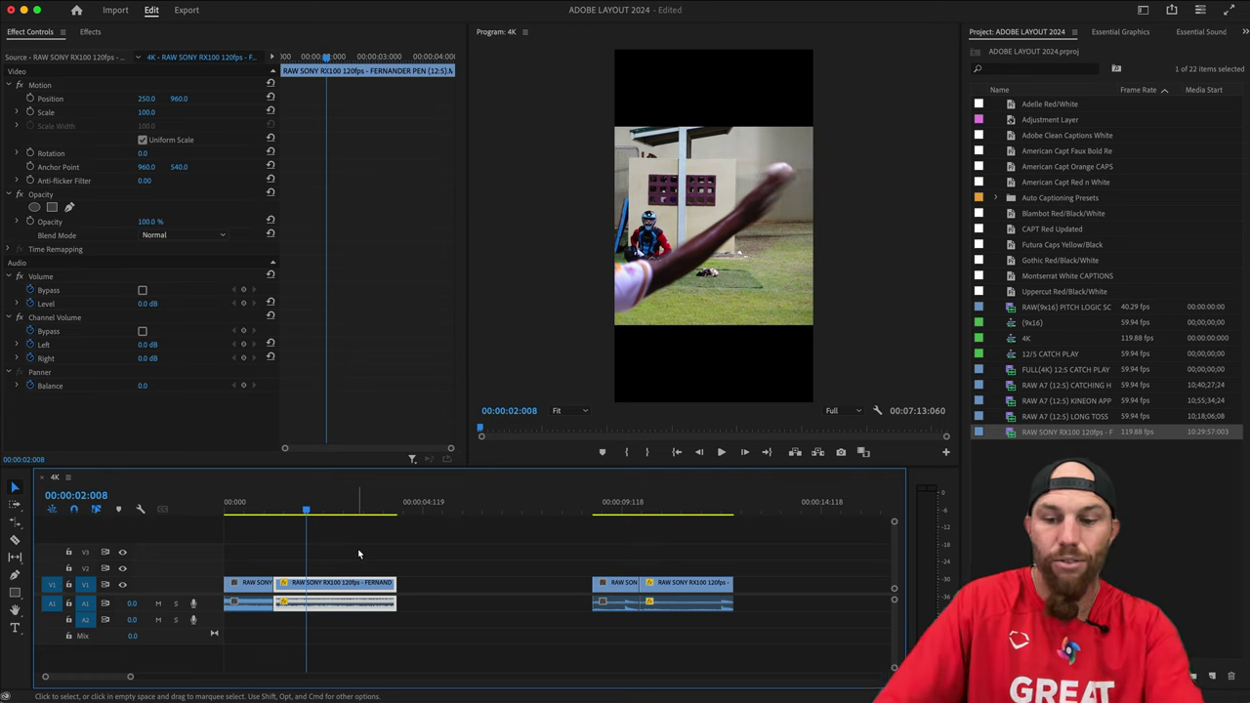
pyautogui.press('Right')
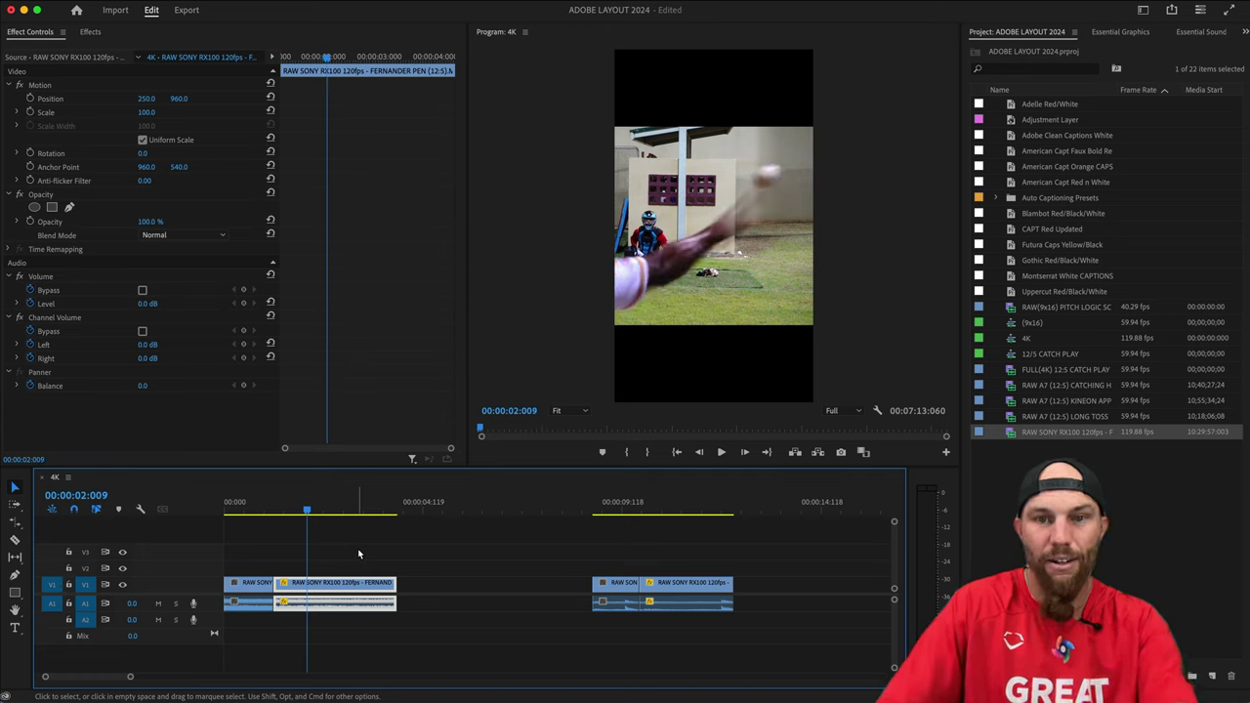
pyautogui.press('Left')
pyautogui.press('Right')
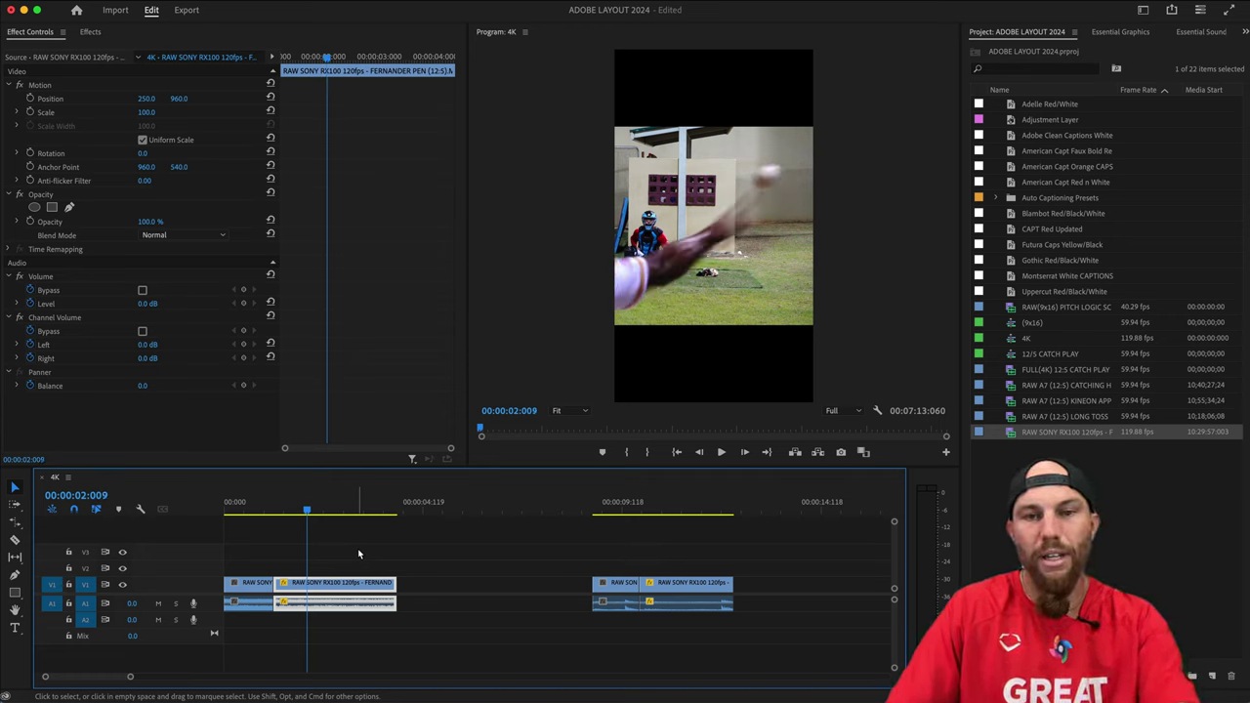
pyautogui.press('Left')
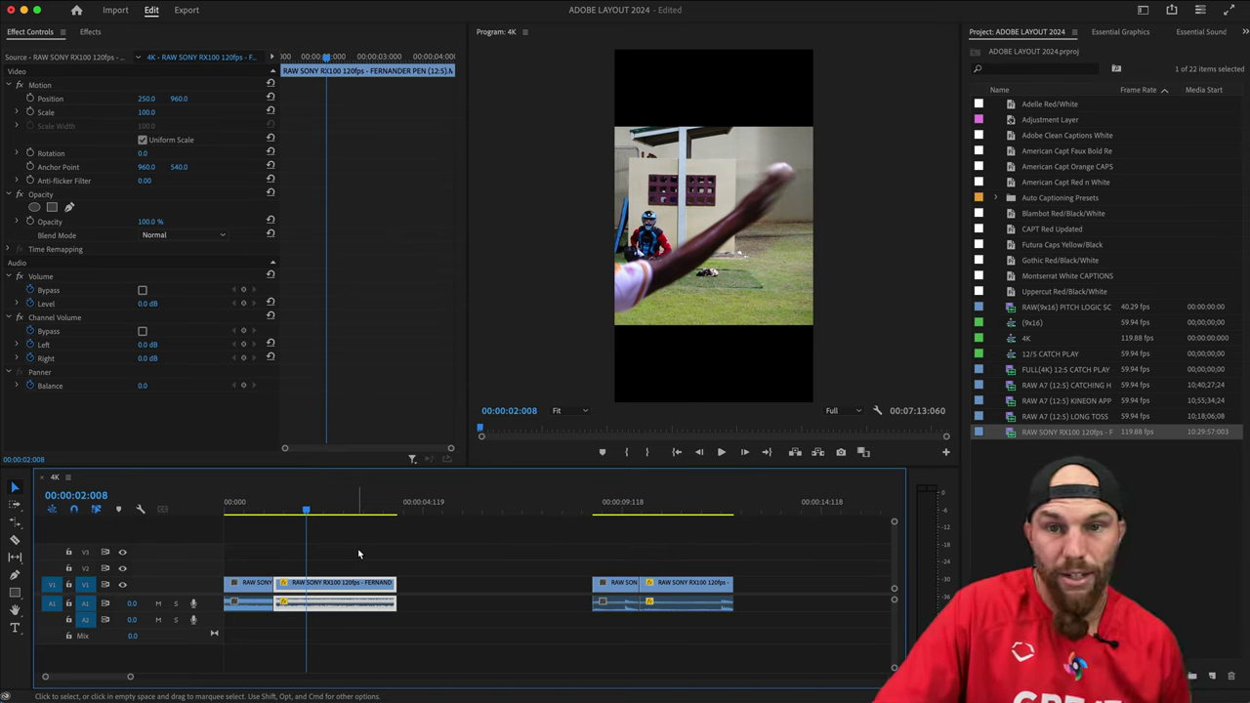
pyautogui.press('Right')
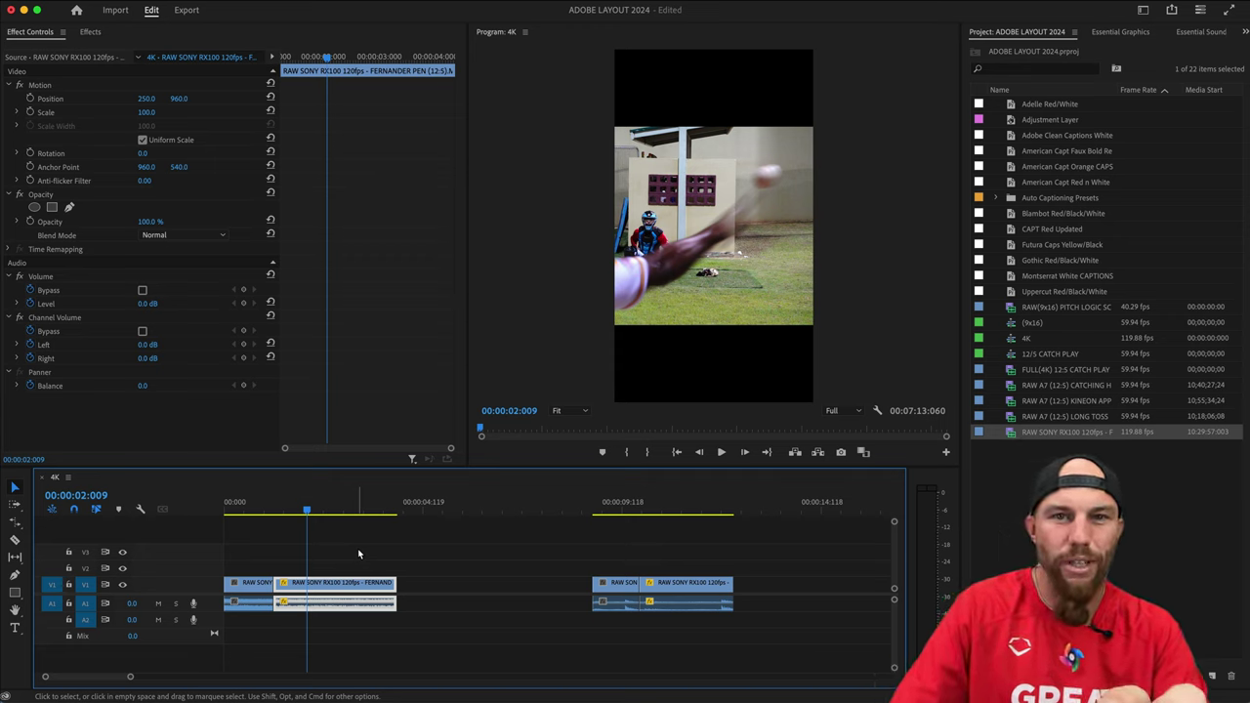
pyautogui.press('Left')
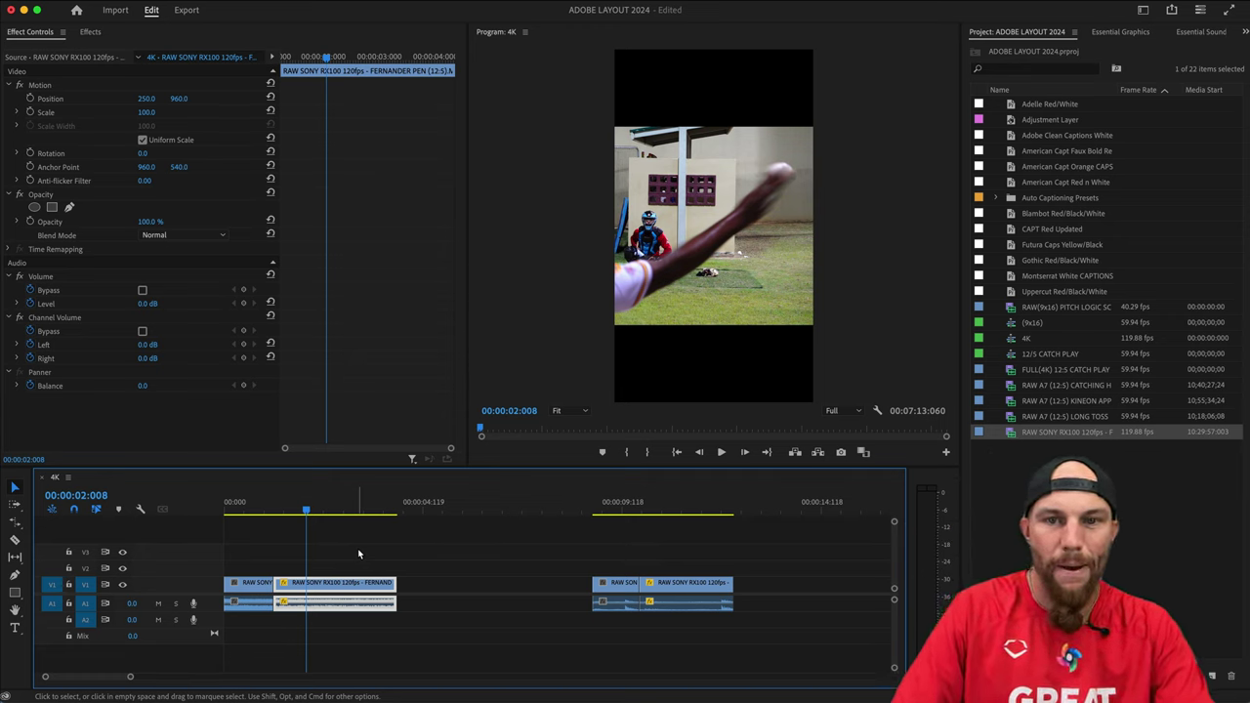
pyautogui.press('Right')
pyautogui.press('Left')
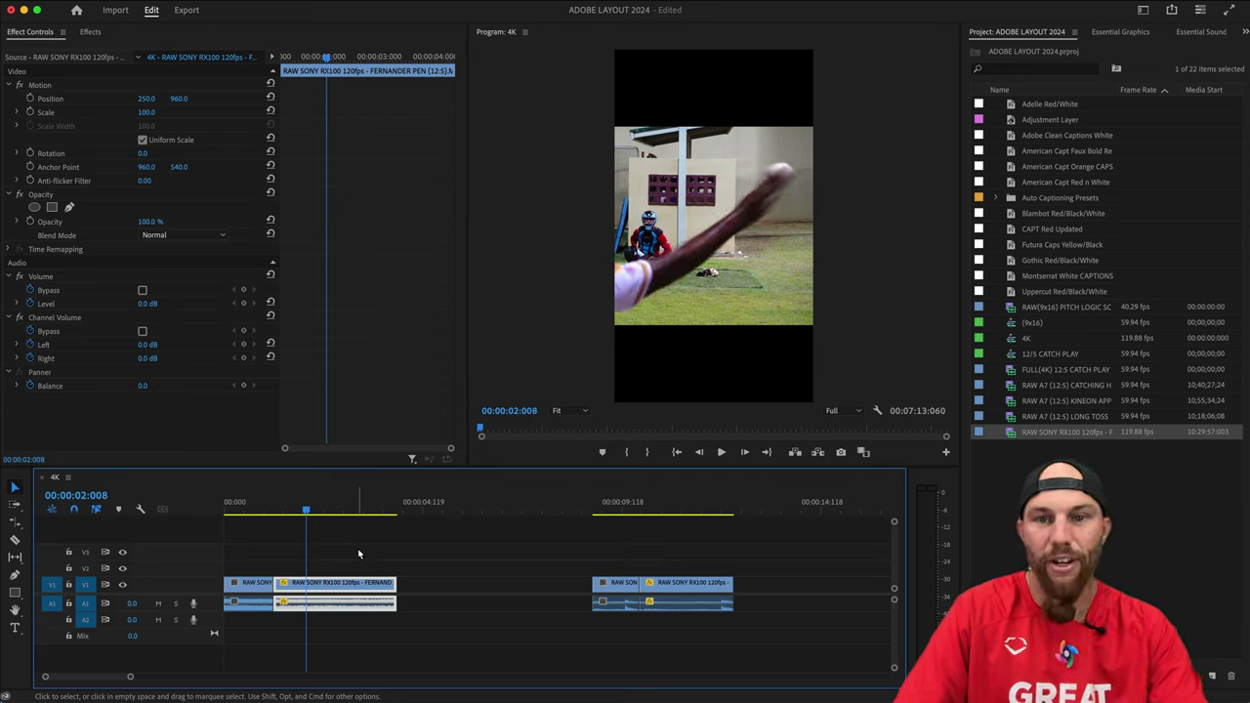
pyautogui.press('super+k')
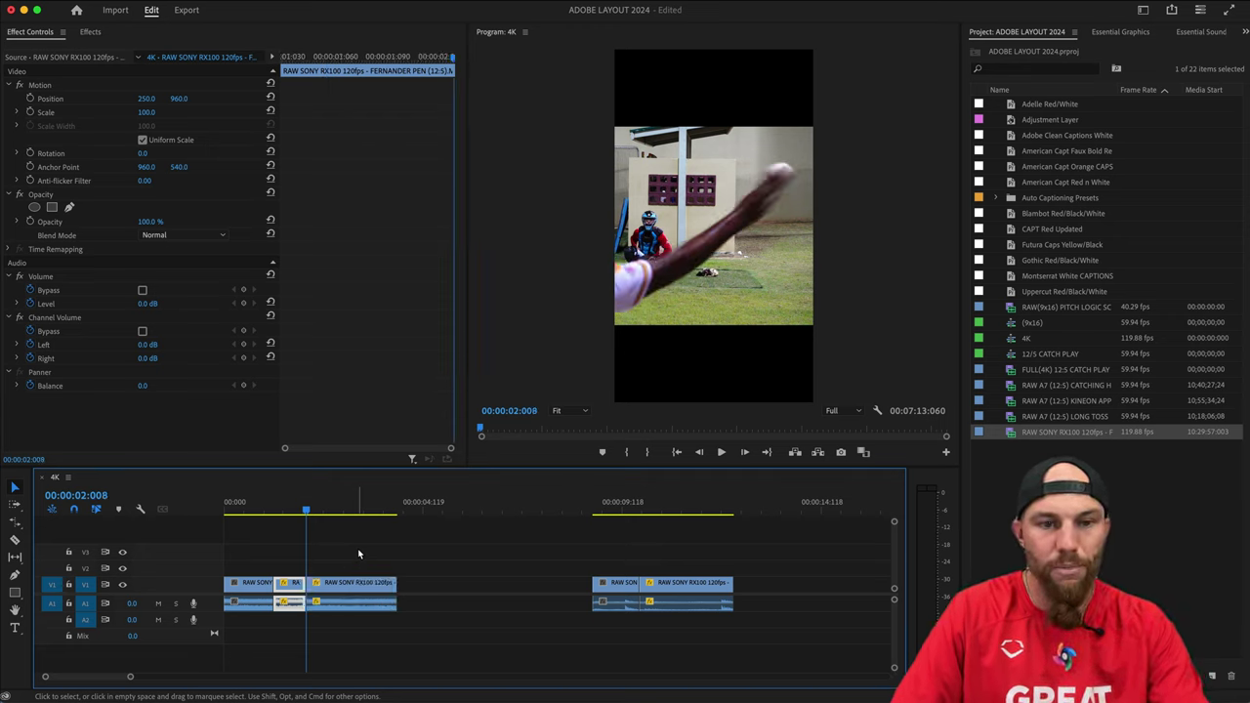
pyautogui.press('super+z')
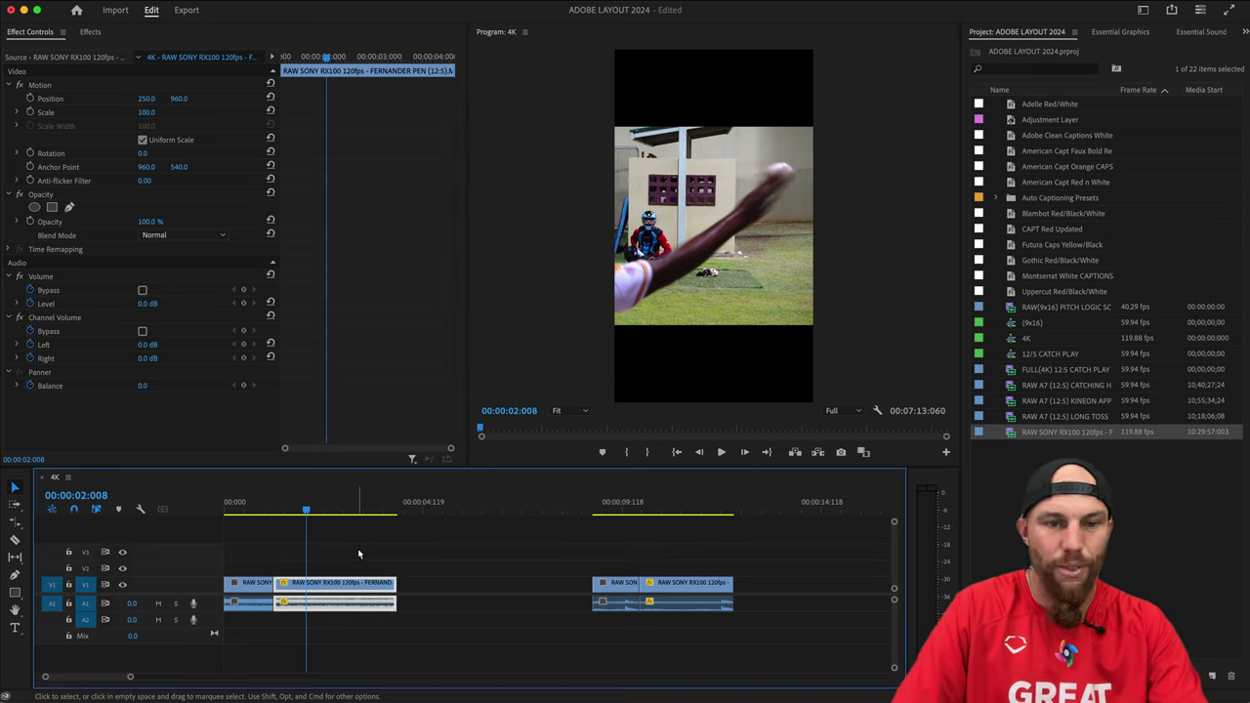
# Razor the clip at the playhead and delete the short left piece, leaving a gap.
pyautogui.click(15, 540)
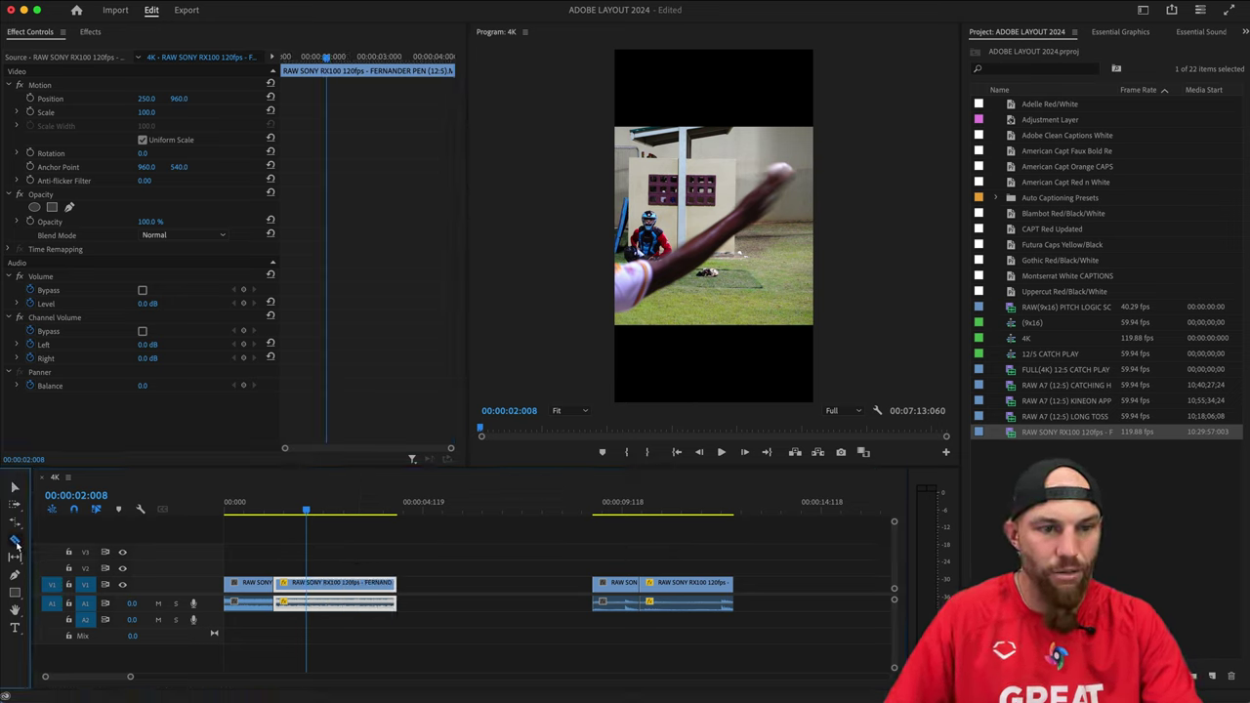
pyautogui.click(307, 586)
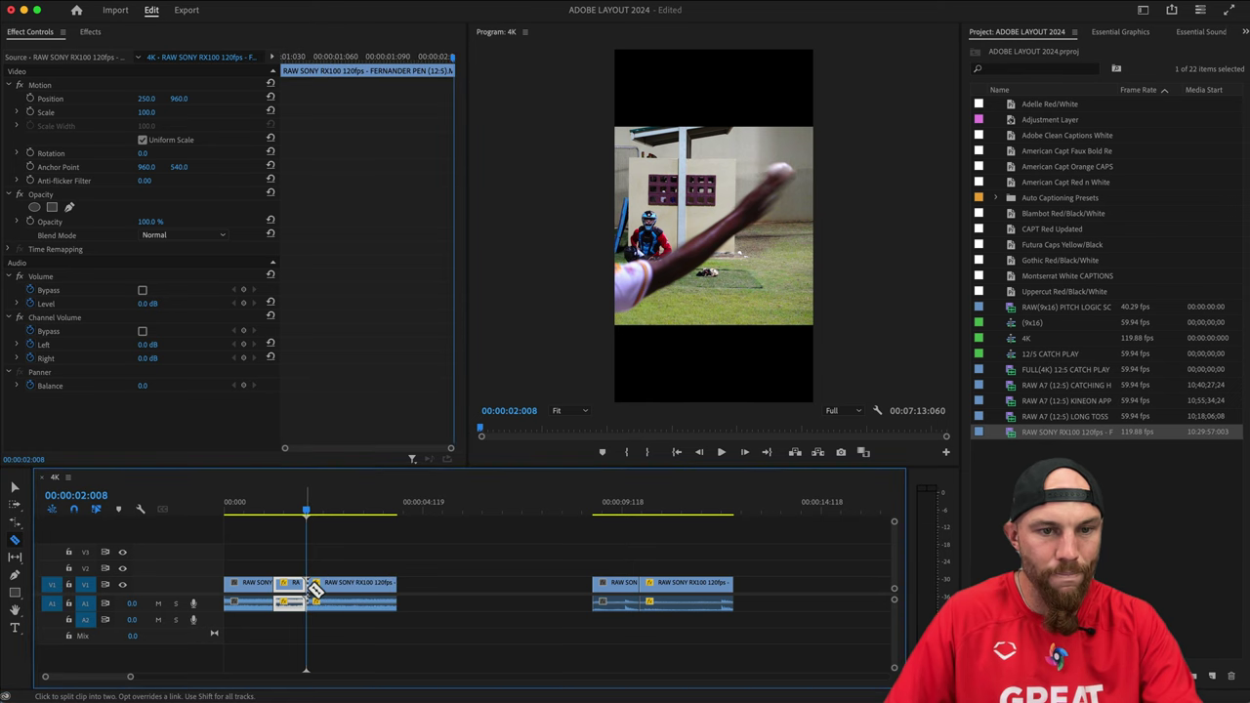
pyautogui.press('v')
pyautogui.click(293, 571)
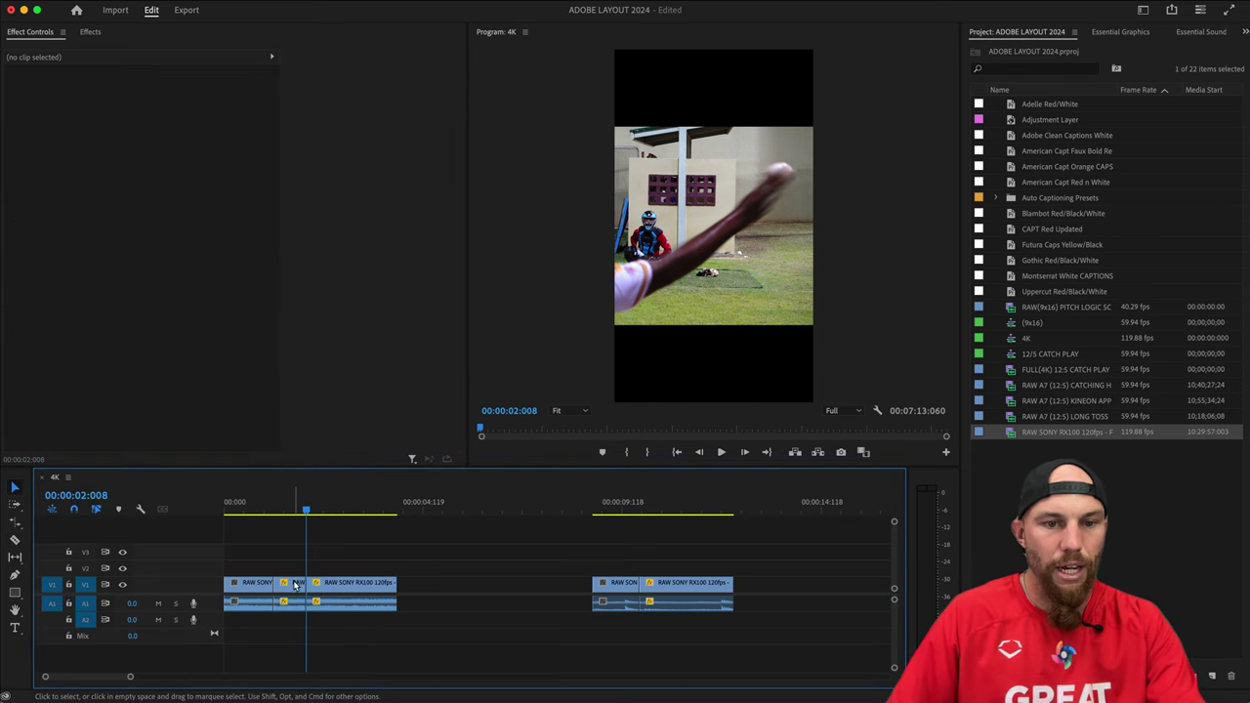
pyautogui.click(293, 584)
pyautogui.press('Delete')
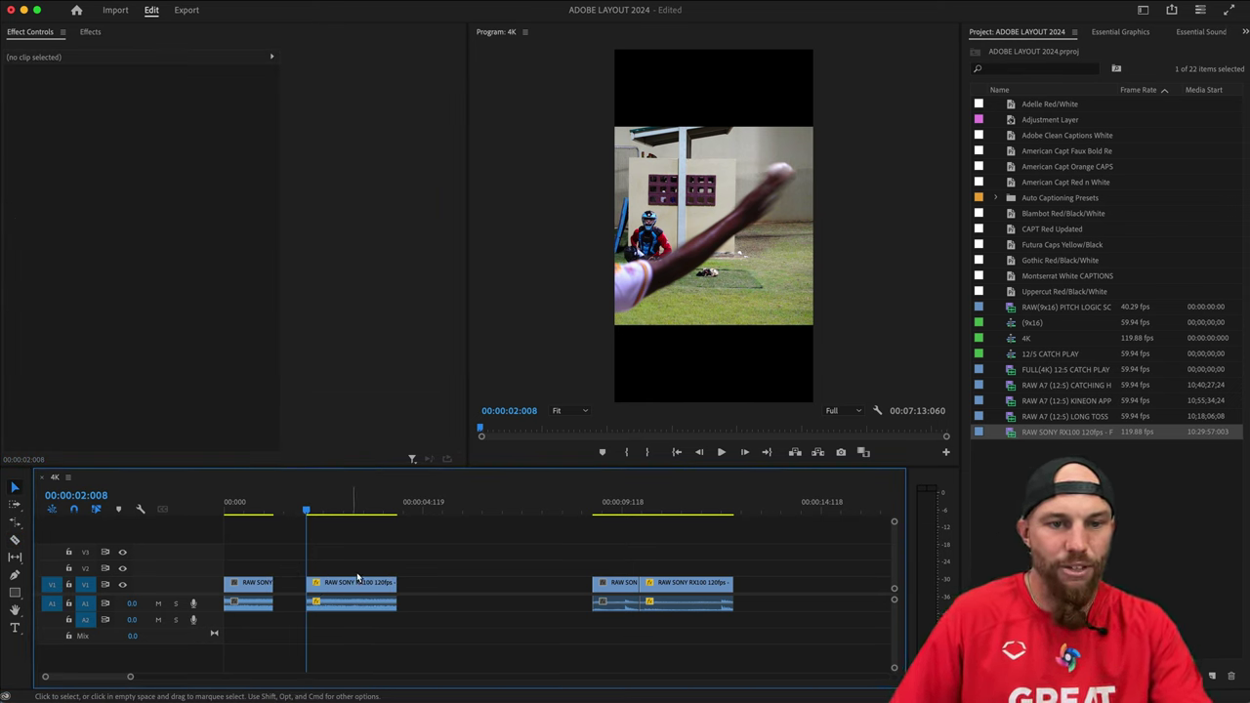
# Preview the frame at 00:00:10:085 and select the trimmed second clip.
pyautogui.click(653, 513)
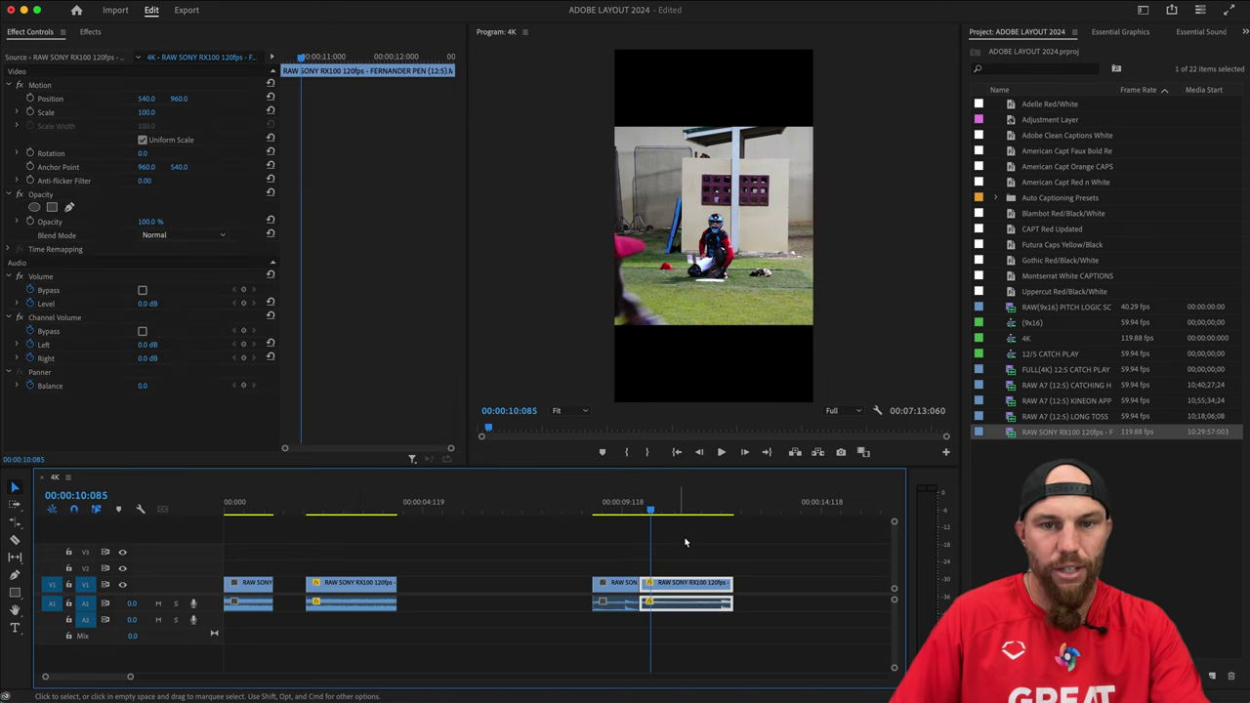
pyautogui.click(374, 586)
pyautogui.click(337, 508)
pyautogui.click(306, 508)
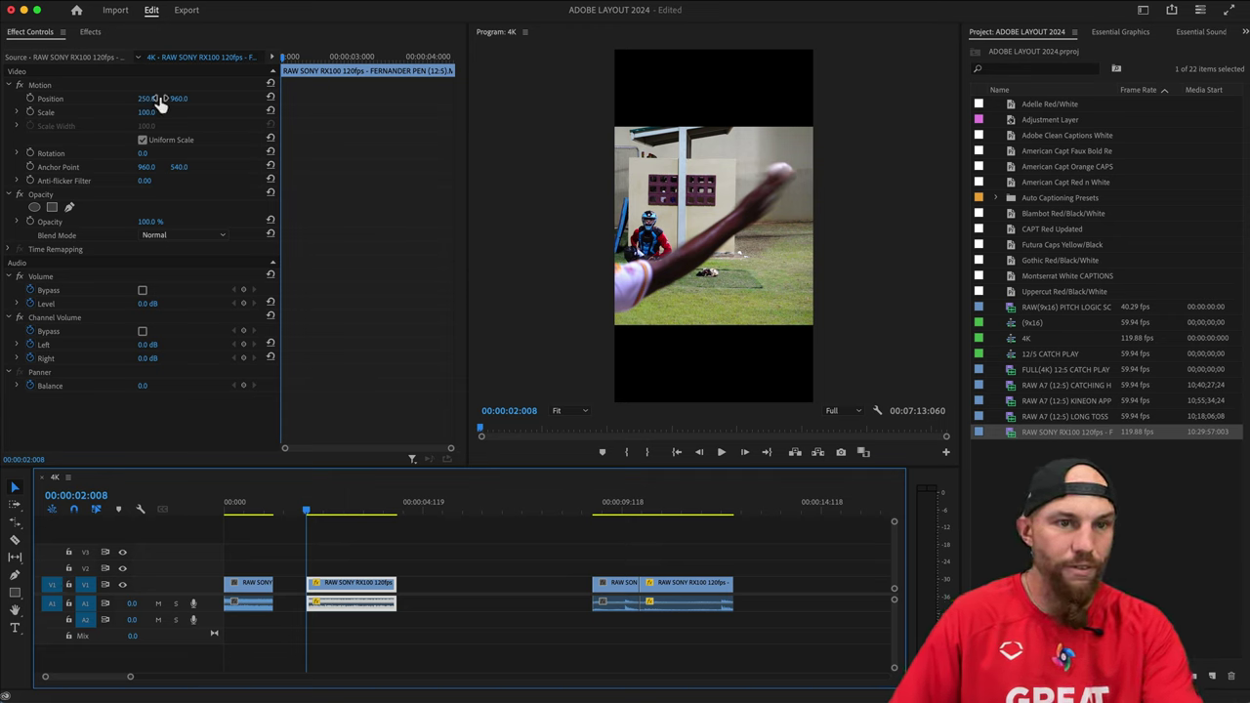
pyautogui.click(418, 576)
pyautogui.click(372, 583)
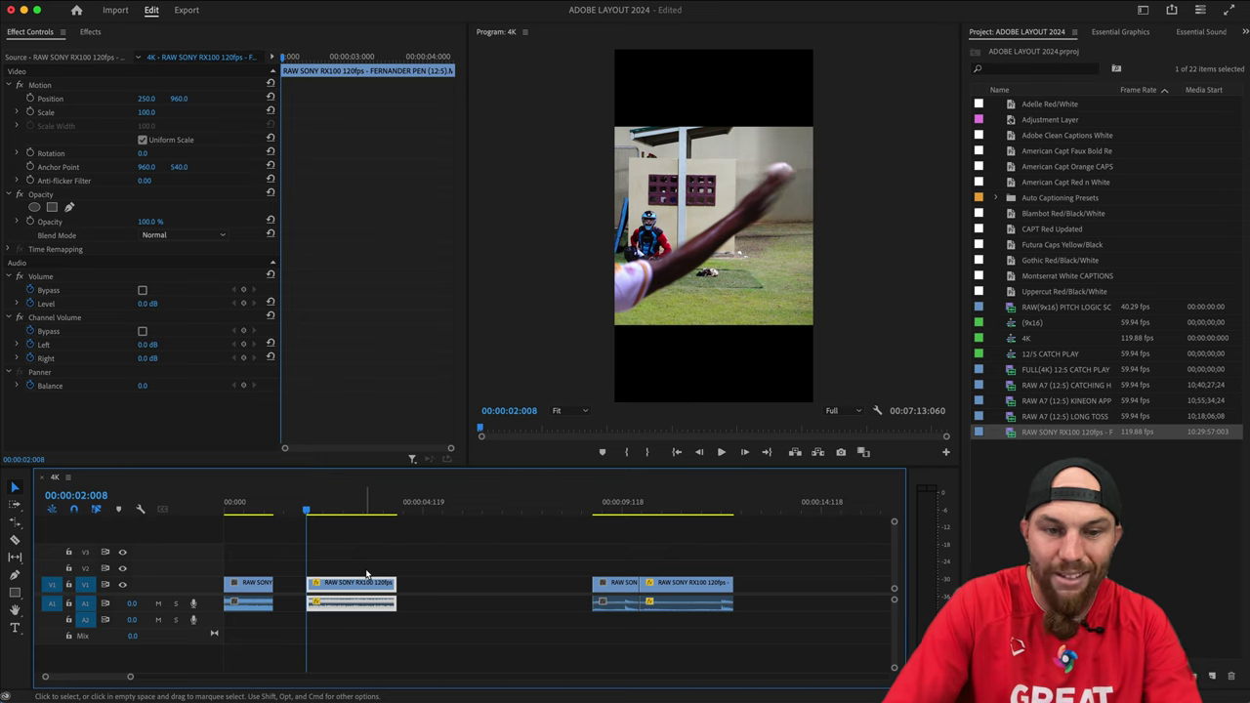
# Copy the reframed clip, then select the right-hand clip without pasting yet.
pyautogui.rightClick(347, 580)
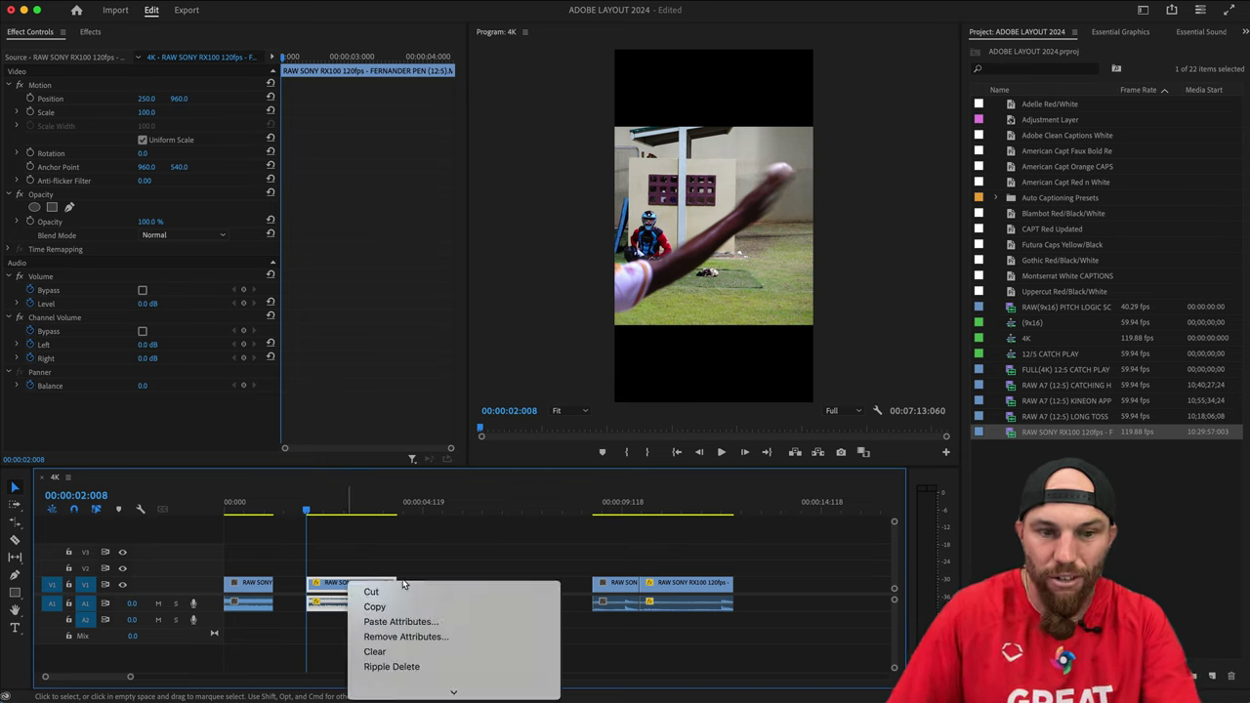
pyautogui.click(407, 613)
pyautogui.click(407, 612)
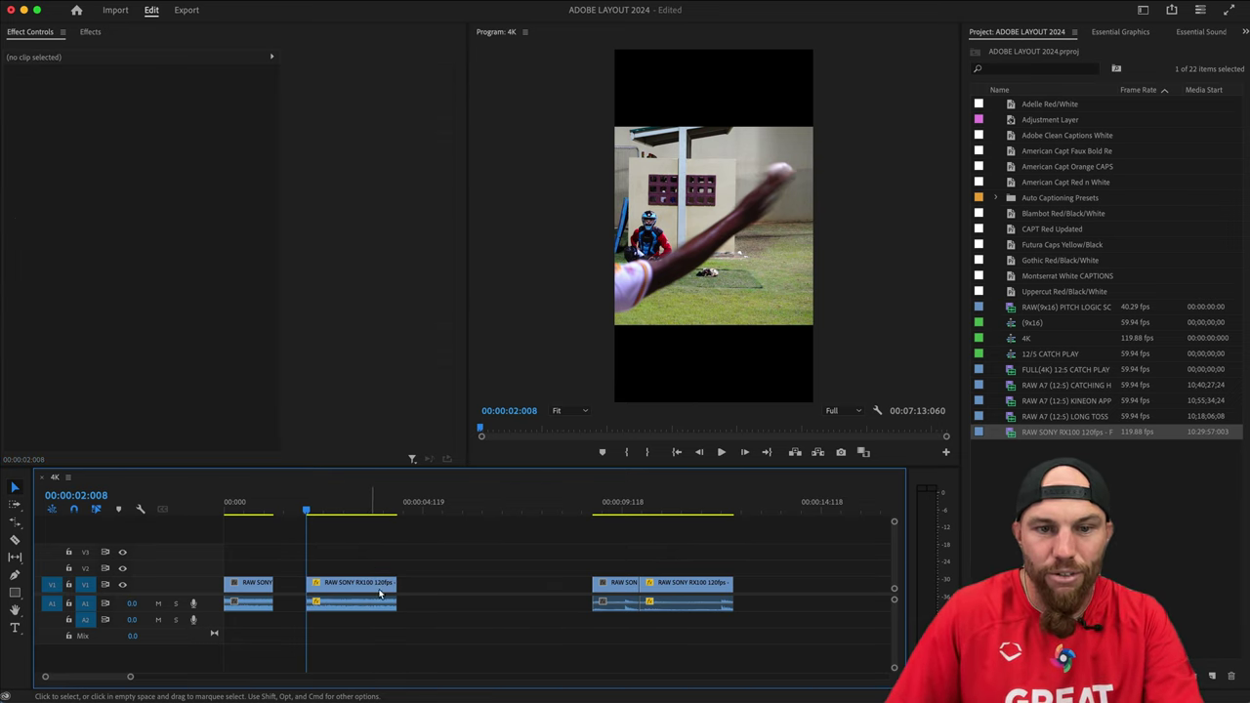
pyautogui.click(684, 586)
pyautogui.rightClick(683, 586)
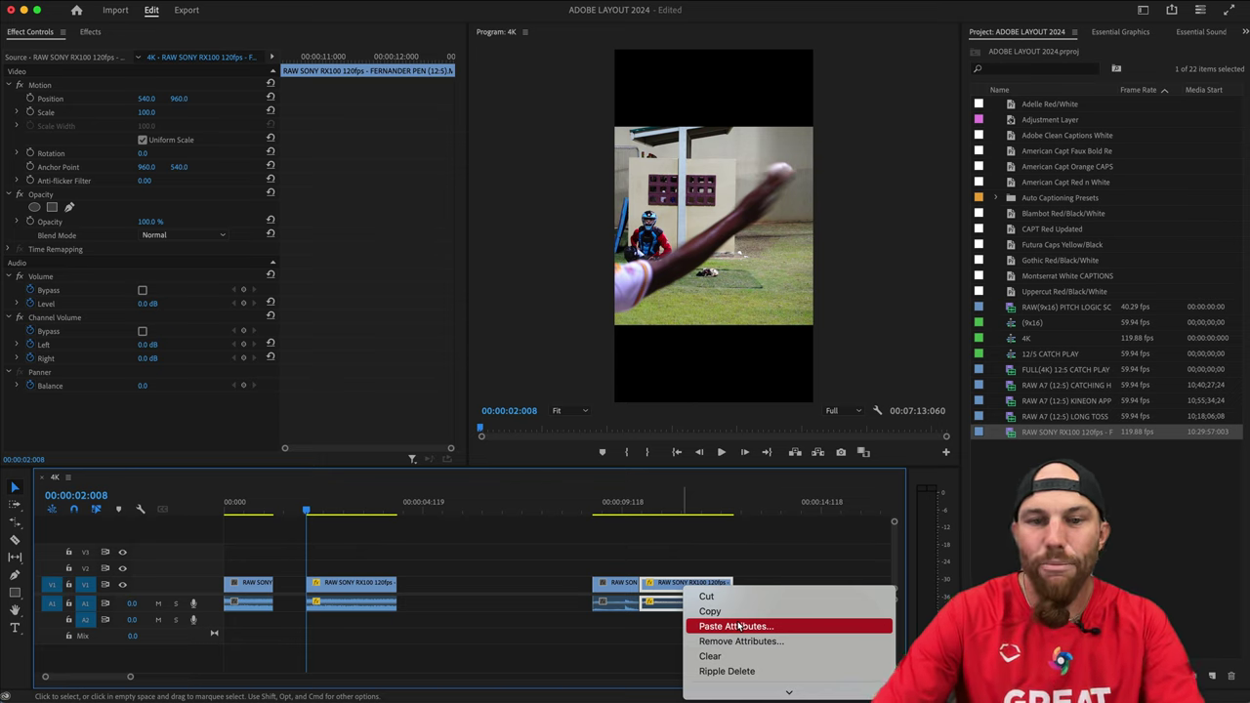
pyautogui.click(741, 571)
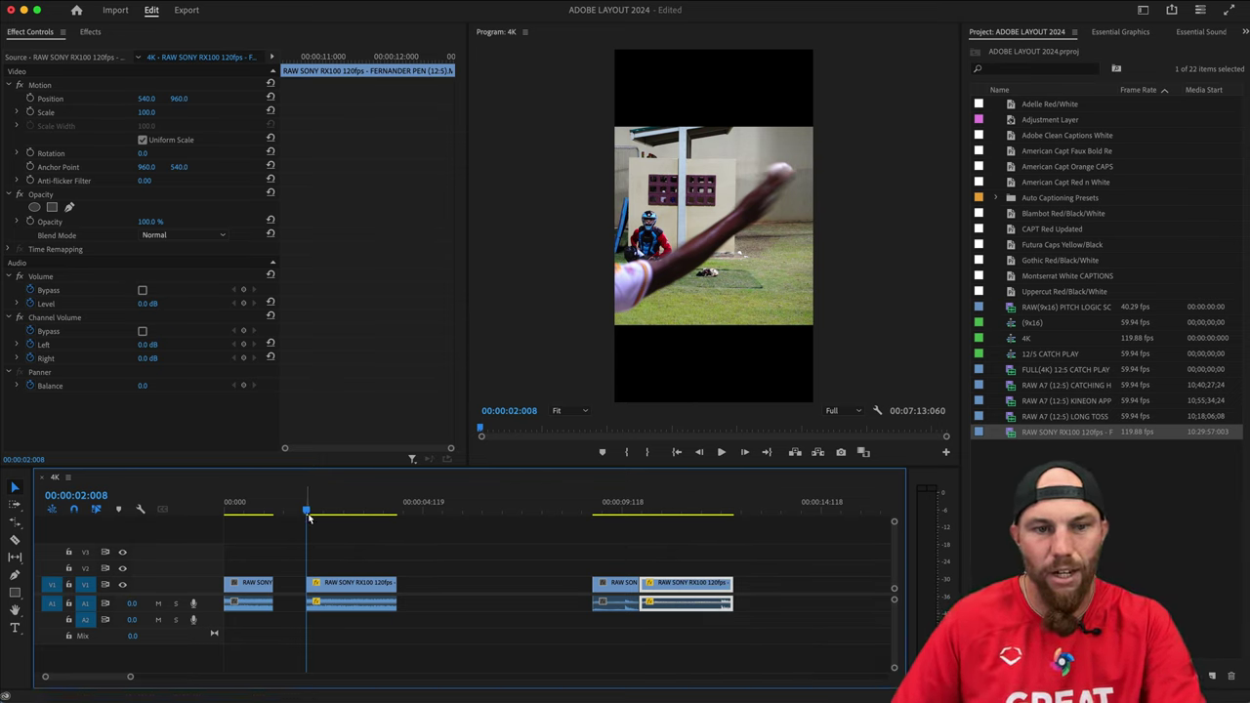
# Select the right part of the third clip and open Paste Attributes with Motion and Time Remapping.
pyautogui.moveTo(305, 512); pyautogui.dragTo(361, 529)
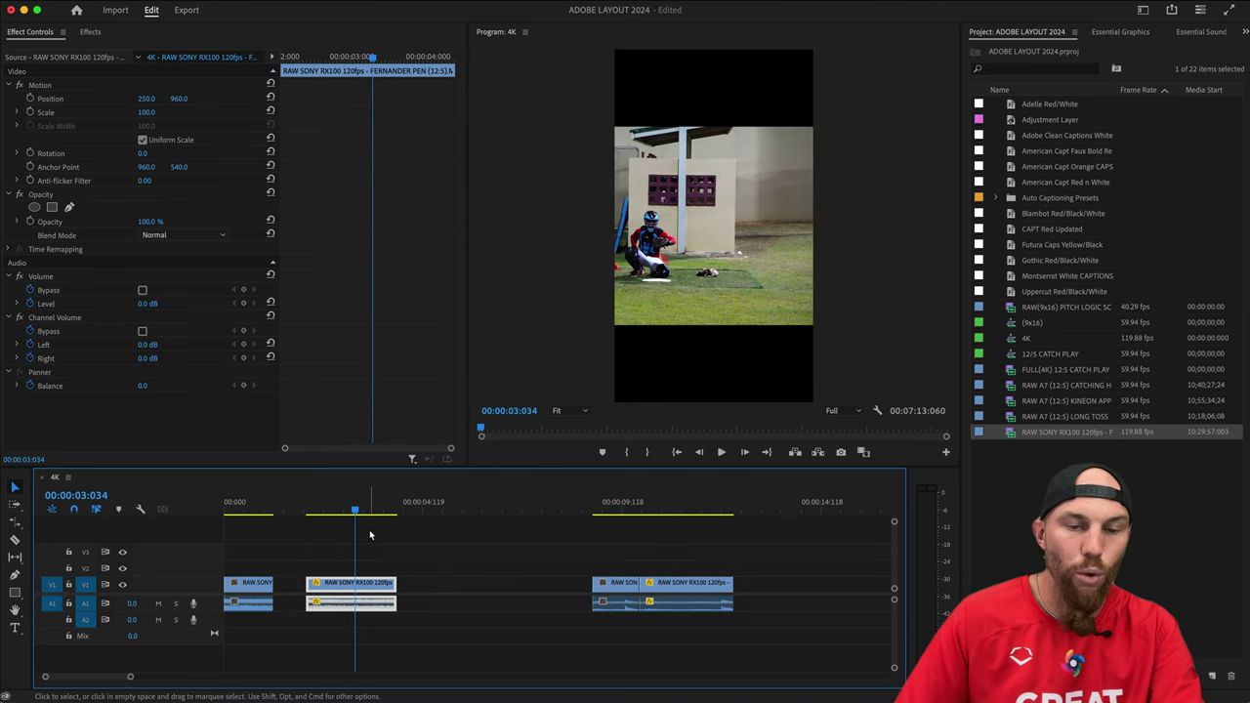
pyautogui.click(339, 511)
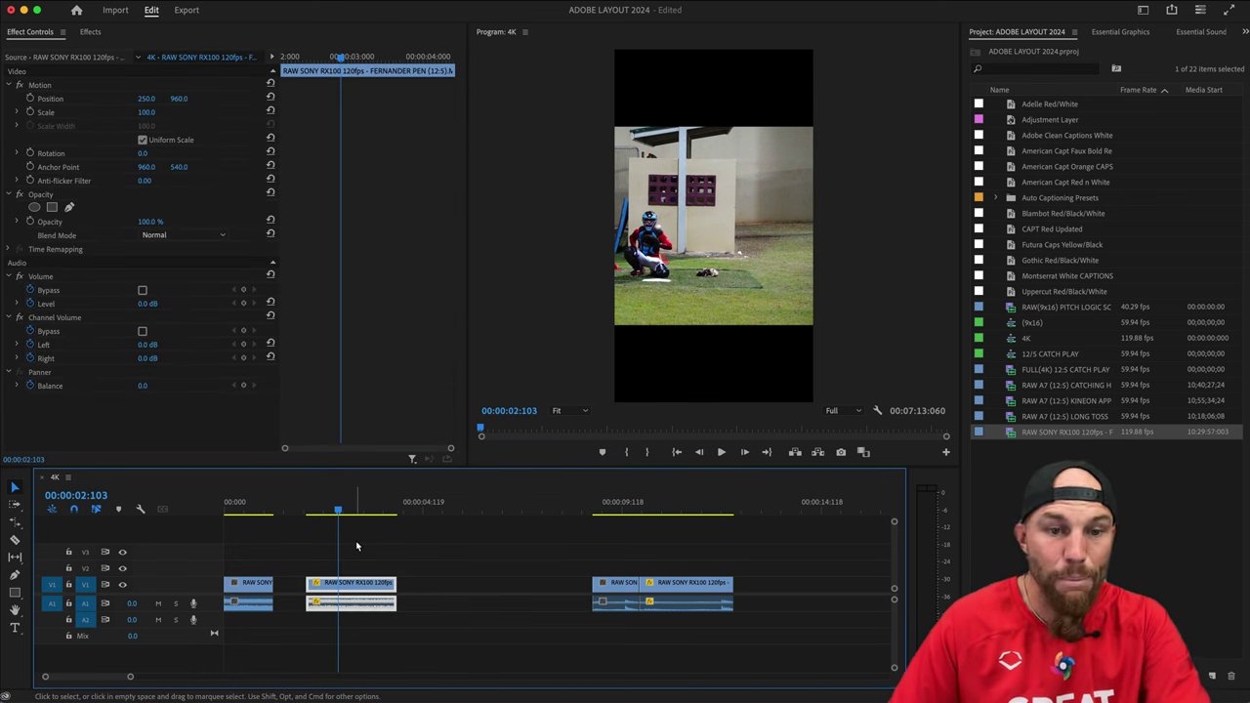
pyautogui.click(683, 586)
pyautogui.click(681, 510)
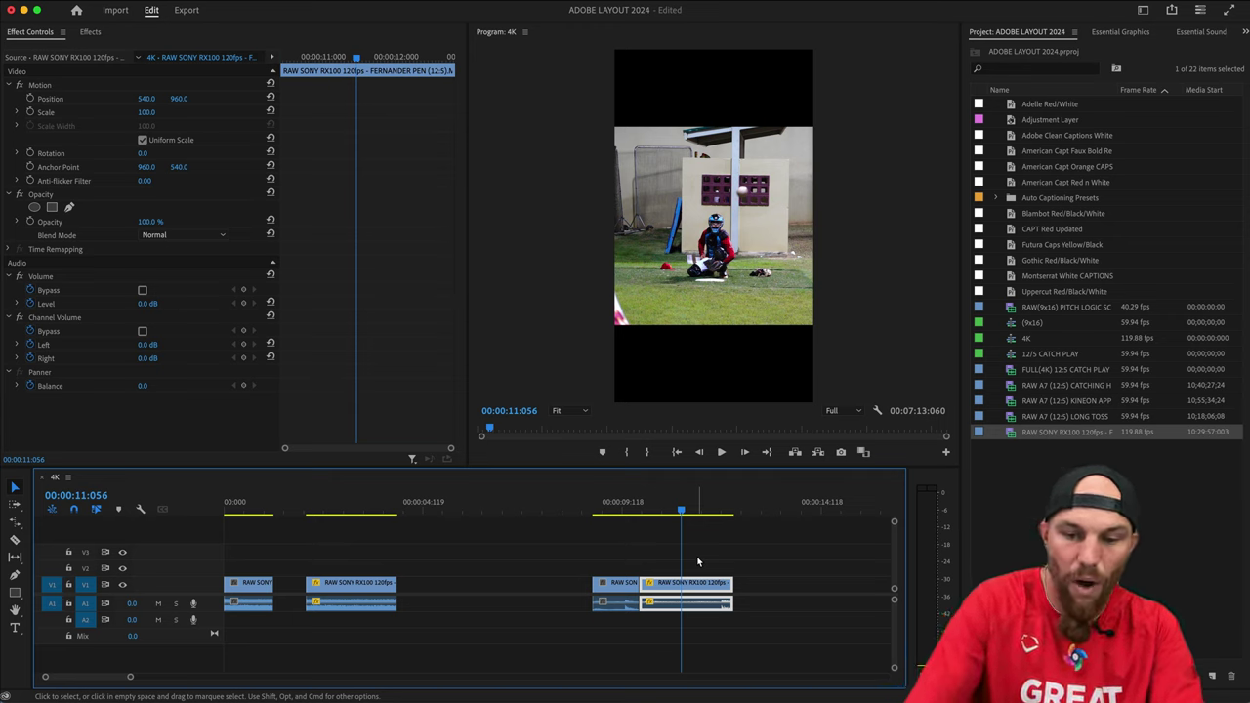
pyautogui.press('super+alt+v')
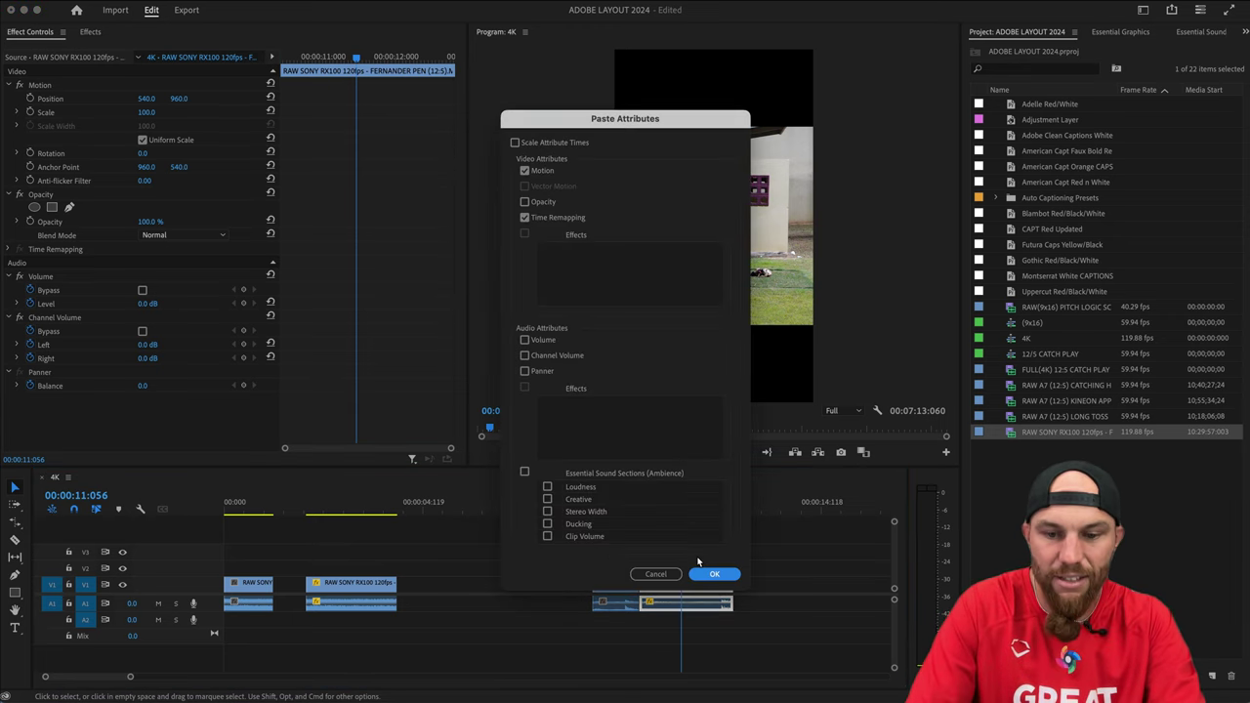
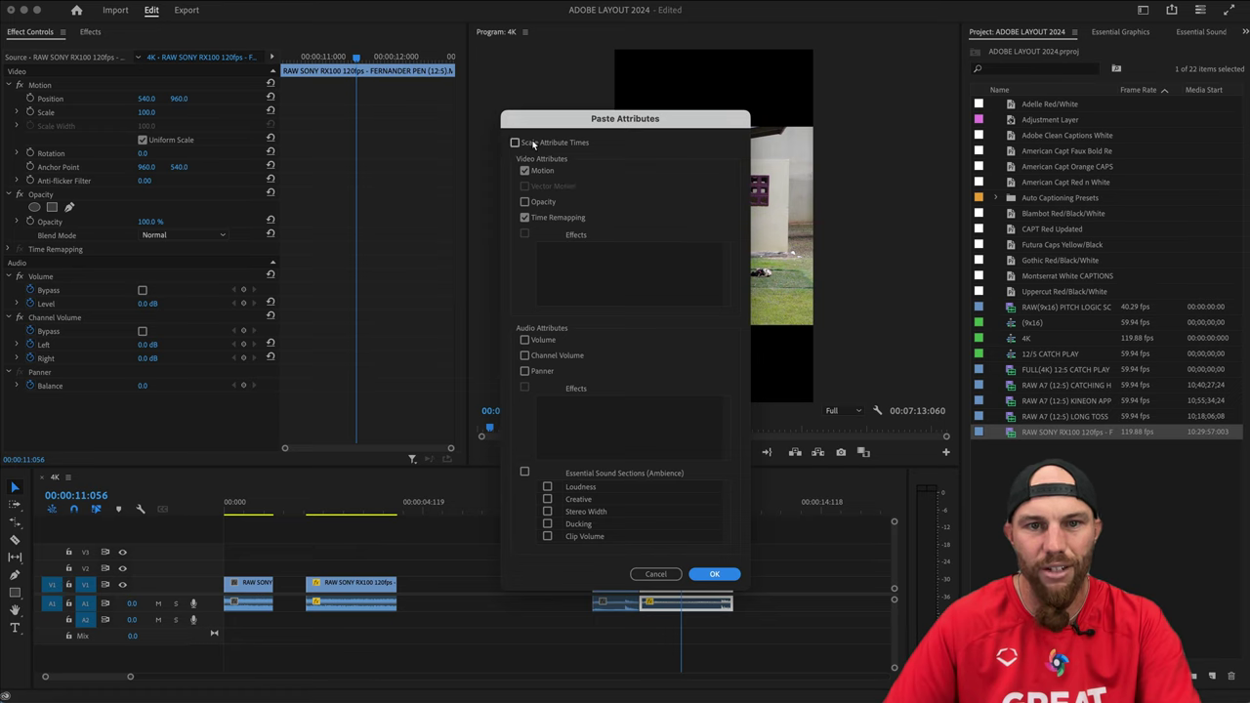
# Paste the Motion attributes onto the later clip, offsetting its Position to 250.0.
pyautogui.click(716, 574)
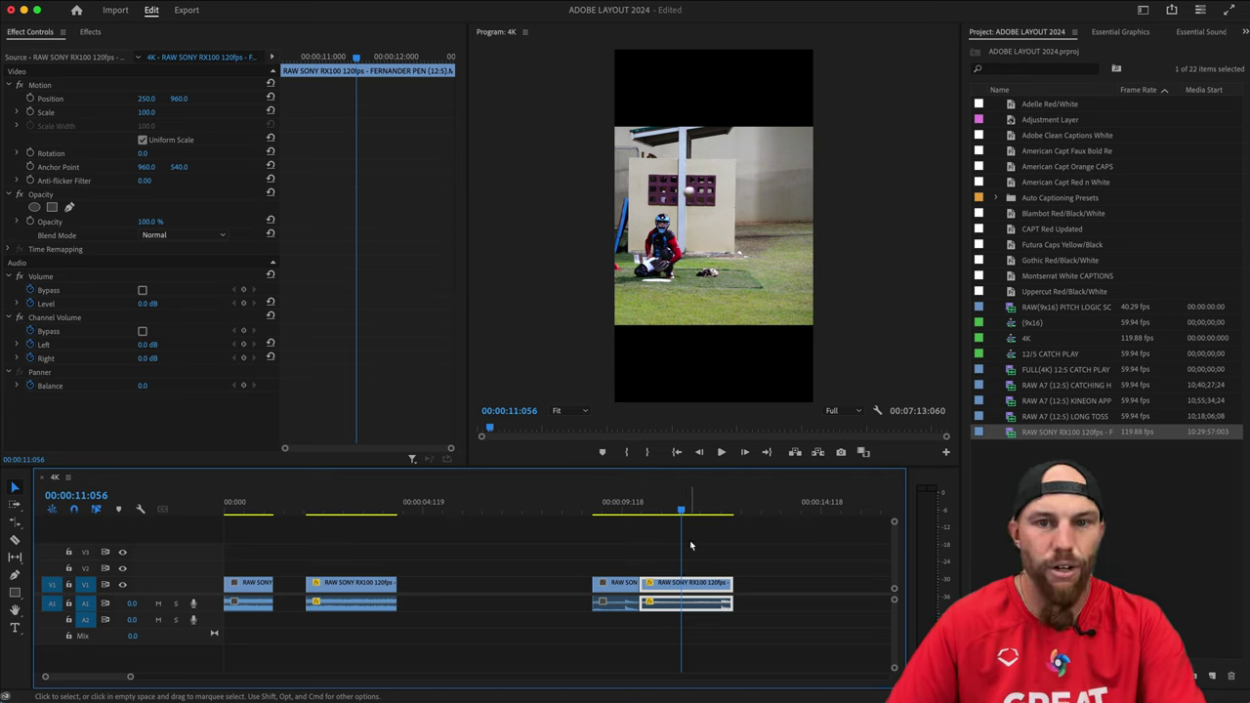
pyautogui.press('super+z')
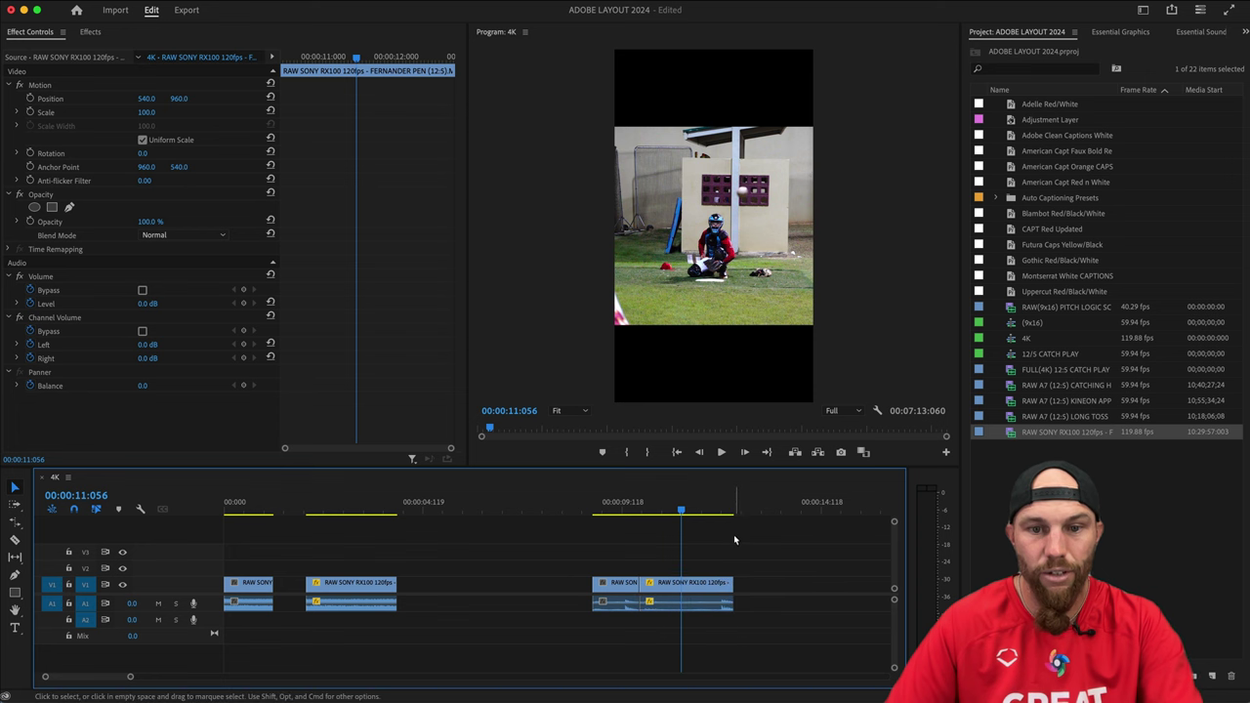
pyautogui.press('super+alt+v')
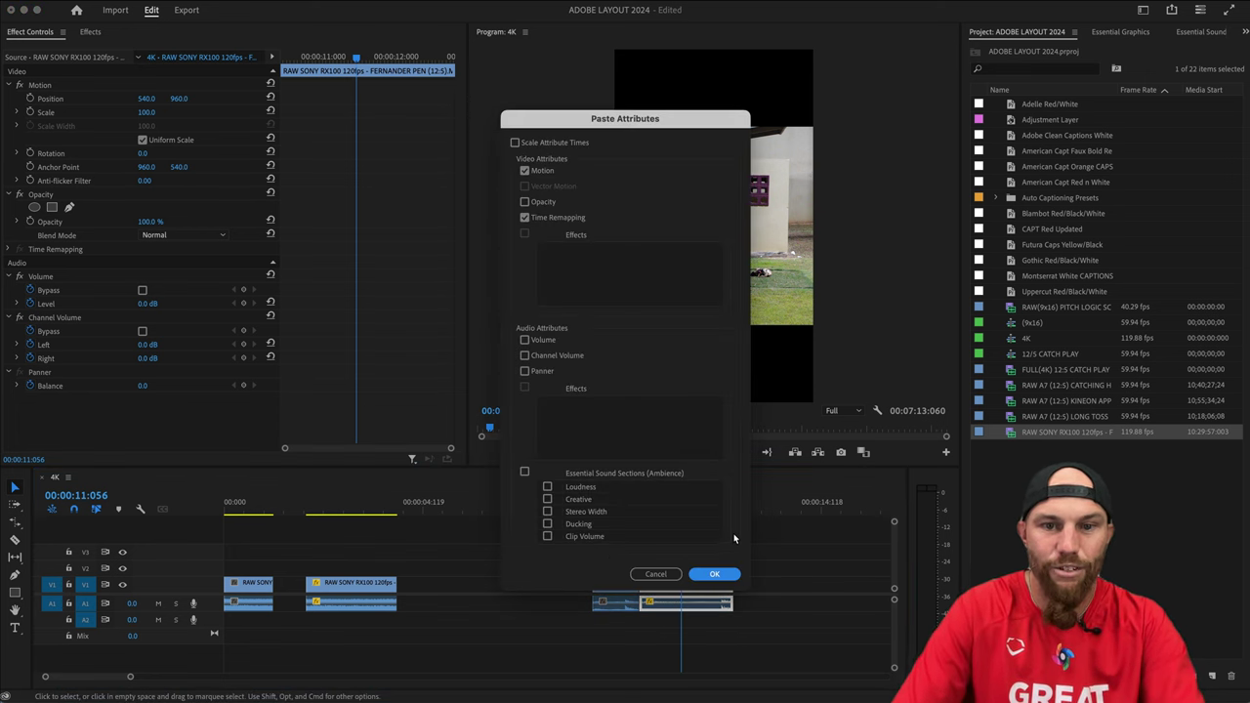
pyautogui.press('Return')
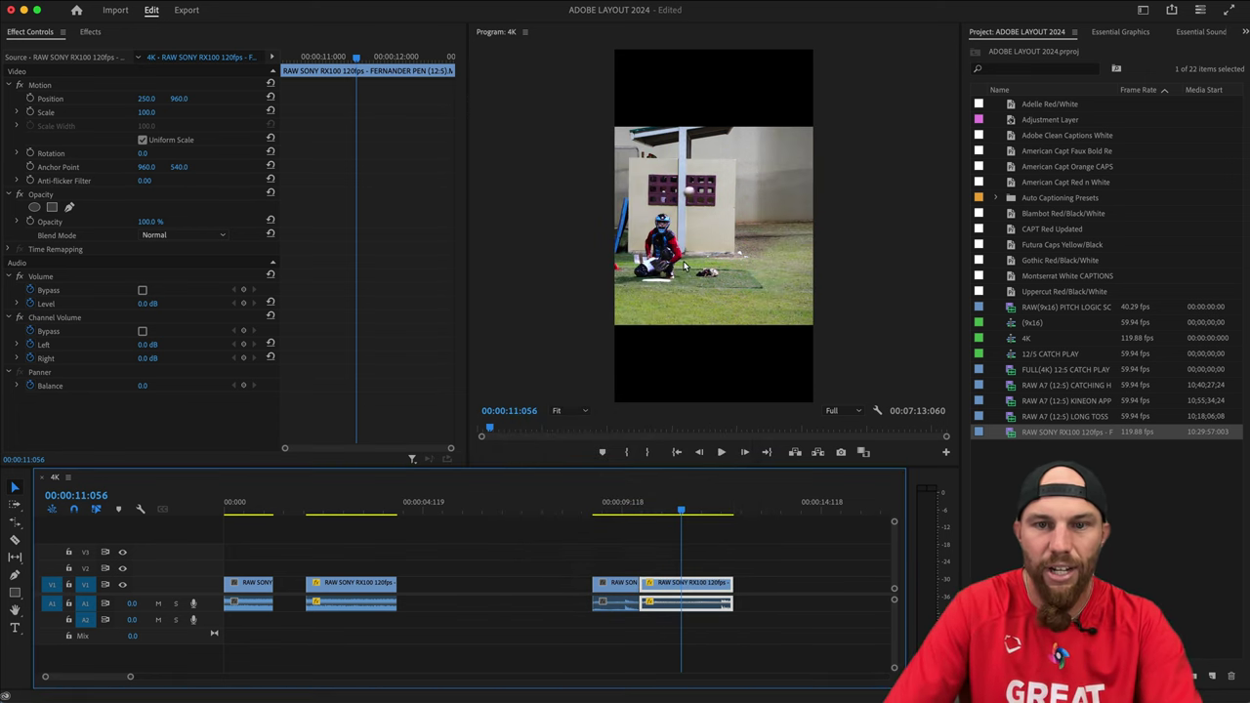
# Split the clip at 11:018 and delete the short slice, leaving a gap.
pyautogui.press('Up')
pyautogui.press('space')
pyautogui.press('space')
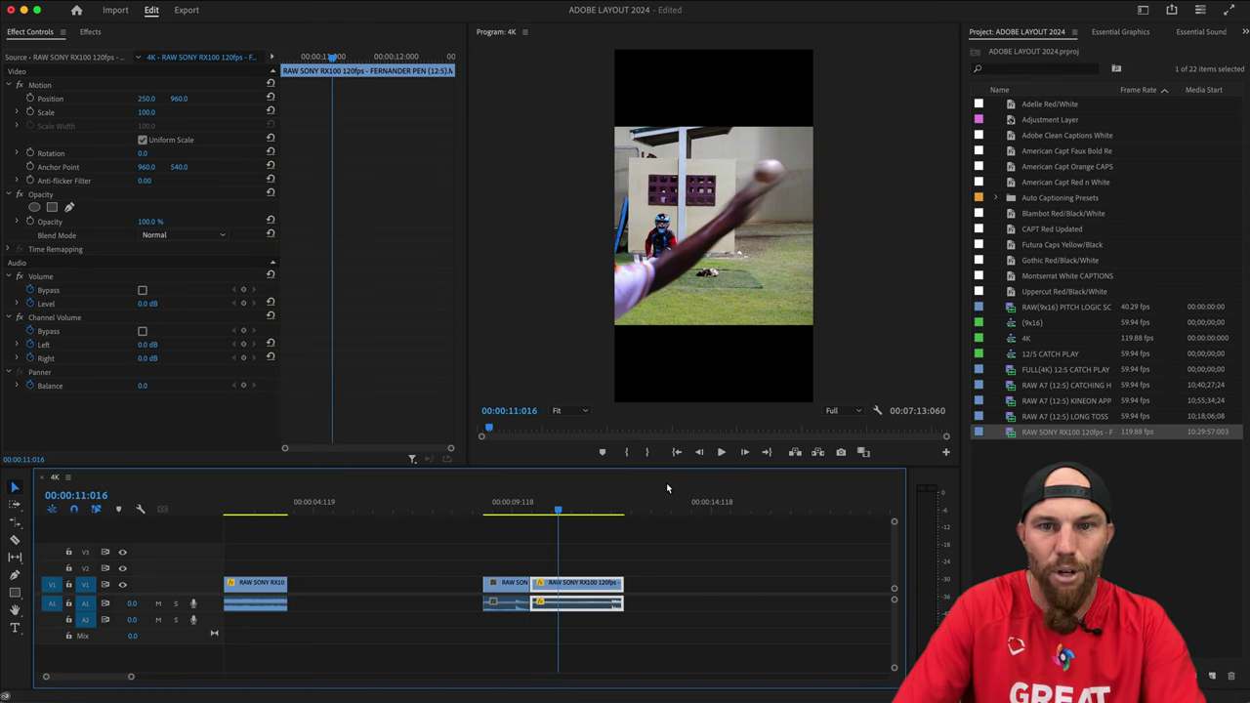
pyautogui.press('Right')
pyautogui.press('Right')
pyautogui.press('Right')
pyautogui.press('Right')
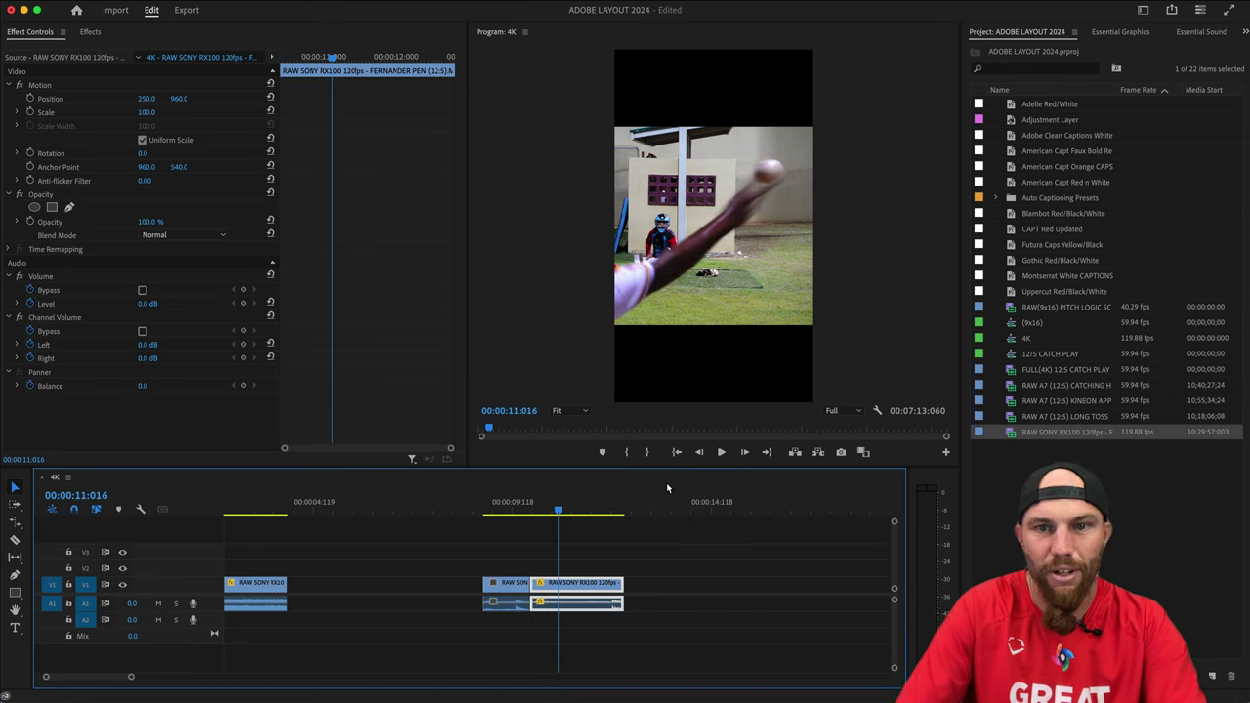
pyautogui.press('Left')
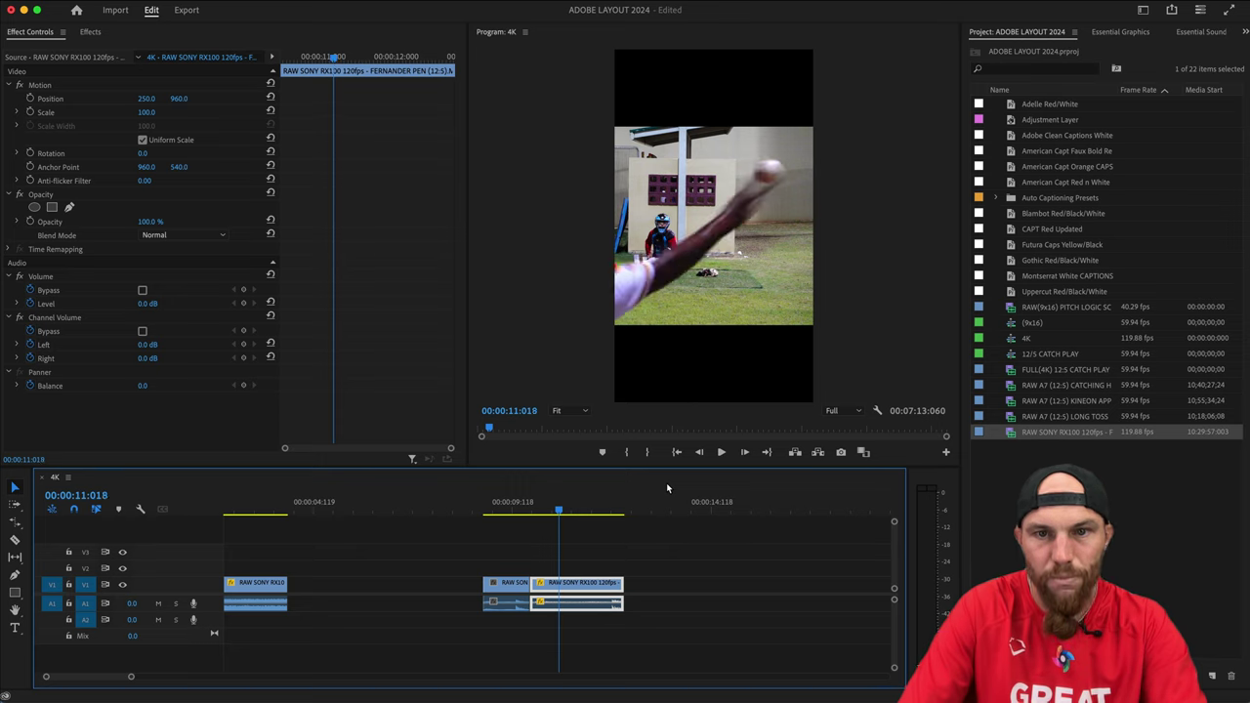
pyautogui.press('super+k')
pyautogui.press('Up')
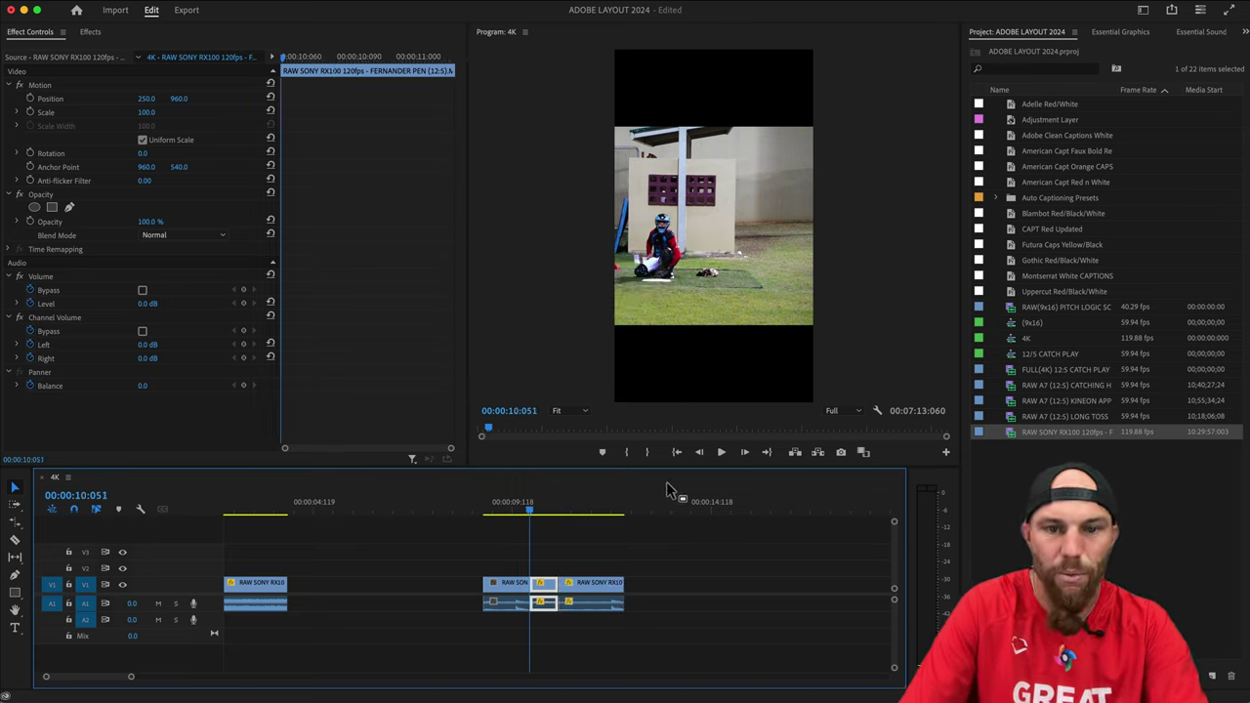
pyautogui.press('Delete')
pyautogui.hscroll(-3, 625, 572)
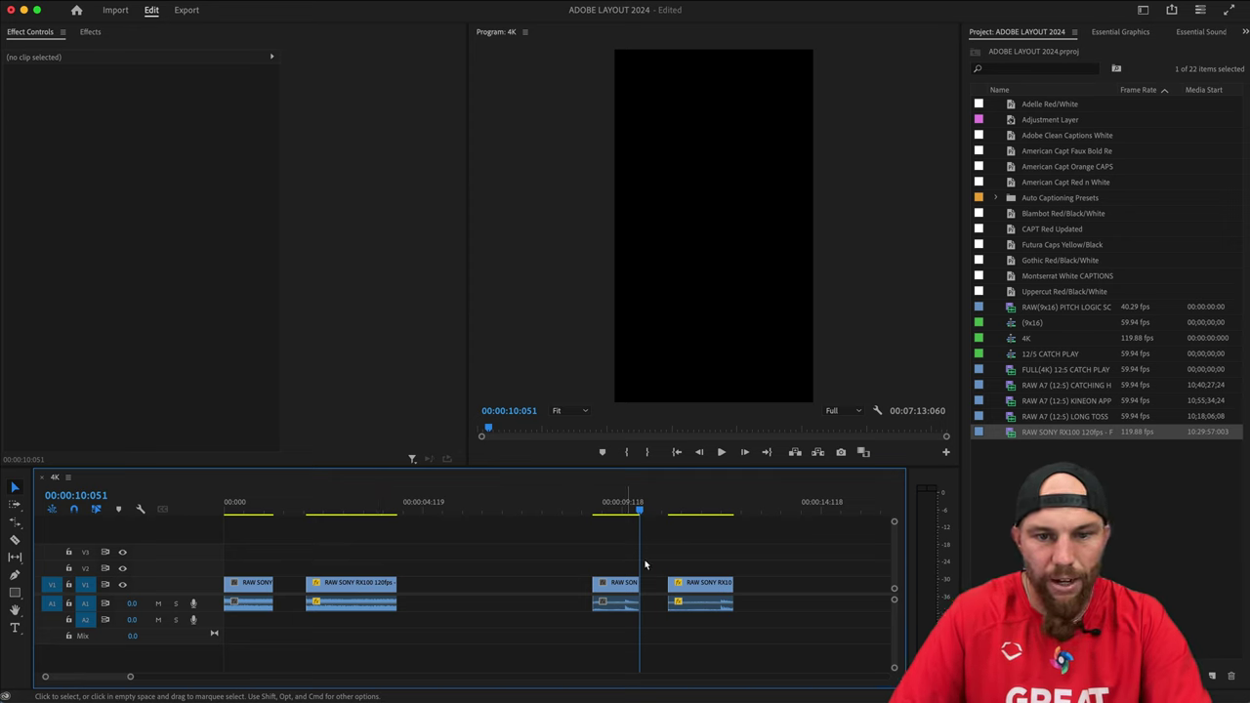
# Move the RAW SONY RX100 120fps clip further right and check the frames around 04:074.
pyautogui.moveTo(381, 583); pyautogui.dragTo(482, 584)
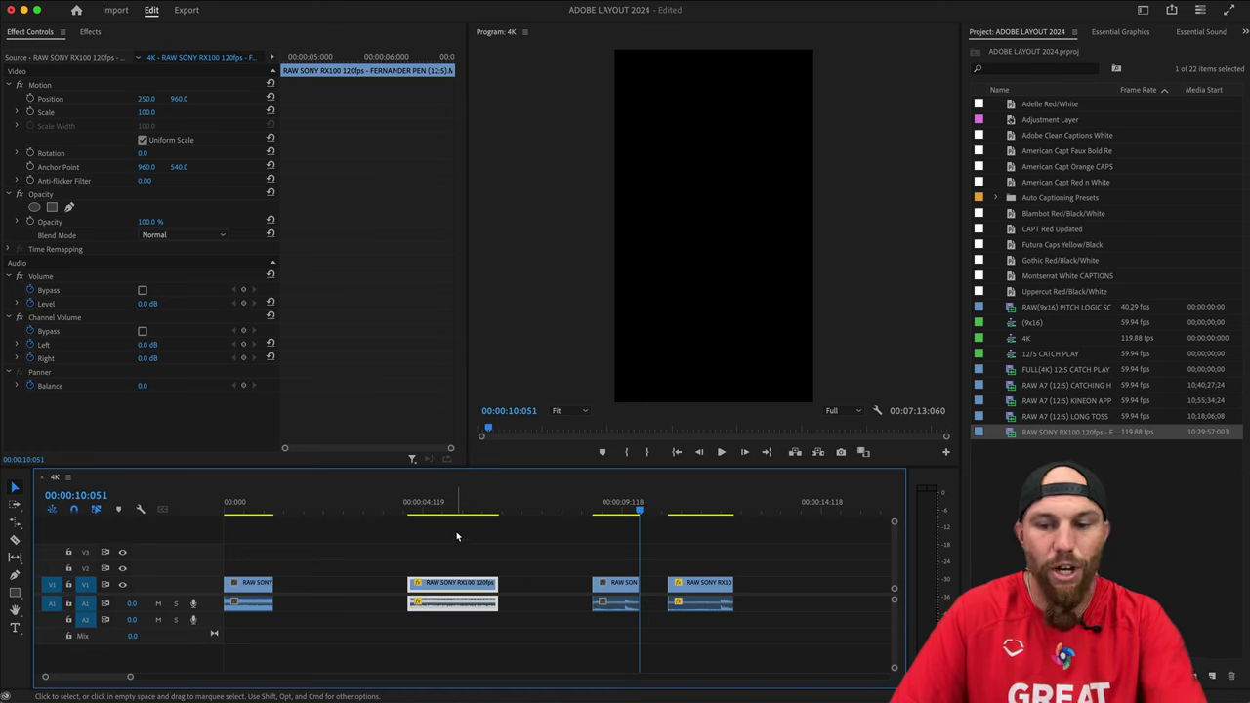
pyautogui.press('Up')
pyautogui.press('Up')
pyautogui.press('Up')
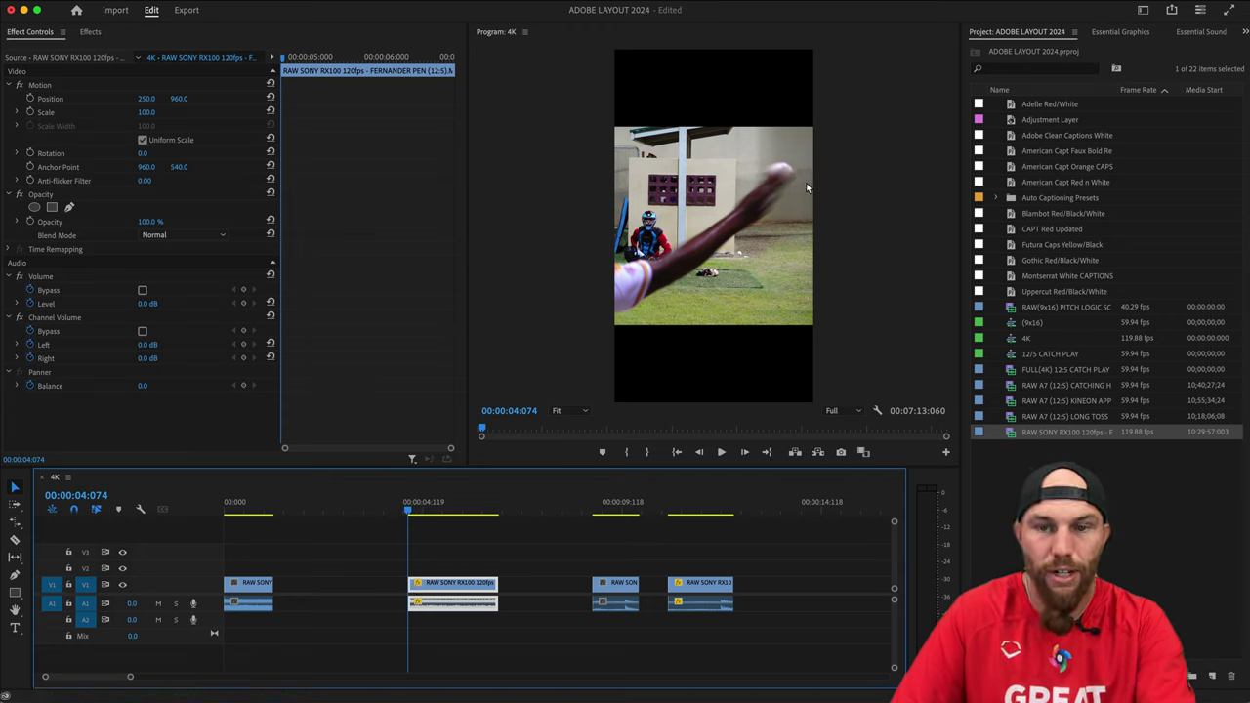
pyautogui.press('Right')
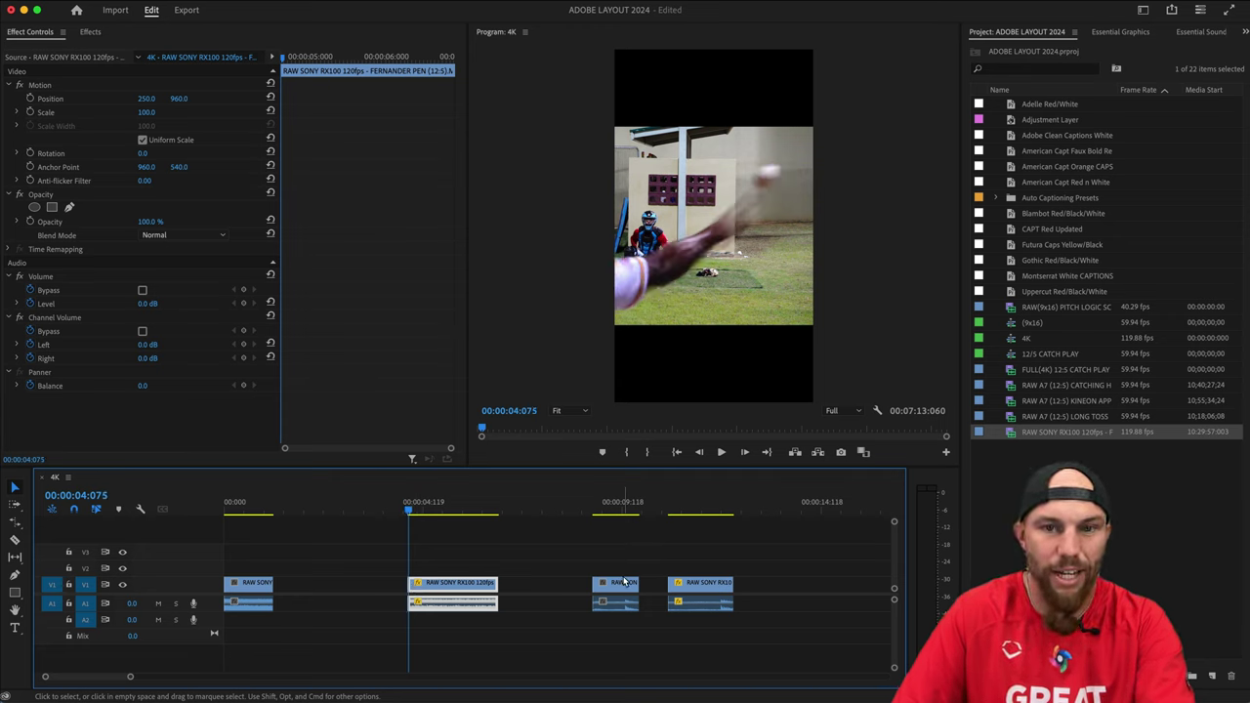
pyautogui.press('Left')
pyautogui.press('Right')
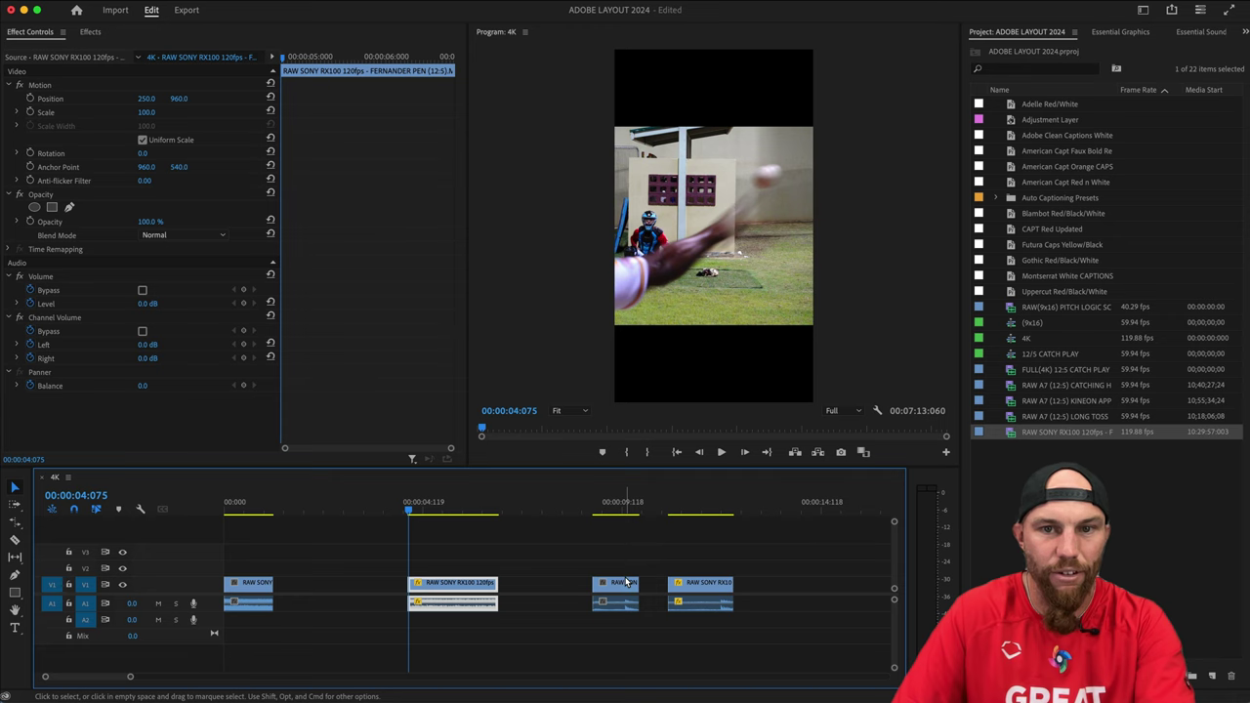
pyautogui.press('Left')
# Place the split-off piece after the first clip and slide the last clip left.
pyautogui.moveTo(628, 582); pyautogui.dragTo(310, 592)
pyautogui.moveTo(689, 594); pyautogui.dragTo(614, 596)
pyautogui.press('Down')
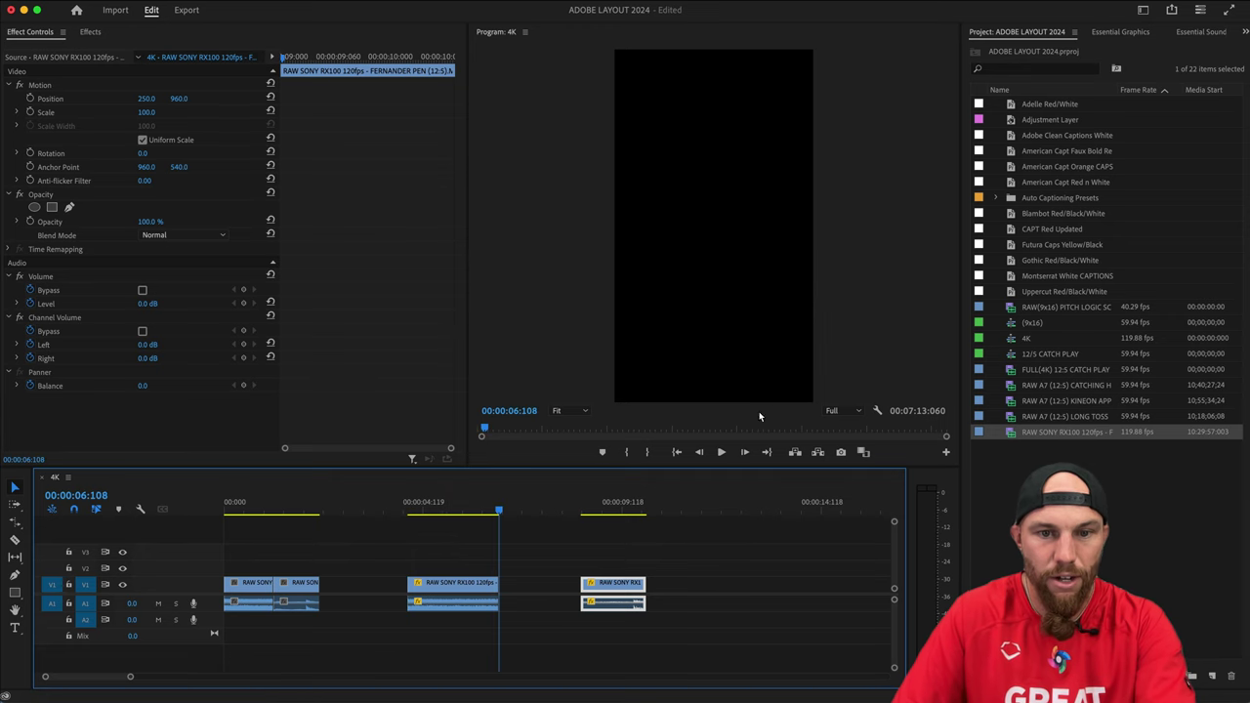
pyautogui.press('Down')
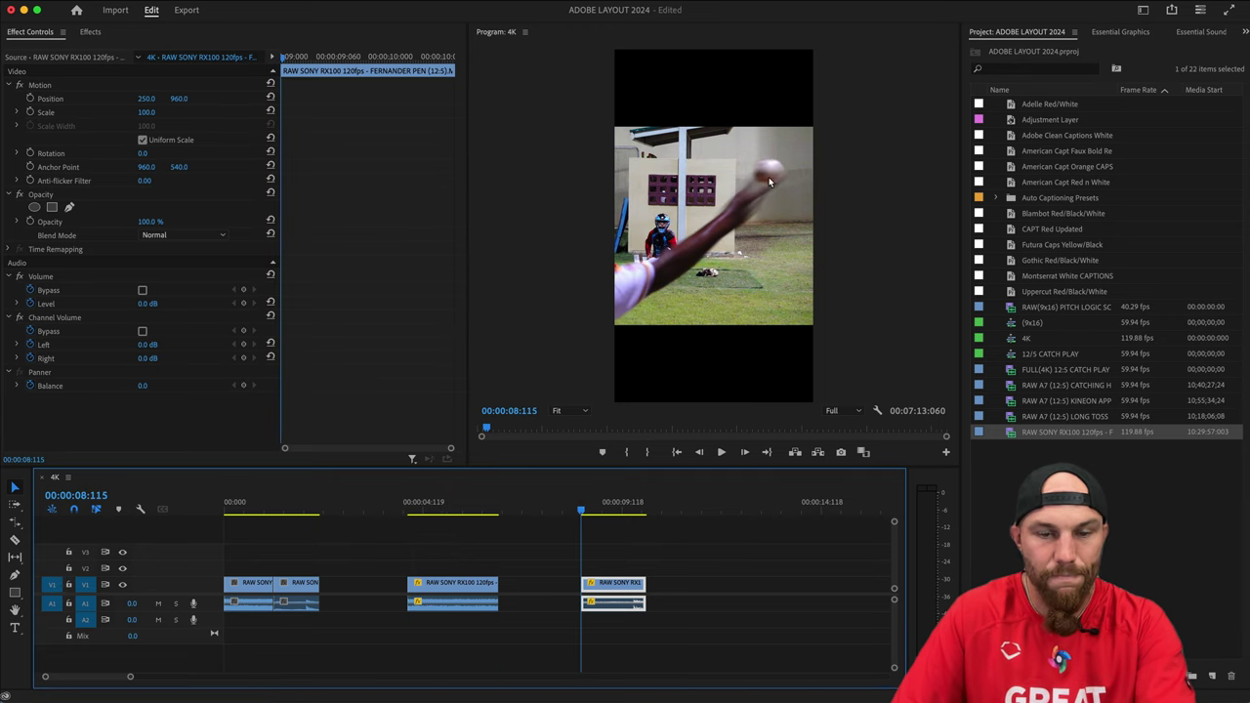
pyautogui.press('Up')
pyautogui.click(488, 553)
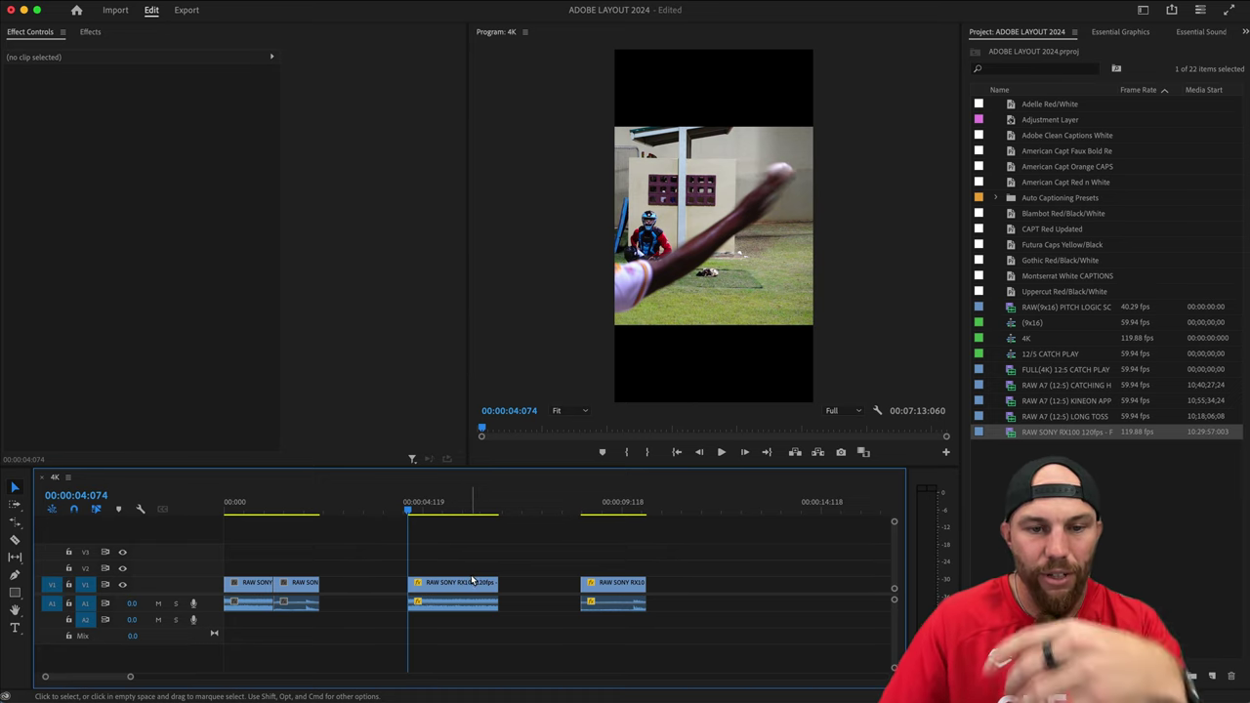
pyautogui.hscroll(1, 454, 593)
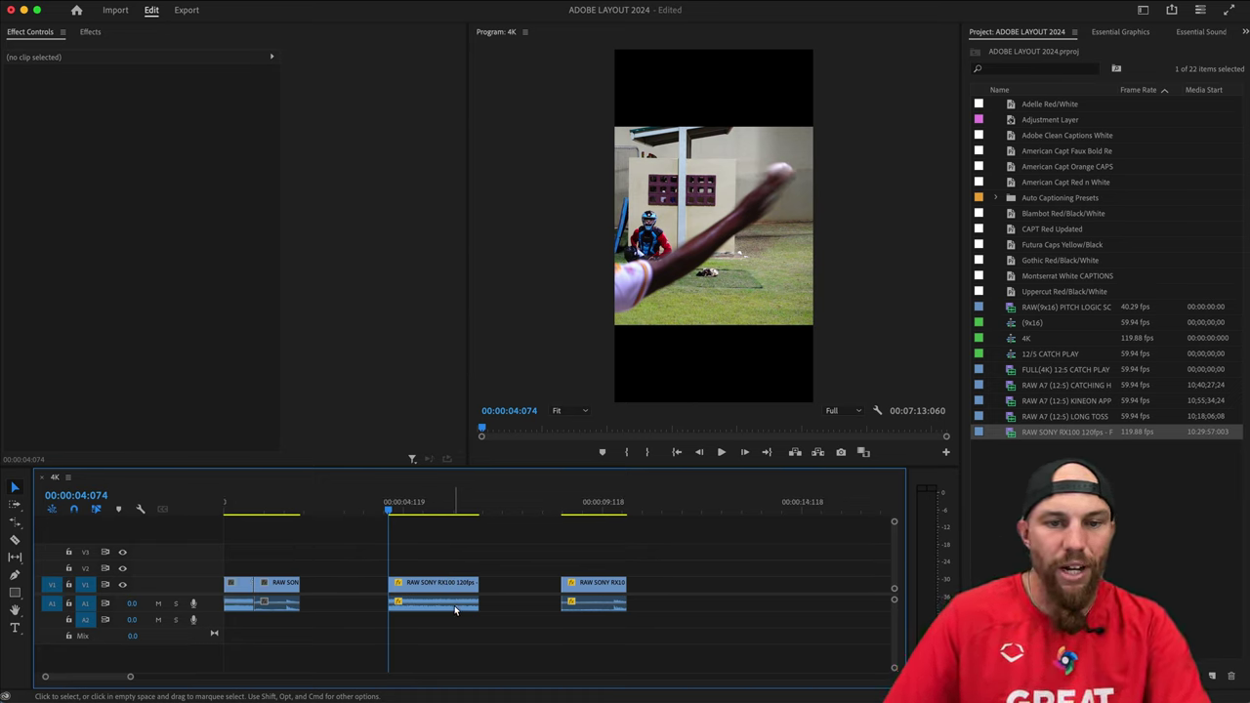
pyautogui.hscroll(-1, 593, 593)
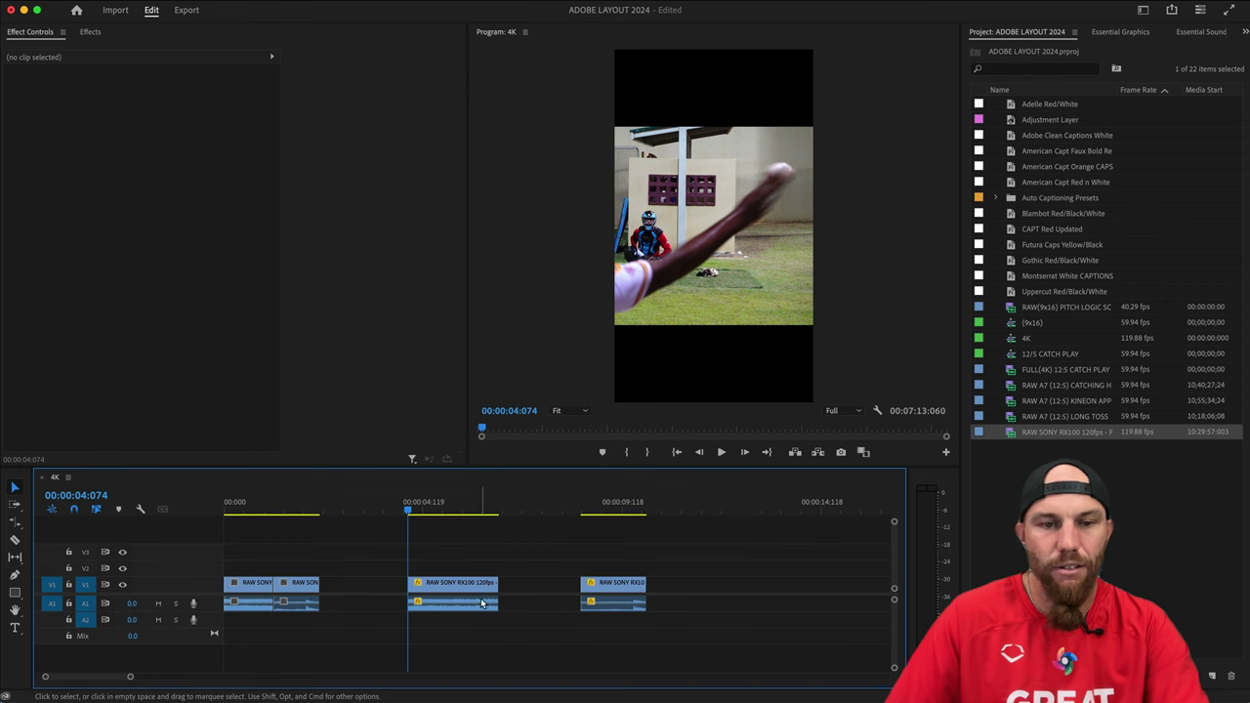
# Unlink the middle RAW SONY RX100 clip and delete its audio.
pyautogui.click(424, 603)
pyautogui.rightClick(456, 606)
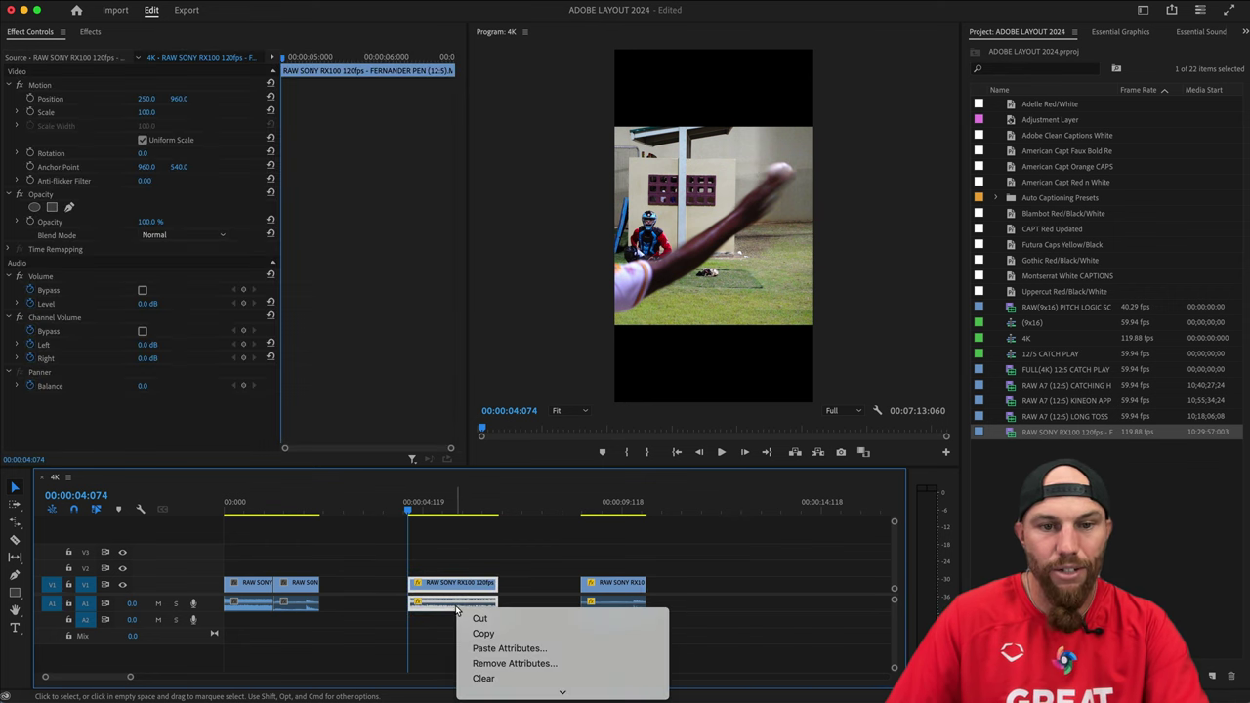
pyautogui.scroll(-3, 520, 620)
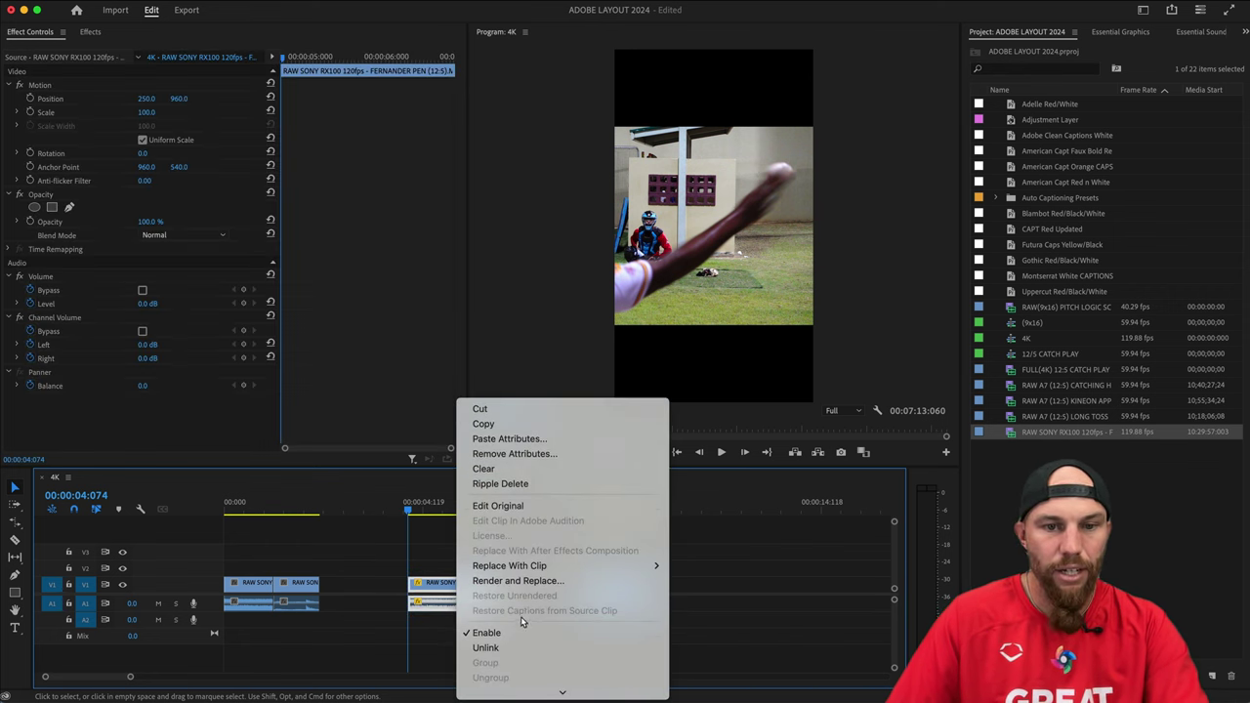
pyautogui.click(510, 647)
pyautogui.moveTo(453, 553); pyautogui.dragTo(498, 616)
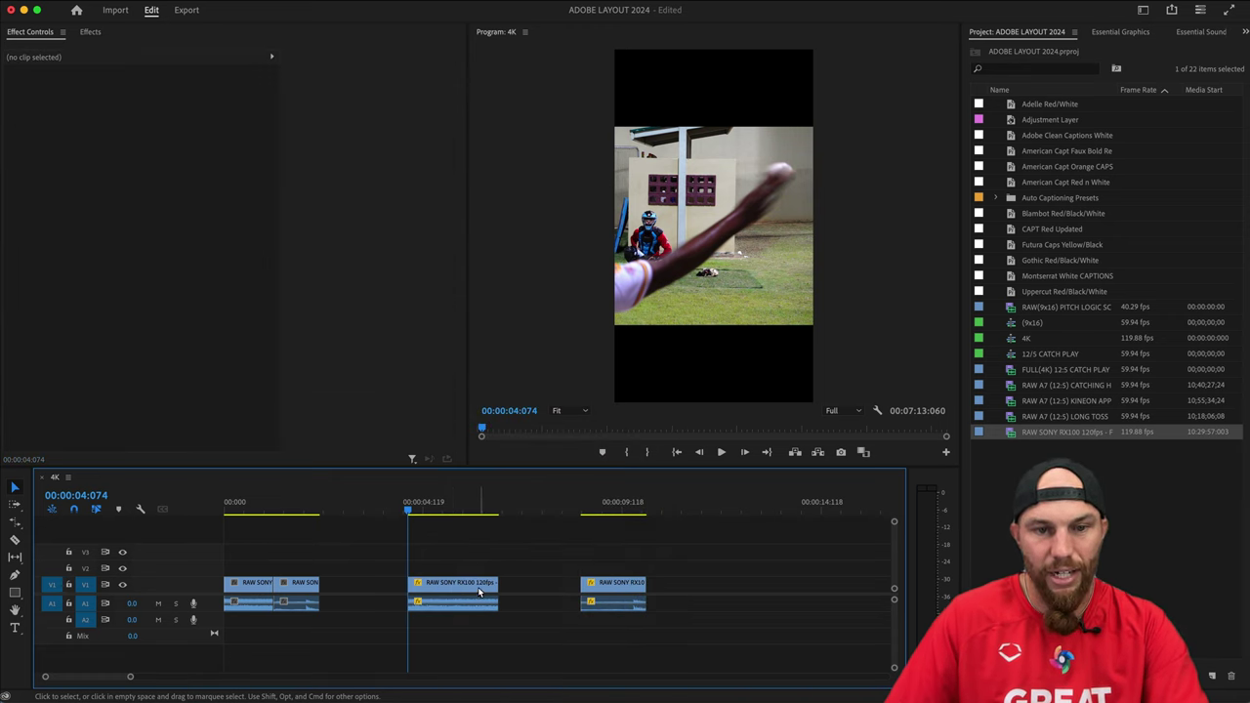
pyautogui.click(477, 585)
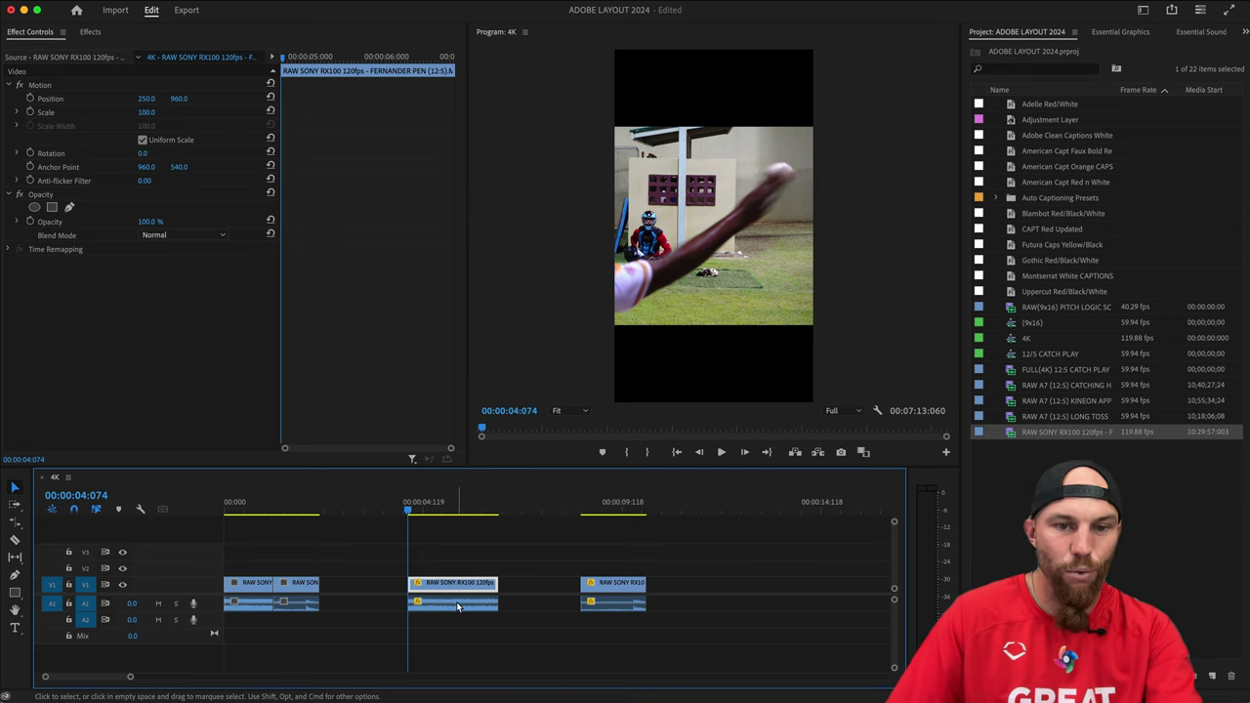
pyautogui.click(459, 598)
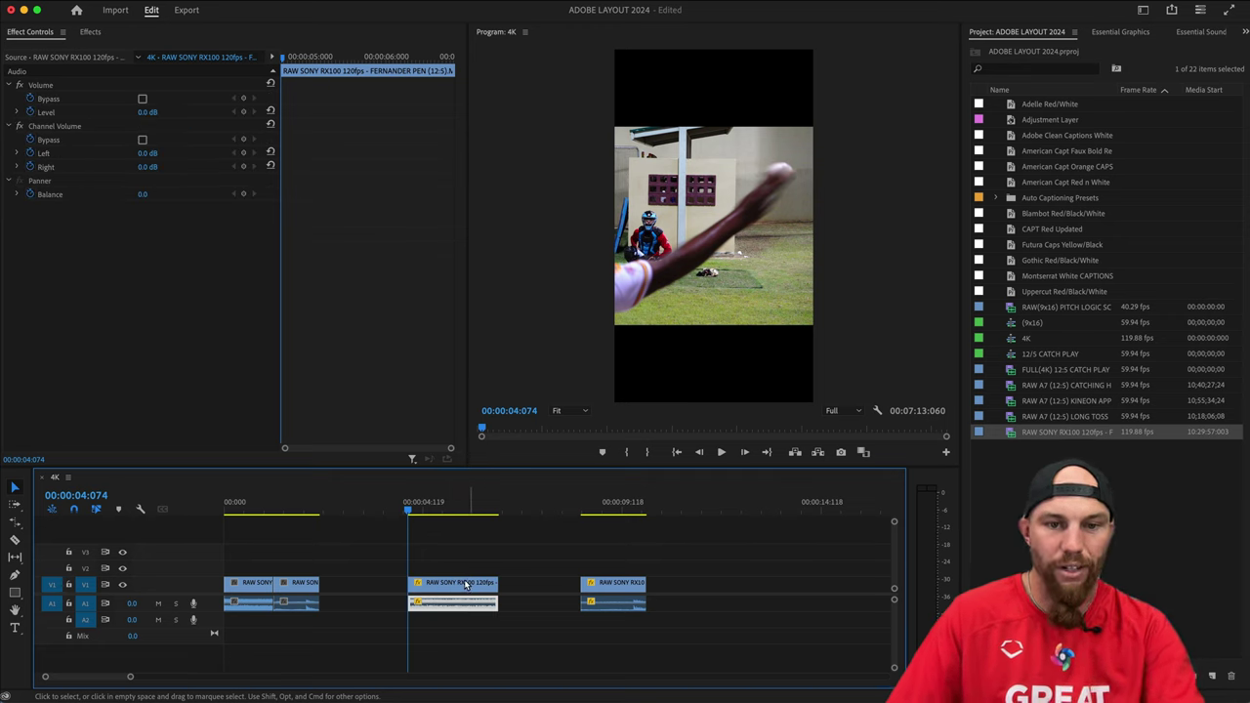
pyautogui.click(302, 586)
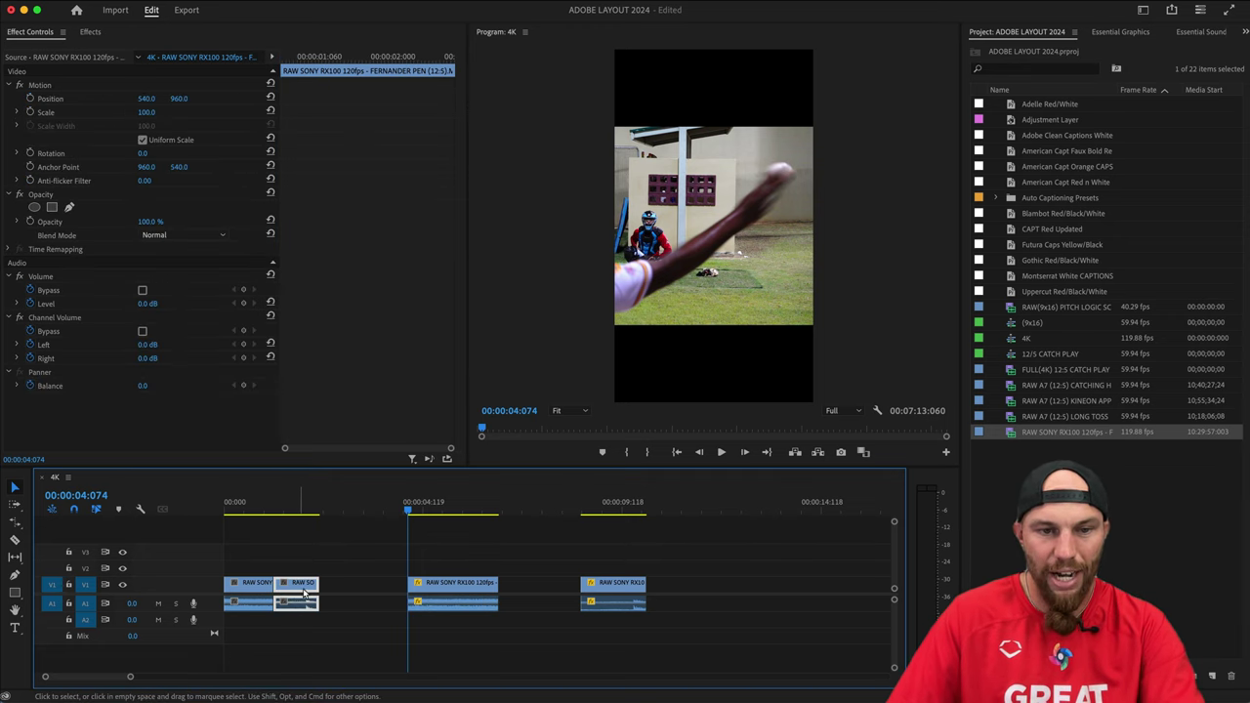
pyautogui.click(462, 585)
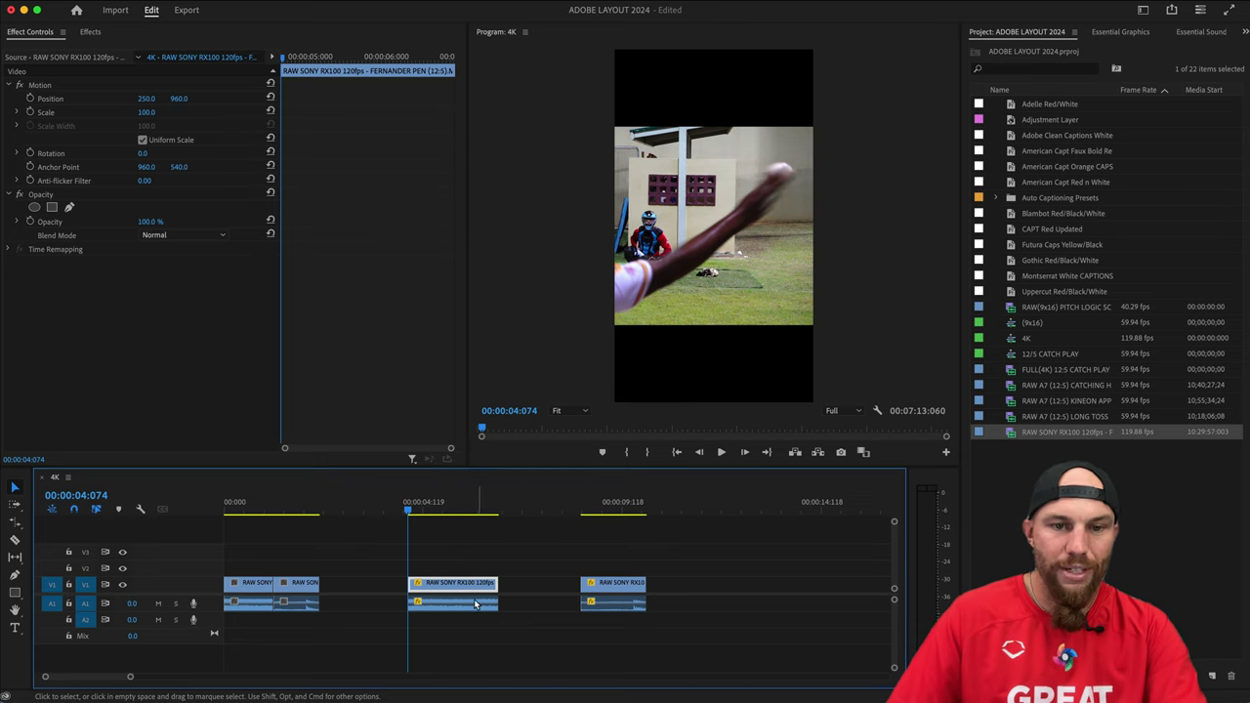
pyautogui.click(454, 604)
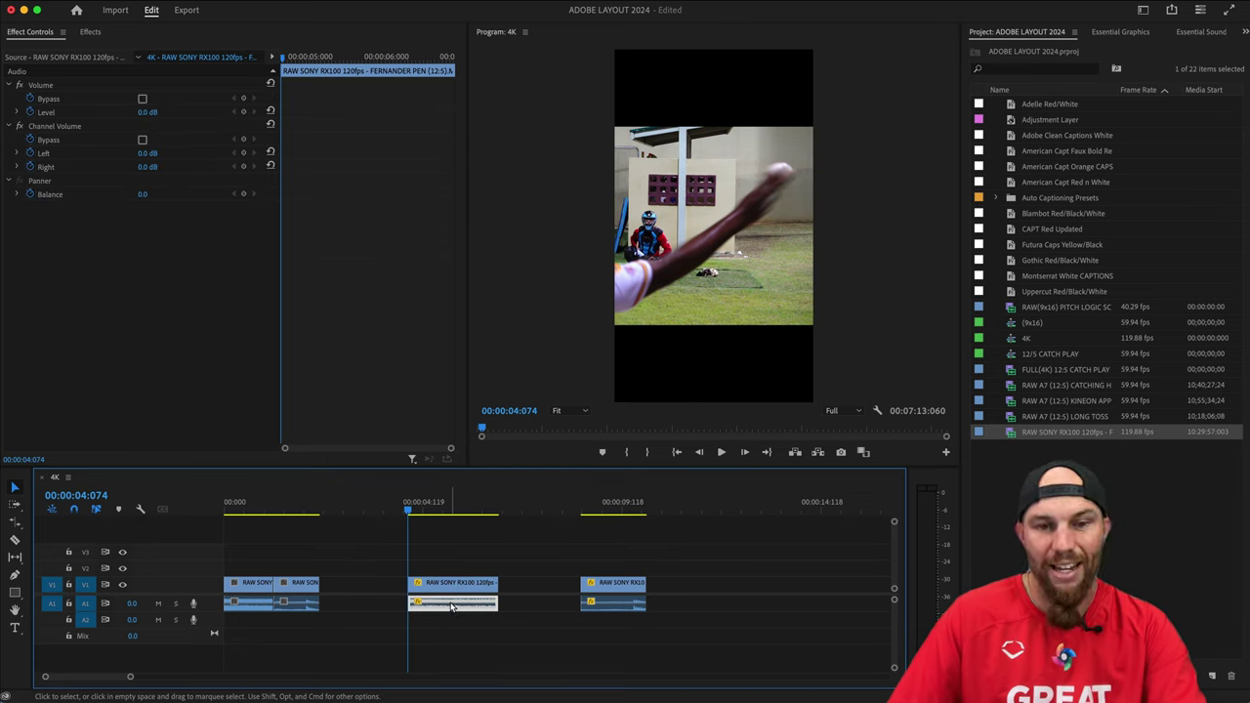
pyautogui.press('Delete')
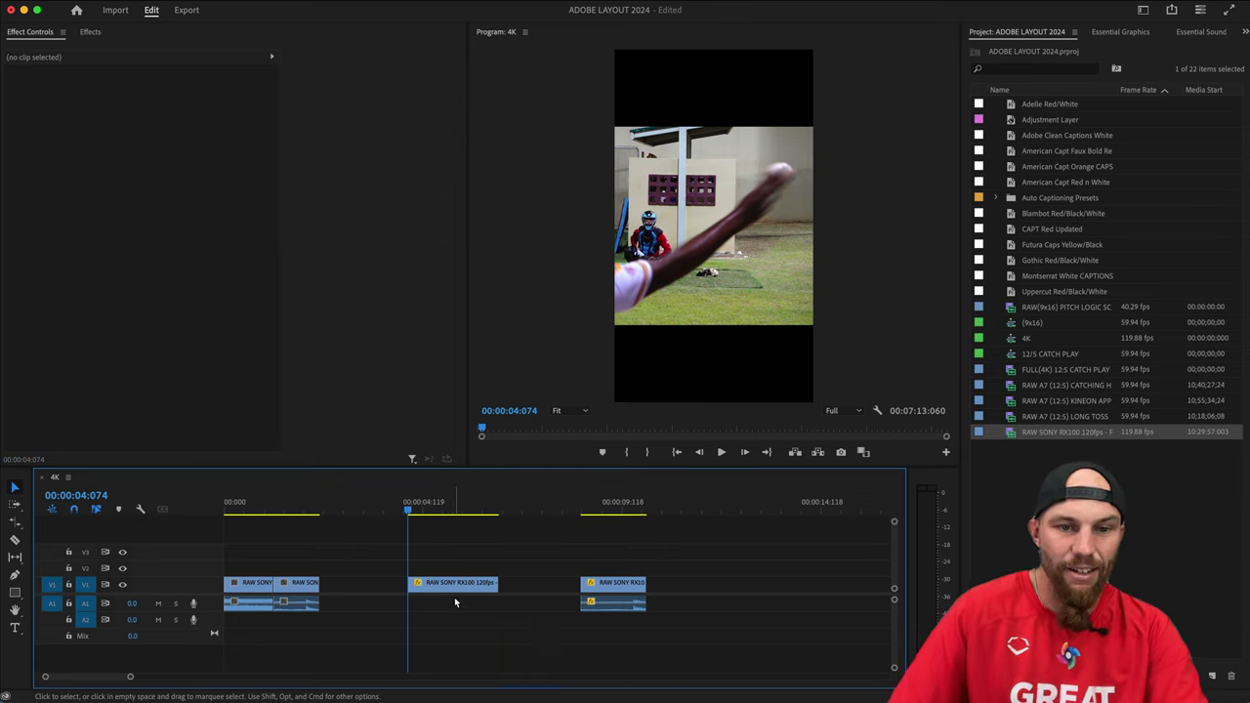
# Move the middle video clip up to V2 and align the later V1 clip beneath it.
pyautogui.click(448, 585)
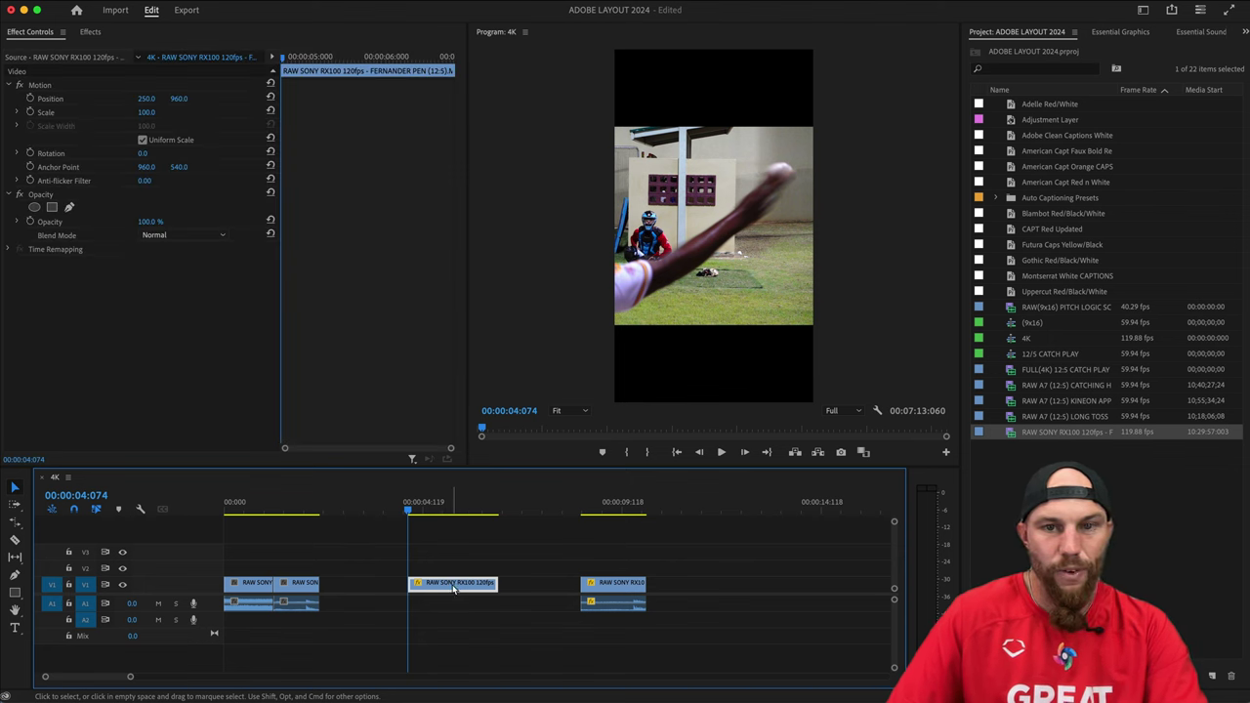
pyautogui.moveTo(453, 587); pyautogui.dragTo(441, 563)
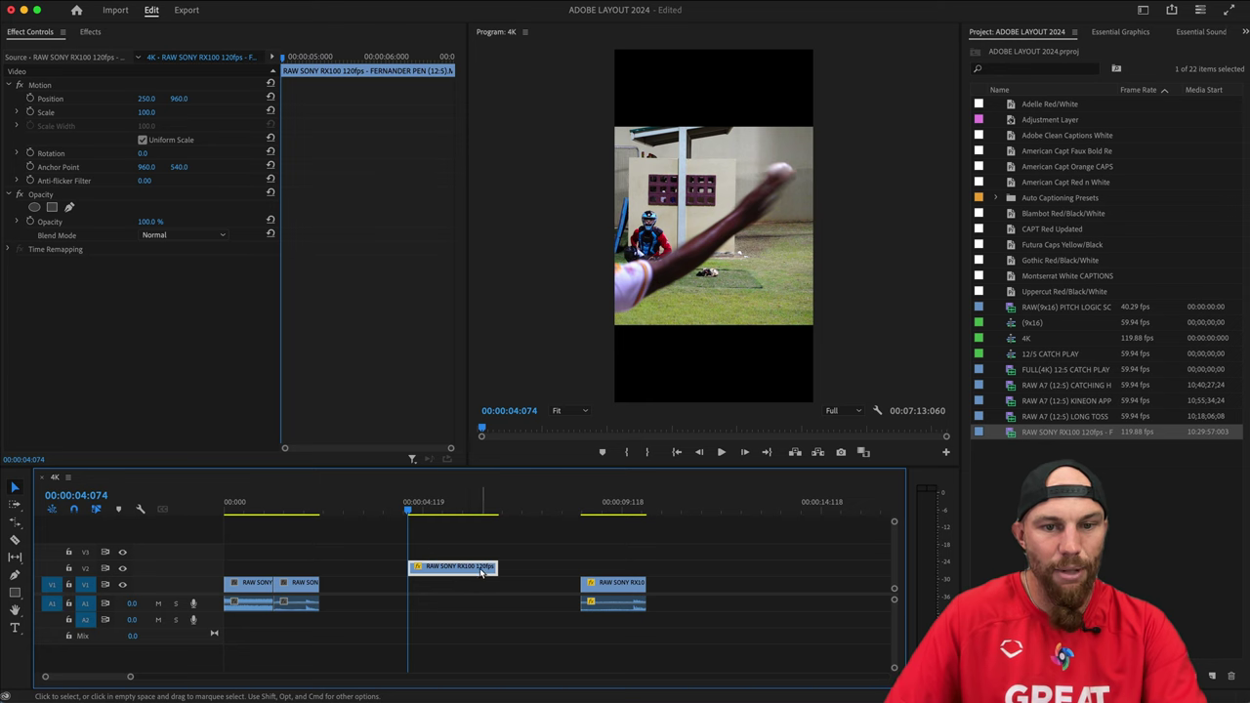
pyautogui.moveTo(609, 593); pyautogui.dragTo(437, 592)
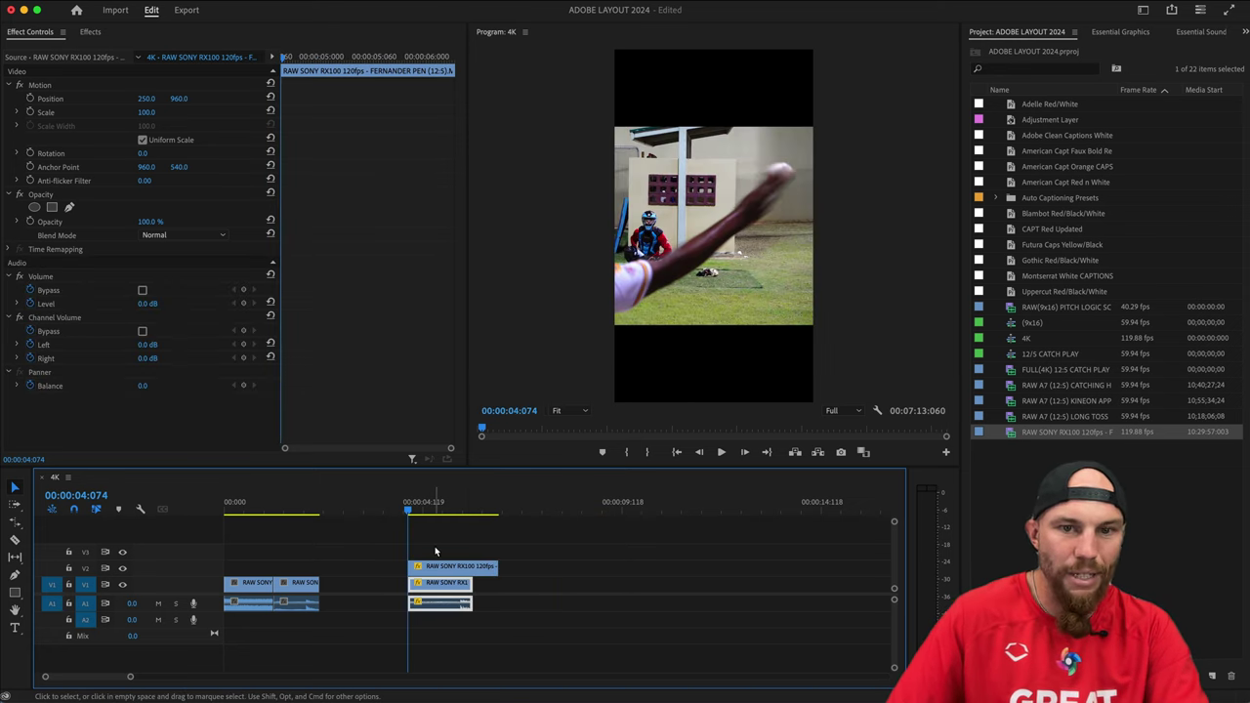
pyautogui.click(447, 566)
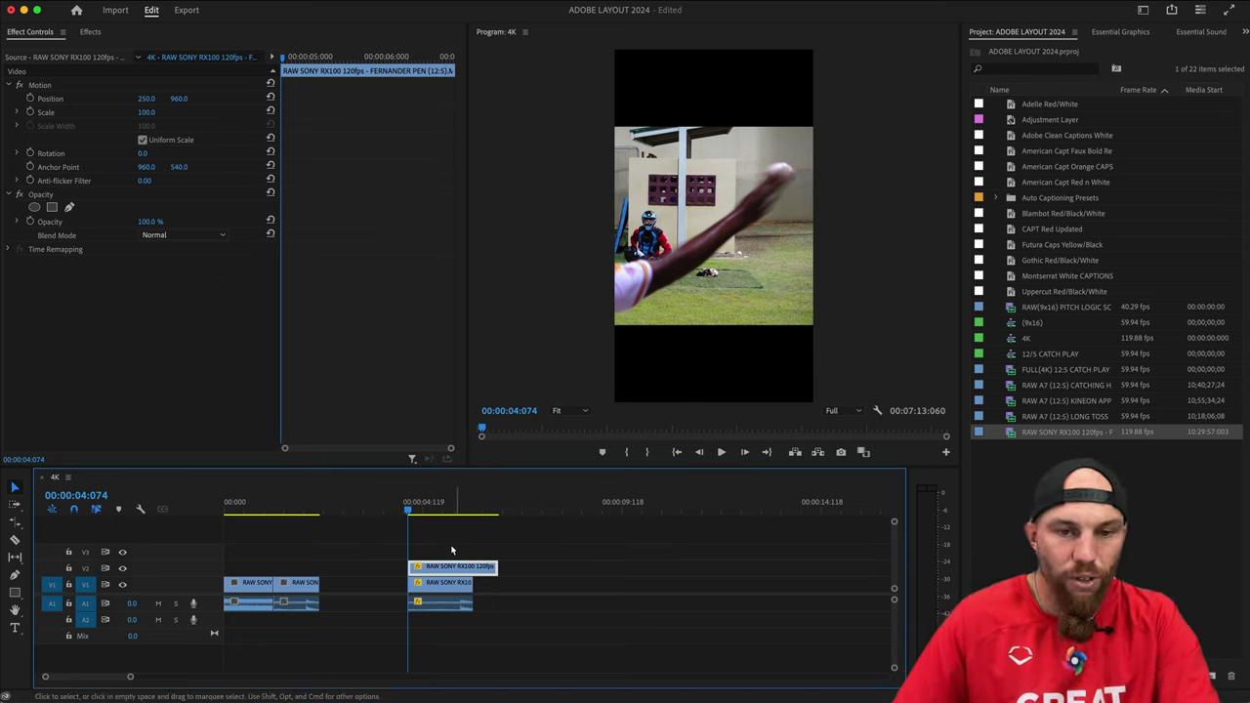
# Try Lighter Color, Lighten and Darken blending on the V2 clip, settling on Lighten.
pyautogui.click(154, 235)
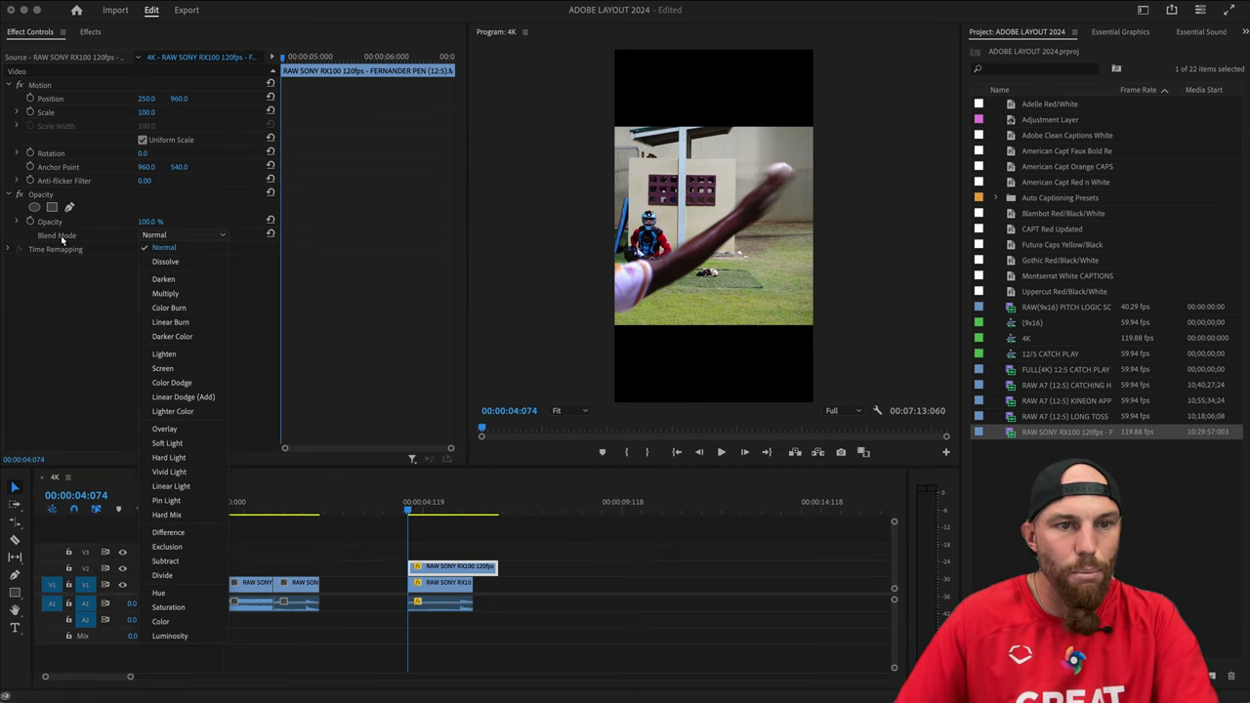
pyautogui.click(188, 411)
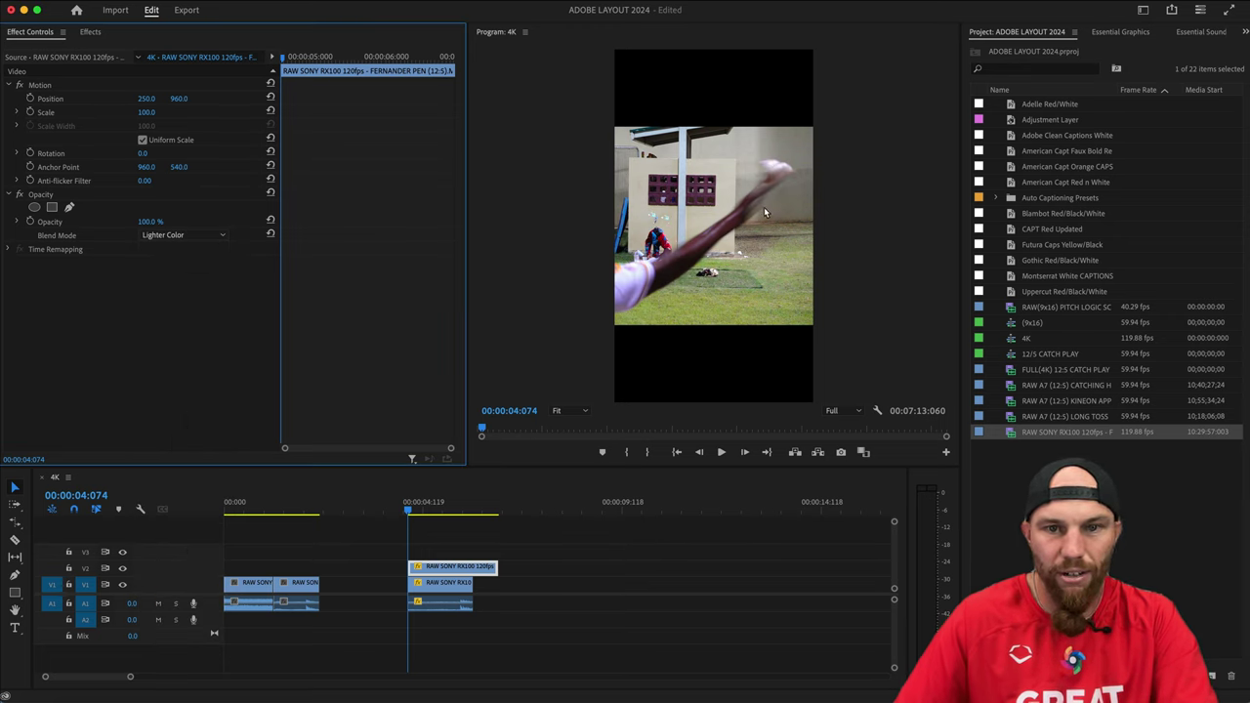
pyautogui.click(174, 234)
pyautogui.click(183, 358)
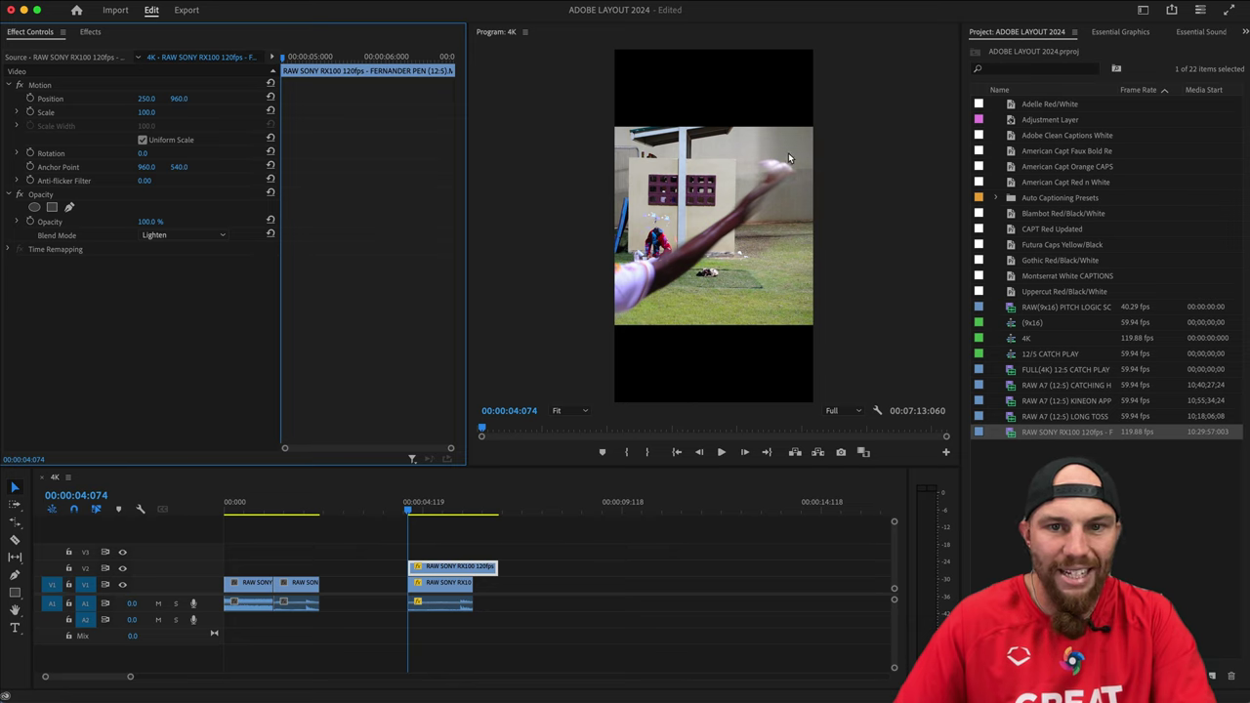
pyautogui.click(179, 233)
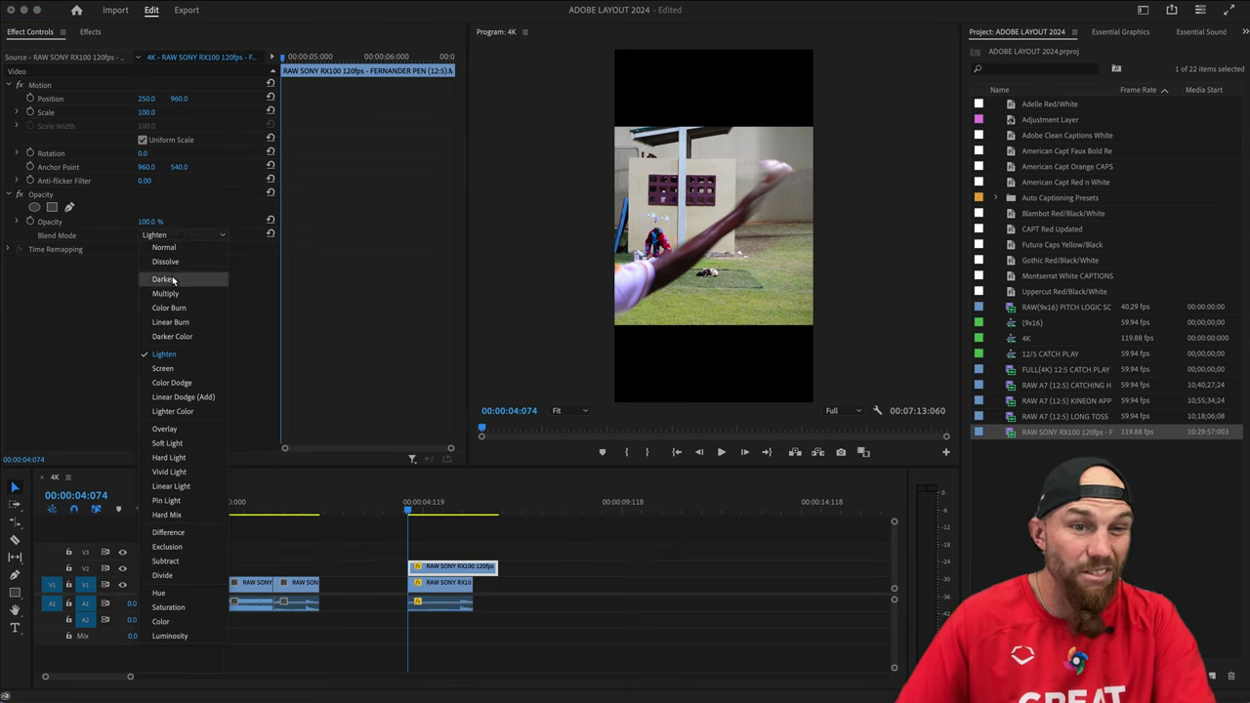
pyautogui.click(164, 279)
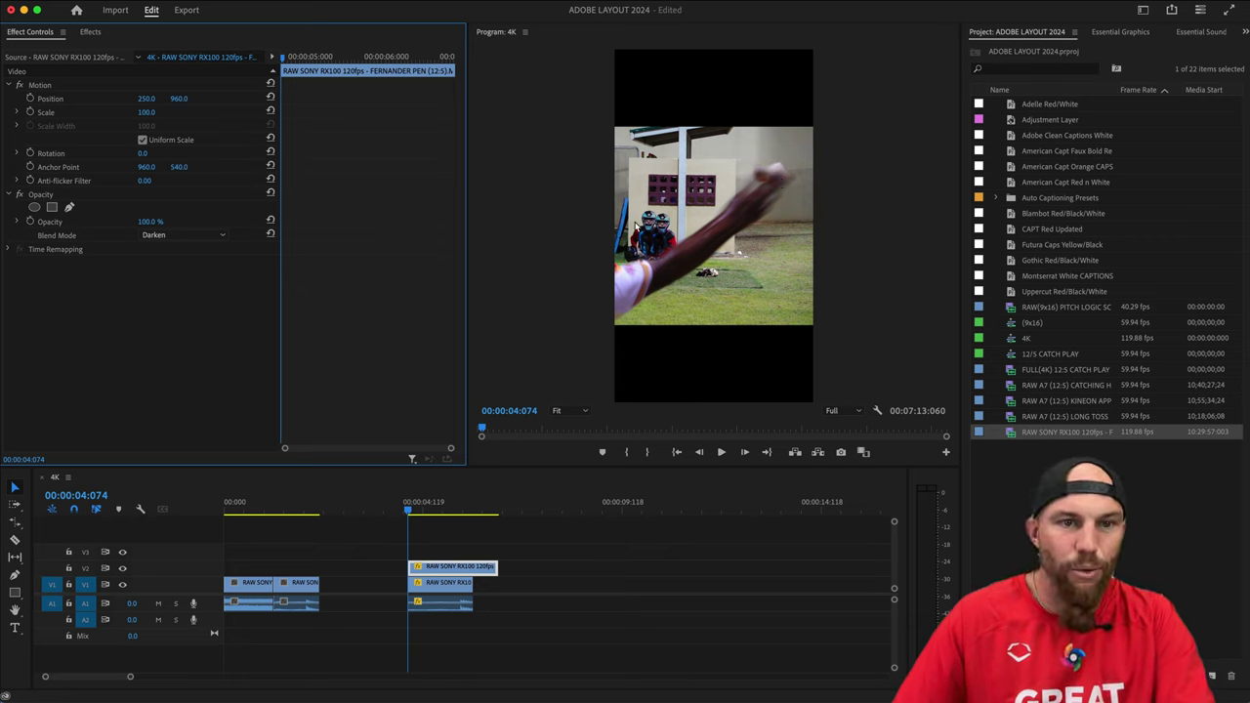
pyautogui.click(443, 582)
pyautogui.click(444, 568)
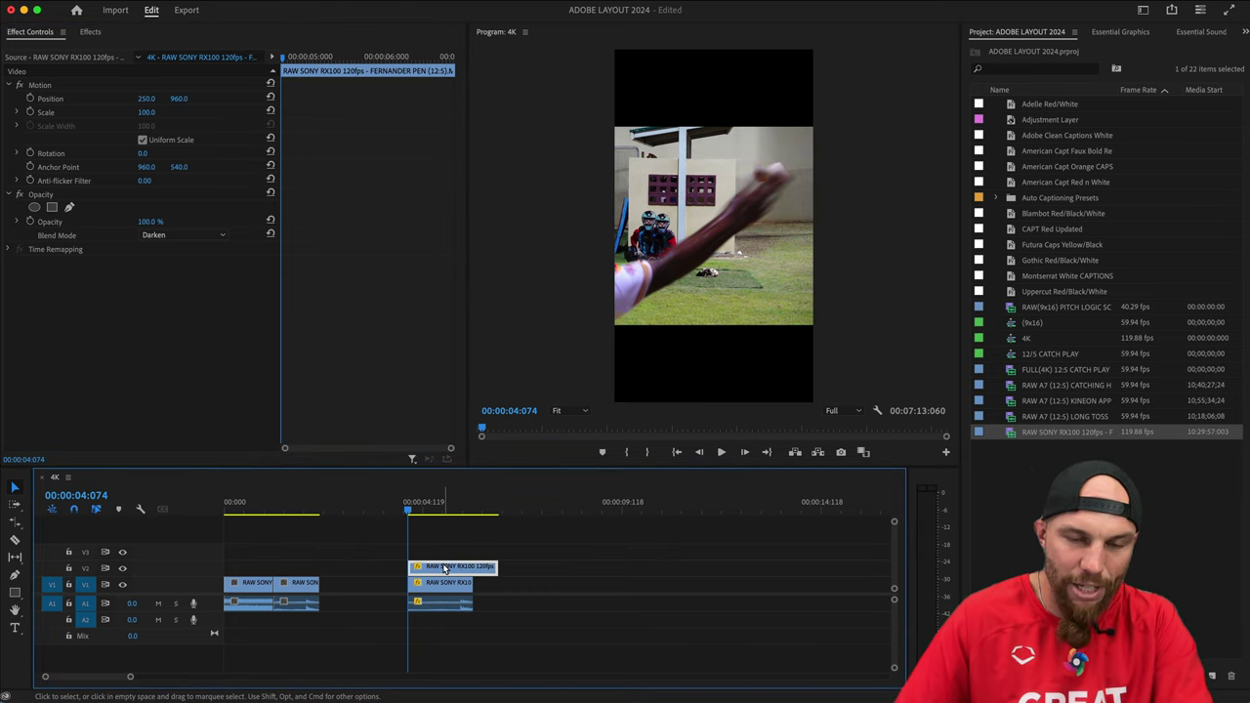
pyautogui.click(435, 589)
pyautogui.click(454, 568)
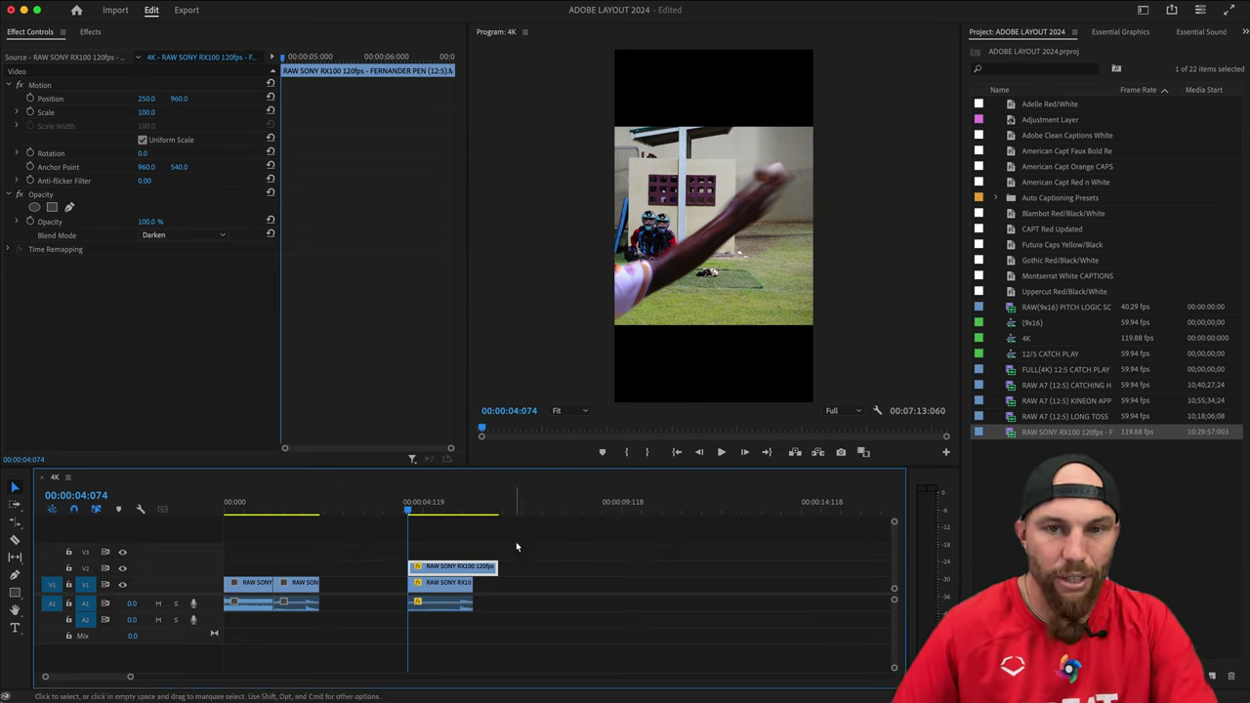
pyautogui.click(182, 234)
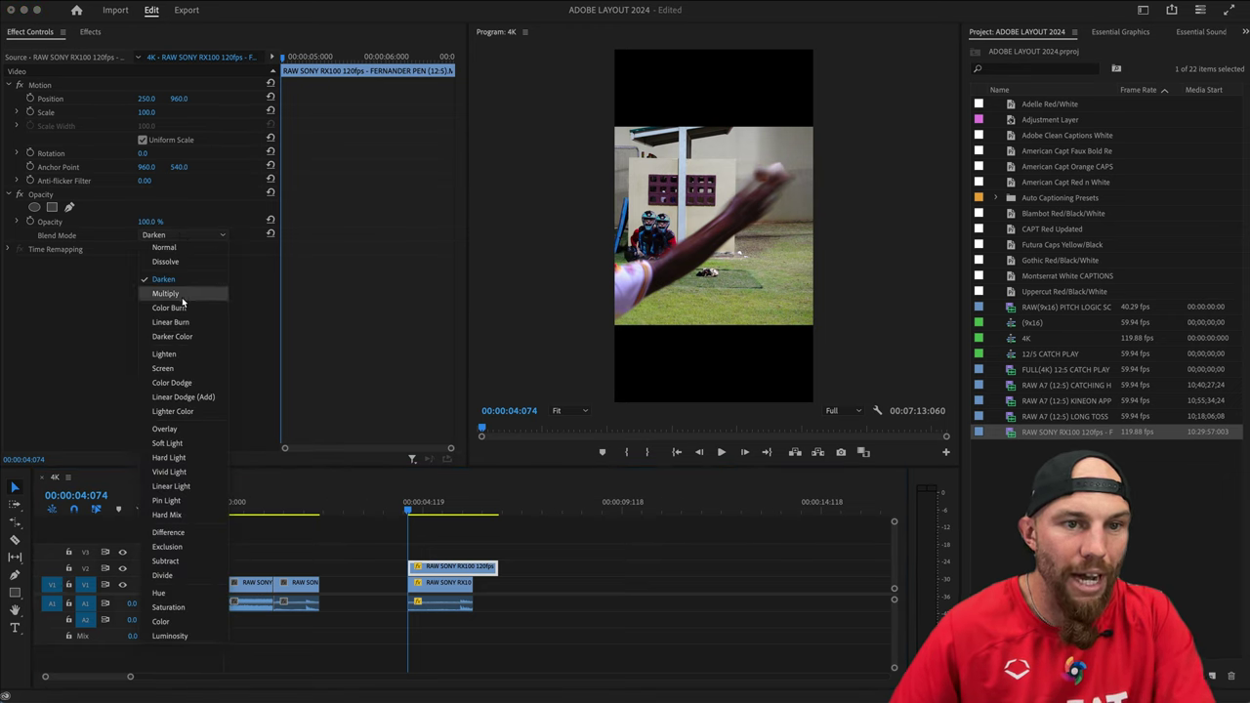
pyautogui.click(180, 353)
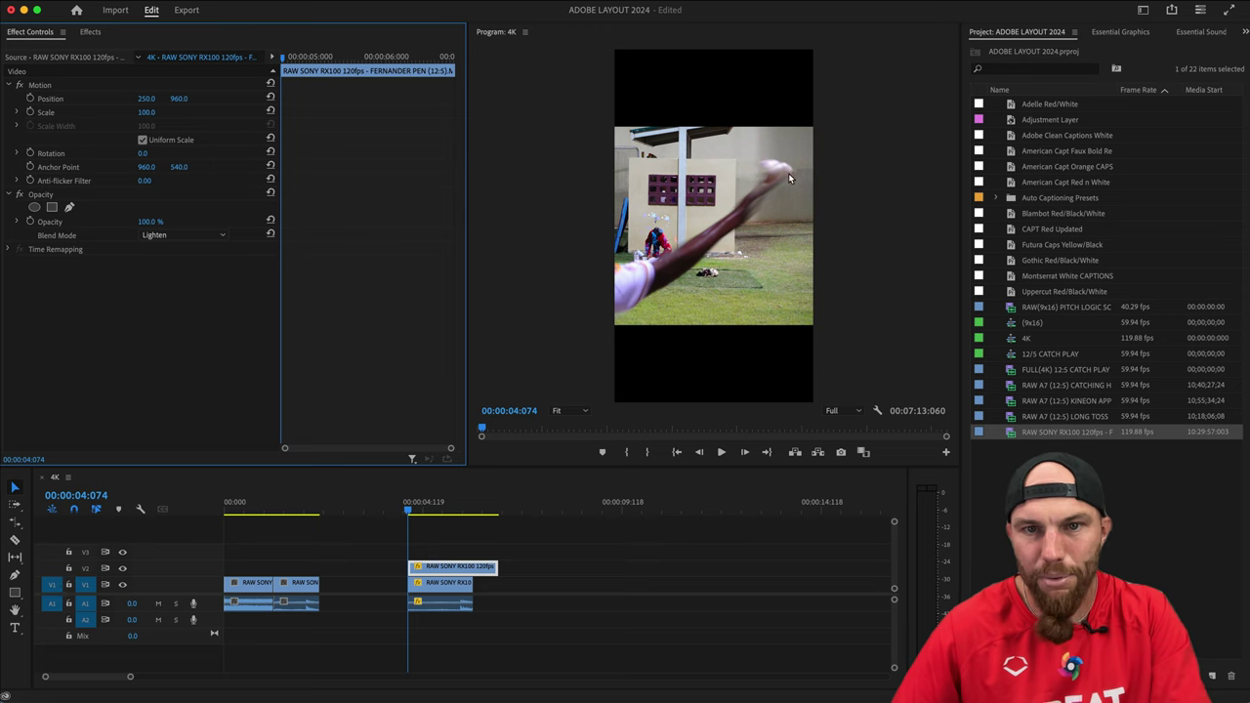
# Preview the ghost pitch while comparing Lighter Color, Screen, Overlay and Soft Light blends.
pyautogui.click(416, 512)
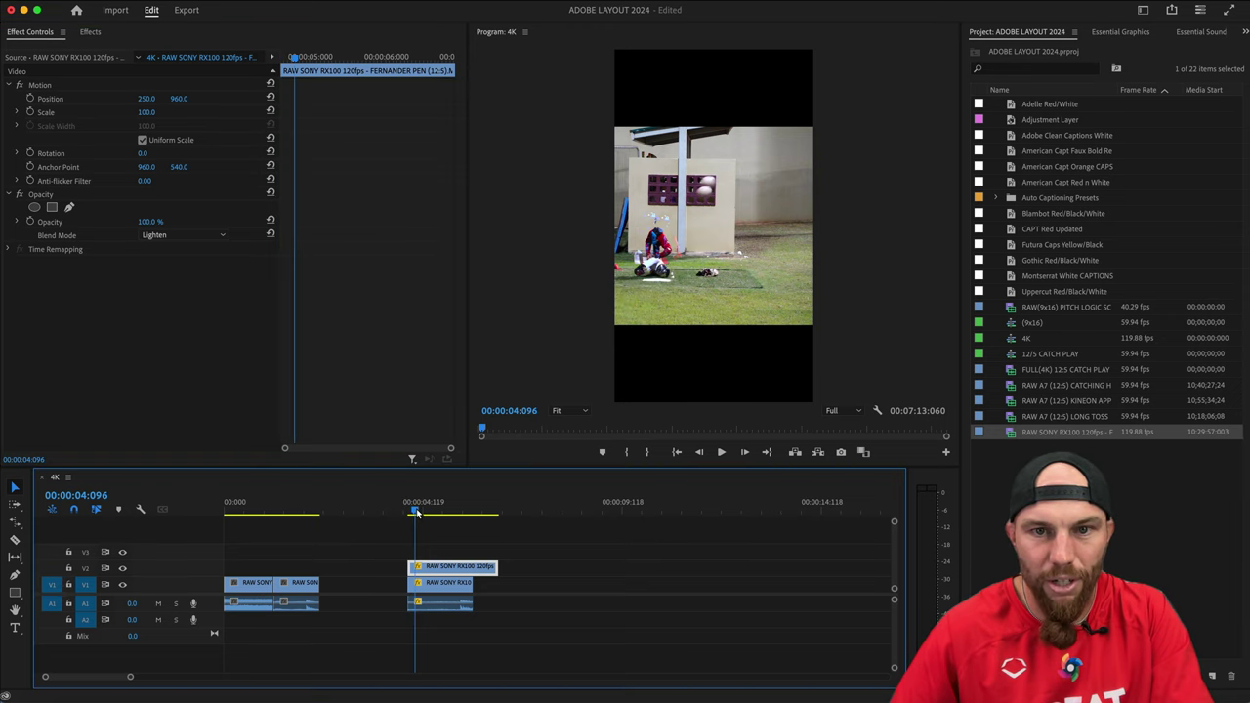
pyautogui.moveTo(418, 512); pyautogui.dragTo(431, 530)
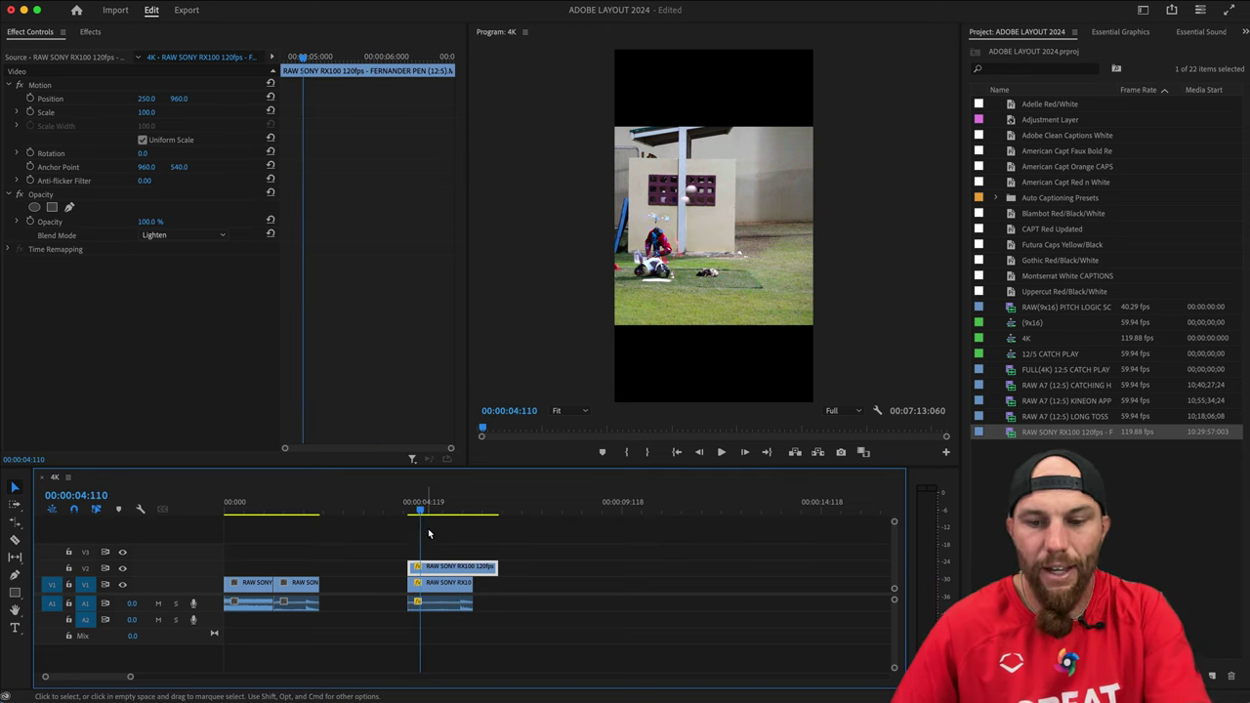
pyautogui.press('Up')
pyautogui.click(194, 237)
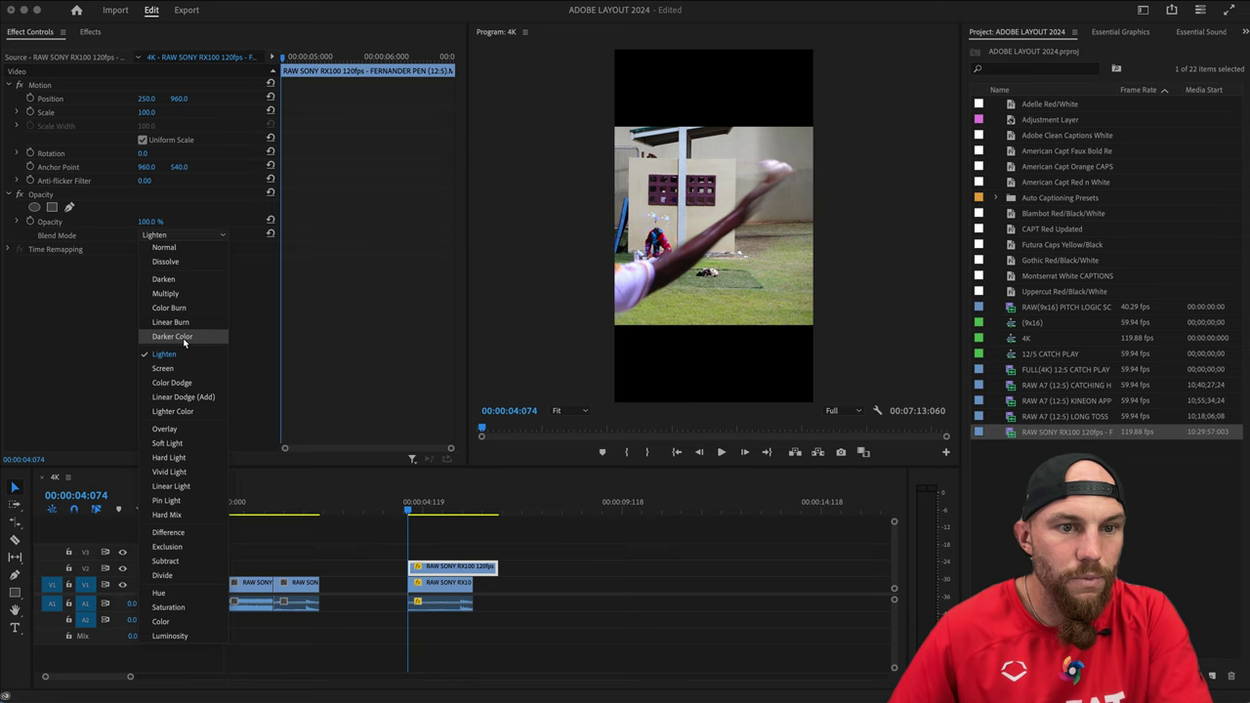
pyautogui.click(185, 411)
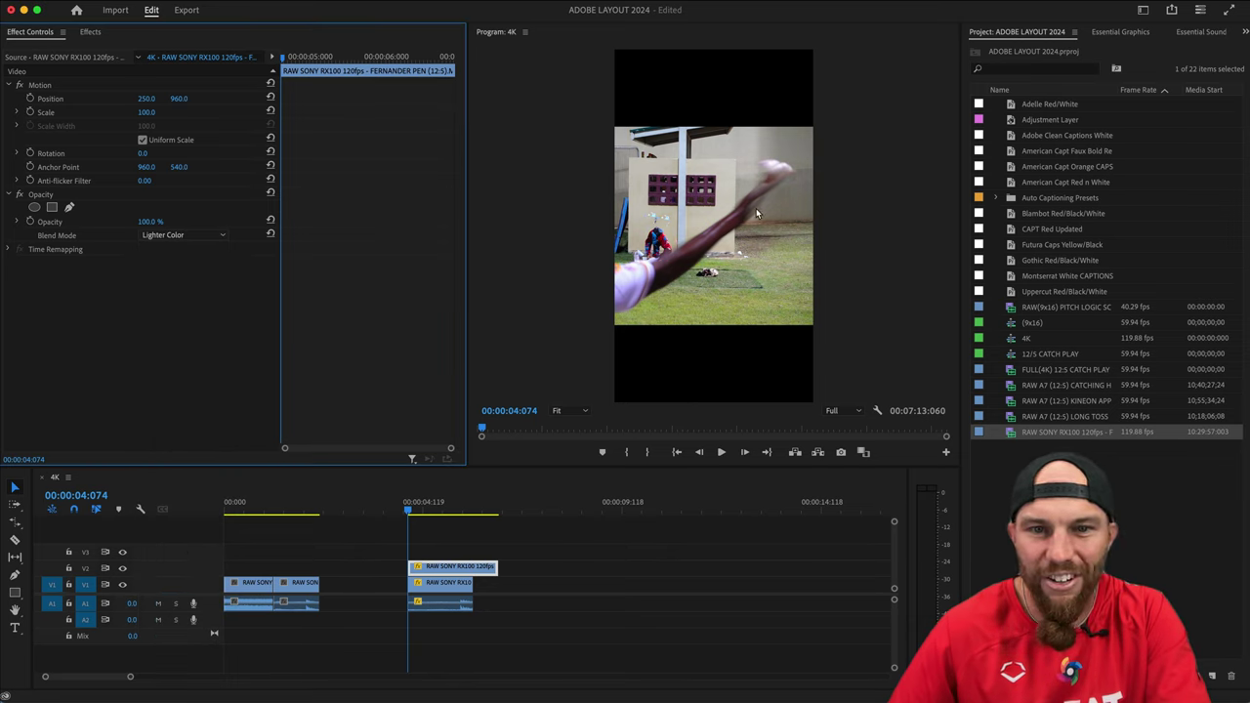
pyautogui.click(203, 236)
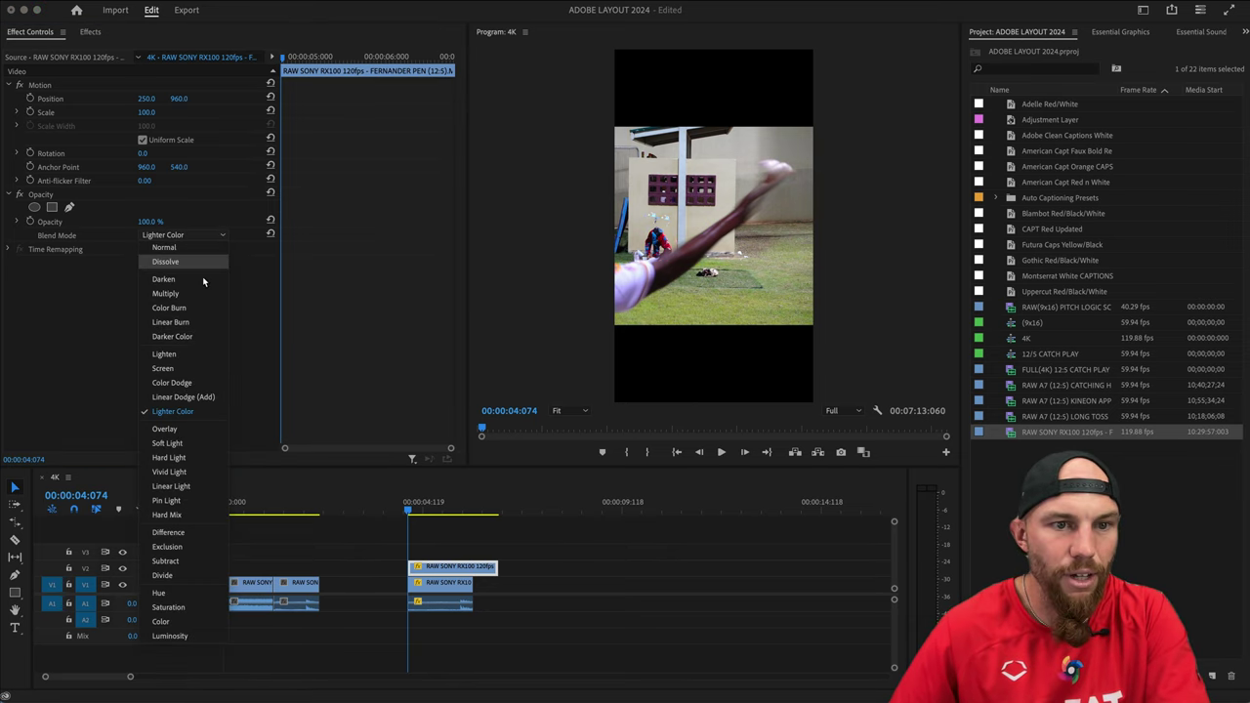
pyautogui.click(186, 368)
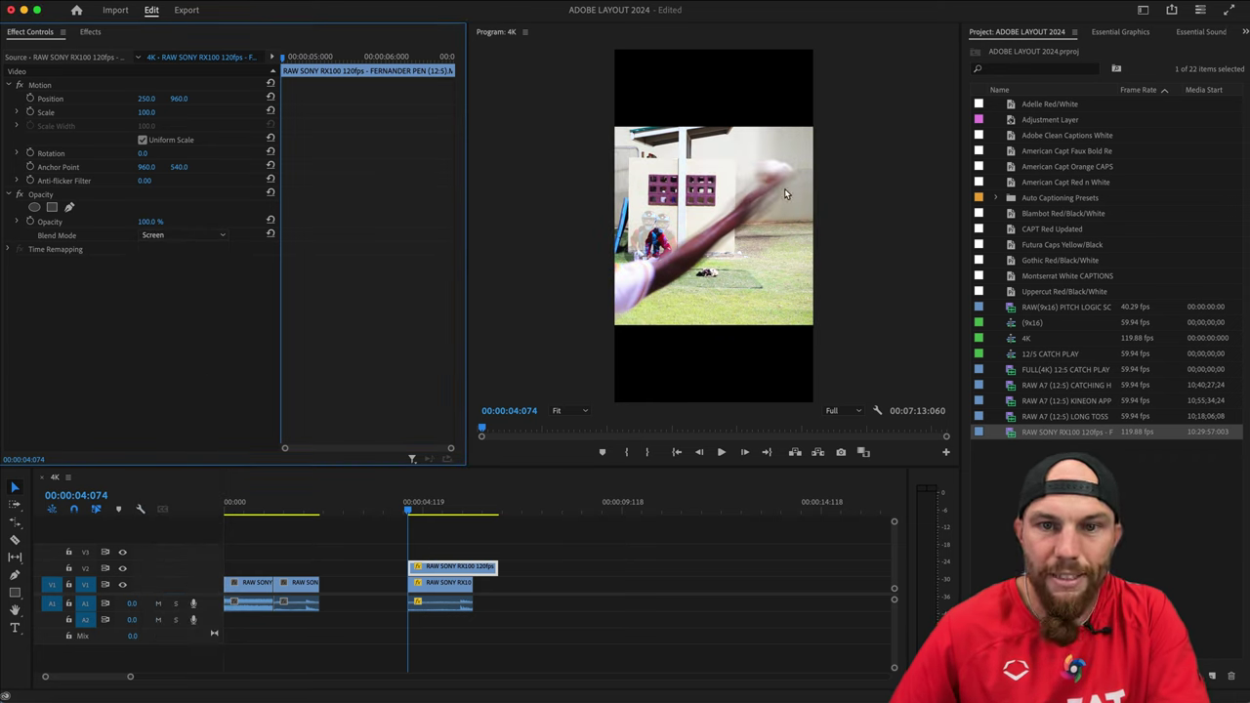
pyautogui.click(184, 235)
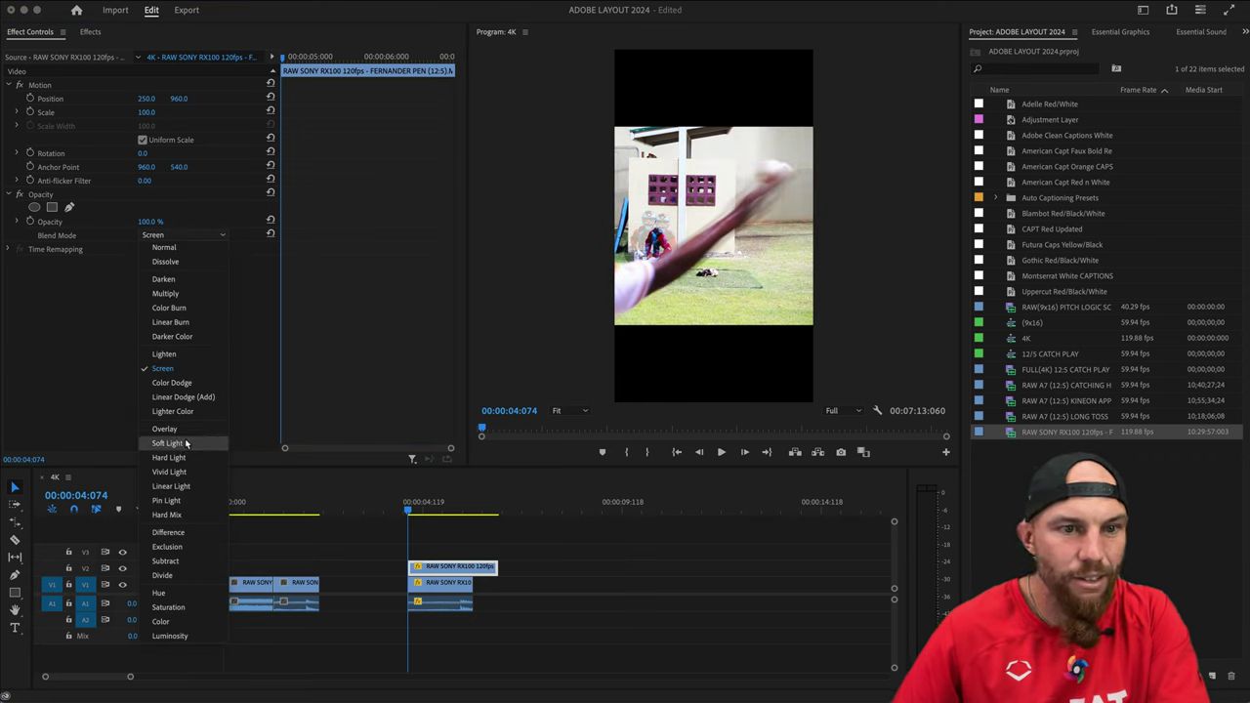
pyautogui.click(166, 429)
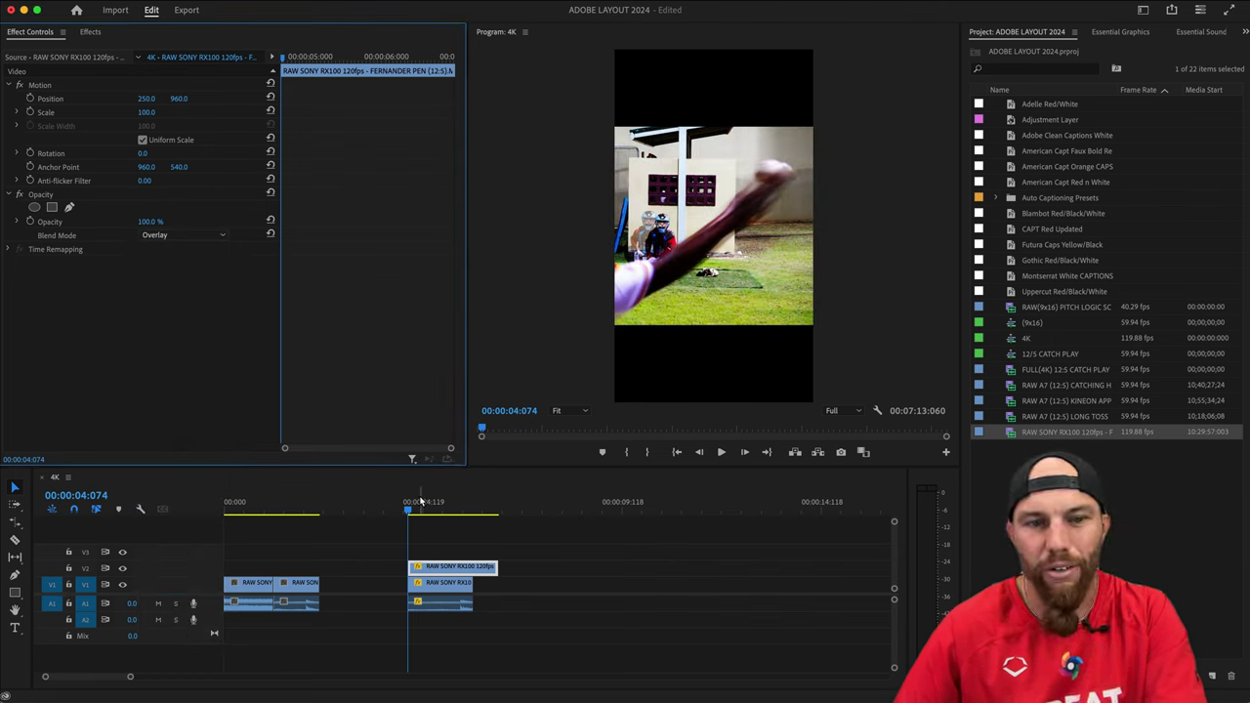
pyautogui.moveTo(421, 501); pyautogui.dragTo(418, 507)
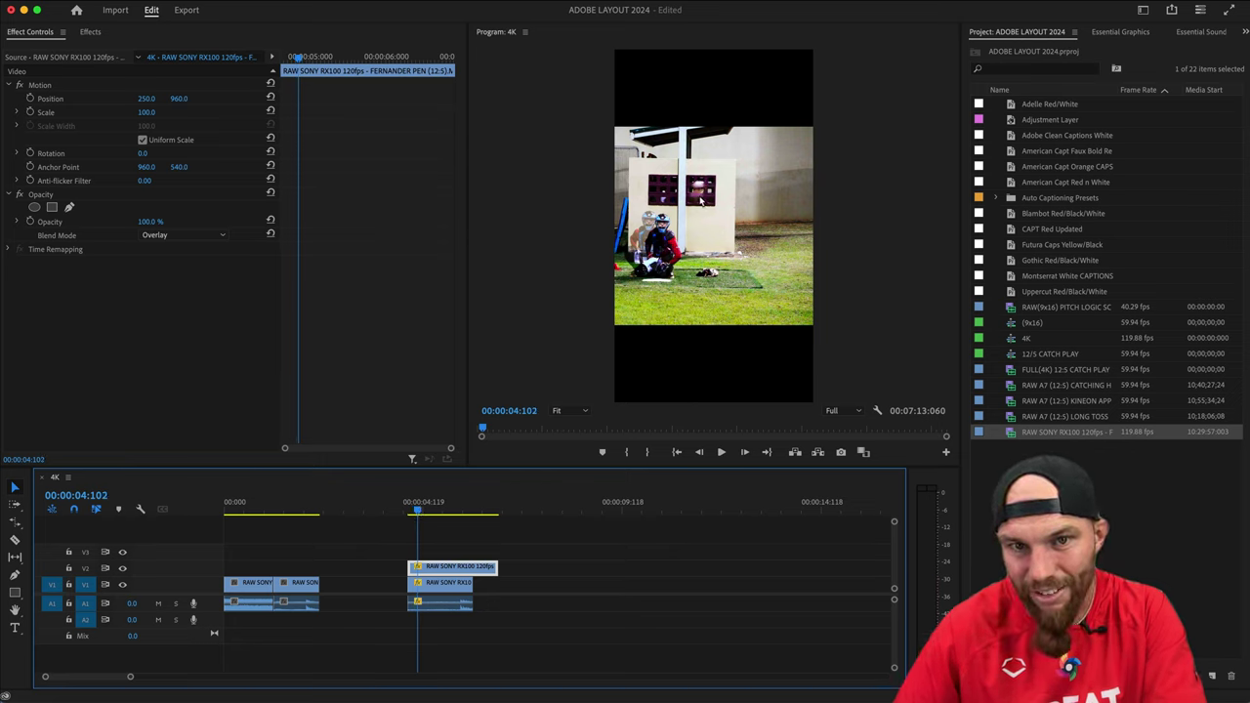
pyautogui.click(222, 235)
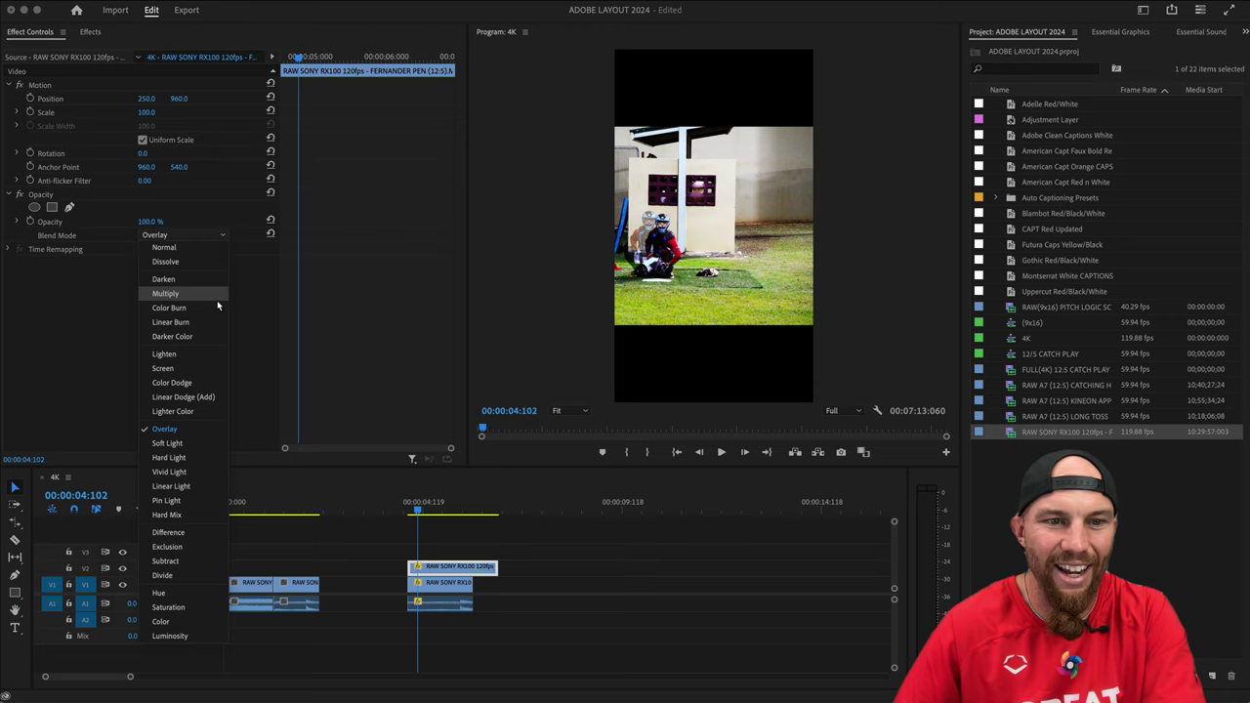
pyautogui.click(177, 448)
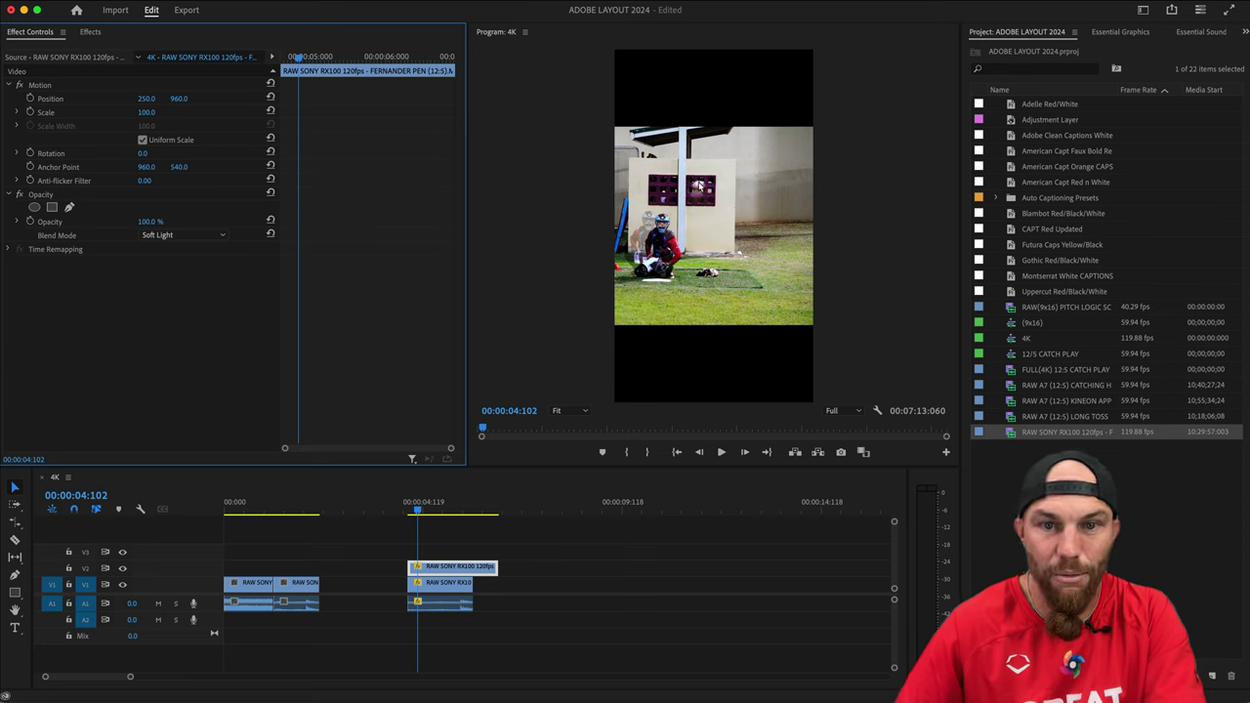
pyautogui.press('space')
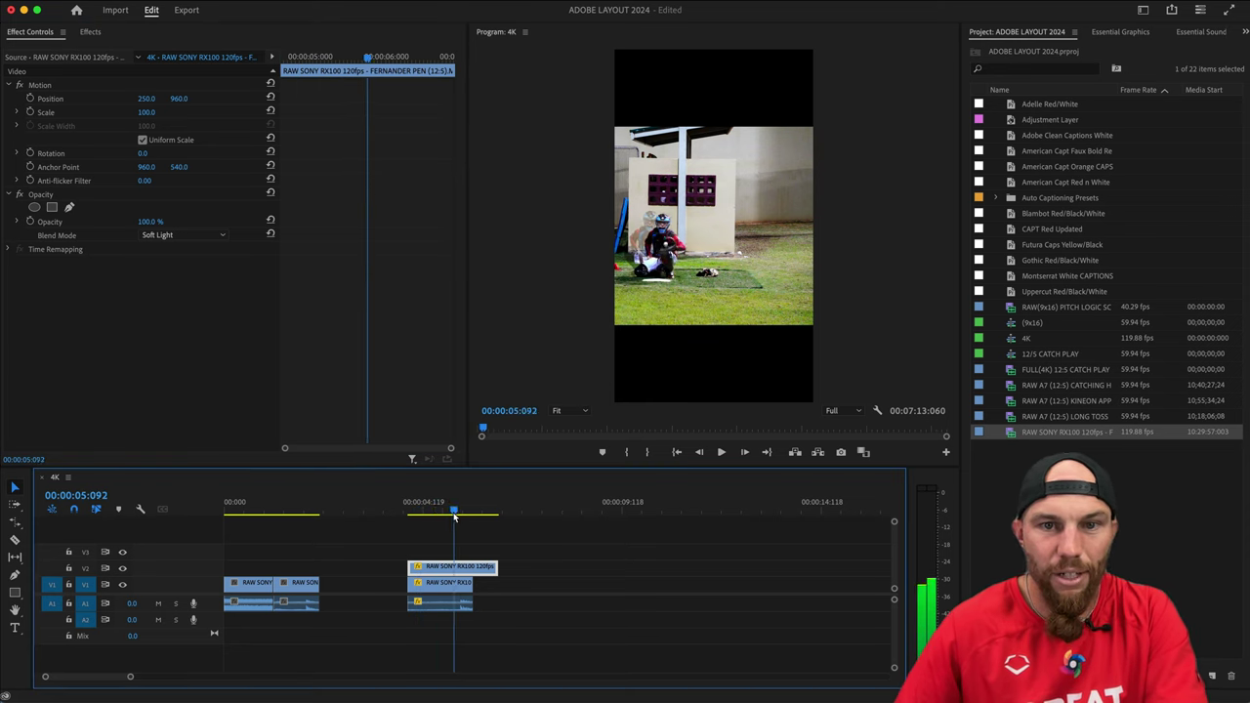
pyautogui.click(414, 520)
pyautogui.moveTo(414, 525); pyautogui.dragTo(421, 525)
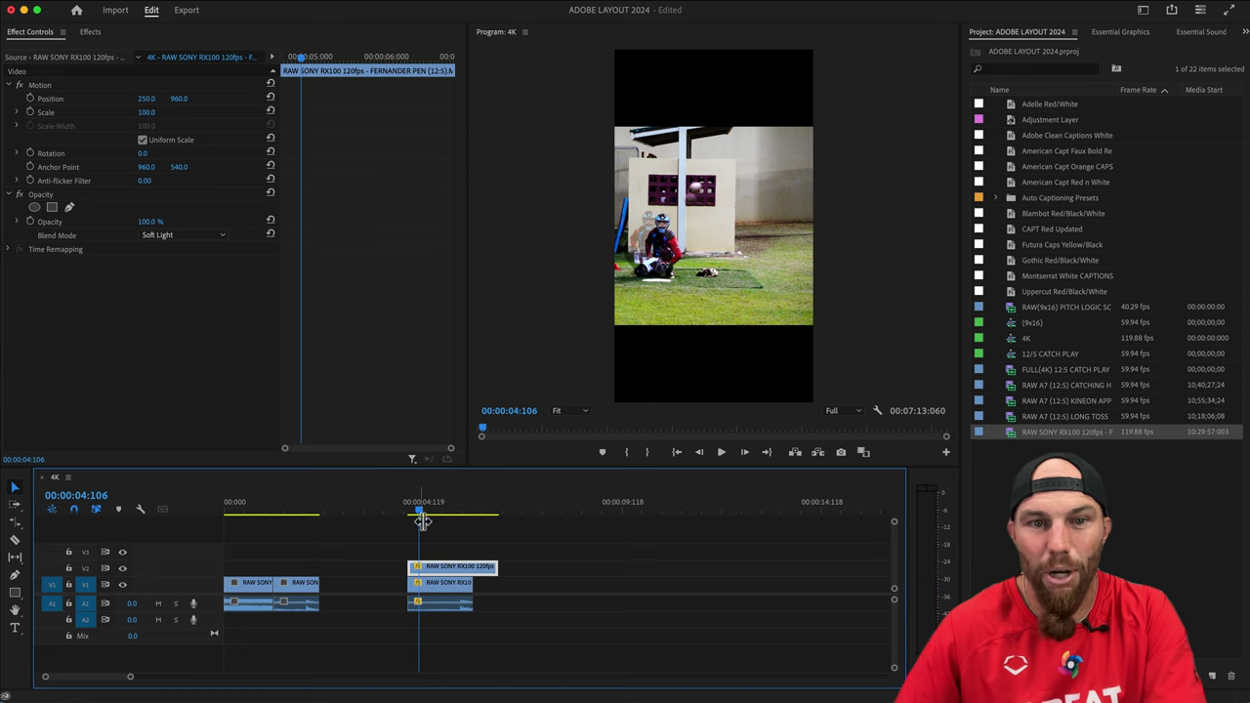
# Try Hard Light, Lighten and Lighter Color, then set the blend mode to Normal.
pyautogui.click(201, 234)
pyautogui.click(202, 462)
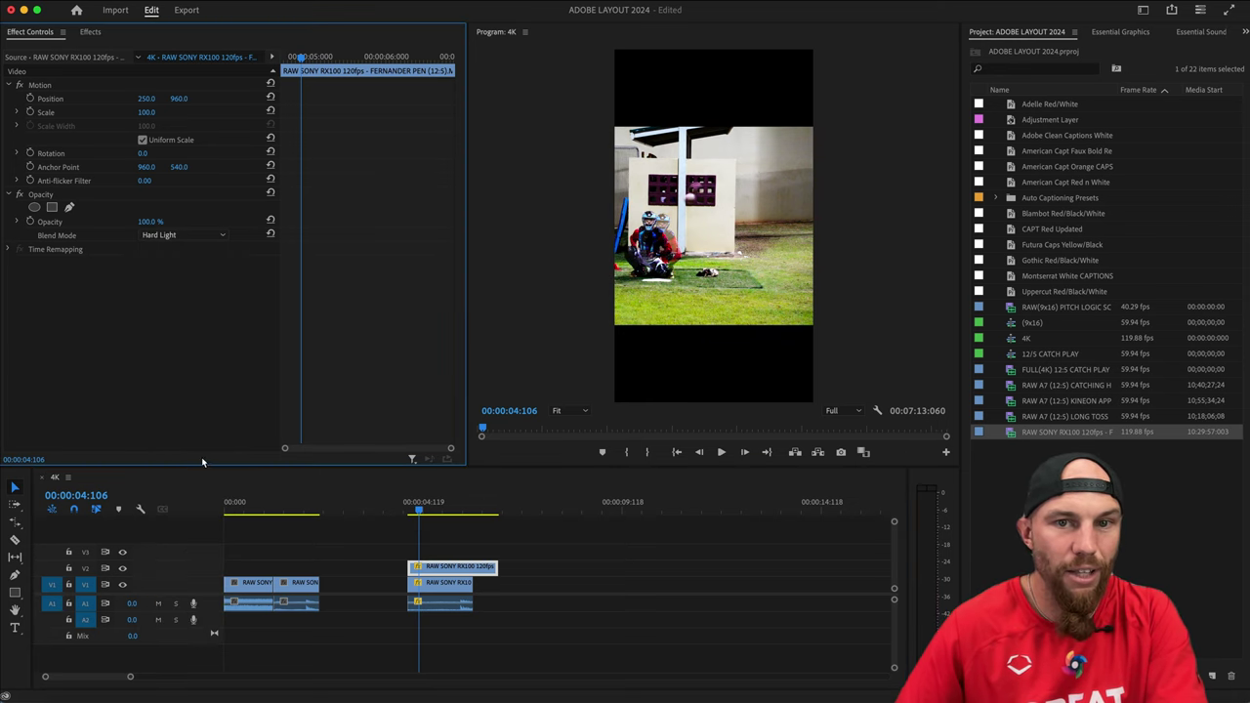
pyautogui.click(182, 235)
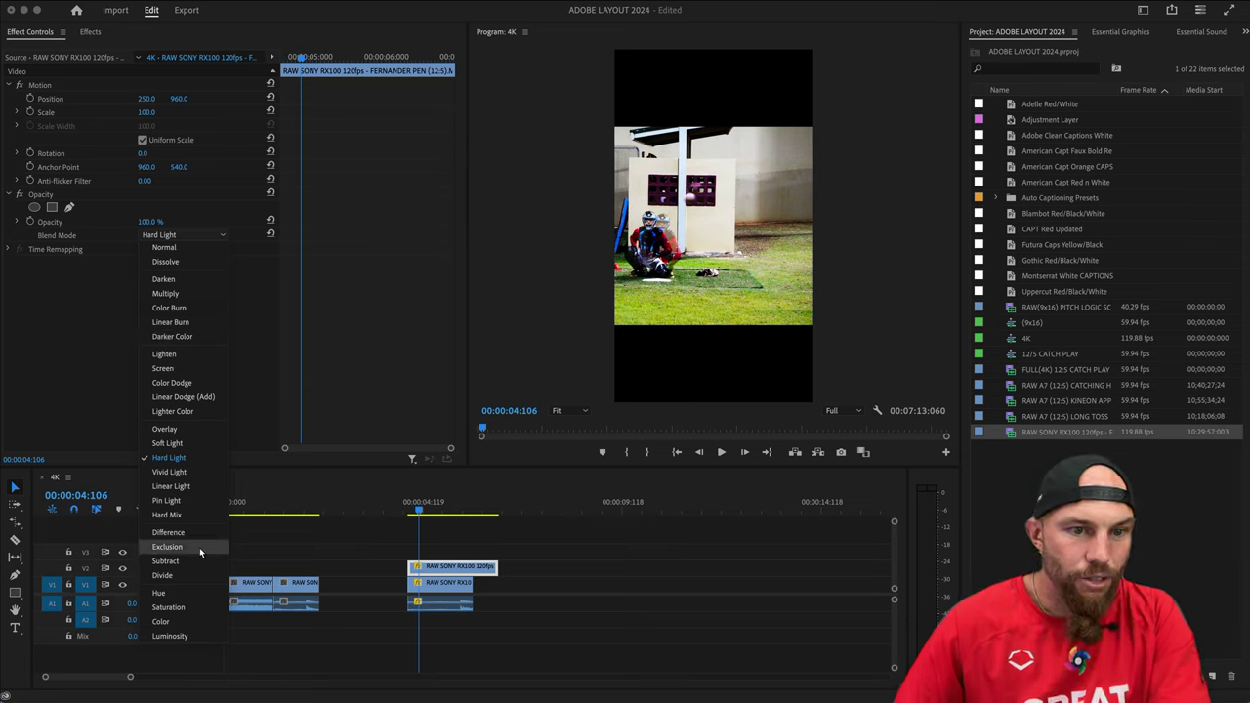
pyautogui.click(181, 354)
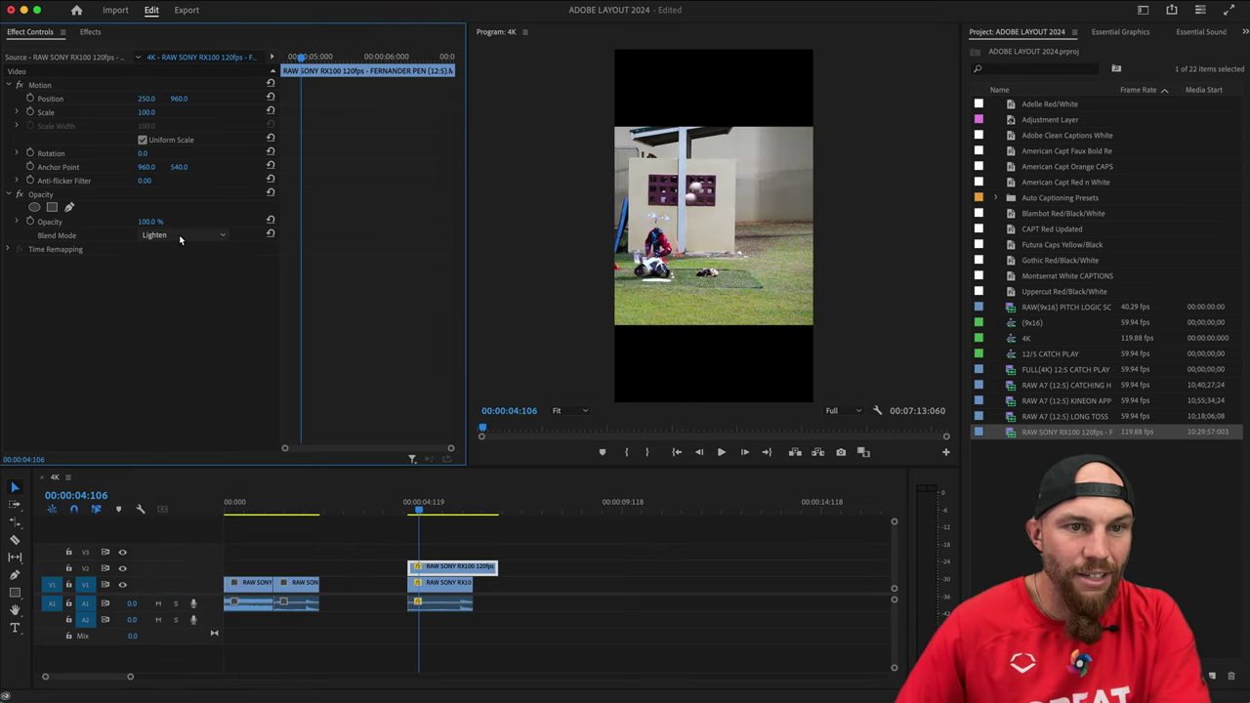
pyautogui.click(179, 235)
pyautogui.click(178, 413)
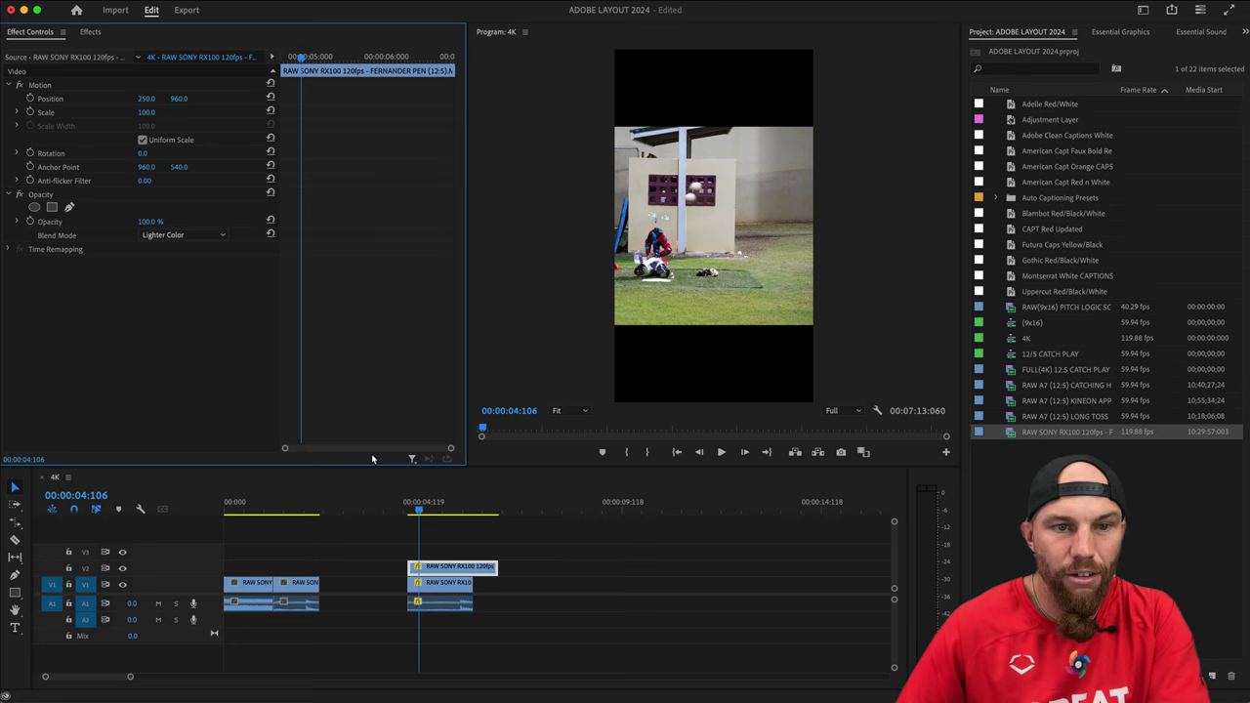
pyautogui.click(176, 237)
pyautogui.click(181, 248)
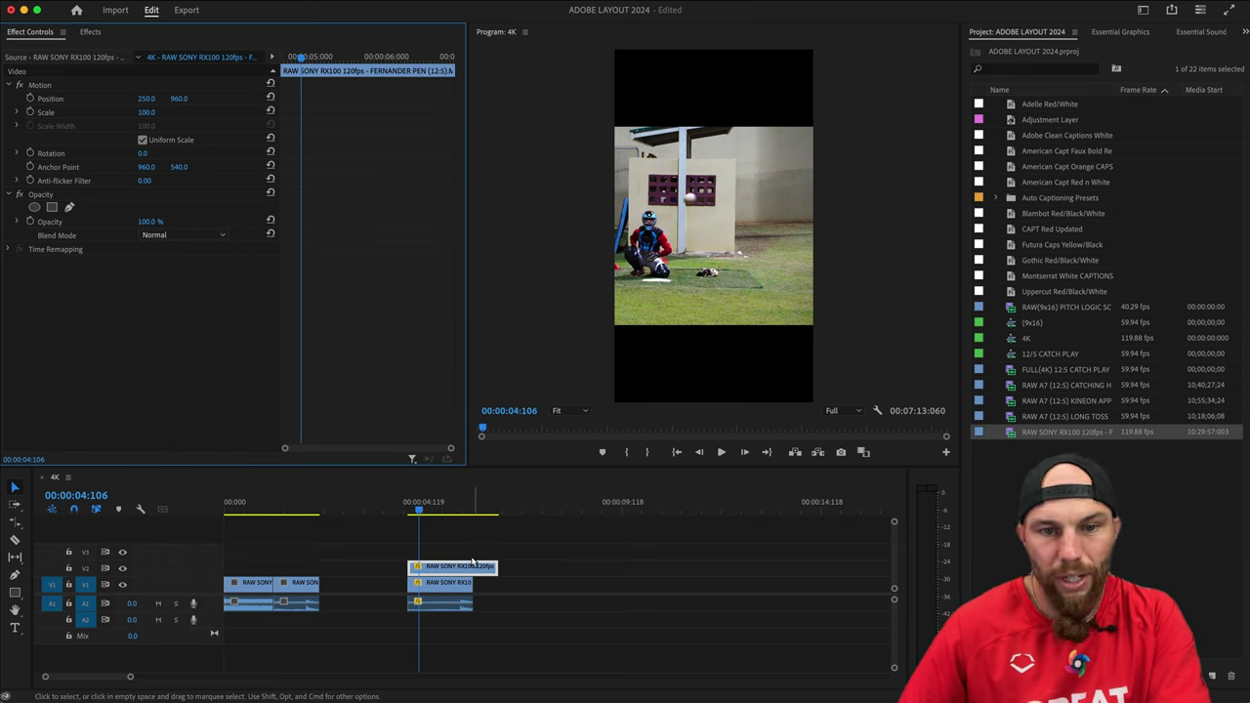
# Set the top slow-motion clip's Opacity to 50%.
pyautogui.click(467, 566)
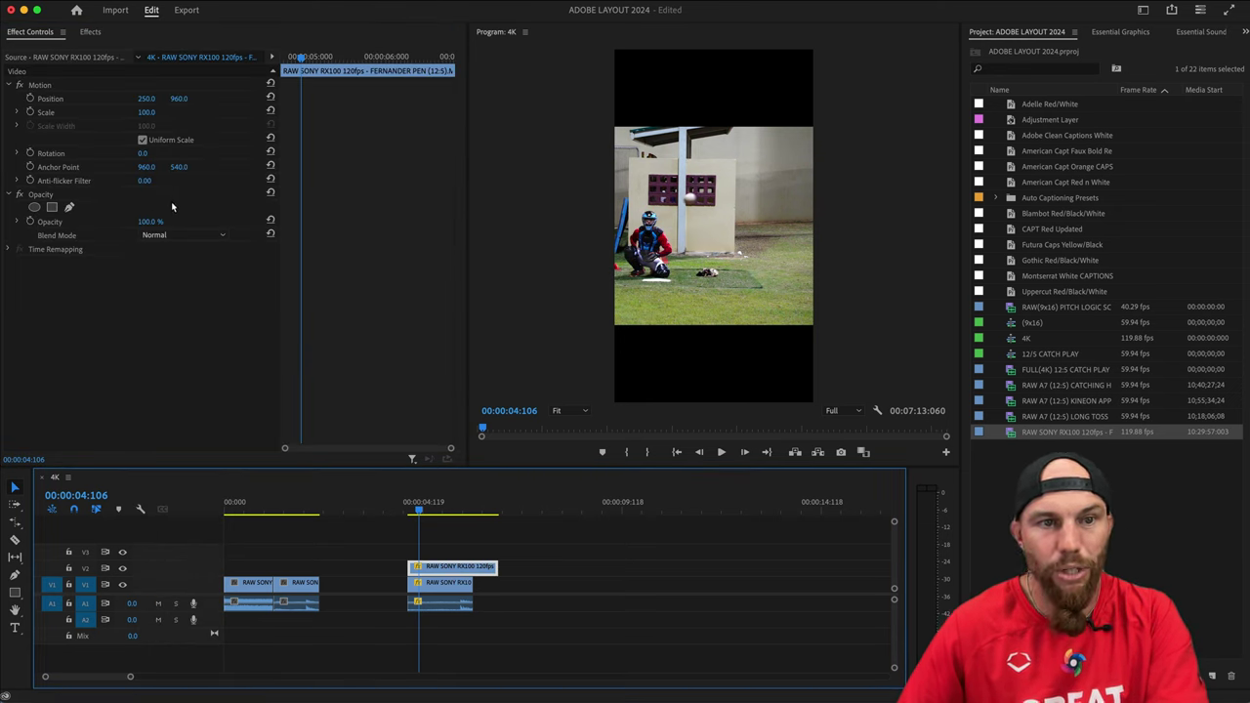
pyautogui.click(149, 221)
pyautogui.write('50')
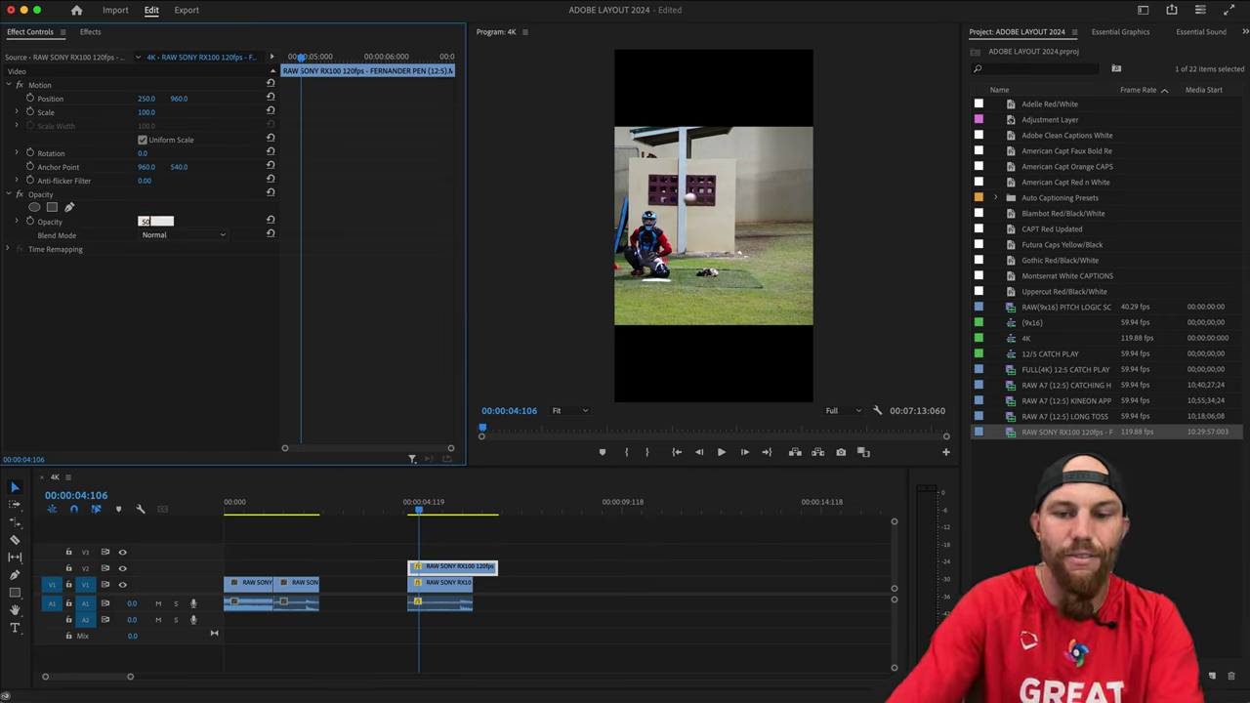
pyautogui.press('Return')
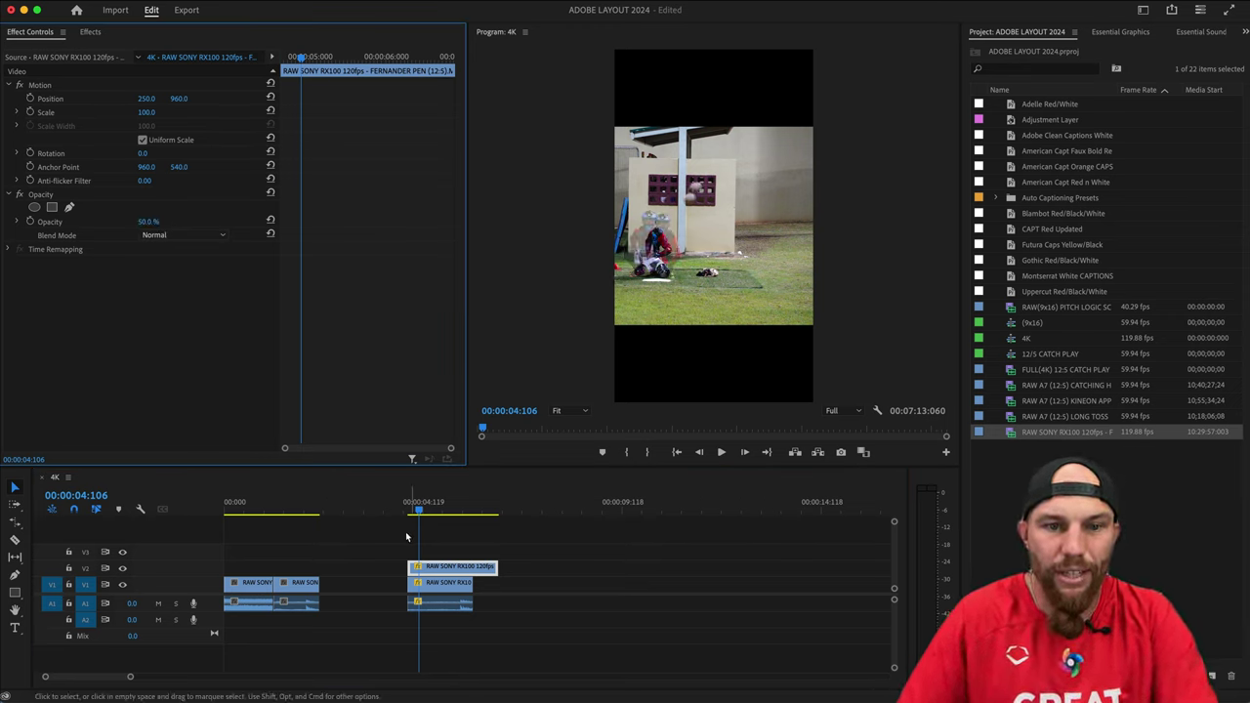
# Play back the ghosted pitch and marquee-select the stacked clips.
pyautogui.moveTo(418, 509); pyautogui.dragTo(418, 539)
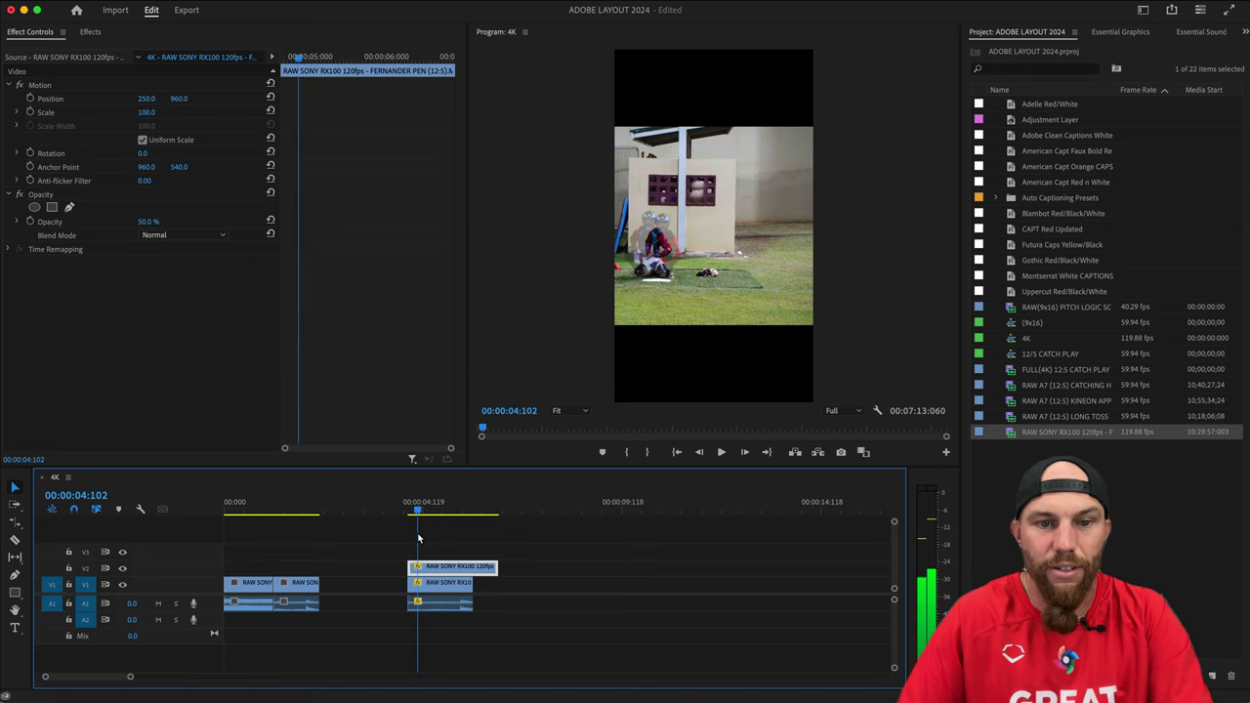
pyautogui.press('space')
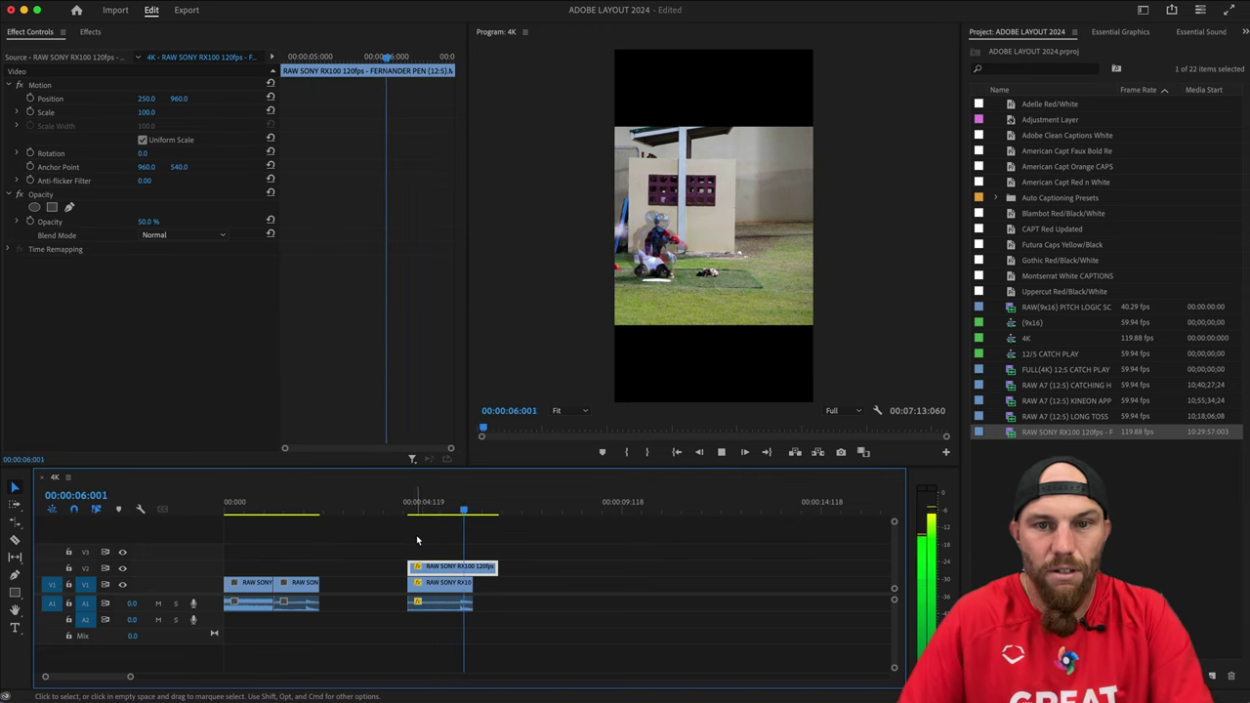
pyautogui.click(417, 510)
pyautogui.press('space')
pyautogui.press('space')
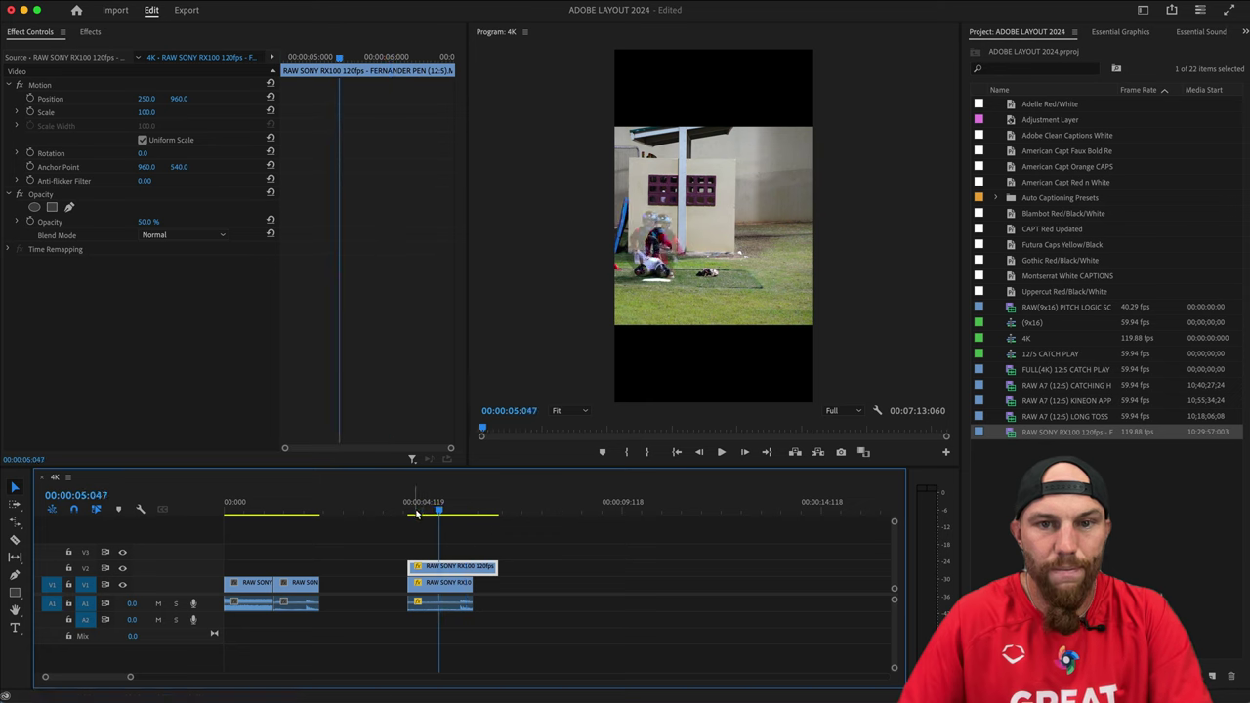
pyautogui.moveTo(445, 535); pyautogui.dragTo(397, 574)
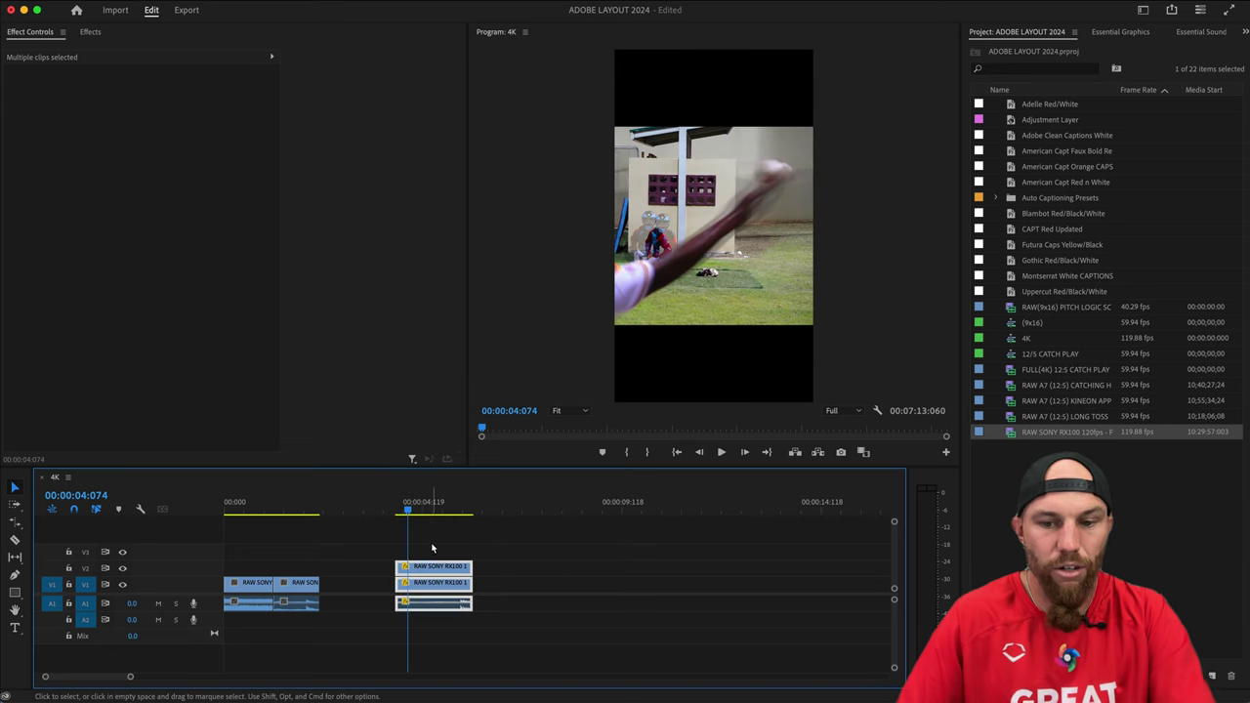
# Copy the ghost pair's video and audio clips and paste them at 00:00:07:059.
pyautogui.click(433, 547)
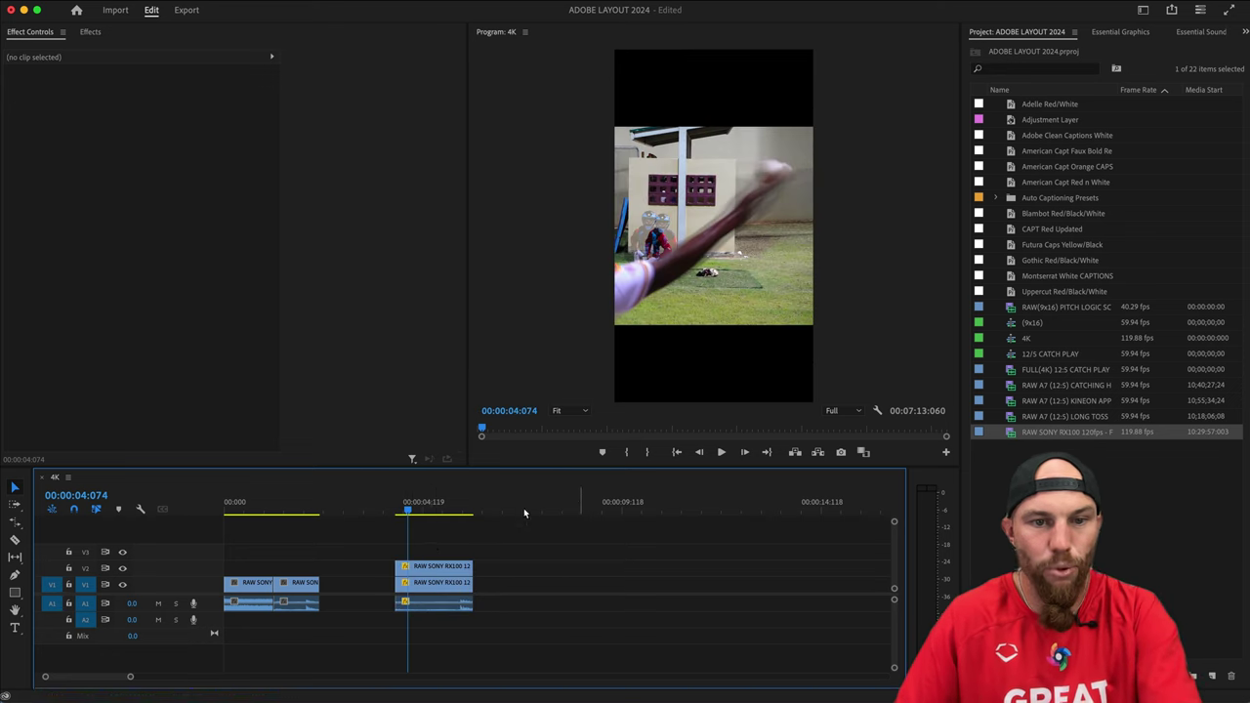
pyautogui.press('Up')
pyautogui.click(423, 567)
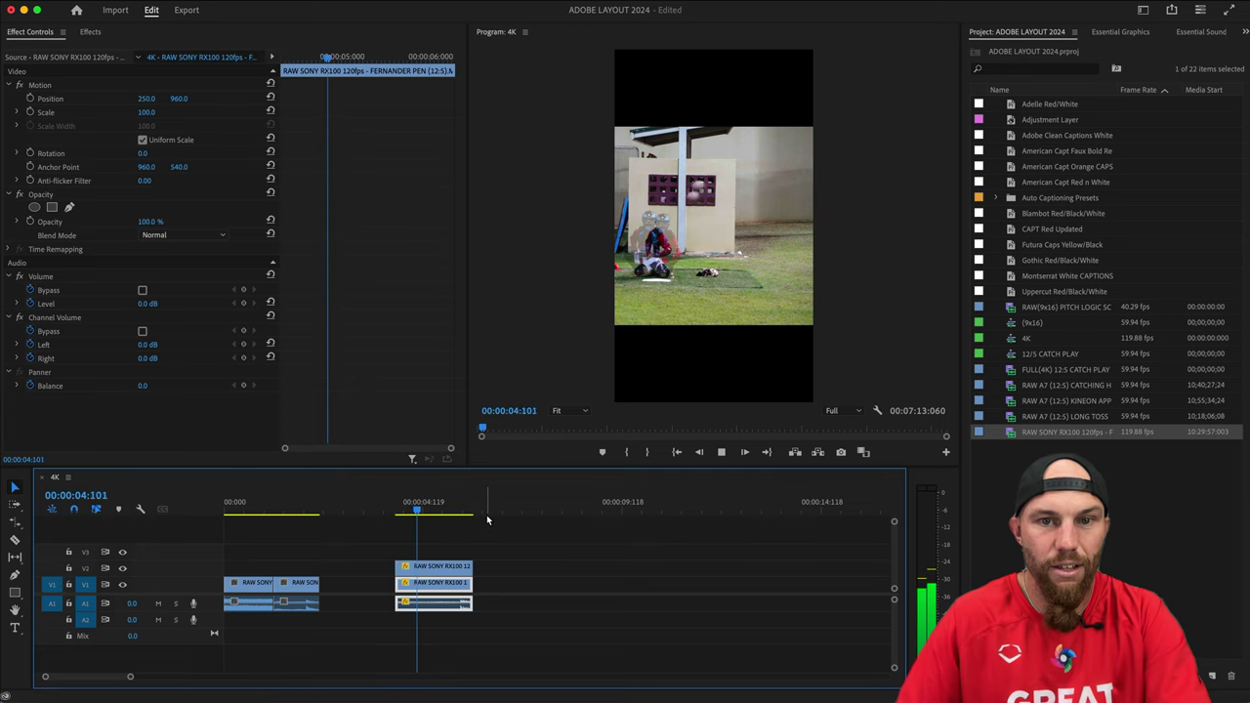
pyautogui.press('space')
pyautogui.moveTo(466, 538); pyautogui.dragTo(420, 606)
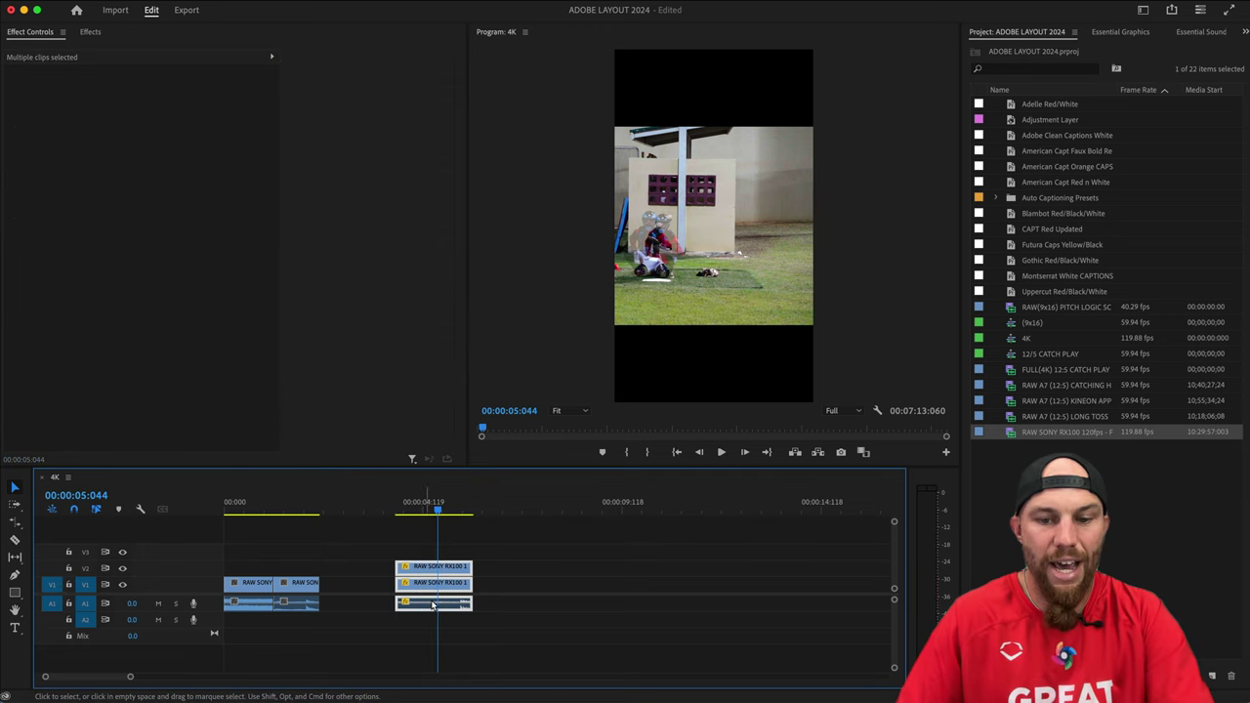
pyautogui.click(523, 503)
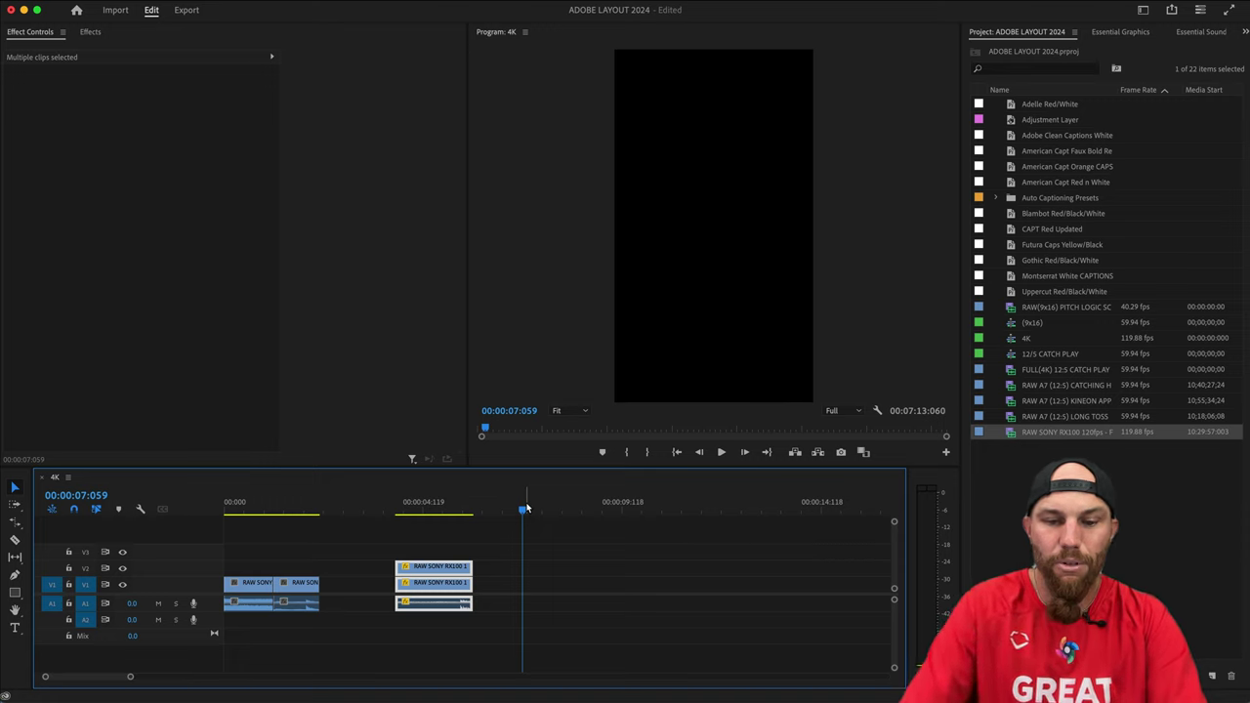
pyautogui.hotkey('ctrl', 'v')
# Give the pasted top clip 100% opacity and Lighter Color blending.
pyautogui.click(526, 507)
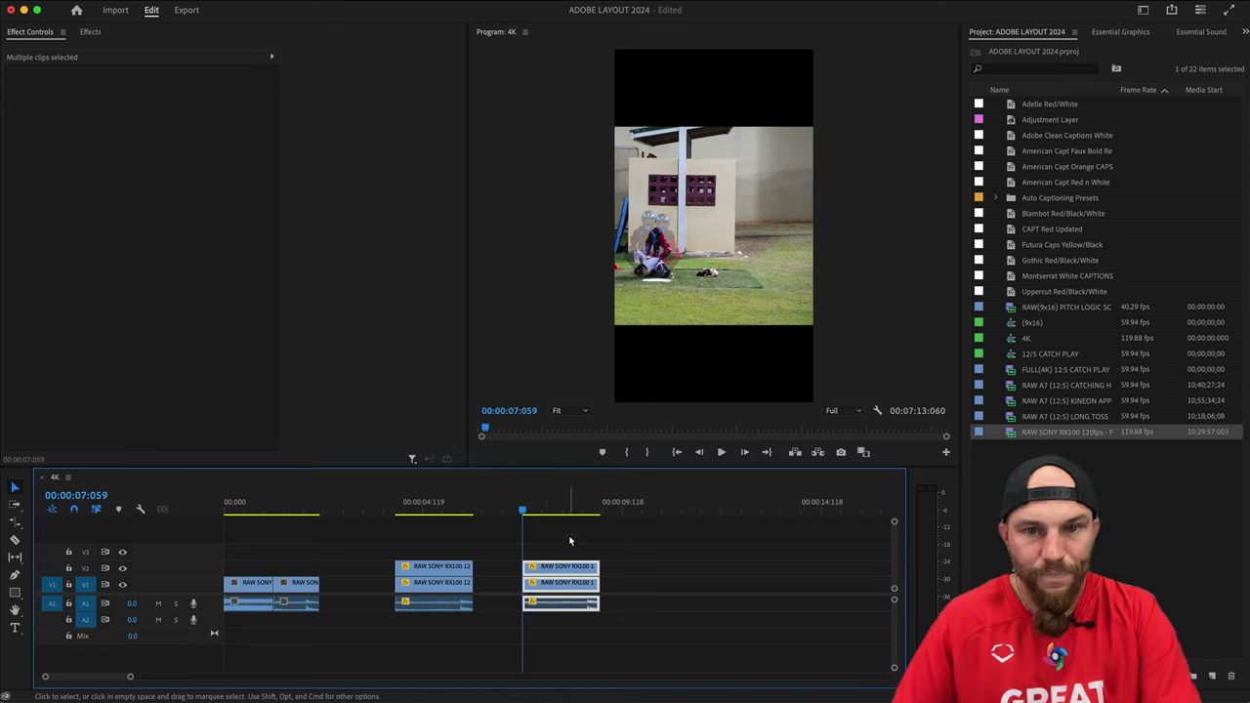
pyautogui.click(570, 541)
pyautogui.click(558, 568)
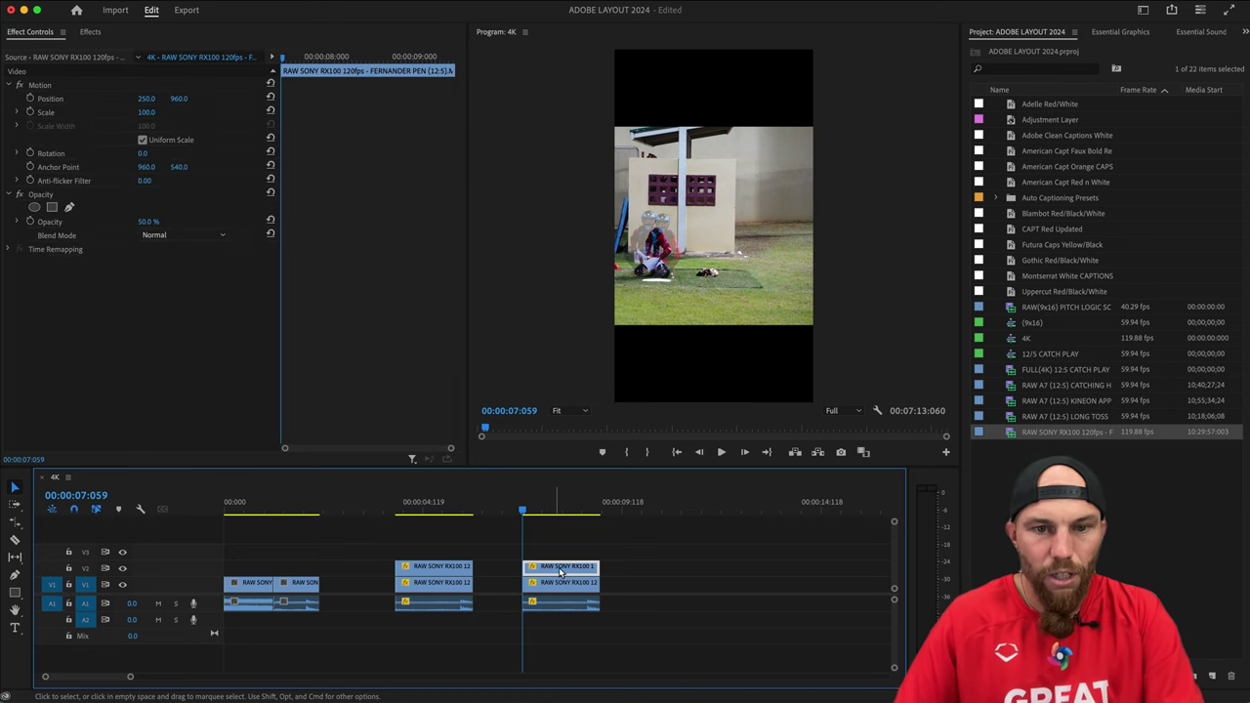
pyautogui.click(148, 222)
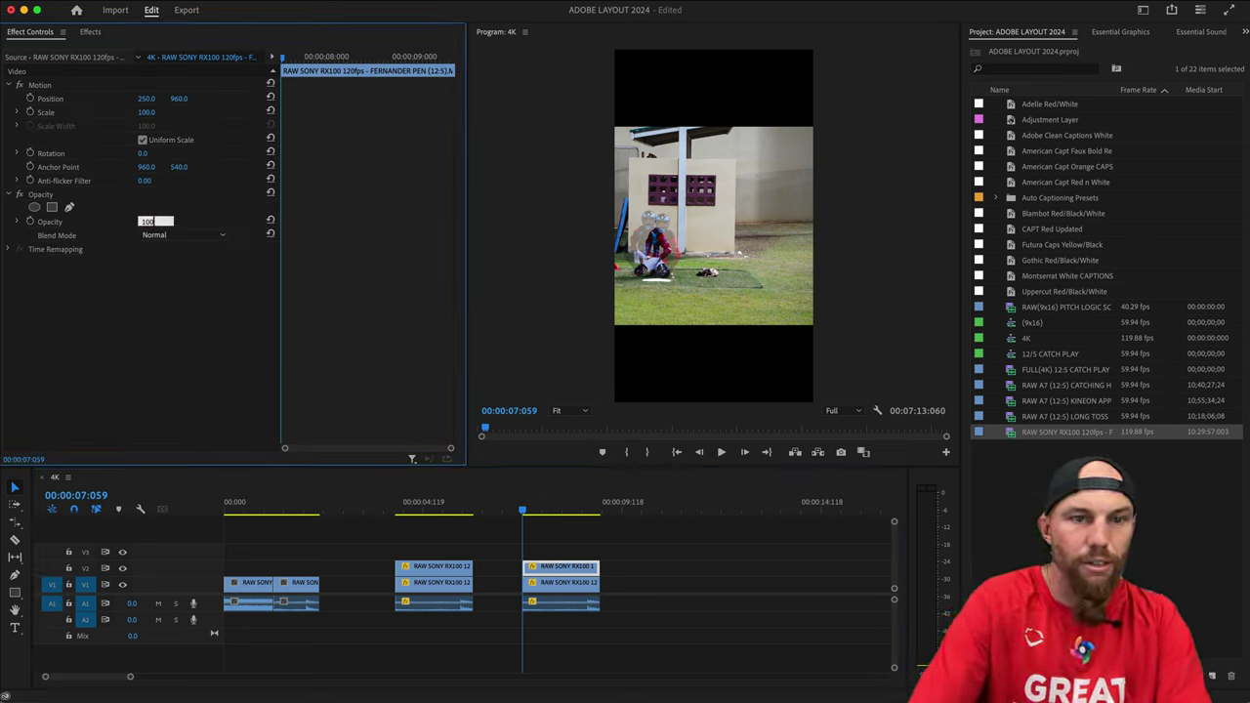
pyautogui.write('100')
pyautogui.press('Return')
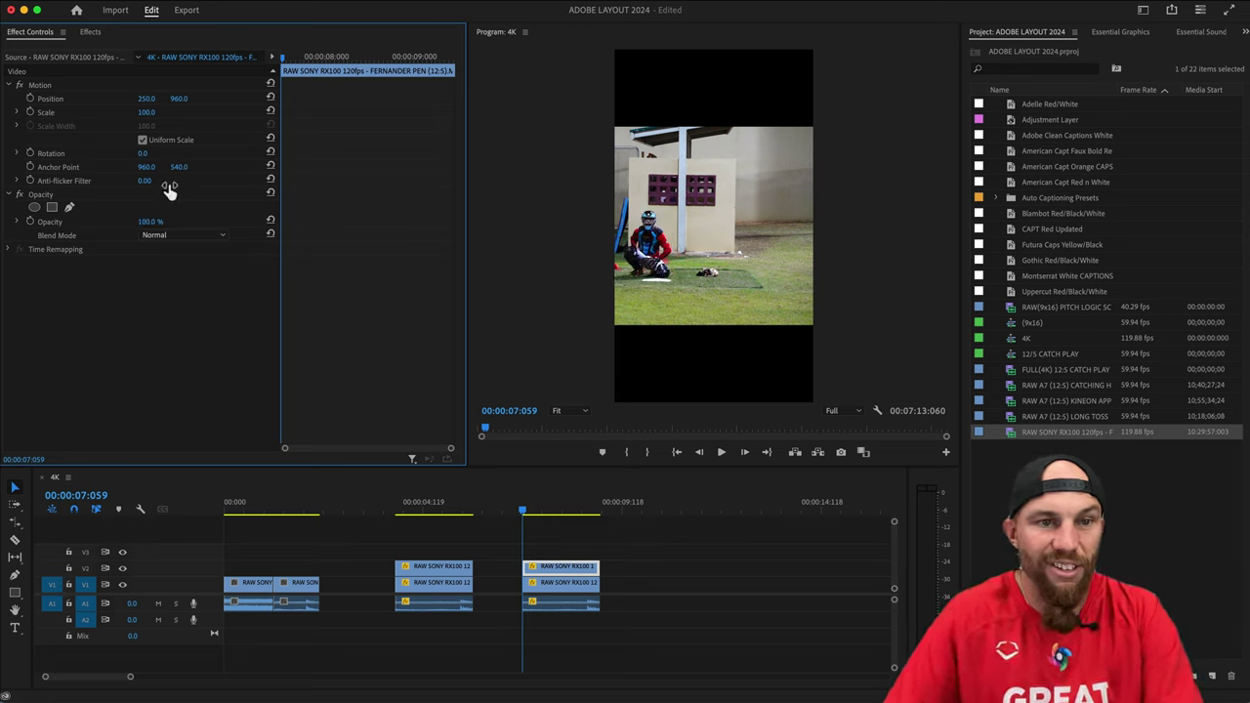
pyautogui.click(177, 235)
pyautogui.click(186, 412)
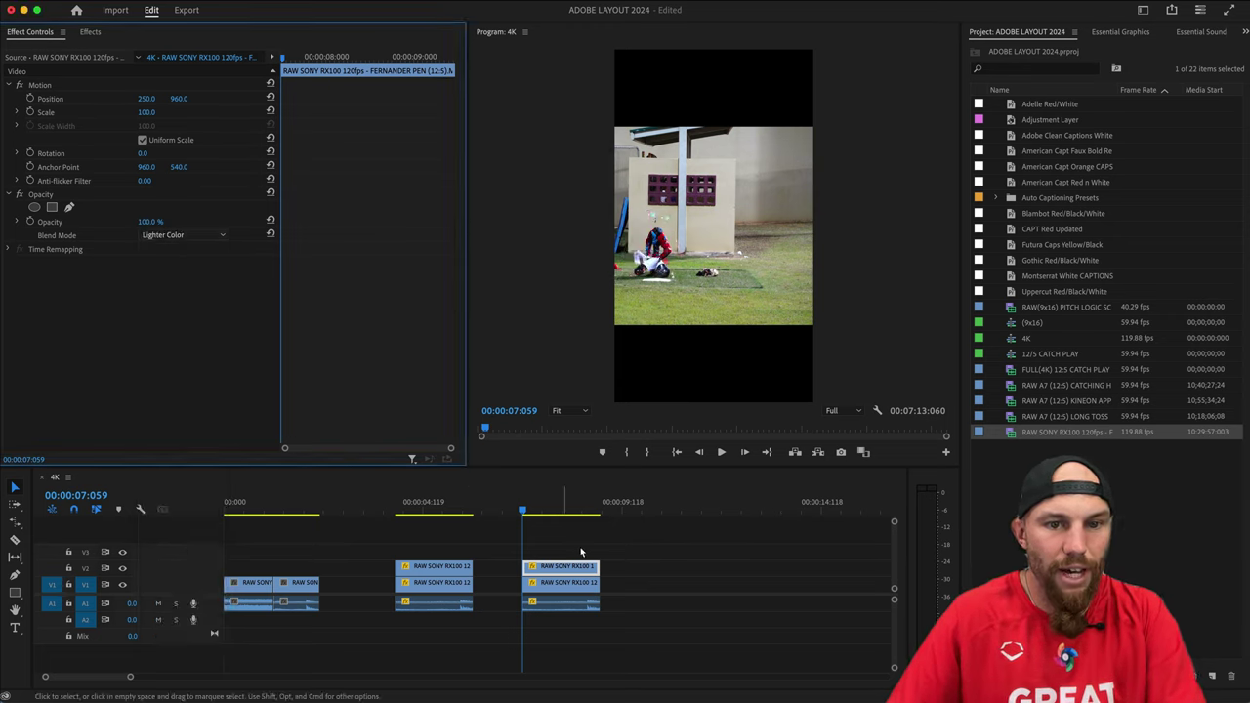
# Check the settings of the middle and right top clips.
pyautogui.click(603, 537)
pyautogui.click(430, 582)
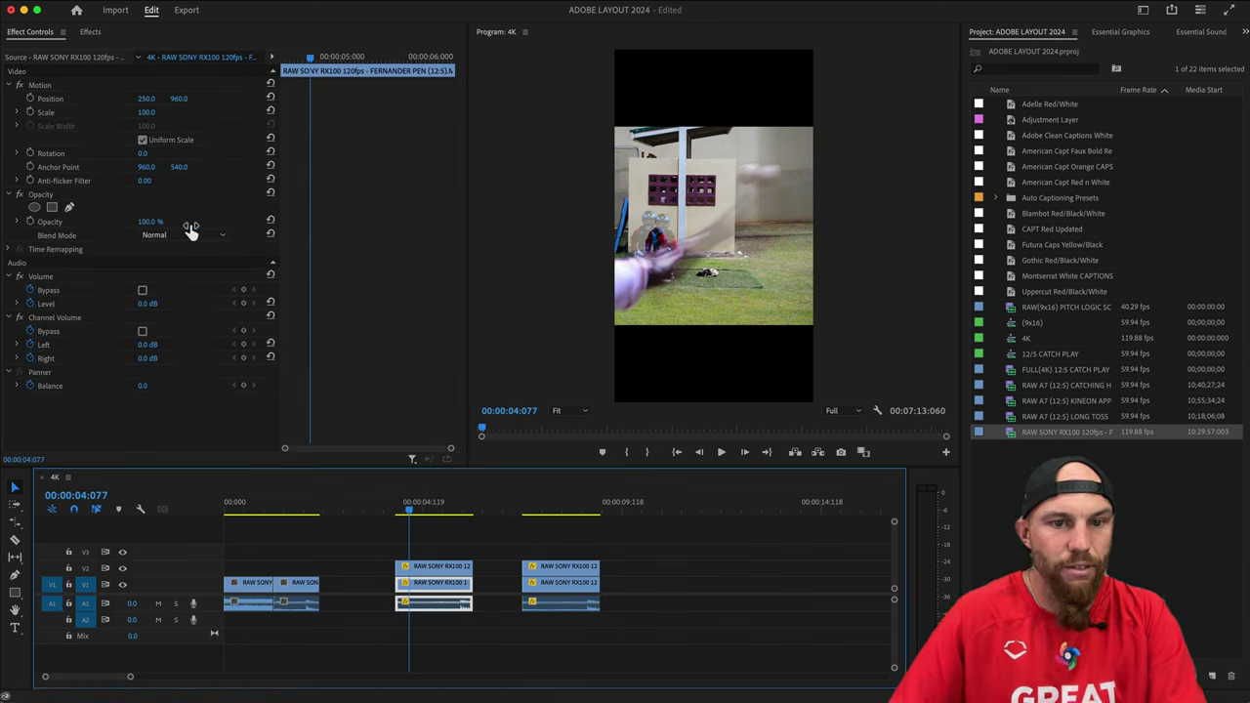
pyautogui.click(435, 567)
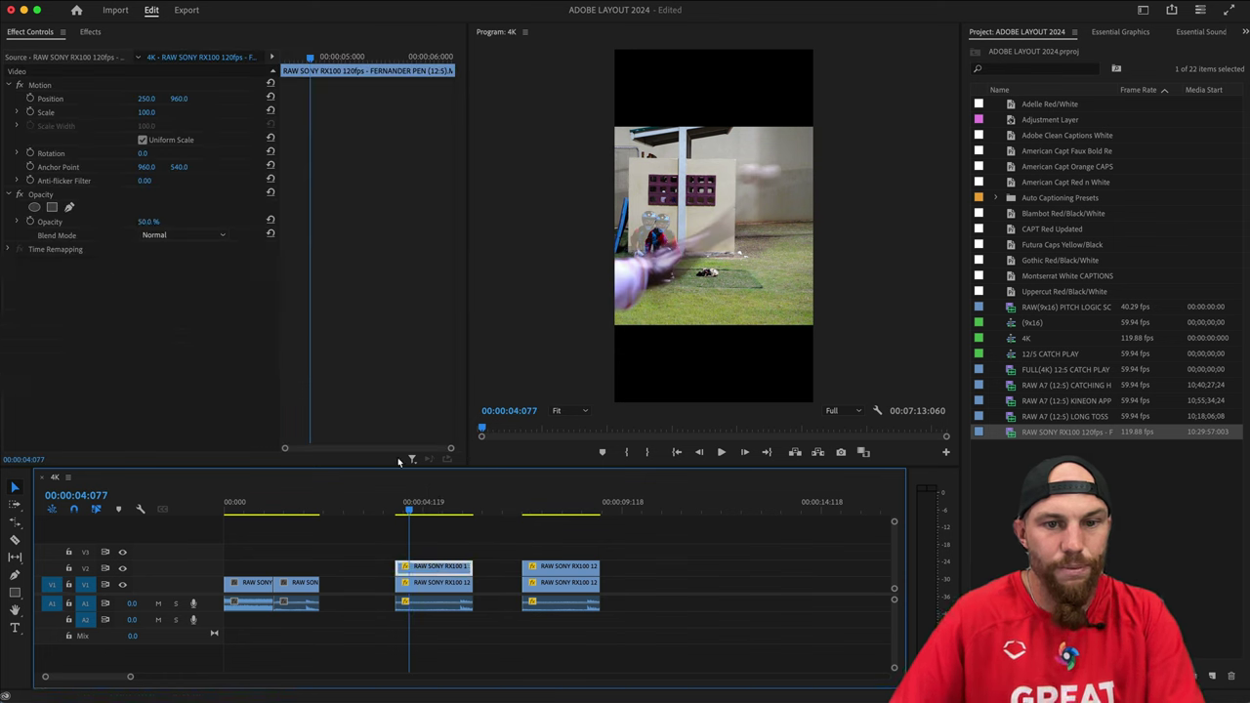
pyautogui.click(447, 535)
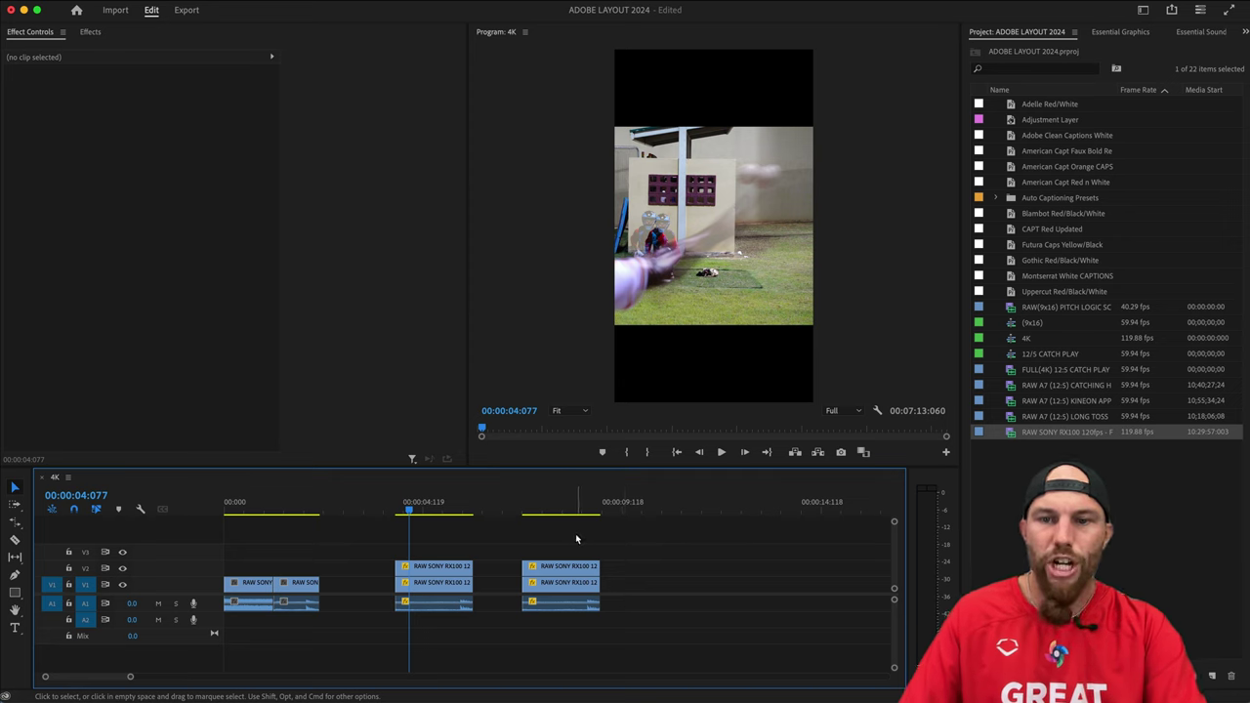
pyautogui.click(569, 566)
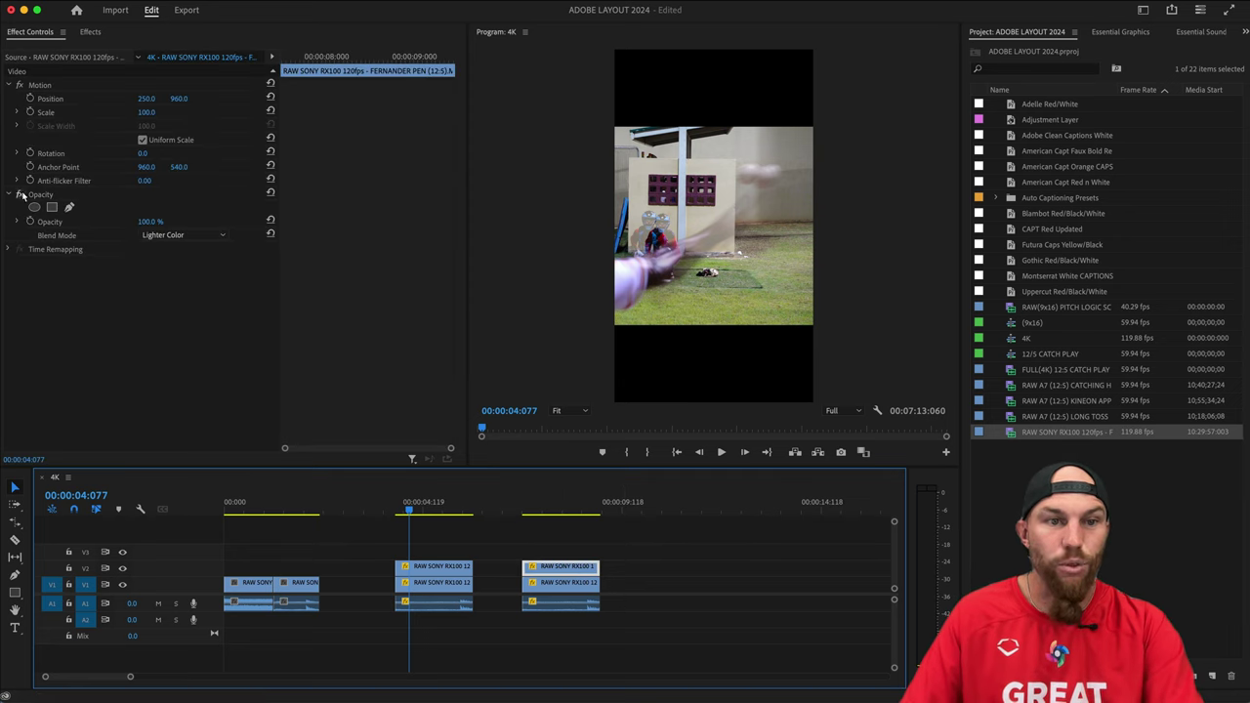
pyautogui.click(512, 540)
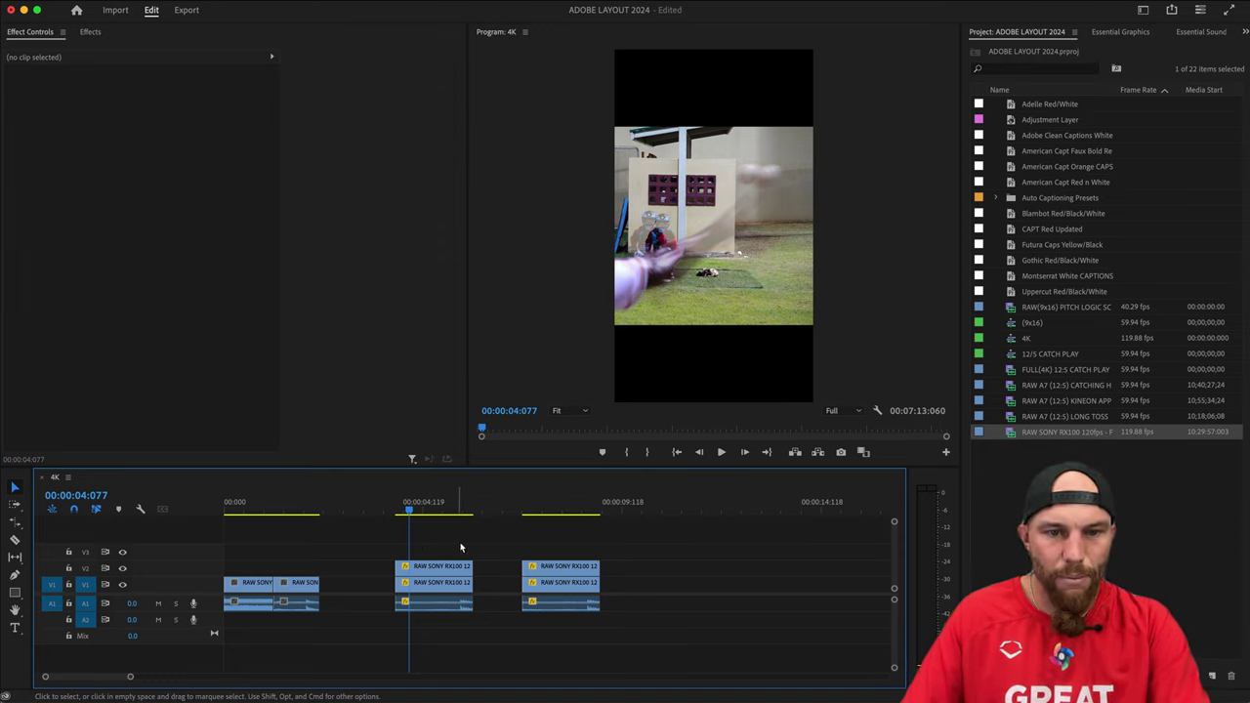
pyautogui.moveTo(432, 545); pyautogui.dragTo(428, 617)
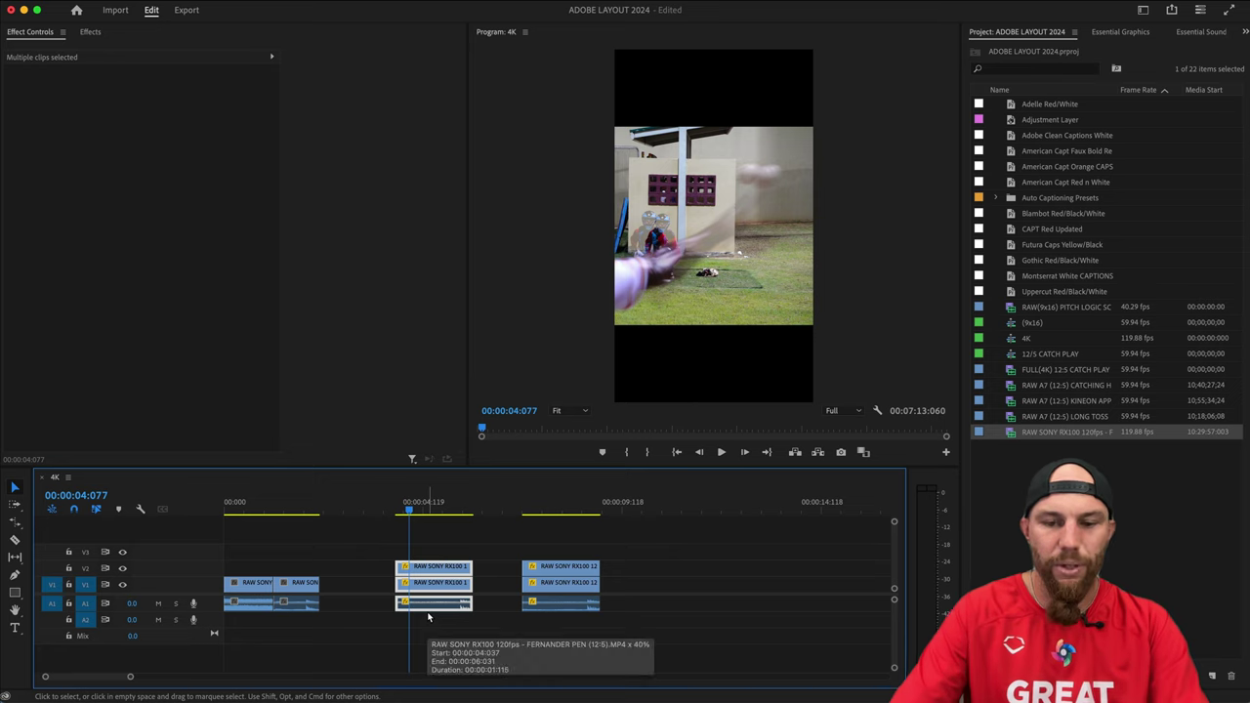
pyautogui.press('super+r')
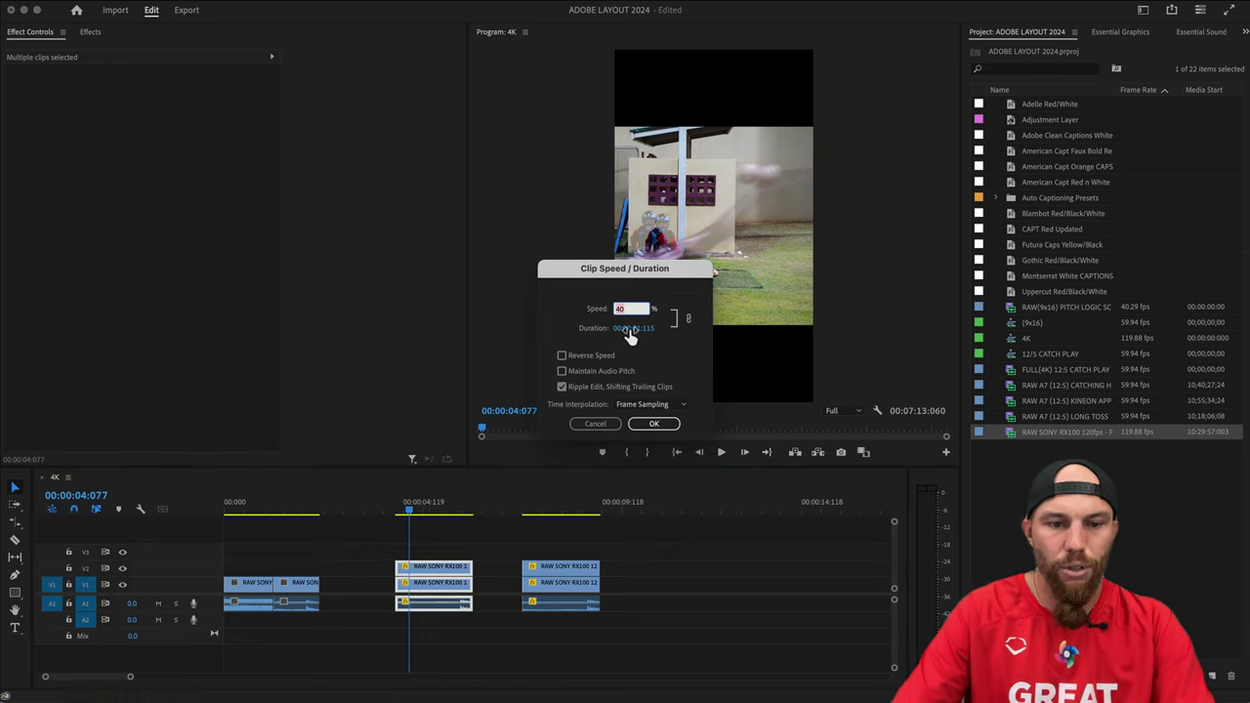
pyautogui.write('25')
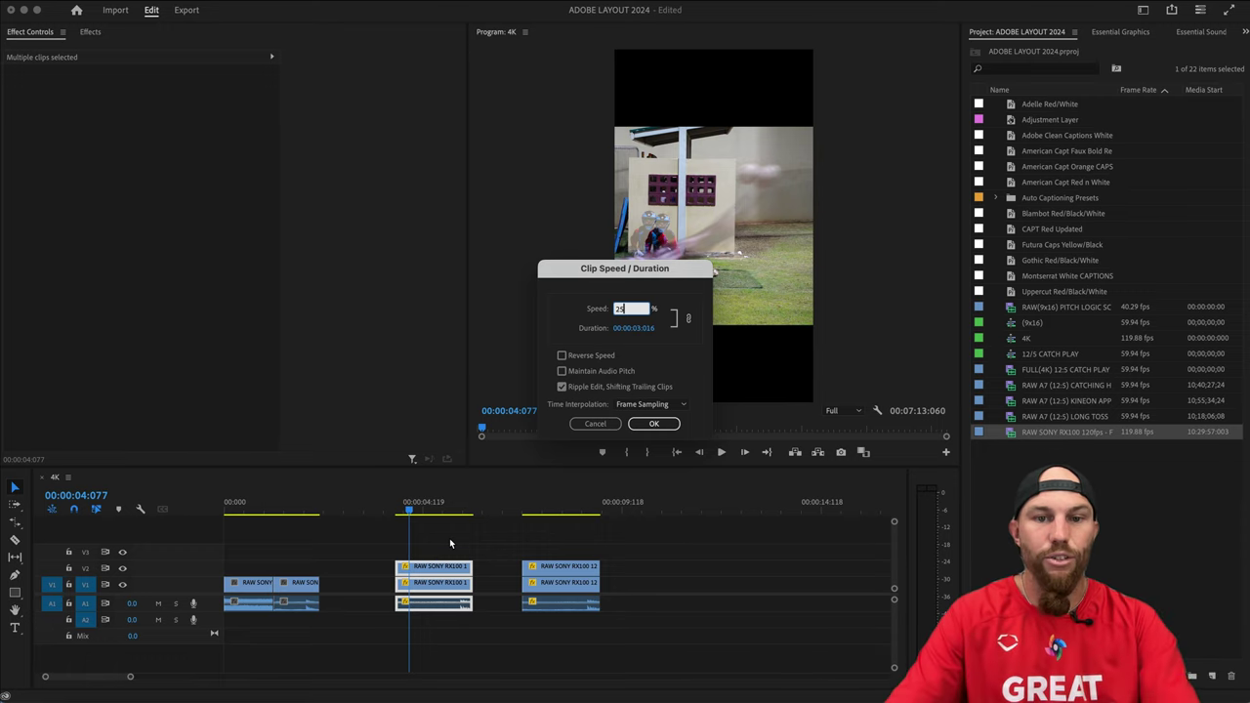
pyautogui.click(658, 425)
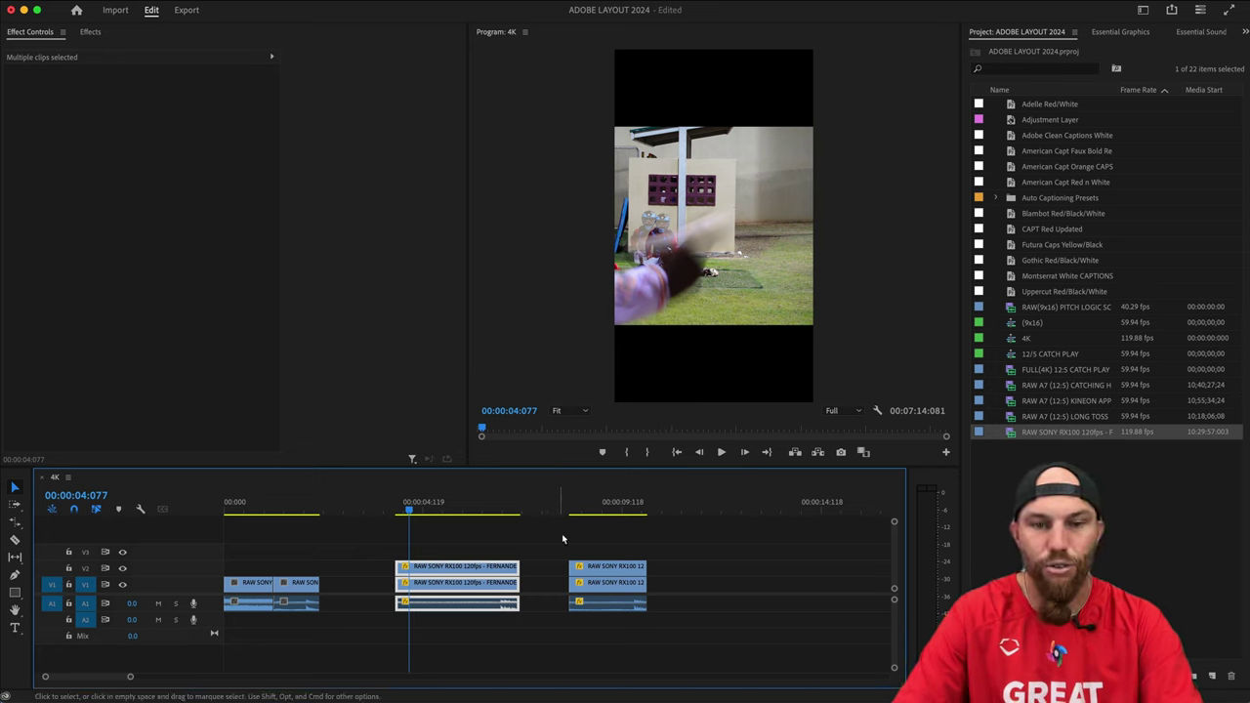
pyautogui.moveTo(570, 534); pyautogui.dragTo(628, 606)
pyautogui.press('super+r')
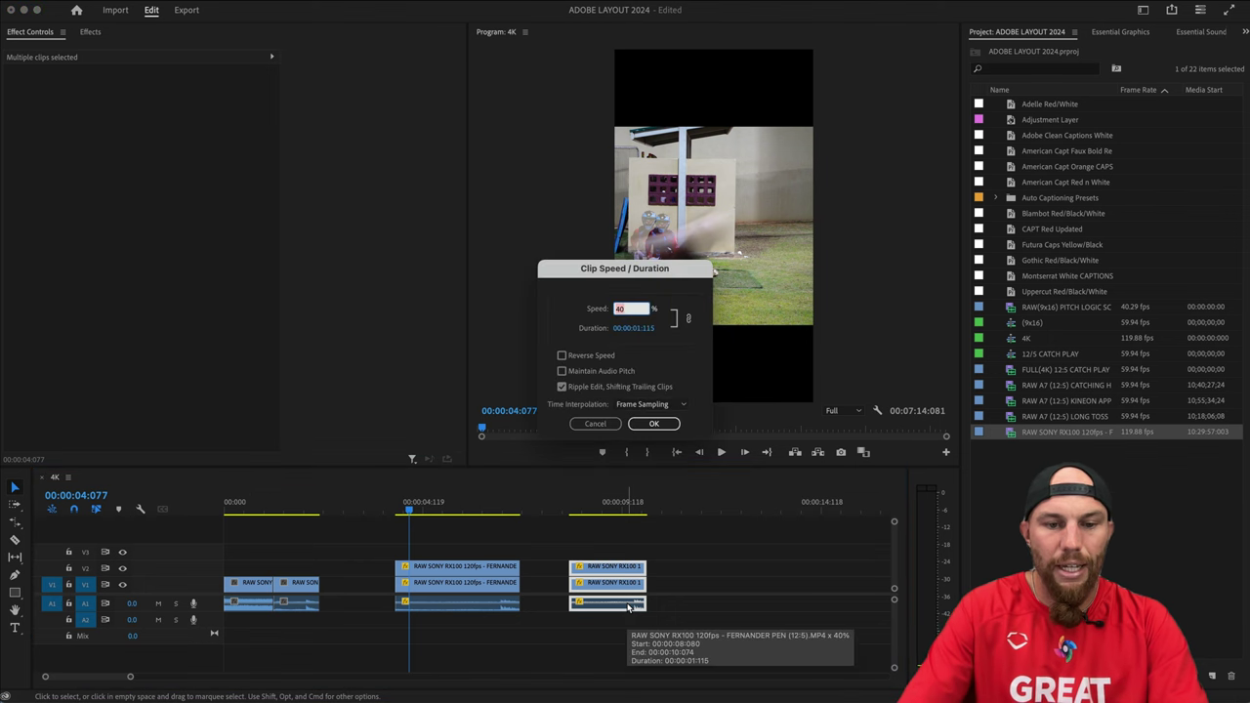
pyautogui.write('25')
pyautogui.press('Return')
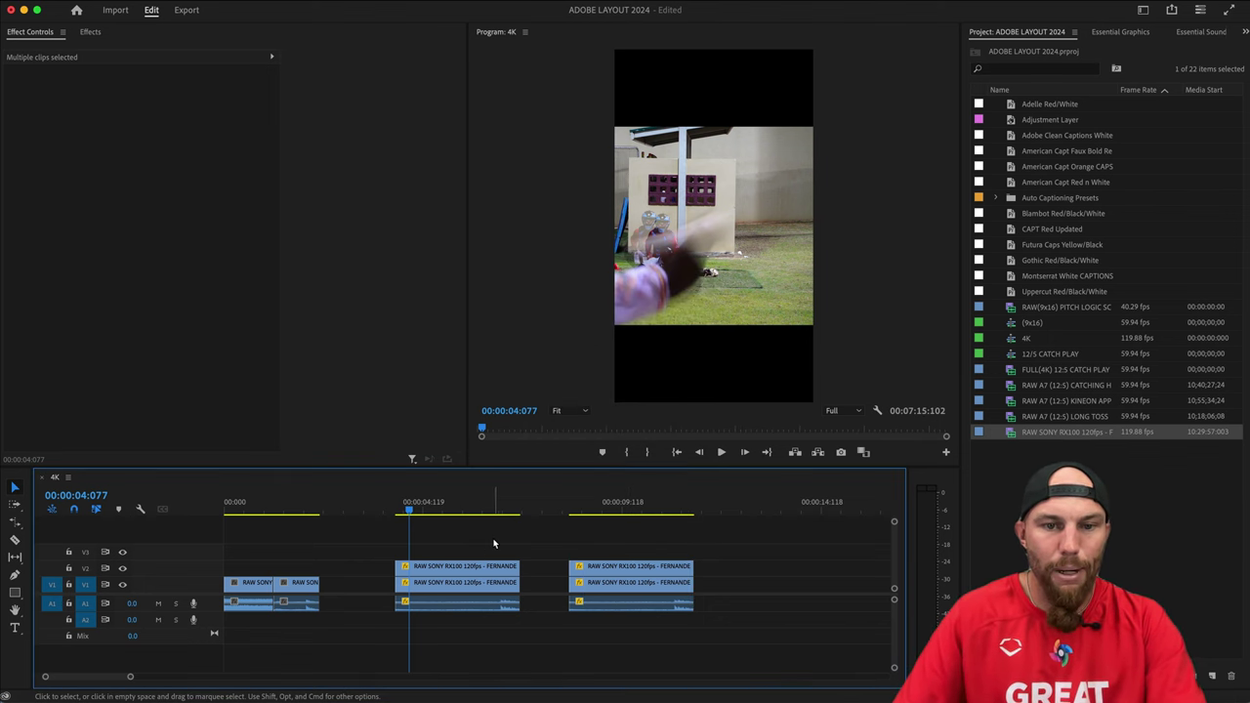
pyautogui.press('d')
pyautogui.press('Right')
pyautogui.press('Right')
pyautogui.press('Right')
pyautogui.press('Right')
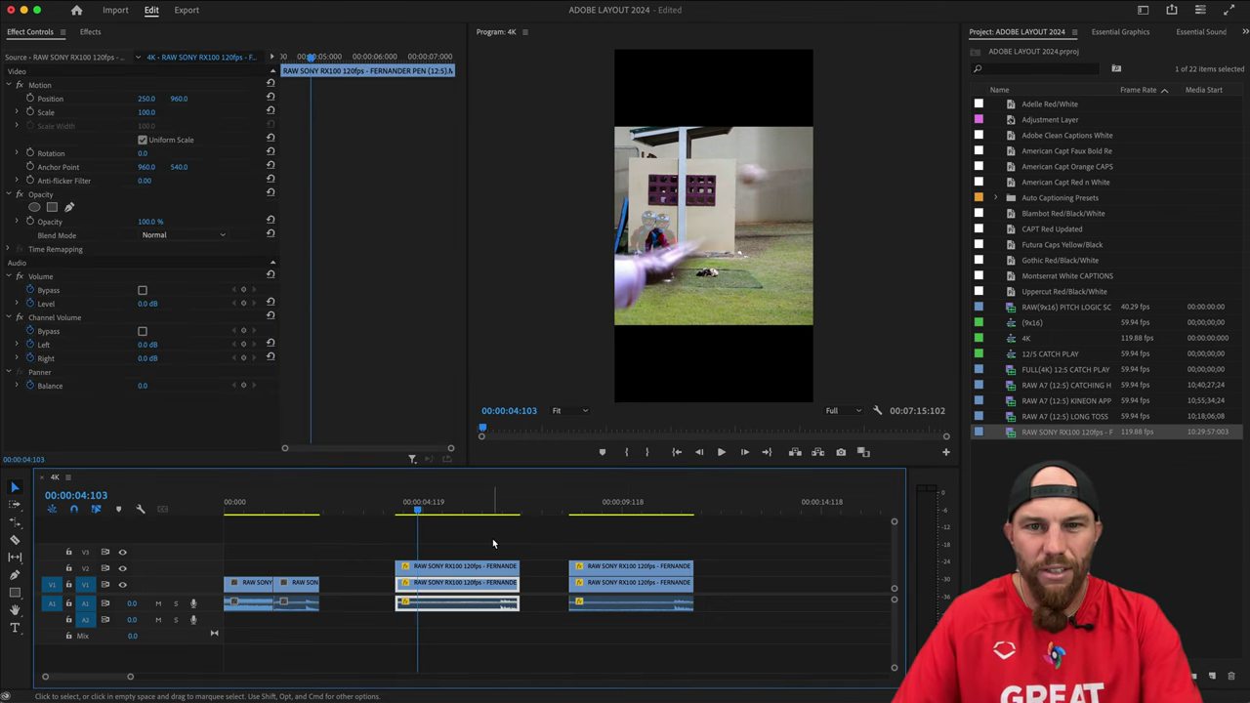
pyautogui.press('space')
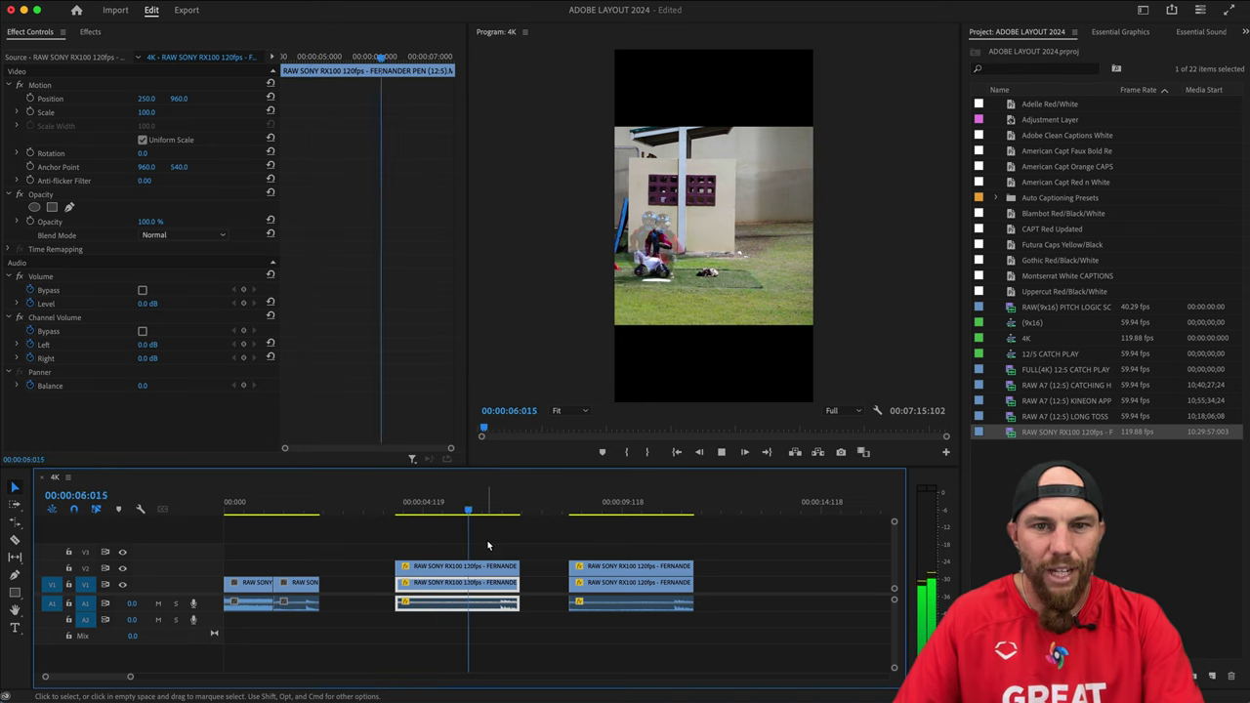
pyautogui.press('space')
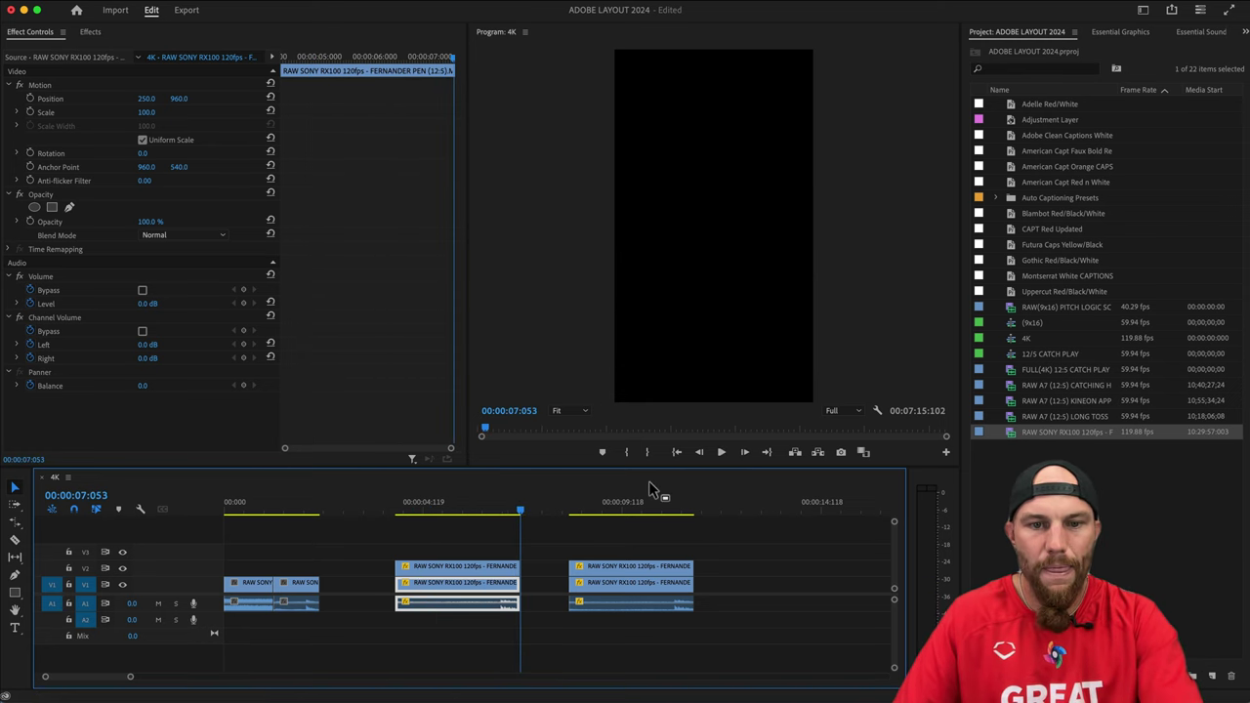
pyautogui.press('Down')
pyautogui.press('space')
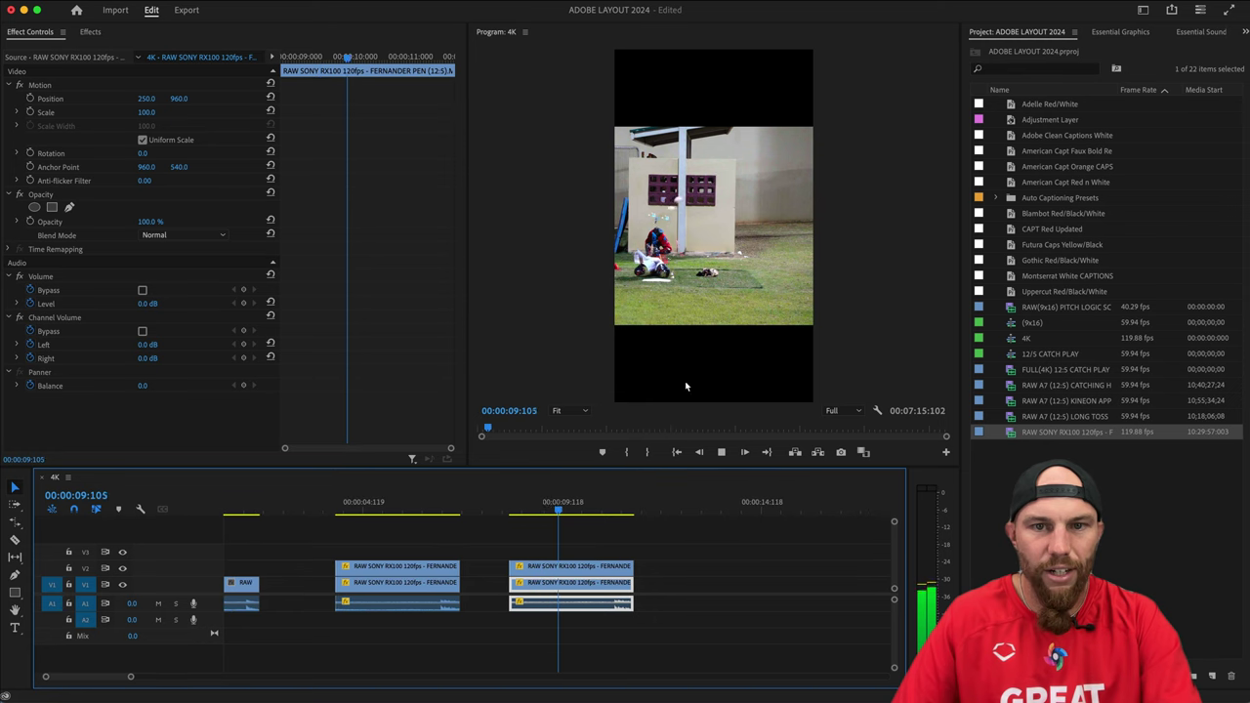
pyautogui.press('space')
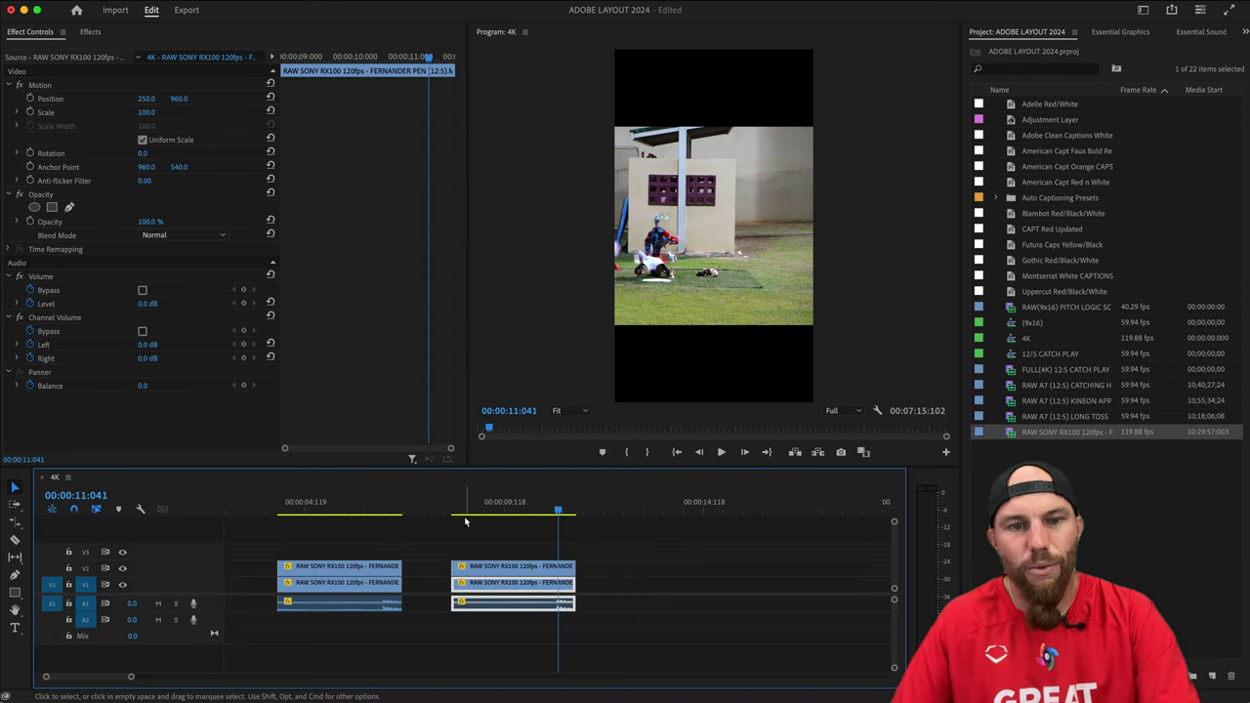
pyautogui.moveTo(464, 510); pyautogui.dragTo(469, 530)
pyautogui.click(509, 548)
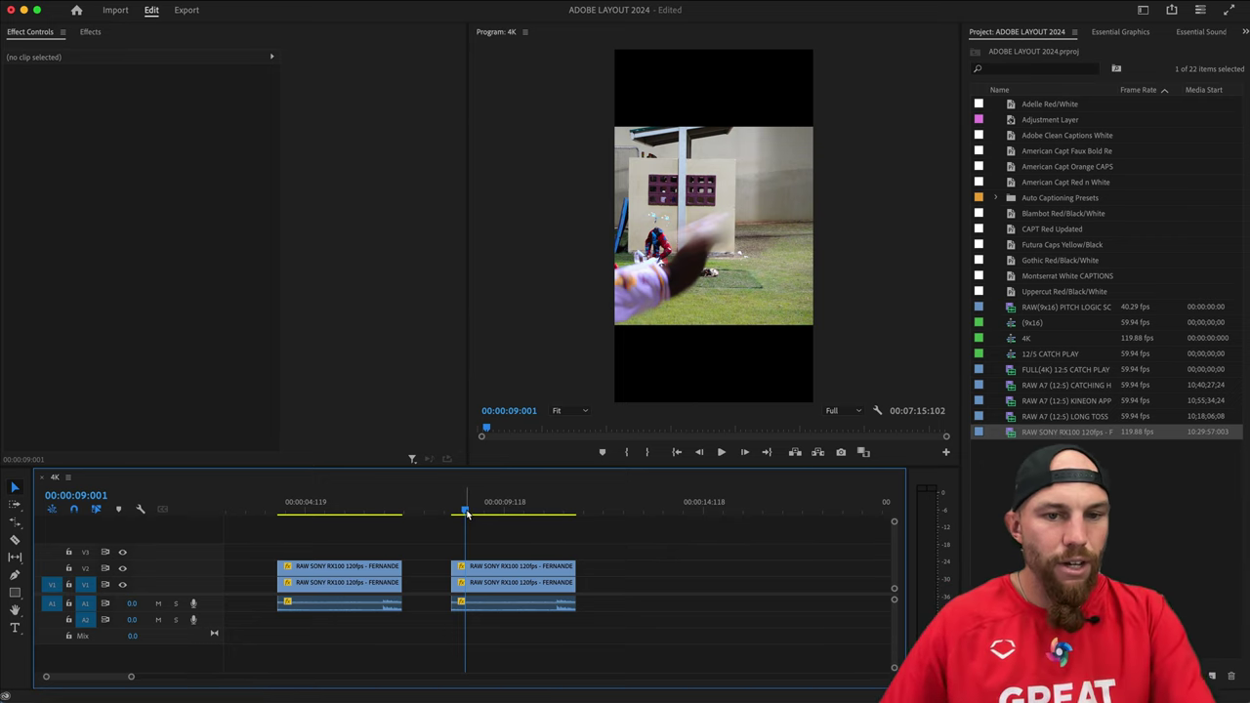
pyautogui.moveTo(466, 515); pyautogui.dragTo(472, 515)
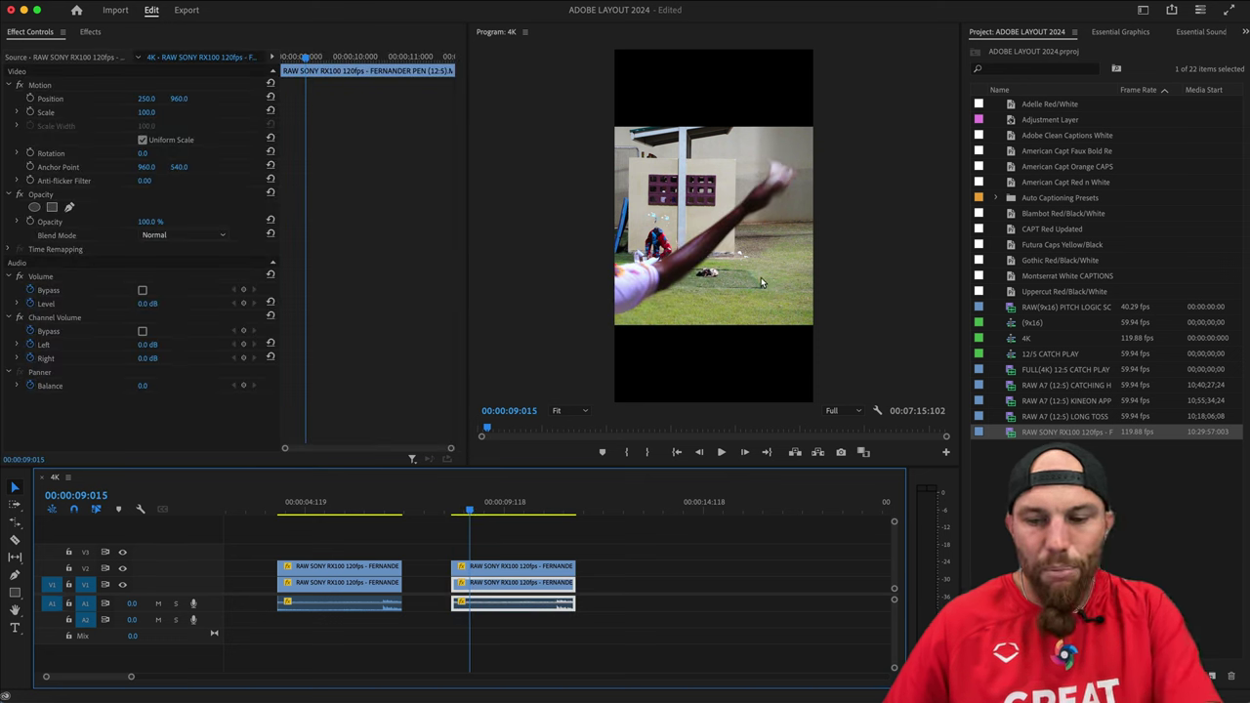
pyautogui.press('Right')
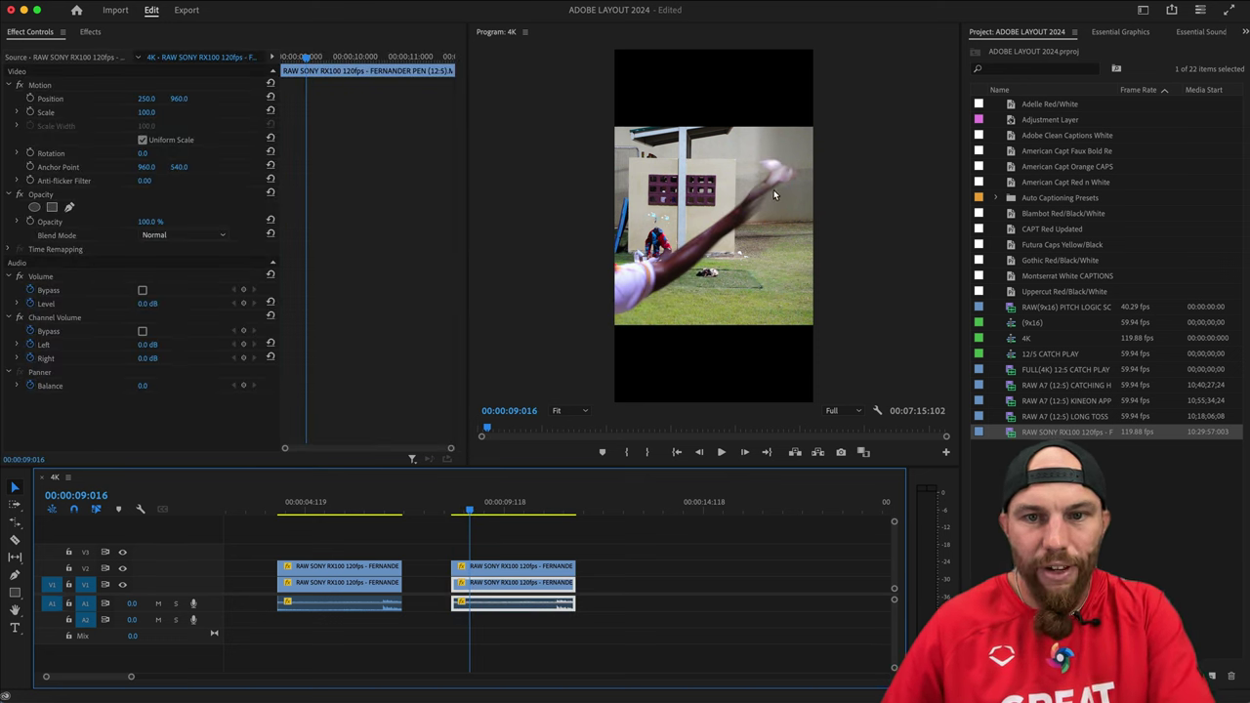
pyautogui.press('Right')
pyautogui.press('Left')
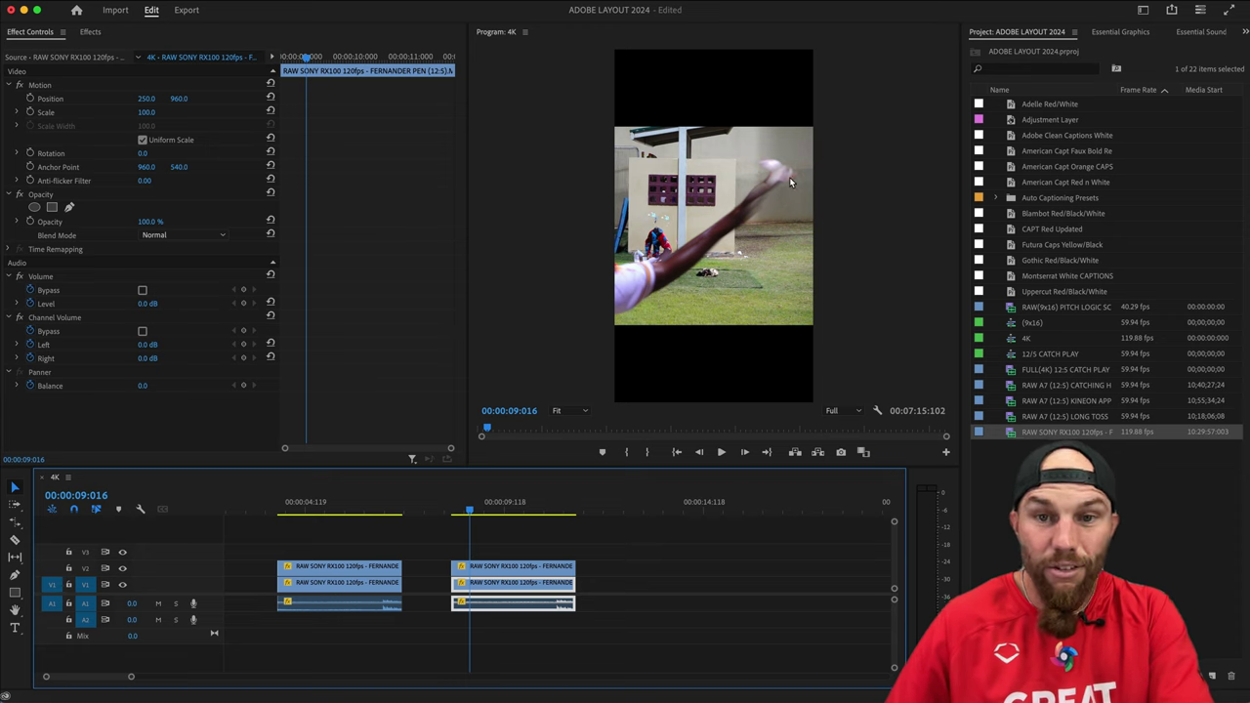
pyautogui.press('Right')
pyautogui.press('Right')
pyautogui.press('Right')
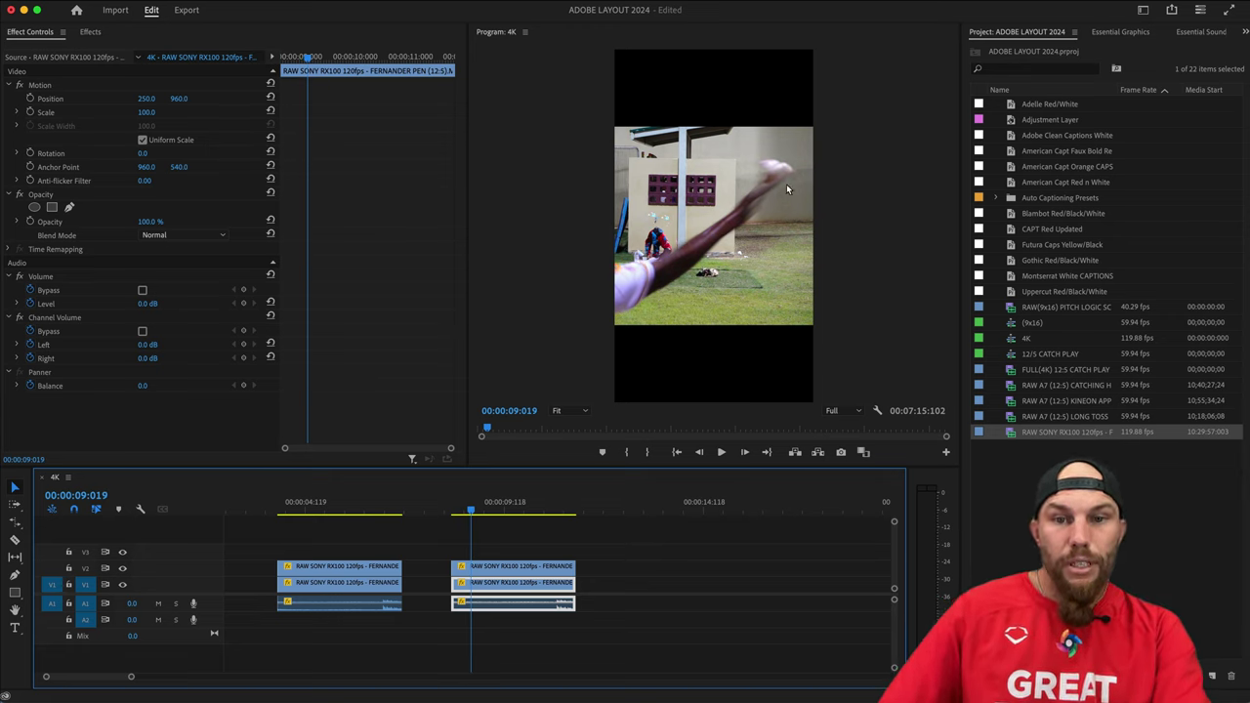
pyautogui.click(510, 566)
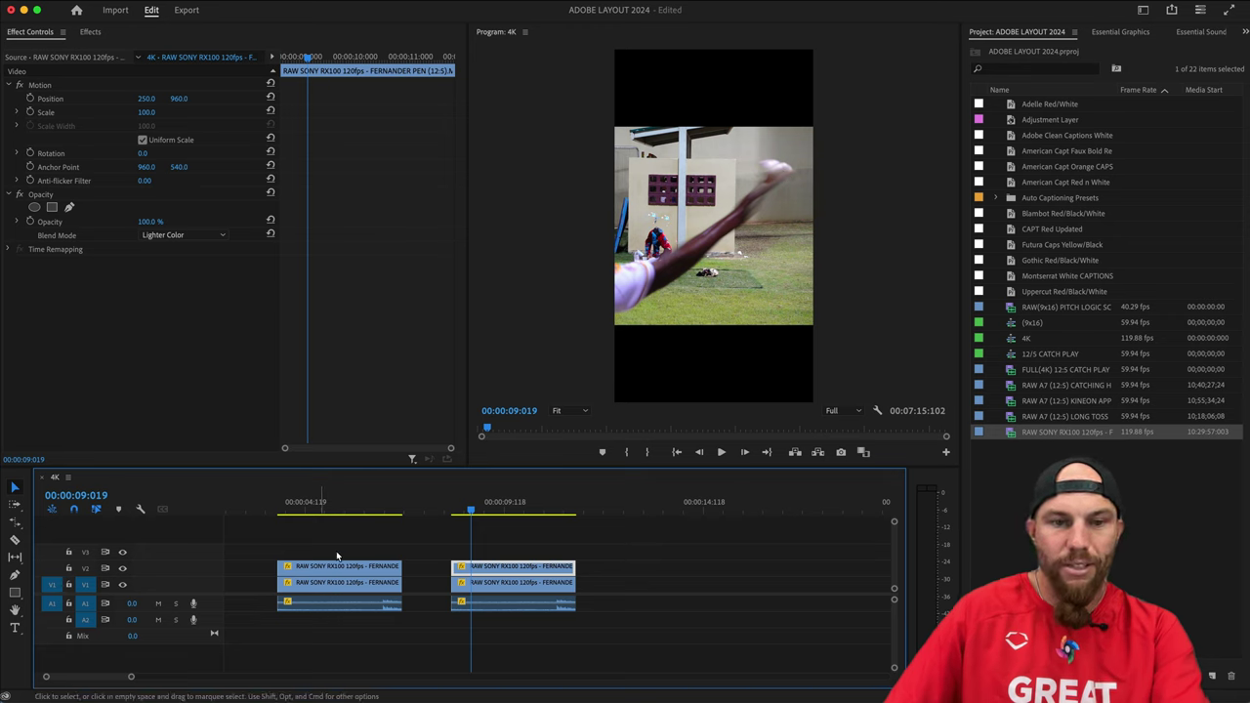
pyautogui.click(317, 514)
pyautogui.moveTo(317, 518); pyautogui.dragTo(298, 527)
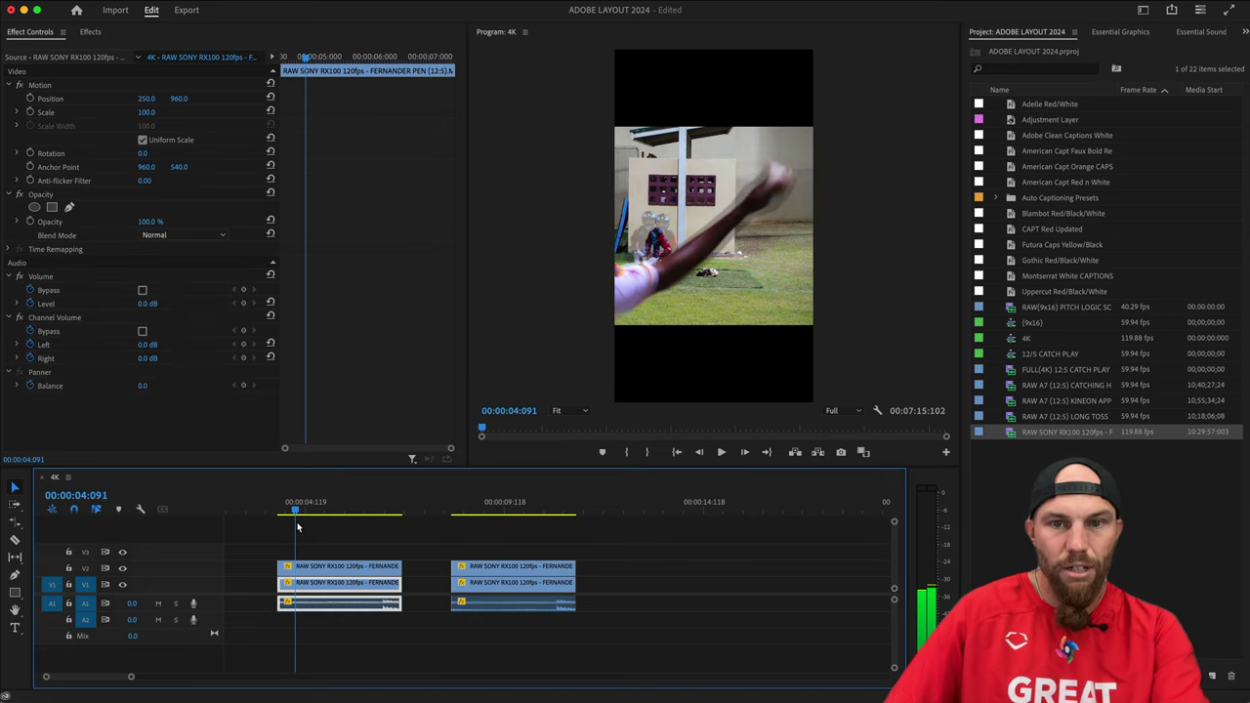
pyautogui.press('Right')
pyautogui.press('Right')
pyautogui.press('Right')
pyautogui.press('Right')
pyautogui.press('Right')
pyautogui.press('Right')
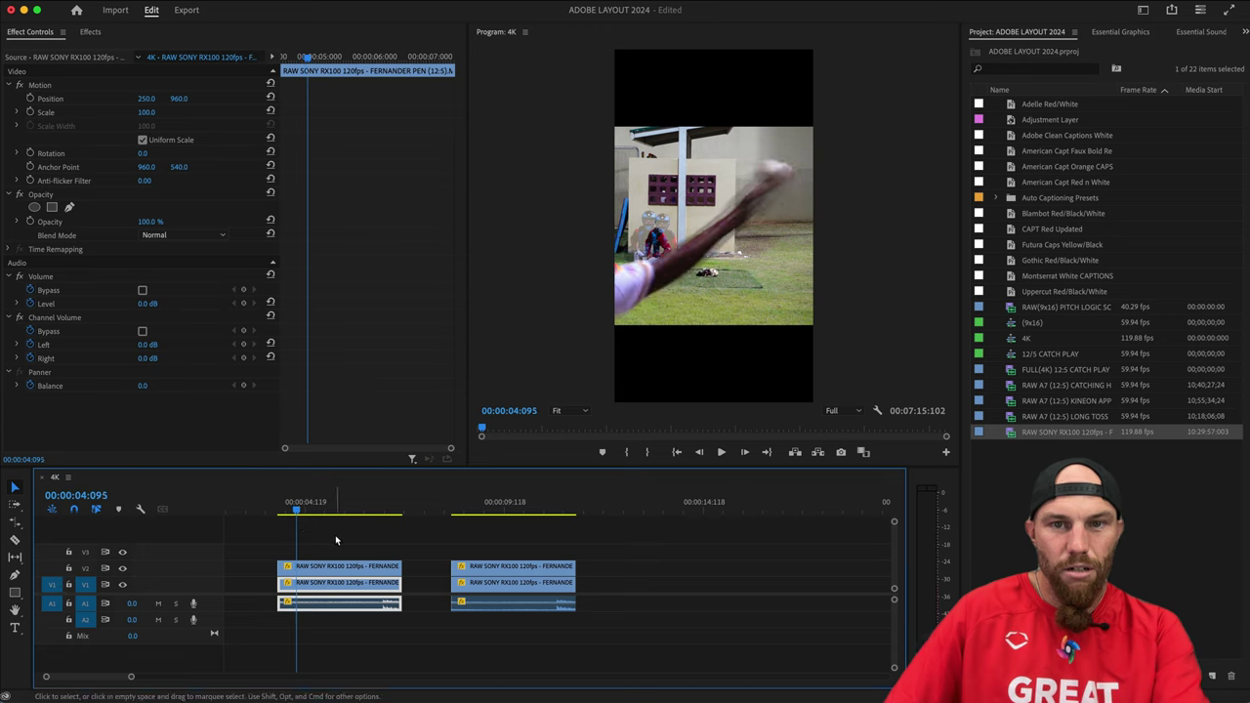
pyautogui.press('Left')
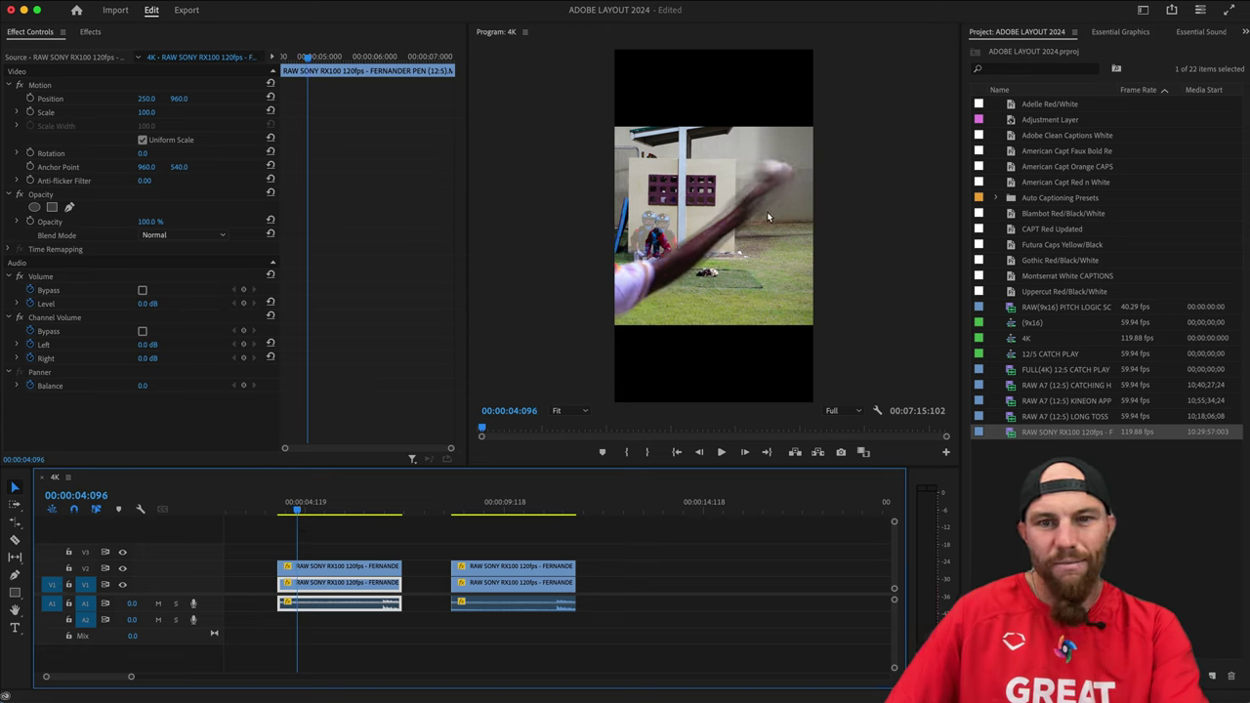
pyautogui.hscroll(-3, 420, 585)
# Scrub to the 01:062 release frame and shift the clip's Position X to 184.
pyautogui.click(294, 512)
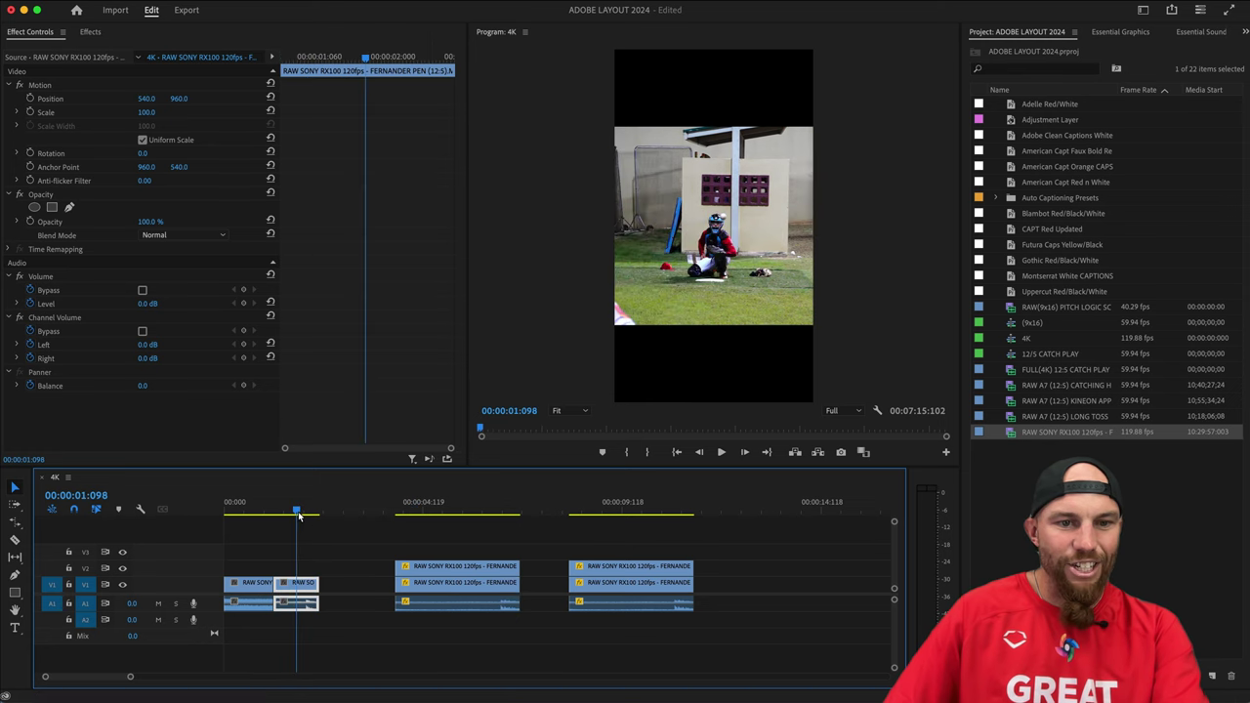
pyautogui.moveTo(294, 516); pyautogui.dragTo(284, 515)
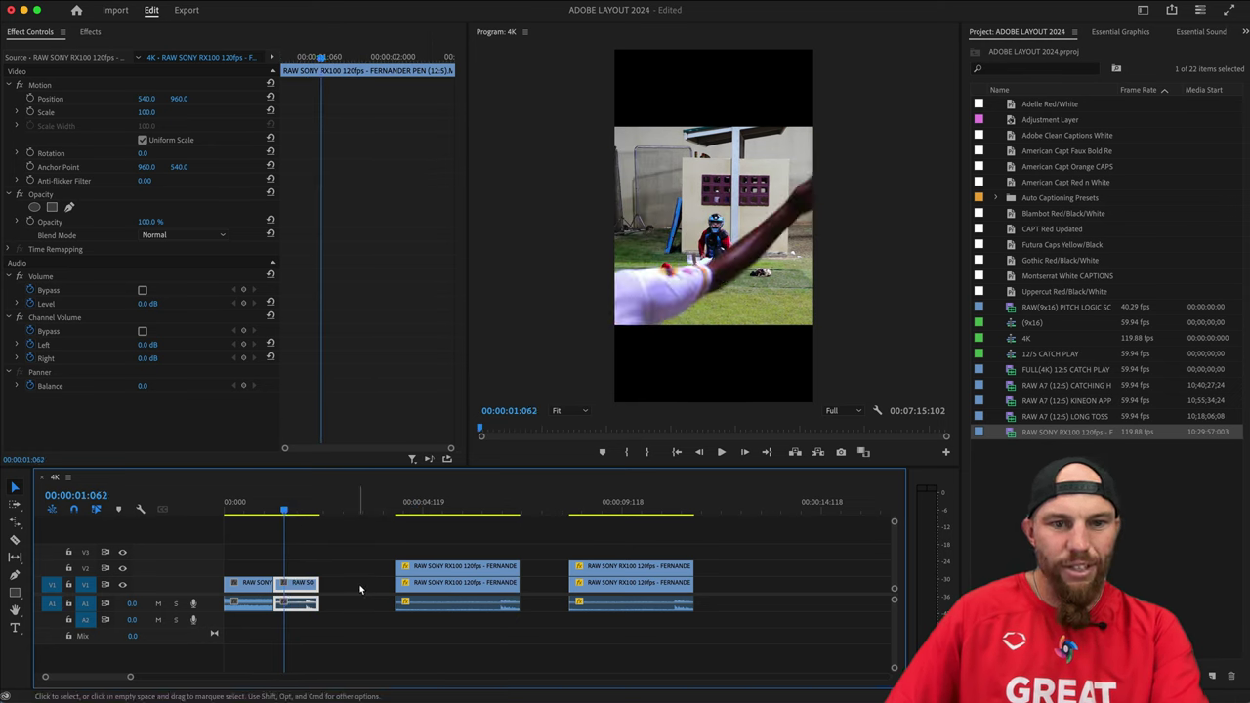
pyautogui.moveTo(146, 99); pyautogui.dragTo(78, 99)
pyautogui.click(399, 542)
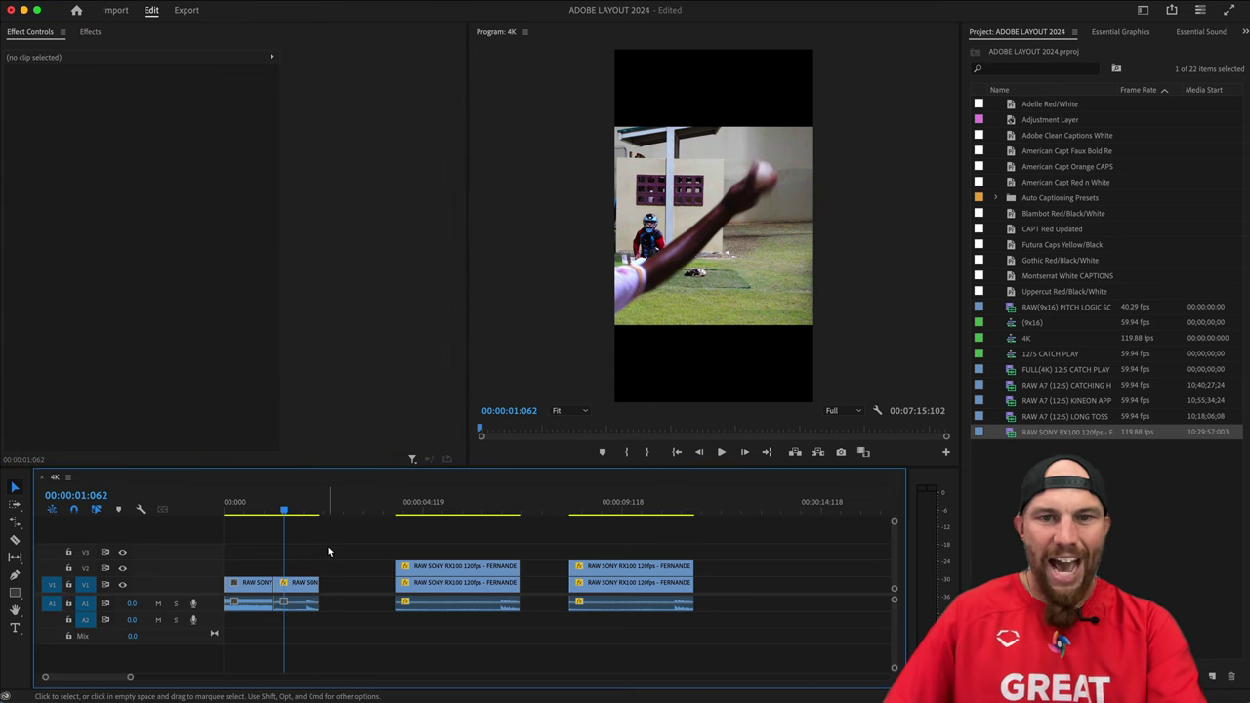
pyautogui.click(767, 188)
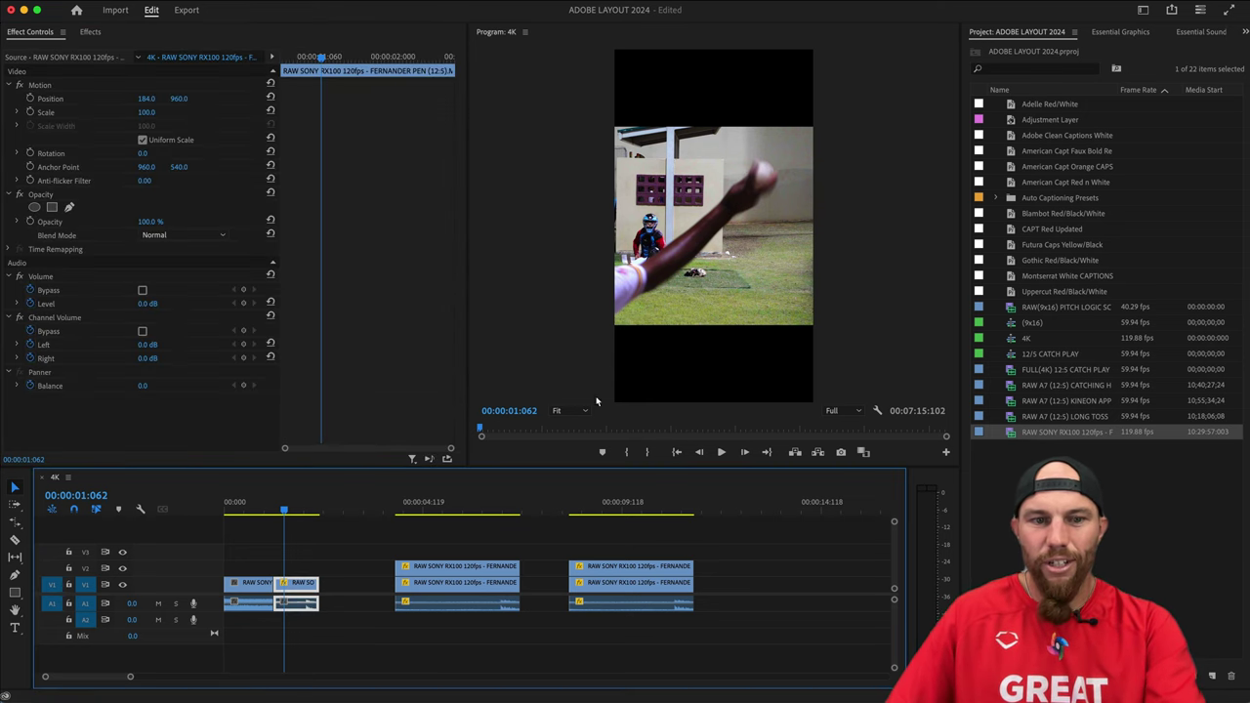
pyautogui.click(353, 543)
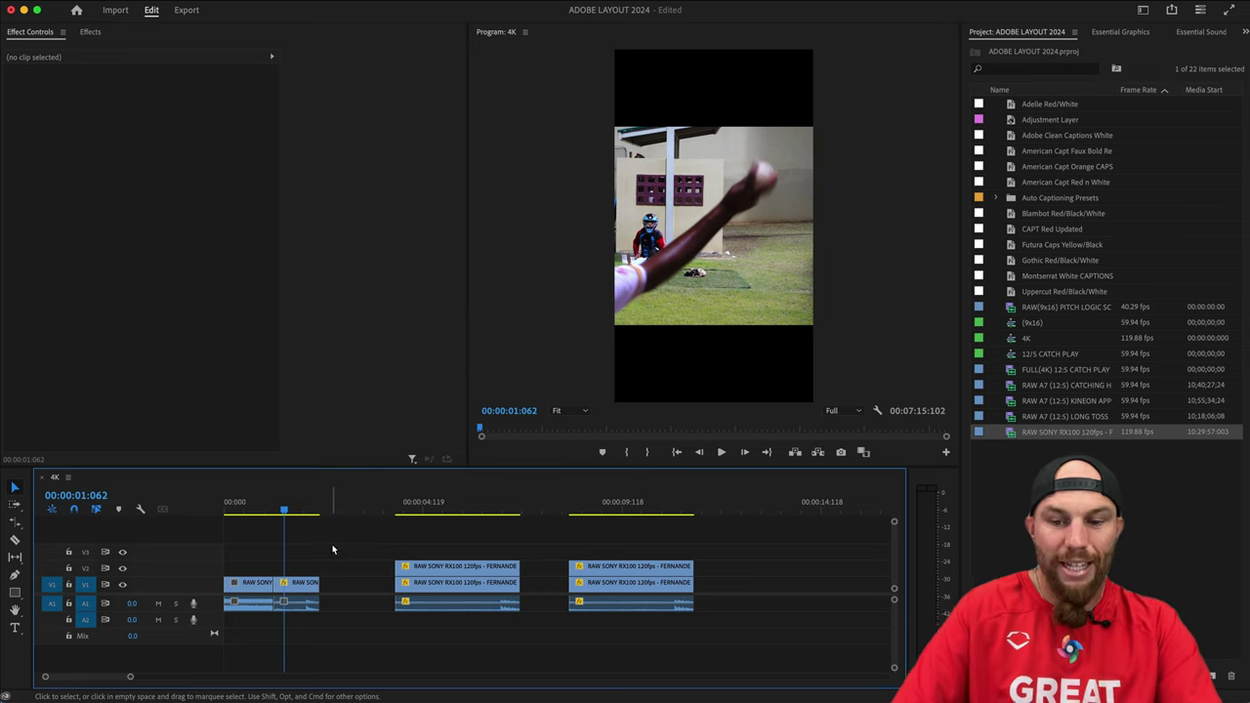
# Export the release frame as a JPEG still named SPLITTER, imported into the project.
pyautogui.hotkey('shift', 'e')
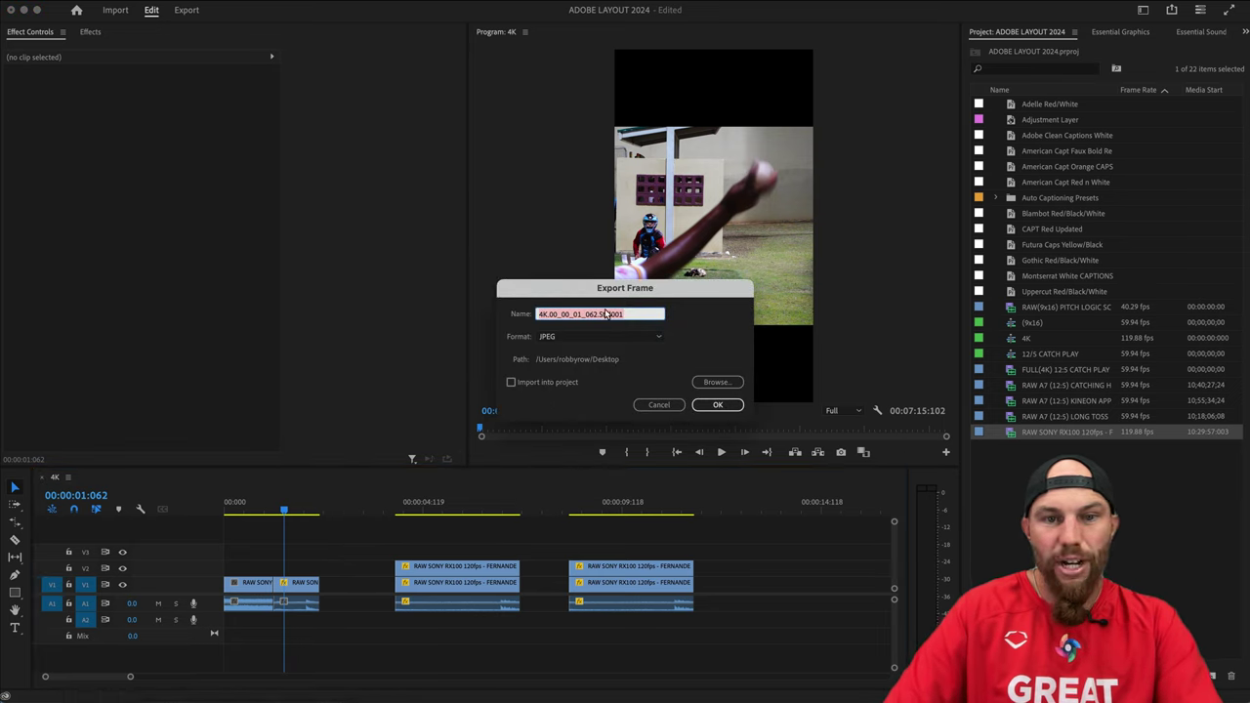
pyautogui.write('SPLITTER')
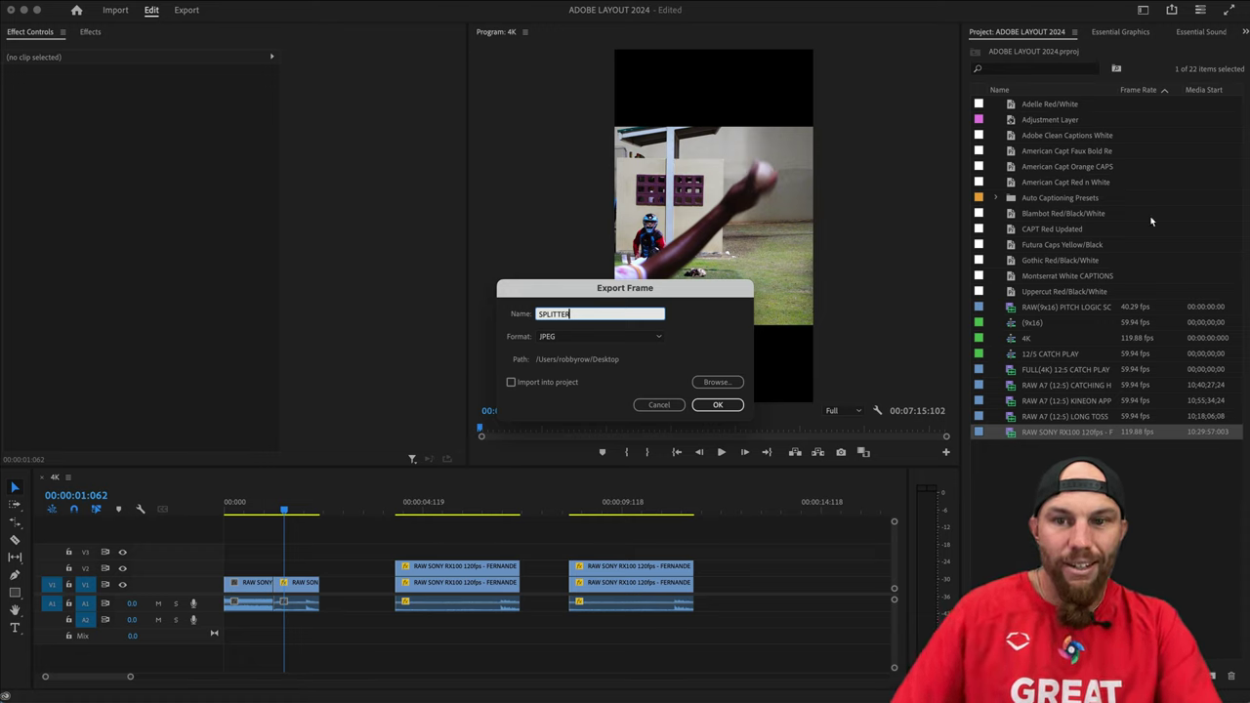
pyautogui.click(511, 382)
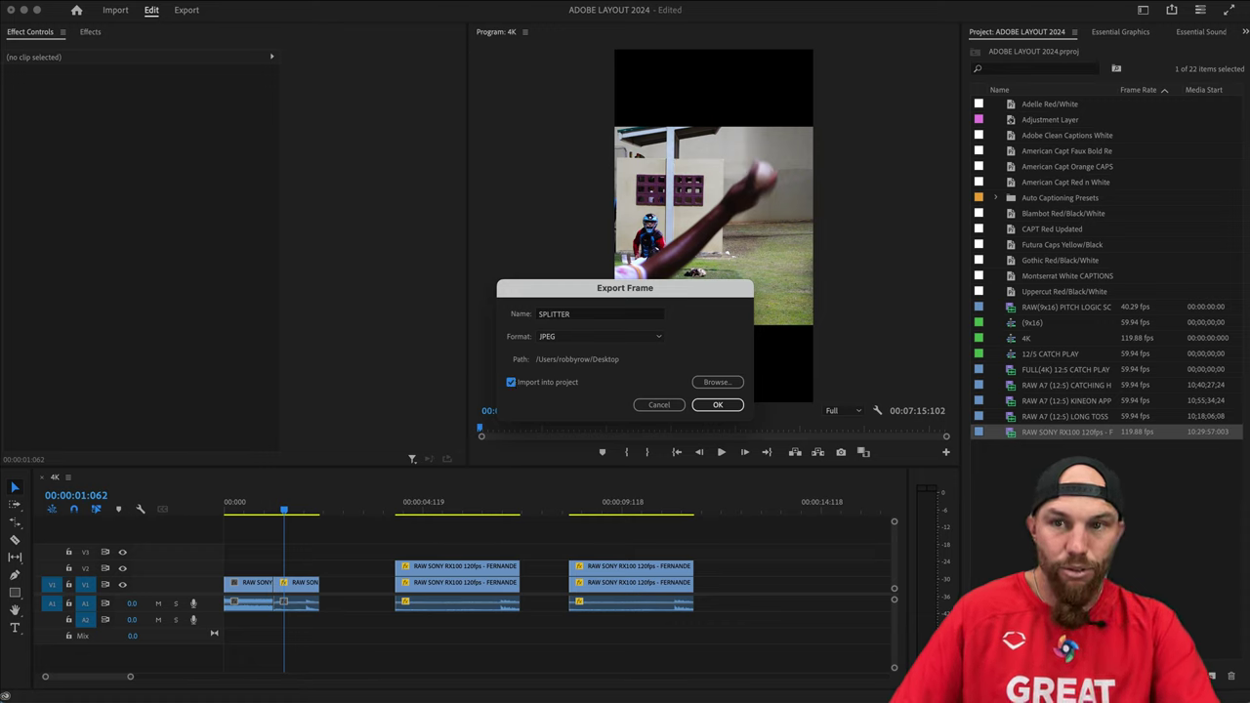
pyautogui.click(712, 410)
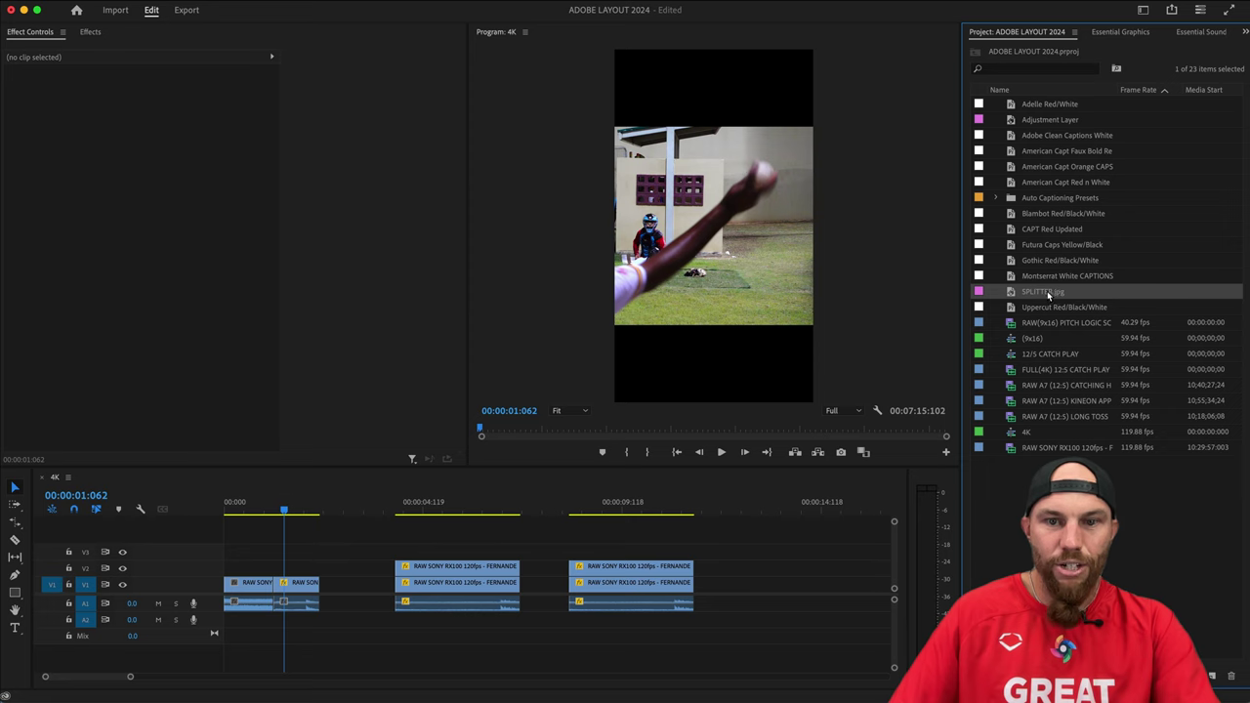
# Open a gap after the opening clip and drop SPLITTER.jpg onto V2 at the playhead.
pyautogui.click(319, 552)
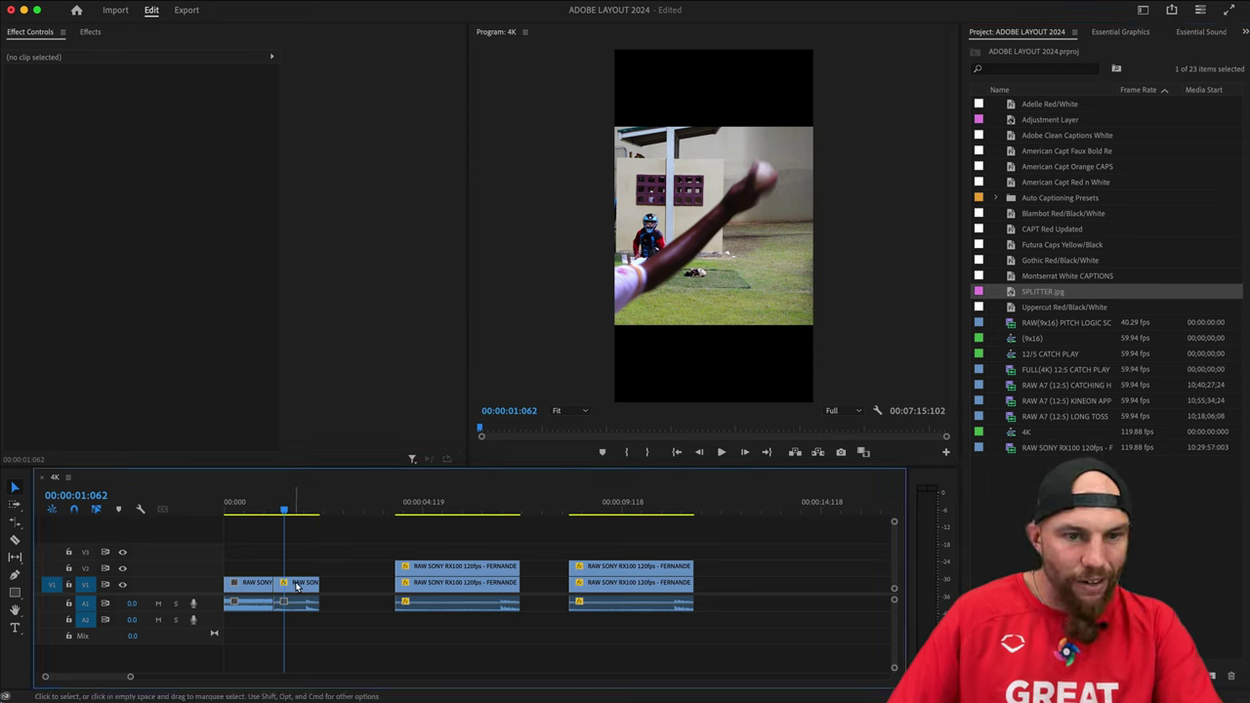
pyautogui.moveTo(284, 586); pyautogui.dragTo(372, 592)
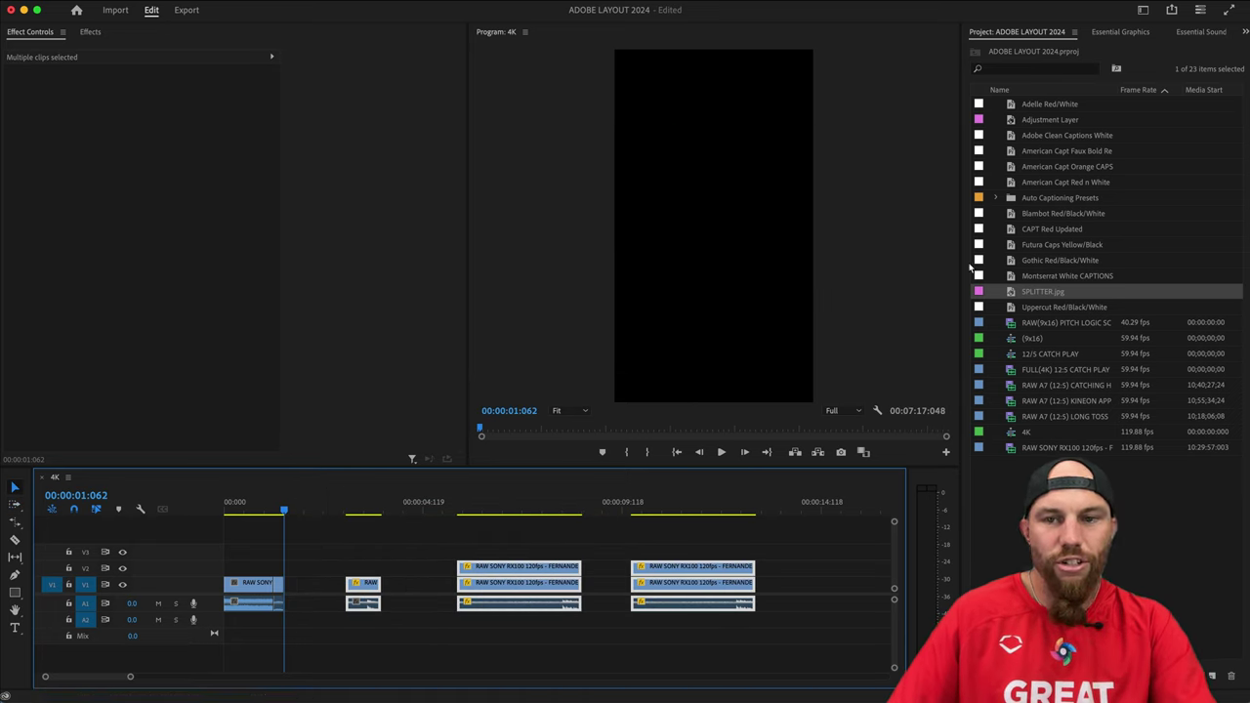
pyautogui.moveTo(1048, 291); pyautogui.dragTo(293, 576)
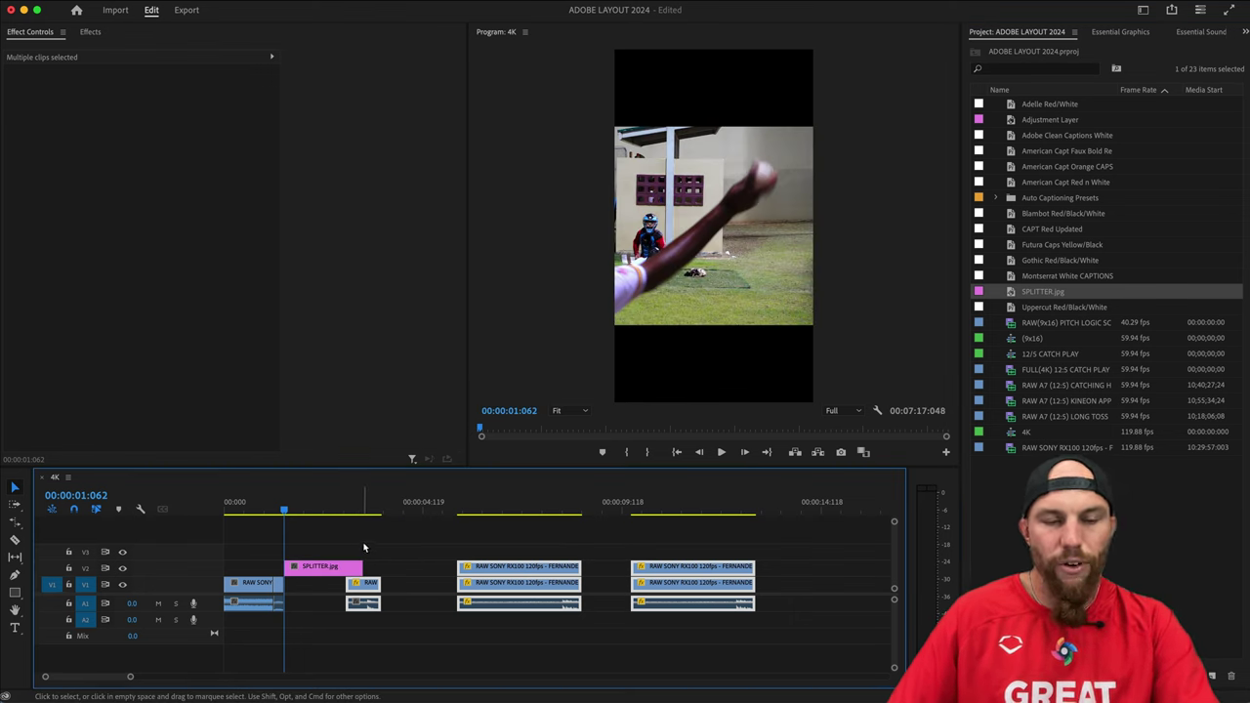
pyautogui.click(369, 552)
# Shorten the SPLITTER still and move it down onto V1 into the gap.
pyautogui.click(341, 568)
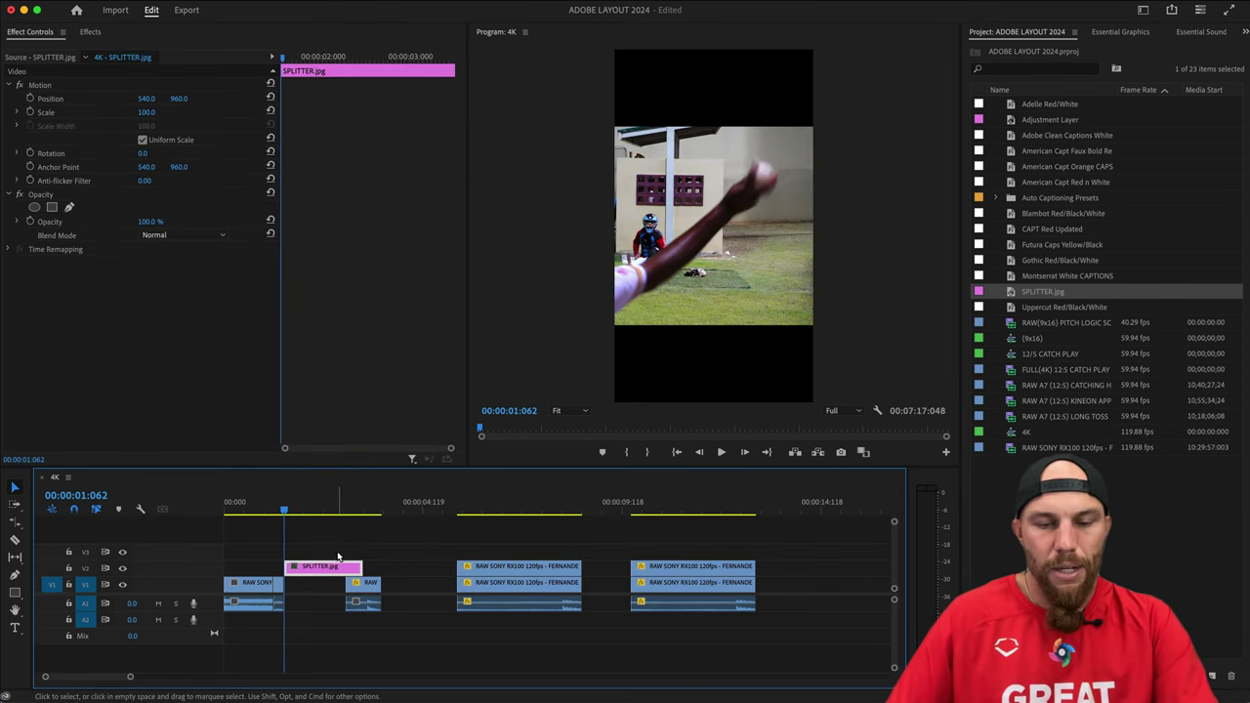
pyautogui.press('=')
pyautogui.press('=')
pyautogui.press('=')
pyautogui.press('=')
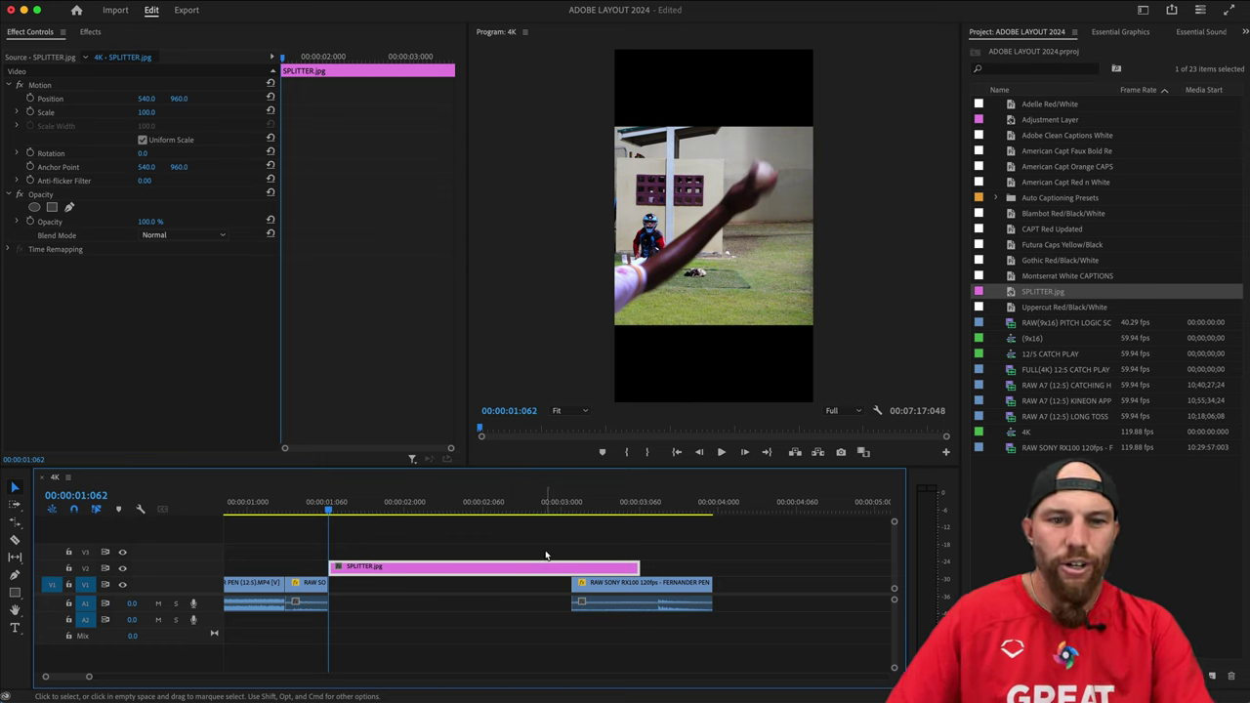
pyautogui.moveTo(639, 567); pyautogui.dragTo(574, 569)
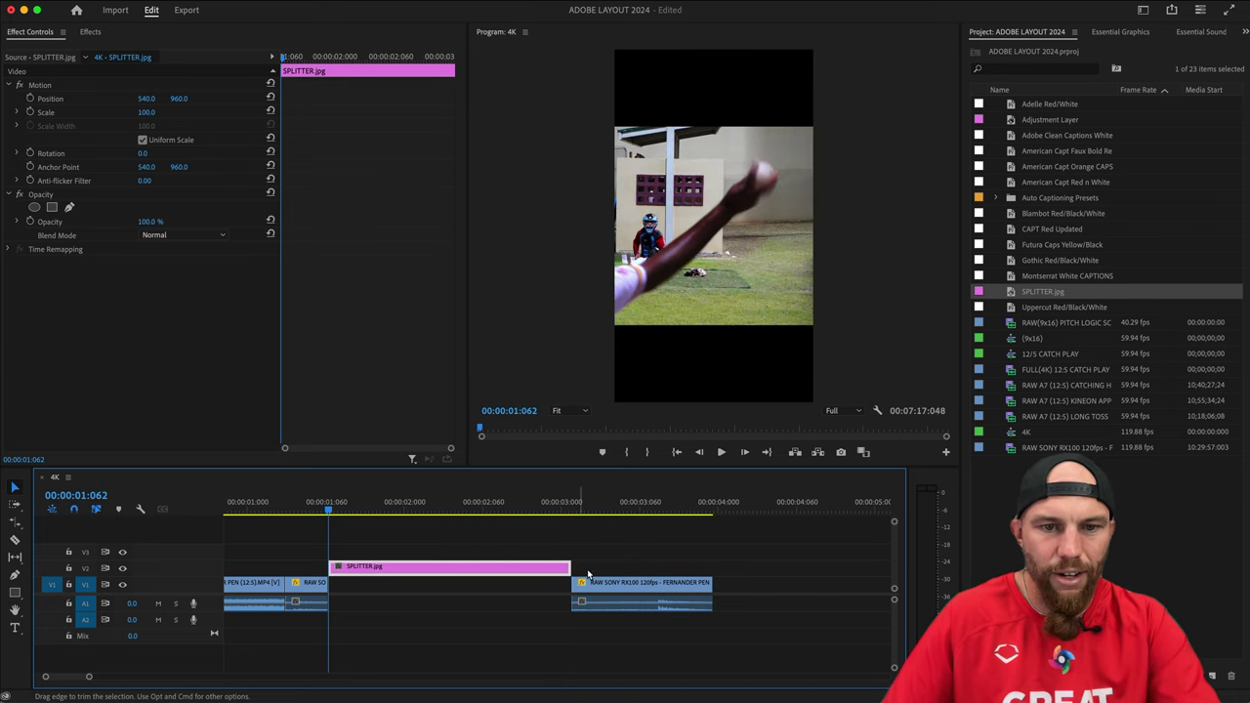
pyautogui.moveTo(445, 570); pyautogui.dragTo(435, 585)
pyautogui.click(426, 547)
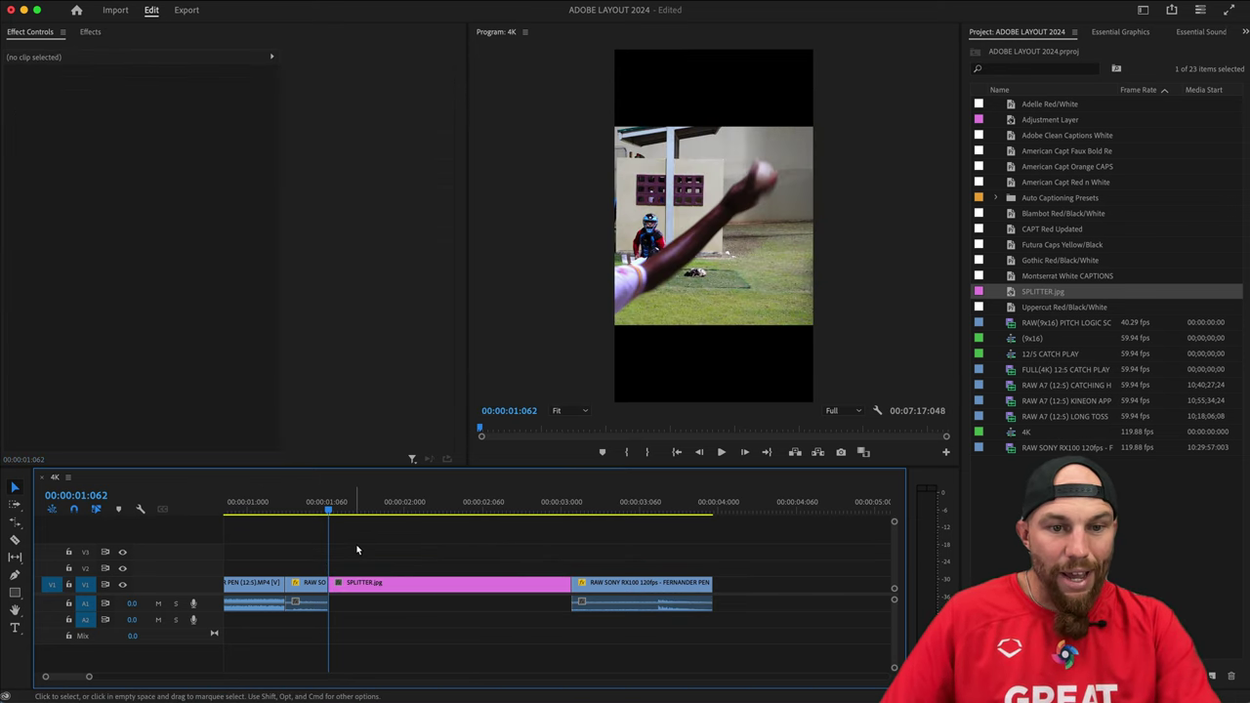
pyautogui.press('Up')
pyautogui.press('space')
pyautogui.press('\\')
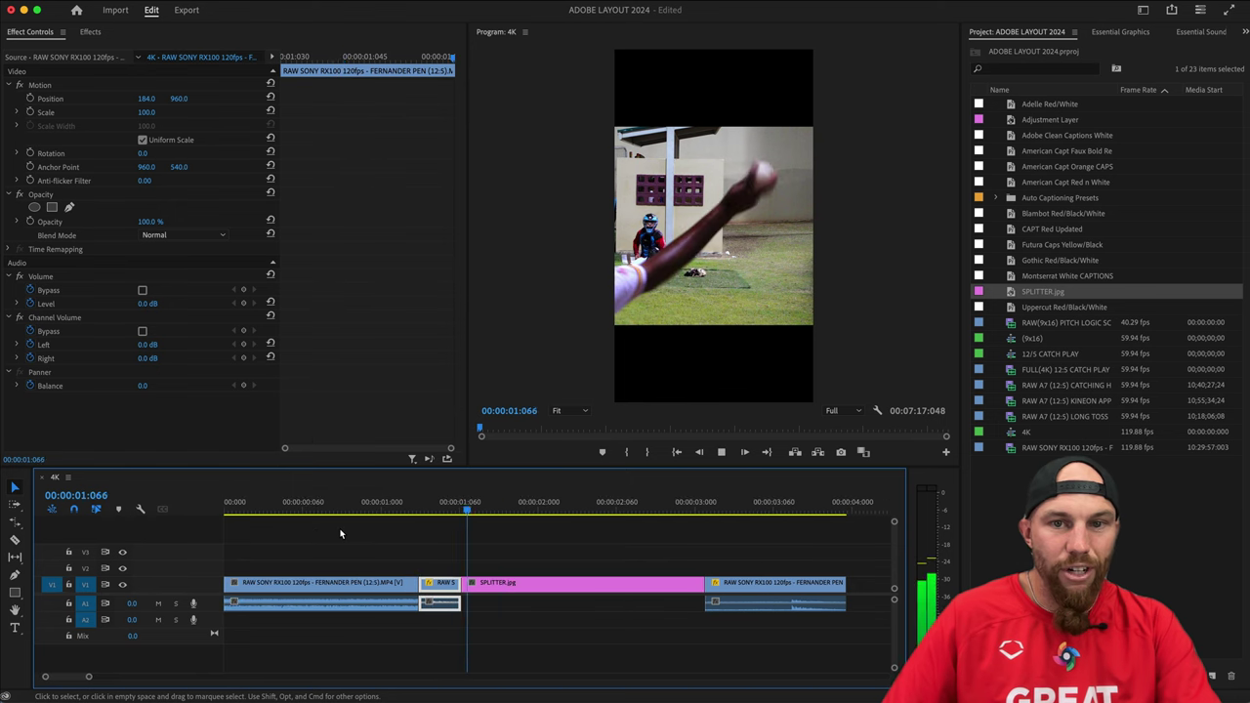
pyautogui.click(429, 509)
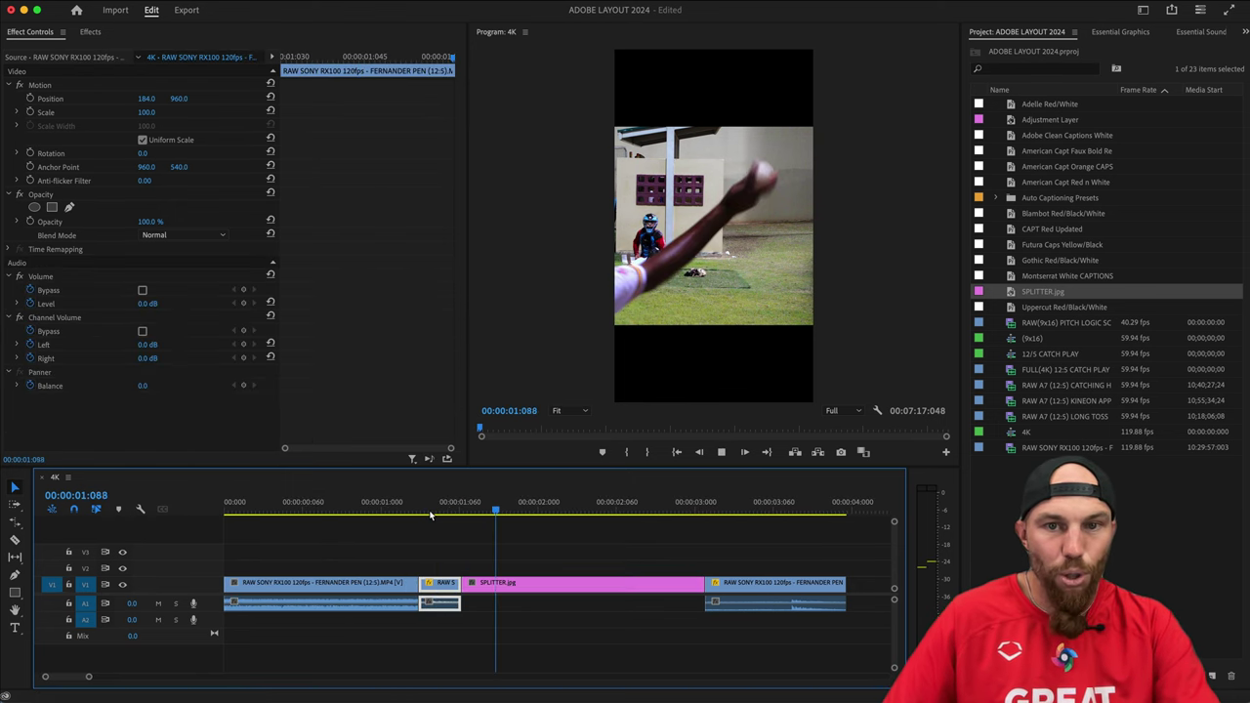
pyautogui.press('space')
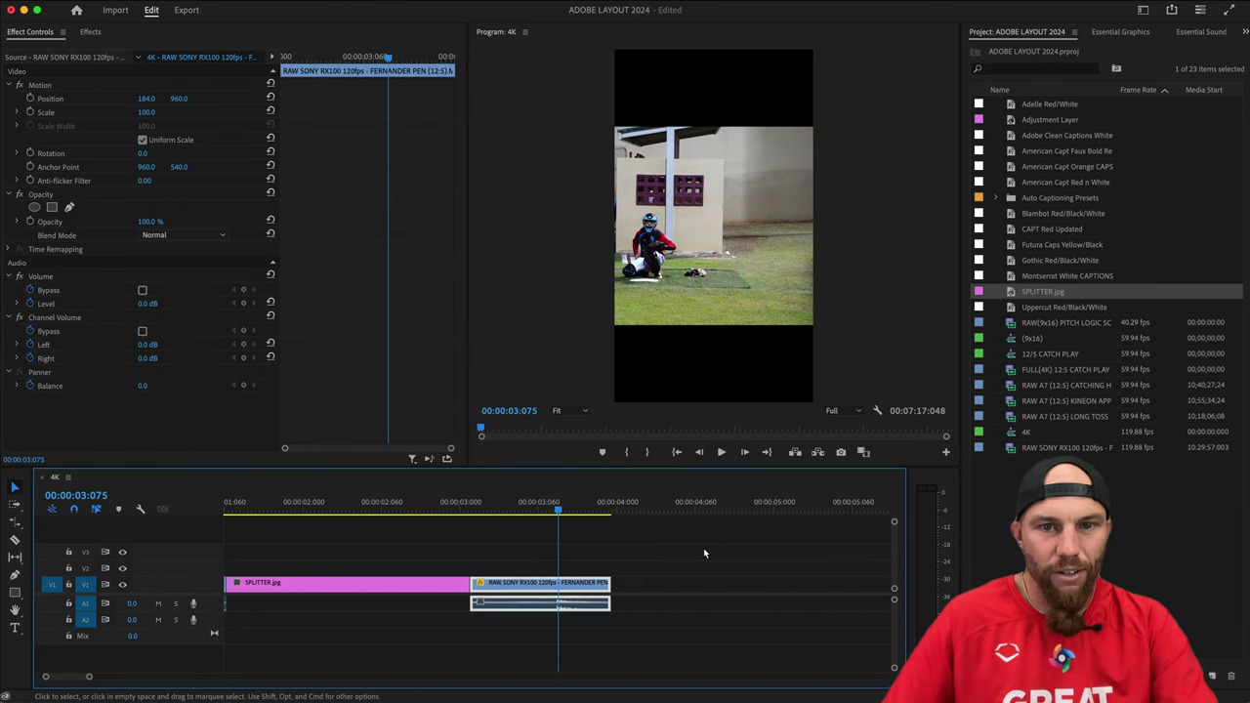
pyautogui.click(670, 568)
pyautogui.press('\\')
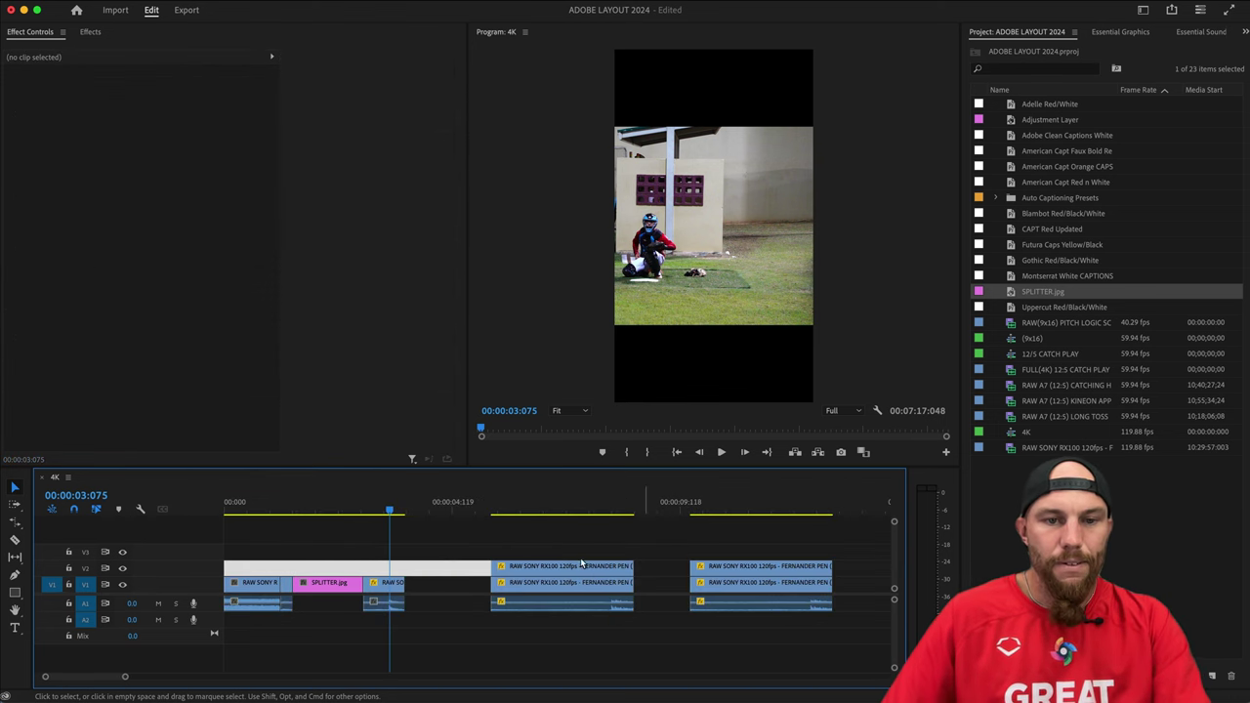
pyautogui.click(438, 543)
pyautogui.click(258, 502)
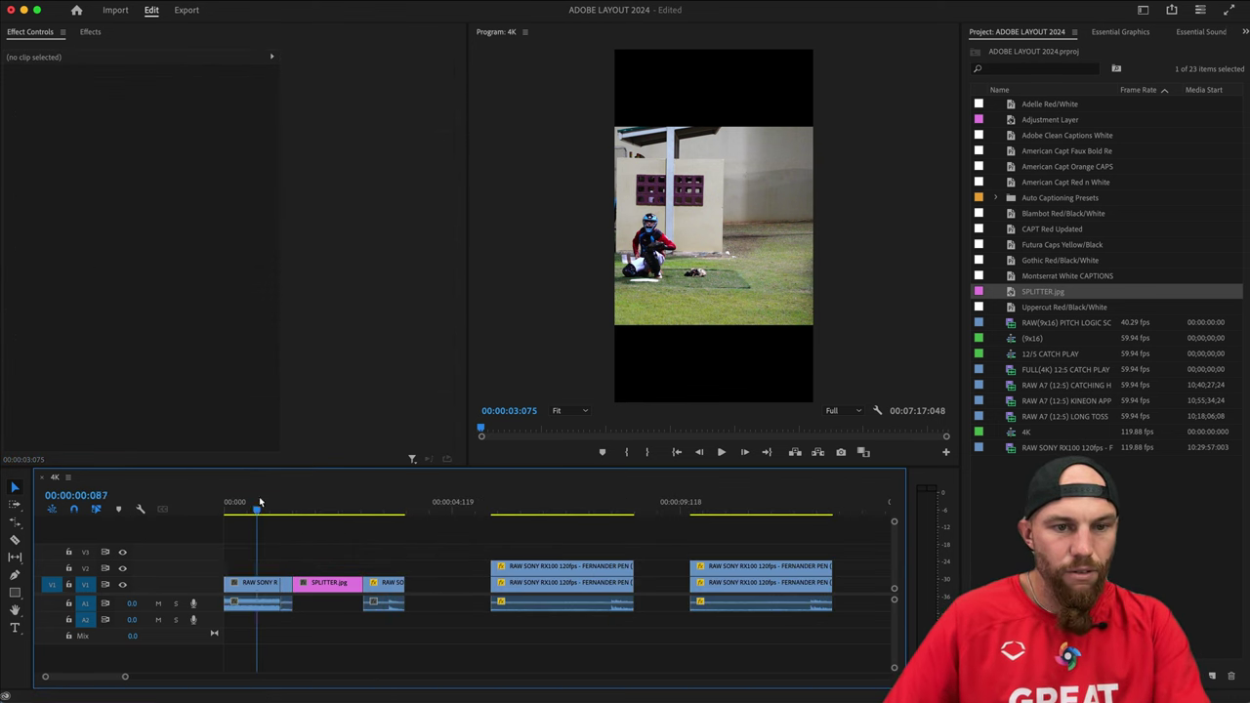
pyautogui.click(235, 507)
pyautogui.click(286, 587)
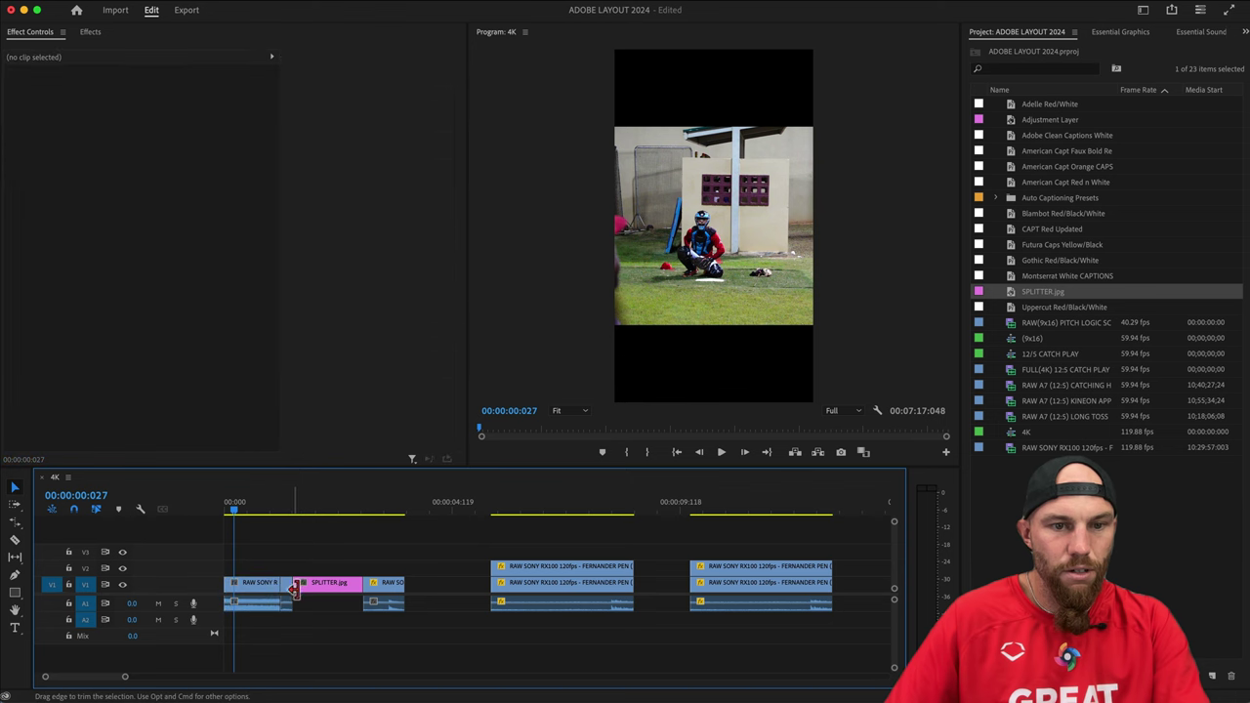
pyautogui.click(266, 585)
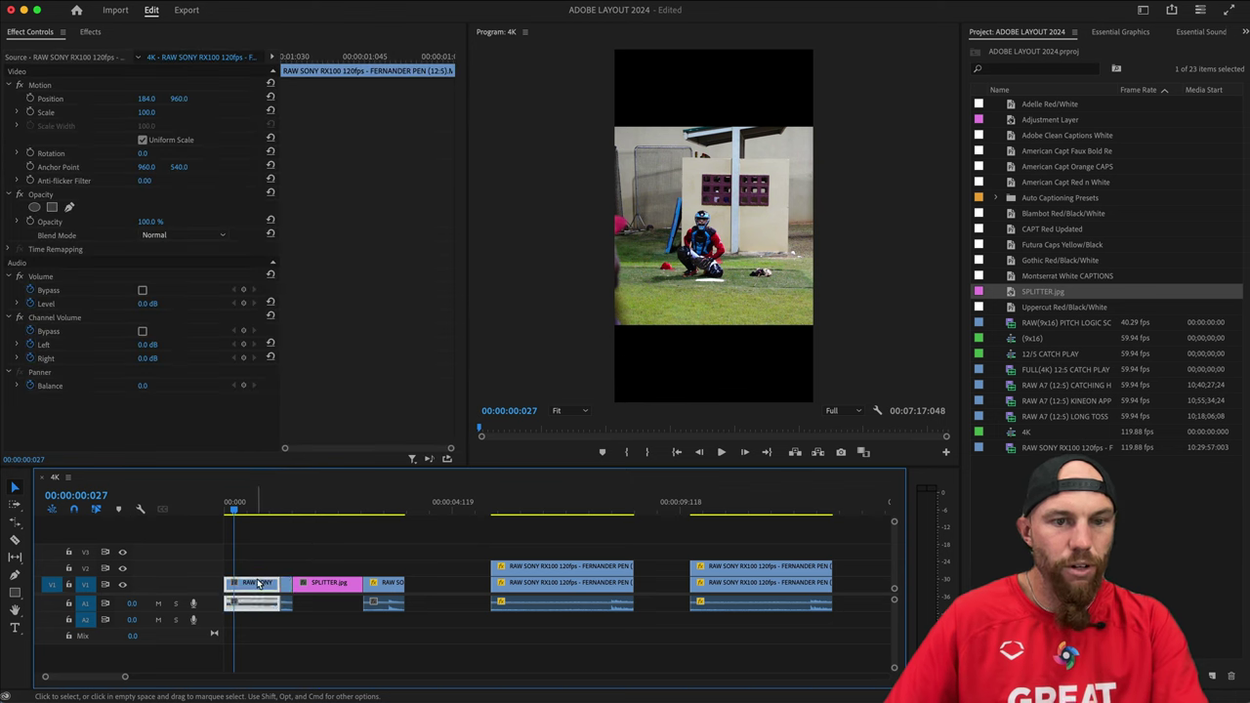
pyautogui.click(286, 585)
pyautogui.press('Down')
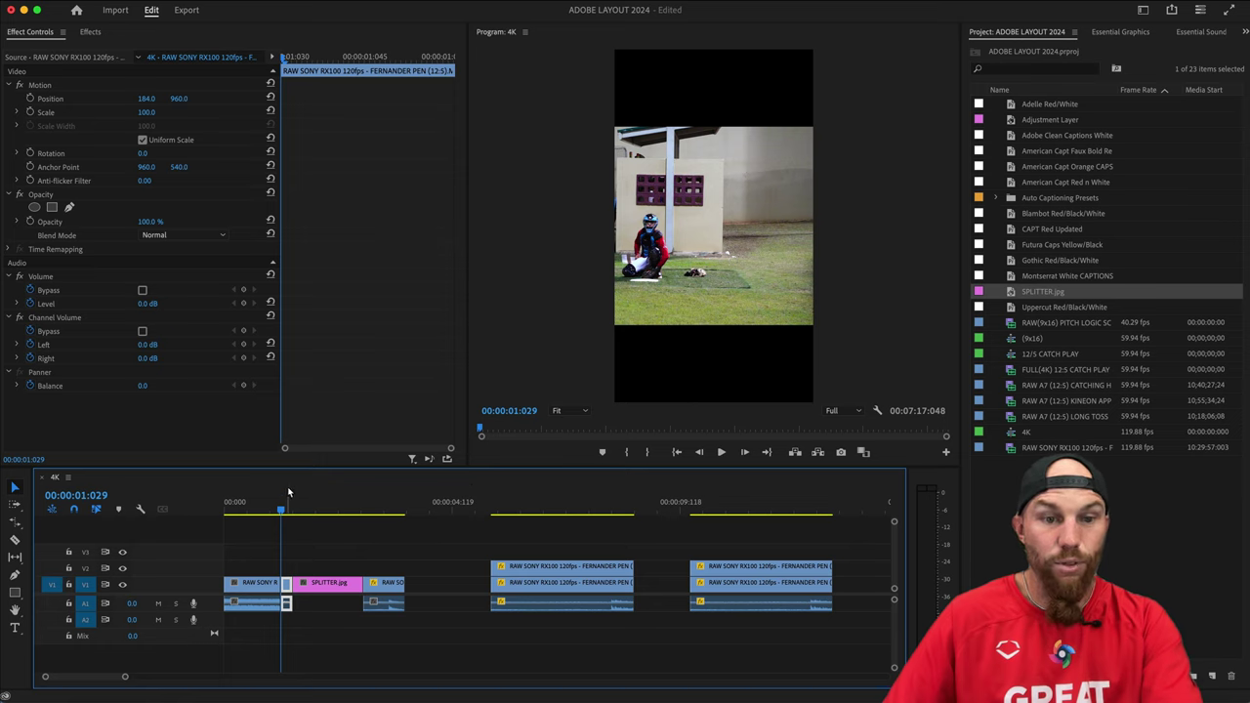
pyautogui.click(150, 98)
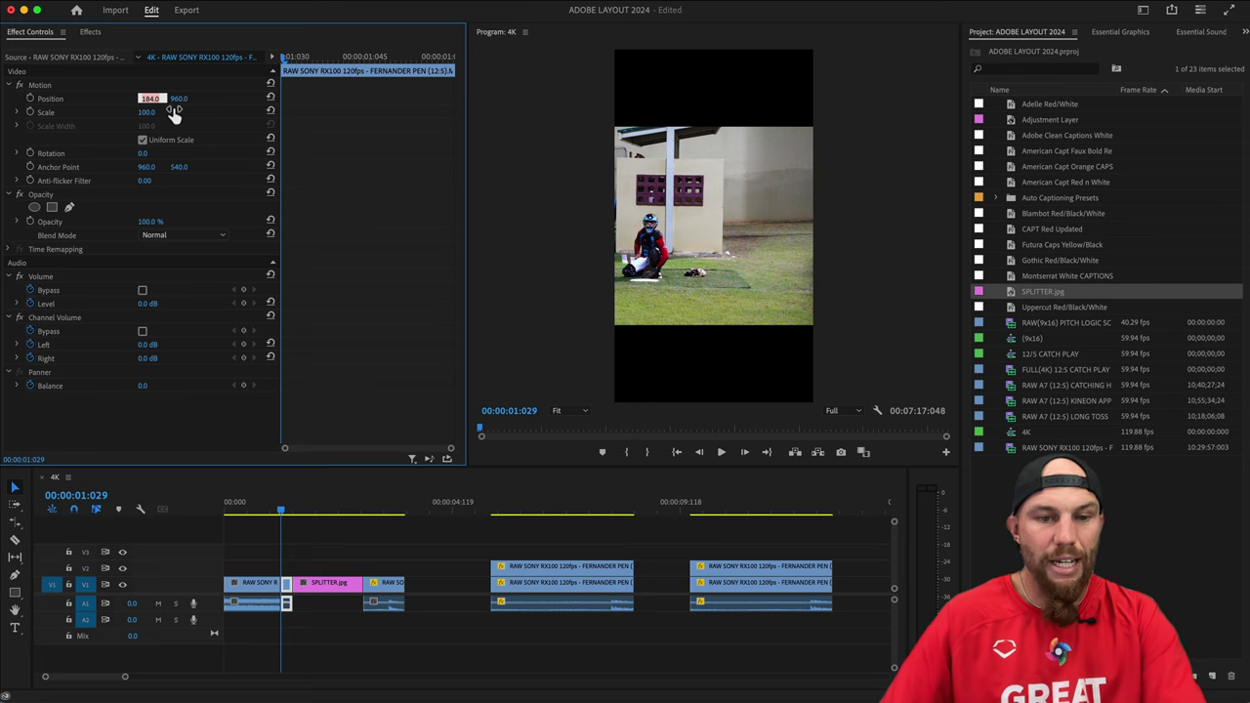
pyautogui.click(271, 574)
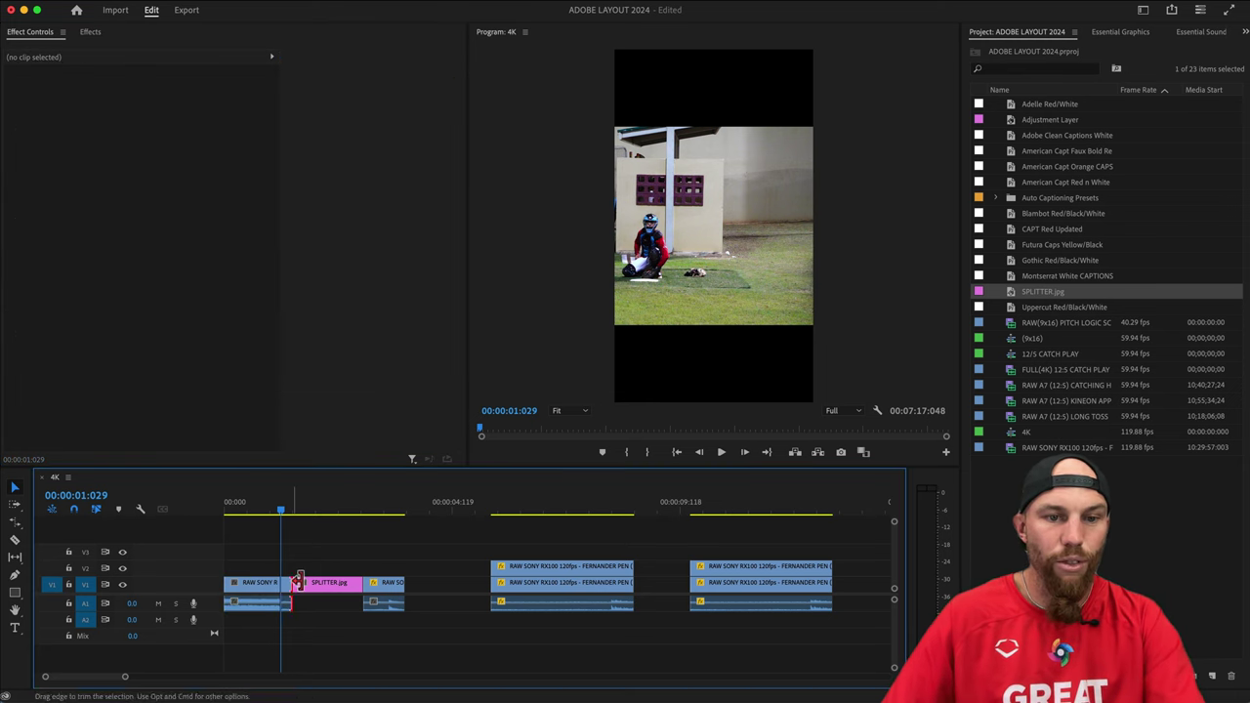
pyautogui.click(288, 584)
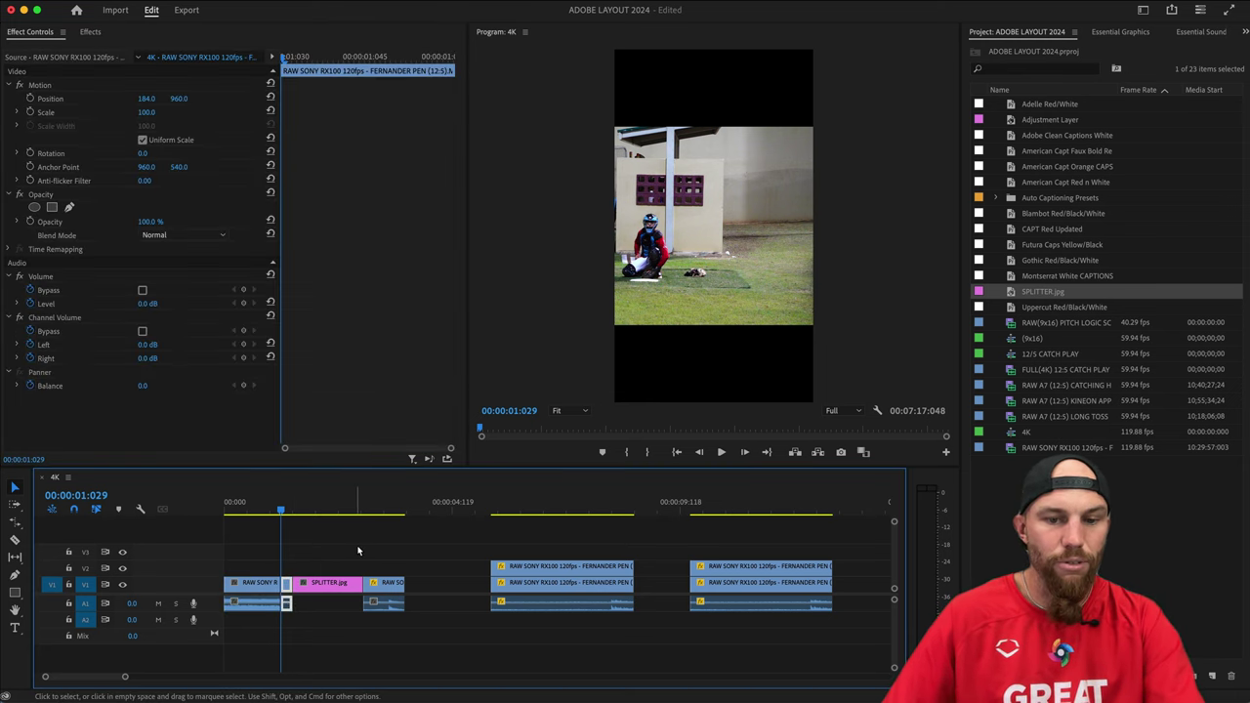
# Paste the Motion and Time Remapping attributes onto the first RAW SONY clip.
pyautogui.click(259, 583)
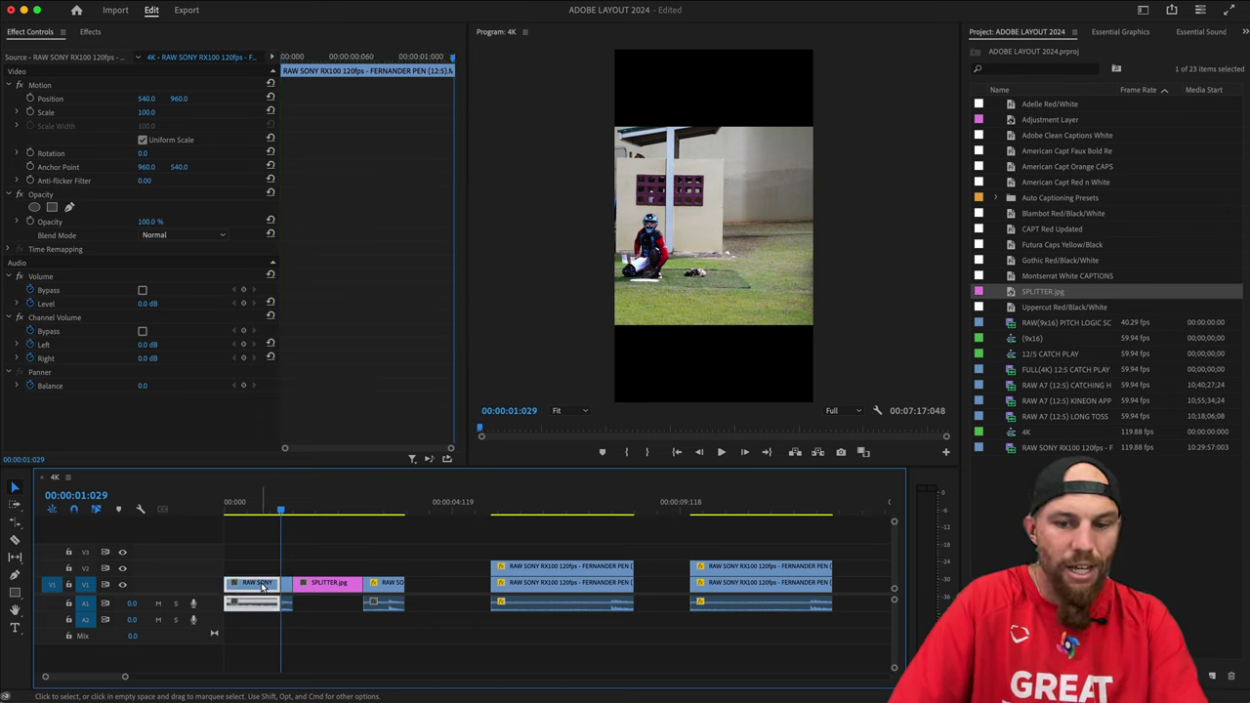
pyautogui.press('super+alt+v')
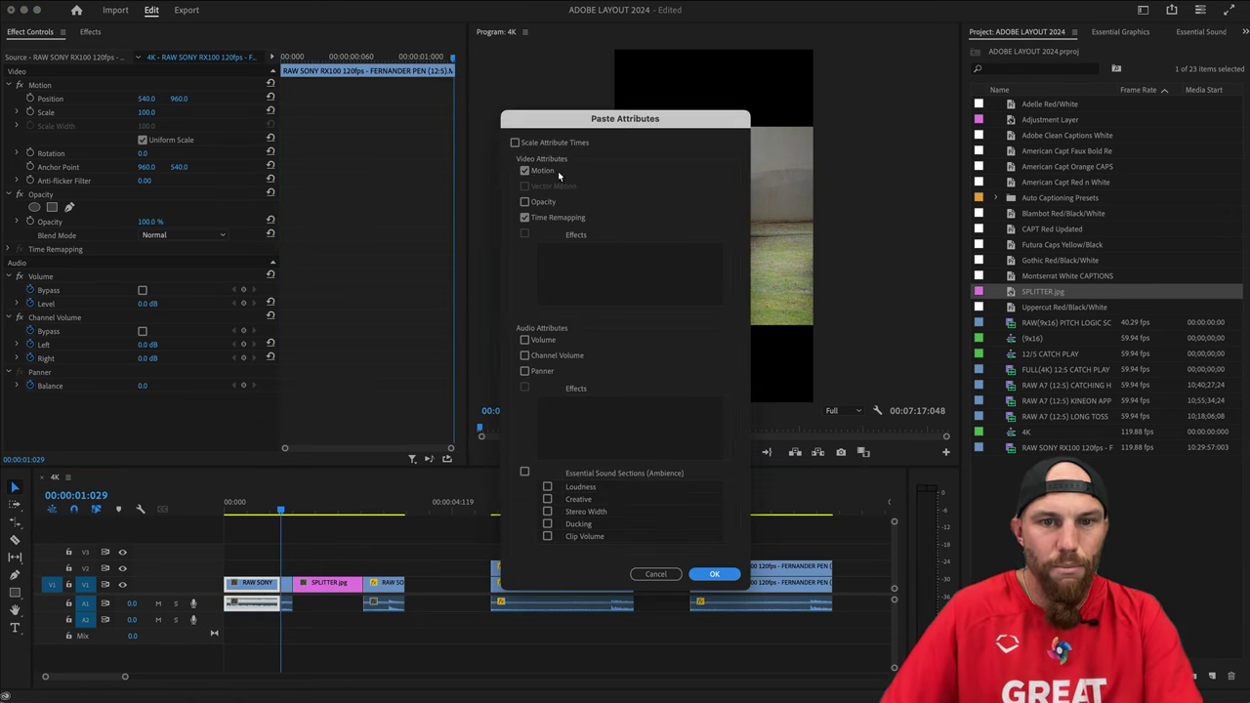
pyautogui.click(714, 574)
pyautogui.press('Home')
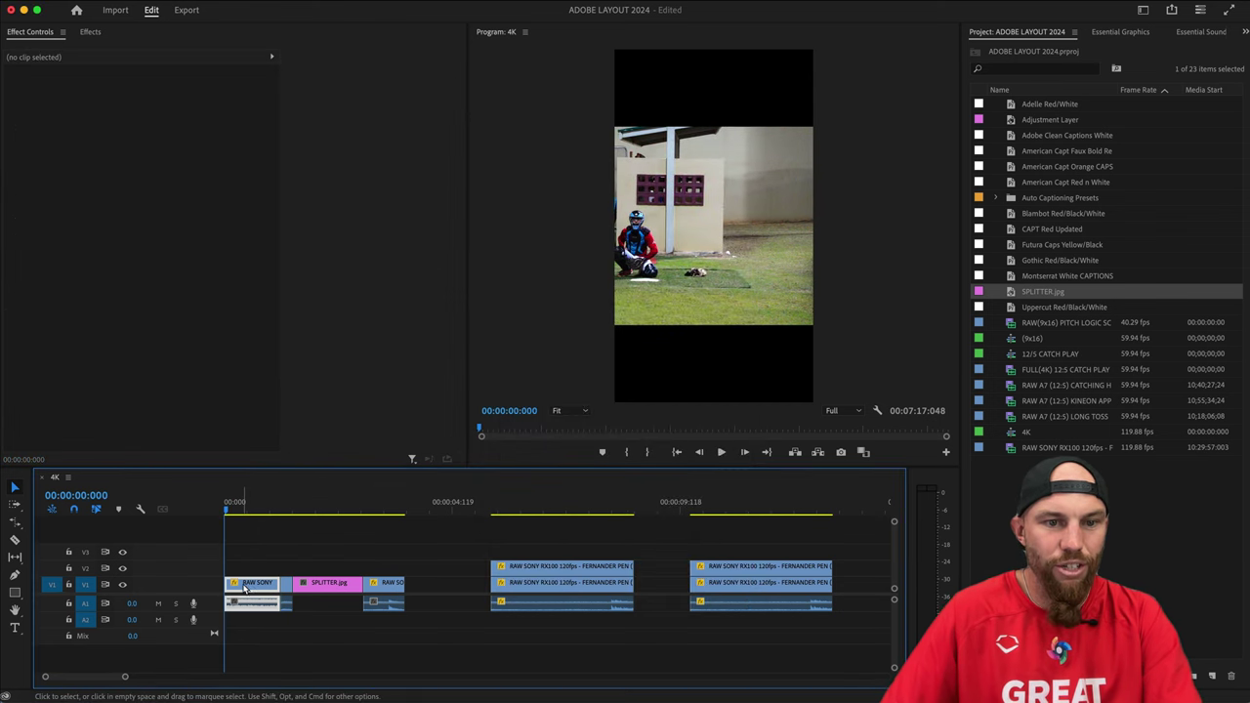
pyautogui.click(244, 586)
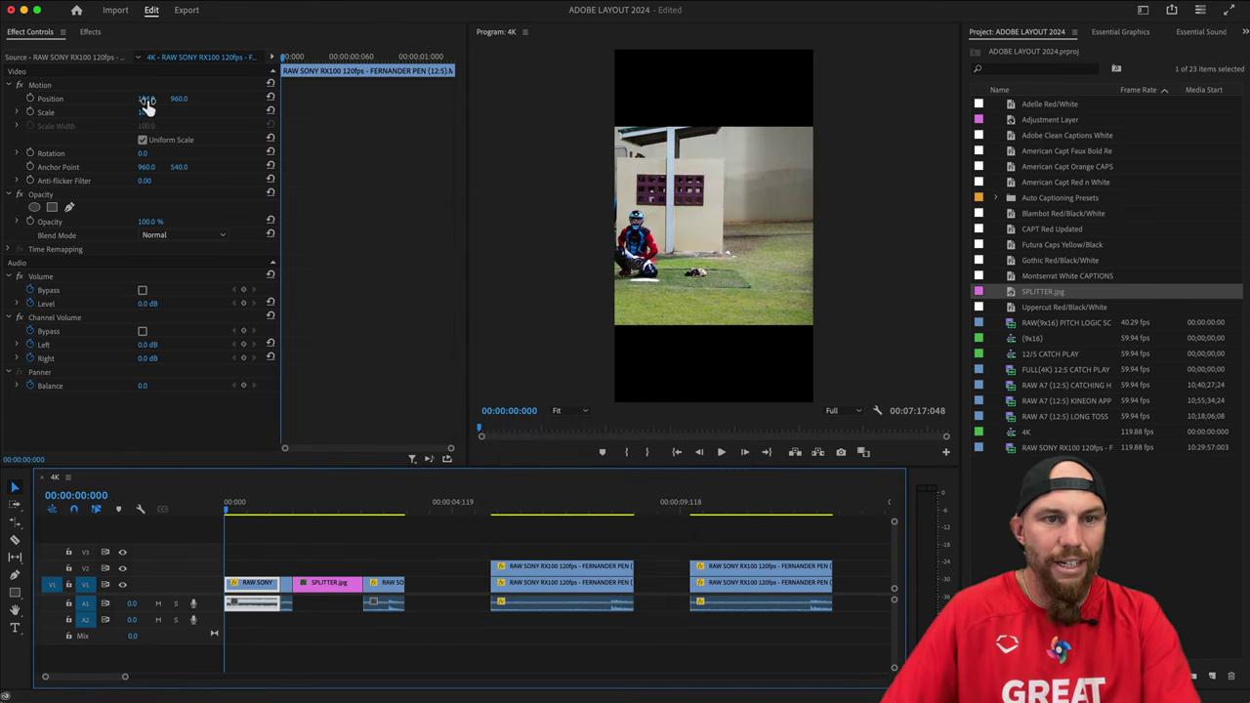
pyautogui.click(291, 583)
pyautogui.click(332, 542)
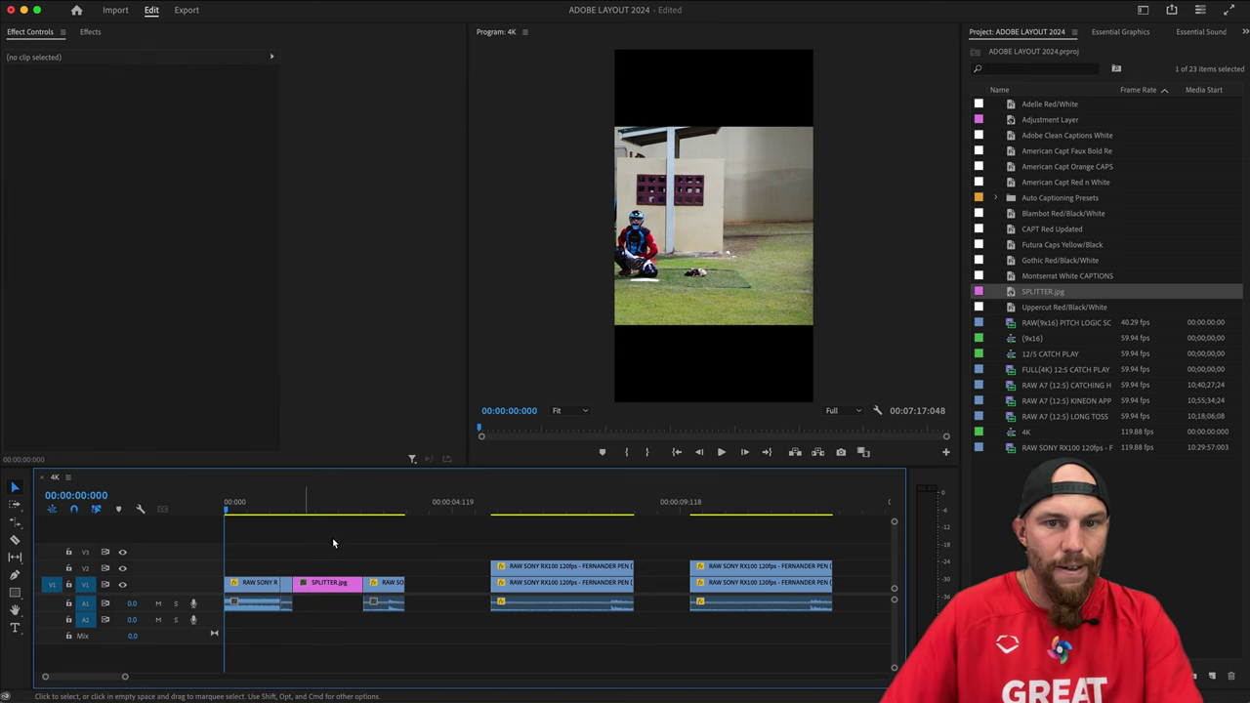
# Step to the ball-release frame at 00:00:00:039 for a still export.
pyautogui.press('d')
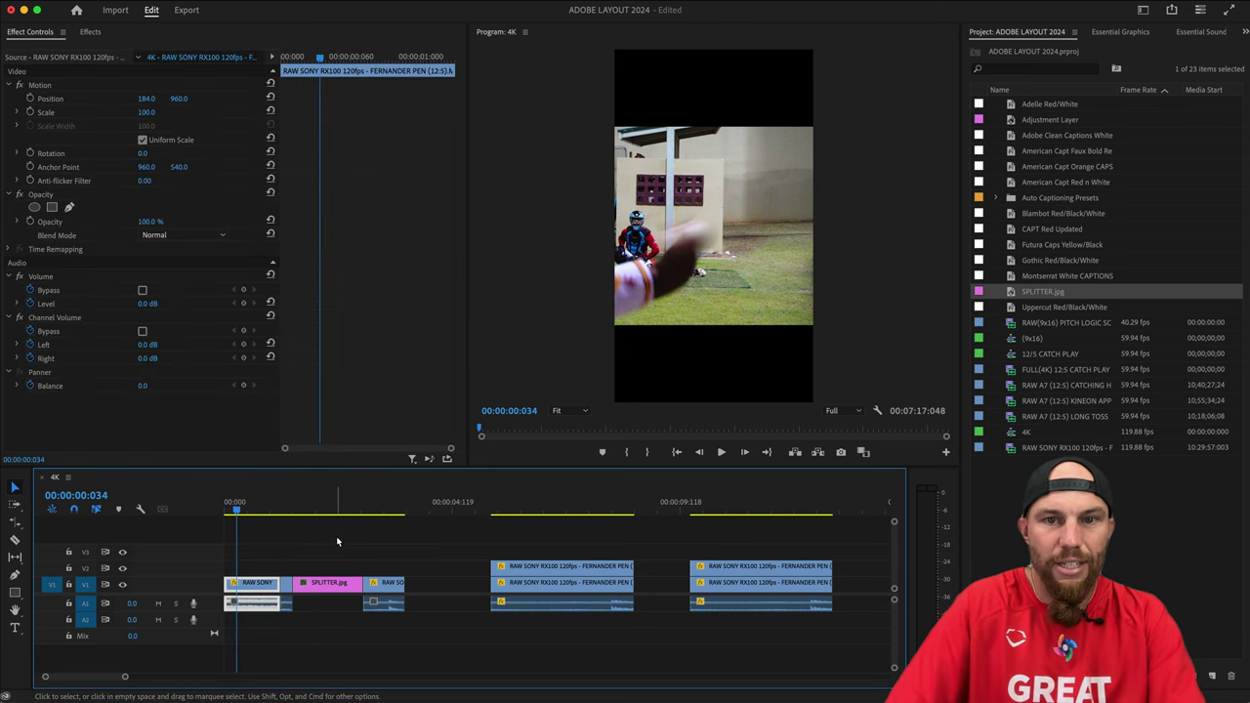
pyautogui.press('Right')
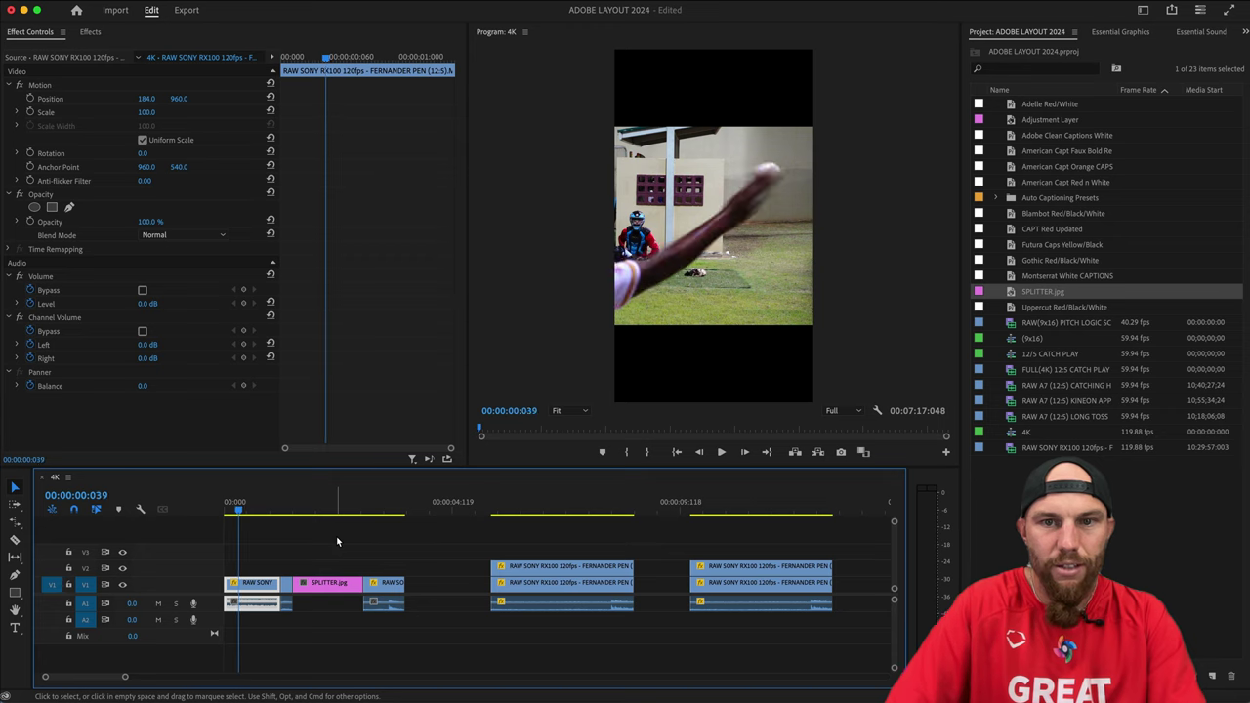
pyautogui.click(275, 547)
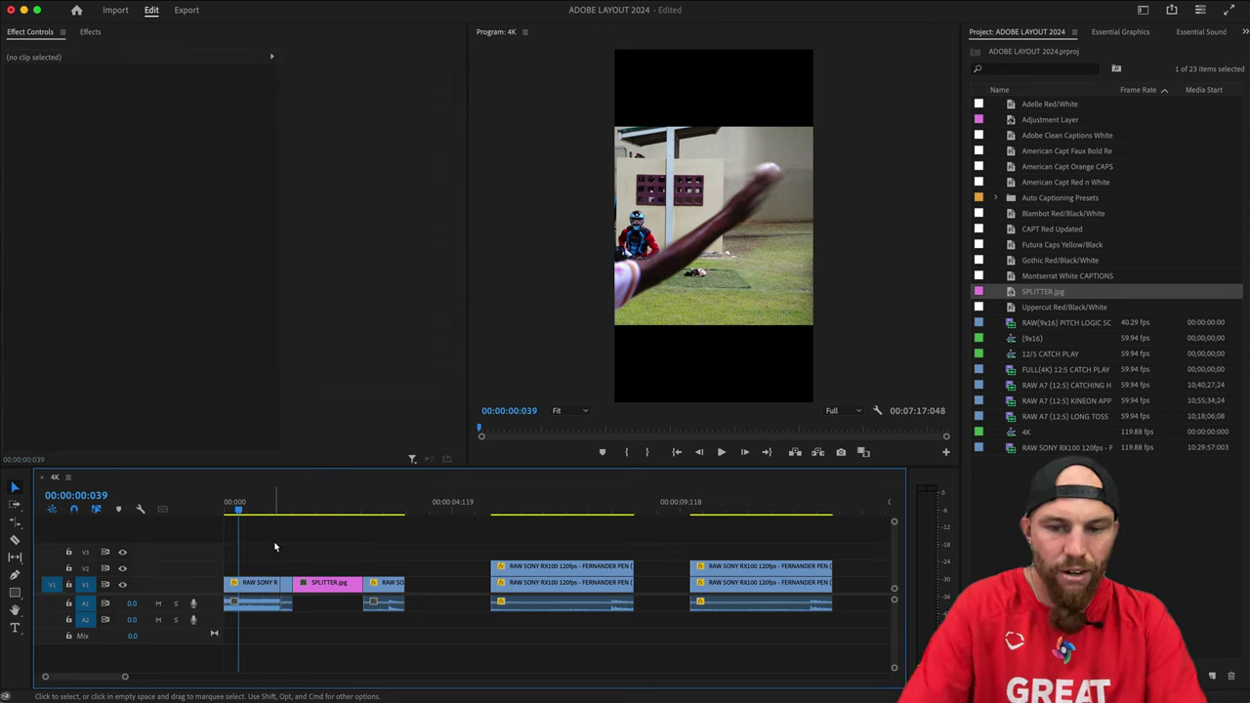
pyautogui.hotkey('shift', 'e')
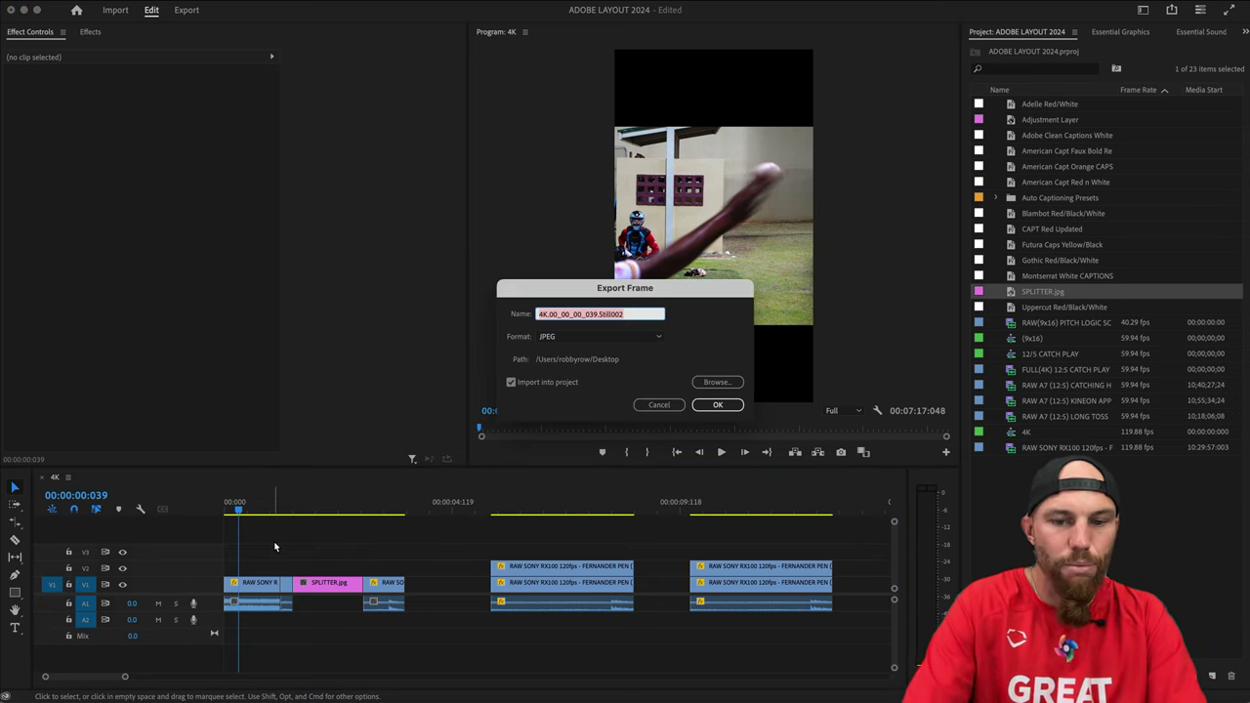
# Export the current release frame as the still FASTBALL.jpg, imported into the project.
pyautogui.write('FASTBALL')
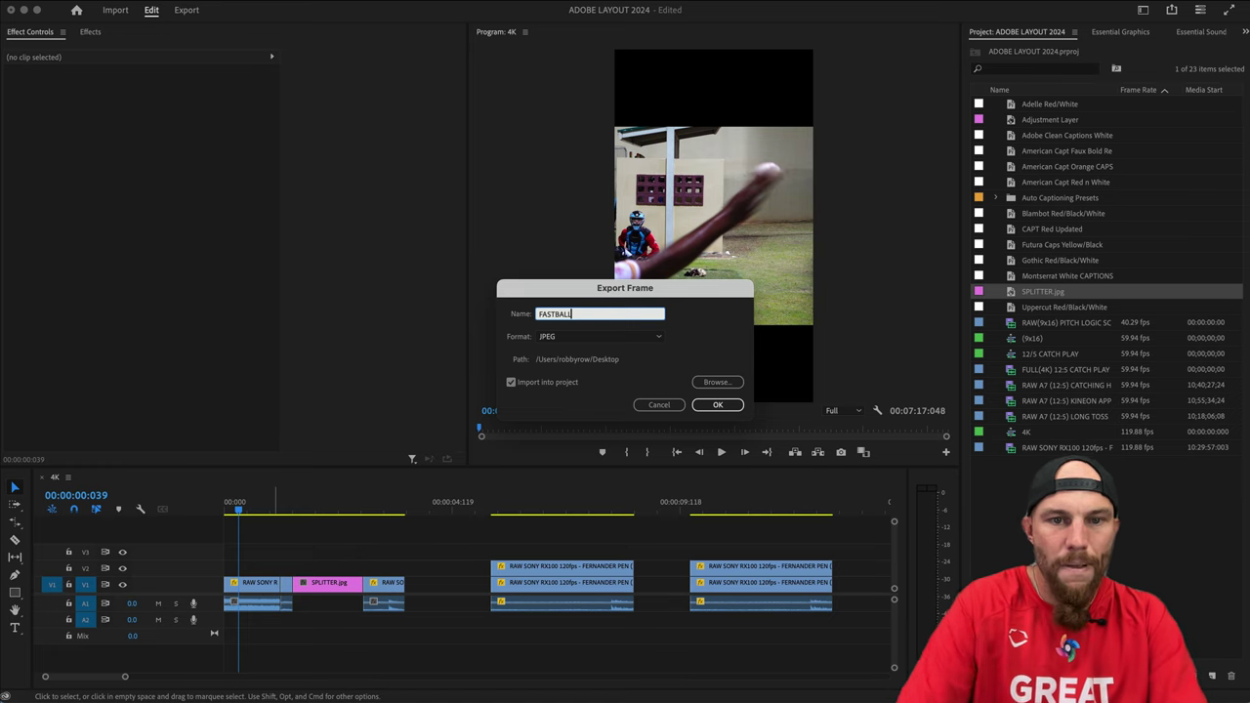
pyautogui.click(718, 405)
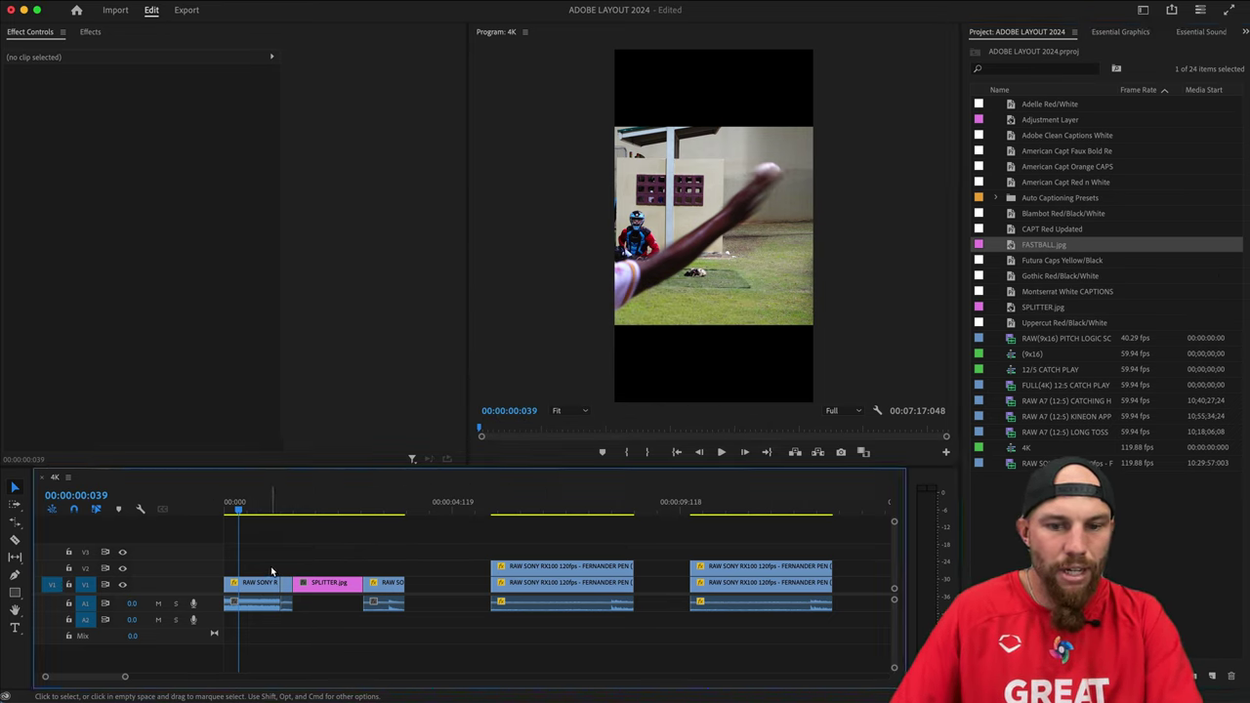
# Shift the clips later, place FASTBALL.jpg at the start of V1, and ripple-delete the gap behind it.
pyautogui.moveTo(274, 584); pyautogui.dragTo(329, 584)
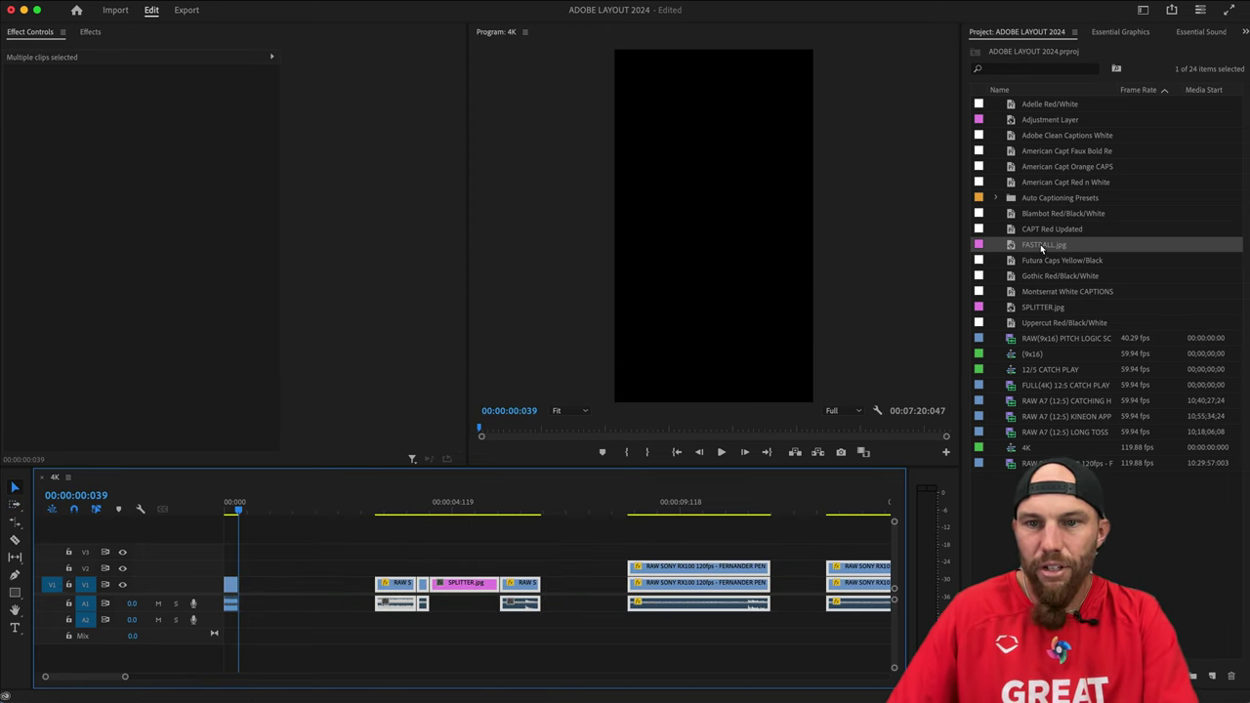
pyautogui.moveTo(1041, 248); pyautogui.dragTo(306, 586)
pyautogui.click(340, 588)
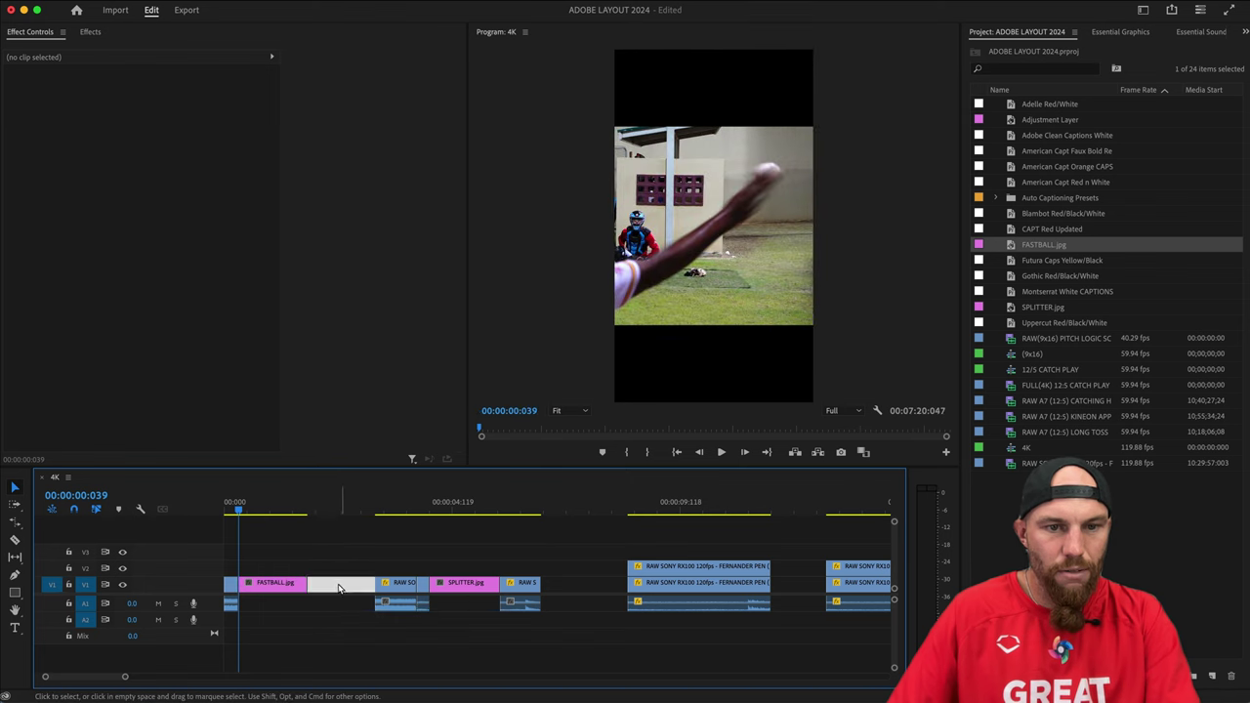
pyautogui.press('Delete')
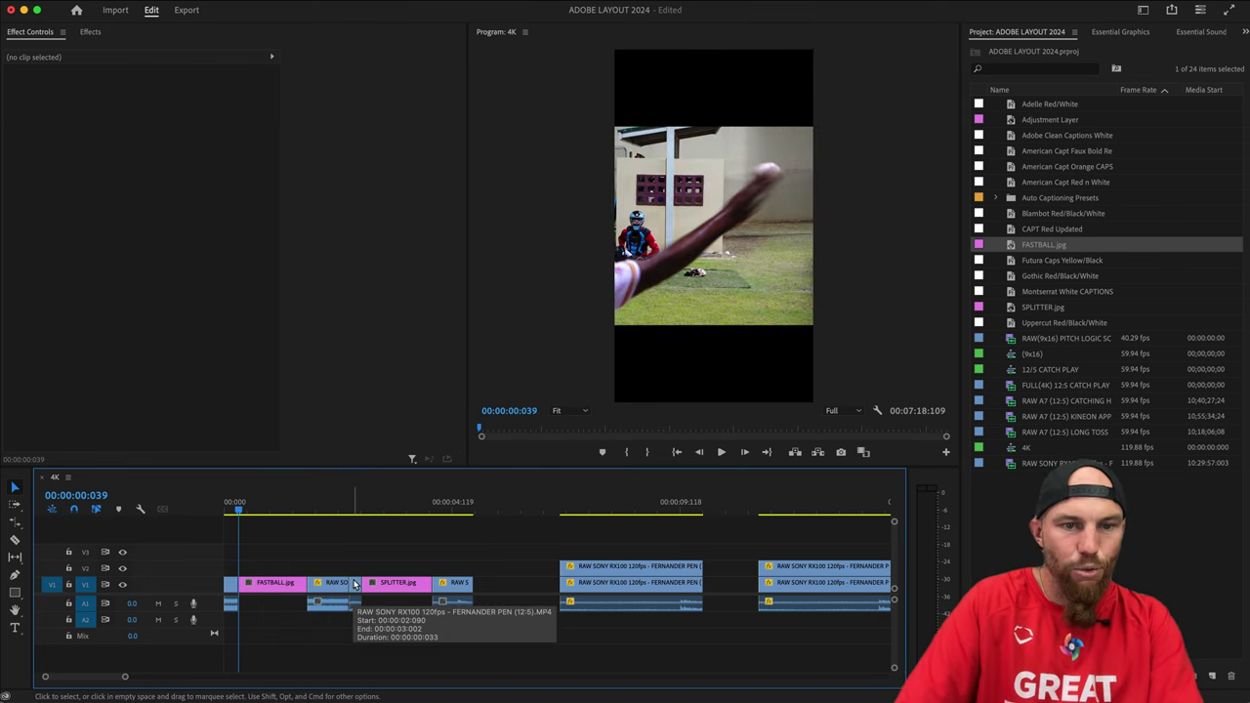
pyautogui.press('Home')
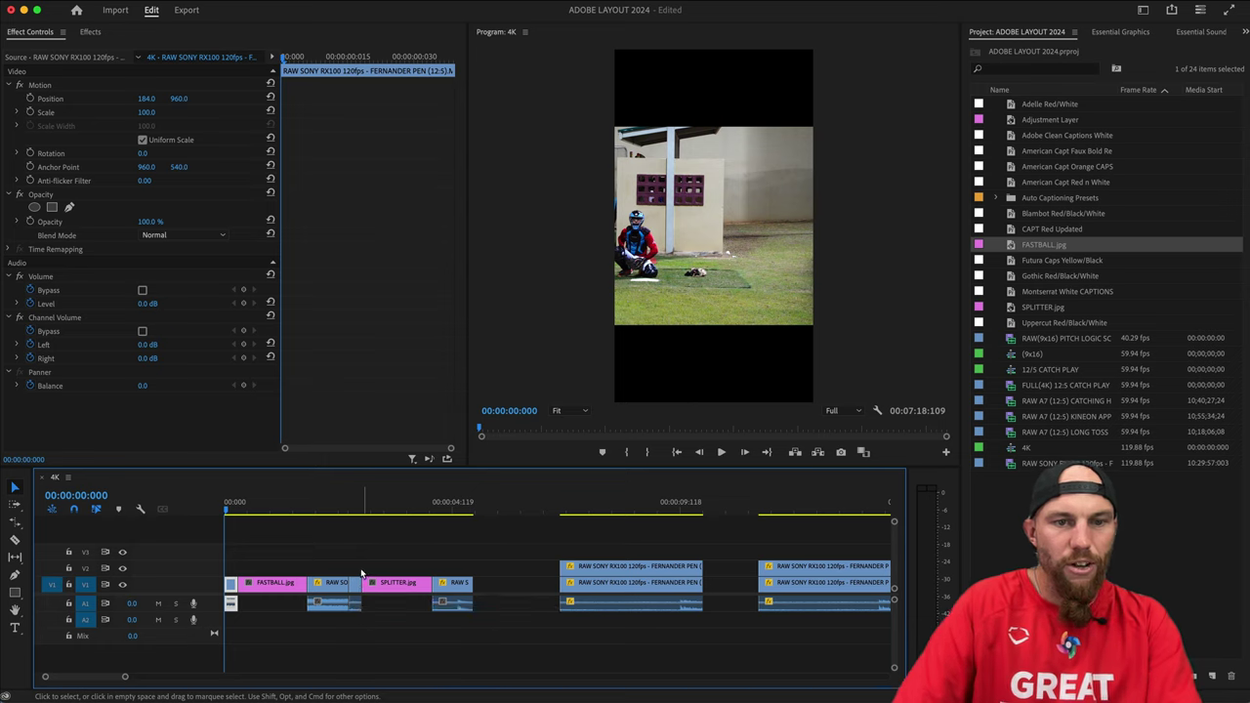
# Play the sequence from the start to review the edit.
pyautogui.click(324, 553)
pyautogui.press('space')
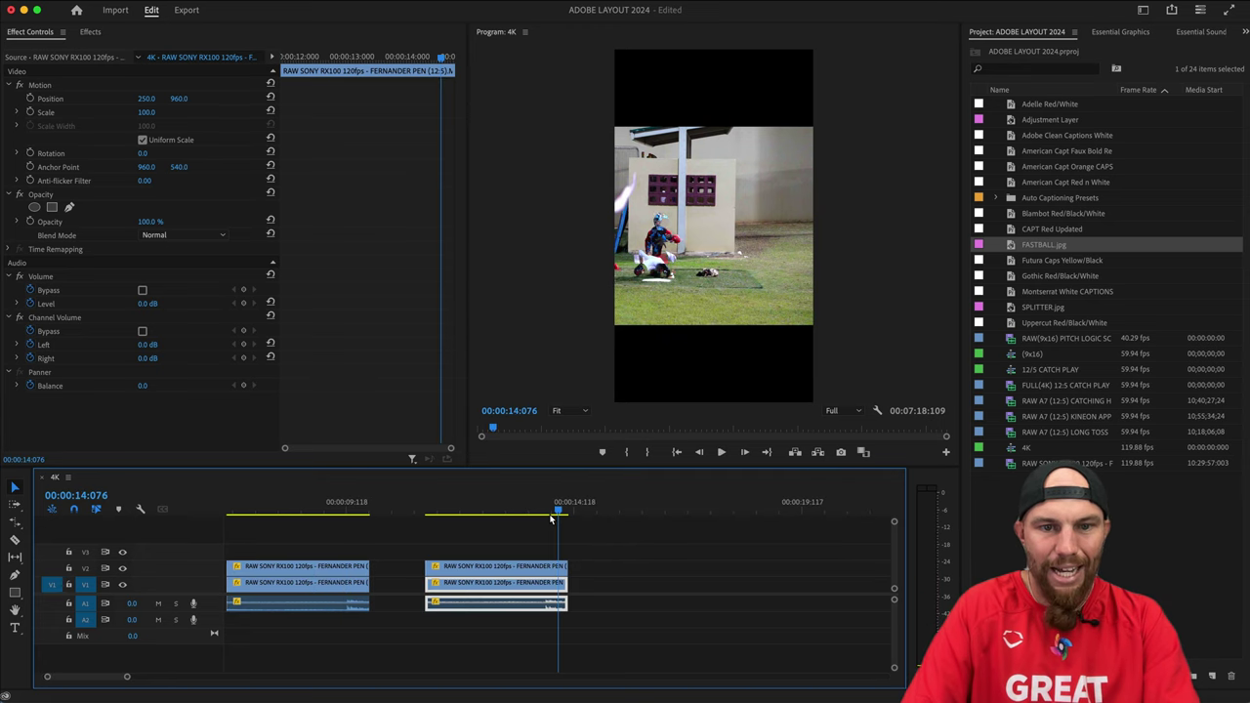
pyautogui.press('Up')
# Set the second ghost pair's upper clip to Position X 250.
pyautogui.click(515, 536)
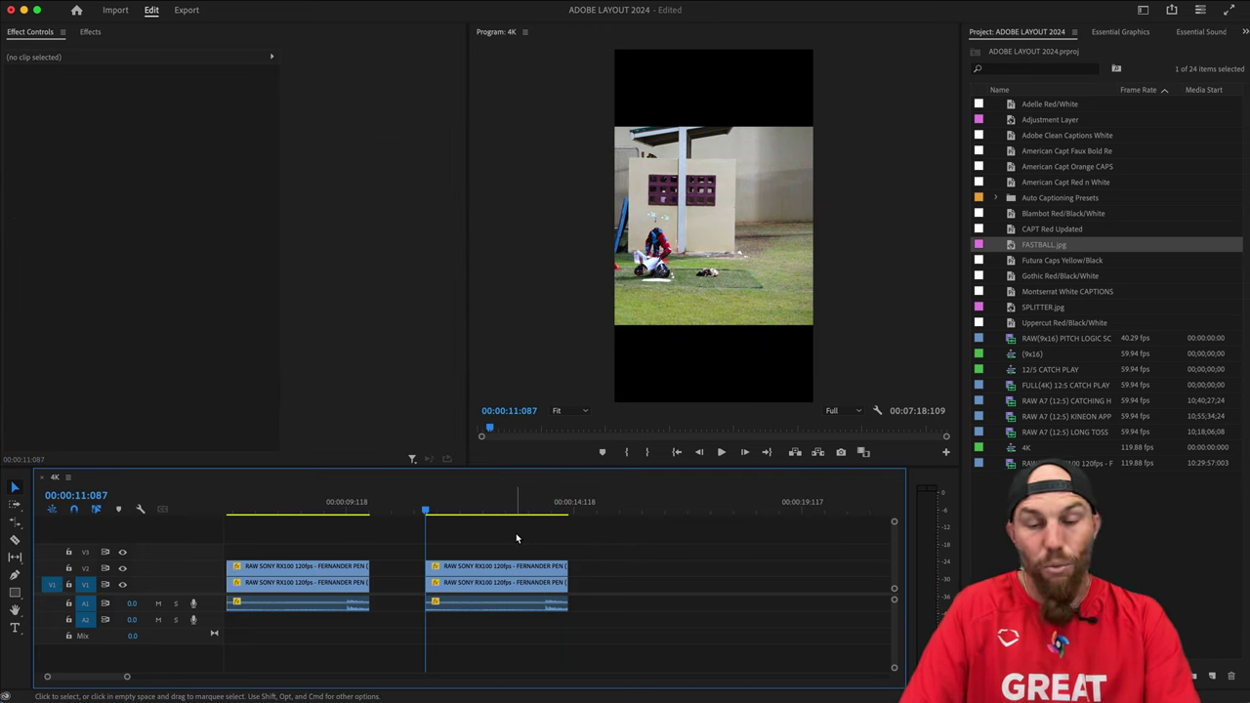
pyautogui.click(490, 571)
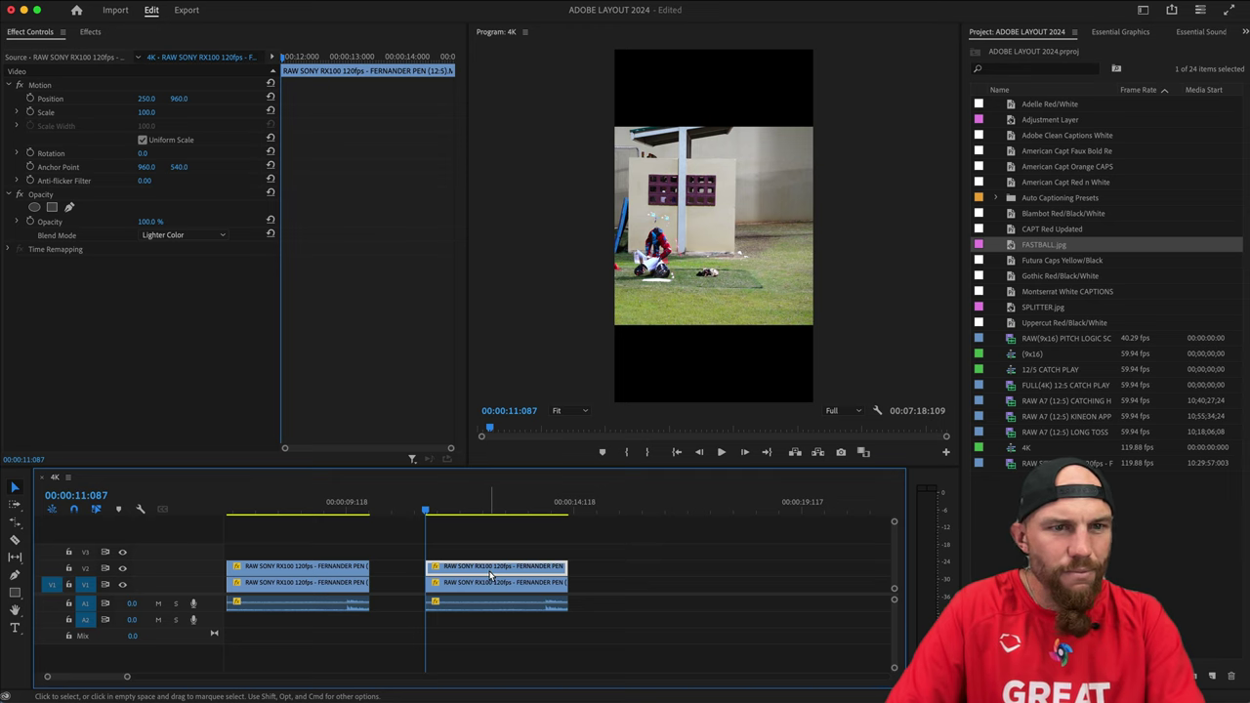
pyautogui.moveTo(459, 510); pyautogui.dragTo(449, 516)
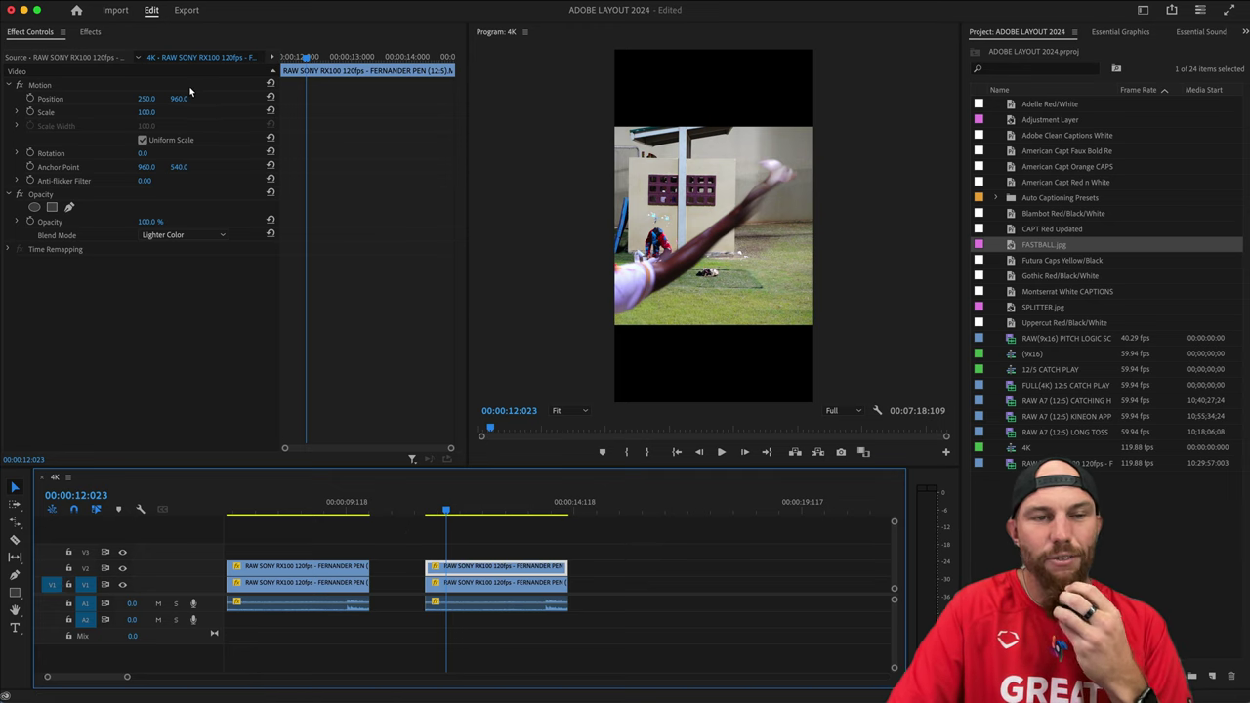
pyautogui.click(146, 100)
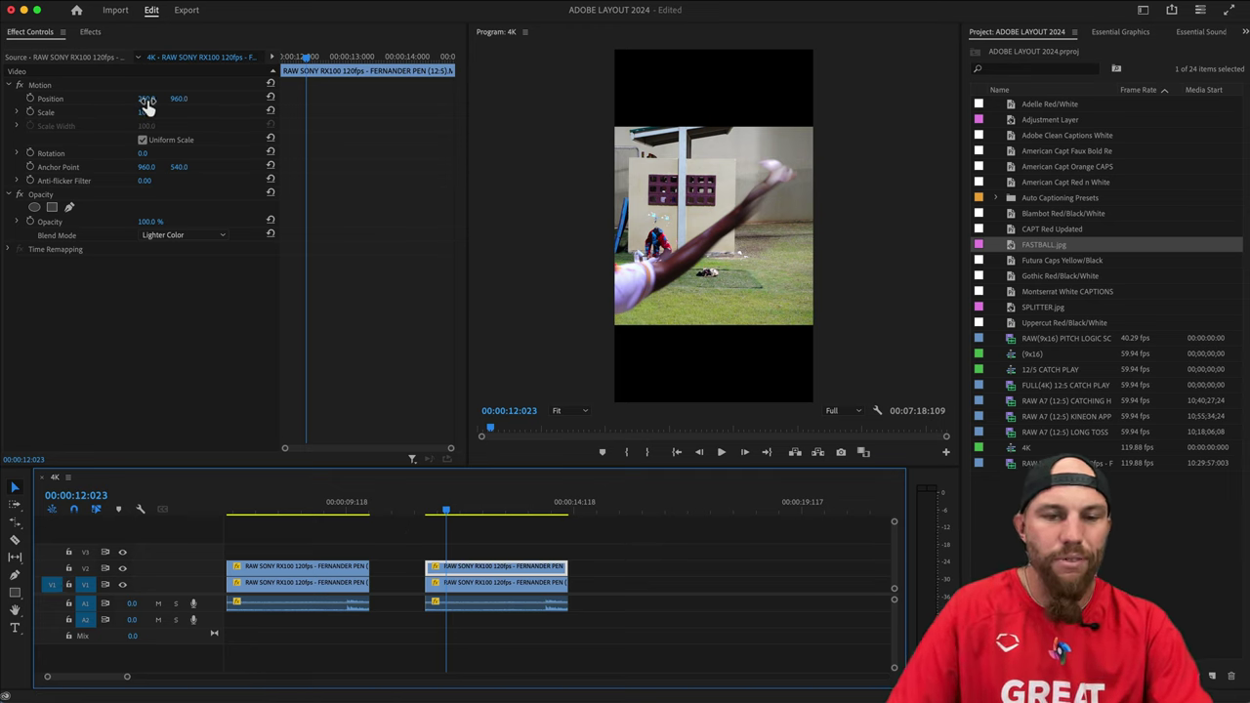
pyautogui.press('Return')
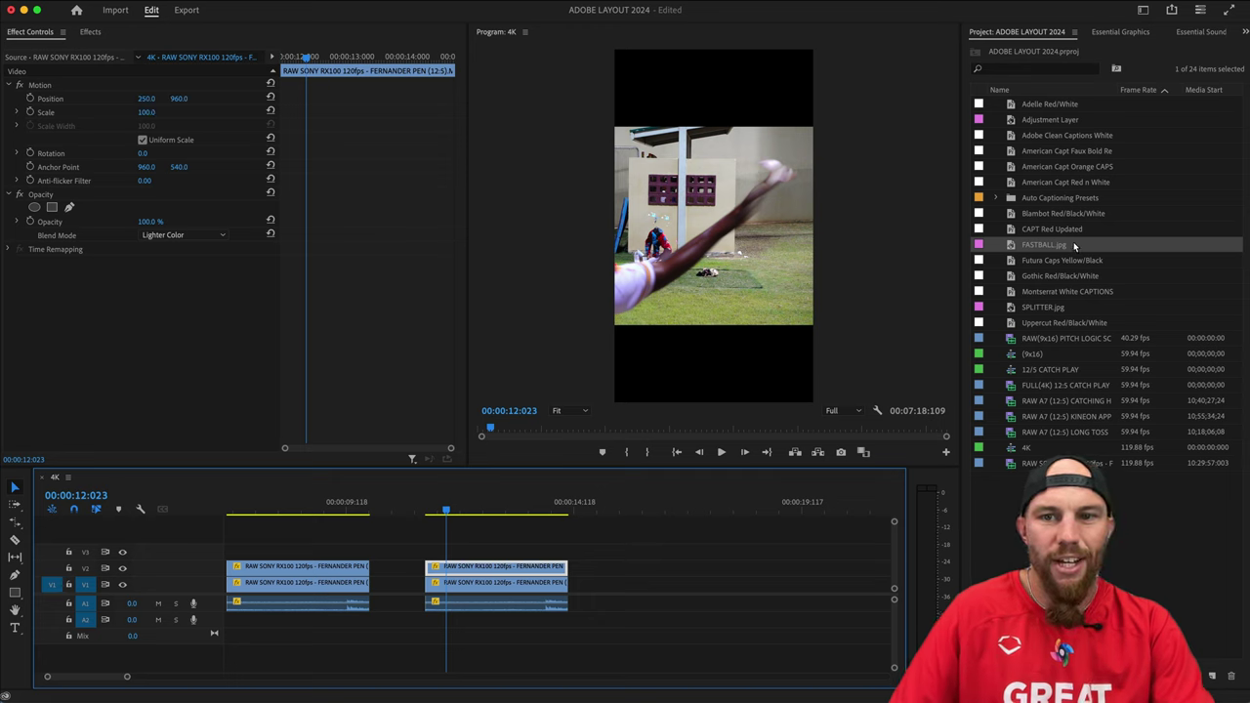
pyautogui.hscroll(-5, 420, 527)
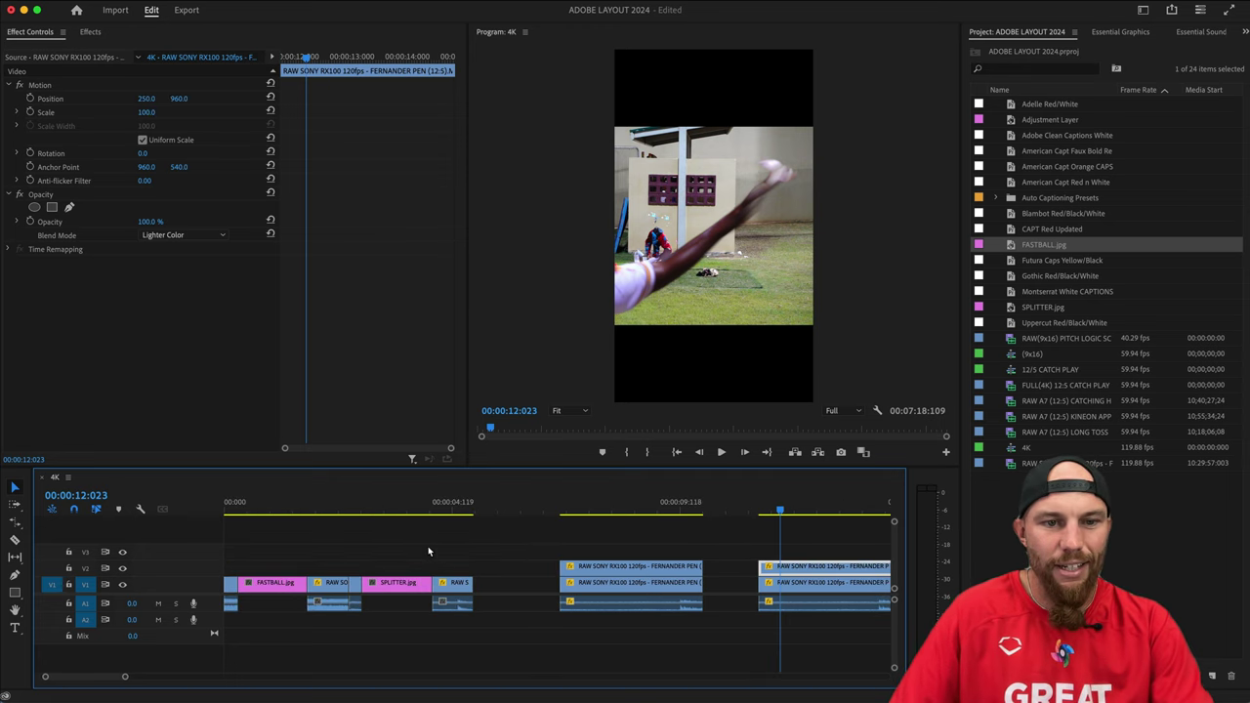
pyautogui.click(225, 506)
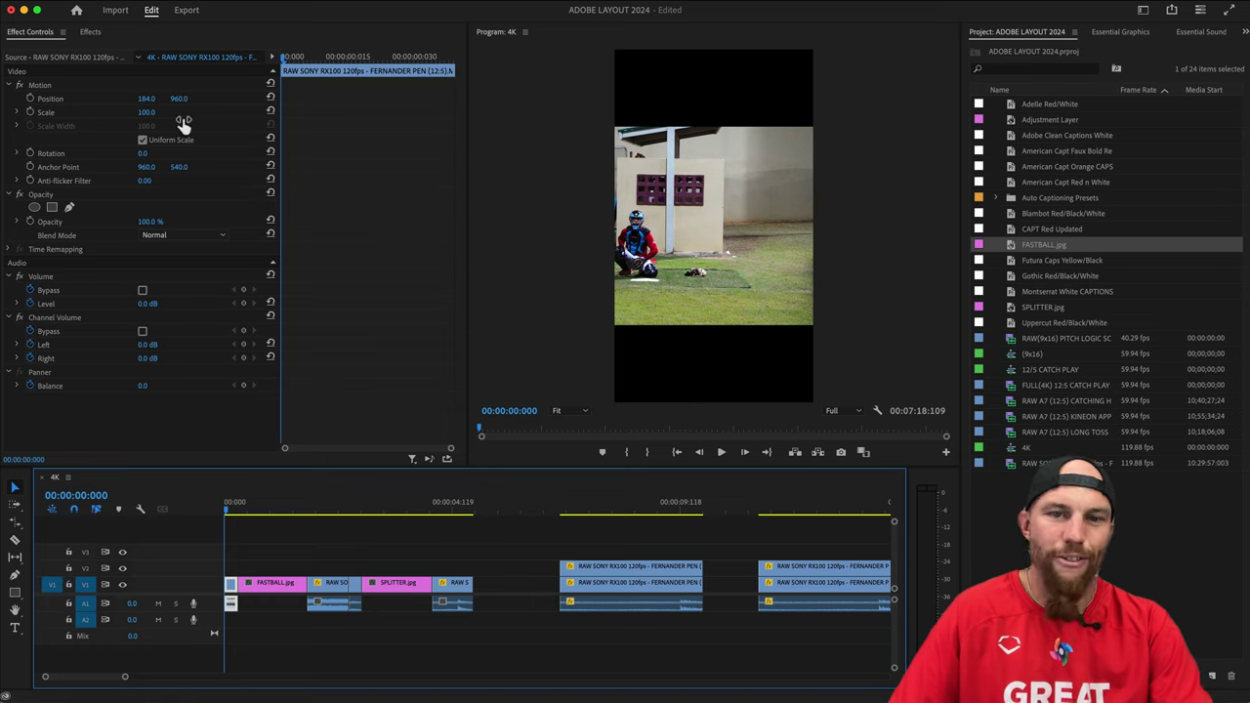
pyautogui.click(306, 543)
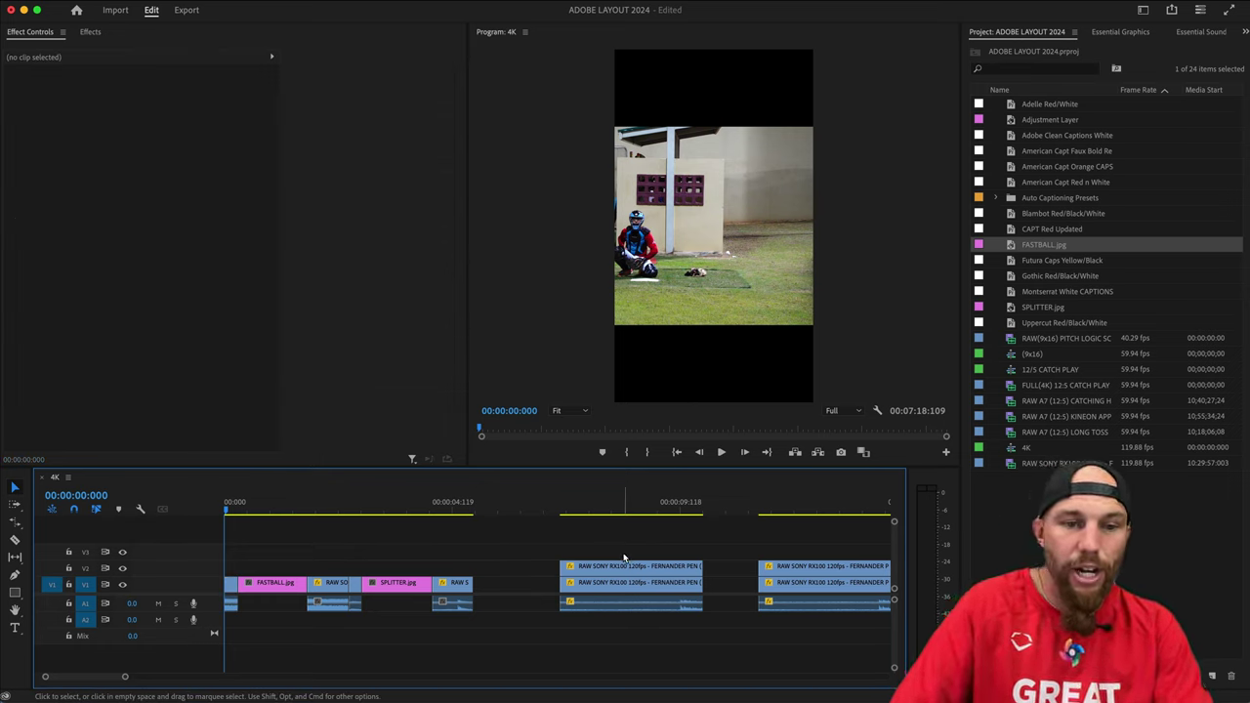
pyautogui.press('Down')
pyautogui.press('Down')
pyautogui.press('Down')
pyautogui.press('Down')
pyautogui.press('Down')
pyautogui.press('Down')
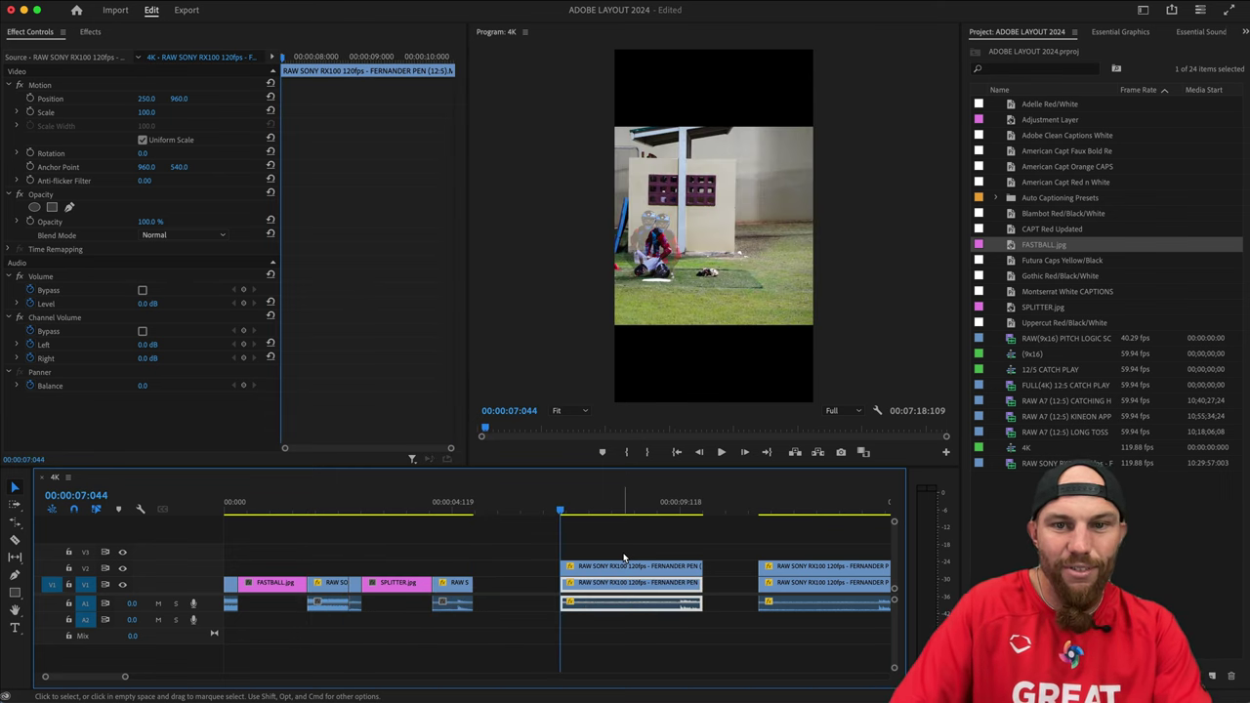
pyautogui.click(636, 553)
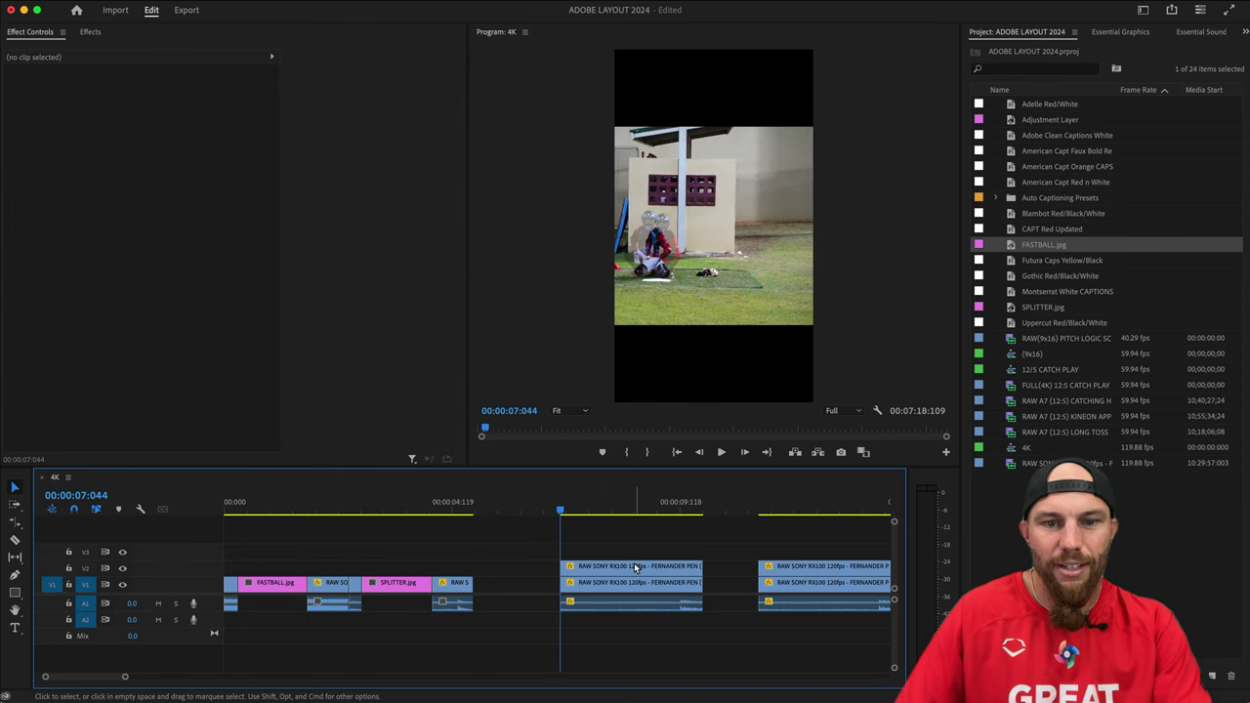
pyautogui.scroll(-3, 586, 554)
pyautogui.moveTo(418, 509); pyautogui.dragTo(427, 511)
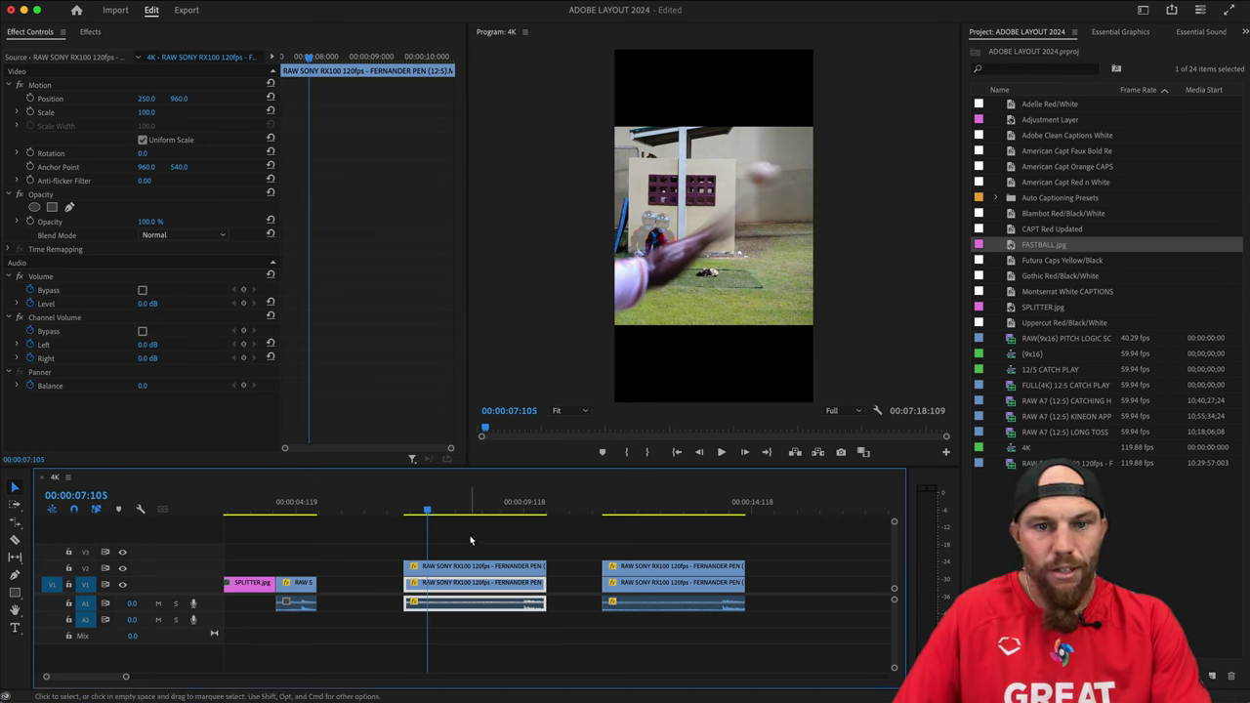
pyautogui.hscroll(-3, 539, 550)
pyautogui.click(630, 550)
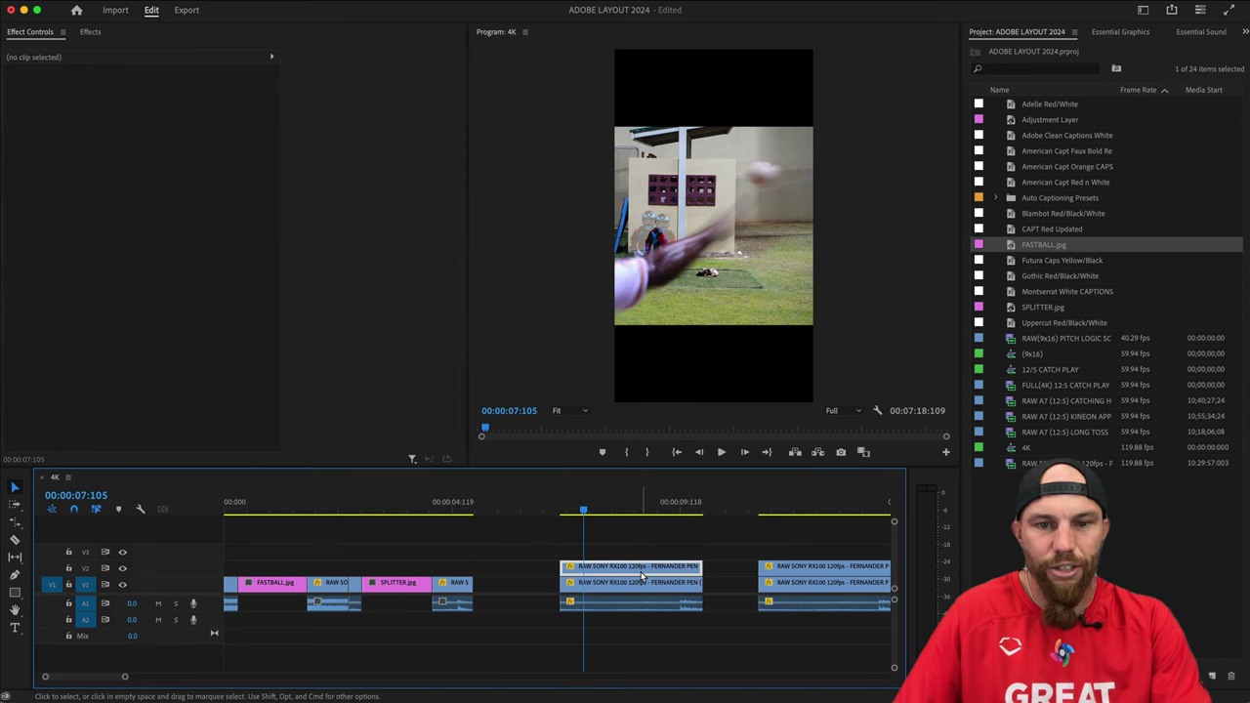
pyautogui.click(651, 568)
pyautogui.hscroll(6, 463, 599)
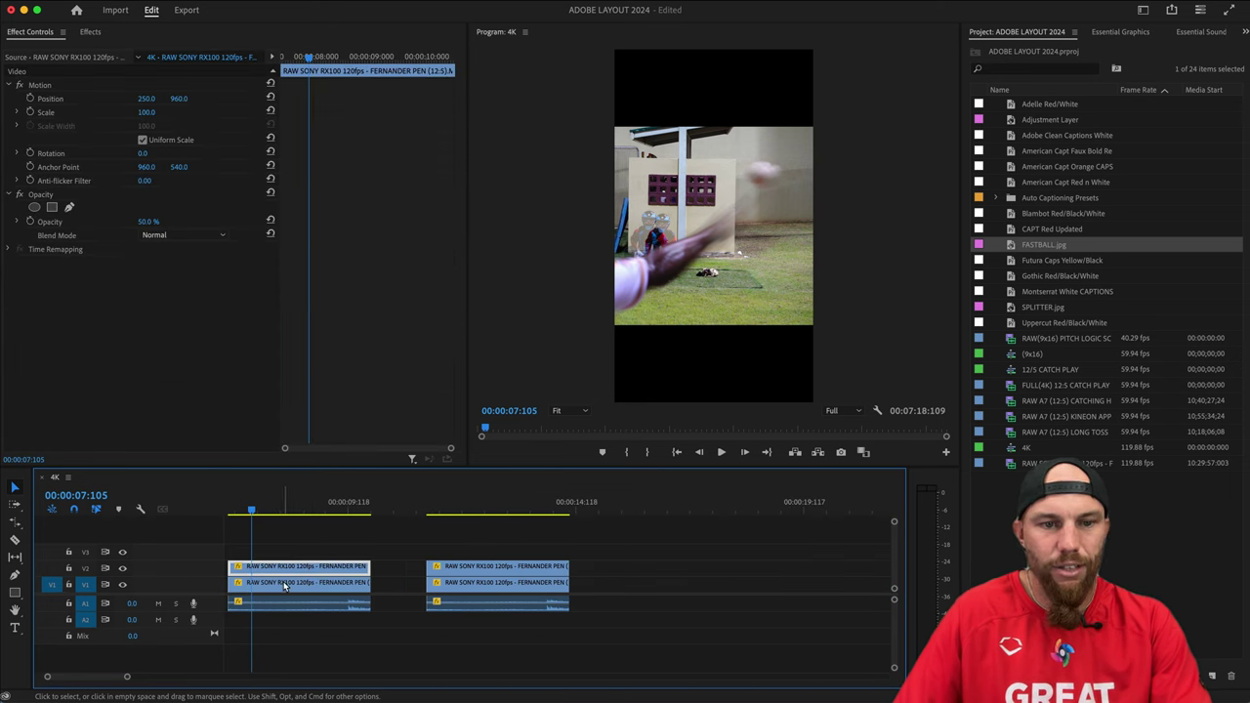
pyautogui.click(304, 547)
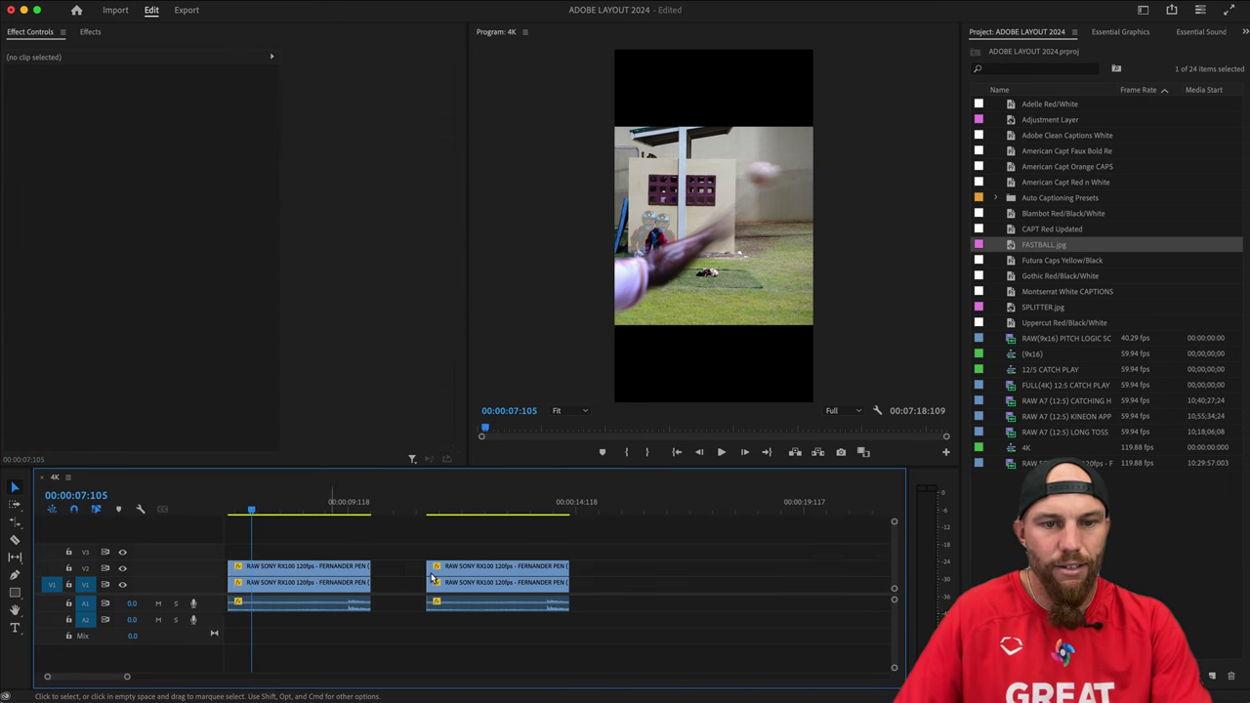
pyautogui.click(365, 570)
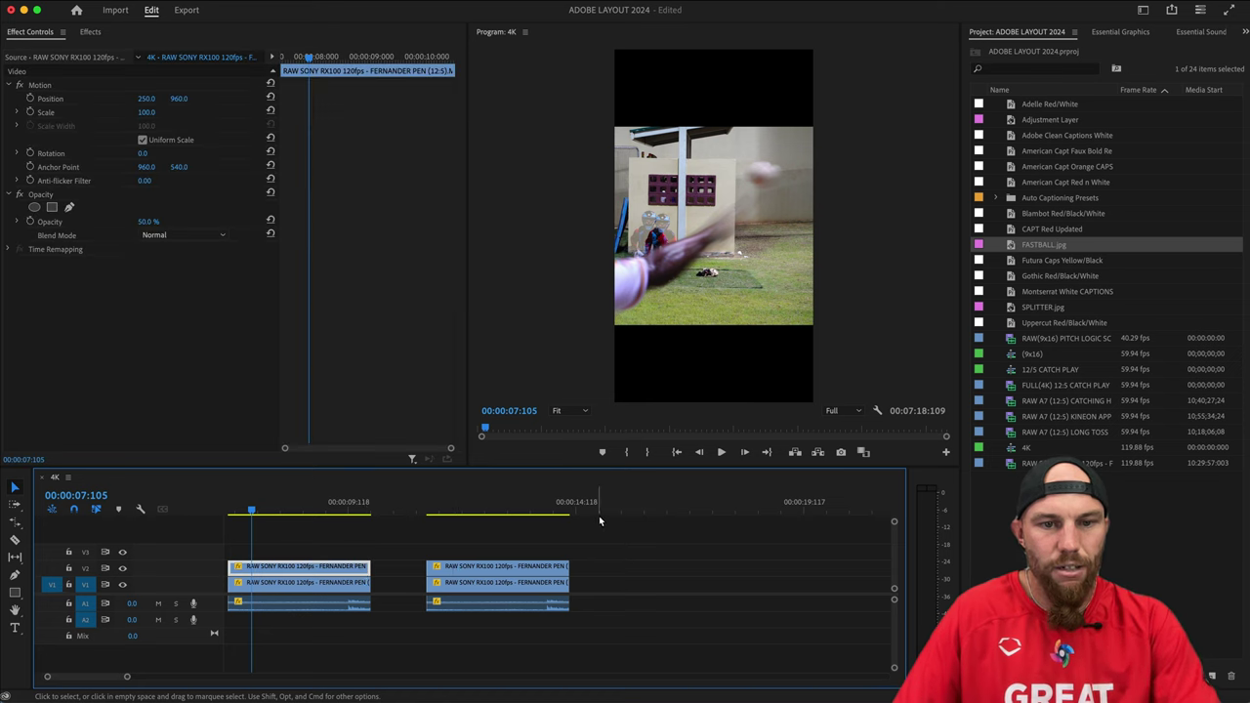
pyautogui.click(742, 535)
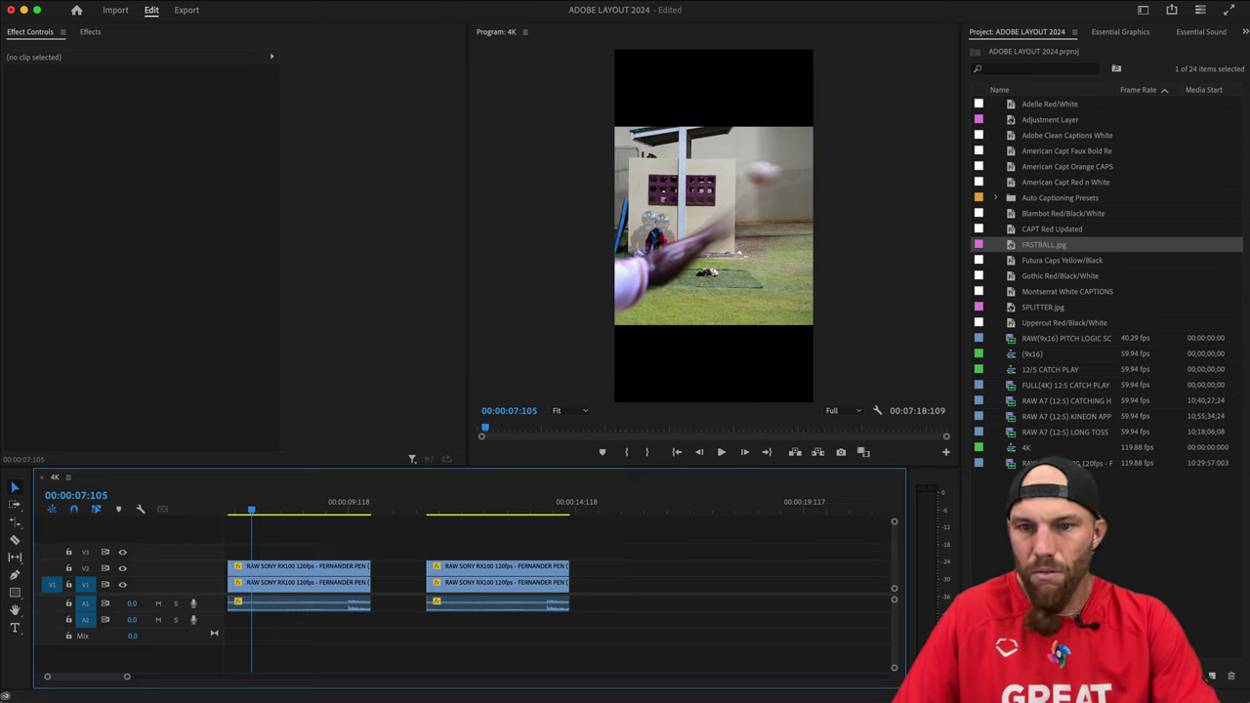
pyautogui.moveTo(1036, 463); pyautogui.dragTo(669, 587)
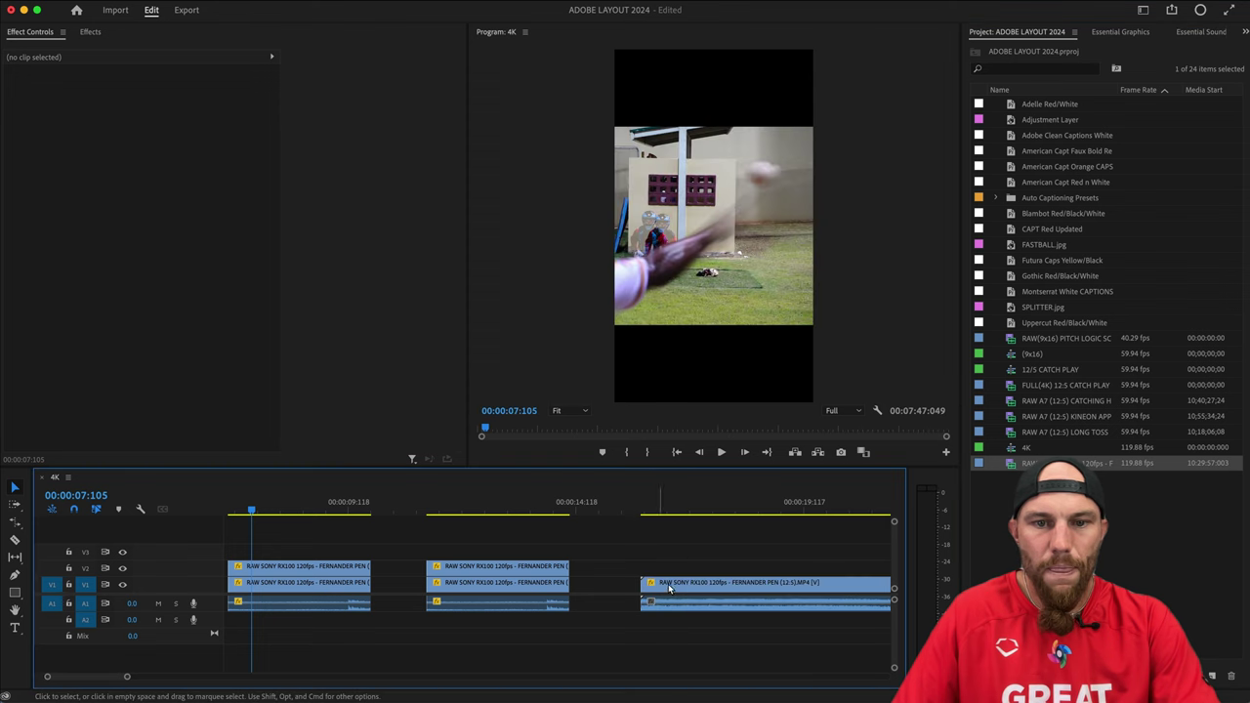
pyautogui.click(704, 583)
pyautogui.press('Delete')
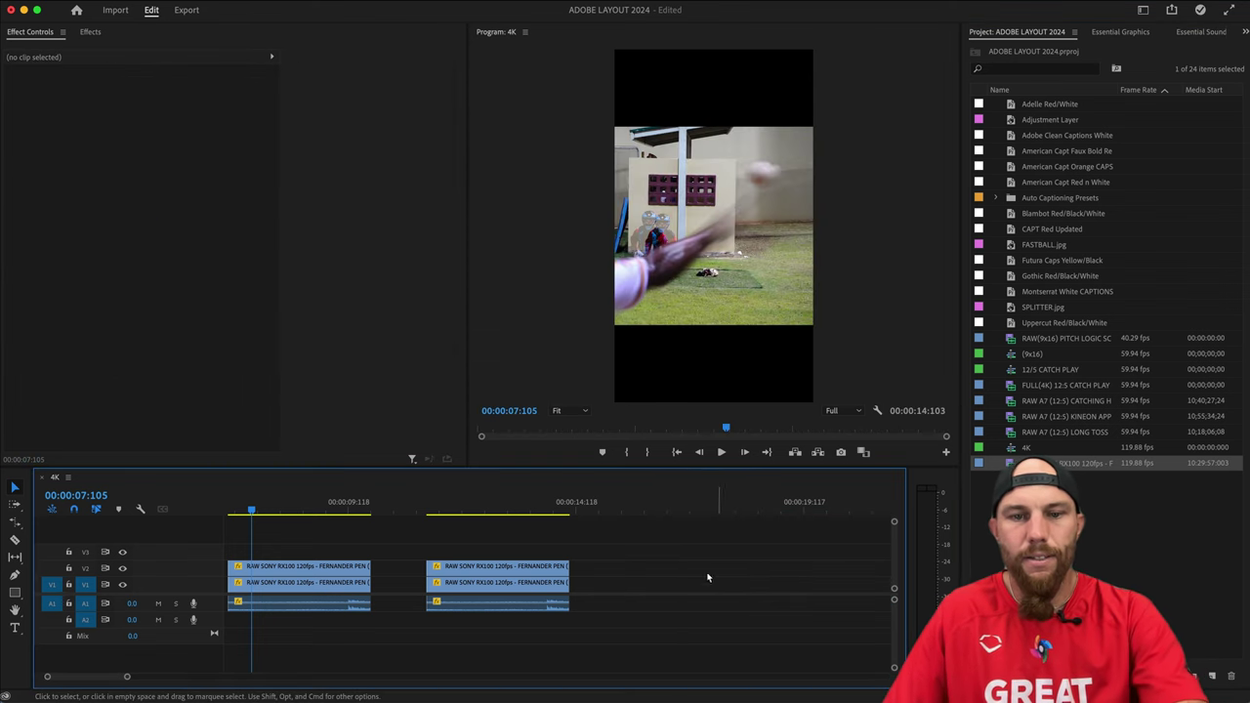
# Preview the RAW SONY RX100 recordings in Finder with Quick Look, starting from C0068.
pyautogui.press('super+Tab')
pyautogui.press('Down')
pyautogui.press('Down')
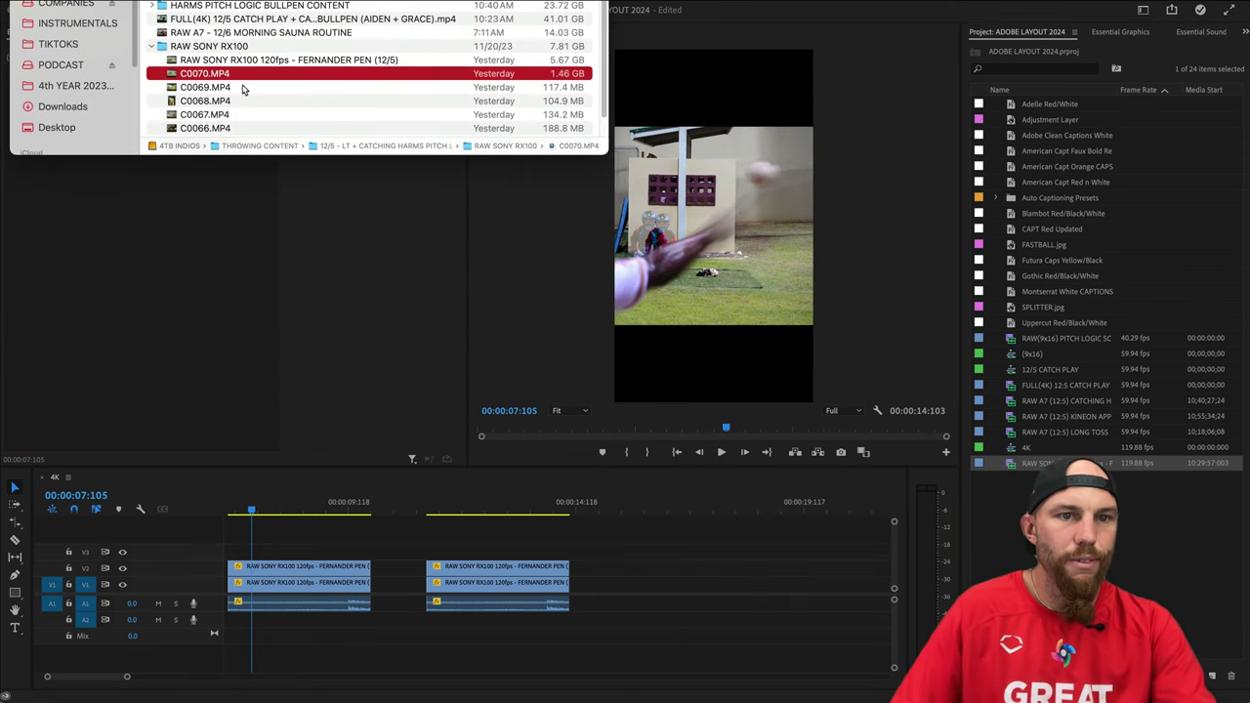
pyautogui.press('Down')
pyautogui.press('space')
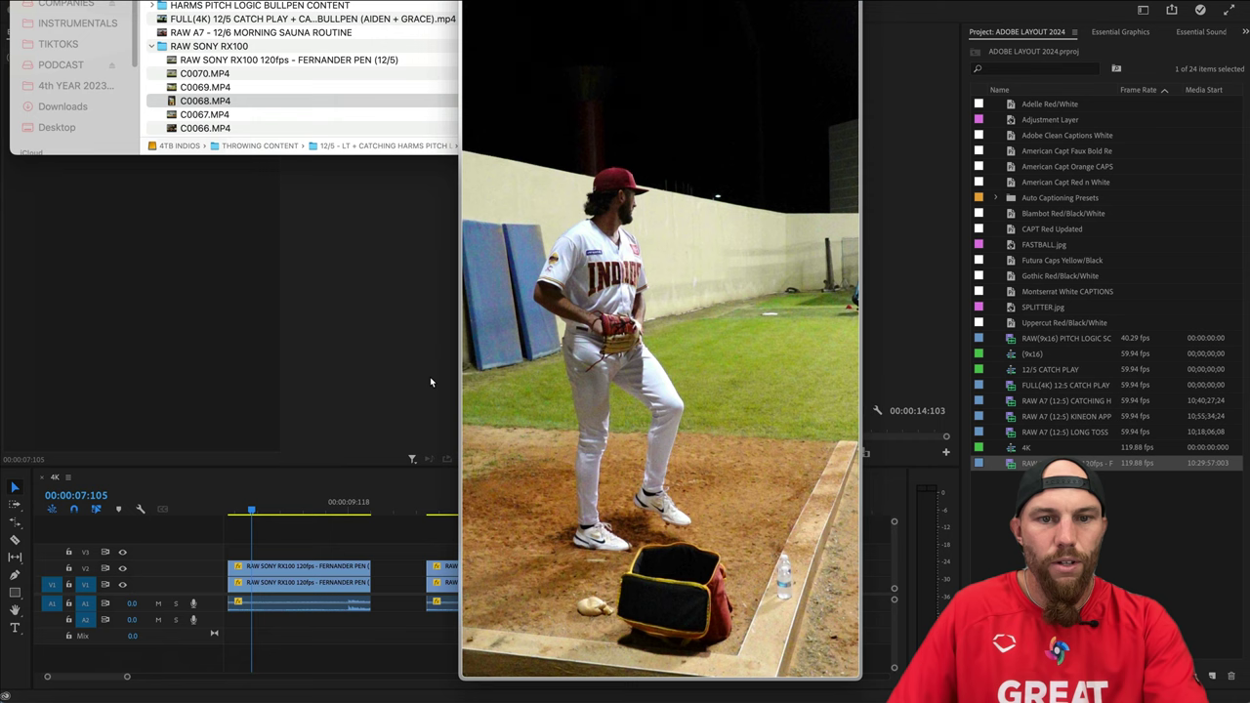
pyautogui.press('Down')
pyautogui.press('Down')
pyautogui.press('Down')
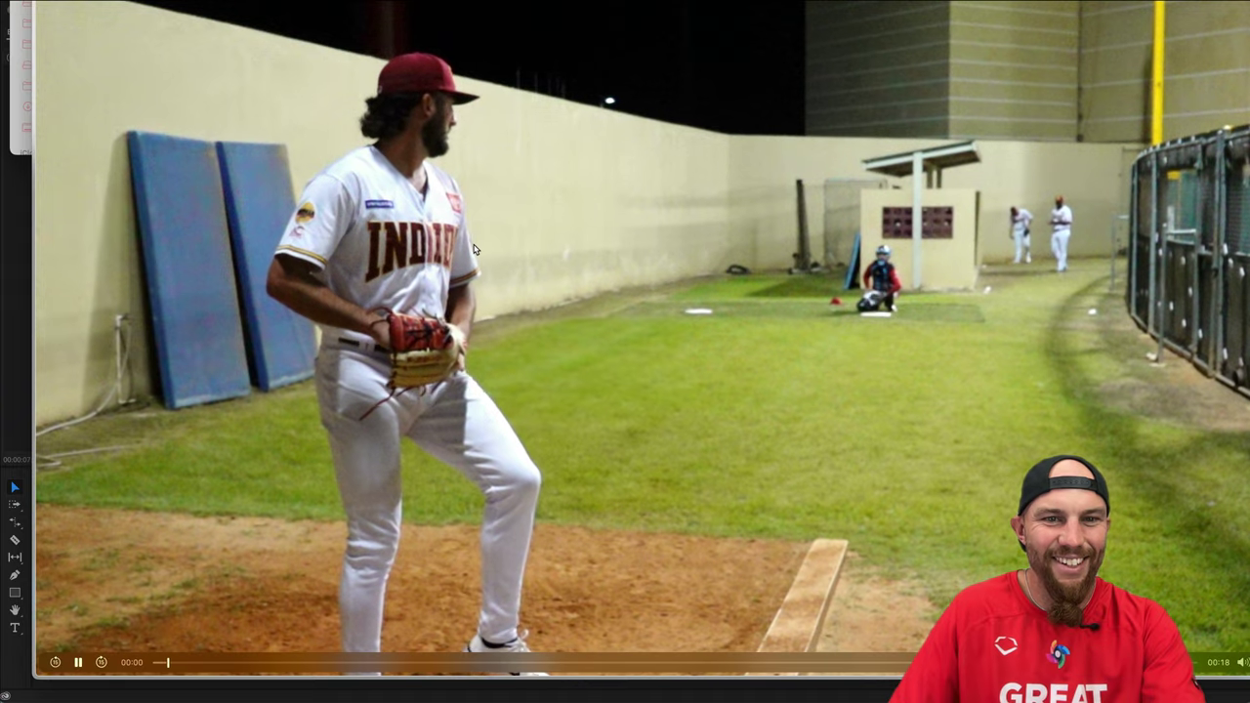
pyautogui.press('Down')
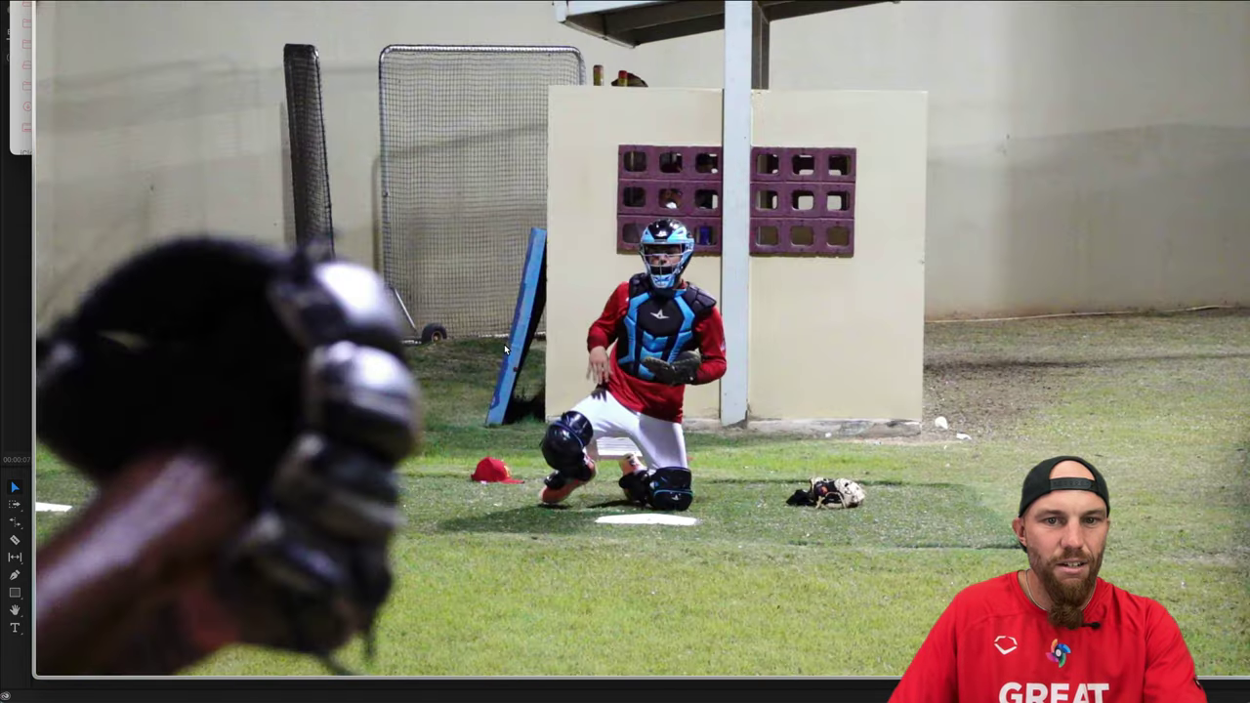
pyautogui.press('Down')
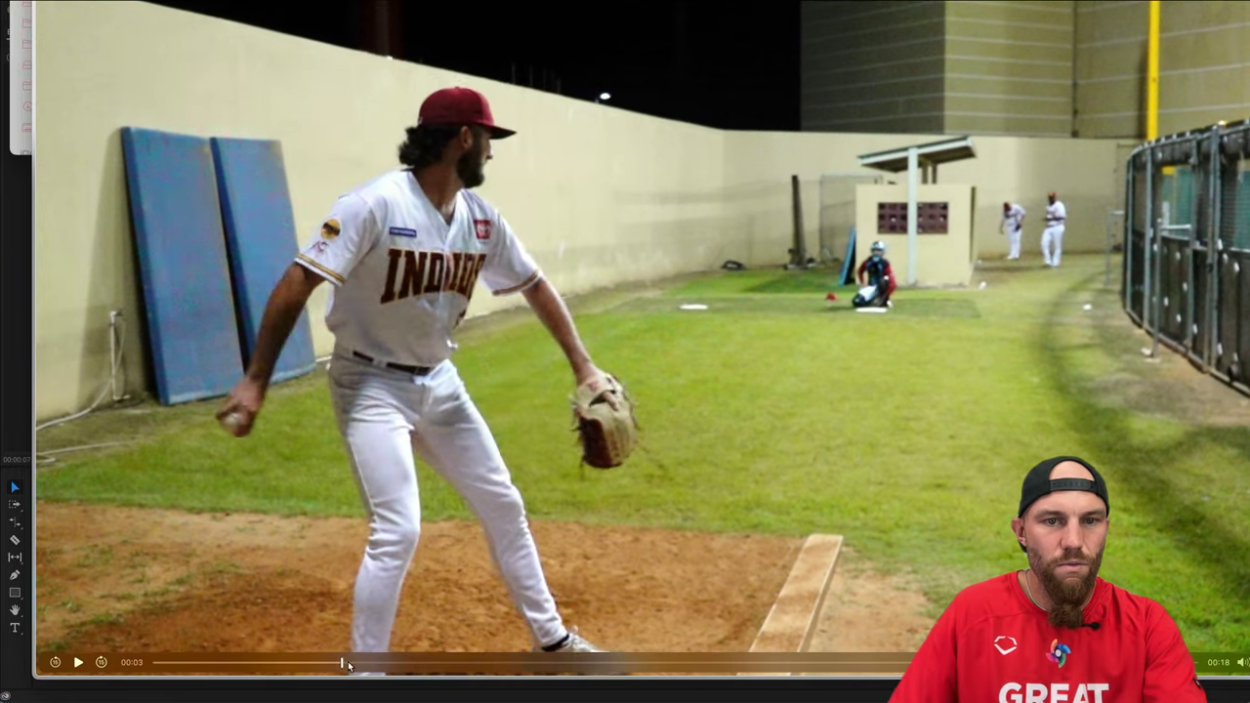
# Scrub into C0069.MP4's pitch, close the preview, and drag the clip onto V1.
pyautogui.moveTo(341, 663); pyautogui.dragTo(653, 663)
pyautogui.press('space')
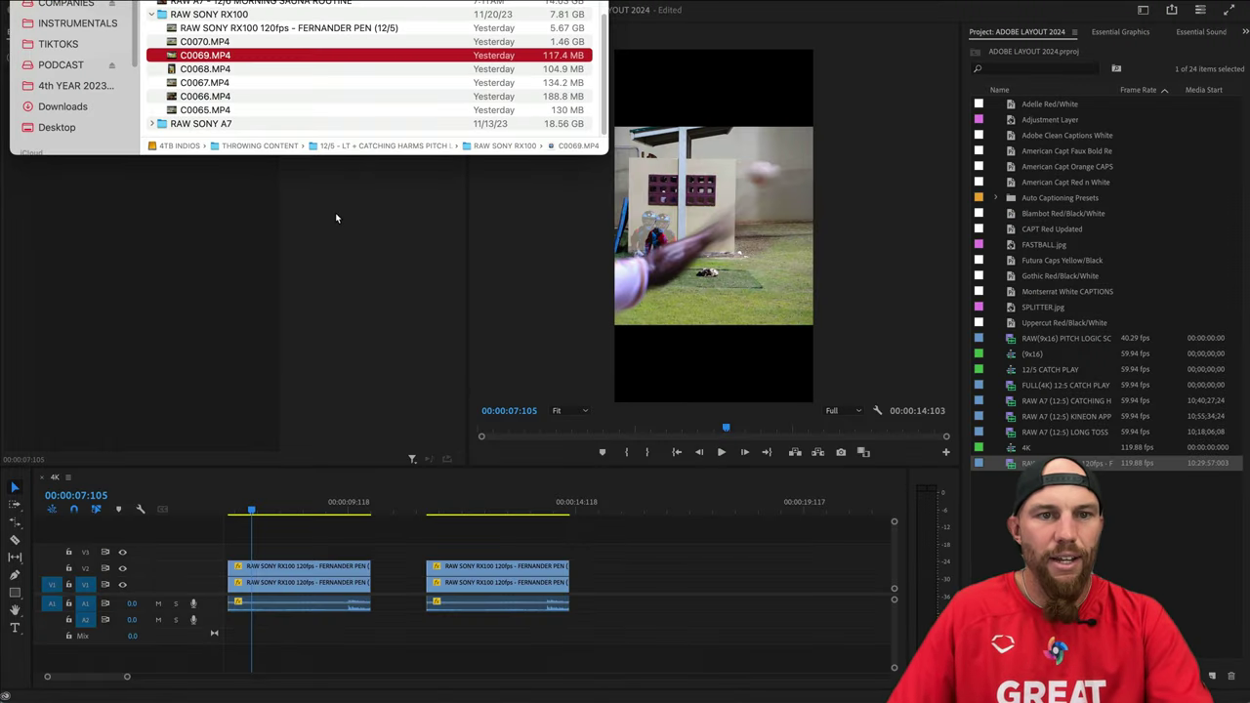
pyautogui.moveTo(214, 58); pyautogui.dragTo(662, 569)
# Place C0069.MP4 on V1 and trim away the footage before 16:035.
pyautogui.hscroll(3, 482, 522)
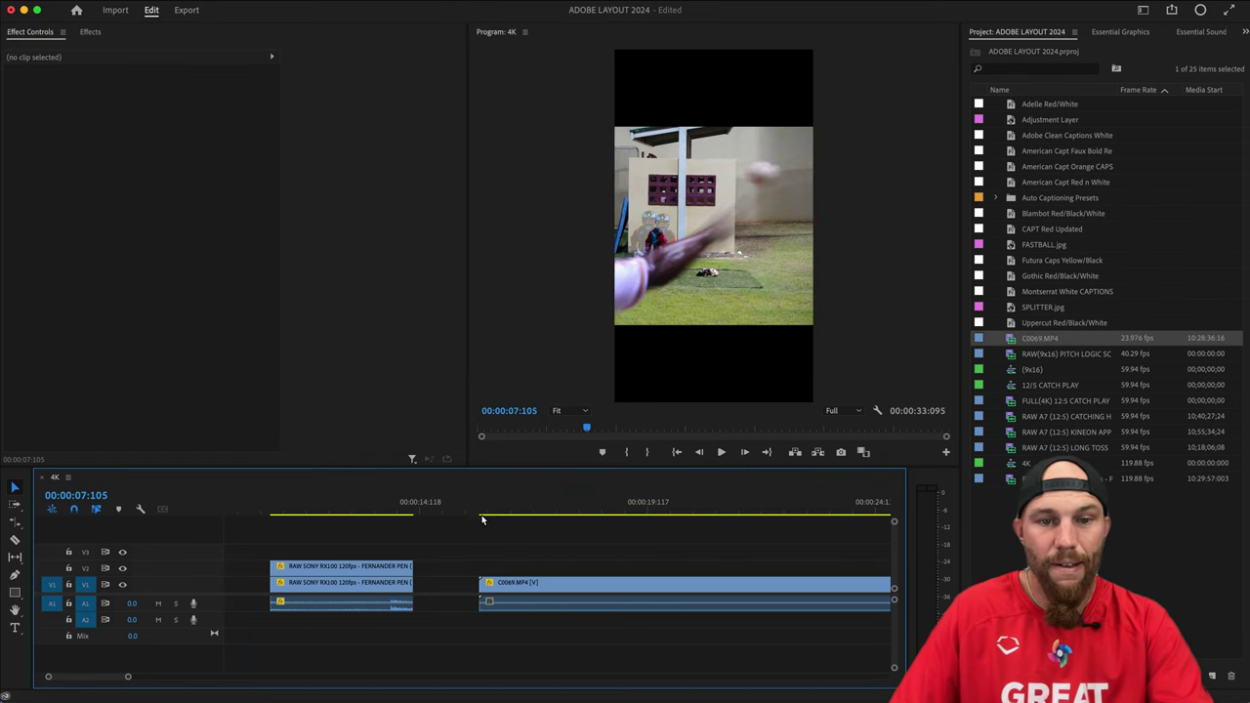
pyautogui.moveTo(485, 509); pyautogui.dragTo(733, 542)
pyautogui.press('super+k')
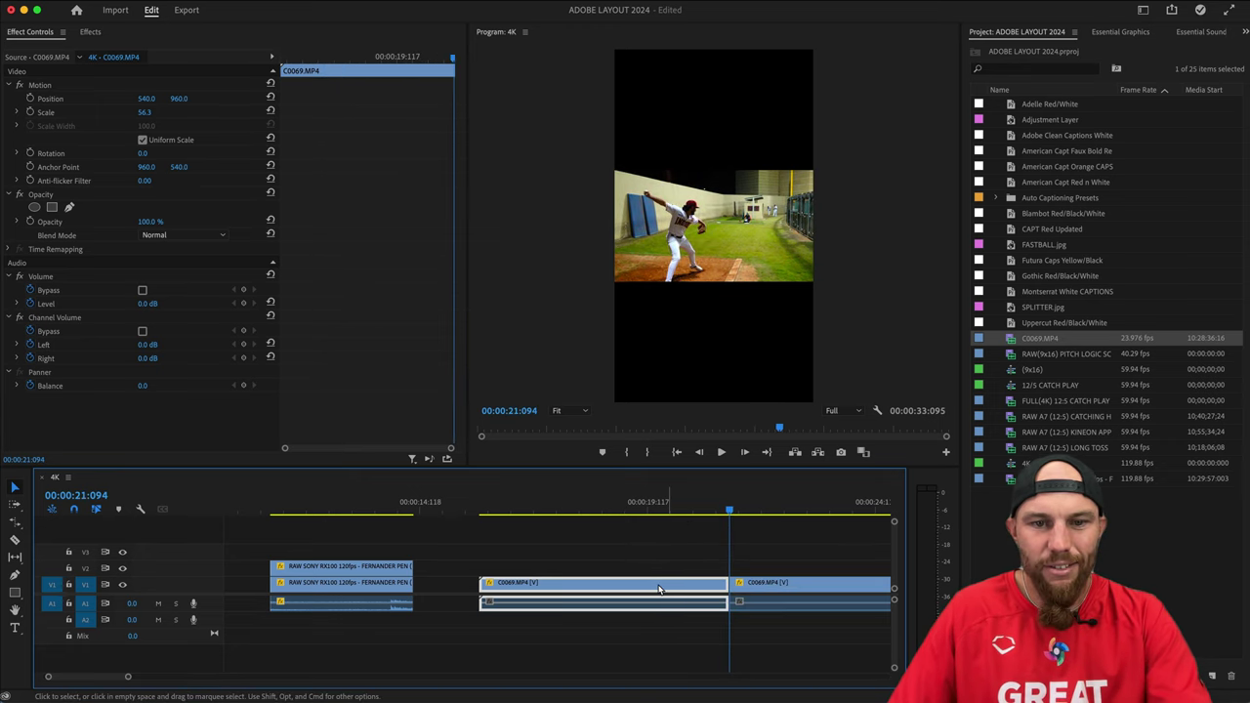
pyautogui.press('q')
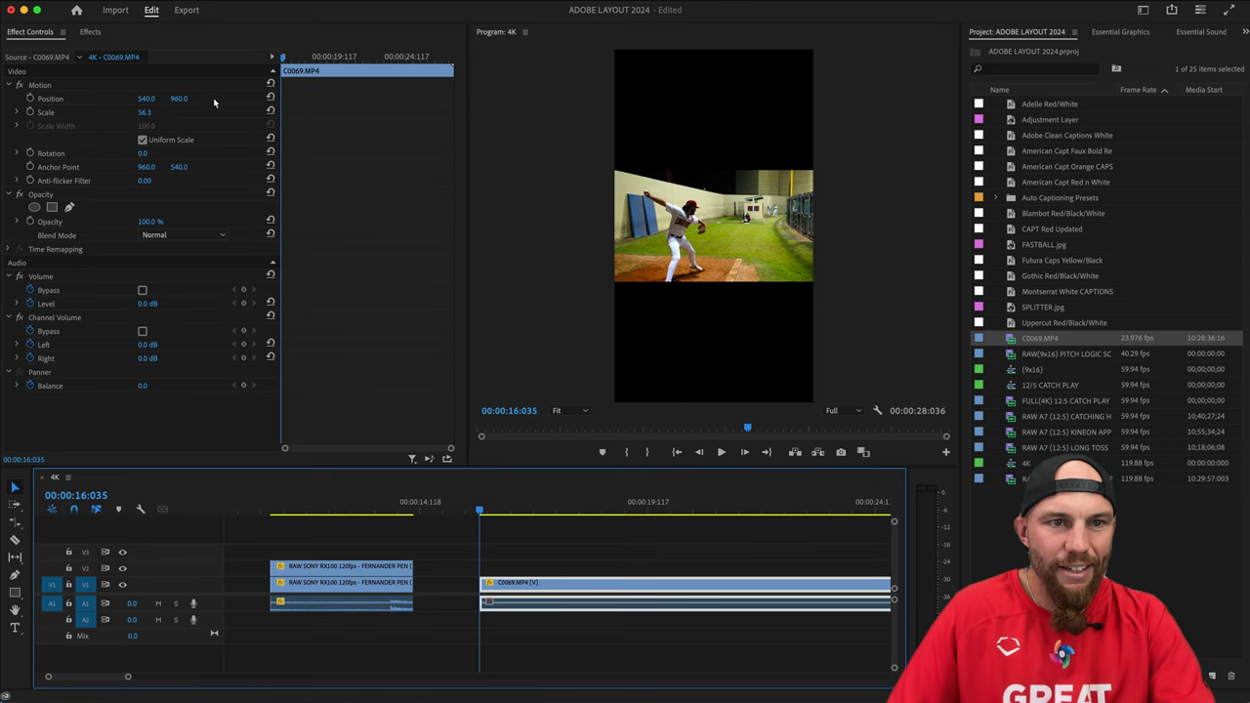
# Set C0069.MP4's Scale to 100 so it fills the vertical frame.
pyautogui.click(145, 112)
pyautogui.write('1')
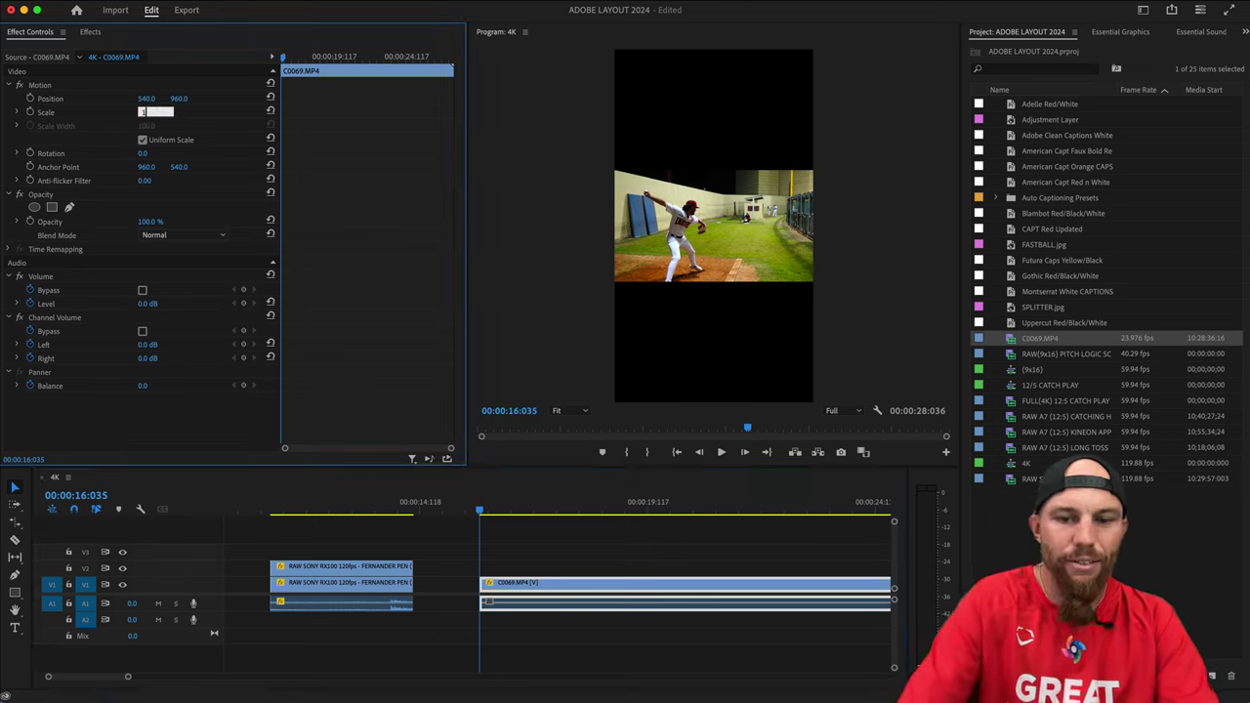
pyautogui.write('00')
pyautogui.press('Return')
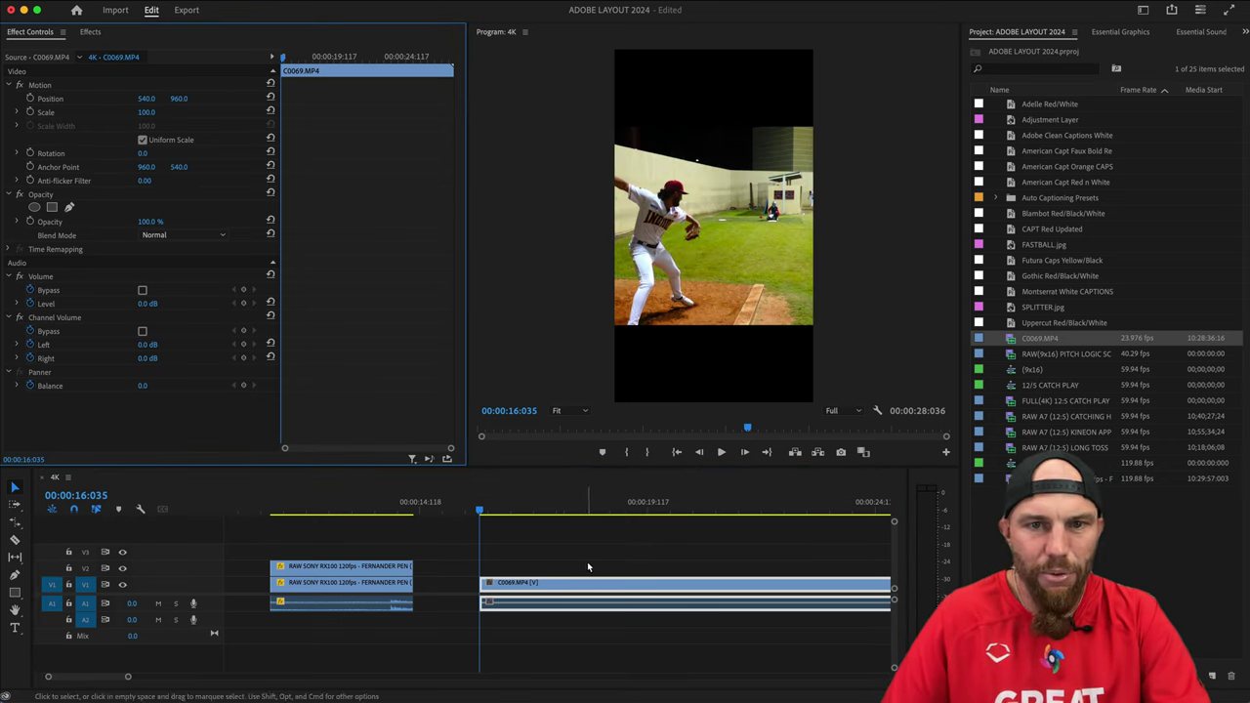
# Reframe C0069.MP4 to Position 787 by 960 and return to its first frame at 16:035.
pyautogui.moveTo(147, 99); pyautogui.dragTo(257, 98)
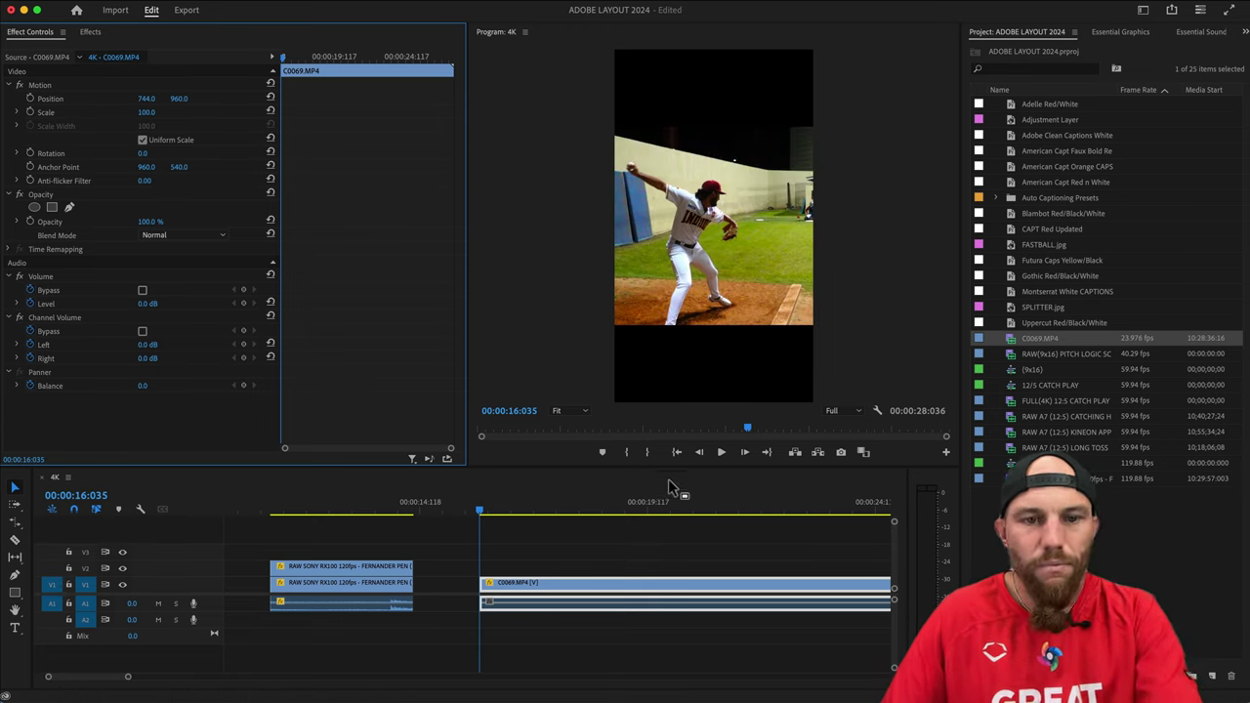
pyautogui.press('Right')
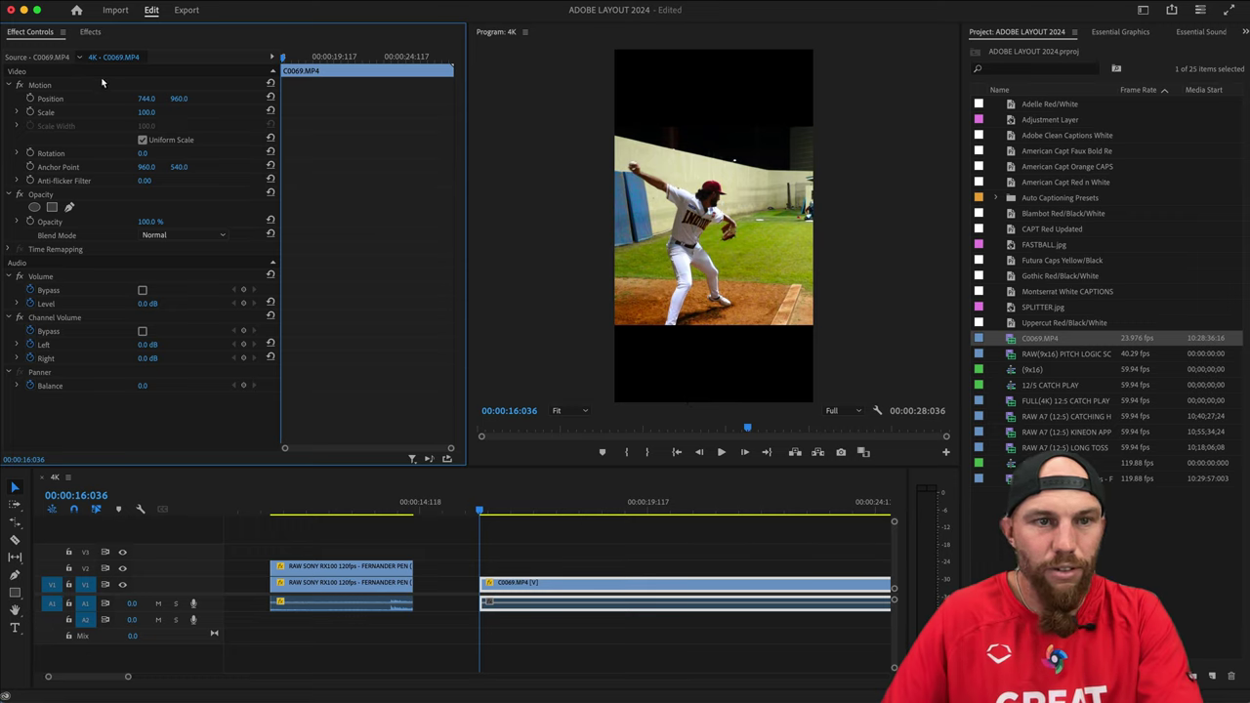
pyautogui.moveTo(735, 160); pyautogui.dragTo(737, 159)
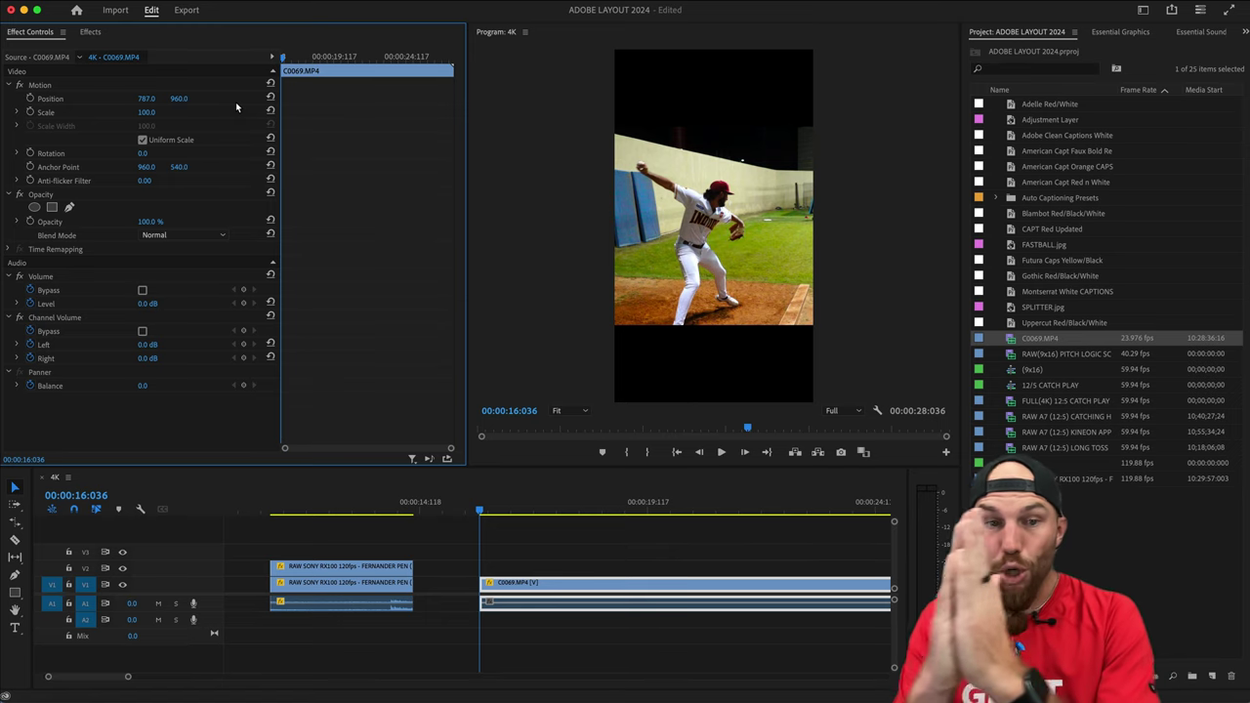
pyautogui.moveTo(448, 451); pyautogui.dragTo(438, 455)
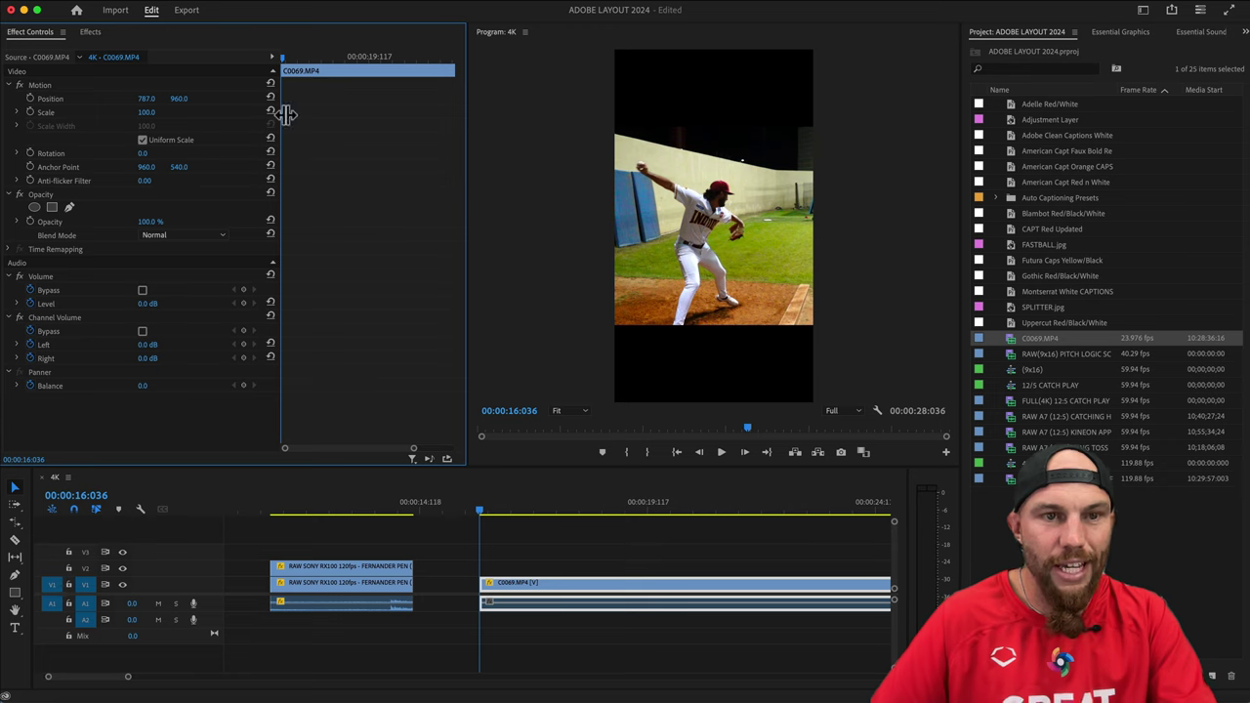
pyautogui.press('Left')
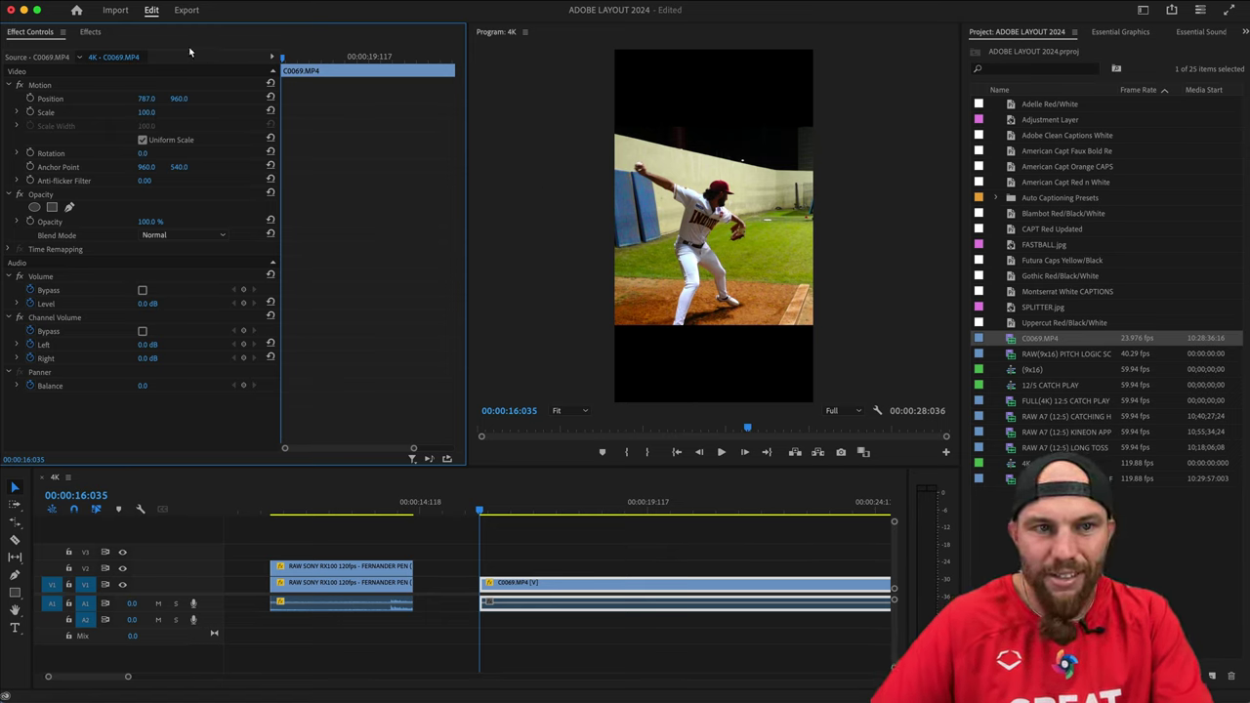
# Set starting keyframes on C0069.MP4 at Position 850 and Scale 100.
pyautogui.moveTo(147, 99); pyautogui.dragTo(176, 99)
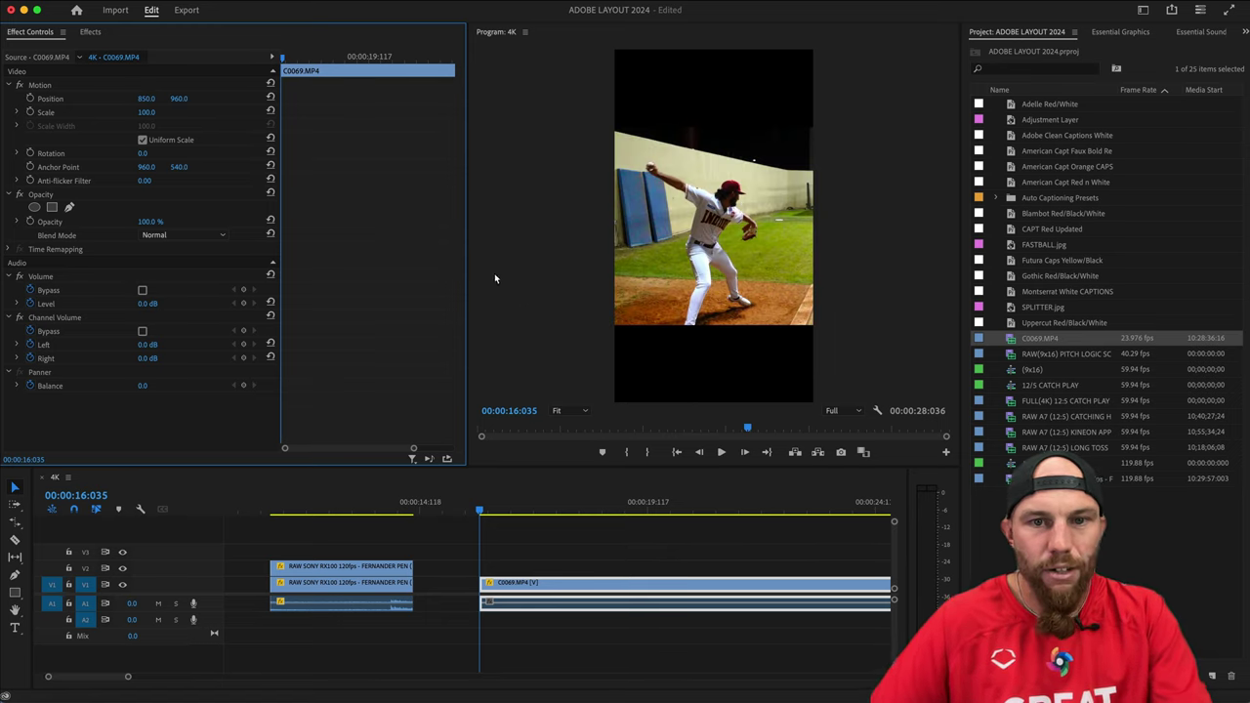
pyautogui.click(31, 99)
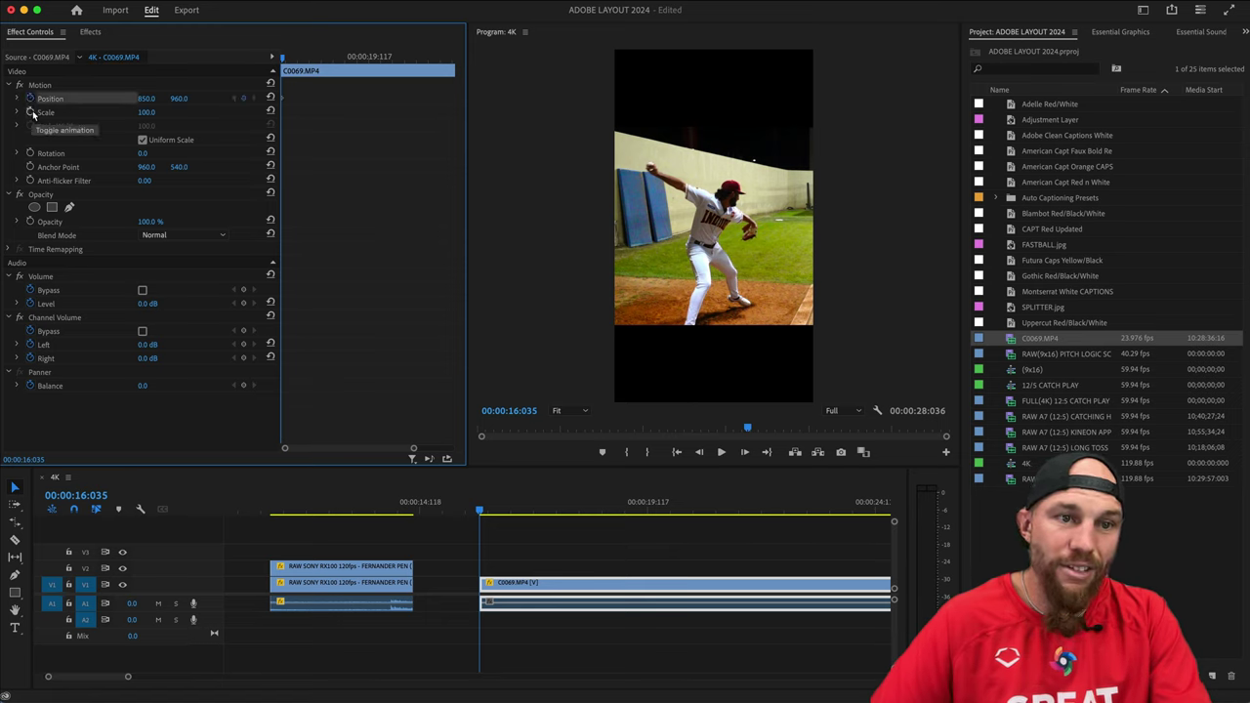
pyautogui.click(31, 112)
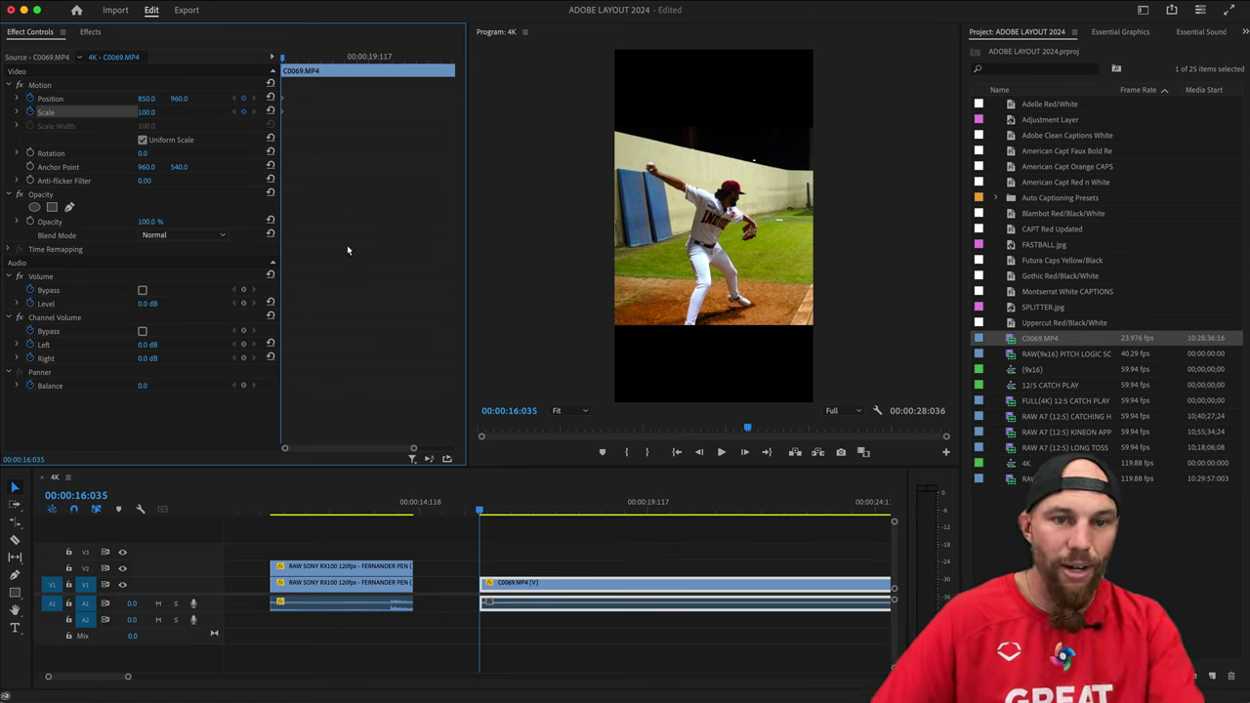
pyautogui.moveTo(414, 449); pyautogui.dragTo(315, 449)
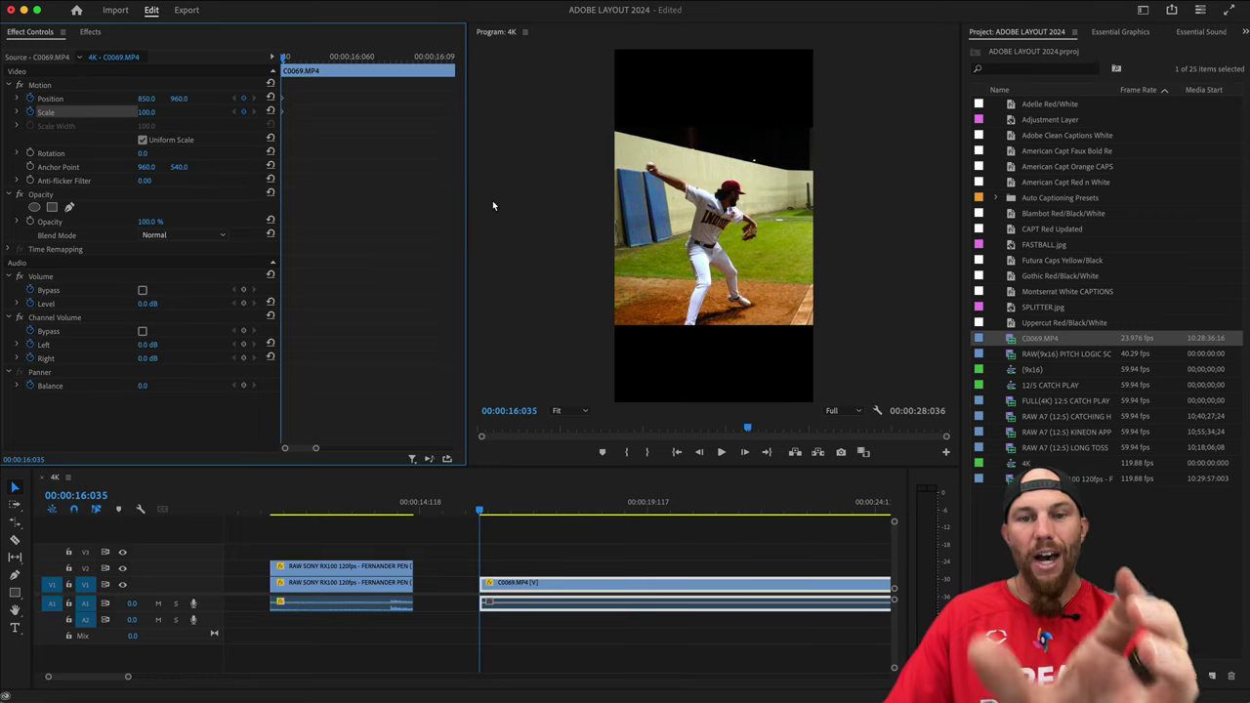
# At 17:096, keyframe Position X 536 and Scale 200 for the punch-in.
pyautogui.click(297, 58)
pyautogui.moveTo(299, 59); pyautogui.dragTo(388, 58)
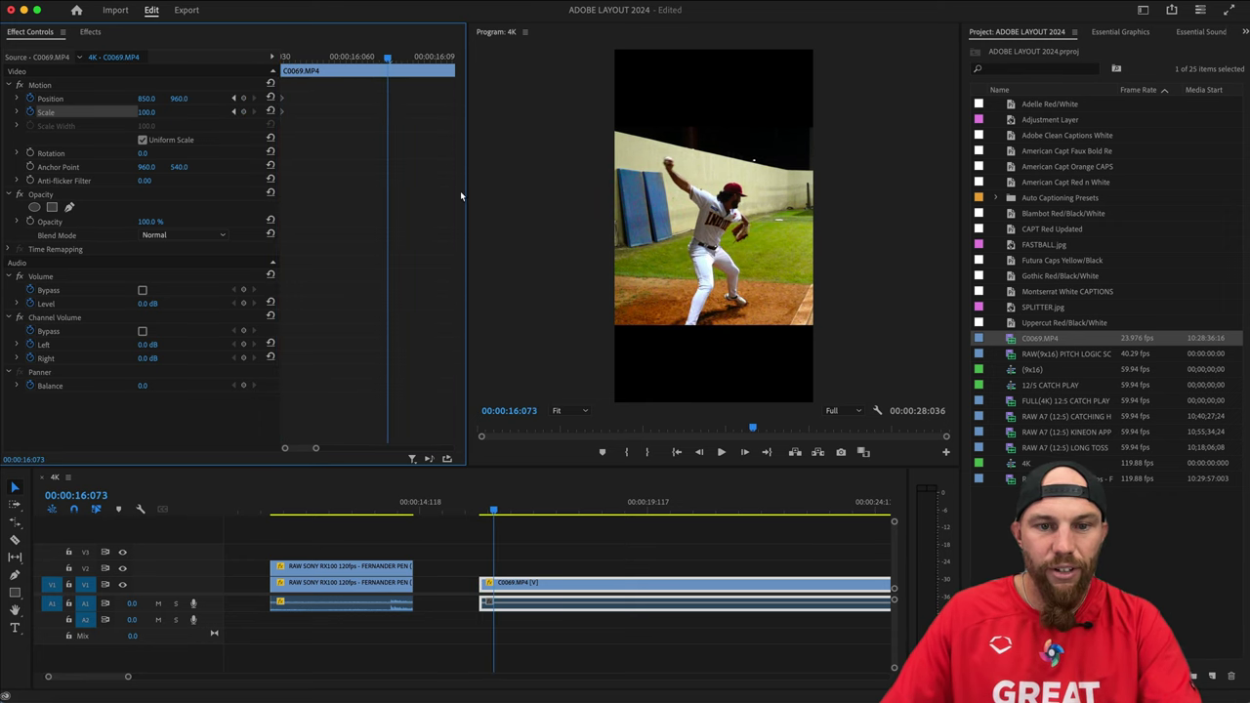
pyautogui.moveTo(323, 449); pyautogui.dragTo(357, 449)
pyautogui.moveTo(303, 58); pyautogui.dragTo(449, 59)
pyautogui.moveTo(151, 105); pyautogui.dragTo(132, 106)
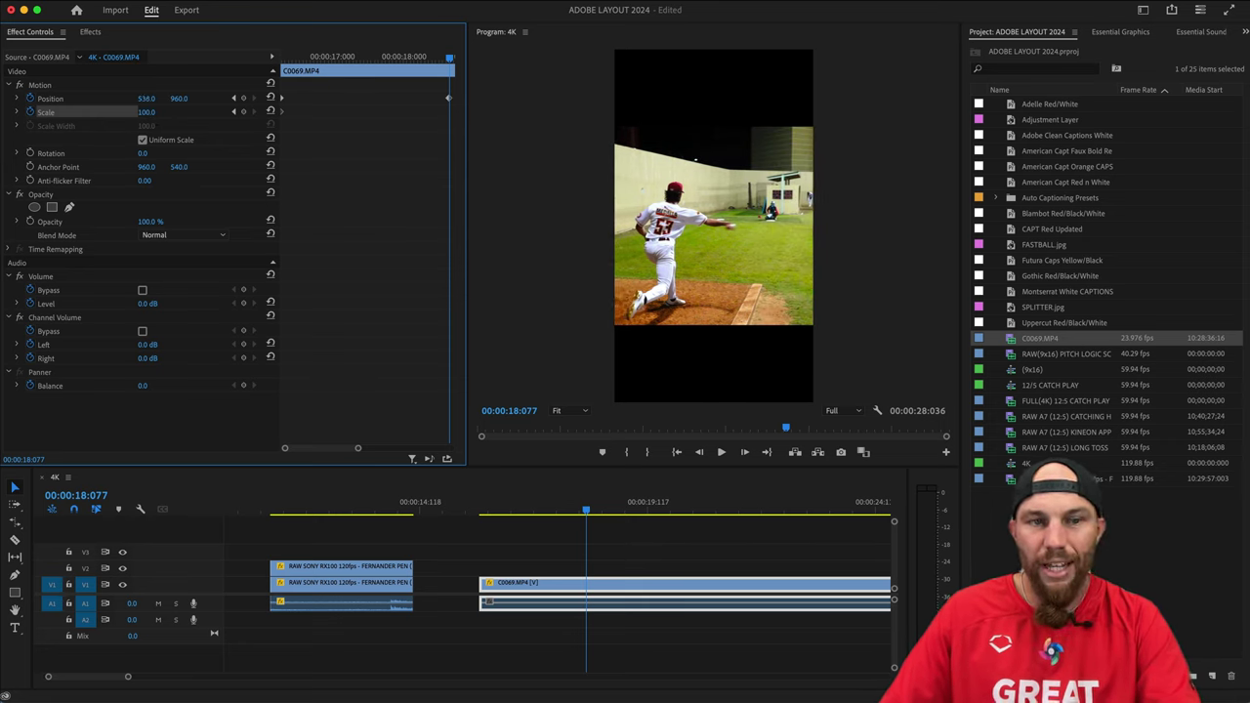
pyautogui.click(152, 113)
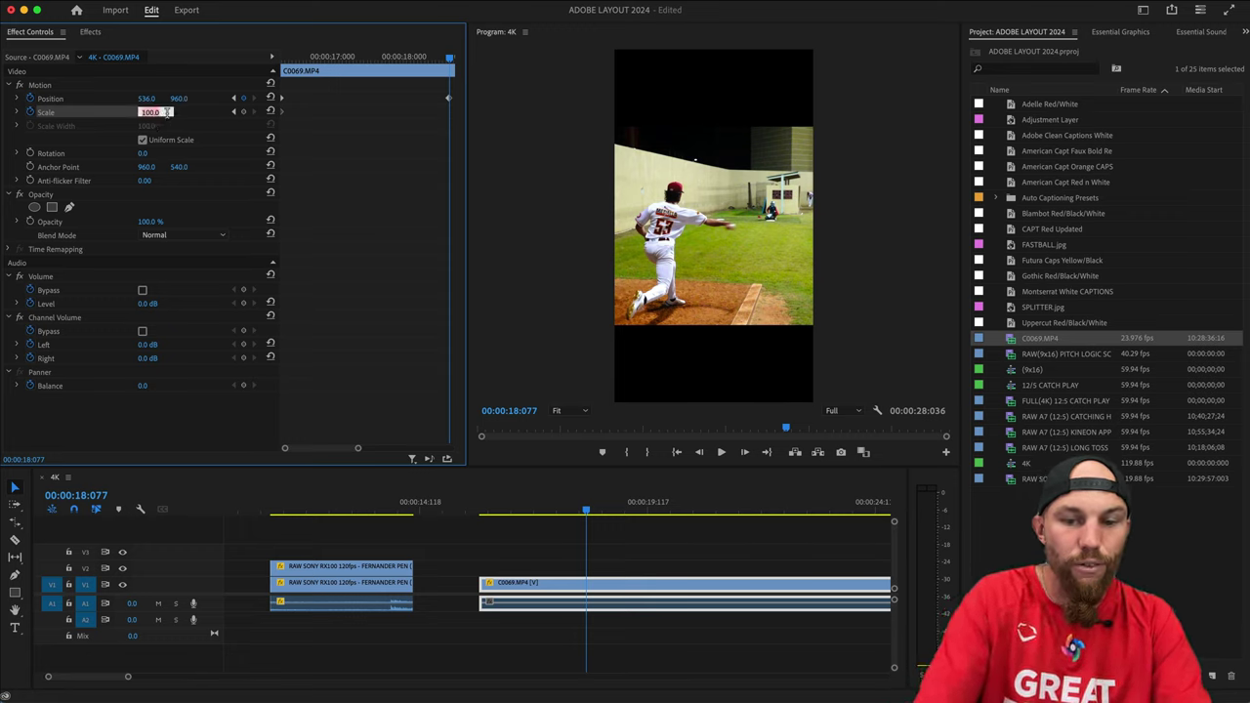
pyautogui.write('200')
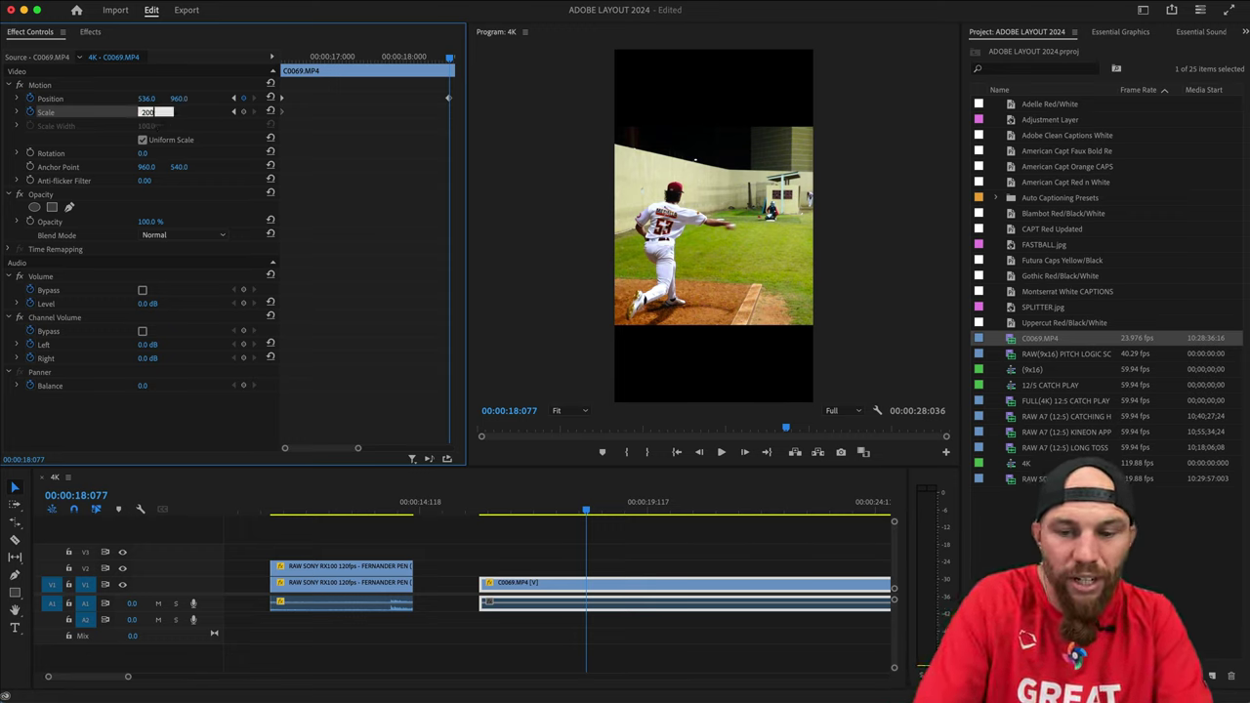
pyautogui.press('Return')
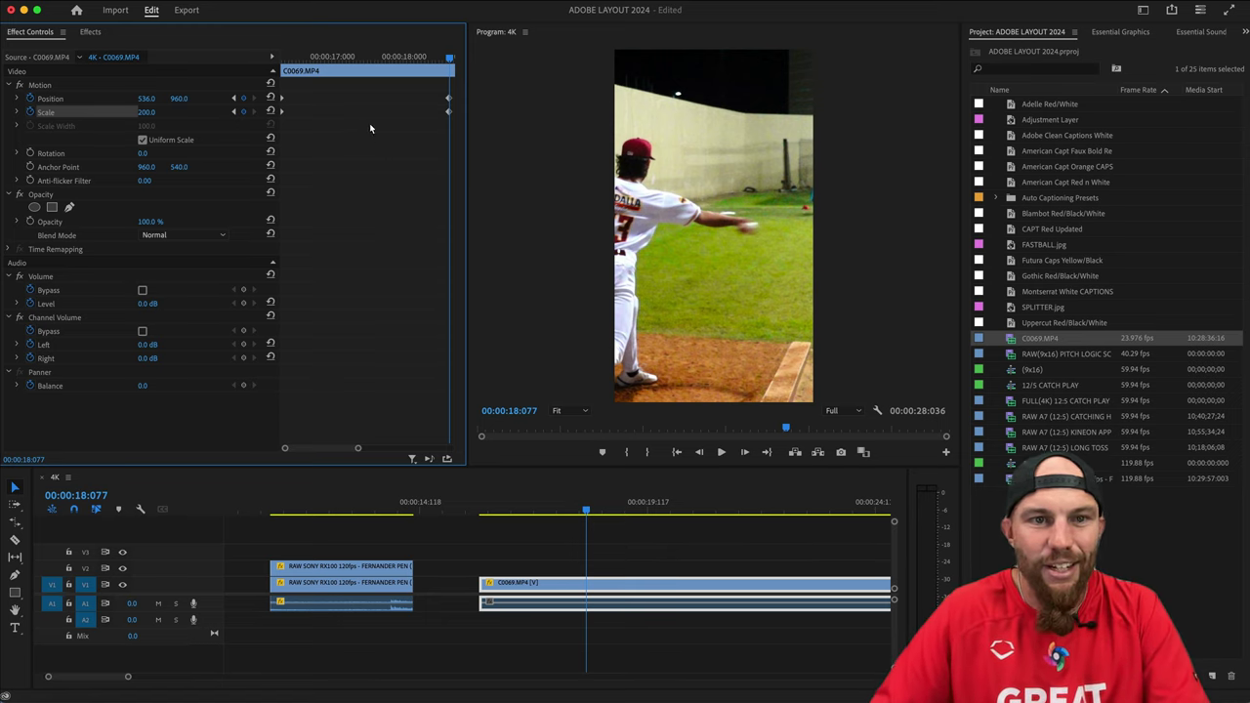
# Play back the pan-and-zoom and step forward to the release frame at 18:098.
pyautogui.moveTo(358, 449); pyautogui.dragTo(368, 449)
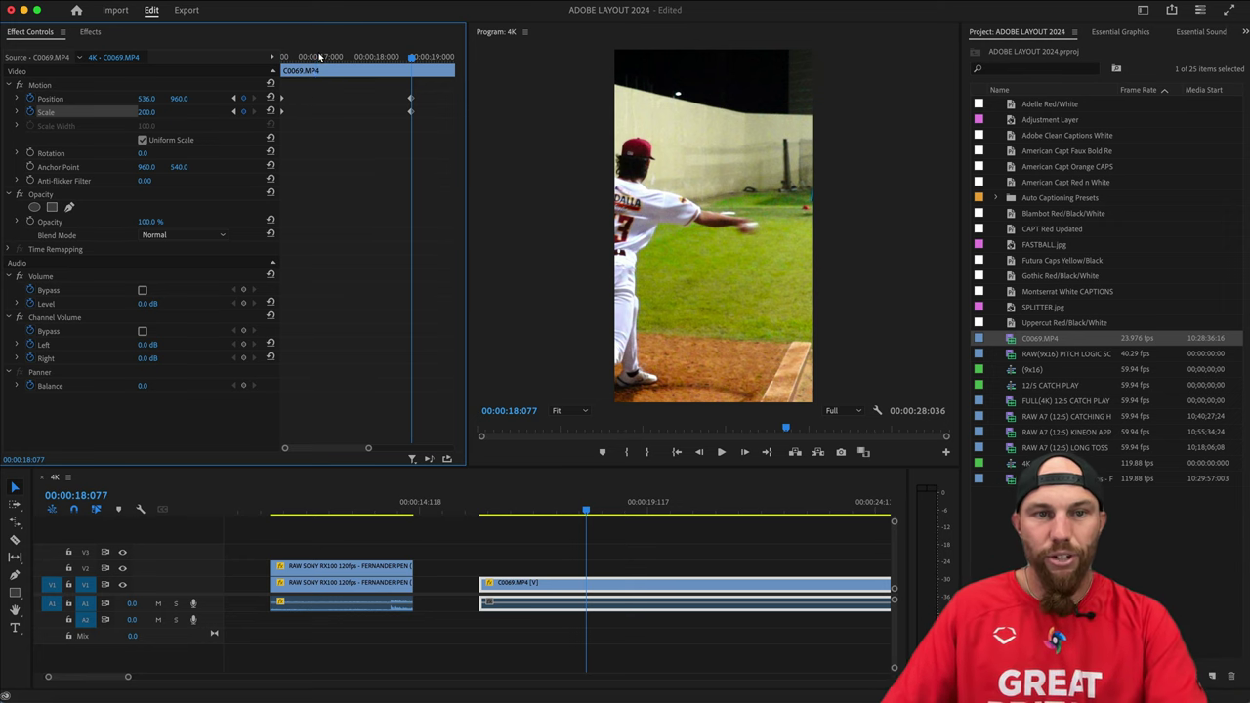
pyautogui.moveTo(319, 59); pyautogui.dragTo(250, 58)
pyautogui.press('space')
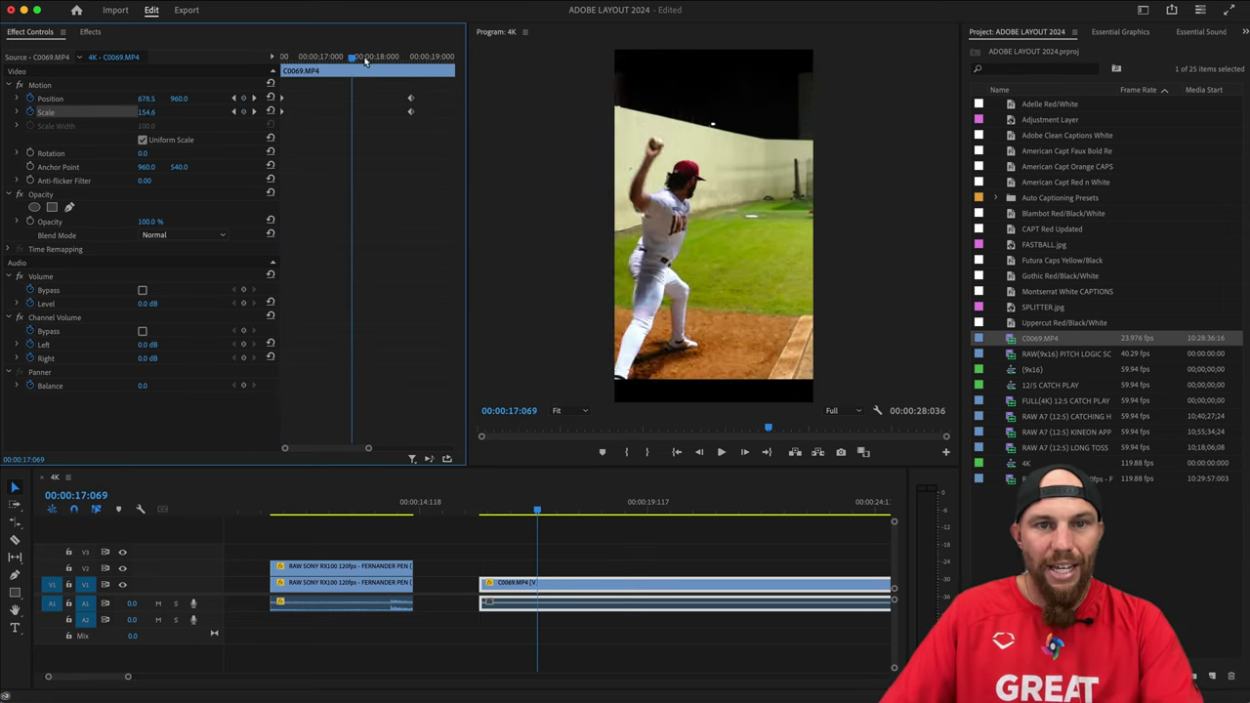
pyautogui.moveTo(379, 71); pyautogui.dragTo(259, 78)
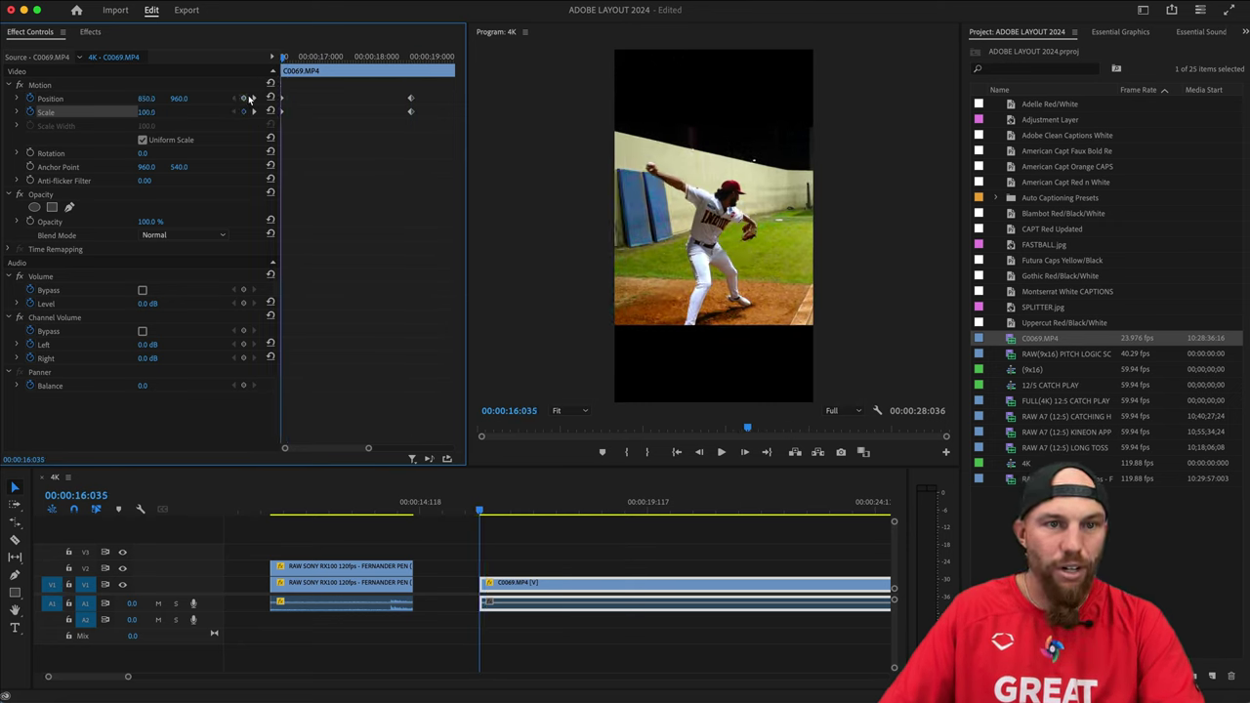
pyautogui.moveTo(285, 62); pyautogui.dragTo(414, 74)
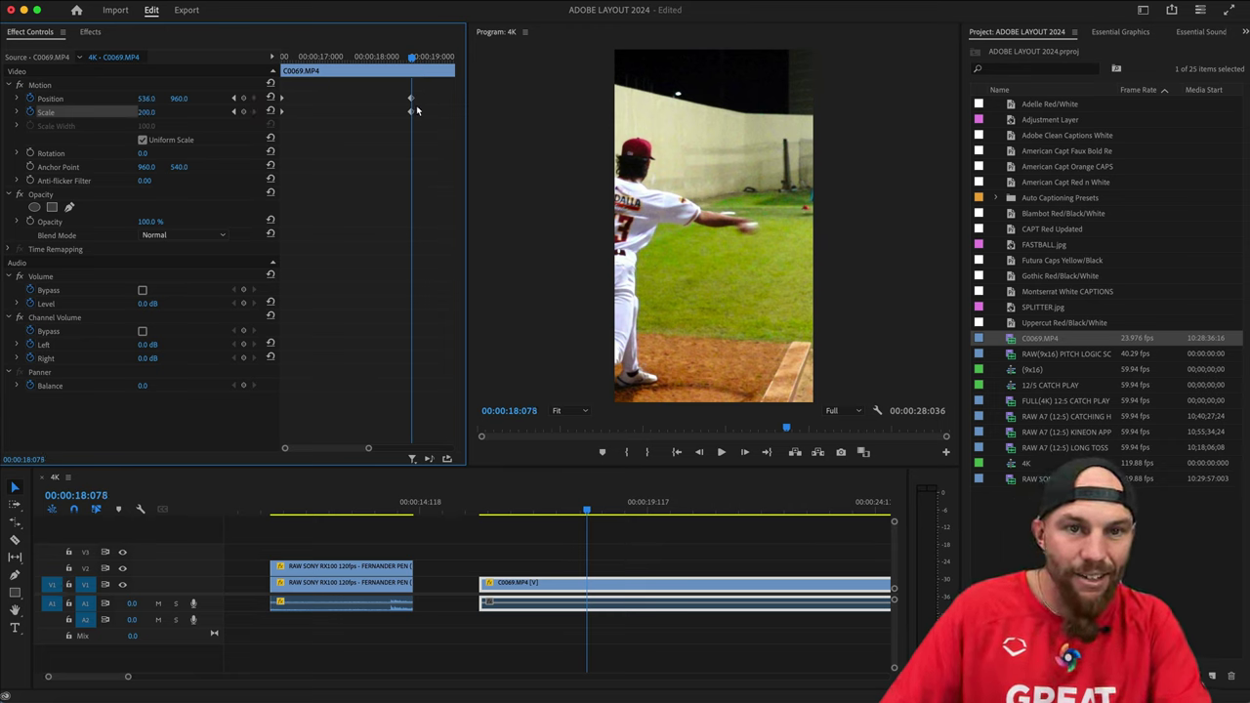
pyautogui.press('Right')
pyautogui.press('Right')
pyautogui.press('Right')
pyautogui.press('Right')
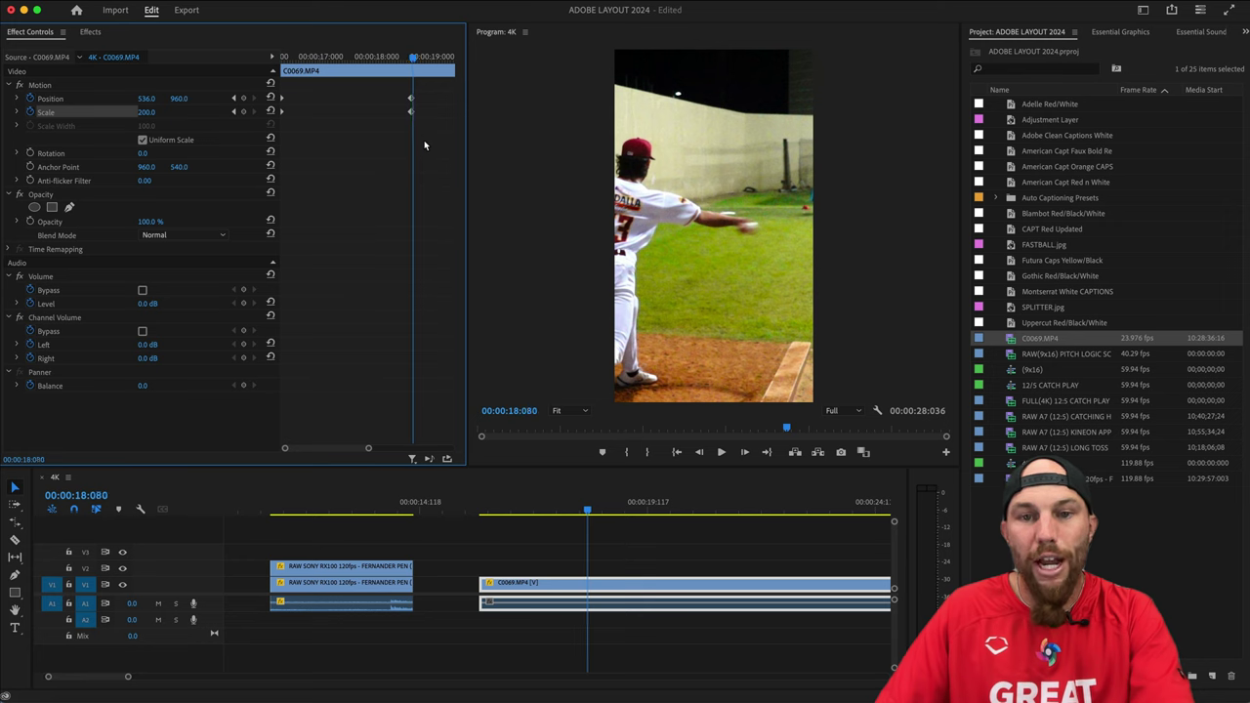
pyautogui.press('Right')
pyautogui.press('Right')
pyautogui.press('Right')
pyautogui.press('Right')
pyautogui.press('Right')
pyautogui.press('Right')
pyautogui.press('Right')
pyautogui.press('Right')
pyautogui.press('Right')
pyautogui.press('Right')
pyautogui.press('Right')
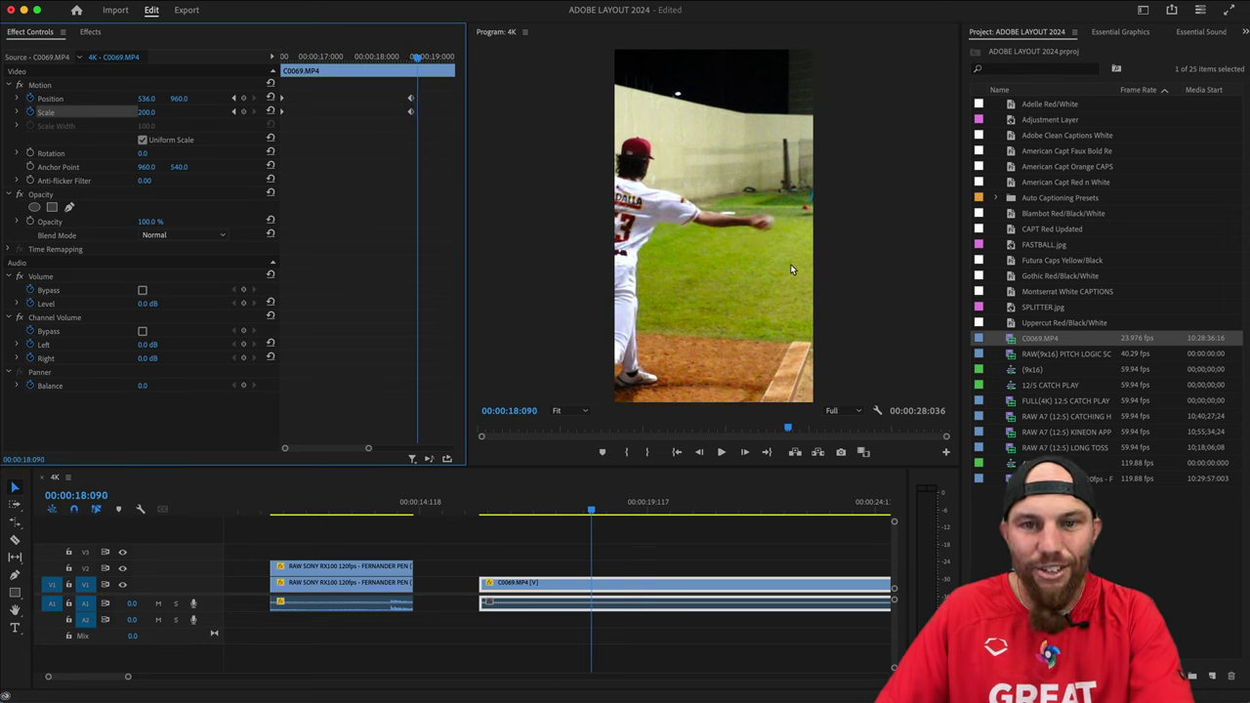
pyautogui.press('Right')
pyautogui.press('Right')
pyautogui.press('Right')
pyautogui.press('Right')
pyautogui.press('Right')
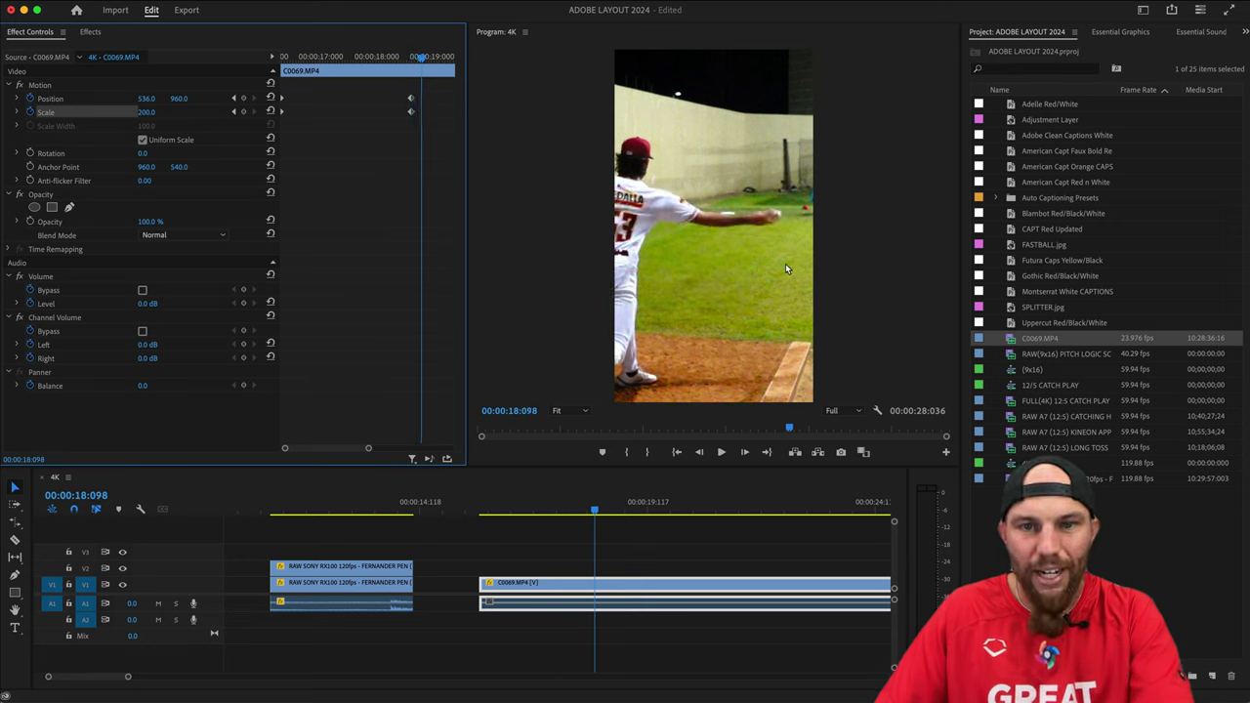
# Export the release frame as the still VULCBOP.jpg.
pyautogui.click(642, 542)
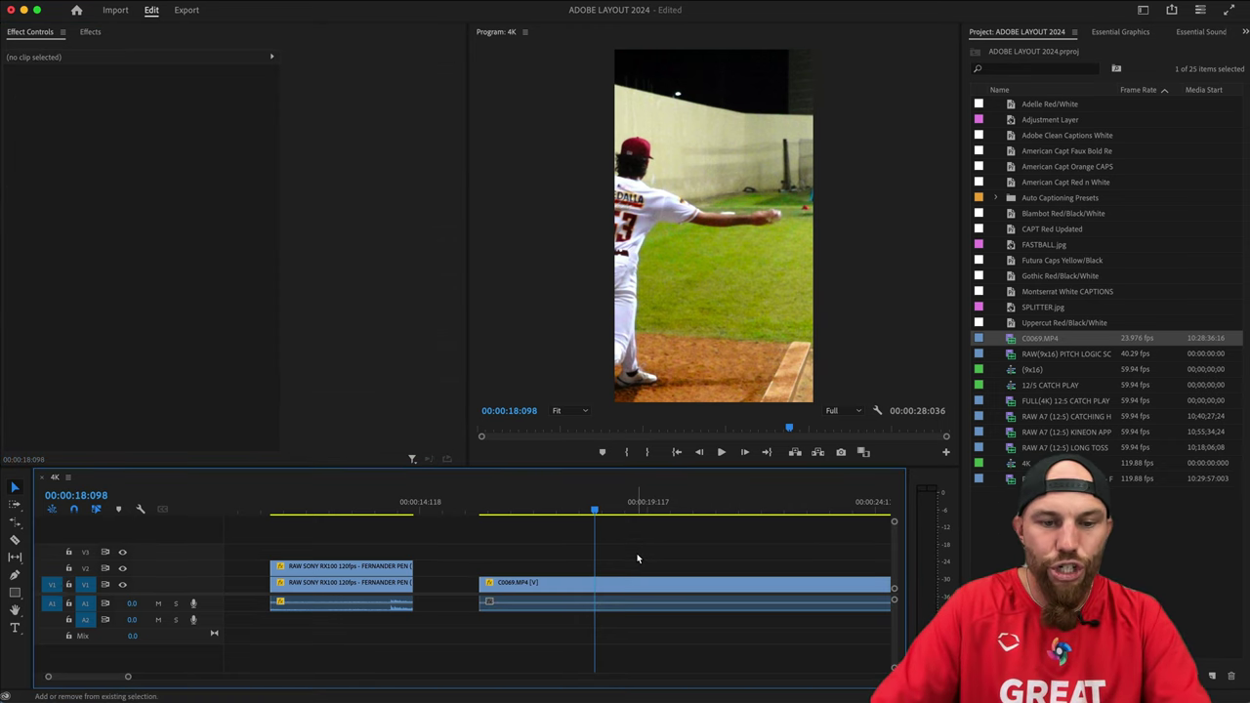
pyautogui.press('shift+super+e')
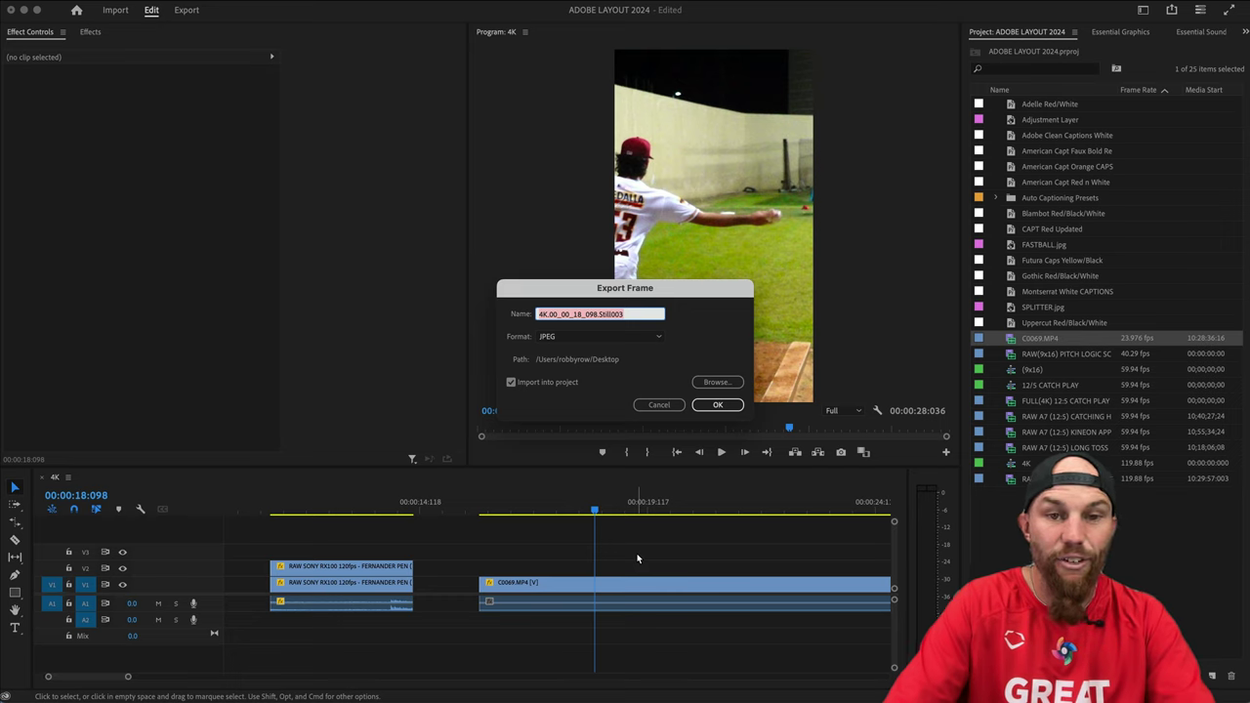
pyautogui.write('VULCBOP')
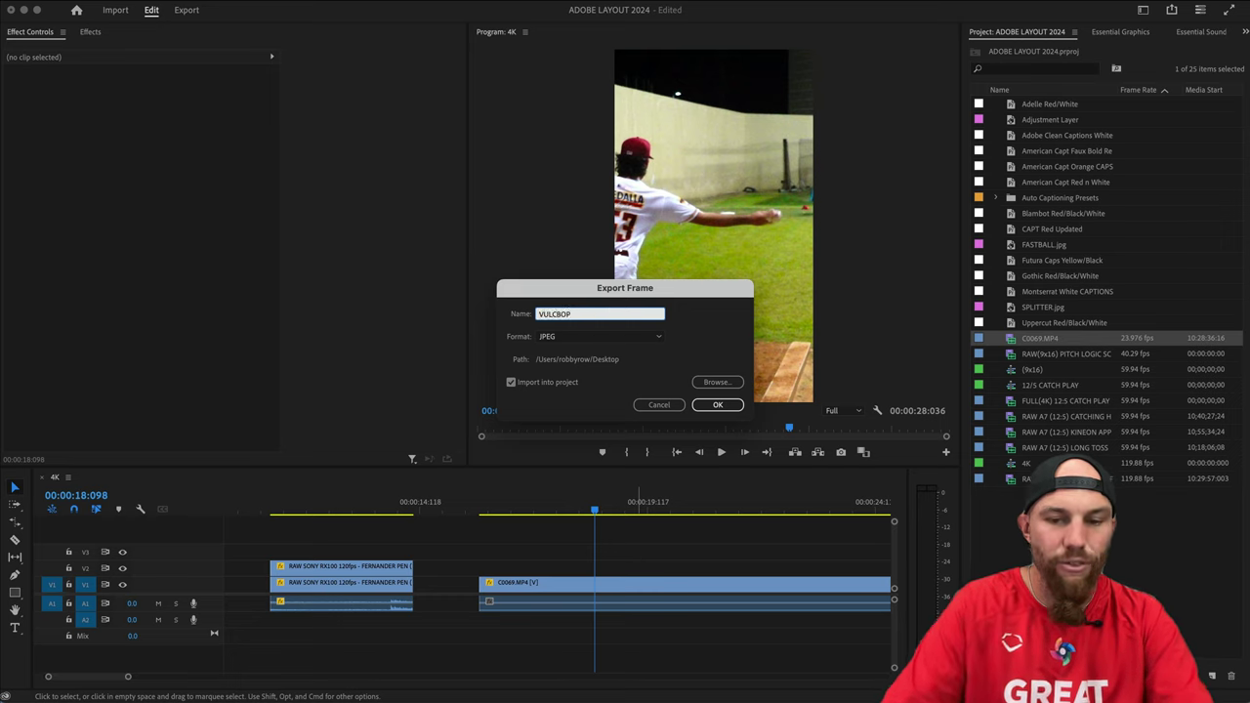
pyautogui.press('Return')
# Split C0069.MP4 at the freeze frame and place VULCBOP.jpg on V1 at the split.
pyautogui.click(635, 560)
pyautogui.press('super+k')
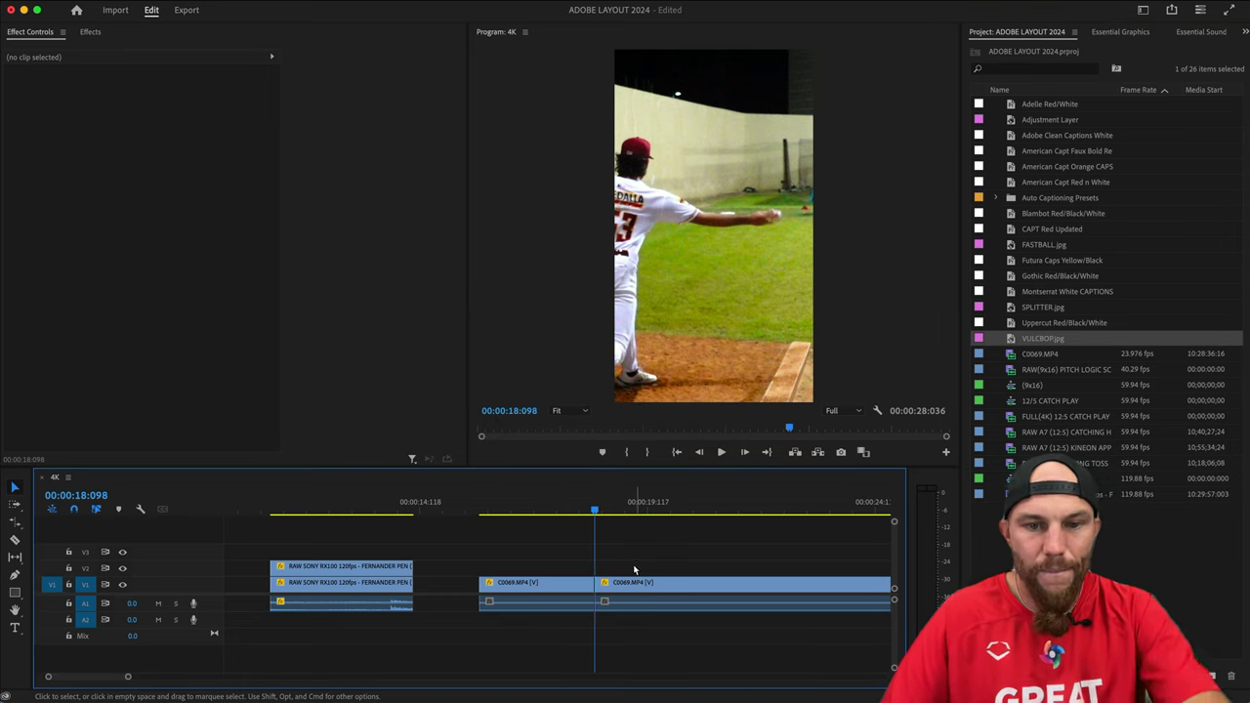
pyautogui.moveTo(635, 583); pyautogui.dragTo(809, 583)
pyautogui.moveTo(1055, 341); pyautogui.dragTo(596, 596)
# Review the freeze edit from 17:023 and ripple-delete the gap after VULCBOP.jpg.
pyautogui.moveTo(489, 514); pyautogui.dragTo(580, 522)
pyautogui.press('space')
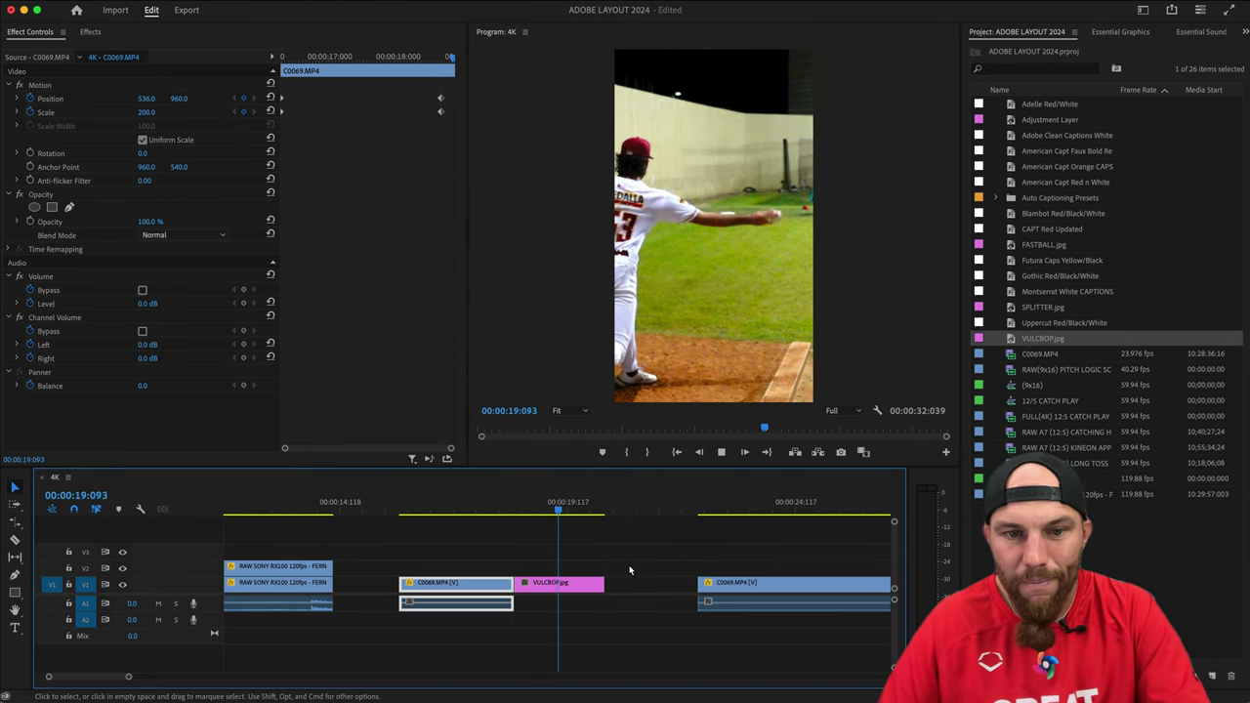
pyautogui.press('space')
pyautogui.click(602, 584)
pyautogui.press('Delete')
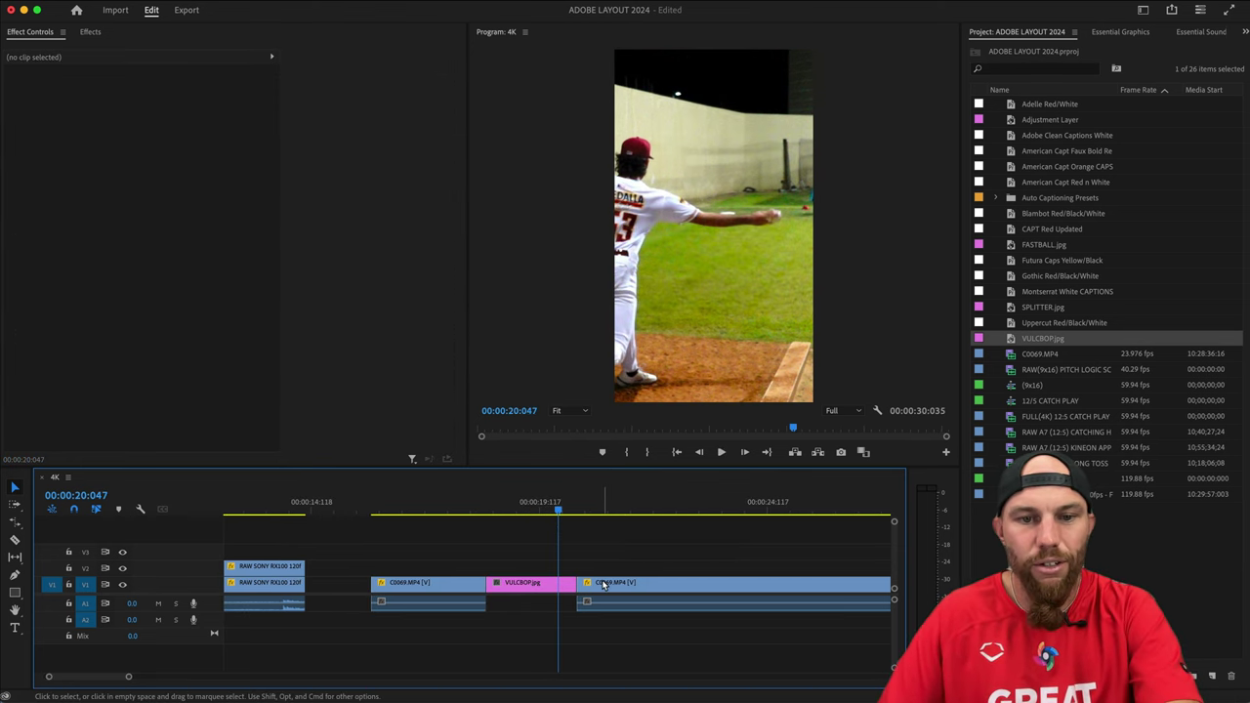
pyautogui.press('Down')
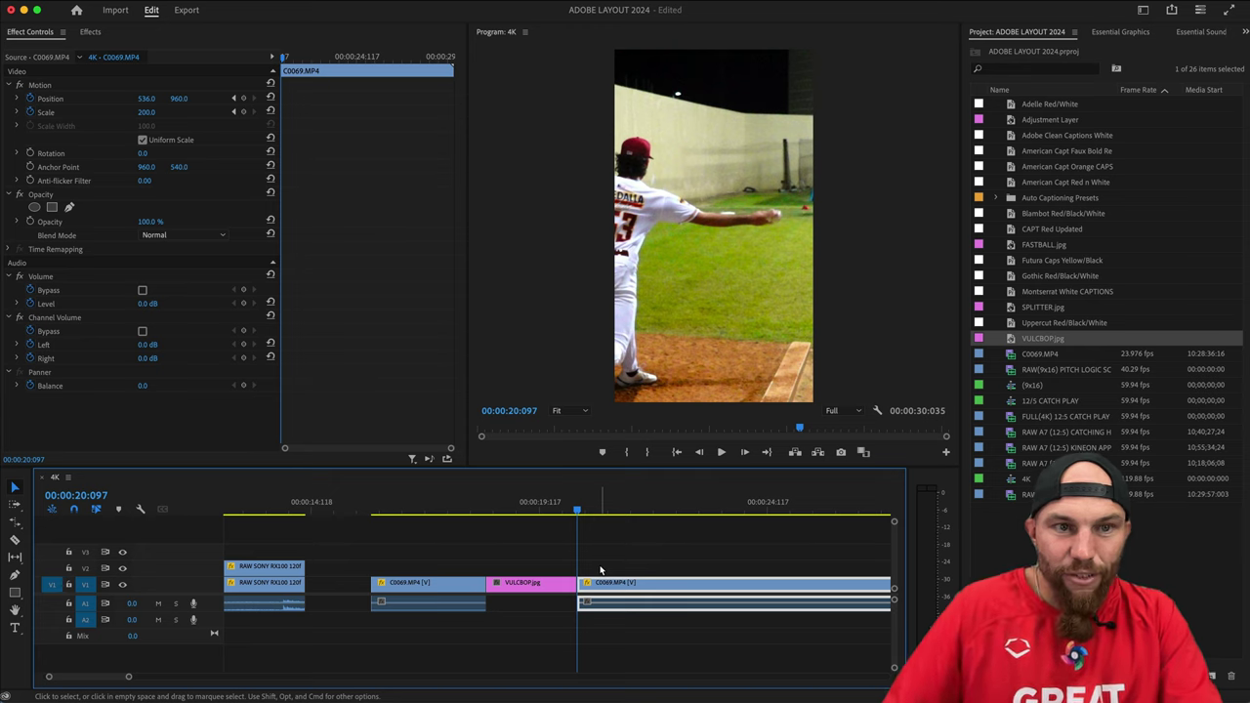
# Keyframe the final C0069.MP4 clip to punch in to Scale 750 at 24:118.
pyautogui.click(243, 98)
pyautogui.click(243, 111)
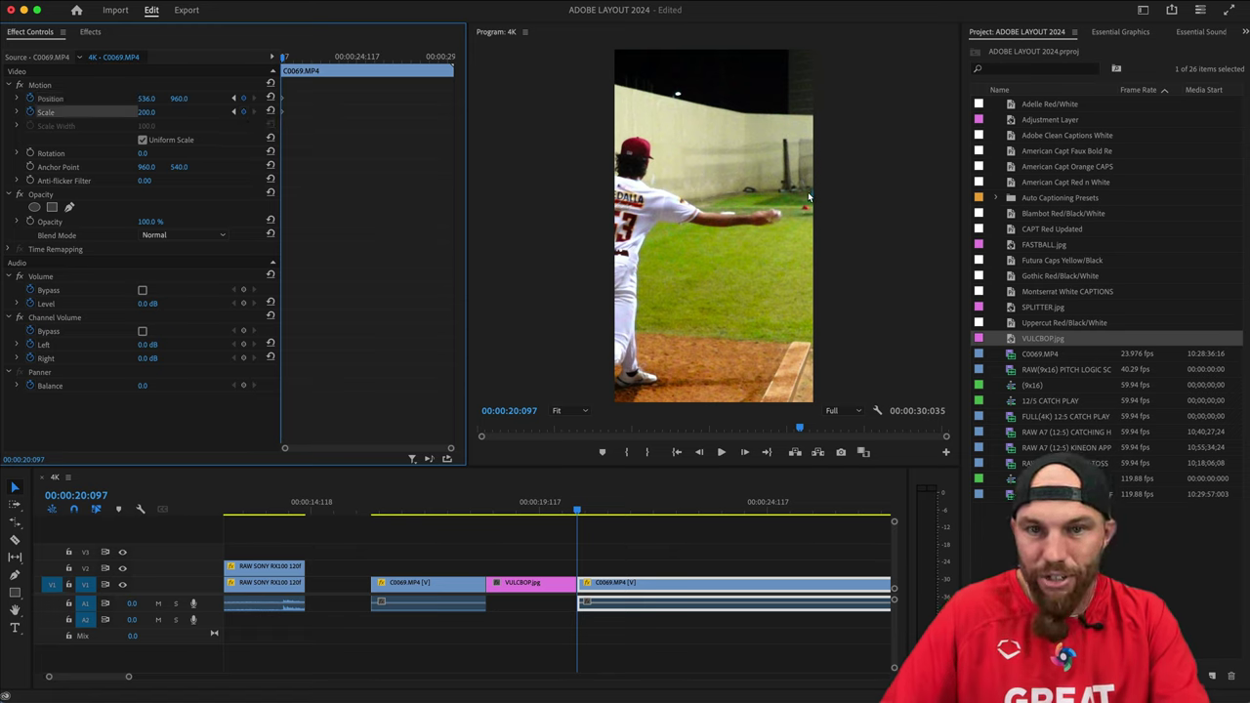
pyautogui.moveTo(289, 60); pyautogui.dragTo(365, 61)
pyautogui.click(146, 113)
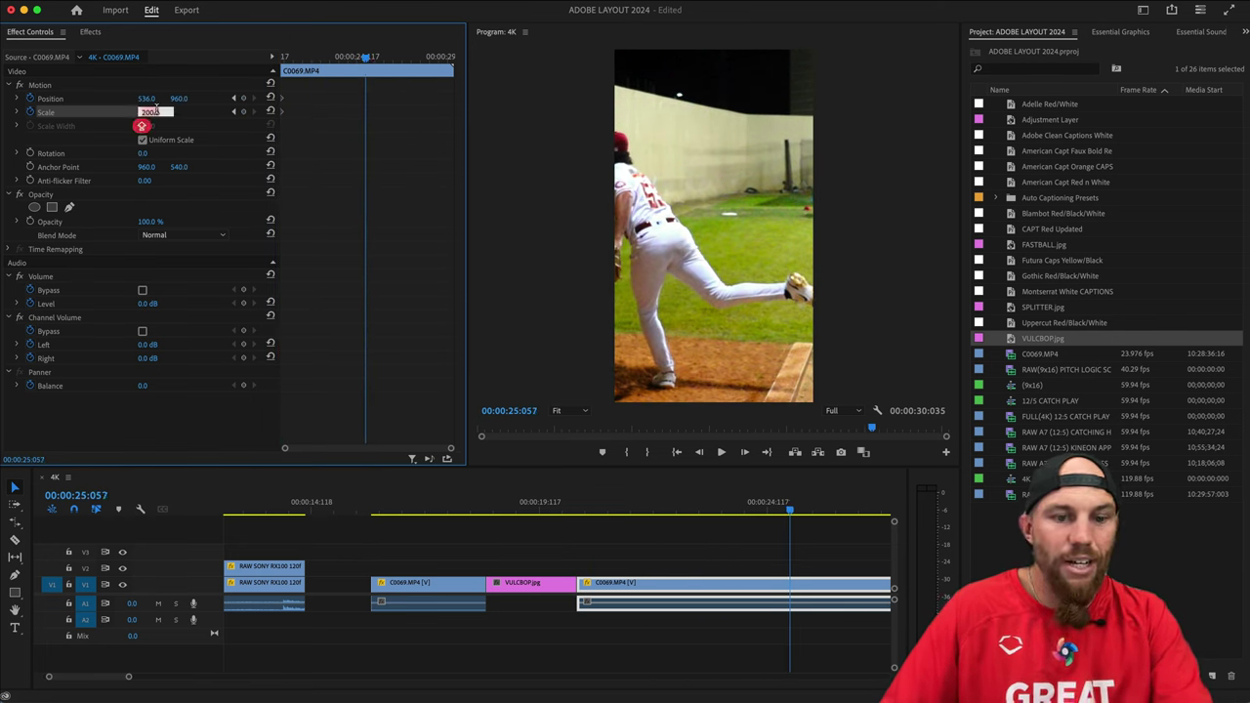
pyautogui.write('7')
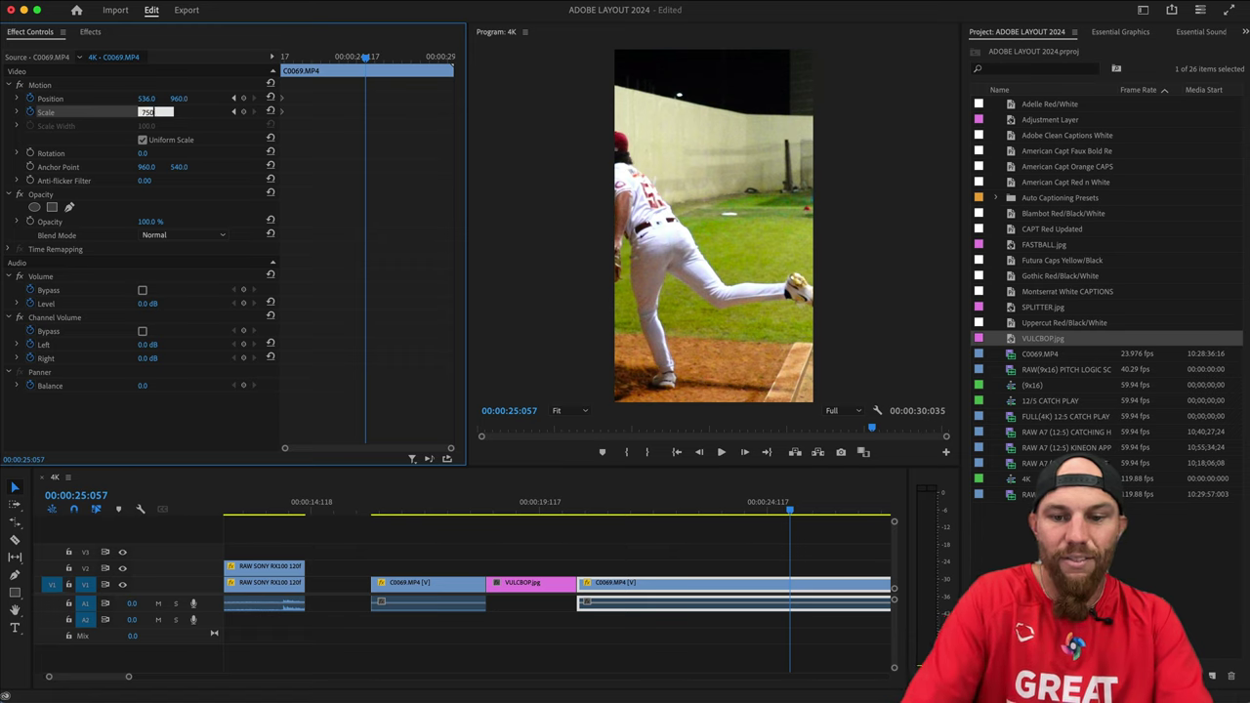
pyautogui.write('50')
pyautogui.press('Return')
# Pan the zoomed shot to Position -1836.5 by 1526.8 to frame the catcher.
pyautogui.click(62, 101)
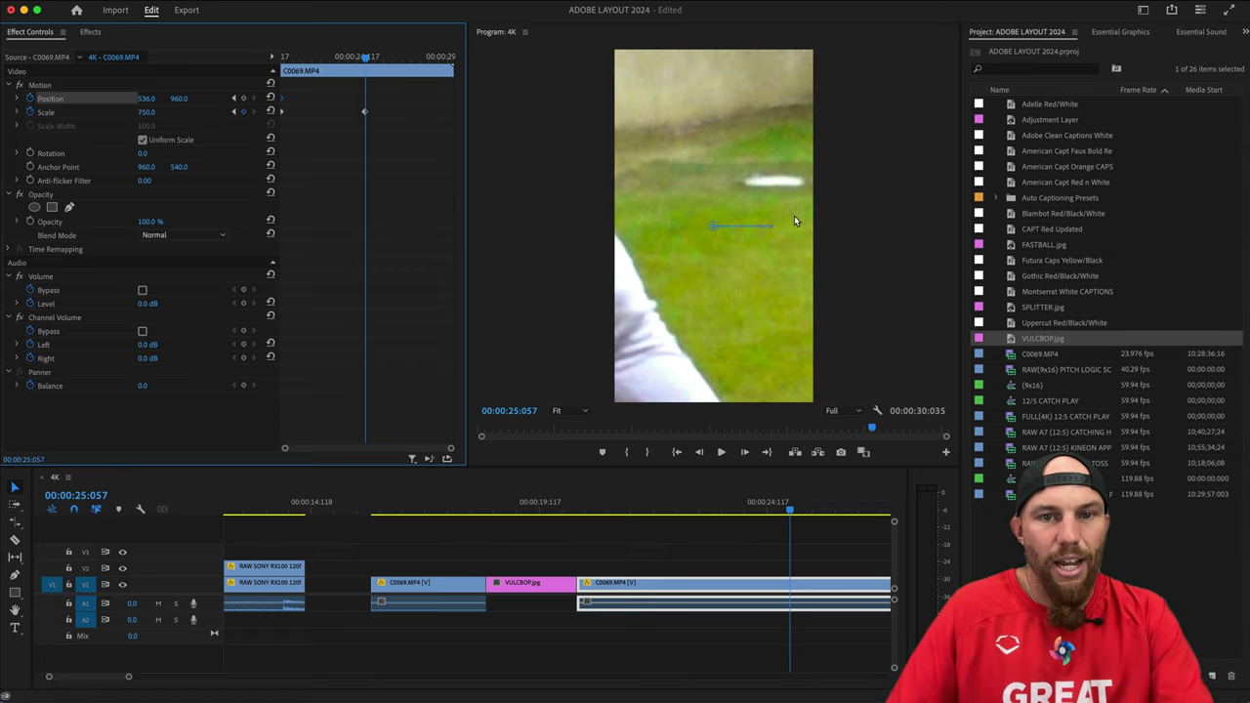
pyautogui.moveTo(777, 192); pyautogui.dragTo(343, 295)
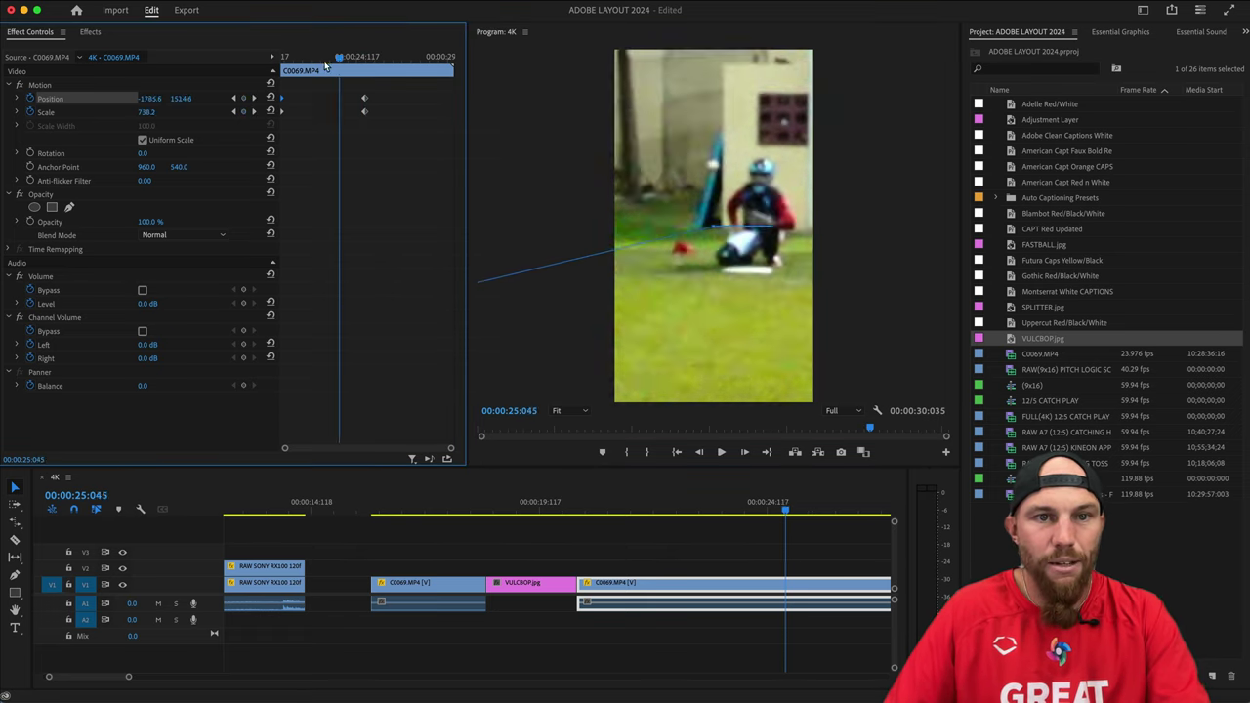
pyautogui.click(576, 510)
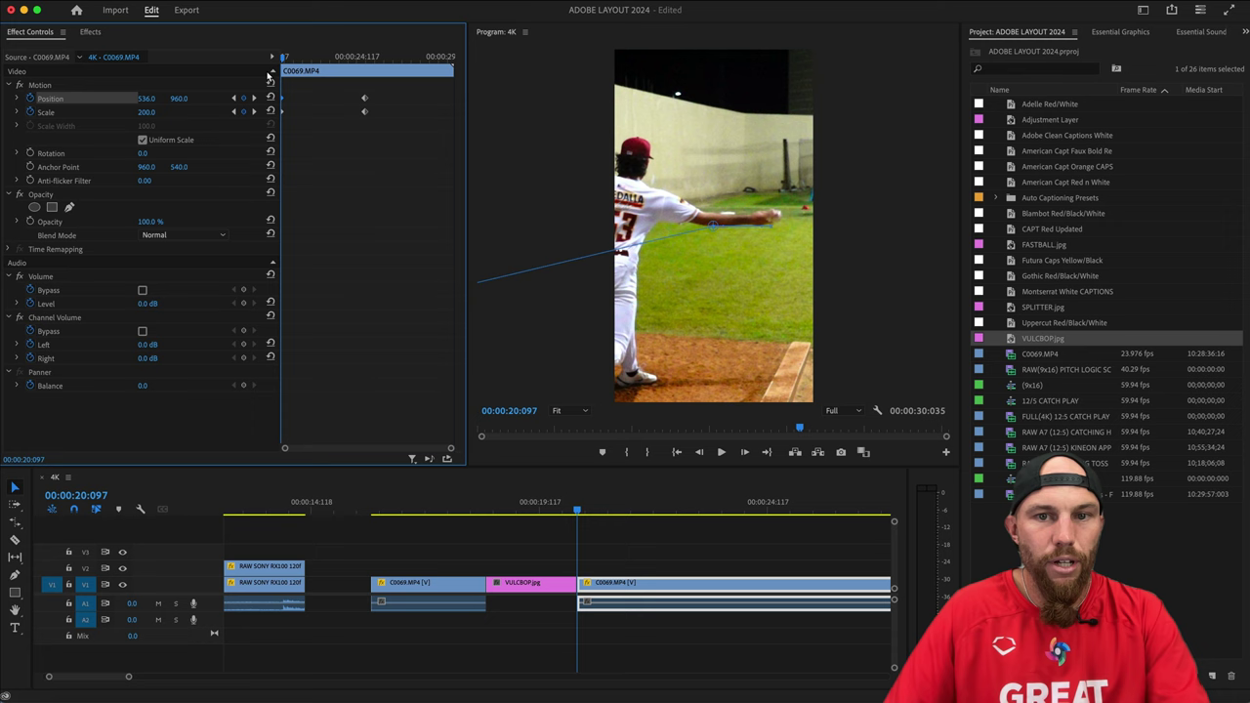
# Trim the final C0069.MP4 clip to end just after the catch.
pyautogui.click(575, 526)
pyautogui.press('space')
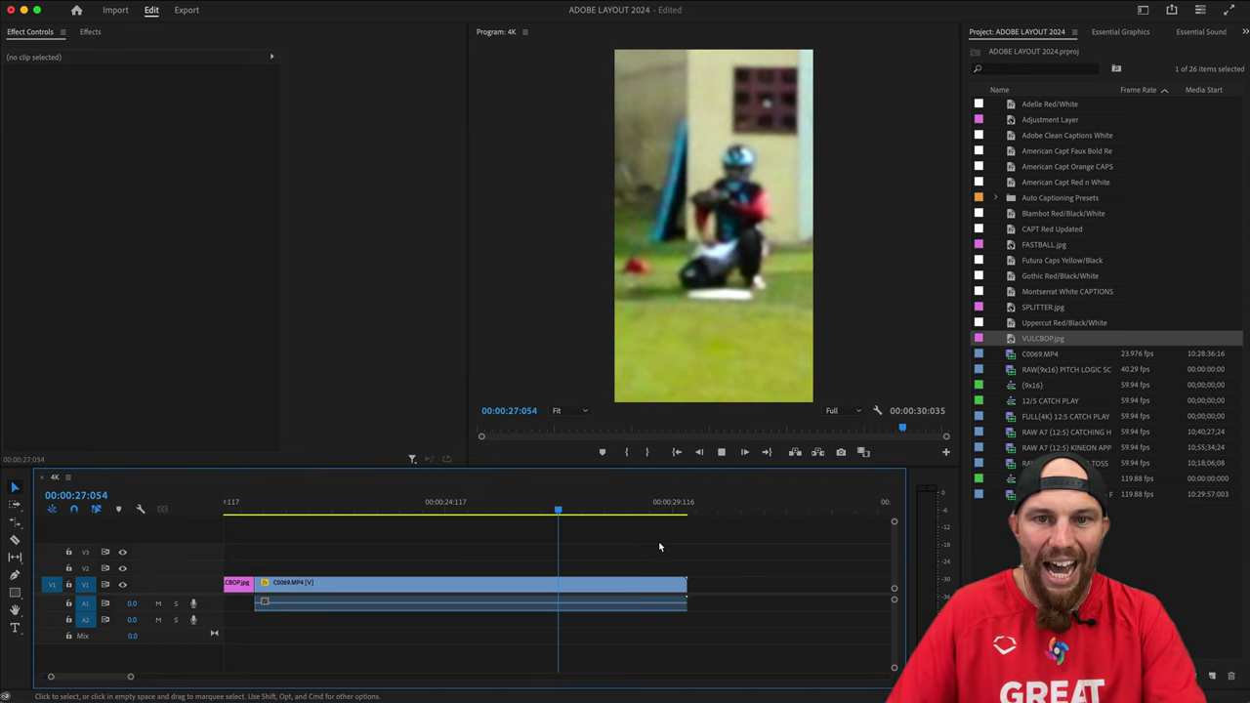
pyautogui.press('space')
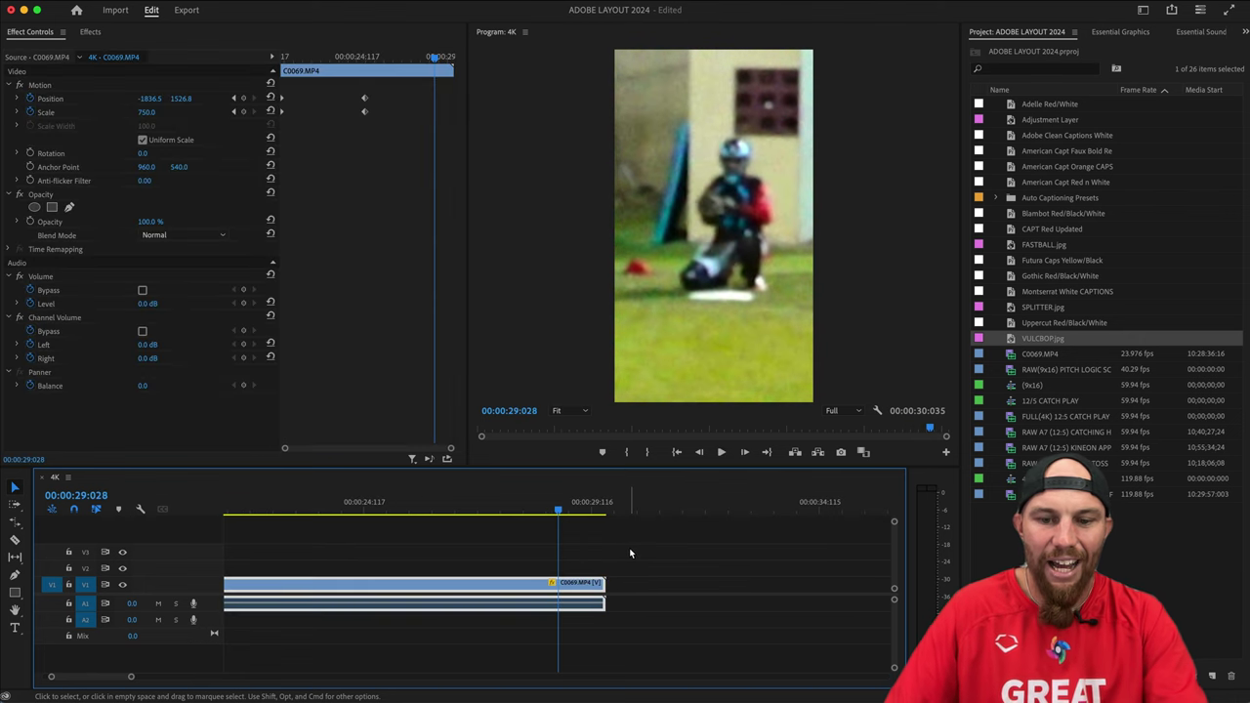
pyautogui.press('super+k')
pyautogui.press('Delete')
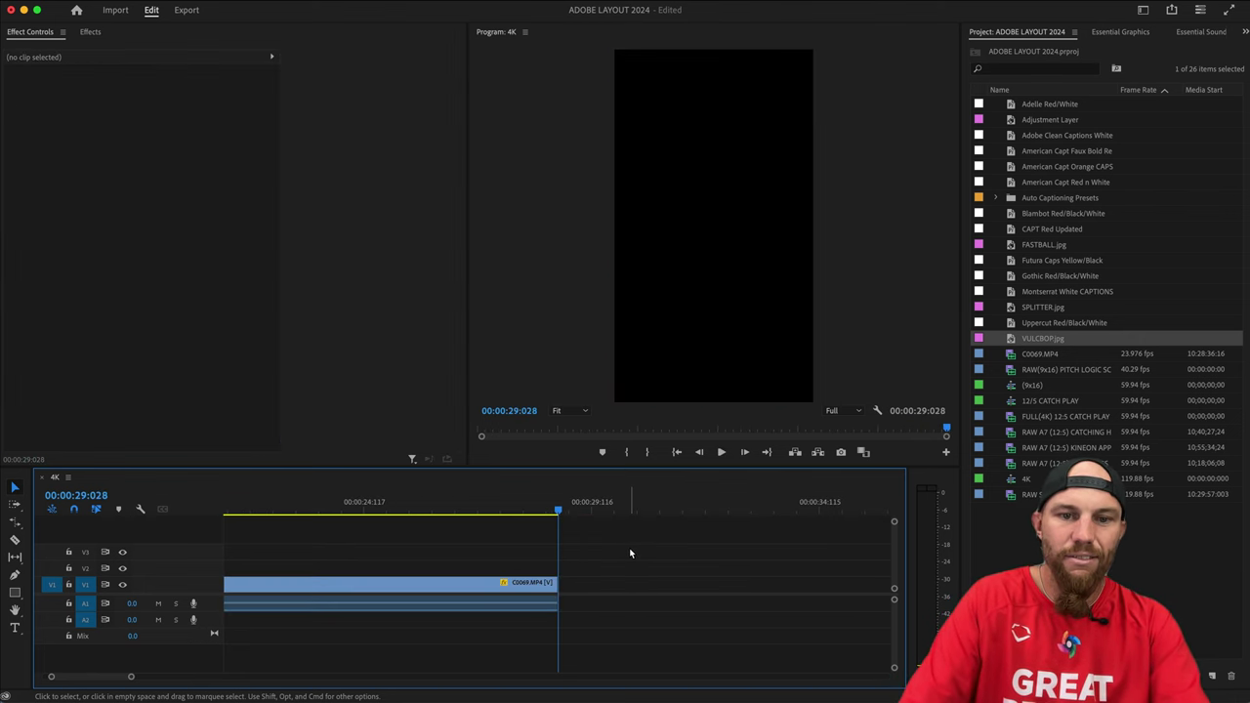
# Replay from the previous edit and split the clip at 00:00:23:096.
pyautogui.press('Up')
pyautogui.press('space')
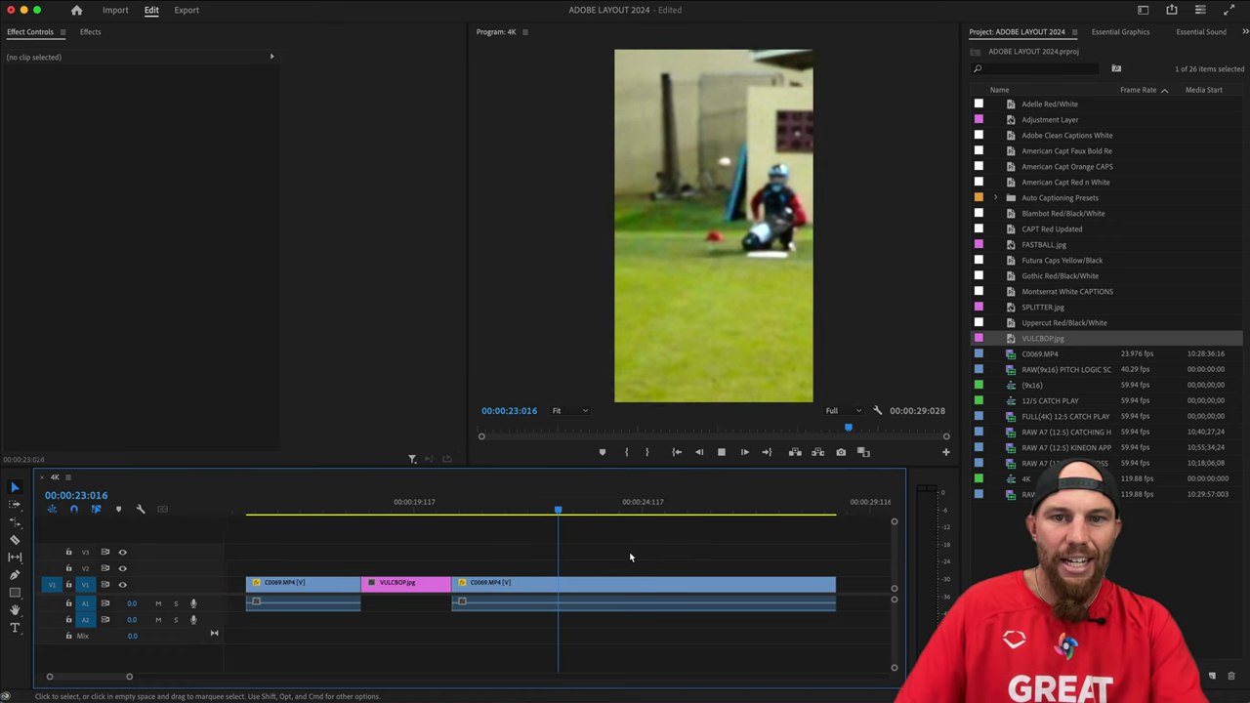
pyautogui.press('space')
pyautogui.press('super+k')
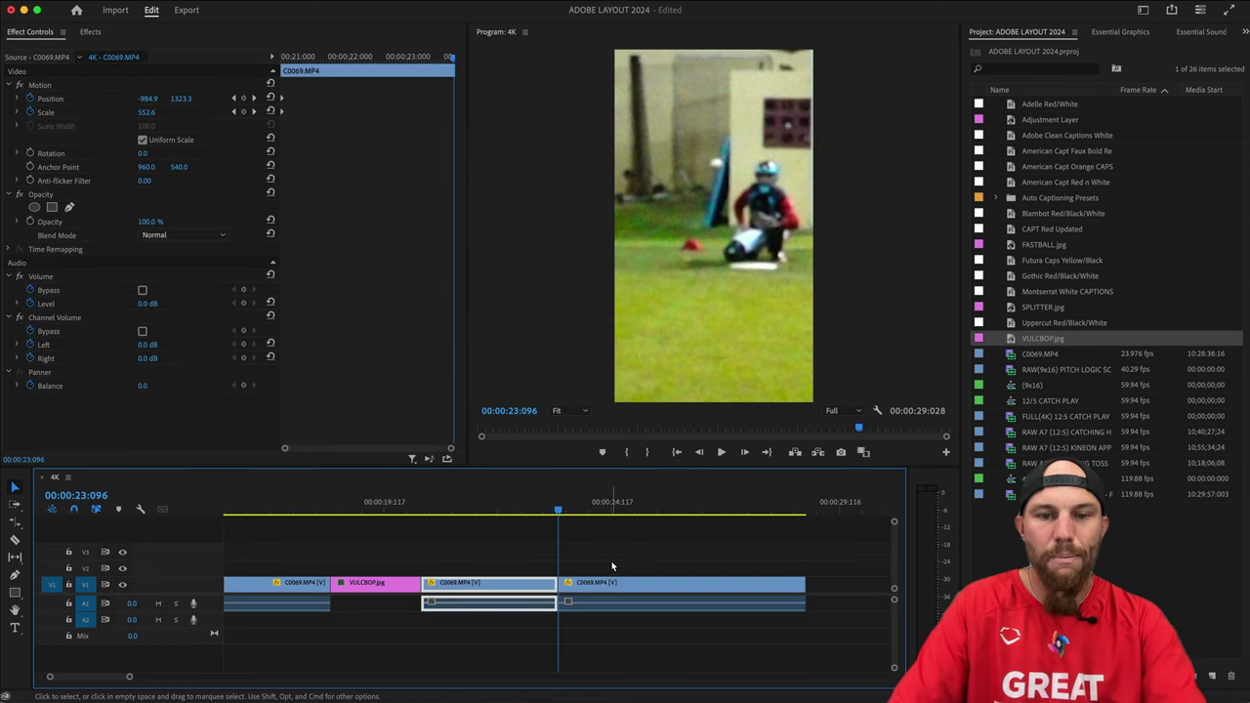
# Set the last C0069.MP4 piece to 250% speed, then return the playhead to the sequence start.
pyautogui.click(613, 583)
pyautogui.press('super+r')
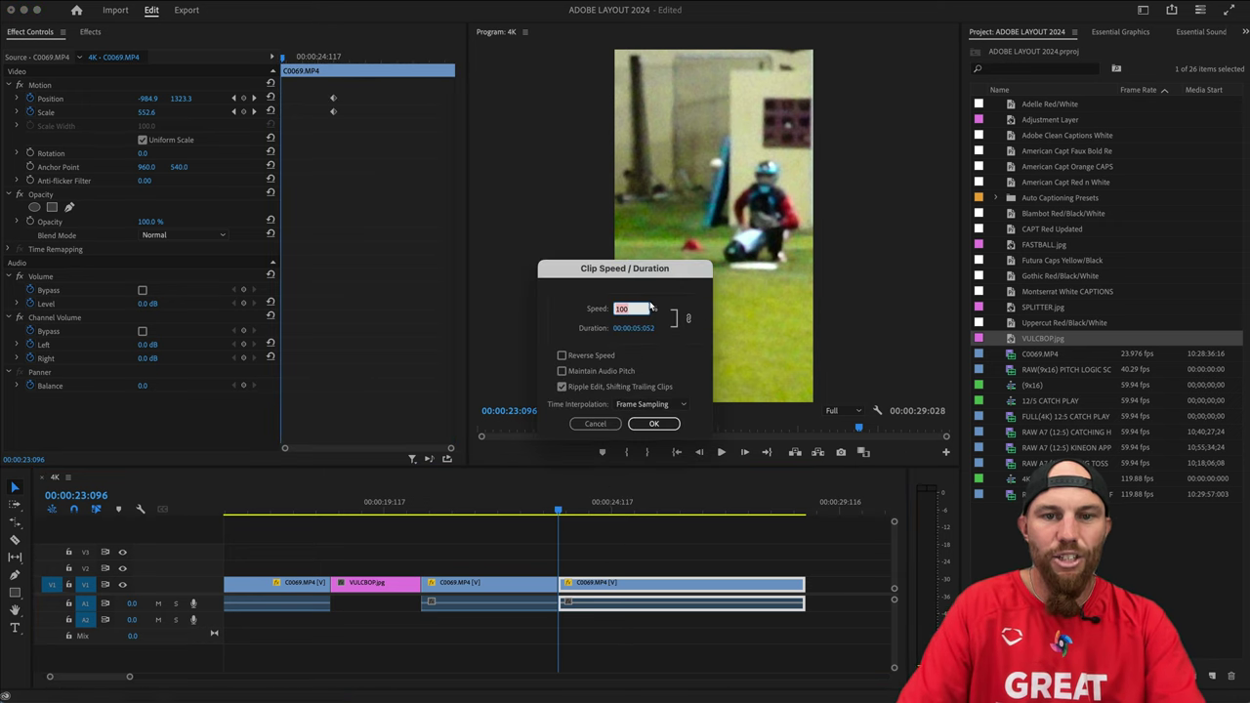
pyautogui.write('2')
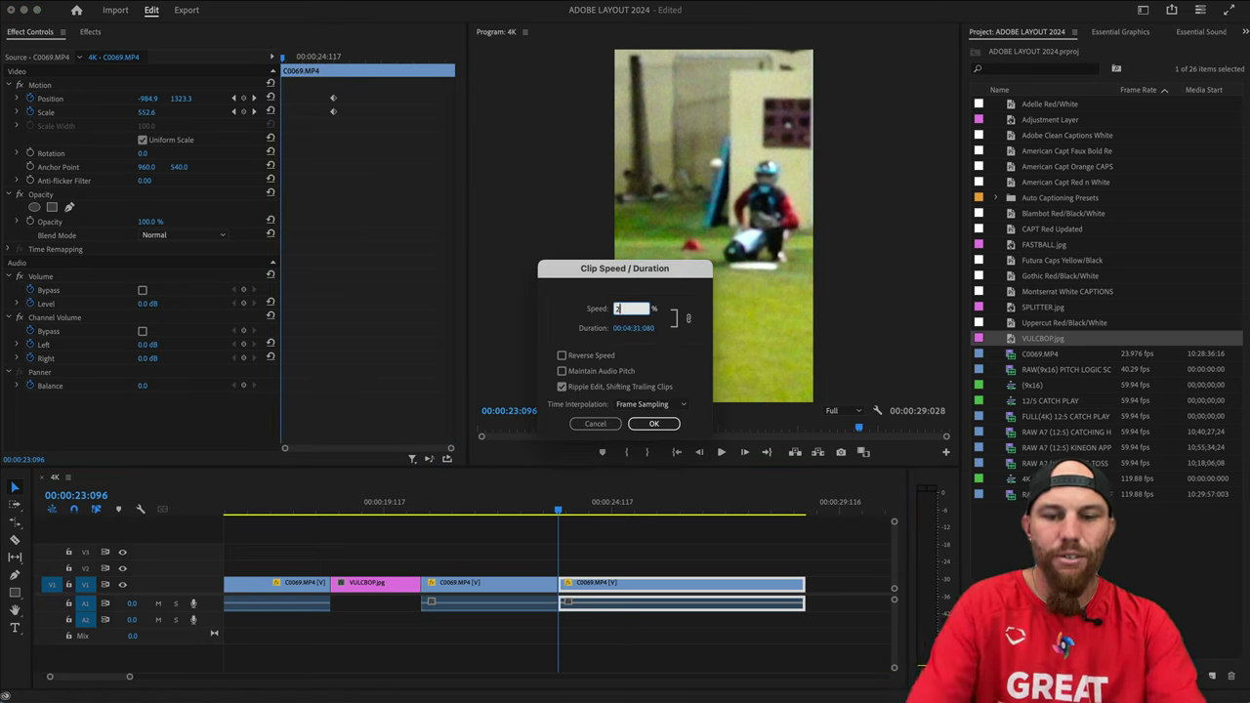
pyautogui.write('50')
pyautogui.press('Return')
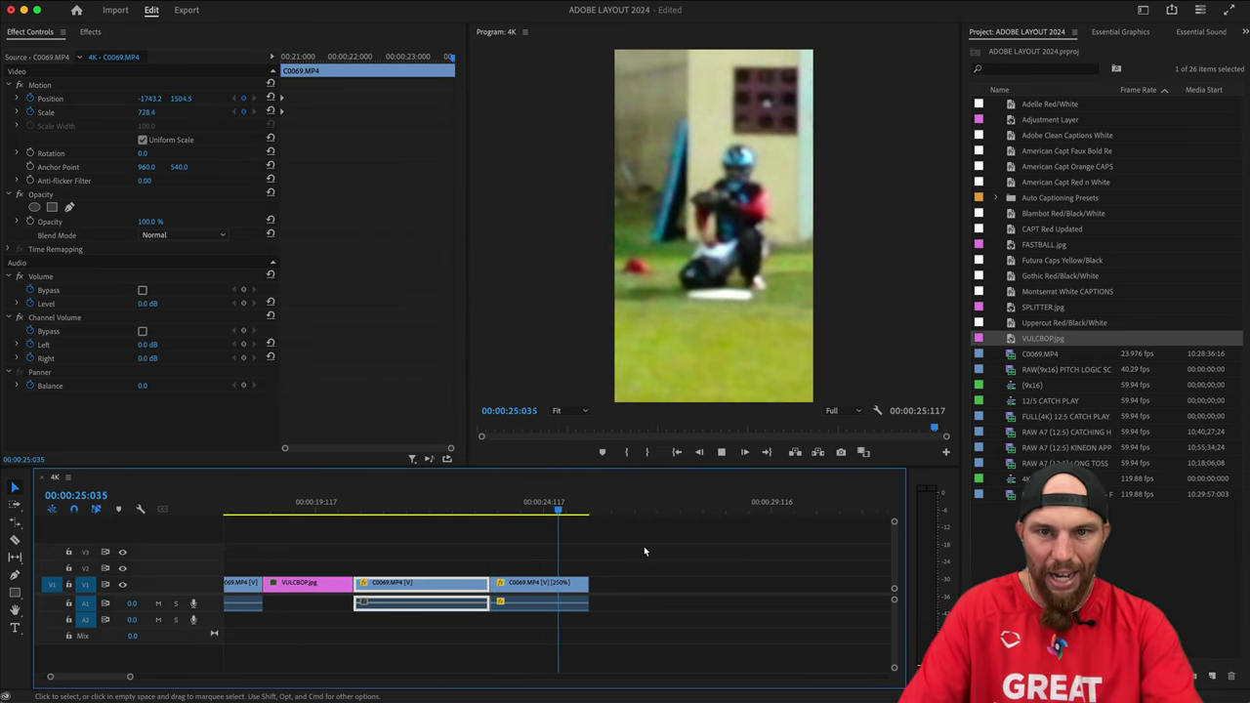
pyautogui.click(609, 555)
pyautogui.press('Up')
pyautogui.press('Up')
pyautogui.press('Up')
pyautogui.press('Up')
pyautogui.press('Up')
pyautogui.press('Up')
pyautogui.press('Up')
pyautogui.press('Up')
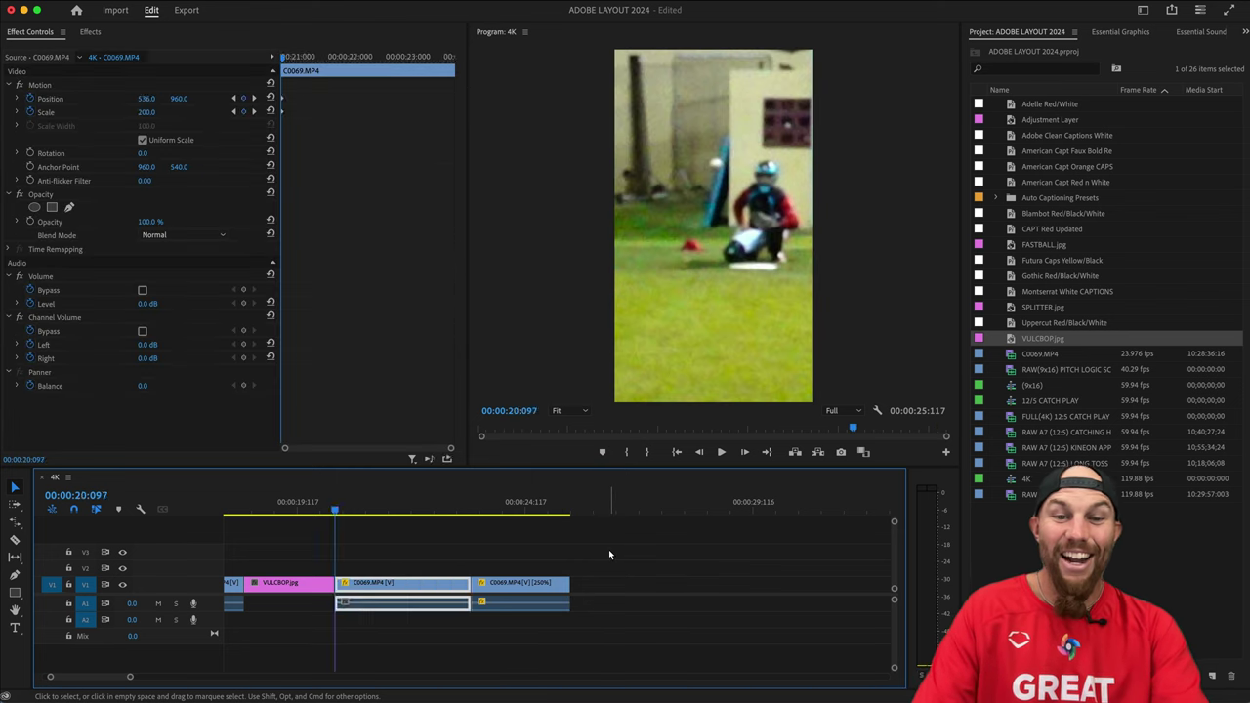
pyautogui.press('Up')
pyautogui.press('Up')
pyautogui.press('Up')
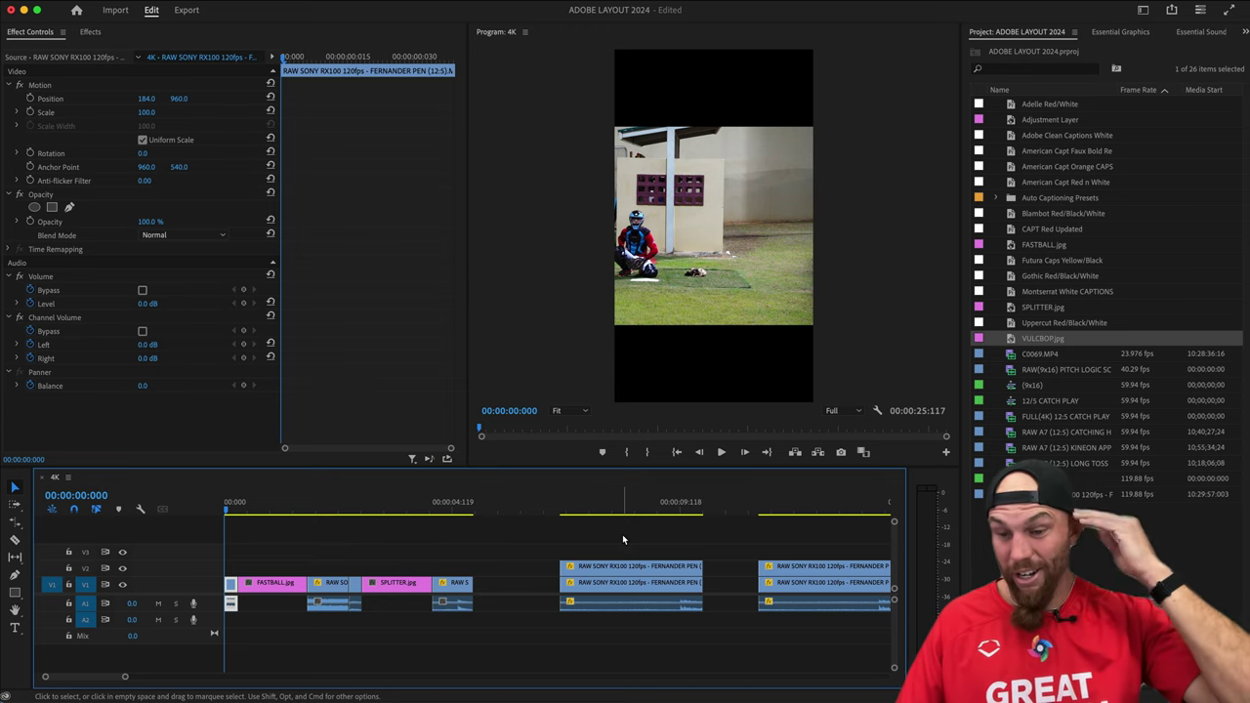
# Deselect the sped-up C0069.MP4 clip by clicking empty timeline space.
pyautogui.click(377, 549)
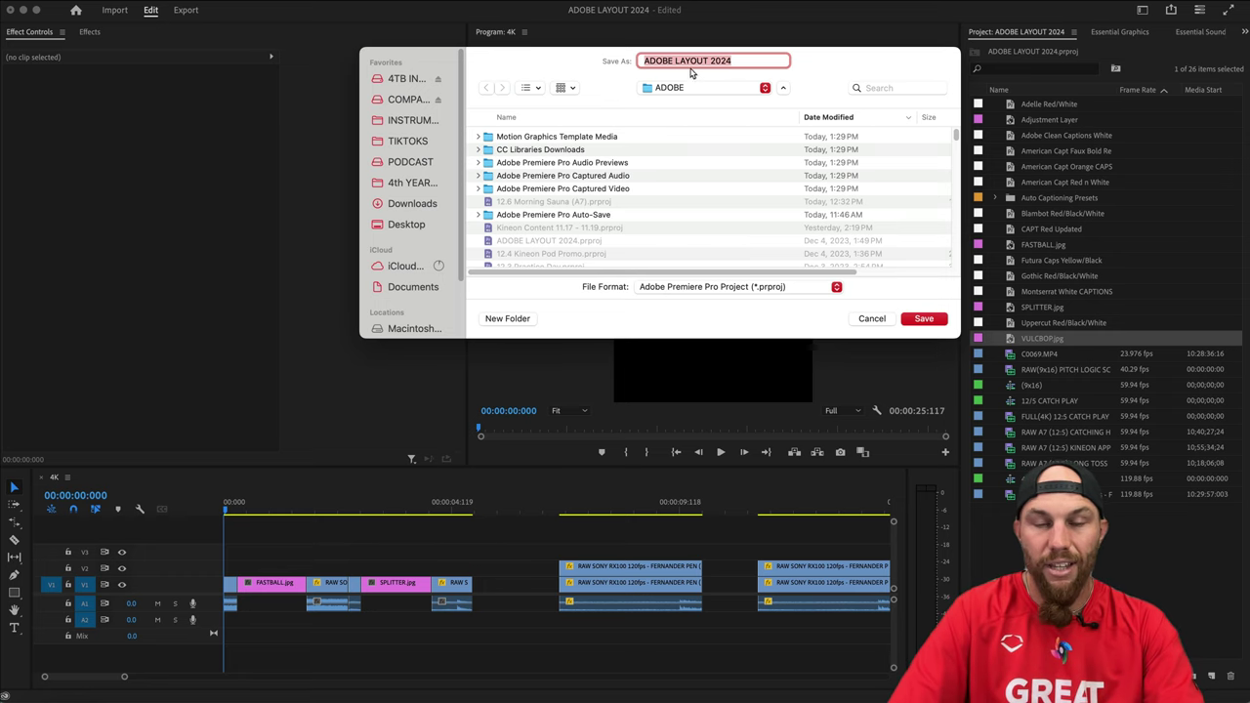
# Create a new folder inside 4TB INDIOS > THROWING CONTENT > 12/5 catching folder.
pyautogui.click(414, 80)
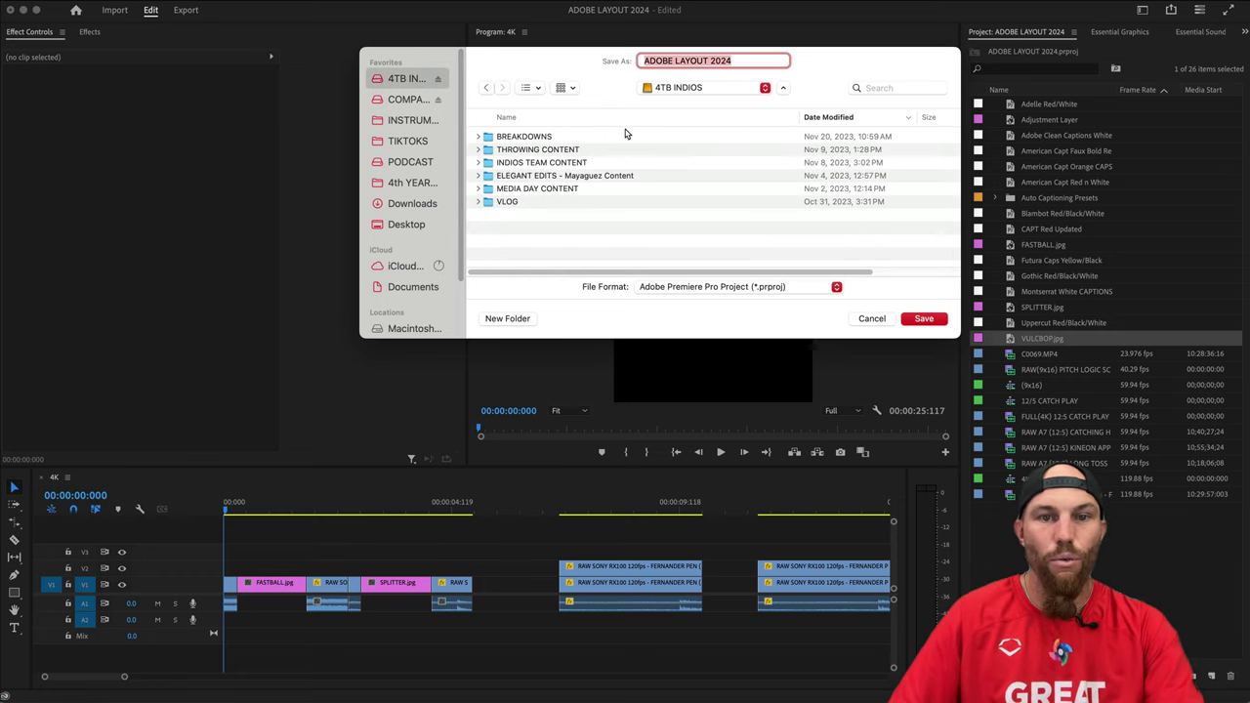
pyautogui.doubleClick(544, 150)
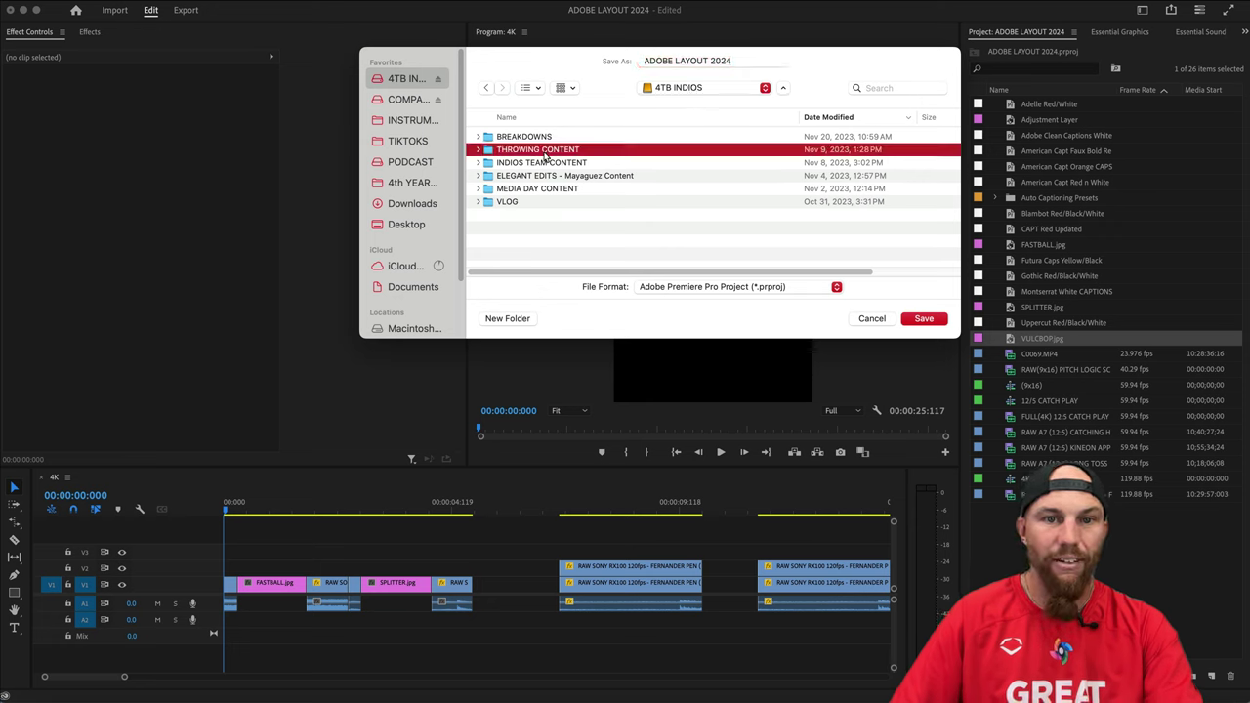
pyautogui.doubleClick(558, 138)
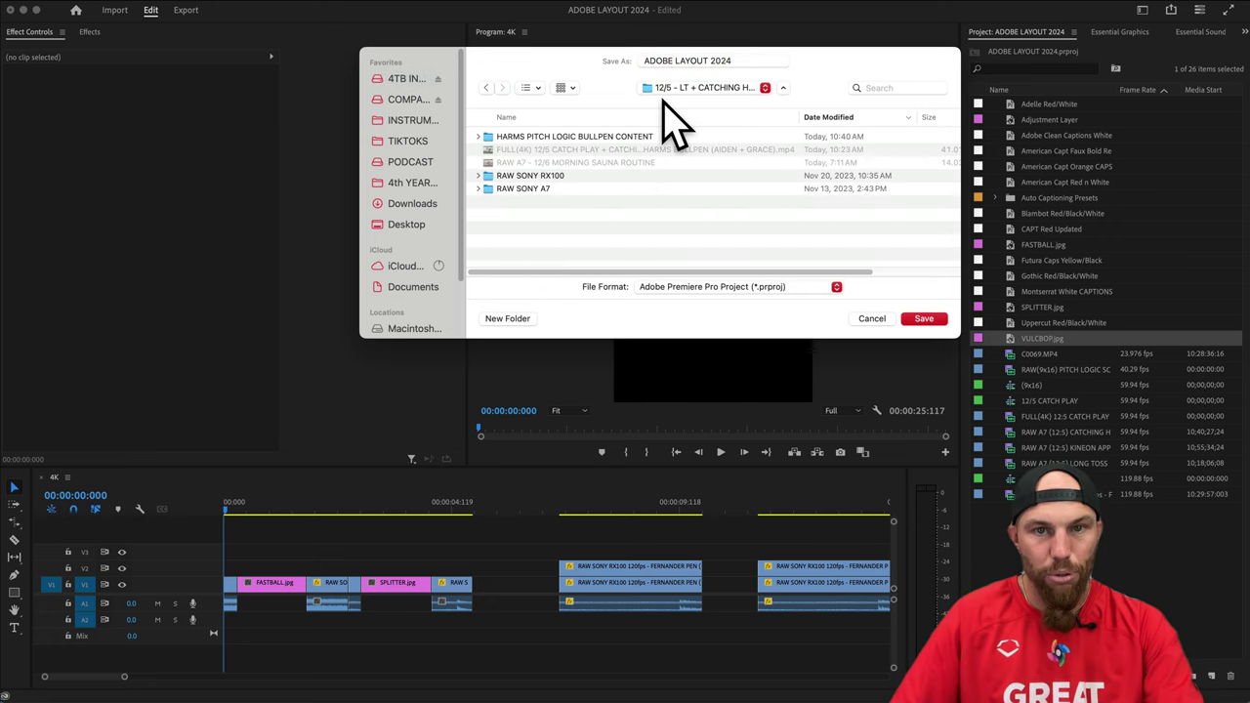
pyautogui.click(506, 319)
pyautogui.write('PROJECT')
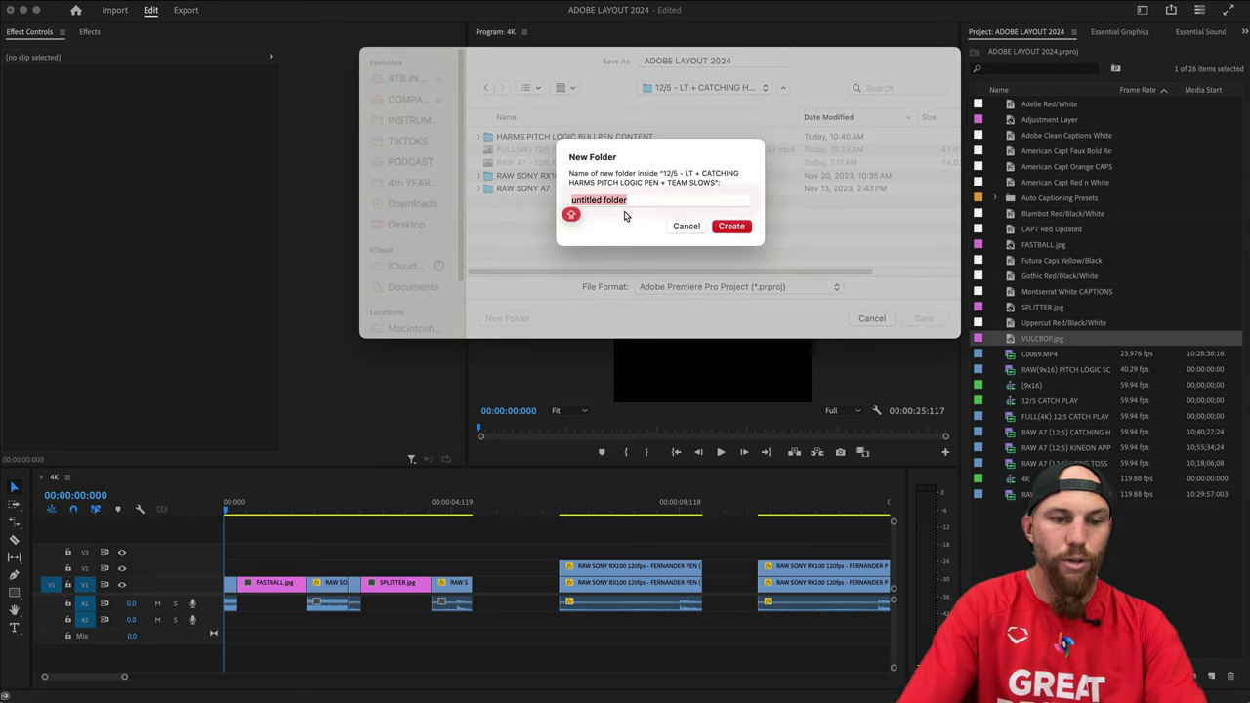
pyautogui.press('Return')
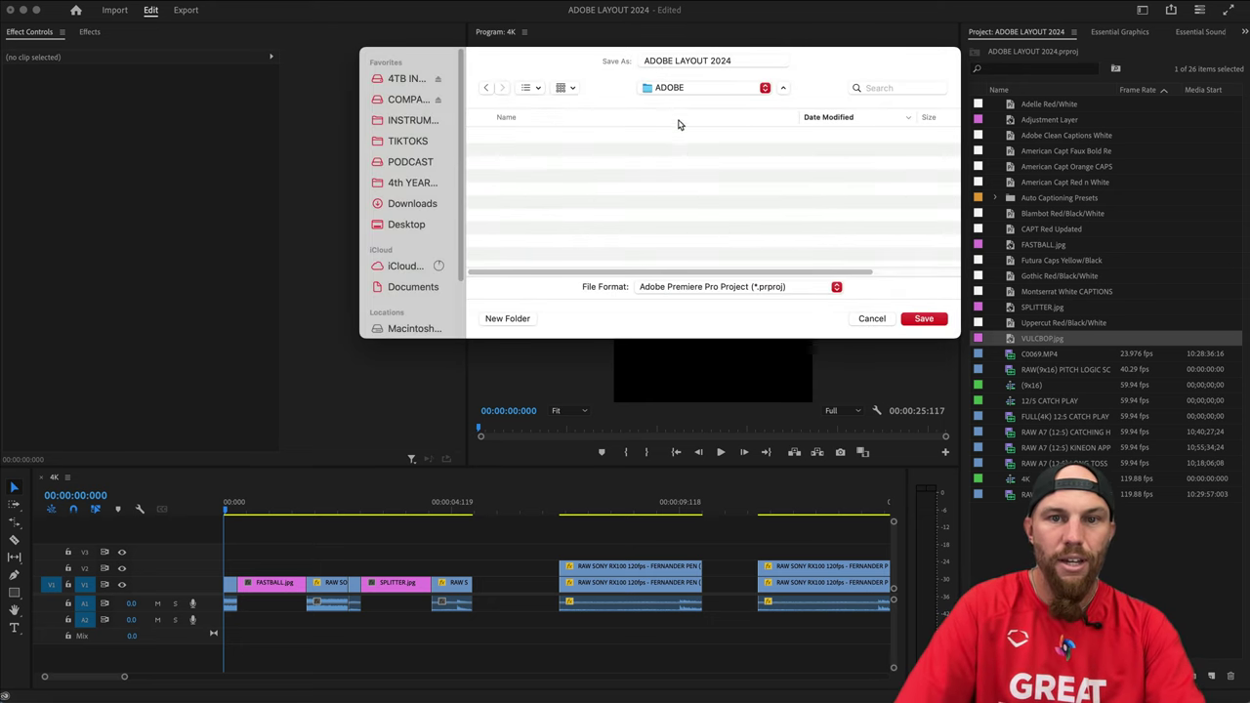
# Replace the proposed project file name with 12.5.
pyautogui.click(678, 60)
pyautogui.tripleClick(679, 60)
pyautogui.write('12.5')
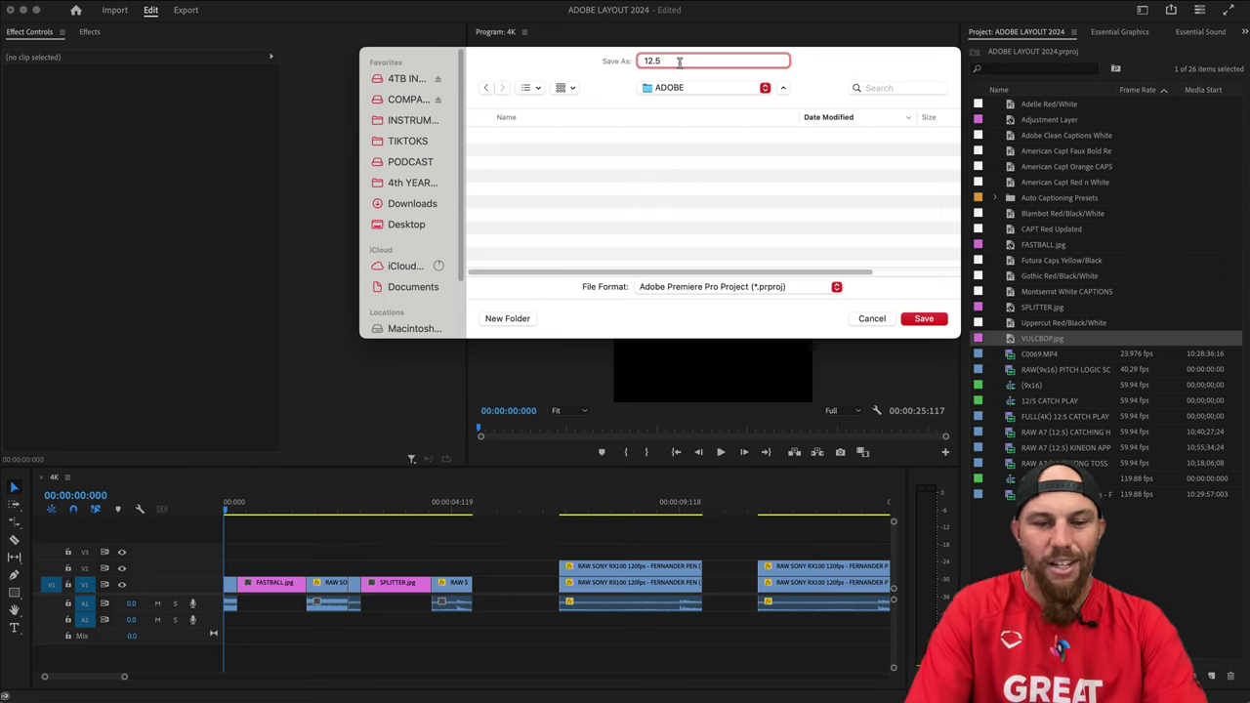
# Save the project as '12.5 Indios Content (SSD)' in the new folder.
pyautogui.write('inches')
pyautogui.write(' Content (SSD')
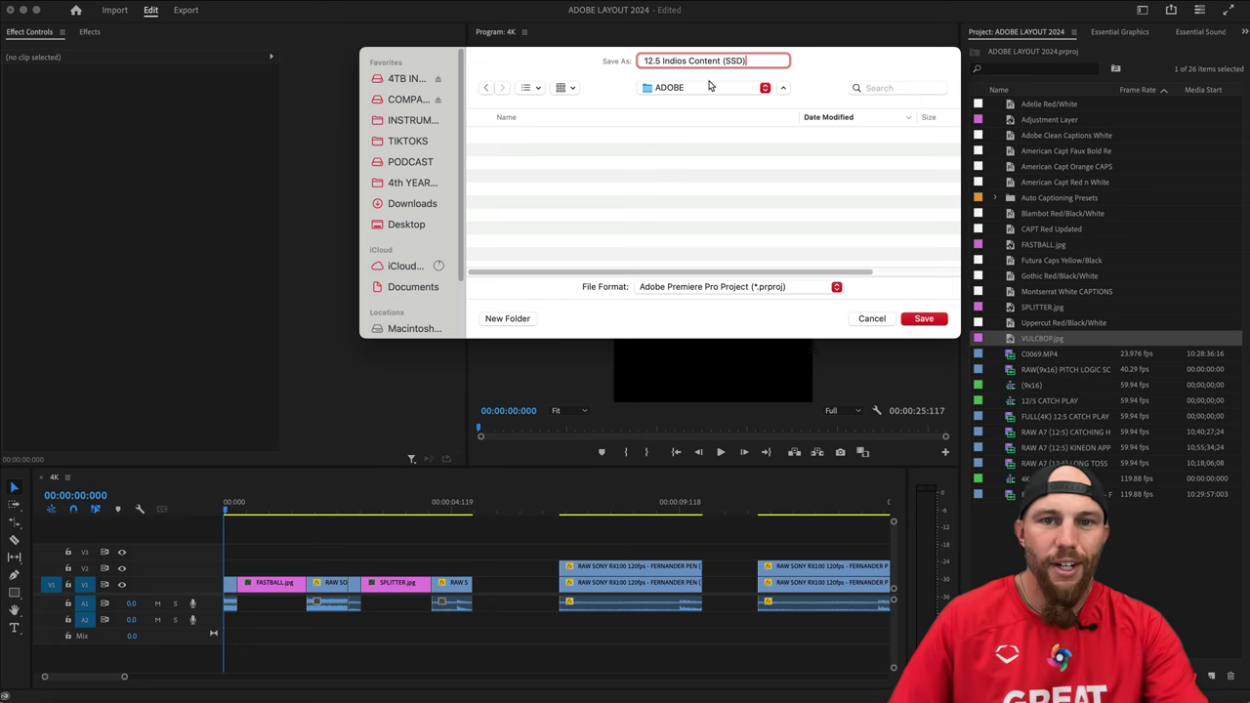
pyautogui.click(935, 319)
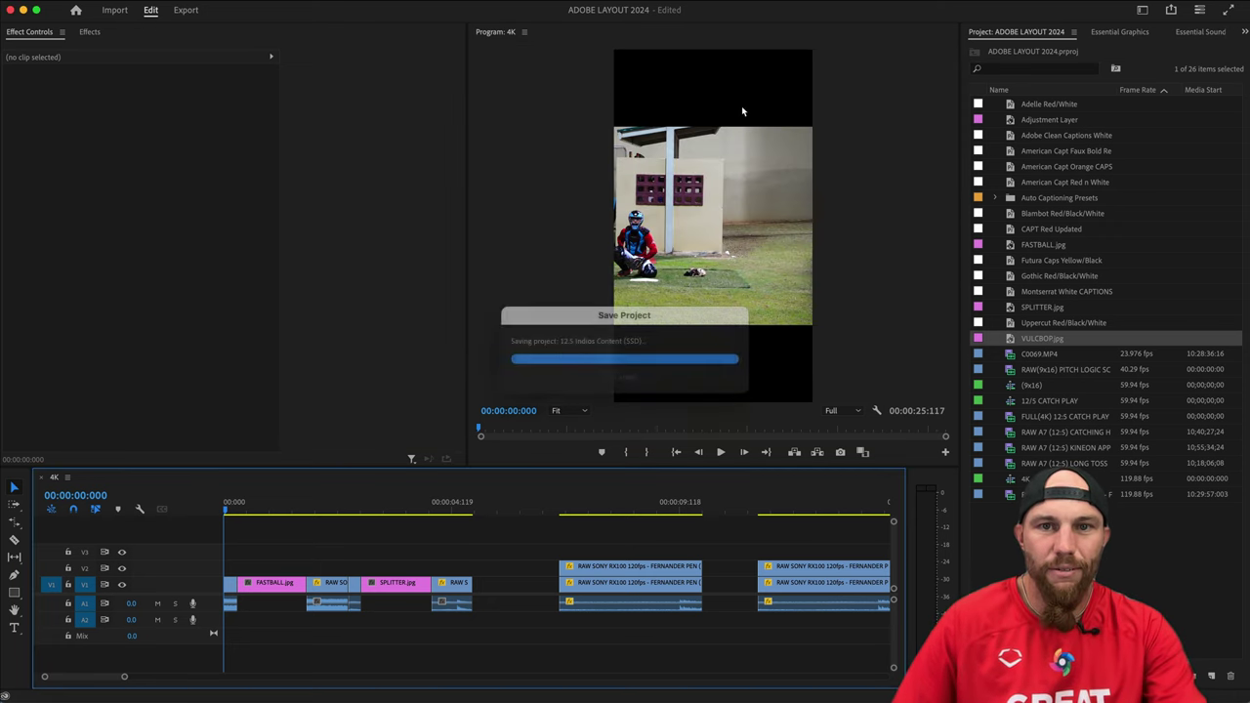